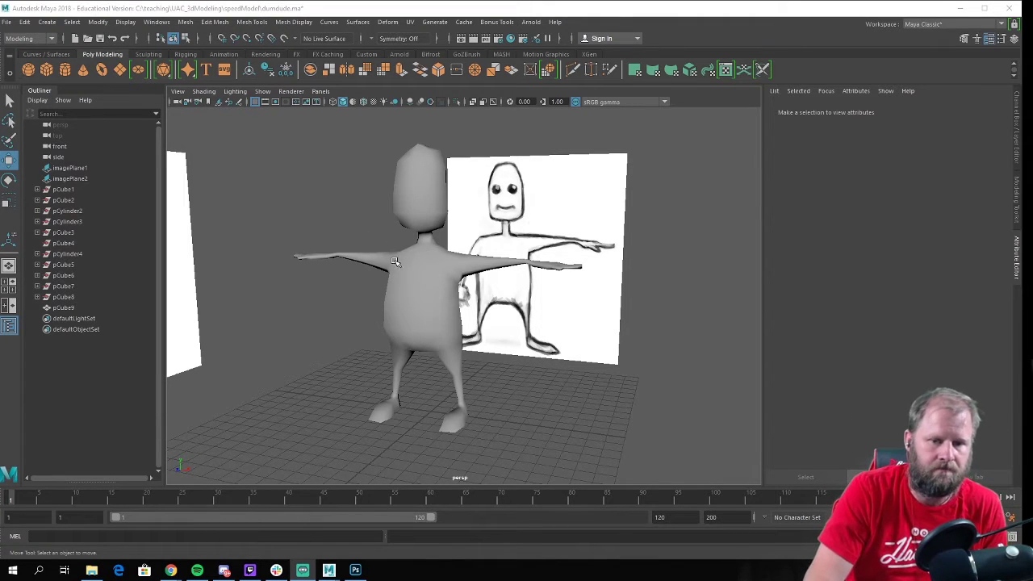
Look over the finished character beside its reference images and save the dumdude.ma scene
{"action": "left_click_drag", "start_coordinate": [345, 263], "coordinate": [458, 297], "text": "alt"}
{"action": "left_click", "coordinate": [435, 276]}
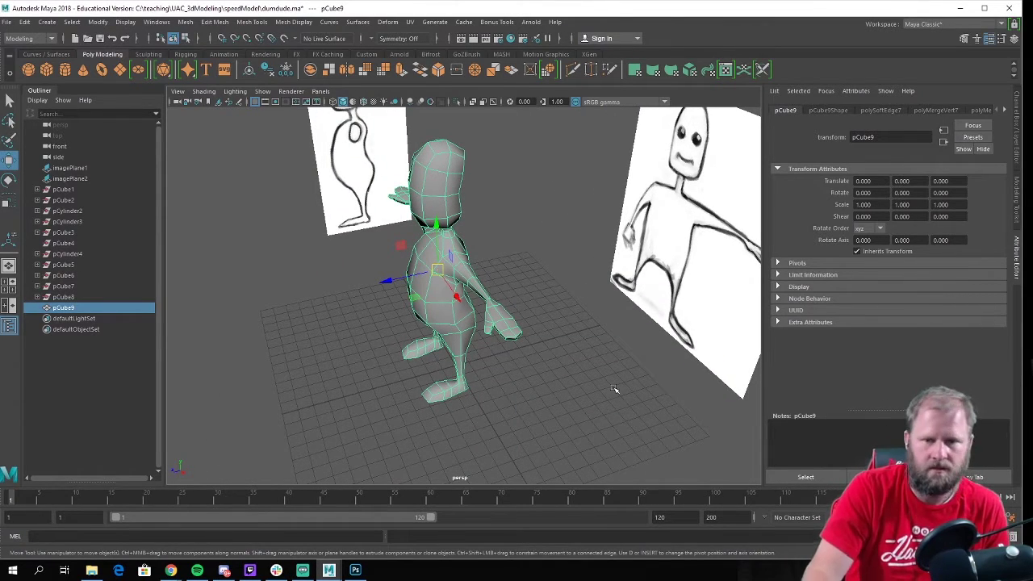
{"action": "right_click_drag", "start_coordinate": [613, 387], "coordinate": [528, 321], "text": "alt"}
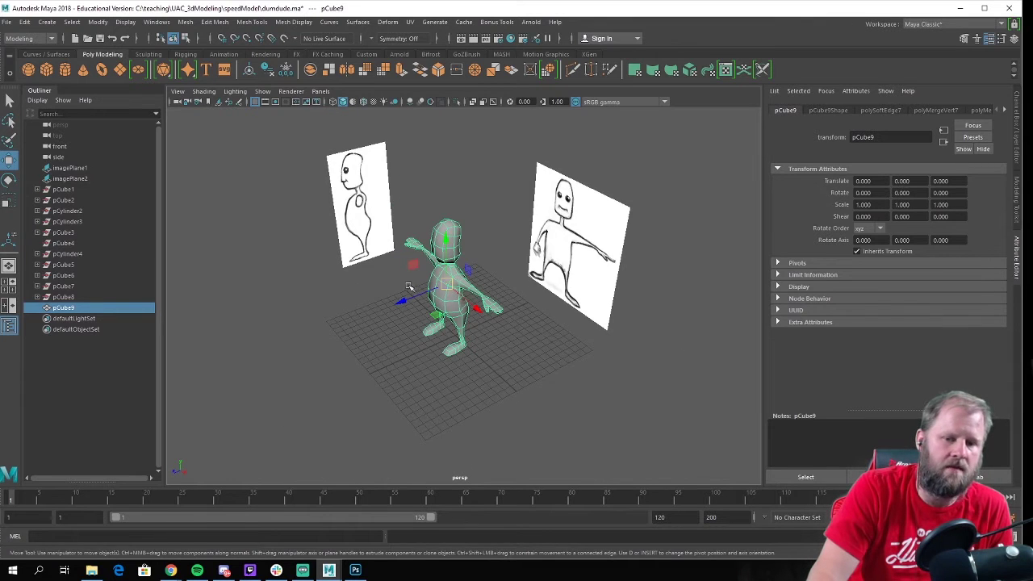
{"action": "left_click_drag", "start_coordinate": [408, 286], "coordinate": [439, 282], "text": "alt"}
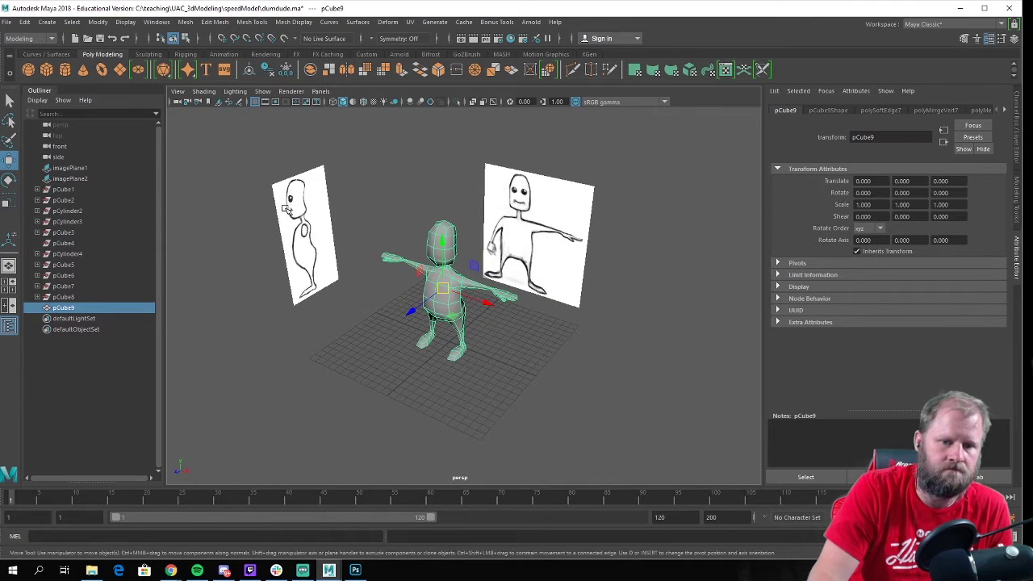
{"action": "left_click", "coordinate": [6, 22]}
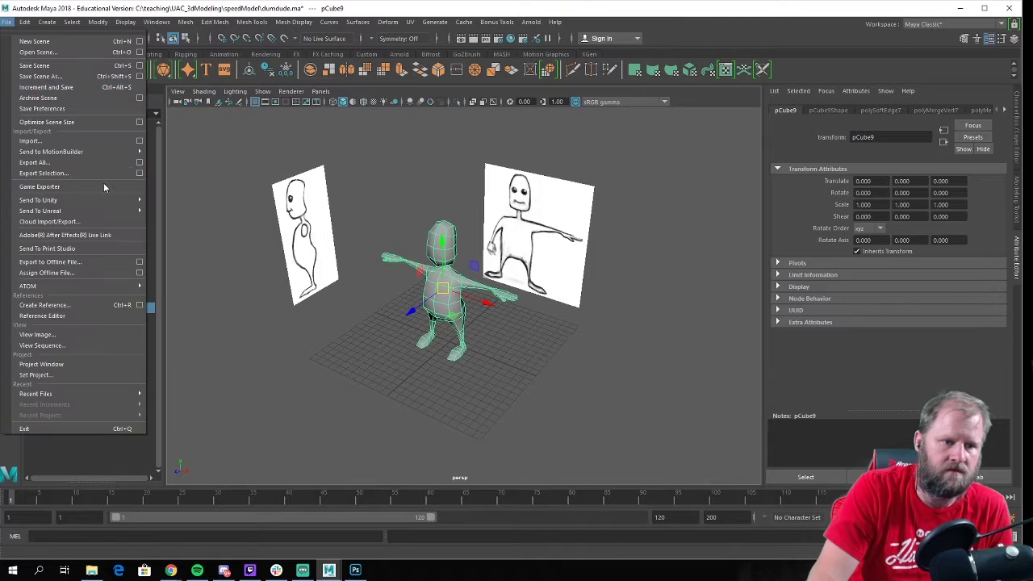
{"action": "mouse_move", "coordinate": [112, 210]}
{"action": "left_click", "coordinate": [78, 66]}
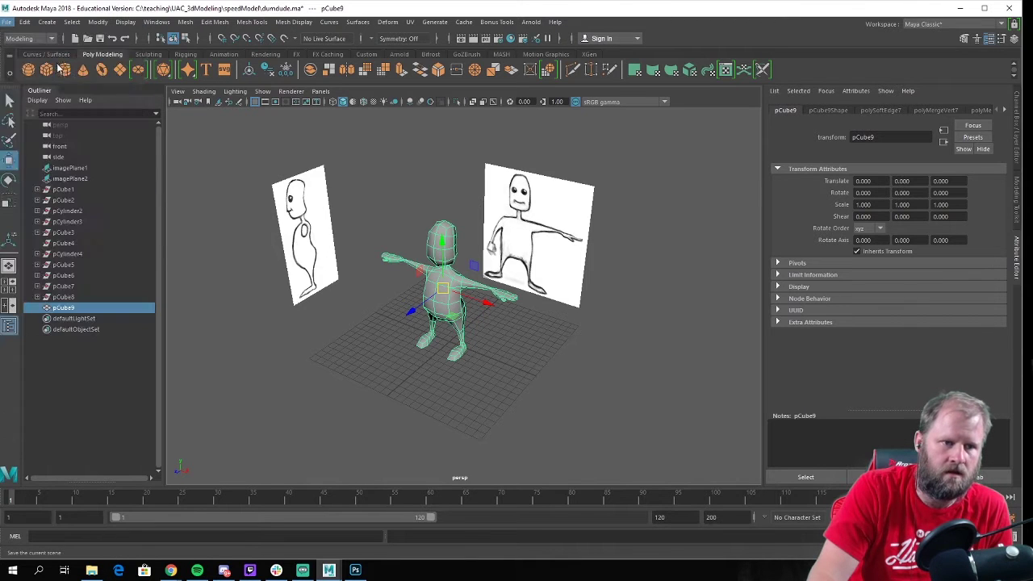
Deselect the character mesh and start a new empty scene in place of dumdude.ma
{"action": "left_click_drag", "start_coordinate": [385, 183], "coordinate": [416, 184], "text": "alt"}
{"action": "left_click", "coordinate": [395, 181]}
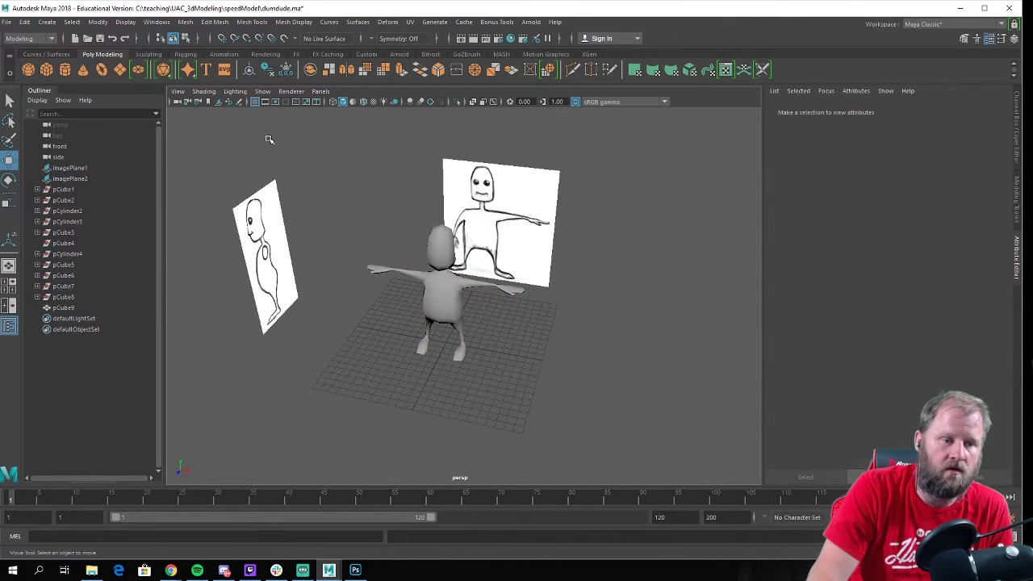
{"action": "left_click", "coordinate": [4, 24]}
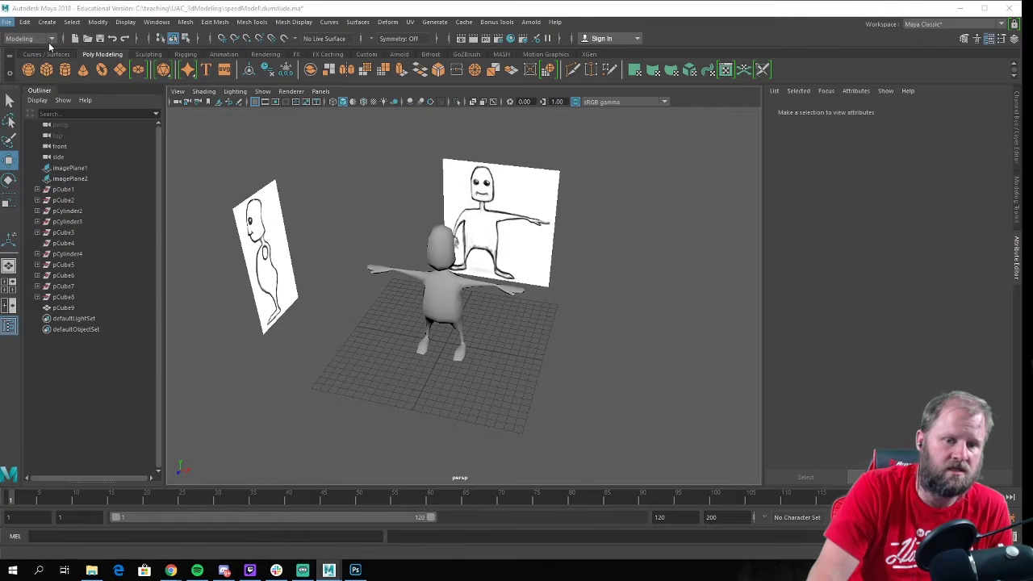
{"action": "left_click", "coordinate": [34, 41]}
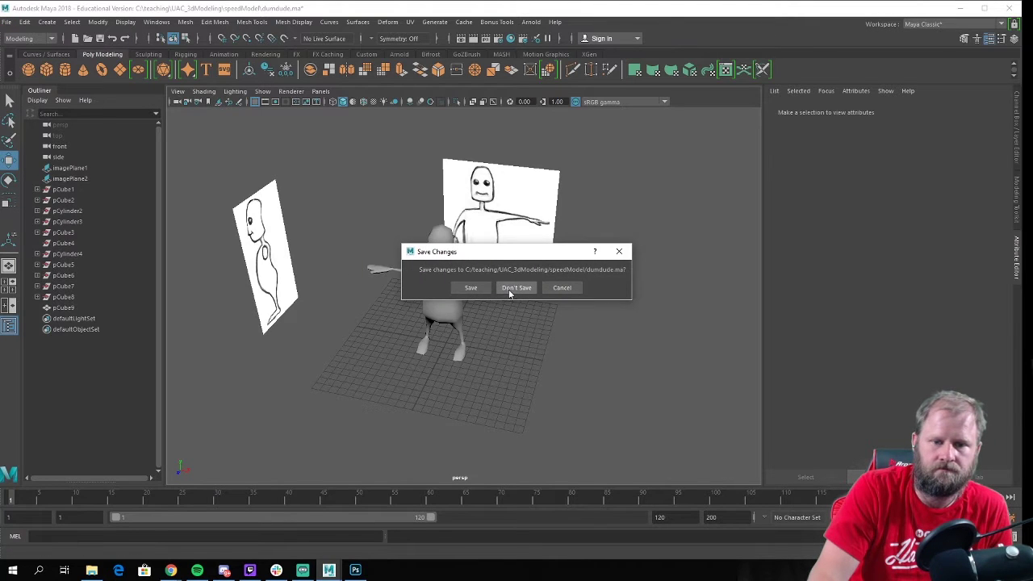
{"action": "left_click", "coordinate": [563, 288]}
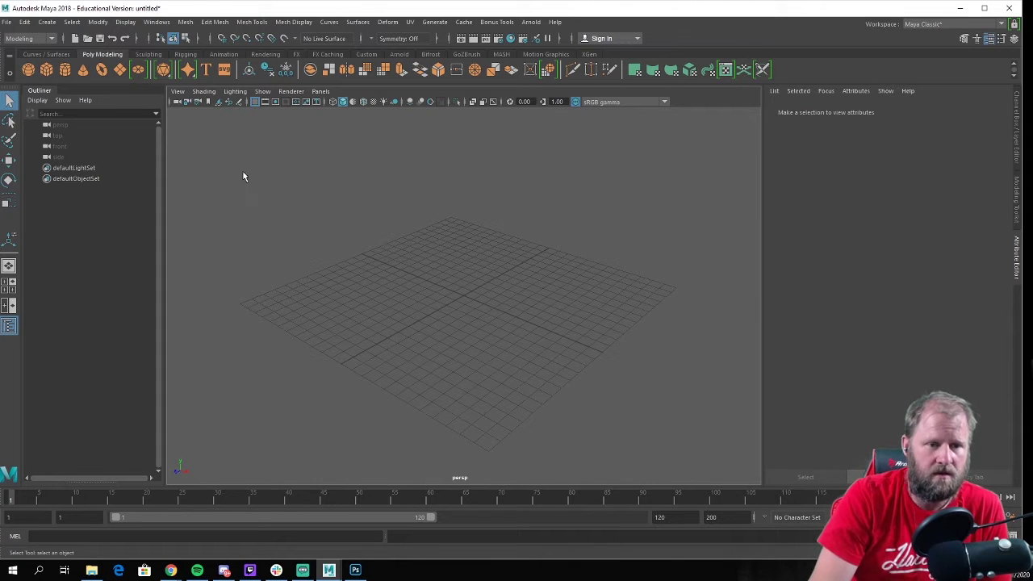
Save the new scene as gumDrop_Dude_001 in Maya ASCII format in the speedModel folder
{"action": "left_click", "coordinate": [7, 22]}
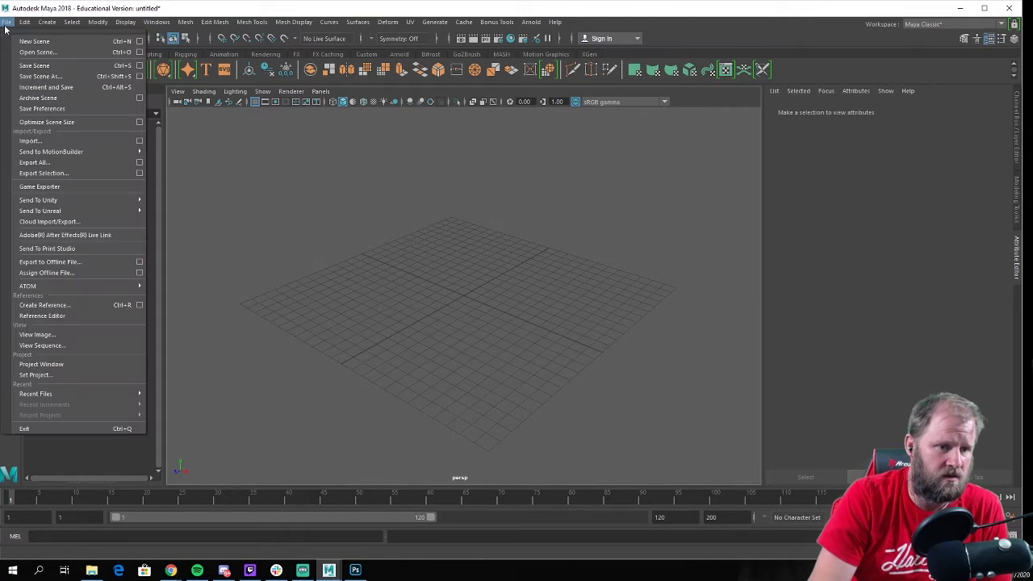
{"action": "left_click", "coordinate": [52, 67]}
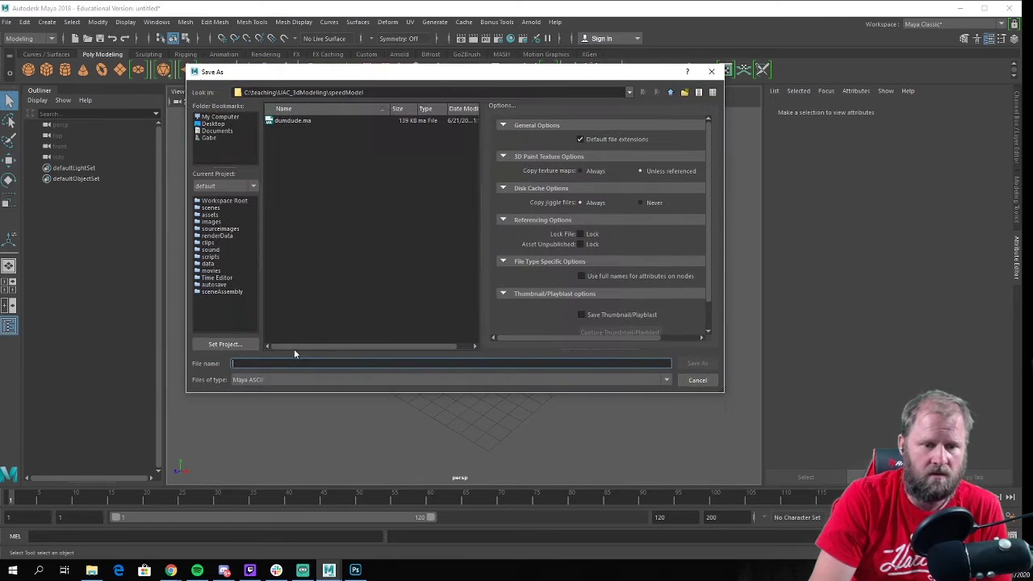
{"action": "type", "text": "g"}
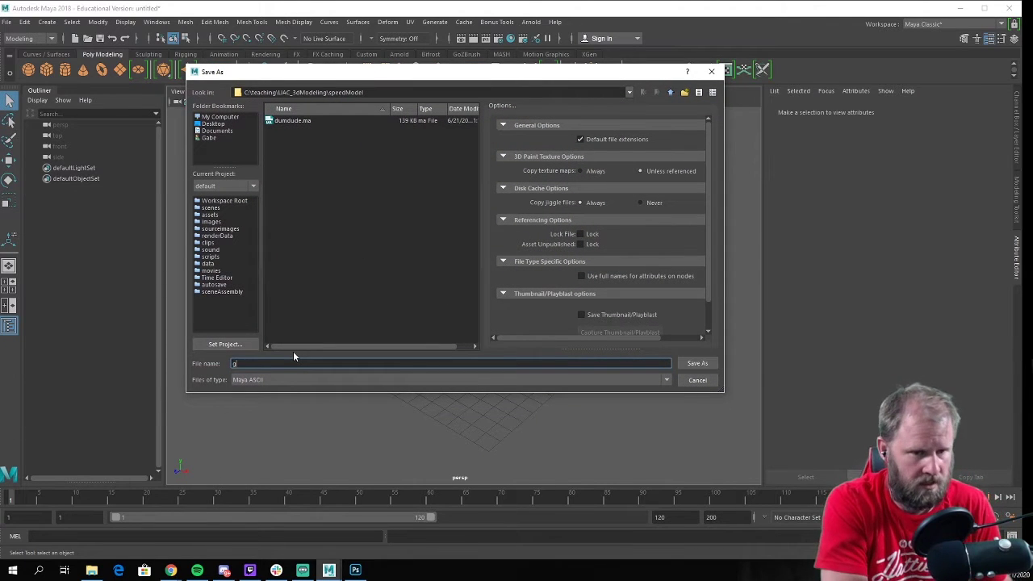
{"action": "type", "text": "umdrop"}
{"action": "key", "text": "BackSpace"}
{"action": "key", "text": "BackSpace"}
{"action": "key", "text": "BackSpace"}
{"action": "key", "text": "BackSpace"}
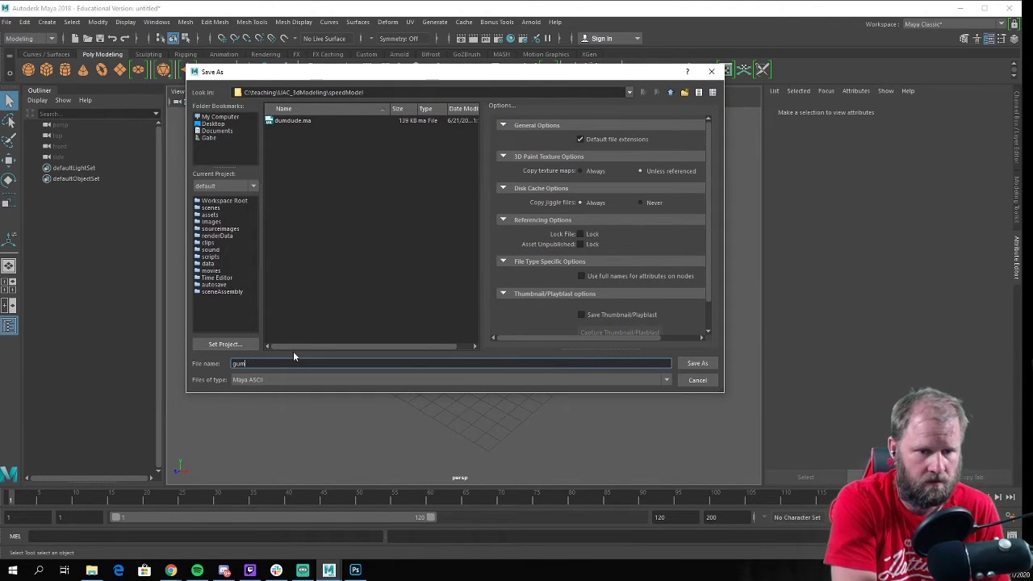
{"action": "type", "text": "Drop"}
{"action": "type", "text": "Dude_001"}
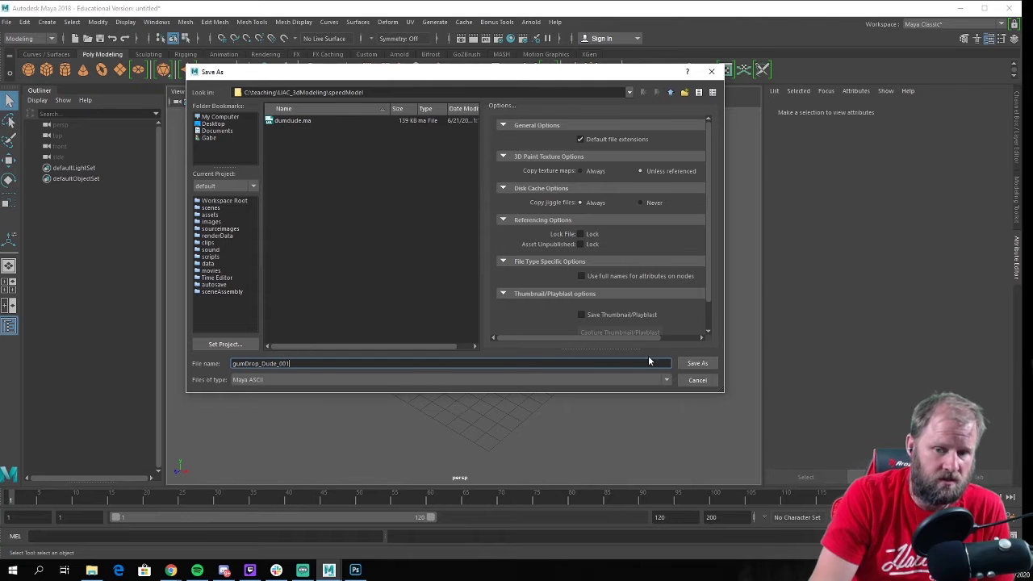
{"action": "left_click", "coordinate": [697, 364]}
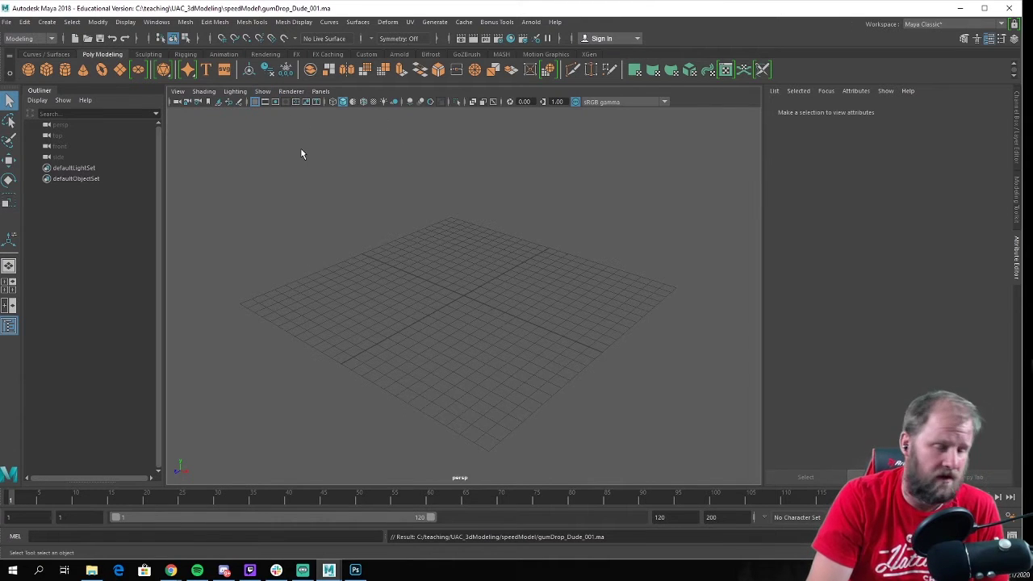
Show the four-view layout and import front.jpg from C:\teaching\UAC_3dModeling as an image plane in the front view
{"action": "left_click_drag", "start_coordinate": [300, 150], "coordinate": [326, 177], "text": "alt"}
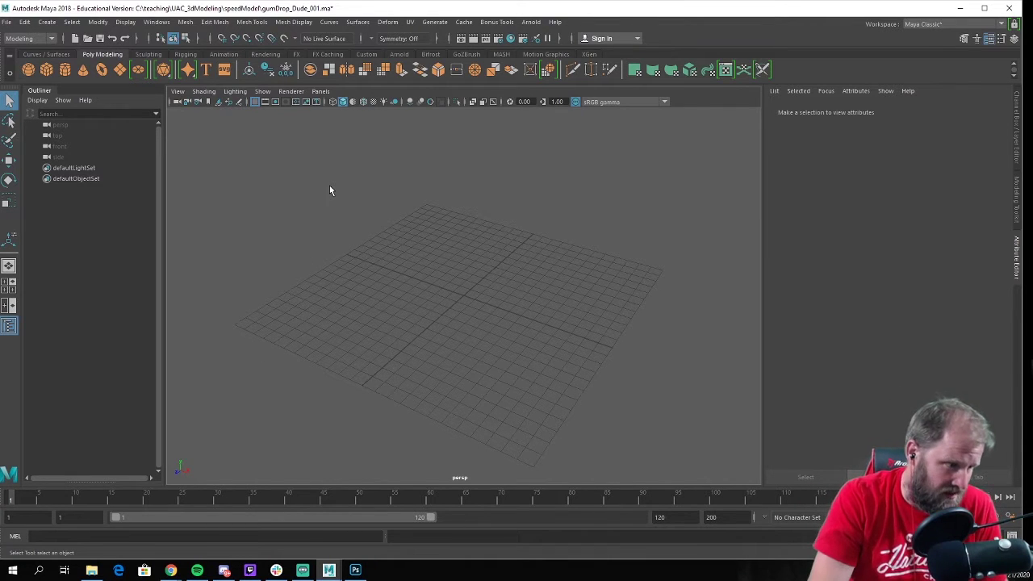
{"action": "key", "text": "space"}
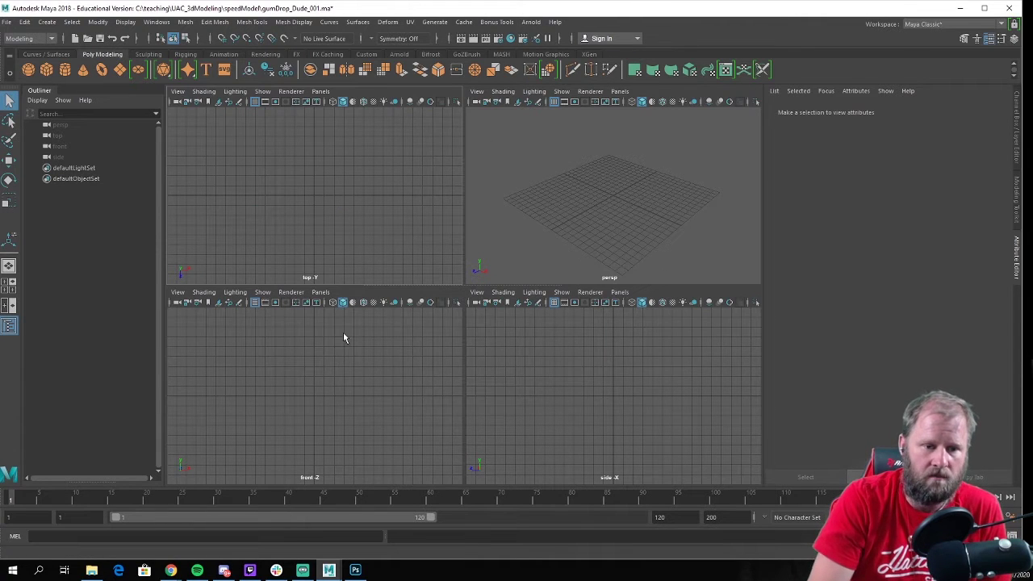
{"action": "left_click", "coordinate": [178, 292]}
{"action": "mouse_move", "coordinate": [274, 534]}
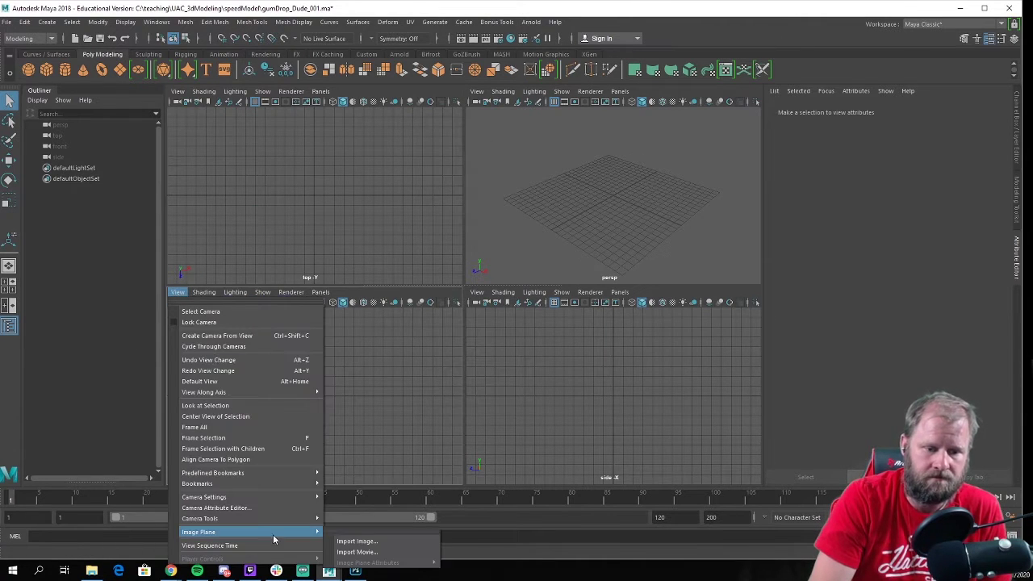
{"action": "left_click", "coordinate": [355, 541]}
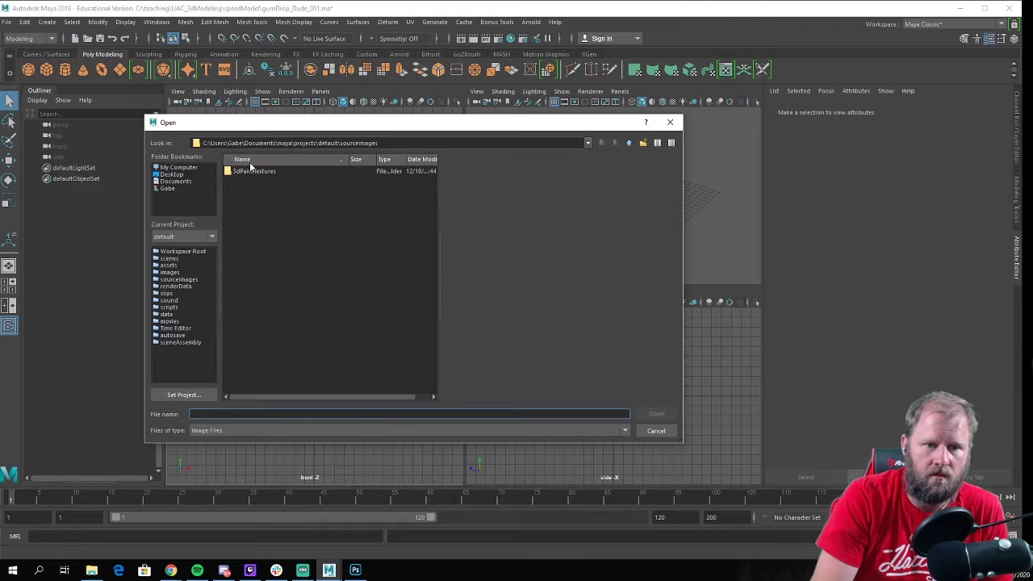
{"action": "left_click", "coordinate": [184, 167]}
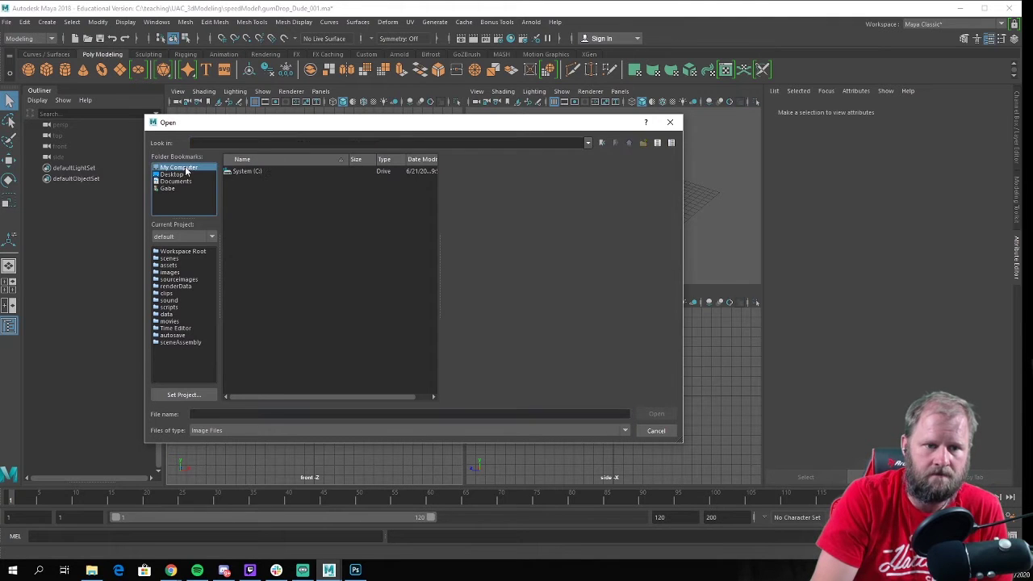
{"action": "double_click", "coordinate": [252, 171]}
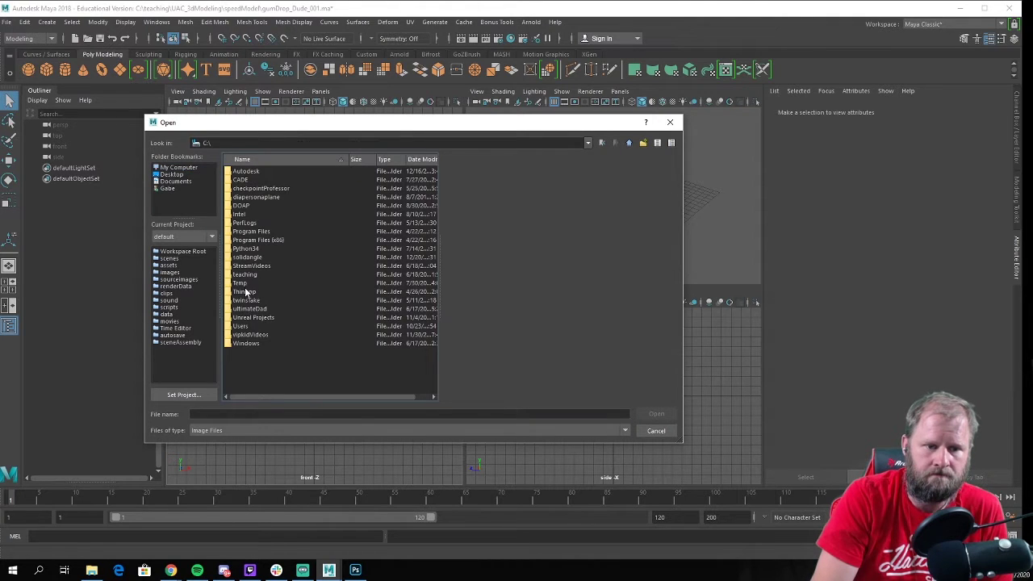
{"action": "double_click", "coordinate": [246, 275]}
{"action": "double_click", "coordinate": [274, 172]}
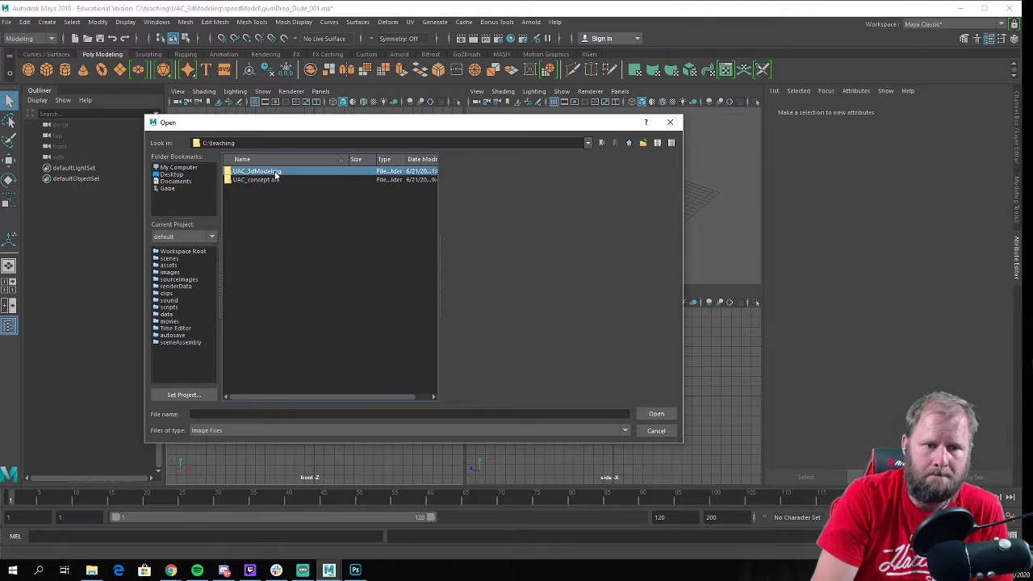
{"action": "left_click", "coordinate": [263, 198]}
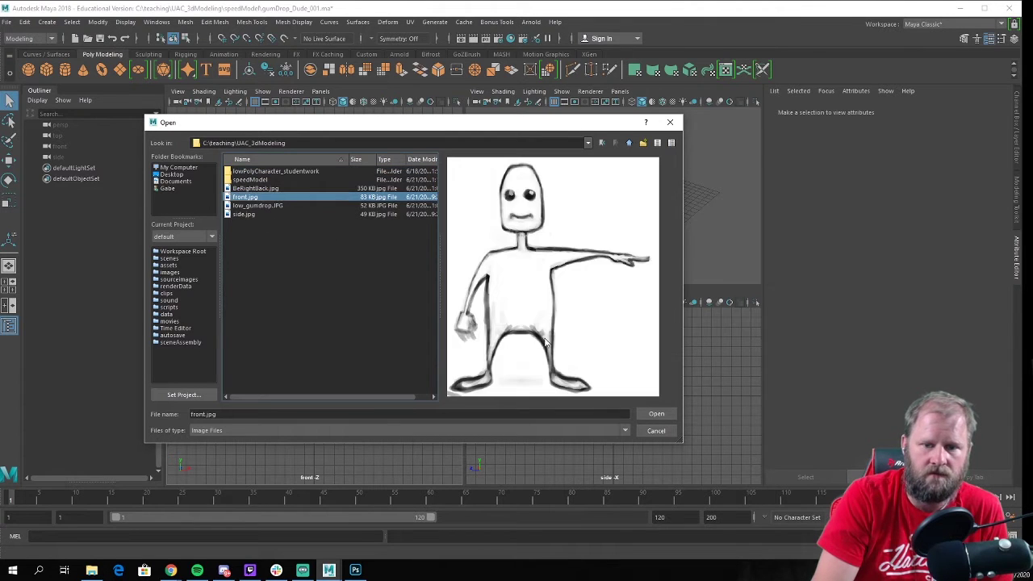
{"action": "left_click", "coordinate": [655, 413]}
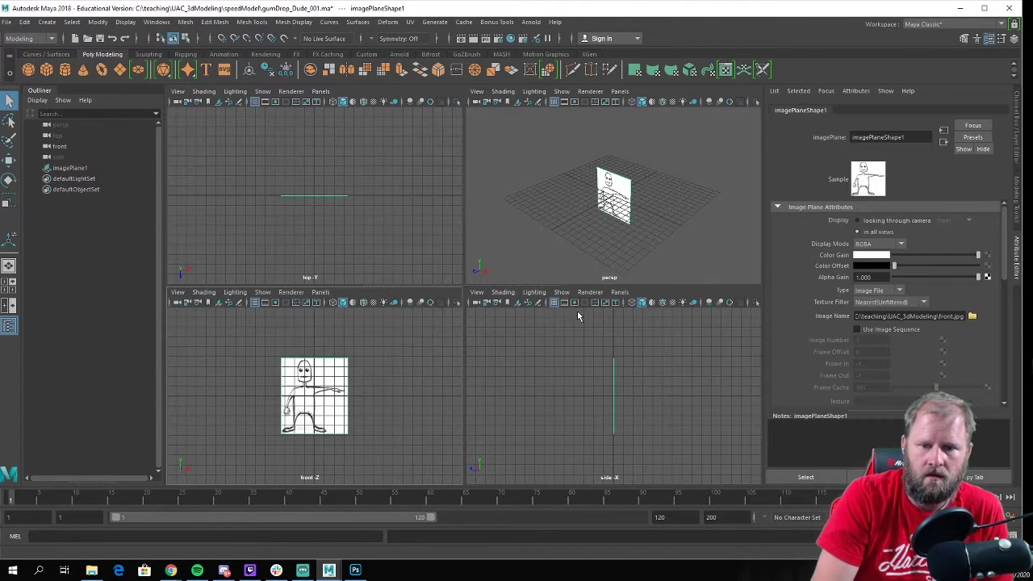
Import side.jpg from C:\teaching\UAC_3dModeling as an image plane in the side view
{"action": "left_click", "coordinate": [476, 292]}
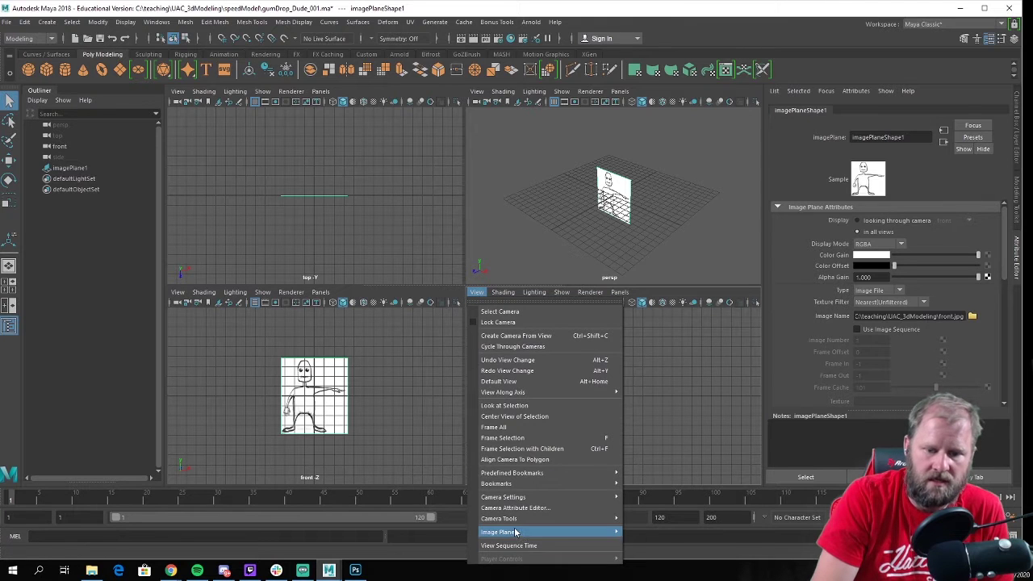
{"action": "mouse_move", "coordinate": [520, 532]}
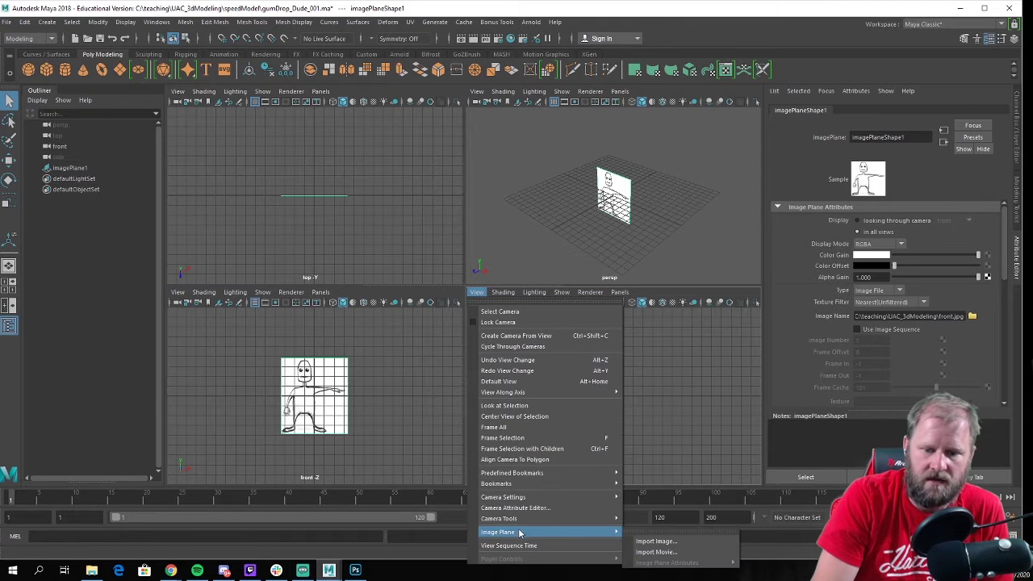
{"action": "left_click", "coordinate": [684, 542]}
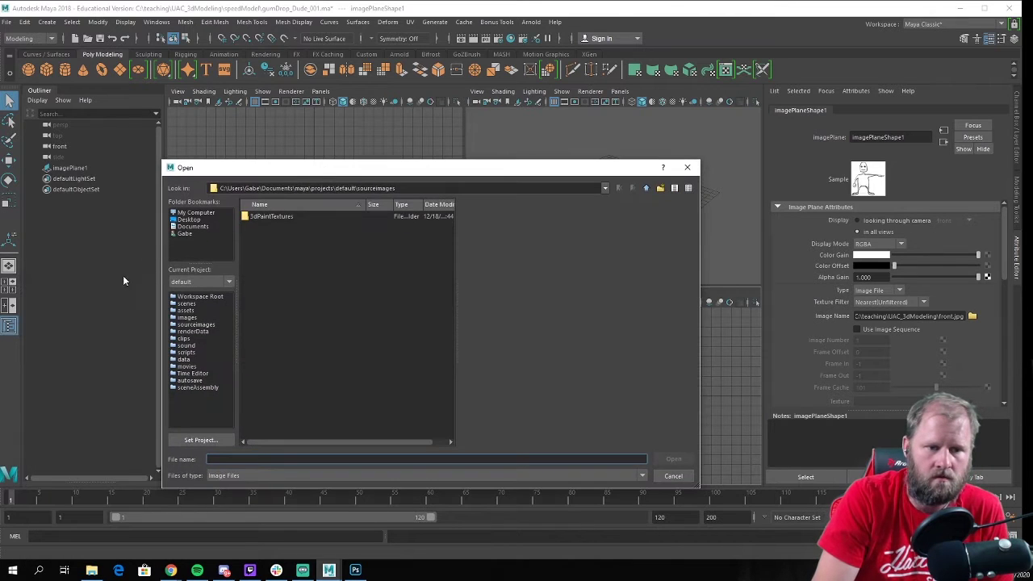
{"action": "left_click", "coordinate": [198, 212]}
{"action": "double_click", "coordinate": [262, 217]}
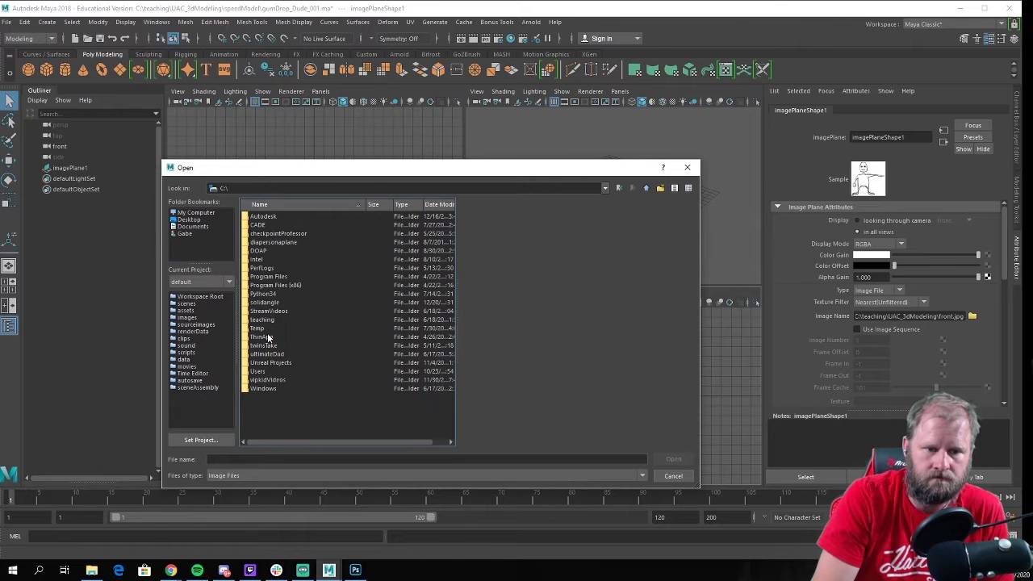
{"action": "double_click", "coordinate": [273, 318]}
{"action": "double_click", "coordinate": [288, 216]}
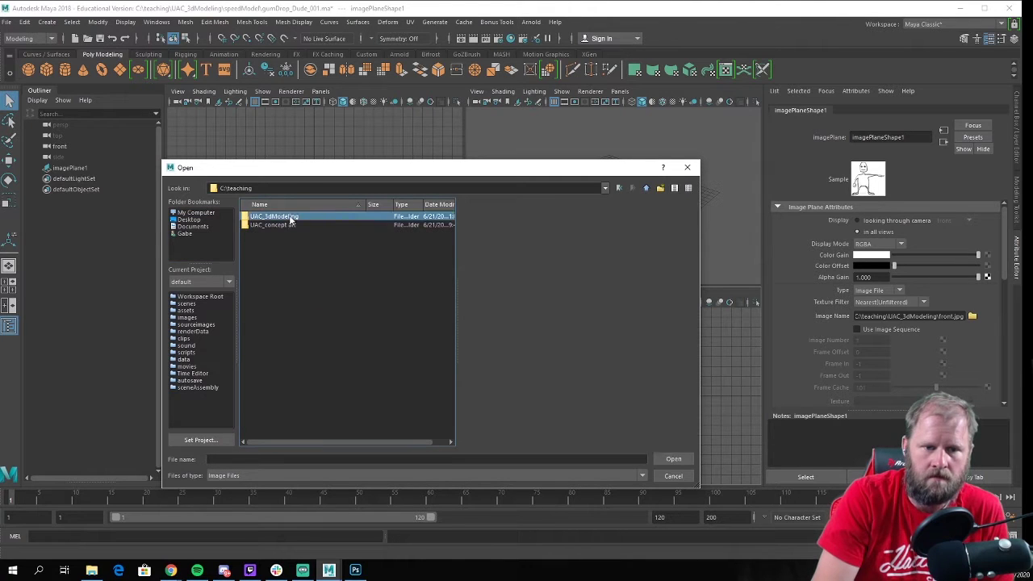
{"action": "left_click", "coordinate": [267, 260]}
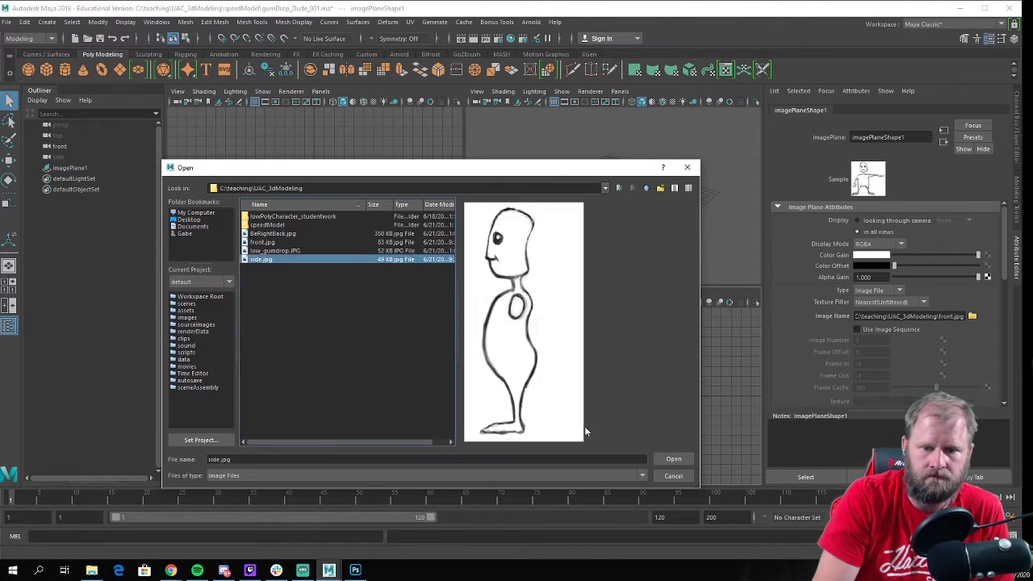
{"action": "left_click", "coordinate": [672, 459]}
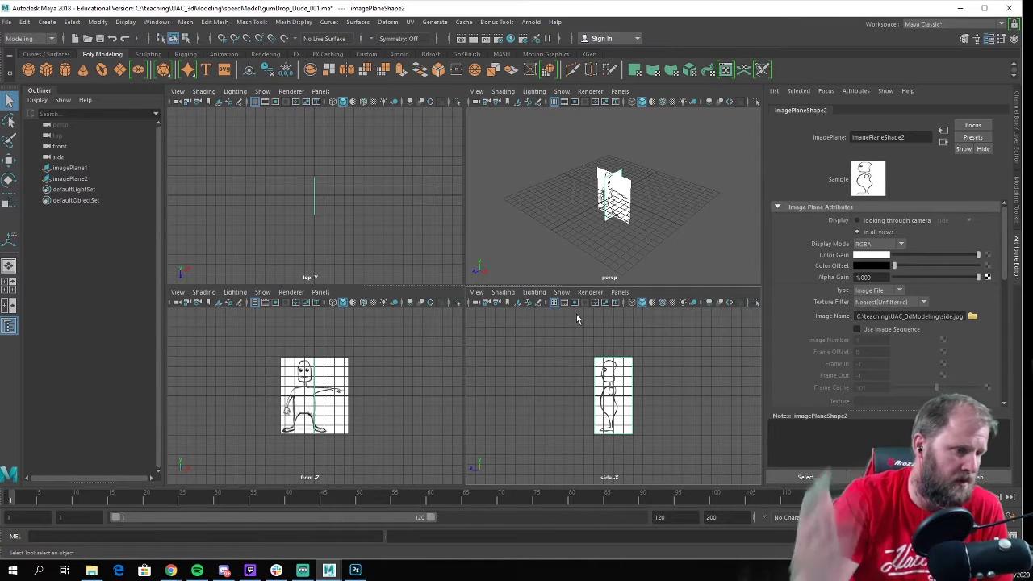
Select both image planes and move them straight up until the drawn feet rest at grid level
{"action": "left_click_drag", "start_coordinate": [623, 167], "coordinate": [646, 207]}
{"action": "key", "text": "w"}
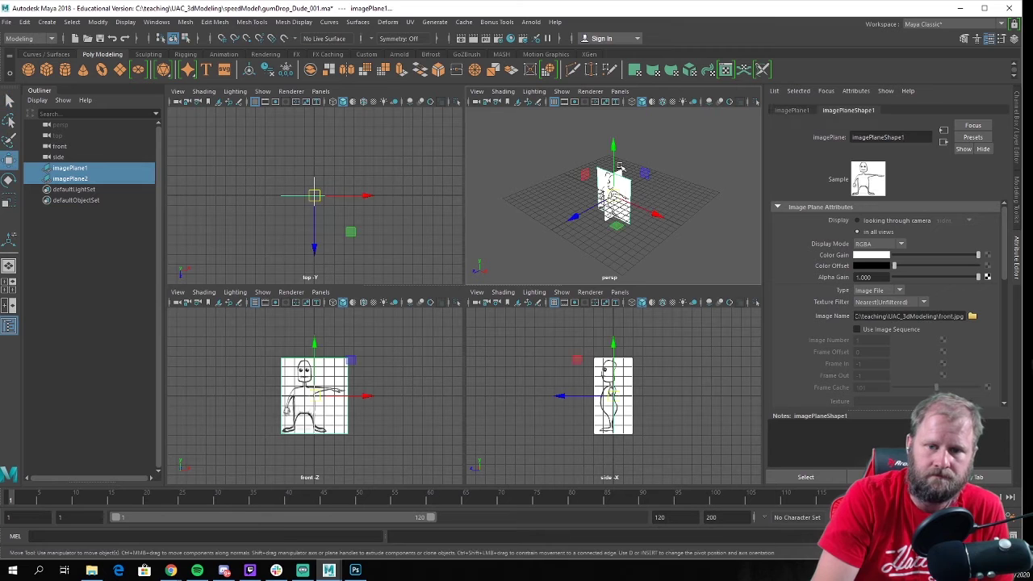
{"action": "left_click_drag", "start_coordinate": [623, 152], "coordinate": [628, 120]}
{"action": "key", "text": "space"}
{"action": "key", "text": "space"}
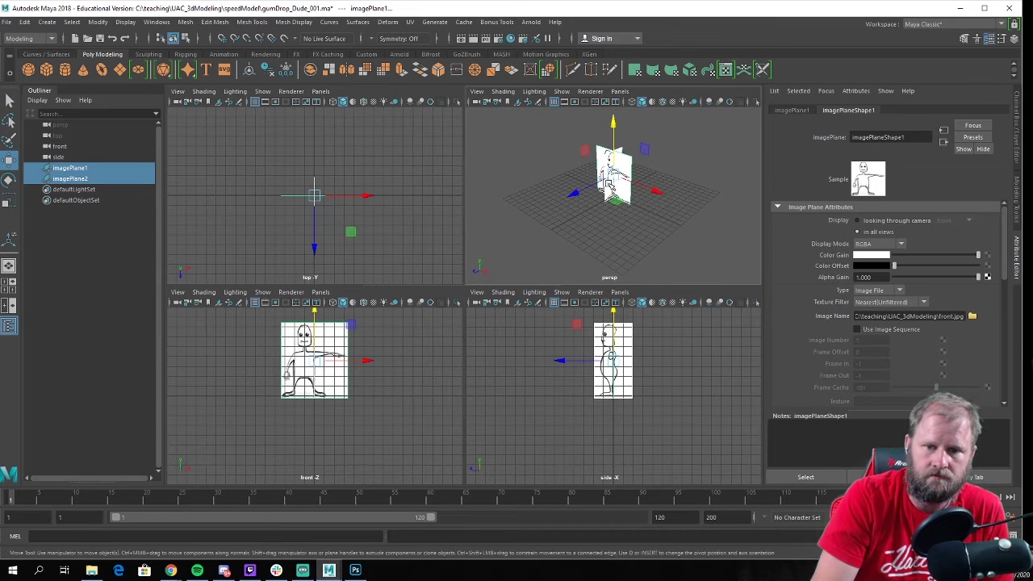
Scale both selected image planes up uniformly to about twice their size
{"action": "left_click_drag", "start_coordinate": [528, 271], "coordinate": [598, 257], "text": "alt"}
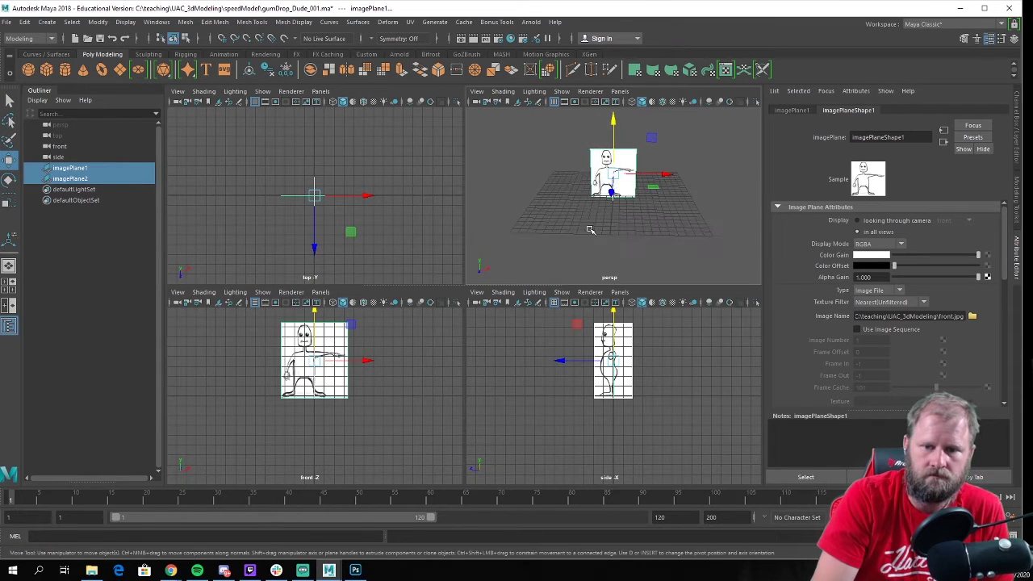
{"action": "scroll", "coordinate": [591, 224], "scroll_direction": "up", "scroll_amount": 5}
{"action": "key", "text": "r"}
{"action": "scroll", "coordinate": [619, 184], "scroll_direction": "down", "scroll_amount": 3}
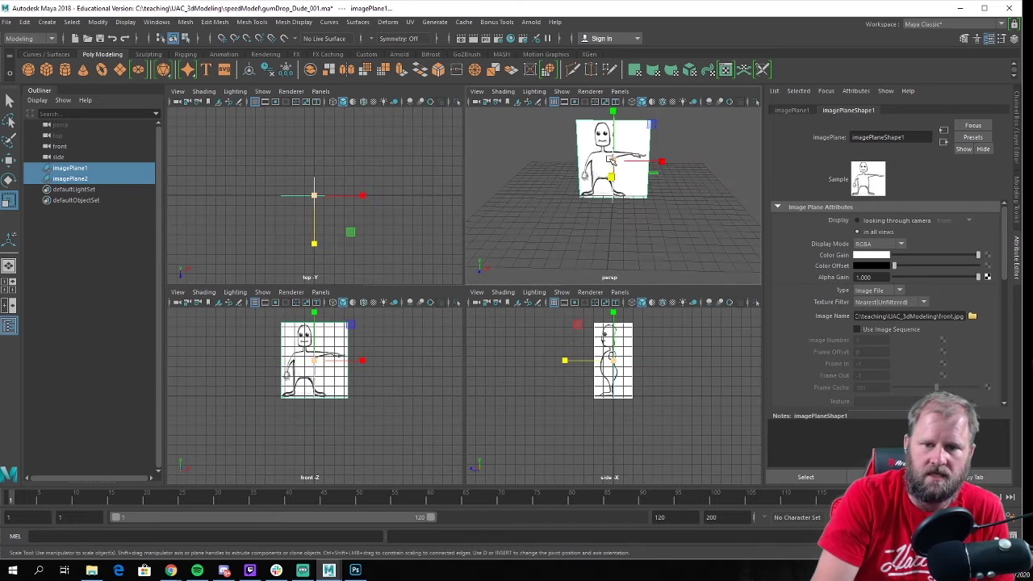
{"action": "left_click_drag", "start_coordinate": [613, 161], "coordinate": [649, 161]}
In the front view, move both image planes to about X 1.76, Y 6.2, resting the feet on the grid line and centring the figure
{"action": "scroll", "coordinate": [324, 407], "scroll_direction": "up", "scroll_amount": 5}
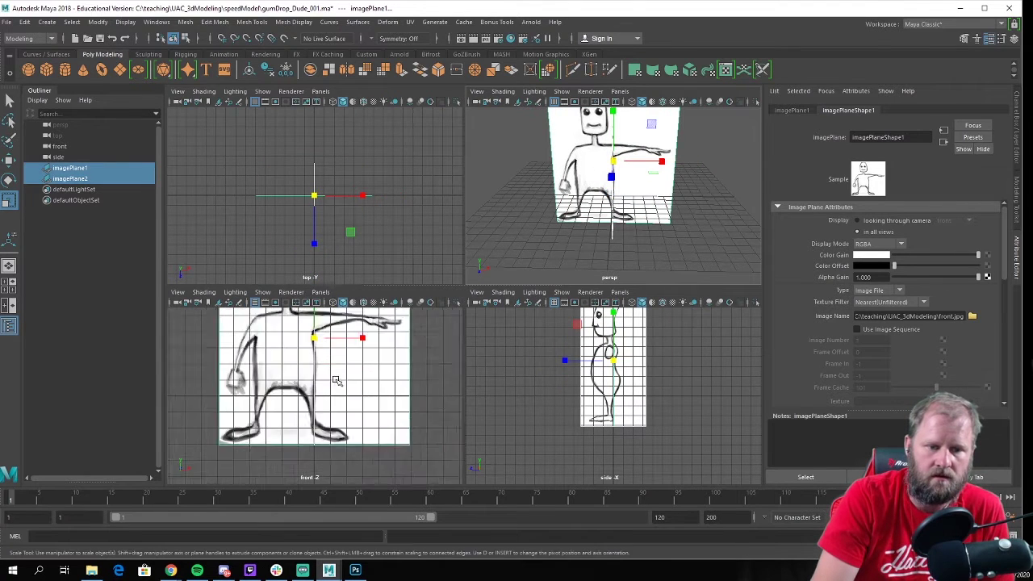
{"action": "key", "text": "space"}
{"action": "middle_click_drag", "start_coordinate": [456, 280], "coordinate": [410, 406], "text": "alt"}
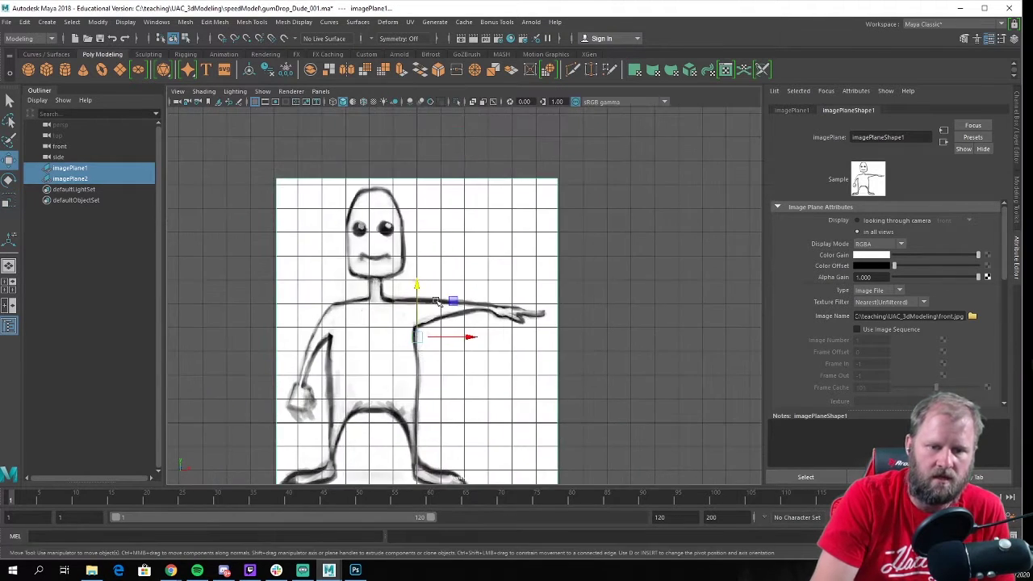
{"action": "left_click_drag", "start_coordinate": [416, 288], "coordinate": [439, 223]}
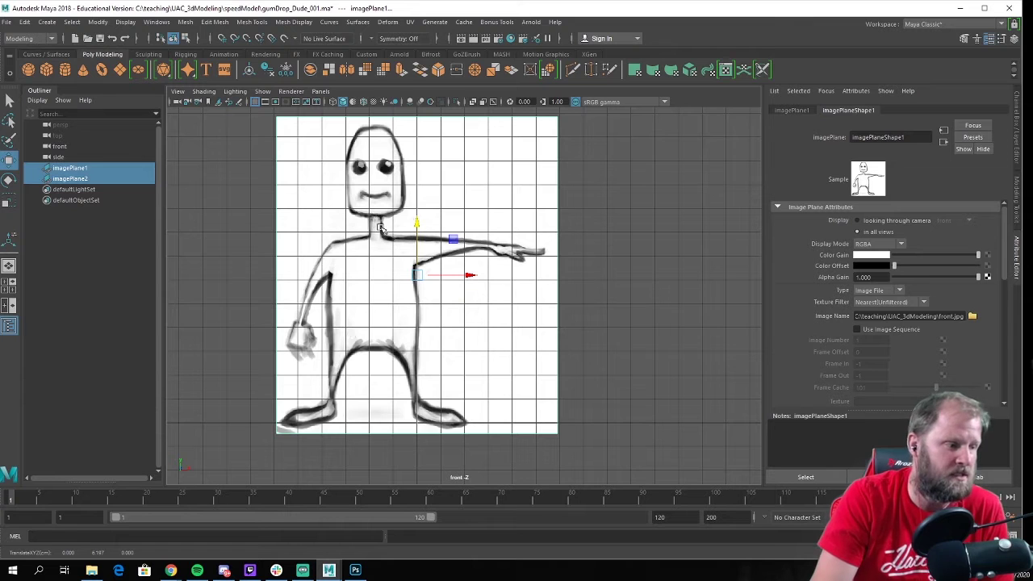
{"action": "mouse_move", "coordinate": [468, 275]}
{"action": "left_mouse_down"}
{"action": "mouse_move", "coordinate": [535, 276]}
{"action": "mouse_move", "coordinate": [492, 278]}
{"action": "mouse_move", "coordinate": [512, 282]}
{"action": "left_mouse_up"}
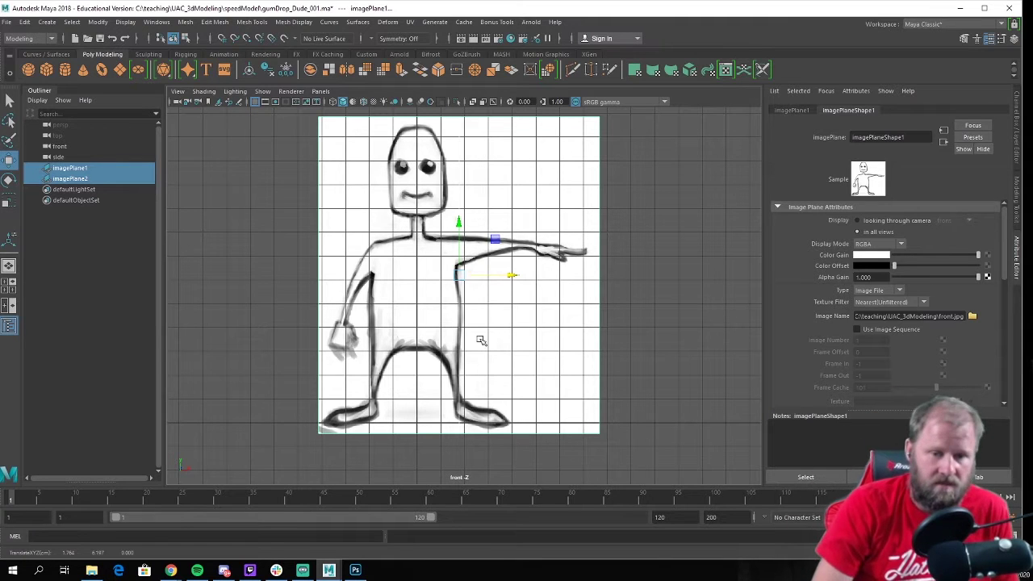
In the side view, move only the side image plane to about Z -0.71, centring its drawing on the vertical axis
{"action": "key", "text": "space"}
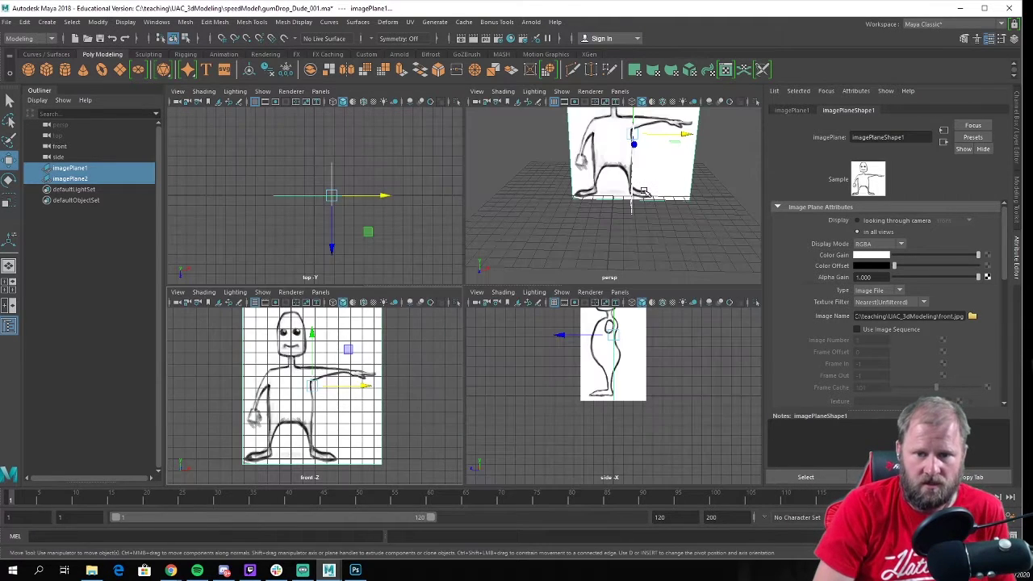
{"action": "key", "text": "space"}
{"action": "middle_click_drag", "start_coordinate": [606, 353], "coordinate": [597, 440], "text": "alt"}
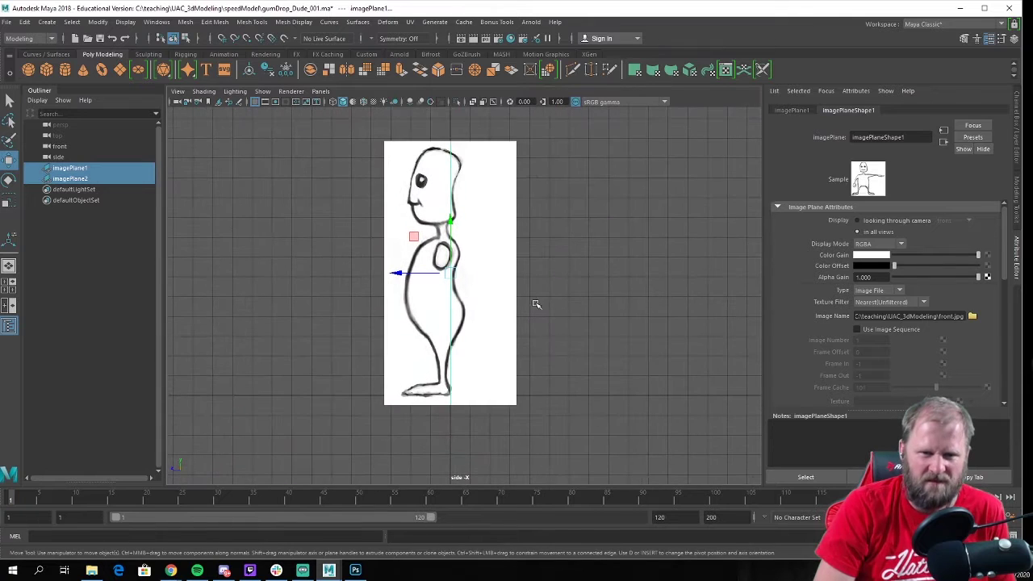
{"action": "left_click", "coordinate": [366, 274]}
{"action": "left_click", "coordinate": [400, 265]}
{"action": "left_click_drag", "start_coordinate": [397, 273], "coordinate": [411, 274]}
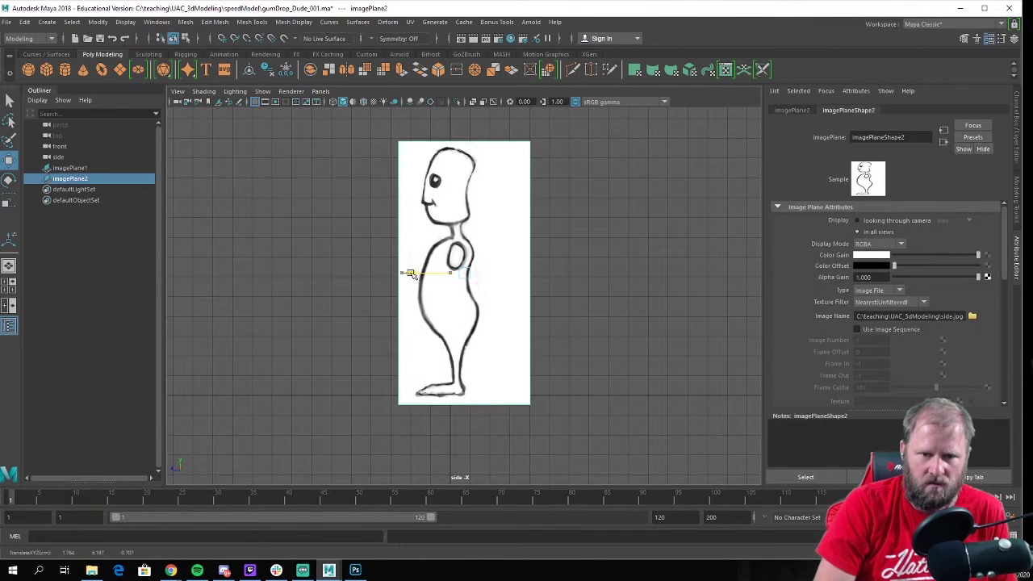
In the perspective view, move the side image plane along X to about the centre of the grid
{"action": "key", "text": "space"}
{"action": "key", "text": "space"}
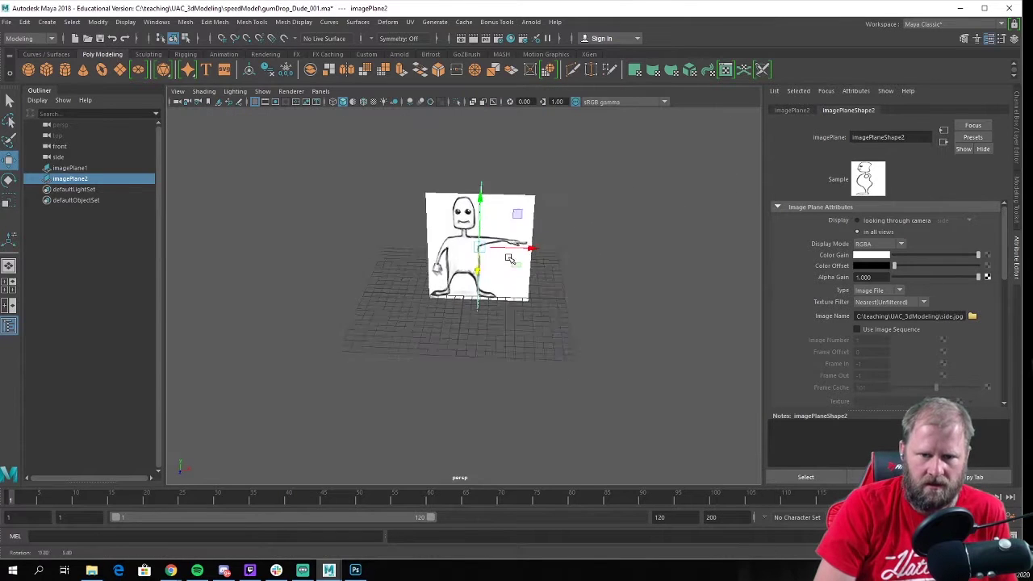
{"action": "left_click_drag", "start_coordinate": [508, 258], "coordinate": [490, 255], "text": "alt"}
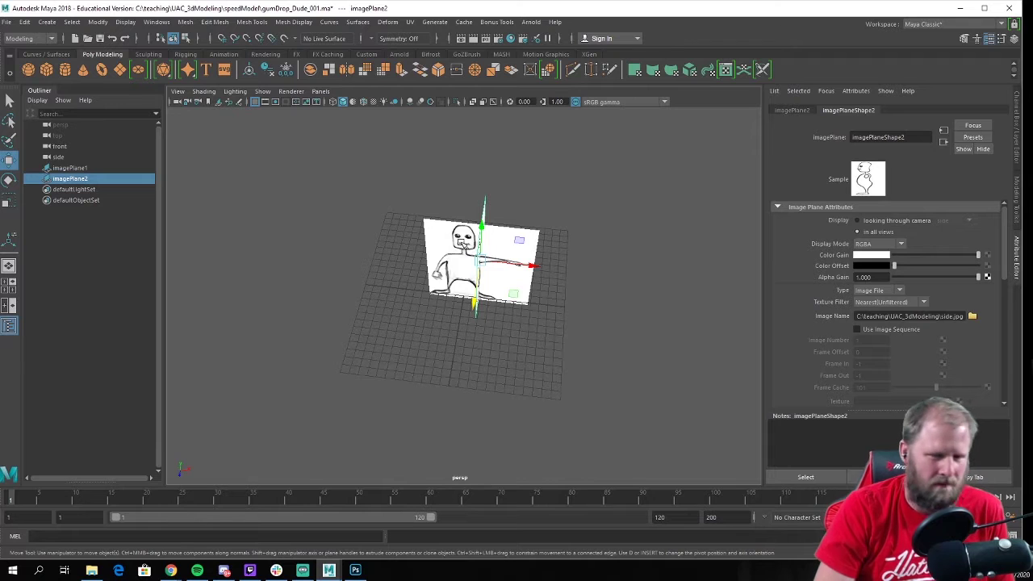
{"action": "left_click_drag", "start_coordinate": [572, 244], "coordinate": [522, 246], "text": "alt"}
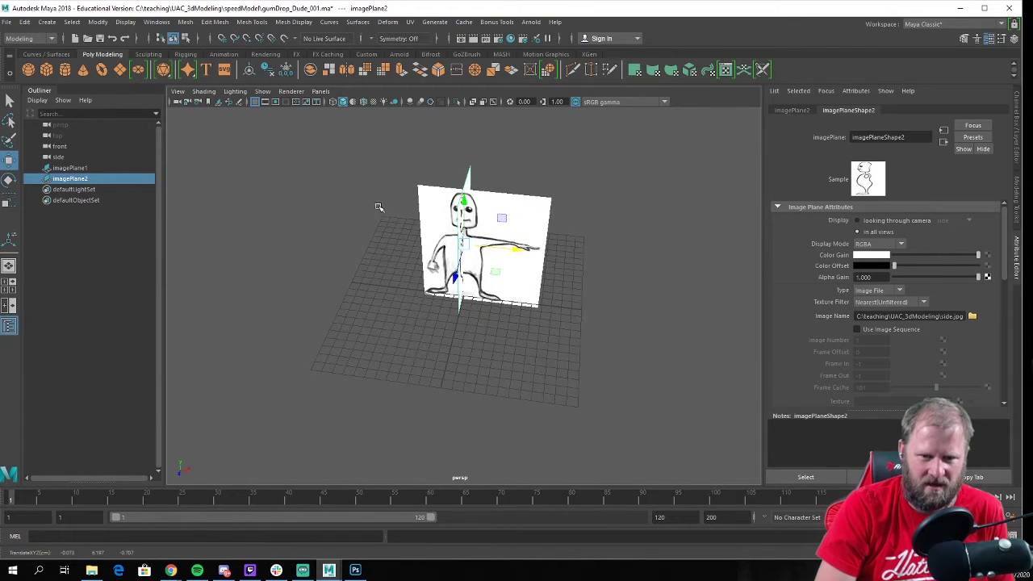
Move the side image plane along negative X until it stands well clear of the grid
{"action": "right_click_drag", "start_coordinate": [378, 208], "coordinate": [549, 222], "text": "alt"}
{"action": "left_click_drag", "start_coordinate": [549, 222], "coordinate": [498, 211], "text": "alt"}
{"action": "middle_click_drag", "start_coordinate": [499, 212], "coordinate": [470, 396], "text": "alt"}
{"action": "right_click_drag", "start_coordinate": [470, 395], "coordinate": [502, 374], "text": "alt"}
{"action": "mouse_move", "coordinate": [502, 375]}
{"action": "left_mouse_down", "text": "alt"}
{"action": "mouse_move", "coordinate": [420, 372]}
{"action": "mouse_move", "coordinate": [541, 363]}
{"action": "left_mouse_up", "text": "alt"}
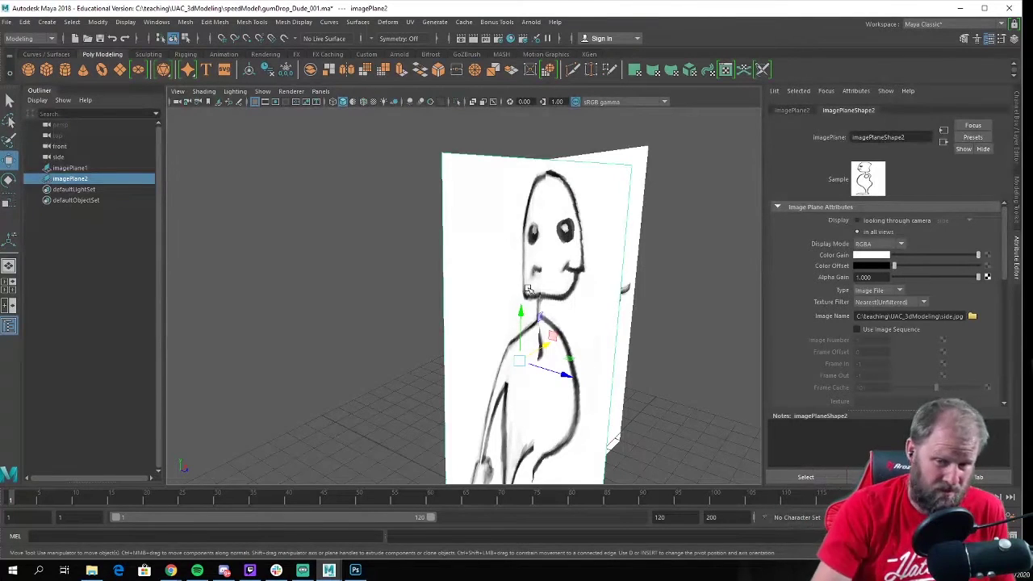
{"action": "mouse_move", "coordinate": [524, 289]}
{"action": "left_mouse_down", "text": "alt"}
{"action": "mouse_move", "coordinate": [477, 279]}
{"action": "mouse_move", "coordinate": [395, 290]}
{"action": "mouse_move", "coordinate": [445, 281]}
{"action": "mouse_move", "coordinate": [406, 265]}
{"action": "mouse_move", "coordinate": [542, 315]}
{"action": "mouse_move", "coordinate": [347, 338]}
{"action": "mouse_move", "coordinate": [520, 339]}
{"action": "mouse_move", "coordinate": [554, 364]}
{"action": "mouse_move", "coordinate": [249, 317]}
{"action": "mouse_move", "coordinate": [484, 299]}
{"action": "left_mouse_up", "text": "alt"}
{"action": "scroll", "coordinate": [408, 265], "scroll_direction": "down", "scroll_amount": 6}
Move the front image plane back to about Z -27.3, beyond the grid, and save the scene
{"action": "left_click", "coordinate": [484, 299]}
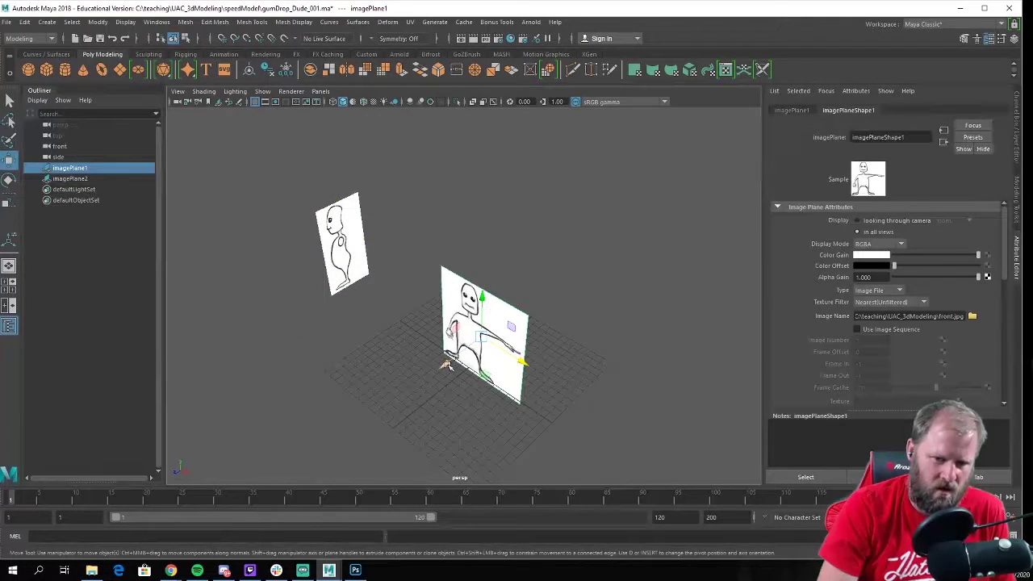
{"action": "left_click_drag", "start_coordinate": [447, 363], "coordinate": [593, 264]}
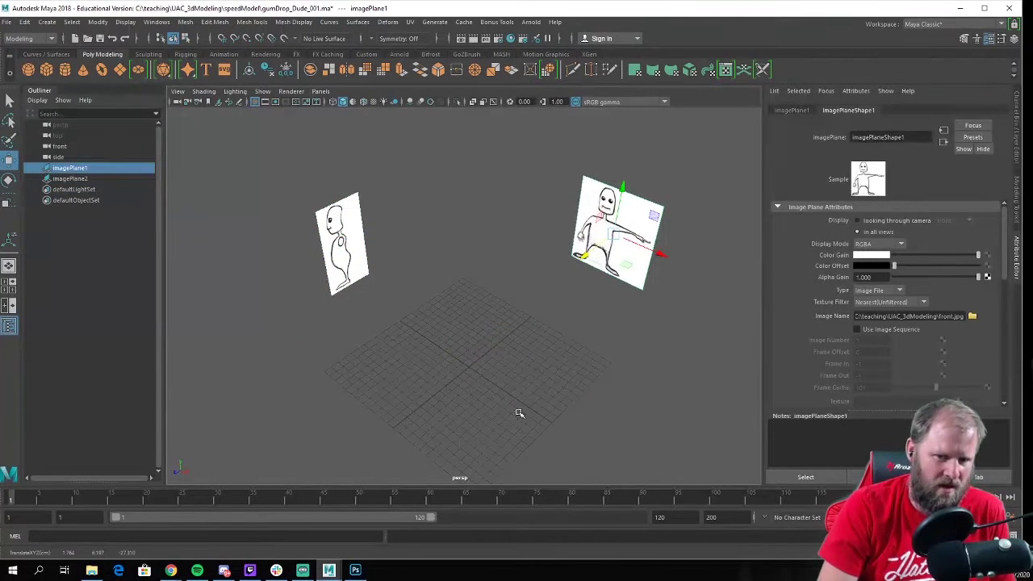
{"action": "left_click_drag", "start_coordinate": [429, 327], "coordinate": [428, 301], "text": "alt"}
{"action": "left_click", "coordinate": [445, 323]}
{"action": "scroll", "coordinate": [426, 301], "scroll_direction": "up", "scroll_amount": 3}
{"action": "scroll", "coordinate": [427, 305], "scroll_direction": "down", "scroll_amount": 2}
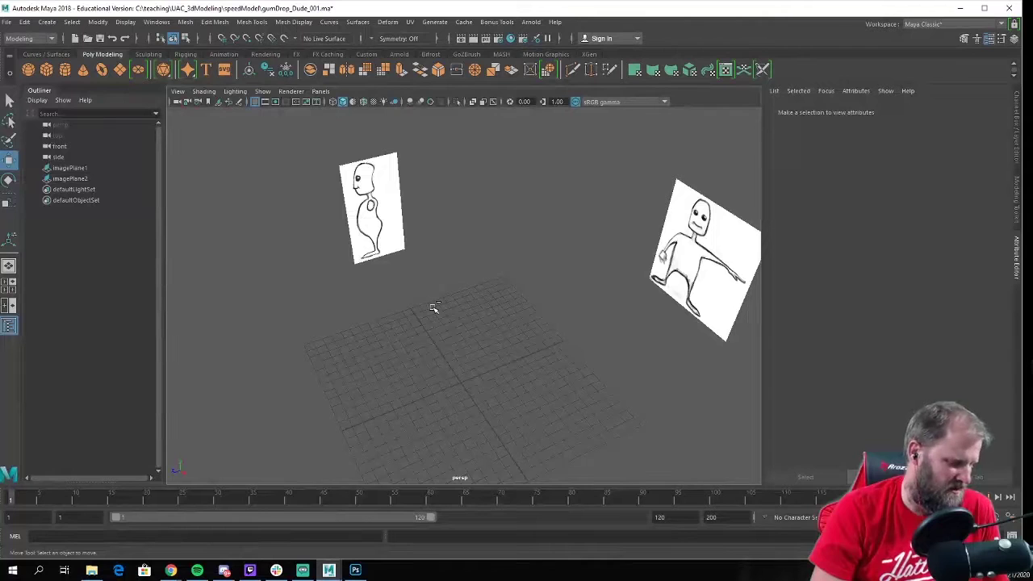
{"action": "key", "text": "ctrl+s"}
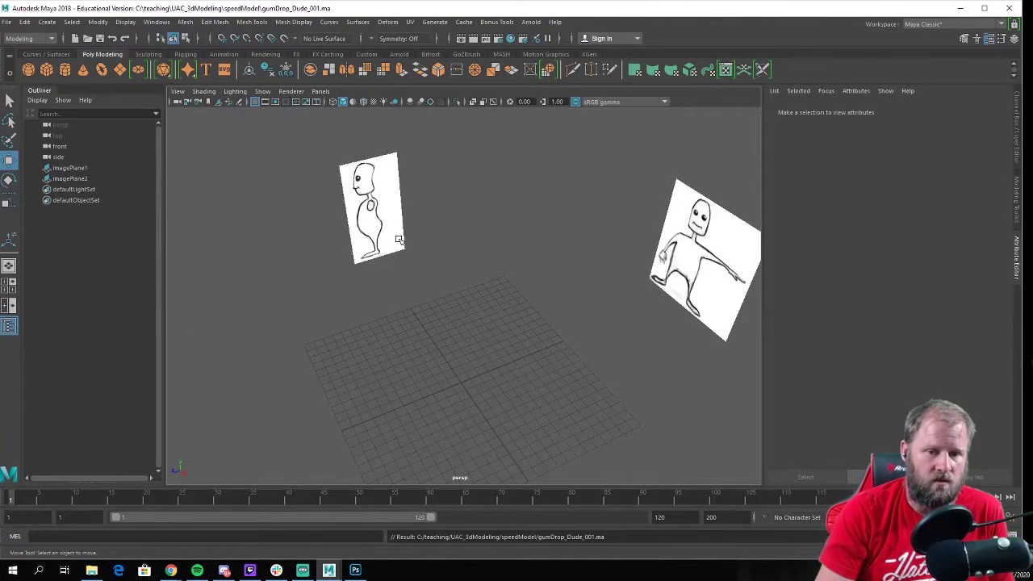
Save the scene as a new version named gumDrop_Dude_002.ma in the speedModel folder
{"action": "left_click_drag", "start_coordinate": [396, 239], "coordinate": [513, 169], "text": "alt"}
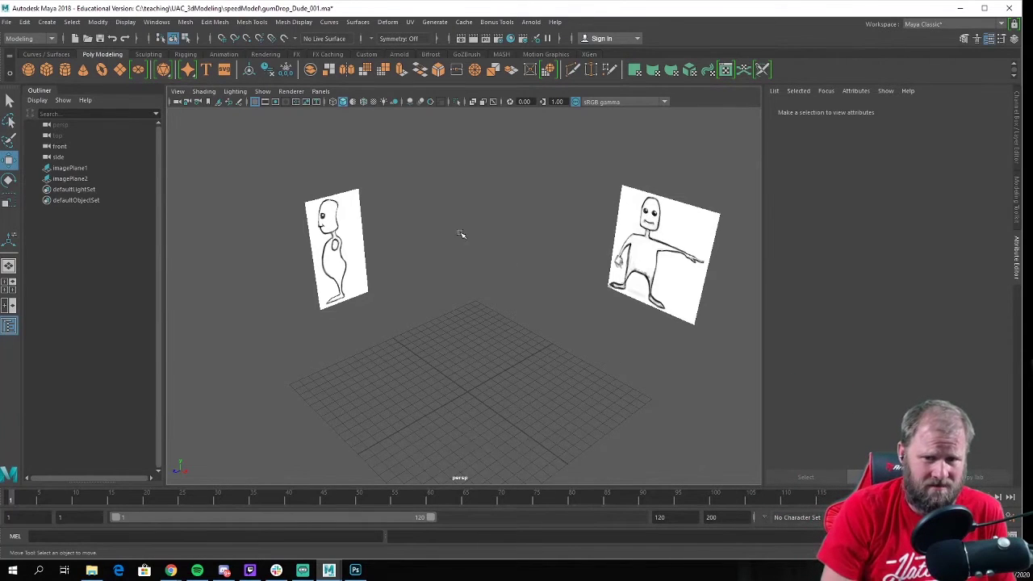
{"action": "left_click_drag", "start_coordinate": [484, 240], "coordinate": [463, 238], "text": "alt"}
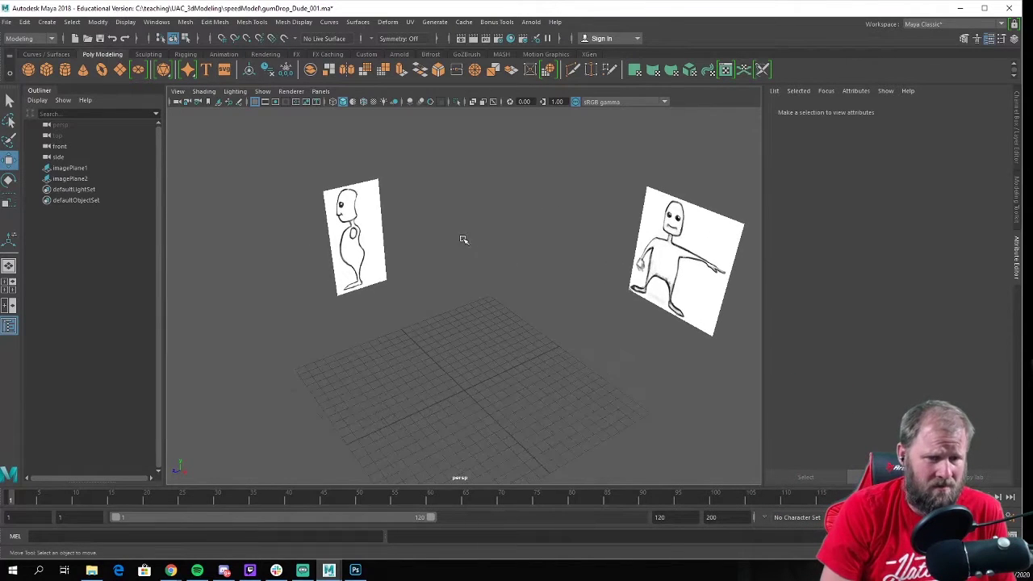
{"action": "left_click", "coordinate": [6, 23]}
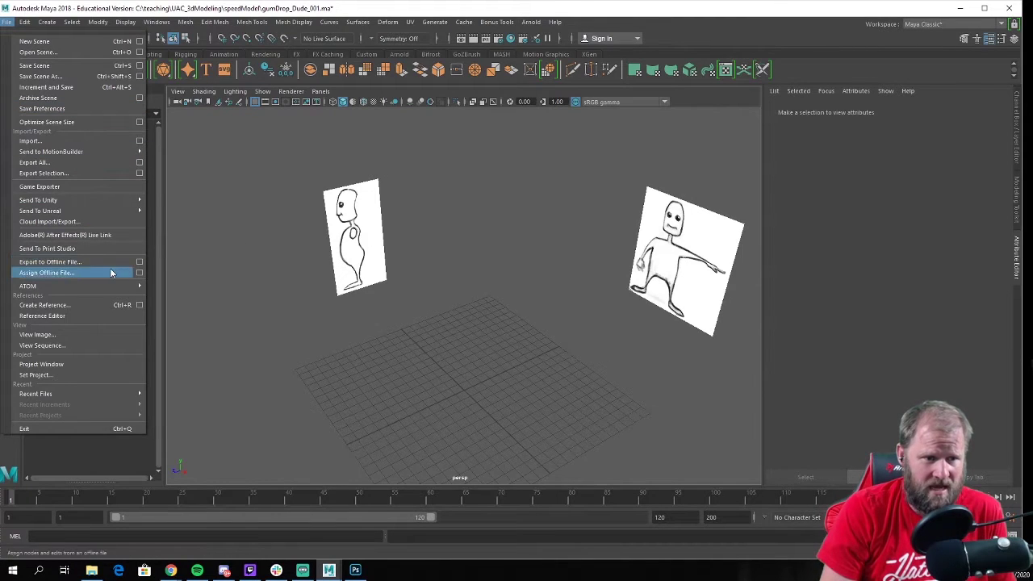
{"action": "left_click", "coordinate": [91, 79]}
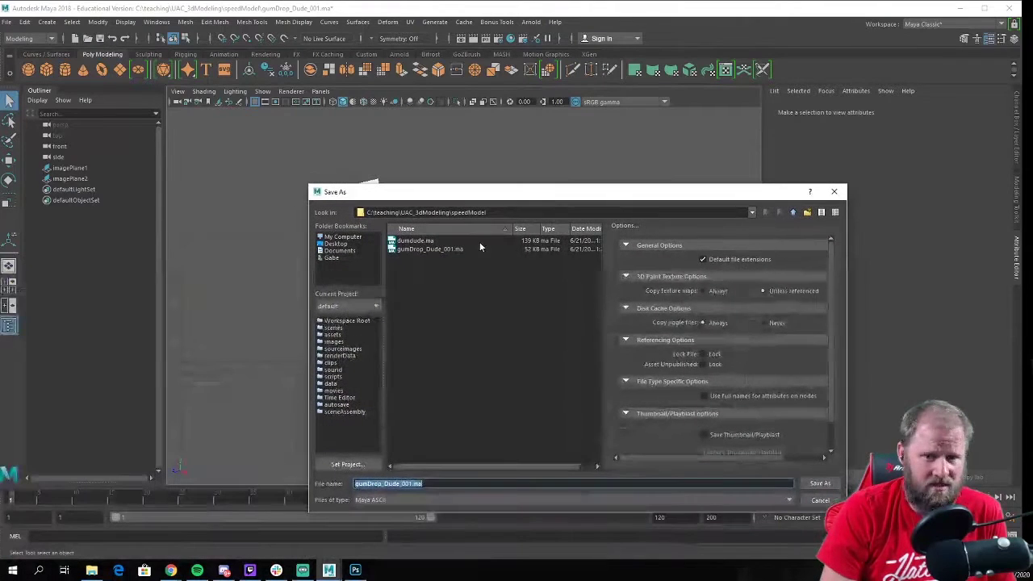
{"action": "left_click", "coordinate": [429, 250]}
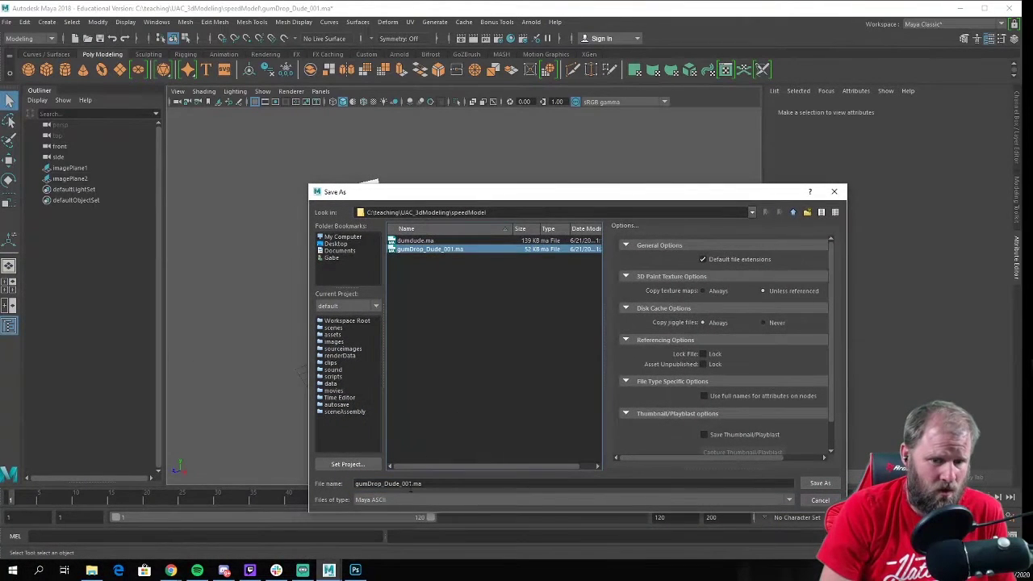
{"action": "left_click", "coordinate": [412, 483]}
{"action": "key", "text": "BackSpace"}
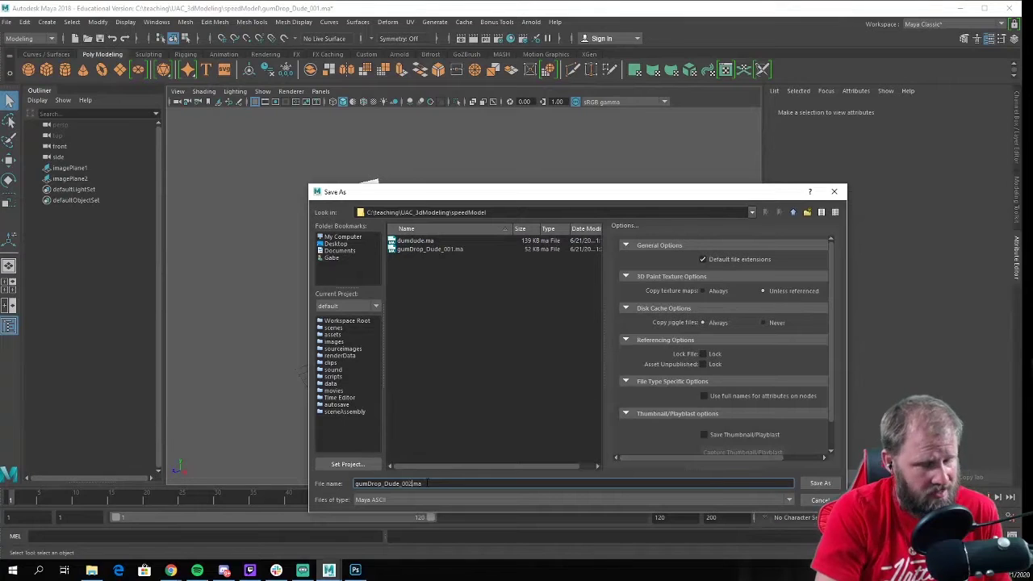
{"action": "key", "text": "Return"}
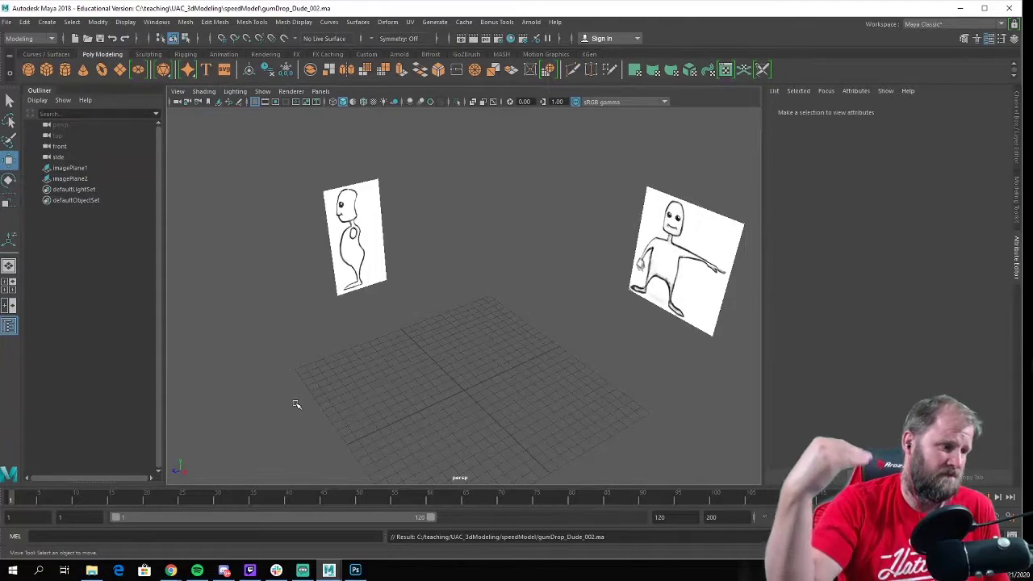
{"action": "left_click_drag", "start_coordinate": [441, 317], "coordinate": [460, 281], "text": "alt"}
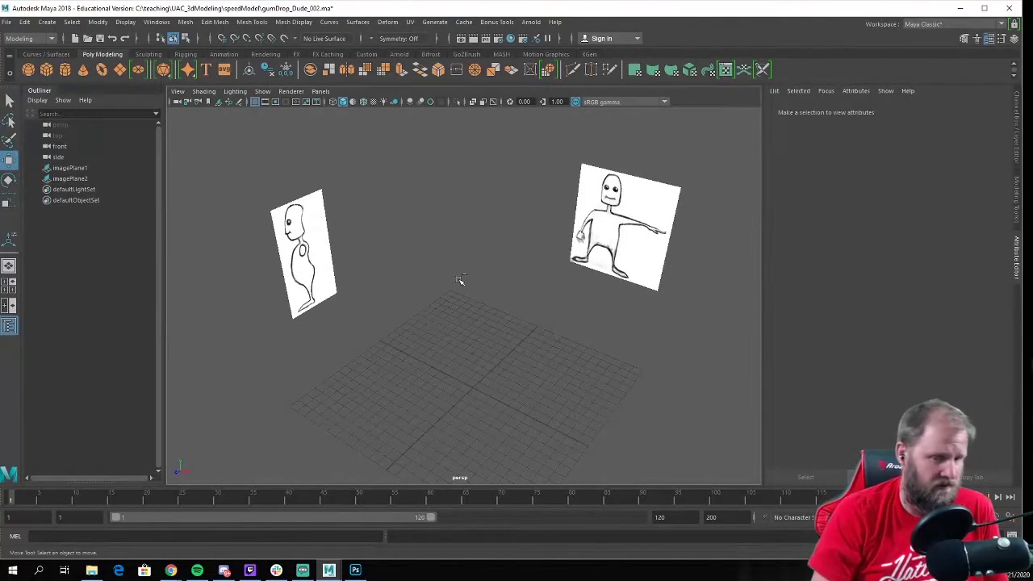
{"action": "key", "text": "ctrl+s"}
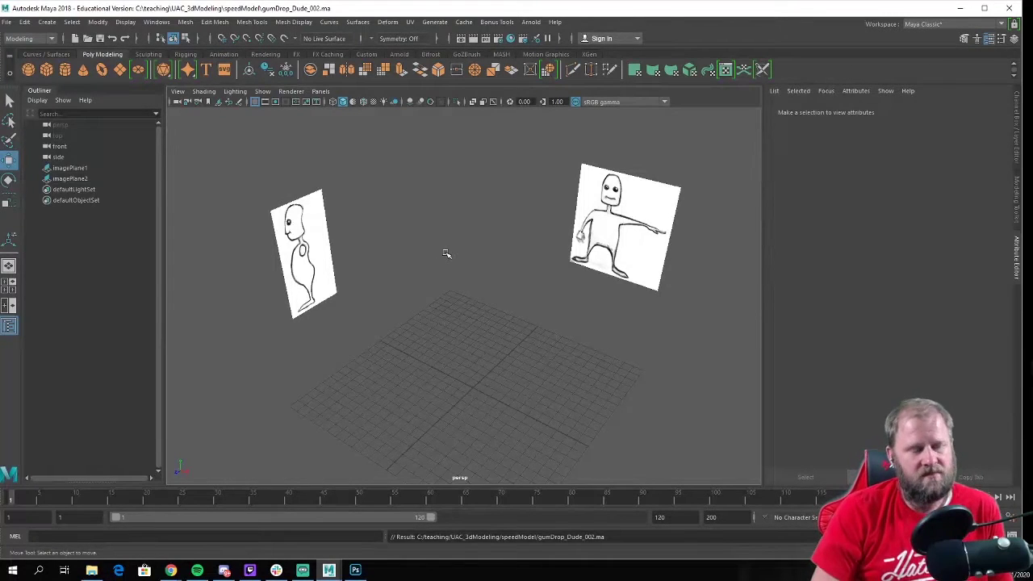
Create a polygon cube at the origin and raise it straight up to the height of the character's head
{"action": "left_click_drag", "start_coordinate": [515, 266], "coordinate": [507, 269], "text": "alt"}
{"action": "scroll", "coordinate": [530, 265], "scroll_direction": "up", "scroll_amount": 5}
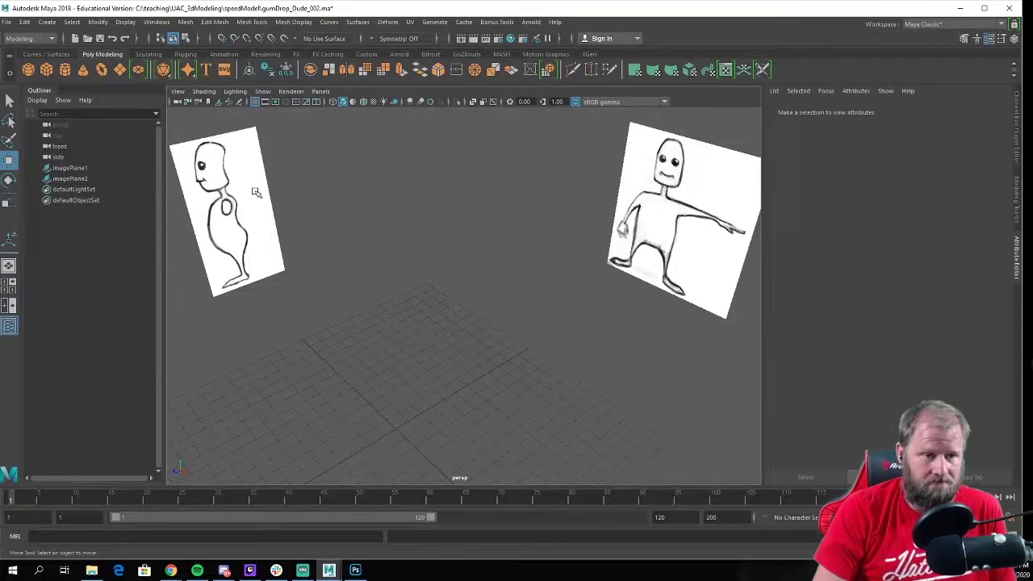
{"action": "left_click", "coordinate": [51, 71]}
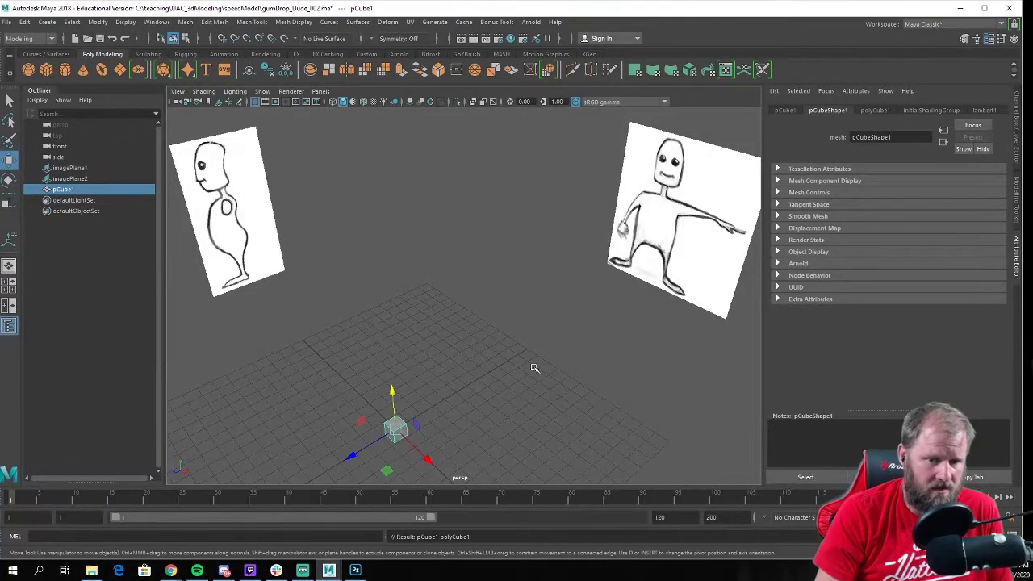
{"action": "left_click_drag", "start_coordinate": [535, 366], "coordinate": [458, 381], "text": "alt"}
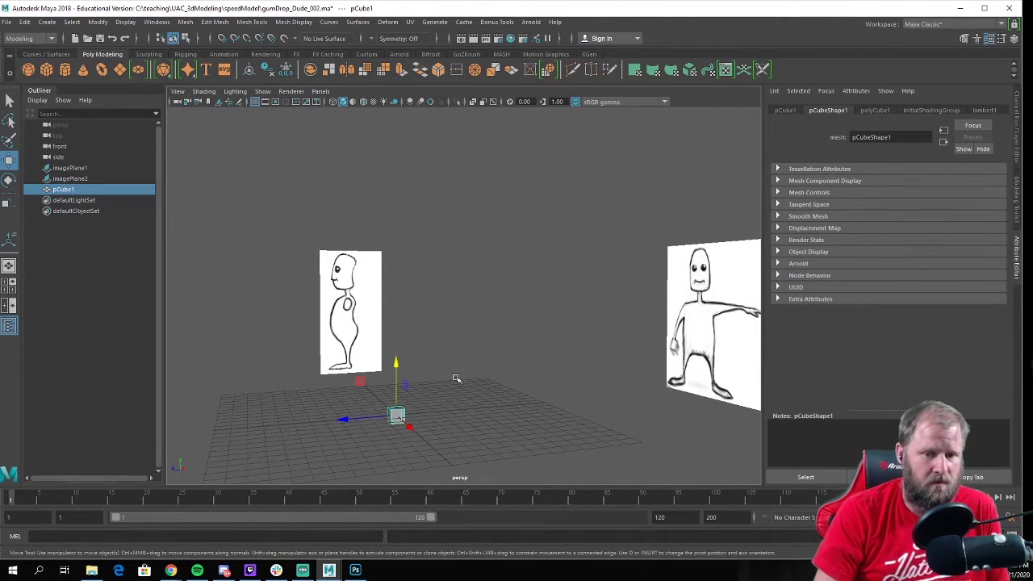
{"action": "left_click_drag", "start_coordinate": [391, 362], "coordinate": [389, 231]}
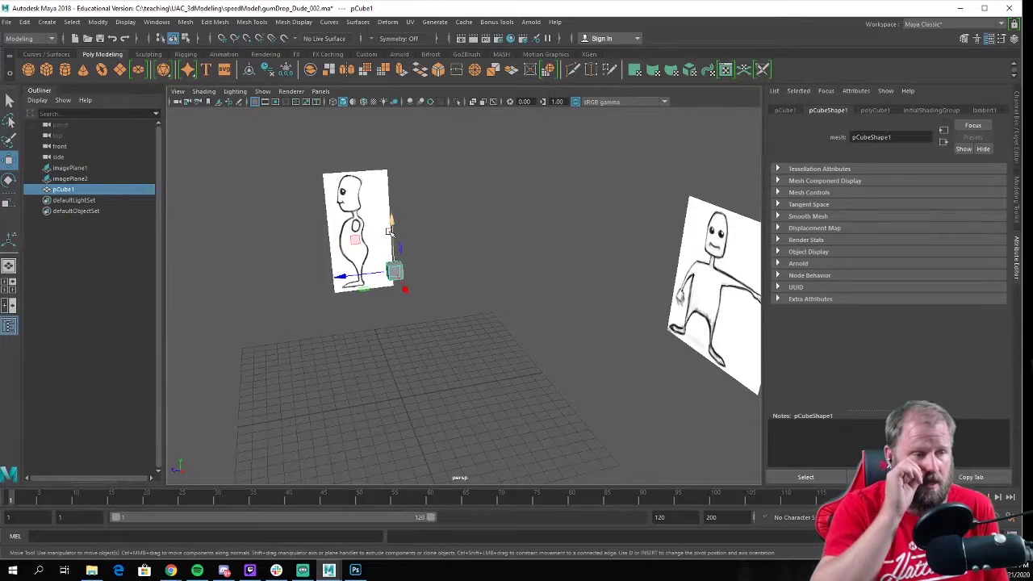
{"action": "left_click_drag", "start_coordinate": [411, 270], "coordinate": [475, 271], "text": "alt"}
In the side view, scale the cube uniformly to about 2.14 so it roughly fills the width of the drawn head
{"action": "key", "text": "space"}
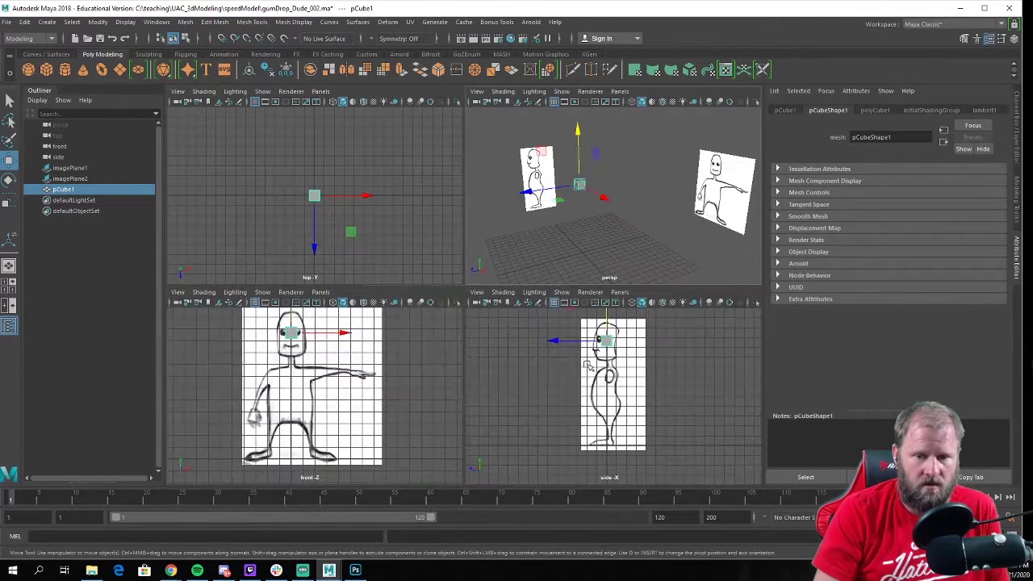
{"action": "key", "text": "space"}
{"action": "middle_click_drag", "start_coordinate": [456, 236], "coordinate": [467, 292], "text": "alt"}
{"action": "scroll", "coordinate": [467, 288], "scroll_direction": "up", "scroll_amount": 4}
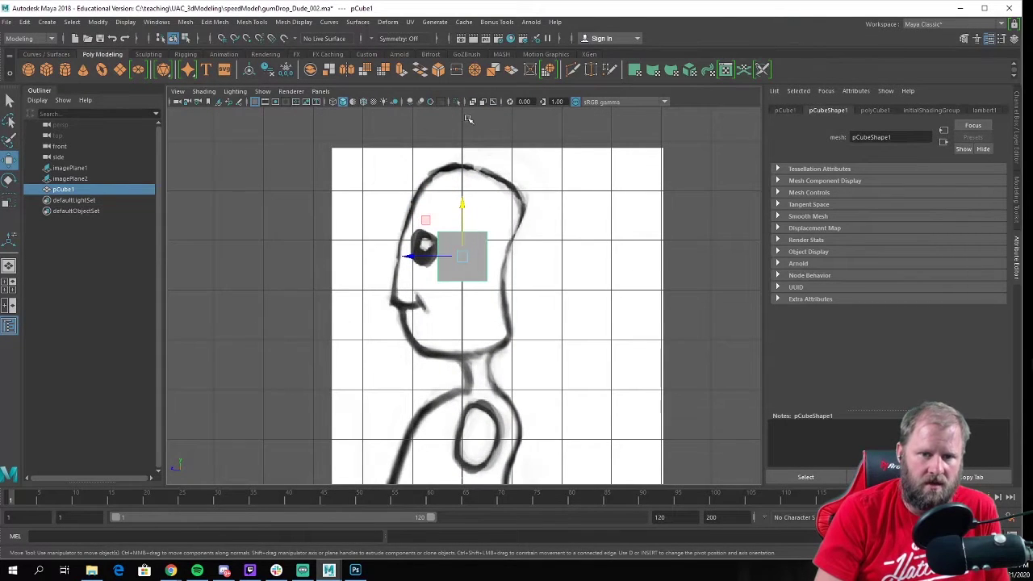
{"action": "scroll", "coordinate": [487, 263], "scroll_direction": "up", "scroll_amount": 2}
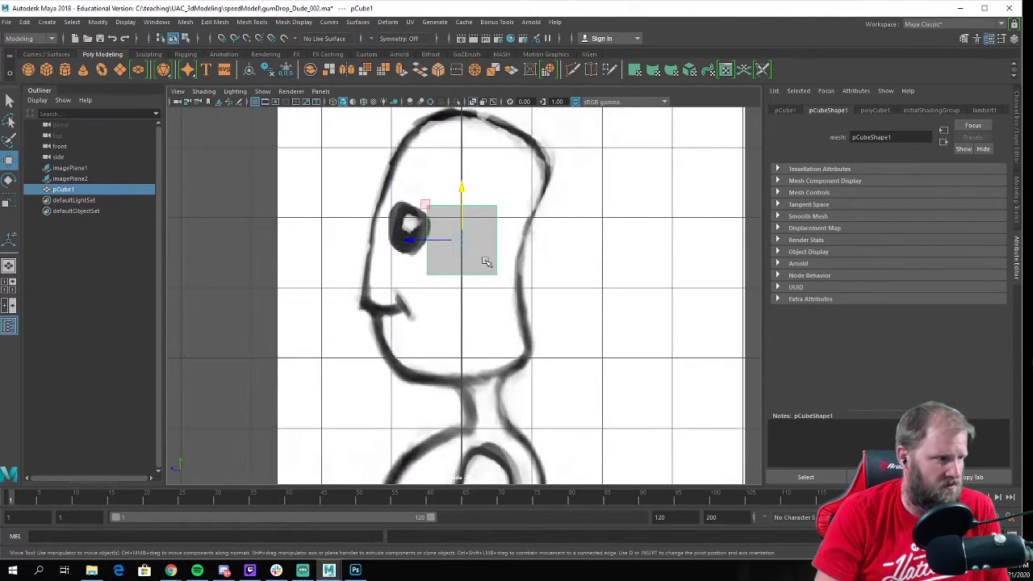
{"action": "key", "text": "r"}
{"action": "middle_click_drag", "start_coordinate": [484, 261], "coordinate": [477, 283], "text": "alt"}
{"action": "scroll", "coordinate": [477, 283], "scroll_direction": "up", "scroll_amount": 1}
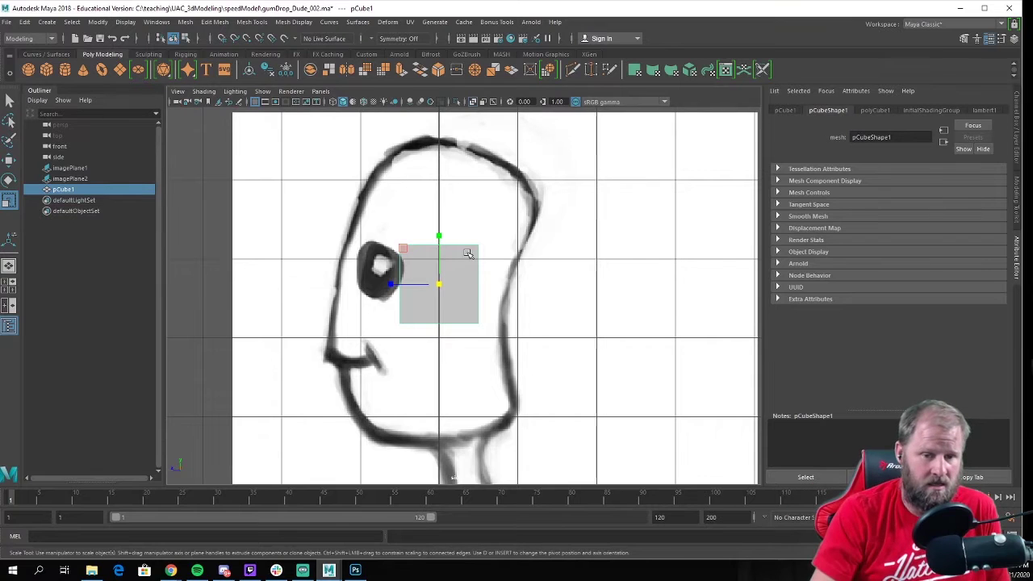
{"action": "left_click_drag", "start_coordinate": [440, 283], "coordinate": [437, 181]}
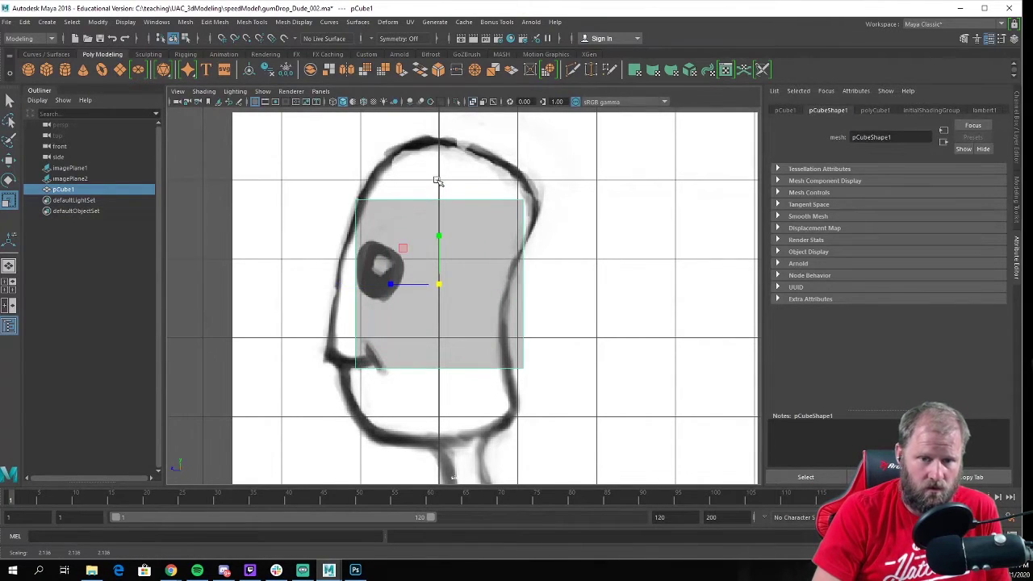
Stretch the cube vertically in the side view so it spans the drawn head from crown to chin
{"action": "mouse_move", "coordinate": [438, 236]}
{"action": "left_mouse_down"}
{"action": "mouse_move", "coordinate": [445, 202]}
{"action": "mouse_move", "coordinate": [436, 246]}
{"action": "left_mouse_up"}
{"action": "key", "text": "w"}
{"action": "key", "text": "e"}
{"action": "key", "text": "r"}
In the front view, turn on X-ray shading and widen the cube slightly along X towards the drawn head's outline
{"action": "key", "text": "space"}
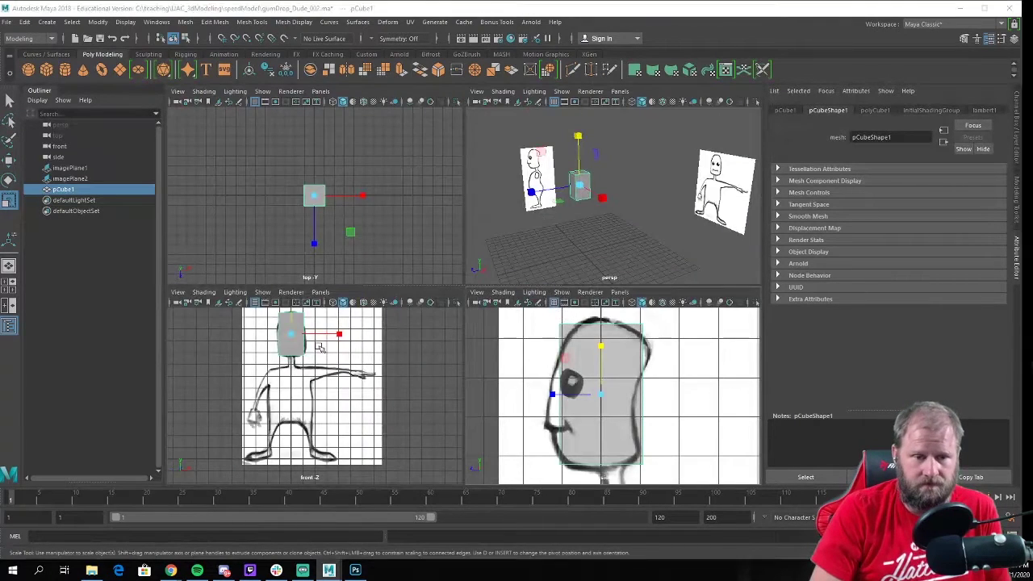
{"action": "key", "text": "space"}
{"action": "scroll", "coordinate": [363, 313], "scroll_direction": "up", "scroll_amount": 6}
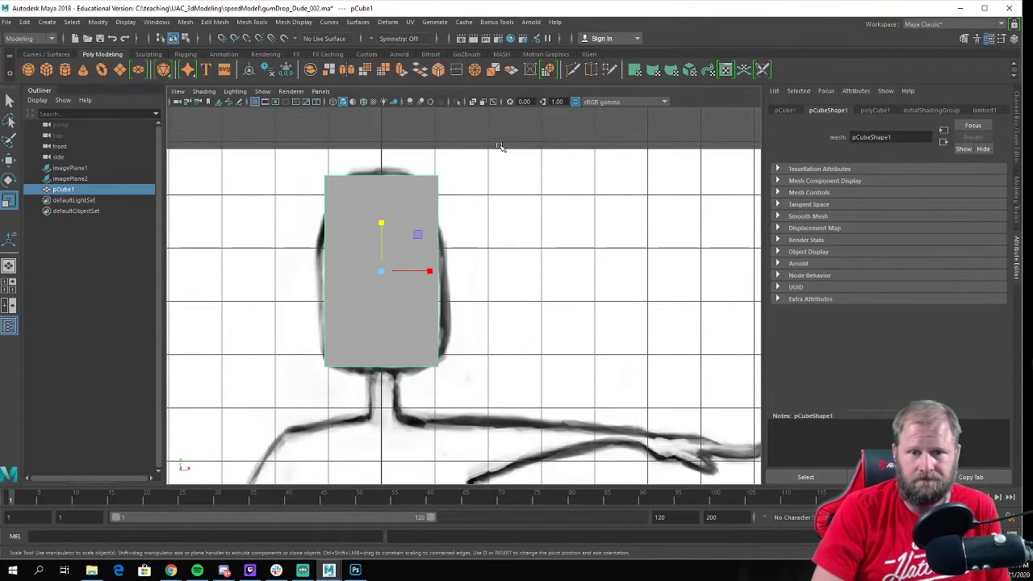
{"action": "left_click", "coordinate": [474, 102]}
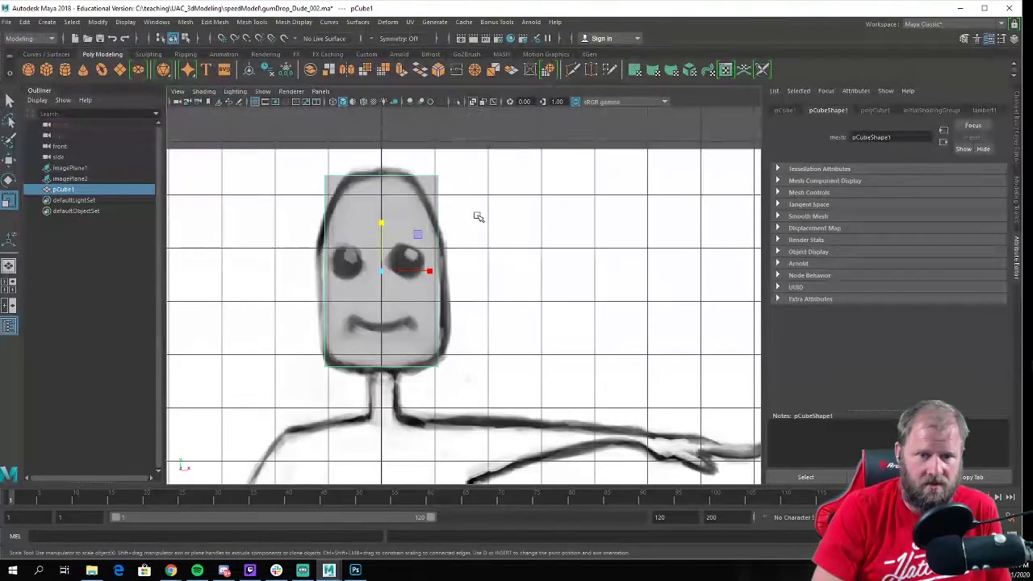
{"action": "scroll", "coordinate": [479, 219], "scroll_direction": "up", "scroll_amount": 2}
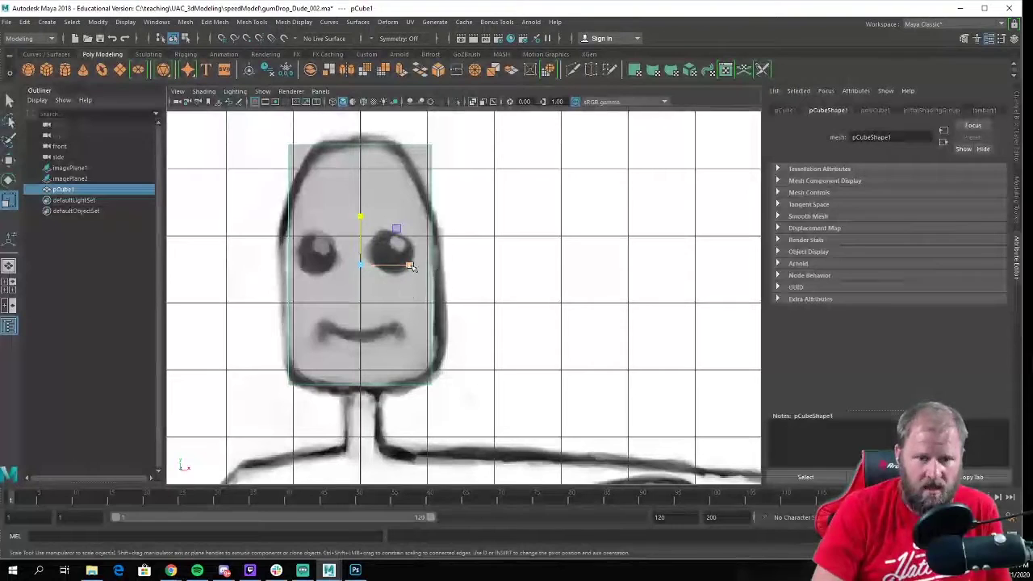
{"action": "left_click_drag", "start_coordinate": [410, 266], "coordinate": [415, 267]}
{"action": "key", "text": "w"}
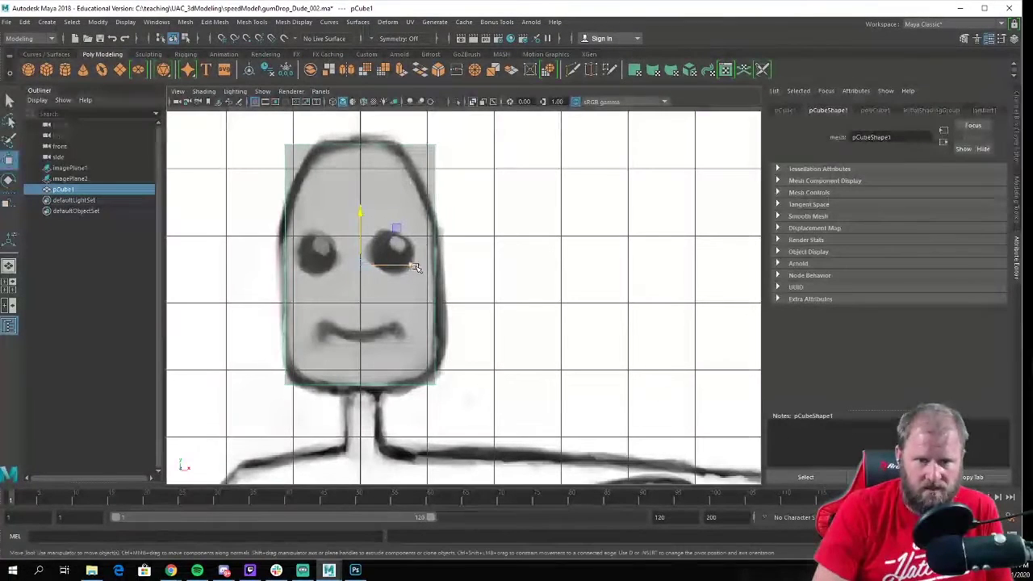
Select the cube's top vertices in the front view and scale them inward slightly to taper the top of the head
{"action": "right_click_drag", "start_coordinate": [420, 155], "coordinate": [365, 153]}
{"action": "left_click_drag", "start_coordinate": [272, 131], "coordinate": [506, 184]}
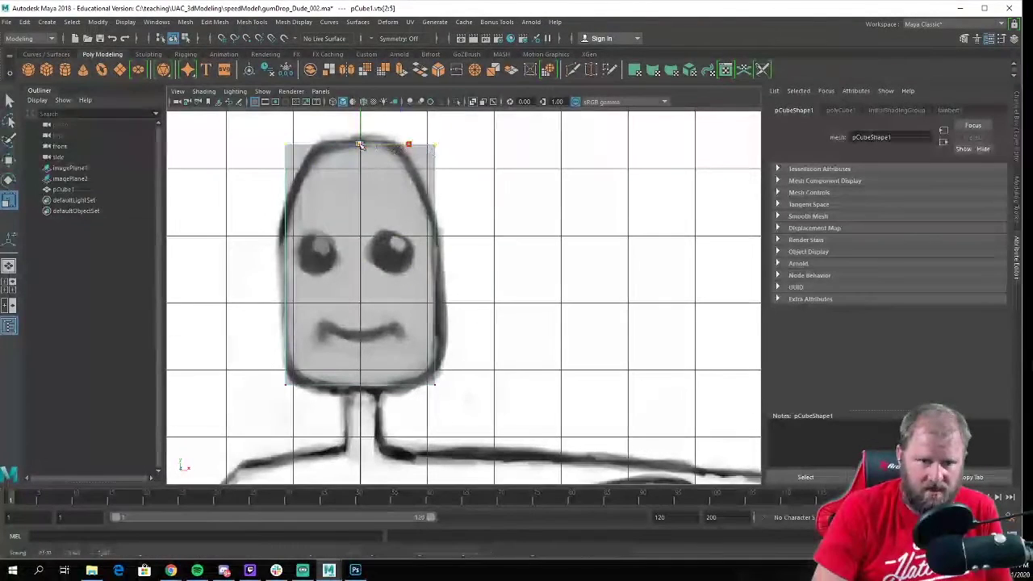
{"action": "left_click_drag", "start_coordinate": [360, 145], "coordinate": [344, 143]}
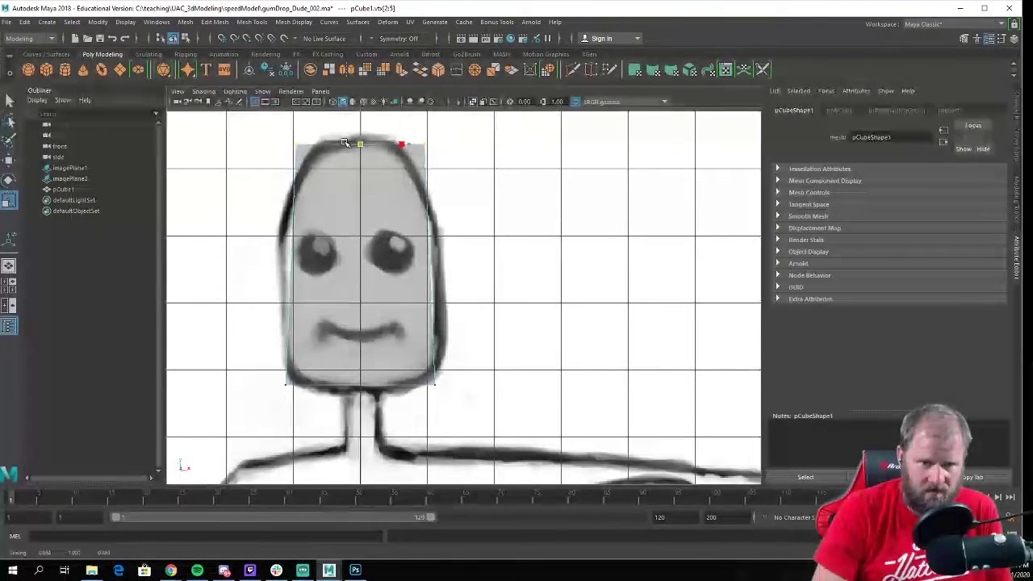
In the side view, rotate the top vertices to follow the sloping crown and move them towards the back of the head
{"action": "key", "text": "space"}
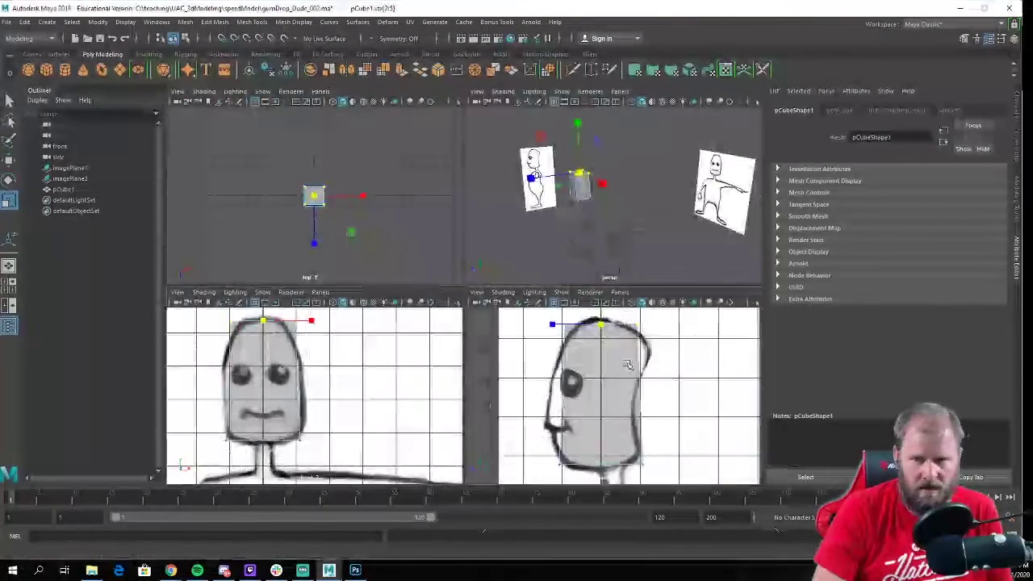
{"action": "key", "text": "space"}
{"action": "key", "text": "e"}
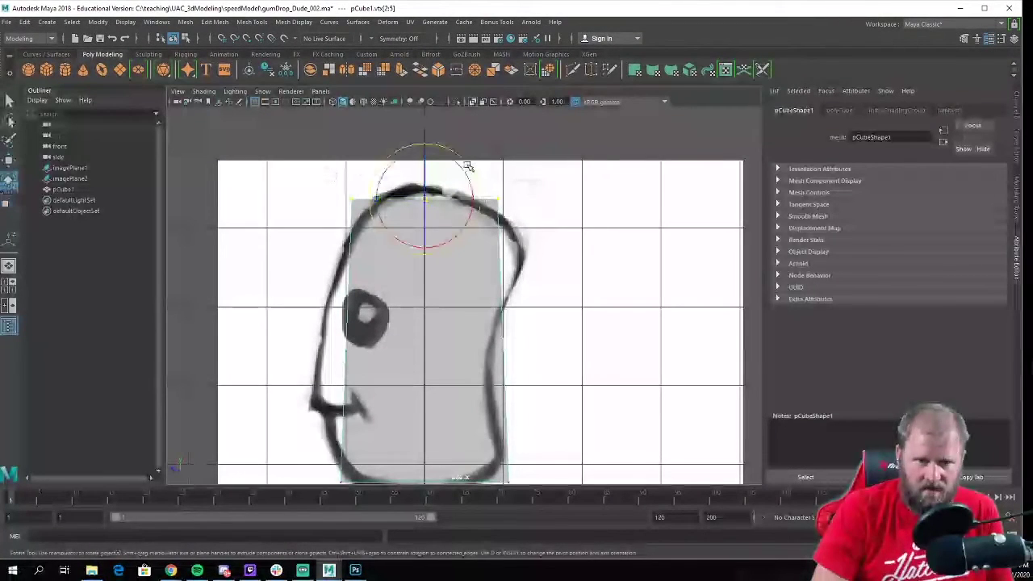
{"action": "left_click_drag", "start_coordinate": [461, 166], "coordinate": [473, 170]}
{"action": "key", "text": "w"}
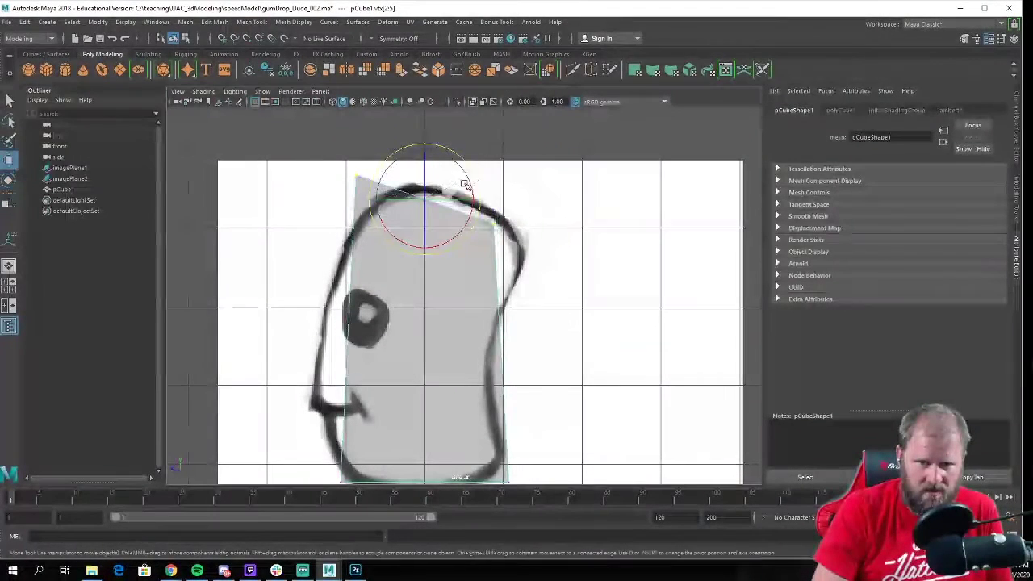
{"action": "left_click_drag", "start_coordinate": [425, 199], "coordinate": [519, 197]}
{"action": "key", "text": "e"}
{"action": "key", "text": "w"}
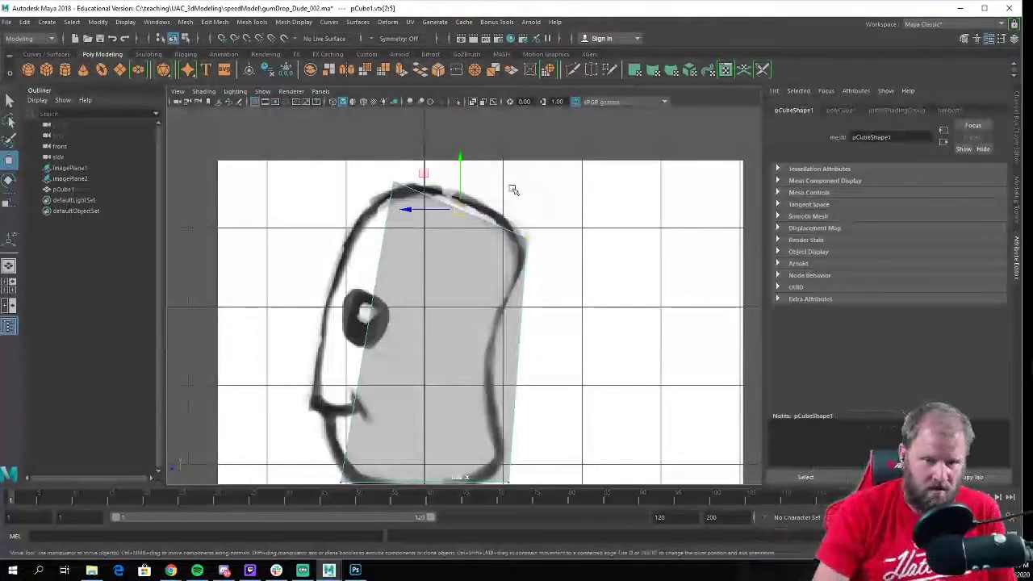
Select the cube's bottom vertices in the side view, then rotate and slightly shrink them to match the slanted jaw line
{"action": "middle_click_drag", "start_coordinate": [502, 312], "coordinate": [510, 245], "text": "alt"}
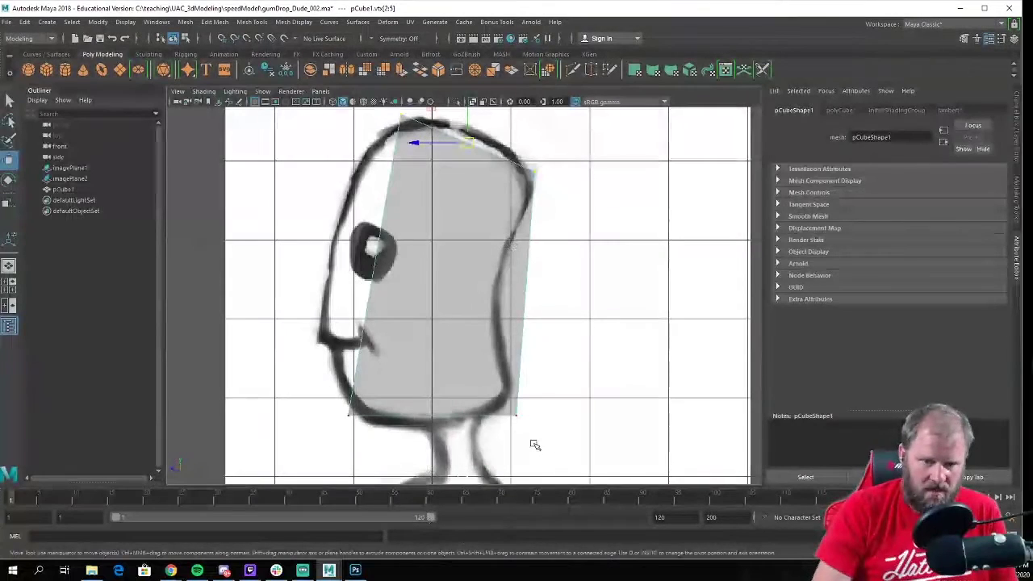
{"action": "left_click_drag", "start_coordinate": [536, 445], "coordinate": [335, 371]}
{"action": "key", "text": "e"}
{"action": "left_click_drag", "start_coordinate": [460, 369], "coordinate": [453, 364]}
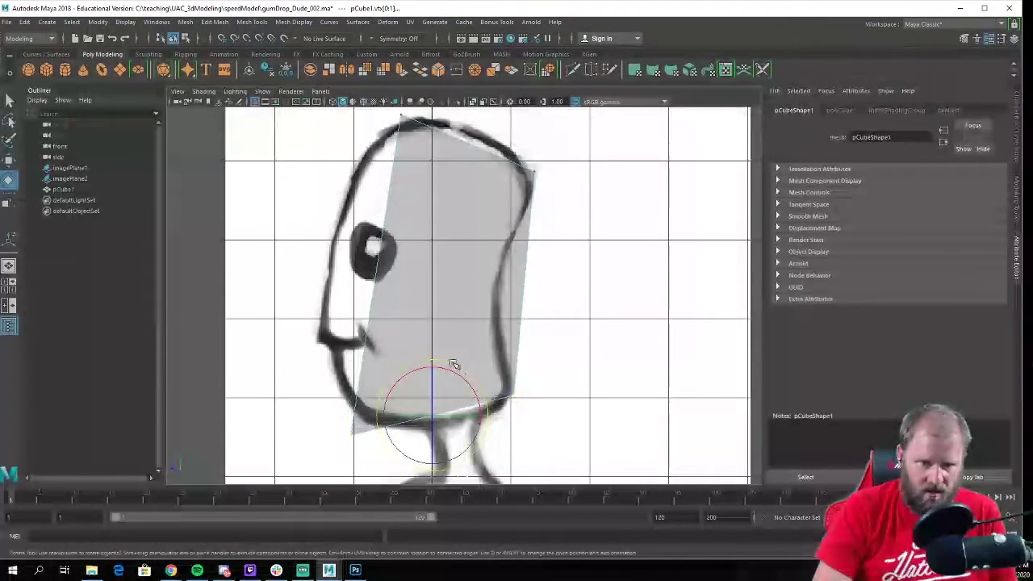
{"action": "key", "text": "r"}
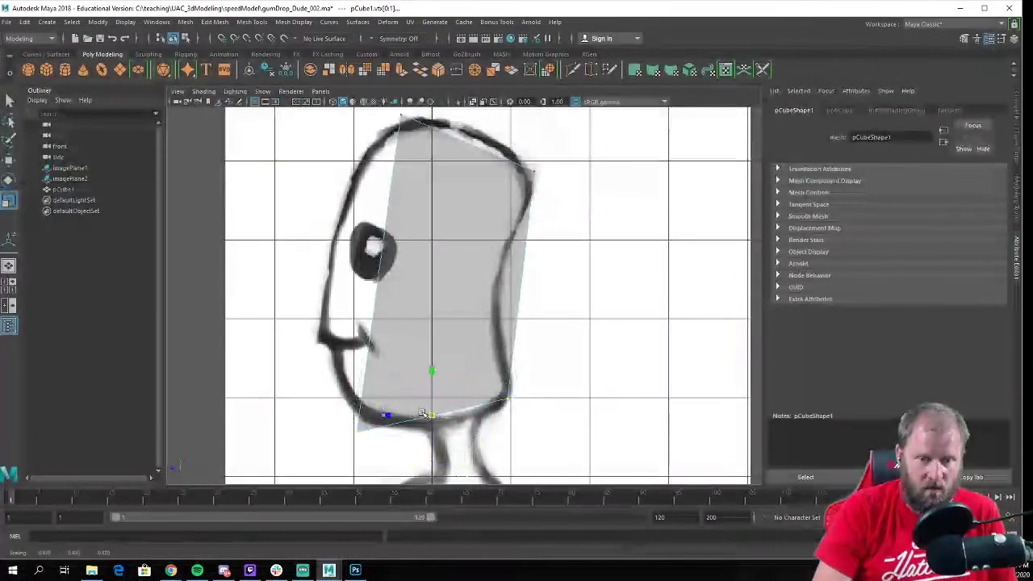
{"action": "key", "text": "w"}
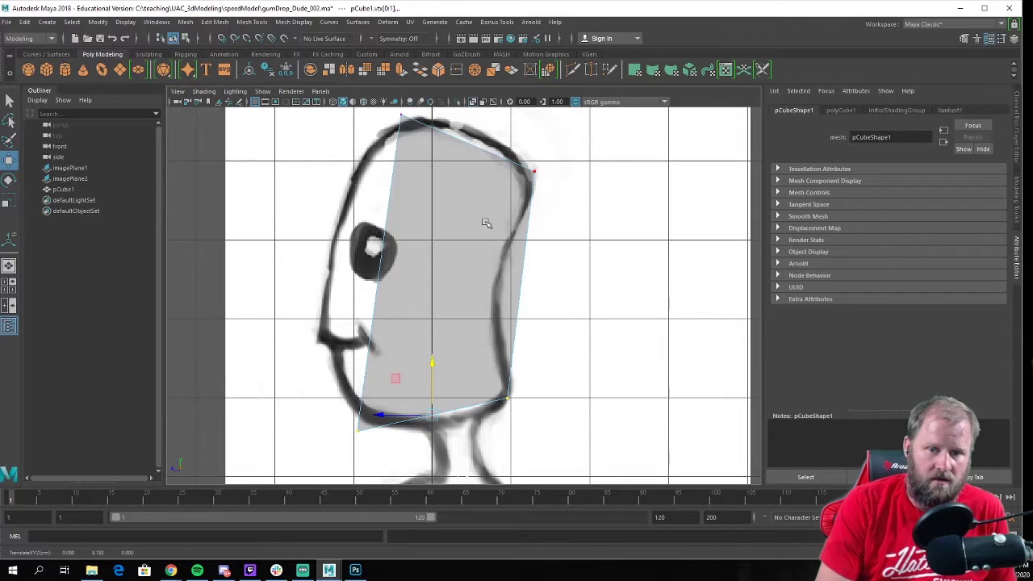
Return the cube to object mode and toggle X-ray shading off and back on
{"action": "right_click_drag", "start_coordinate": [486, 223], "coordinate": [508, 200]}
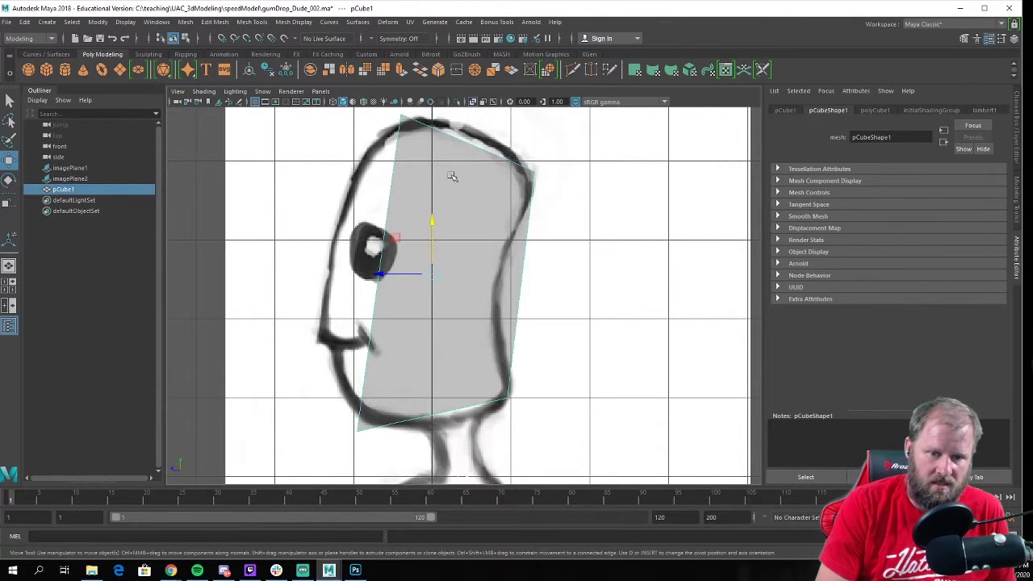
{"action": "left_click", "coordinate": [474, 102]}
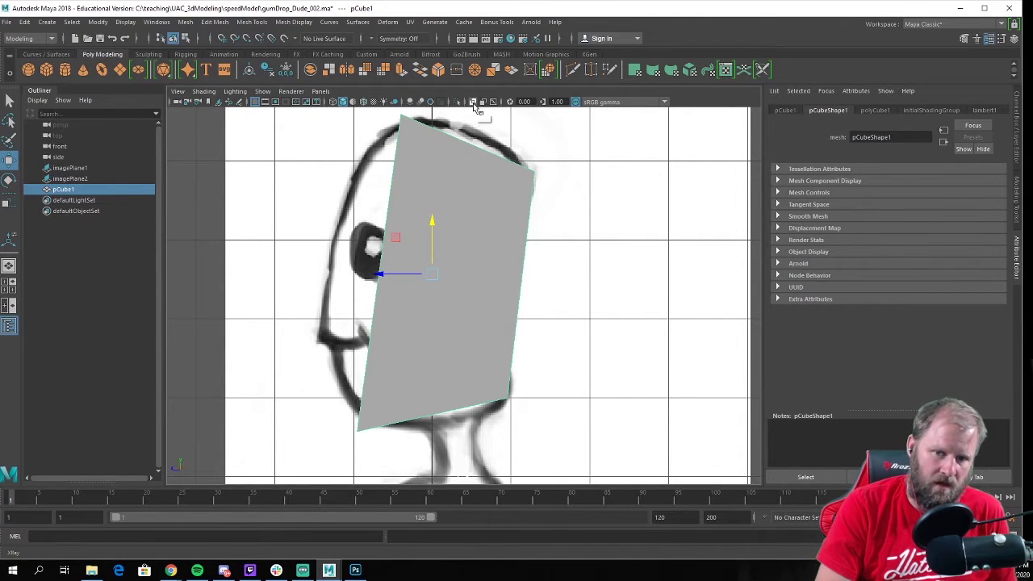
{"action": "key", "text": "alt+x"}
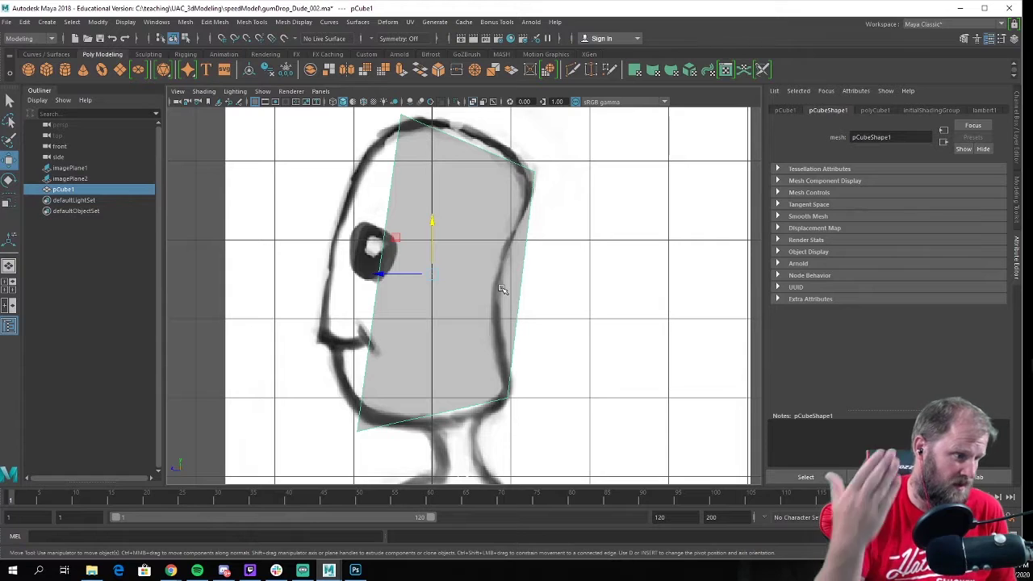
Select a vertical edge at the front of the head and split its edge ring to add a horizontal loop around the middle
{"action": "right_click", "coordinate": [417, 313]}
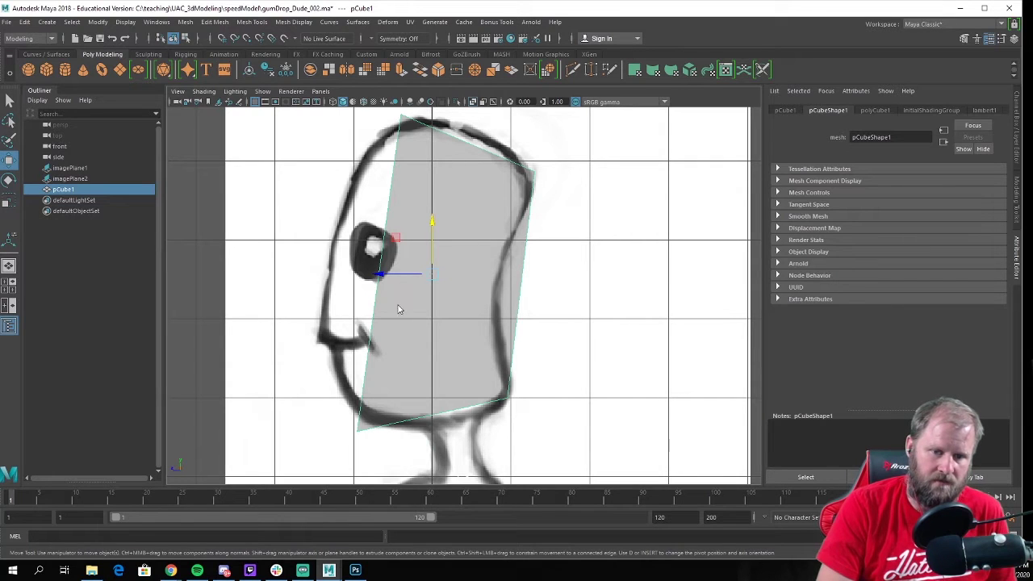
{"action": "mouse_move", "coordinate": [404, 248]}
{"action": "right_mouse_down"}
{"action": "mouse_move", "coordinate": [403, 218]}
{"action": "mouse_move", "coordinate": [400, 232]}
{"action": "right_mouse_up"}
{"action": "right_click", "coordinate": [404, 249]}
{"action": "left_click", "coordinate": [385, 246]}
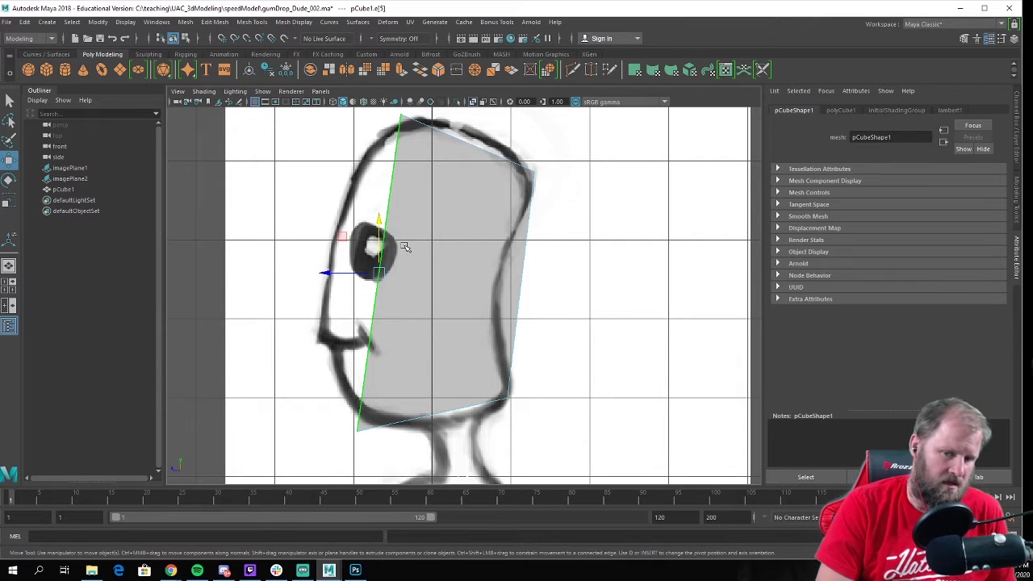
{"action": "right_click_drag", "start_coordinate": [433, 217], "coordinate": [469, 252], "text": "ctrl"}
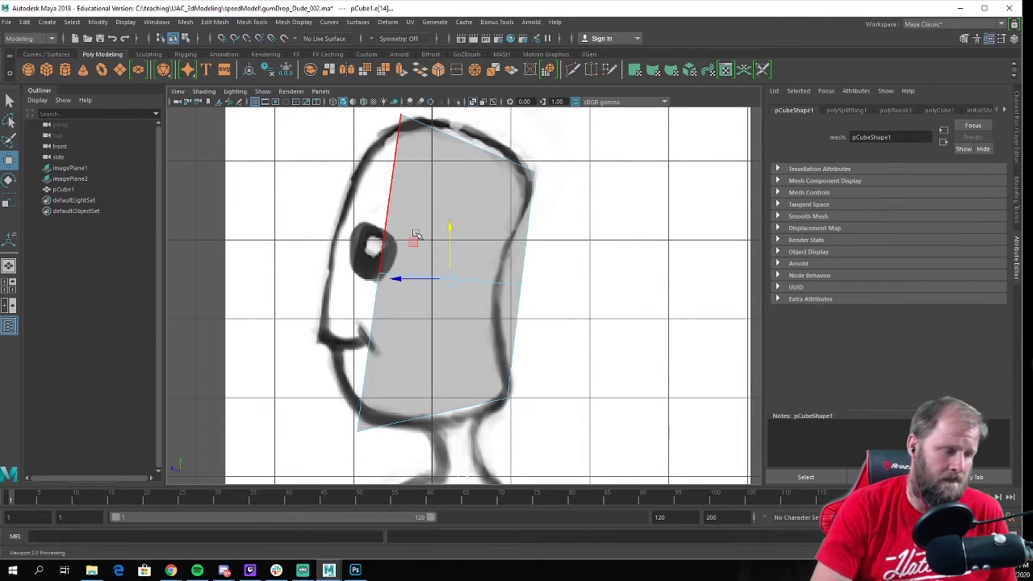
Move the new loop's front vertices out to the drawn face and its back vertices in to the curve of the neck
{"action": "right_click_drag", "start_coordinate": [408, 239], "coordinate": [407, 295]}
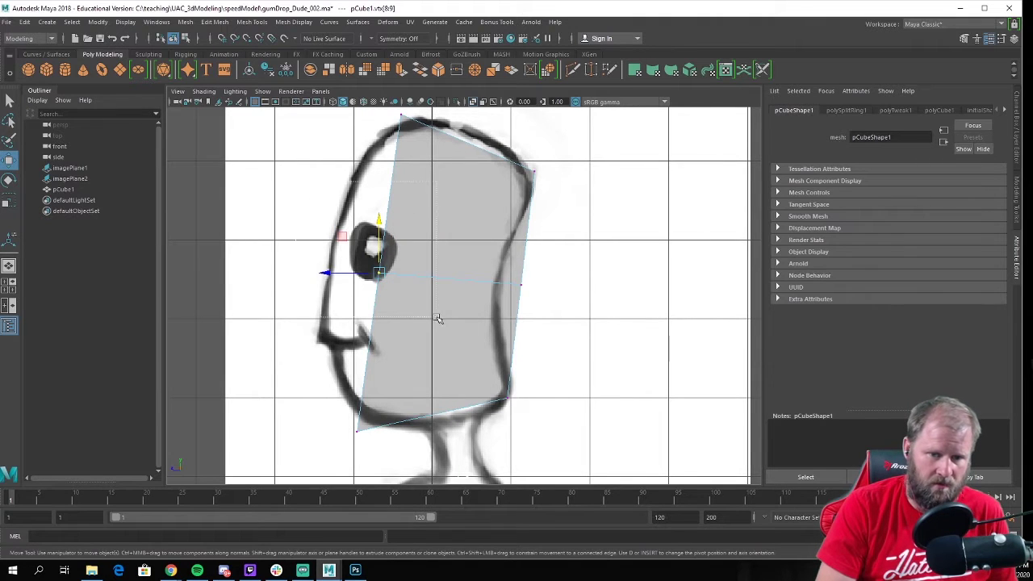
{"action": "left_click_drag", "start_coordinate": [379, 273], "coordinate": [323, 267]}
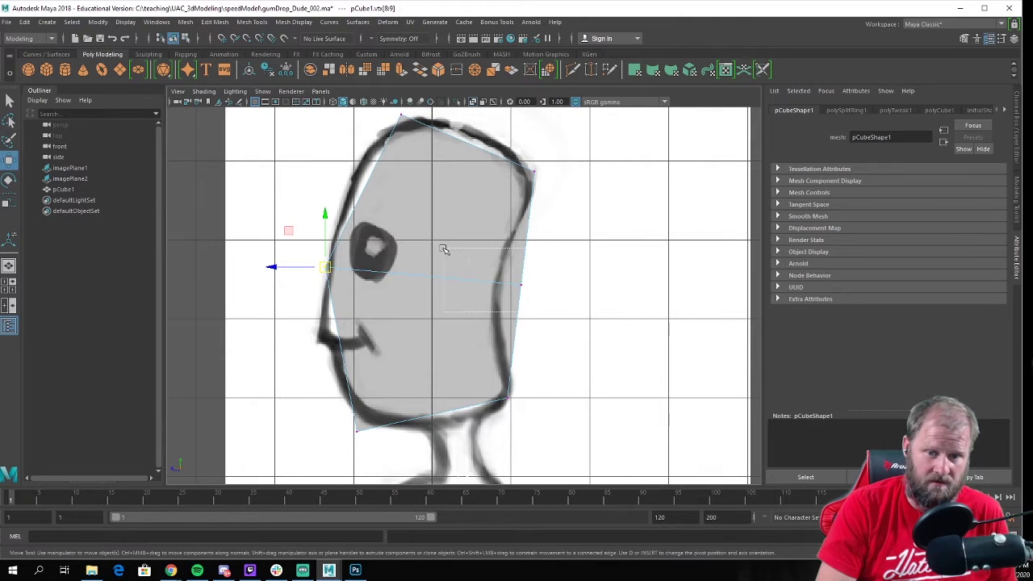
{"action": "left_click_drag", "start_coordinate": [443, 249], "coordinate": [443, 249]}
{"action": "left_click_drag", "start_coordinate": [520, 284], "coordinate": [491, 286]}
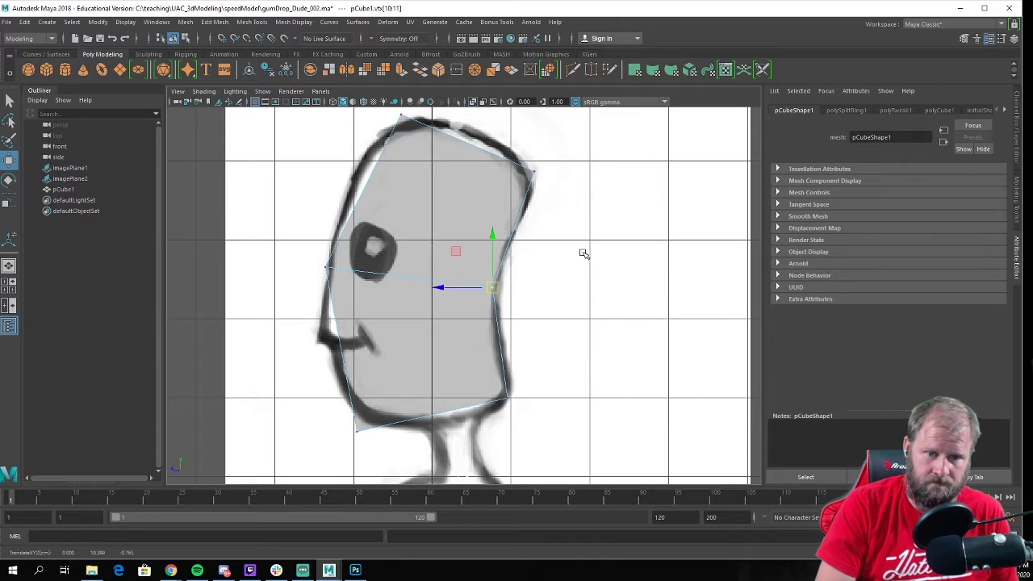
Leave vertex editing and examine the rough head shape from several angles in the perspective view
{"action": "key", "text": "space"}
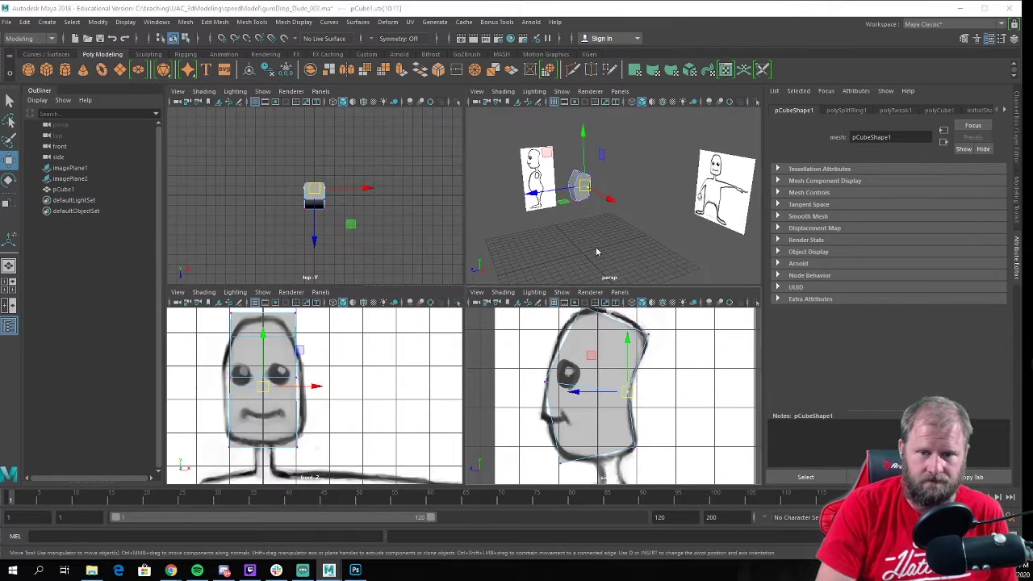
{"action": "key", "text": "space"}
{"action": "left_click_drag", "start_coordinate": [491, 253], "coordinate": [538, 281], "text": "alt"}
{"action": "left_click", "coordinate": [620, 277]}
{"action": "scroll", "coordinate": [612, 275], "scroll_direction": "up", "scroll_amount": 5}
{"action": "right_click_drag", "start_coordinate": [474, 292], "coordinate": [524, 244]}
{"action": "mouse_move", "coordinate": [662, 311]}
{"action": "left_mouse_down", "text": "alt"}
{"action": "mouse_move", "coordinate": [535, 307]}
{"action": "mouse_move", "coordinate": [510, 276]}
{"action": "mouse_move", "coordinate": [595, 304]}
{"action": "mouse_move", "coordinate": [669, 307]}
{"action": "mouse_move", "coordinate": [590, 315]}
{"action": "left_mouse_up", "text": "alt"}
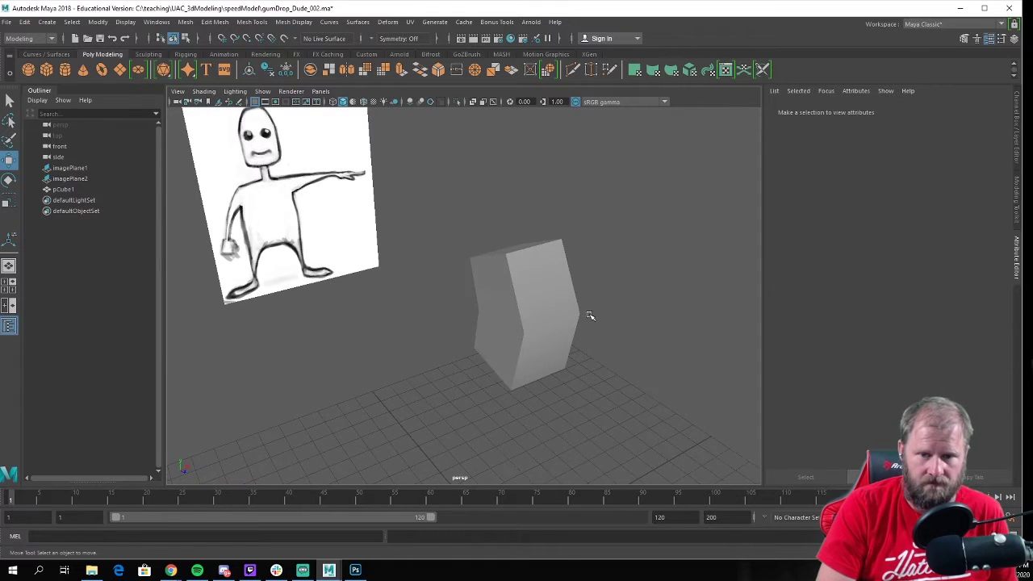
In the front view, select the head's upper vertices and scale them inward to fit the narrow top of the drawing
{"action": "left_click", "coordinate": [497, 299]}
{"action": "key", "text": "space"}
{"action": "key", "text": "space"}
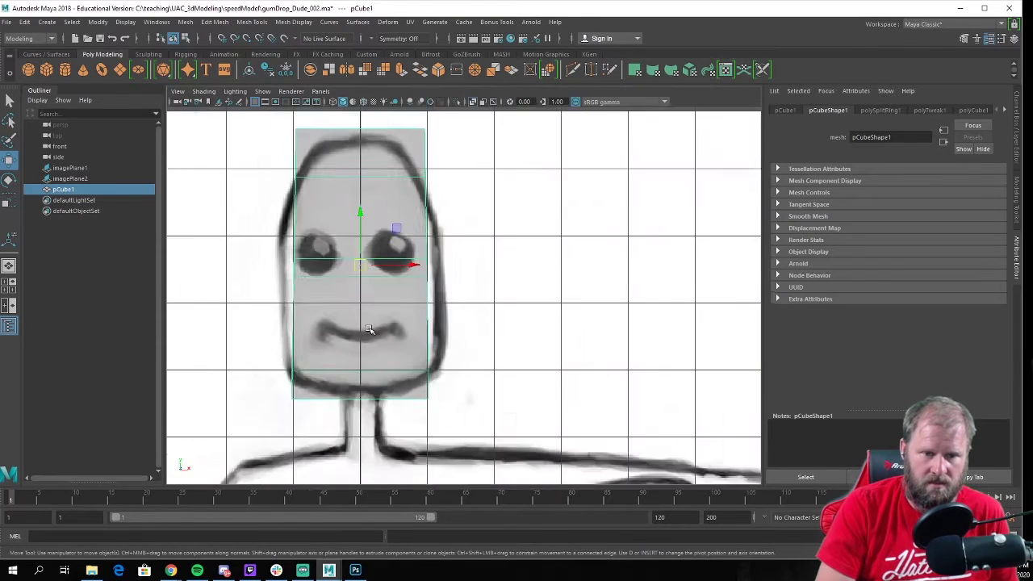
{"action": "scroll", "coordinate": [375, 282], "scroll_direction": "up", "scroll_amount": 3}
{"action": "right_click_drag", "start_coordinate": [426, 226], "coordinate": [376, 236]}
{"action": "left_click_drag", "start_coordinate": [303, 163], "coordinate": [506, 262]}
{"action": "key", "text": "r"}
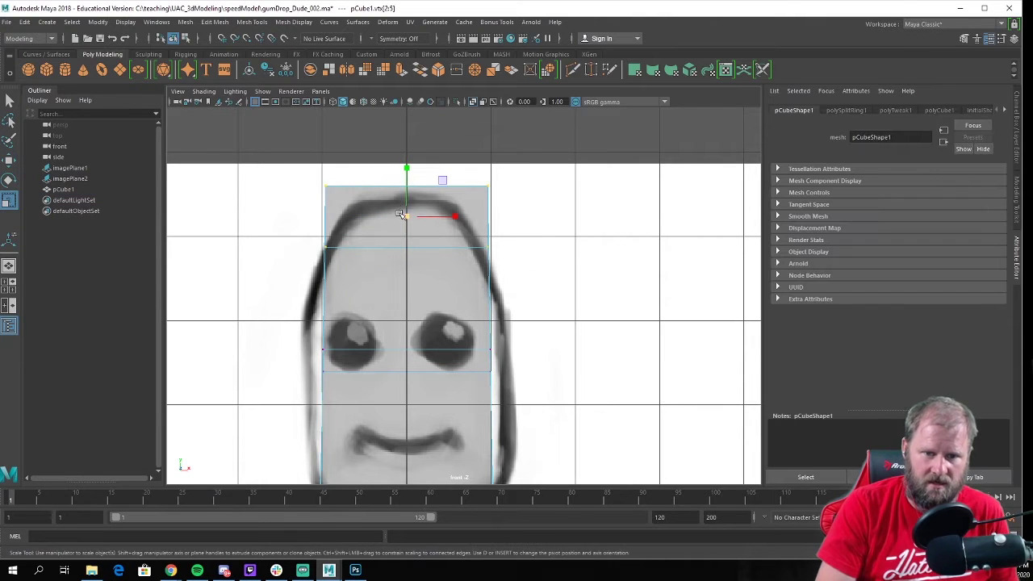
{"action": "left_click_drag", "start_coordinate": [406, 215], "coordinate": [383, 215]}
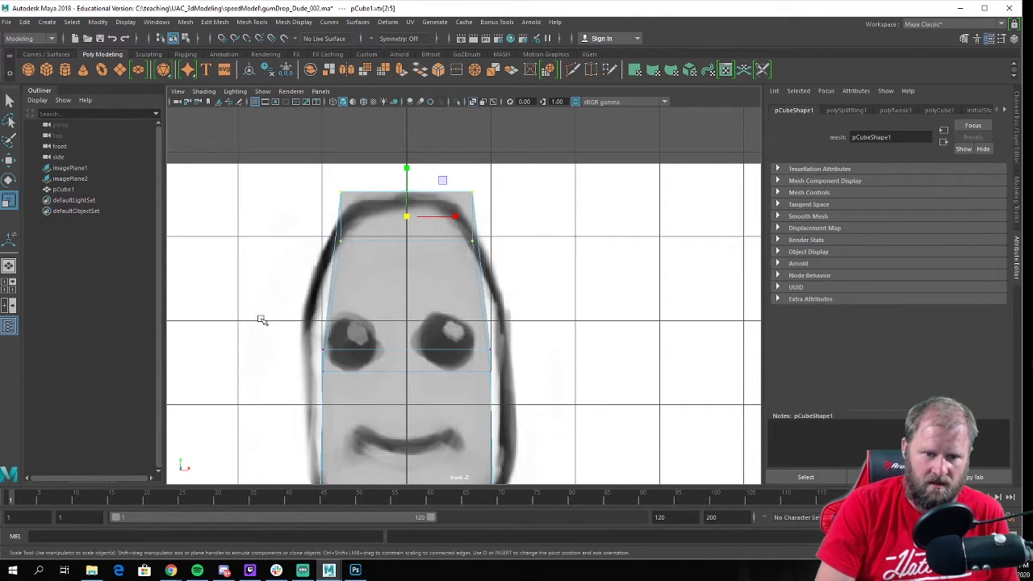
Select the middle row of vertices in the front view and widen it along X to the sides of the drawn head
{"action": "left_click_drag", "start_coordinate": [260, 319], "coordinate": [522, 388]}
{"action": "key", "text": "e"}
{"action": "key", "text": "r"}
{"action": "left_click_drag", "start_coordinate": [454, 362], "coordinate": [457, 360]}
Select the bottom vertices in the front view, widen them to match the jaw, and raise them slightly towards the chin line
{"action": "middle_click_drag", "start_coordinate": [457, 360], "coordinate": [463, 189], "text": "alt"}
{"action": "scroll", "coordinate": [484, 266], "scroll_direction": "up", "scroll_amount": 1}
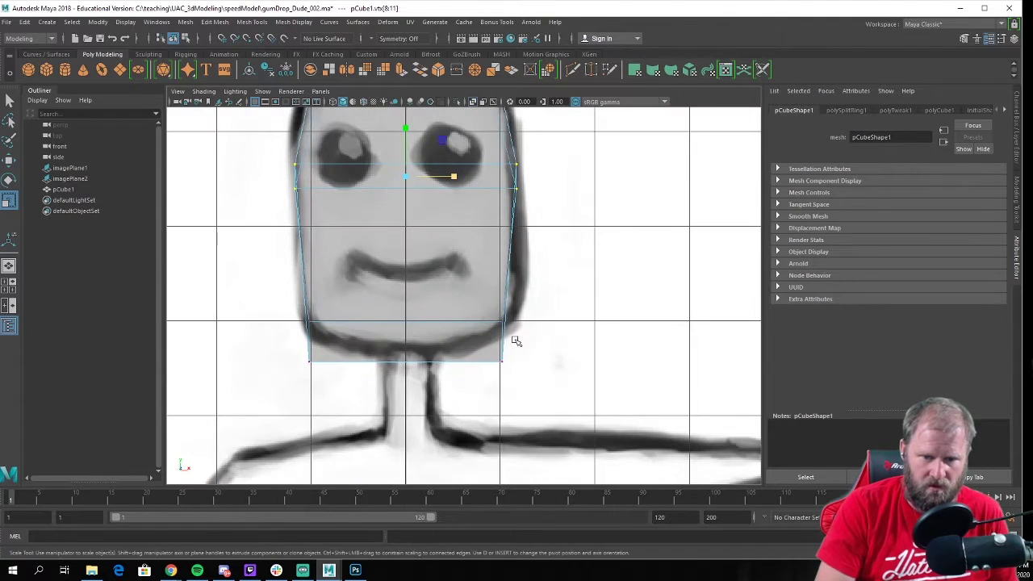
{"action": "left_click_drag", "start_coordinate": [562, 413], "coordinate": [286, 307]}
{"action": "key", "text": "e"}
{"action": "key", "text": "r"}
{"action": "left_click_drag", "start_coordinate": [446, 349], "coordinate": [460, 342]}
{"action": "key", "text": "w"}
{"action": "left_click_drag", "start_coordinate": [403, 295], "coordinate": [404, 287]}
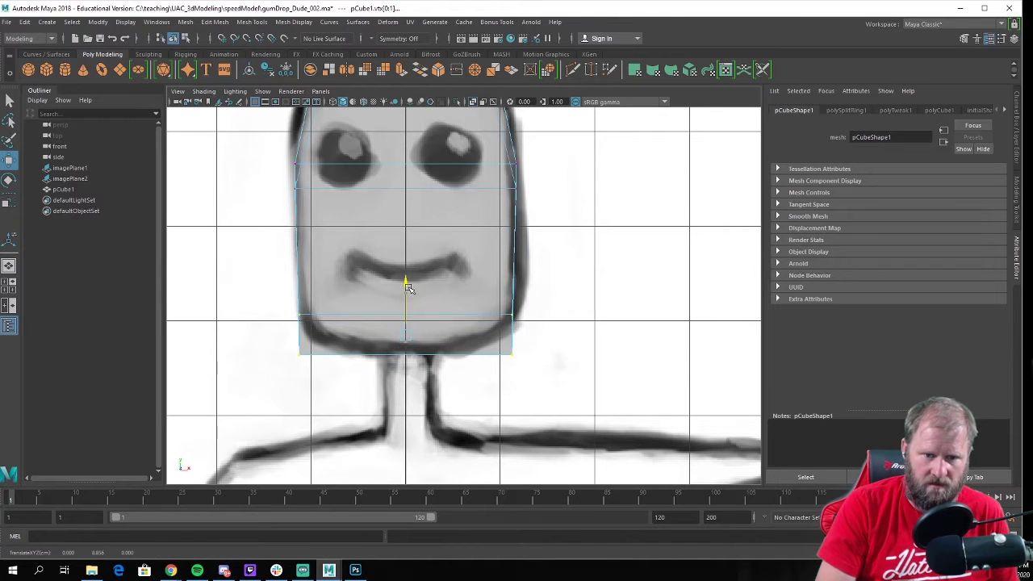
In the side view, move the upper back and upper front corner vertices onto the drawn head outline
{"action": "key", "text": "space"}
{"action": "key", "text": "space"}
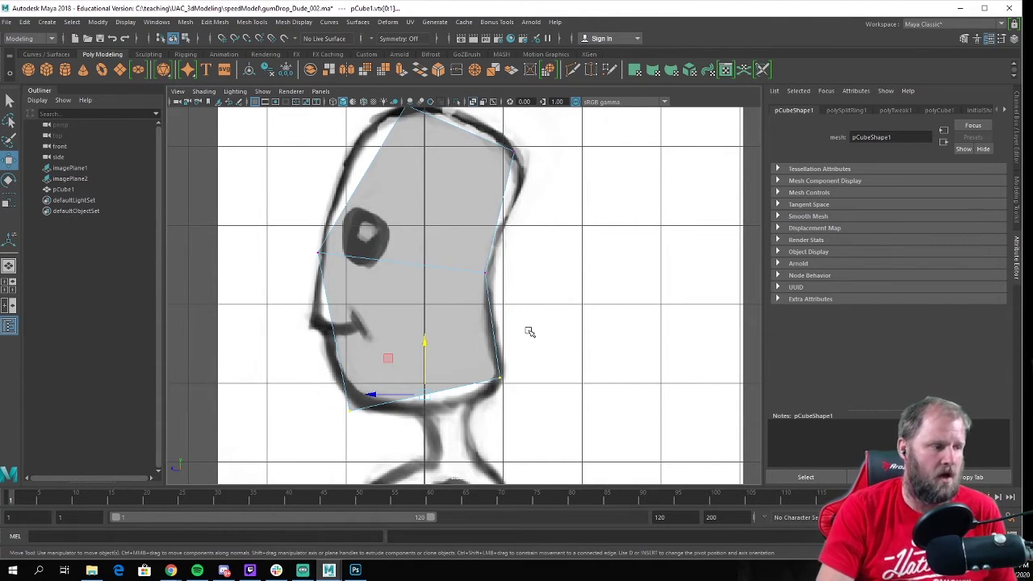
{"action": "middle_click_drag", "start_coordinate": [557, 260], "coordinate": [564, 320], "text": "alt"}
{"action": "left_click_drag", "start_coordinate": [492, 201], "coordinate": [538, 226]}
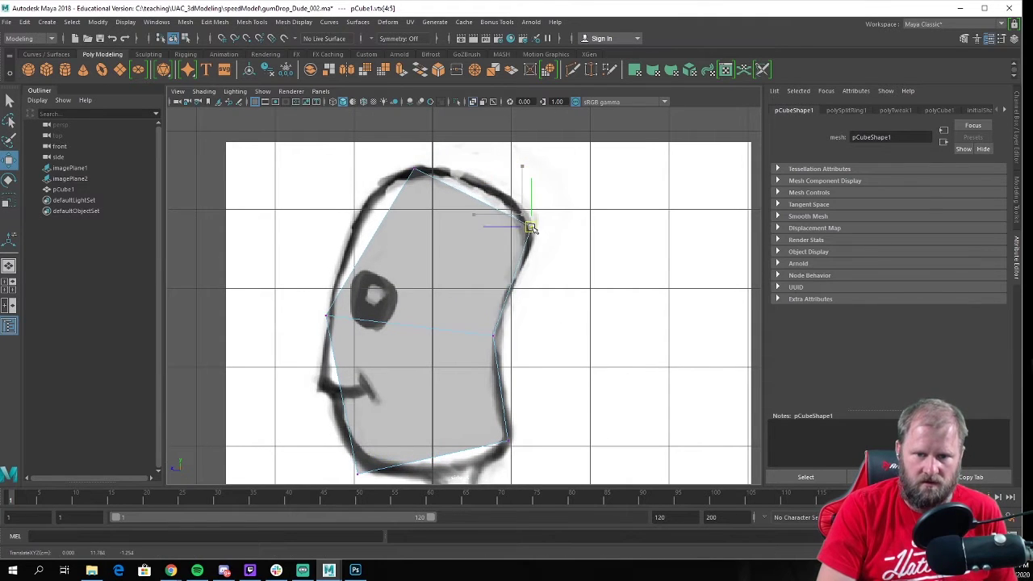
{"action": "mouse_move", "coordinate": [408, 139]}
{"action": "left_mouse_down"}
{"action": "mouse_move", "coordinate": [414, 170]}
{"action": "mouse_move", "coordinate": [397, 167]}
{"action": "left_mouse_up"}
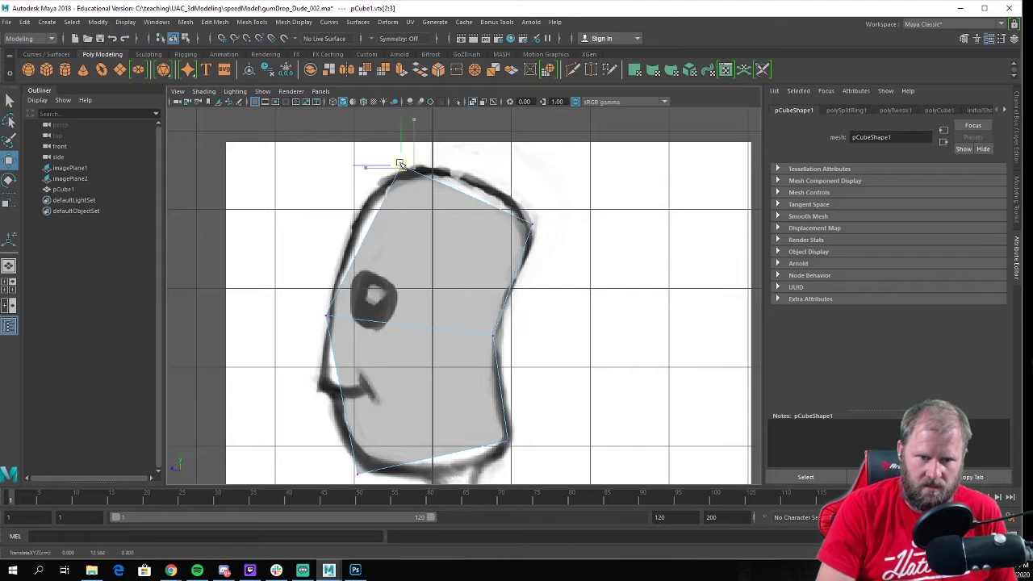
{"action": "middle_click_drag", "start_coordinate": [417, 401], "coordinate": [470, 346], "text": "alt"}
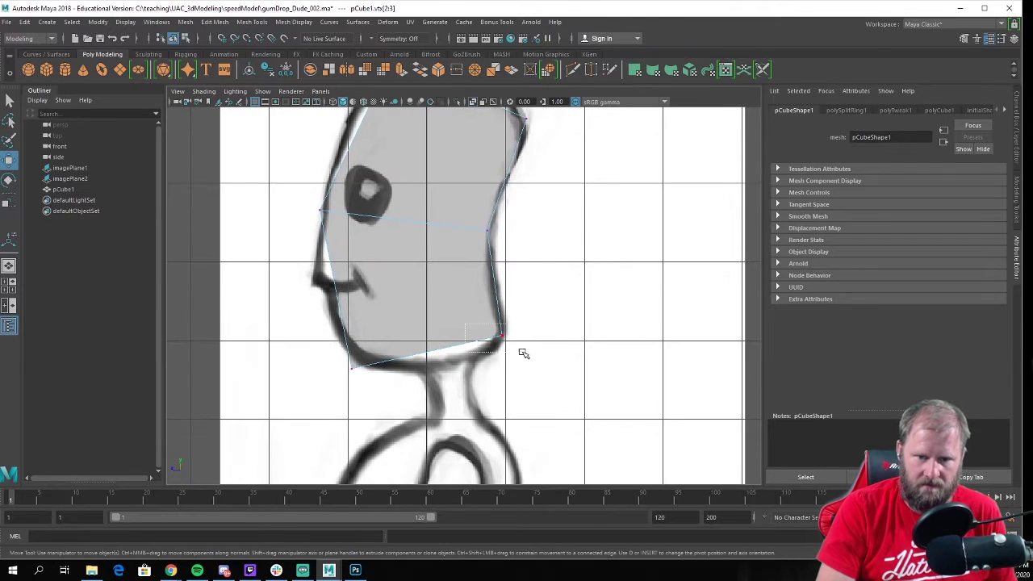
In the side view, fit the head's lower back and lower front corner vertices to the drawn jaw, and return to object mode in perspective
{"action": "left_click_drag", "start_coordinate": [523, 352], "coordinate": [505, 337]}
{"action": "left_click_drag", "start_coordinate": [333, 344], "coordinate": [357, 371]}
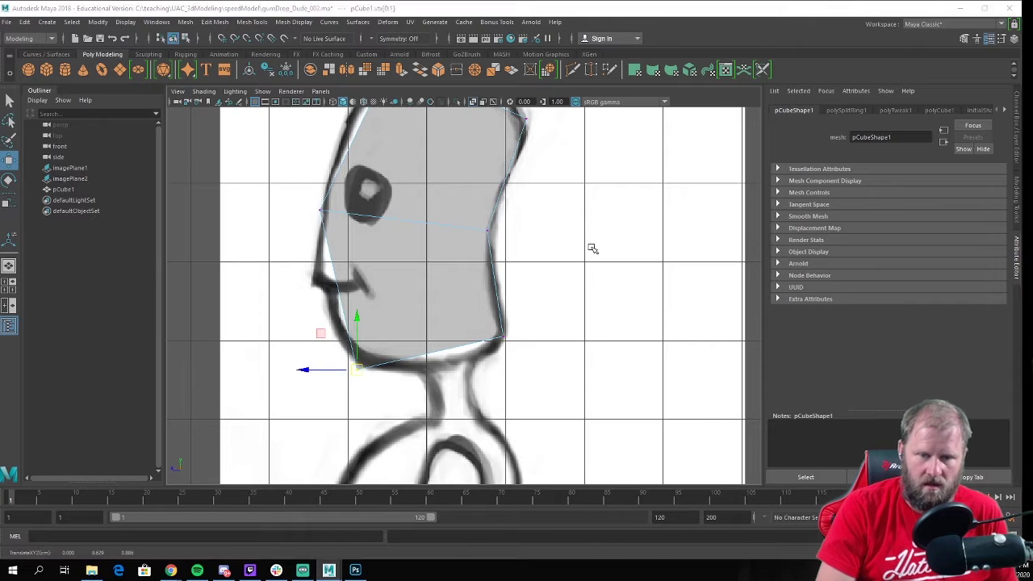
{"action": "key", "text": "space"}
{"action": "key", "text": "space"}
{"action": "left_click_drag", "start_coordinate": [323, 242], "coordinate": [339, 292], "text": "alt"}
{"action": "right_click_drag", "start_coordinate": [280, 256], "coordinate": [317, 234]}
{"action": "left_click", "coordinate": [408, 272]}
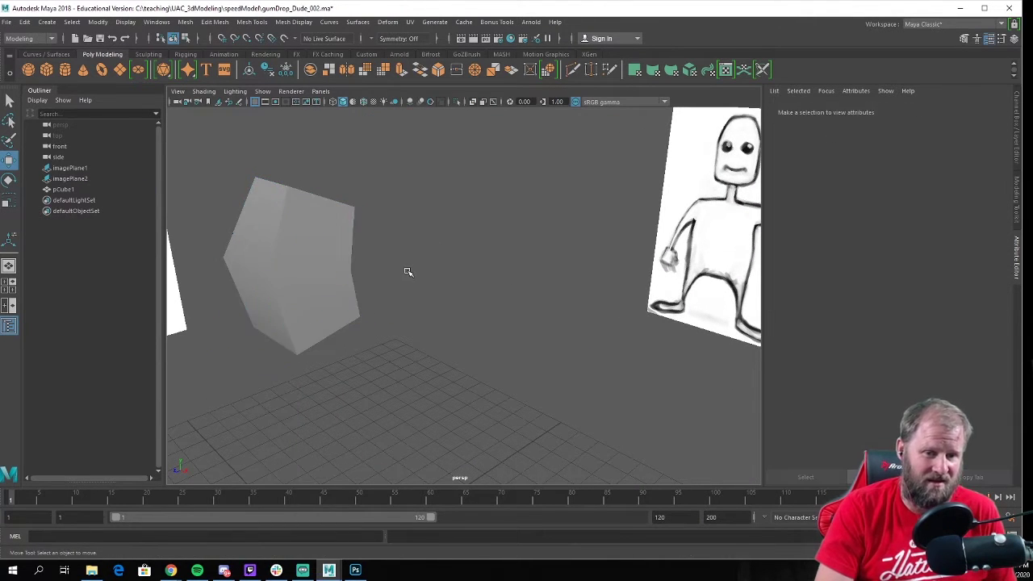
Create a second polygon cube and move it above and in front of the head, to about Y 14.08 and Z 4.52
{"action": "left_click_drag", "start_coordinate": [409, 271], "coordinate": [324, 246], "text": "alt"}
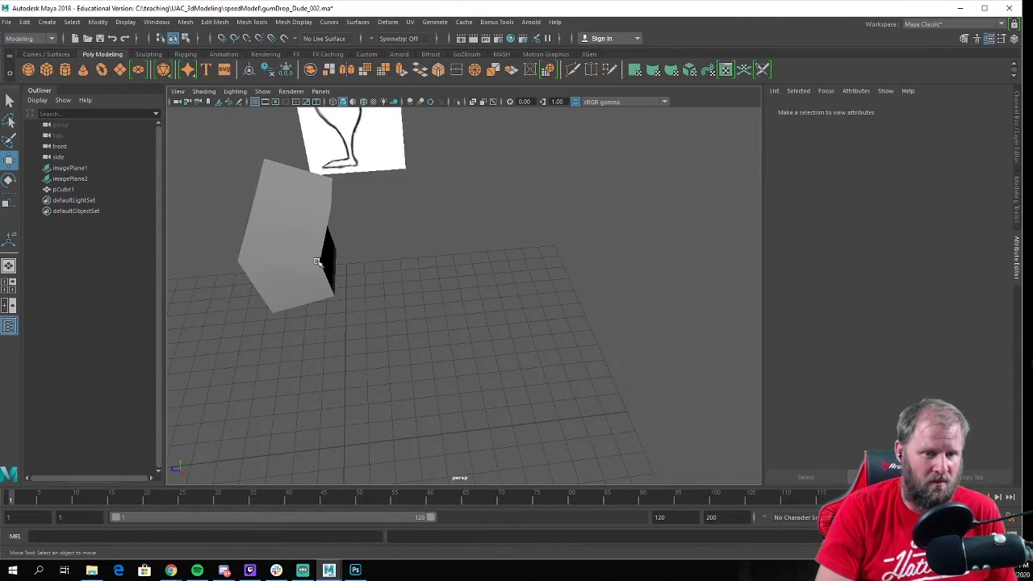
{"action": "left_click", "coordinate": [325, 246]}
{"action": "left_click", "coordinate": [388, 255]}
{"action": "left_click_drag", "start_coordinate": [388, 255], "coordinate": [535, 317], "text": "alt"}
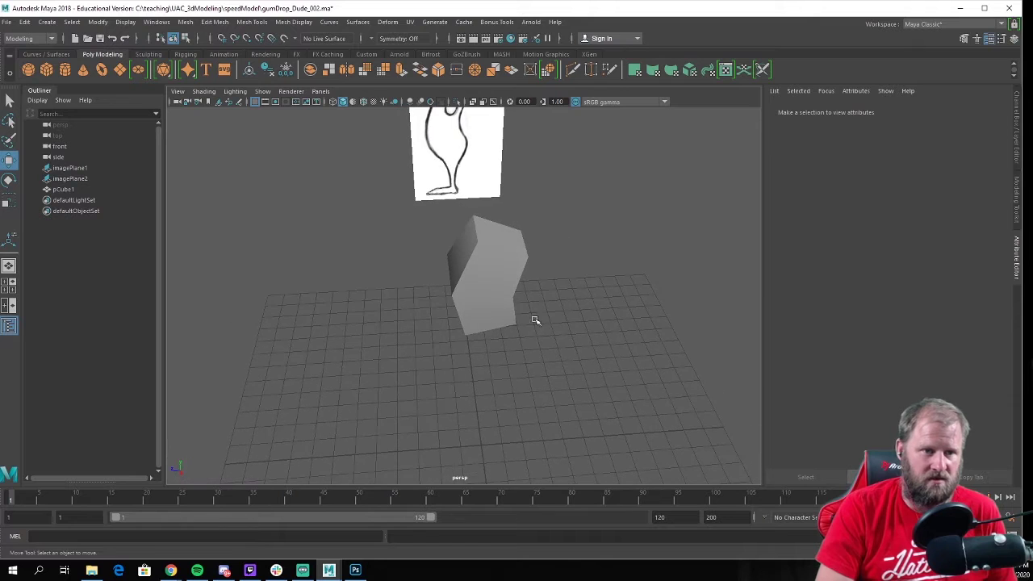
{"action": "left_click", "coordinate": [46, 69]}
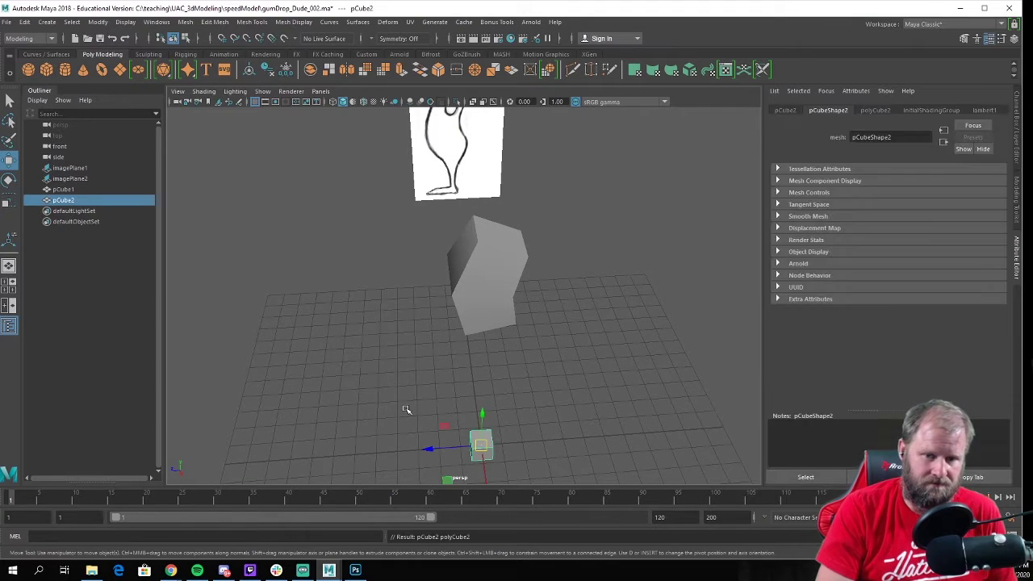
{"action": "left_click_drag", "start_coordinate": [481, 416], "coordinate": [542, 127]}
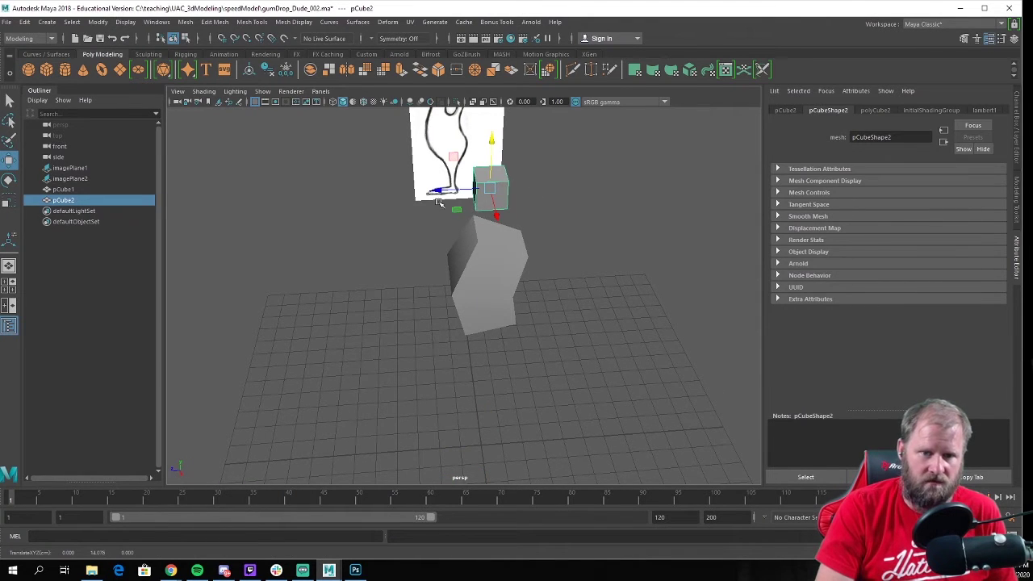
{"action": "left_click_drag", "start_coordinate": [437, 192], "coordinate": [295, 203]}
{"action": "middle_click_drag", "start_coordinate": [320, 212], "coordinate": [432, 278], "text": "alt"}
{"action": "right_click_drag", "start_coordinate": [432, 278], "coordinate": [468, 301], "text": "alt"}
{"action": "left_click_drag", "start_coordinate": [468, 301], "coordinate": [457, 296], "text": "alt"}
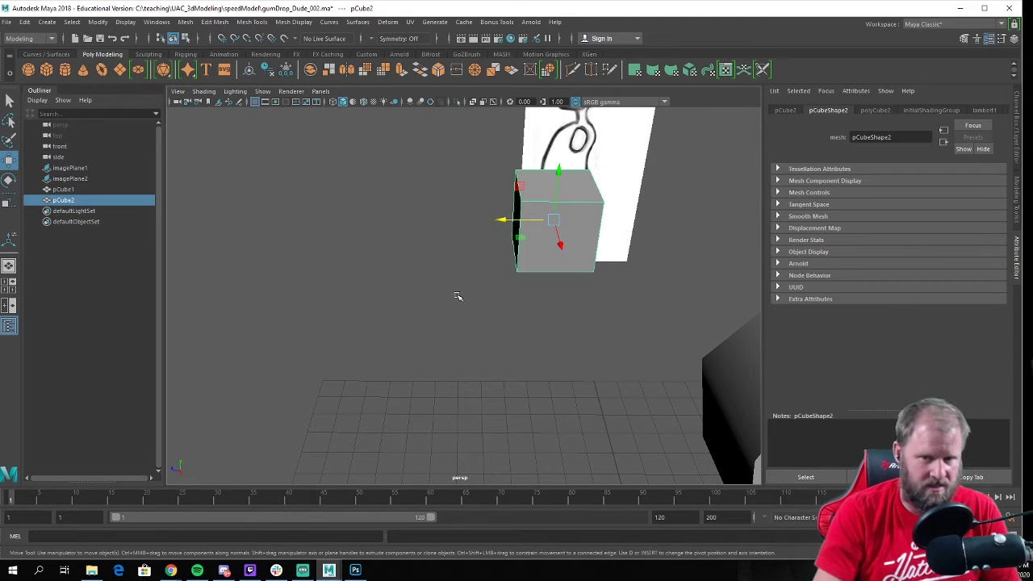
Smooth the second cube exponentially with 1 division level, using the OpenSubdiv Catmull-Clark subdivision type, and close the Smooth options
{"action": "left_click_drag", "start_coordinate": [516, 212], "coordinate": [422, 244], "text": "alt"}
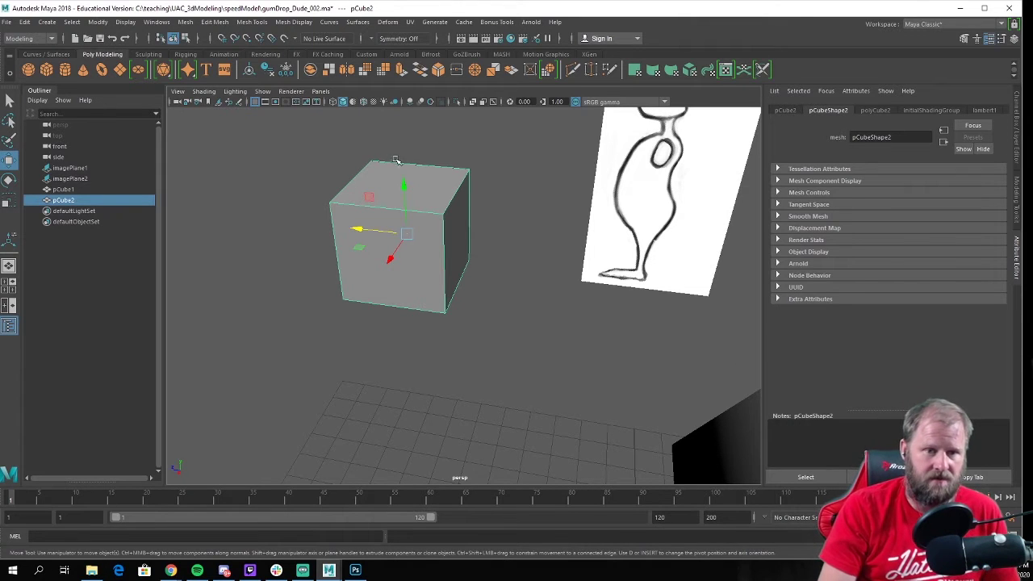
{"action": "left_click", "coordinate": [182, 23]}
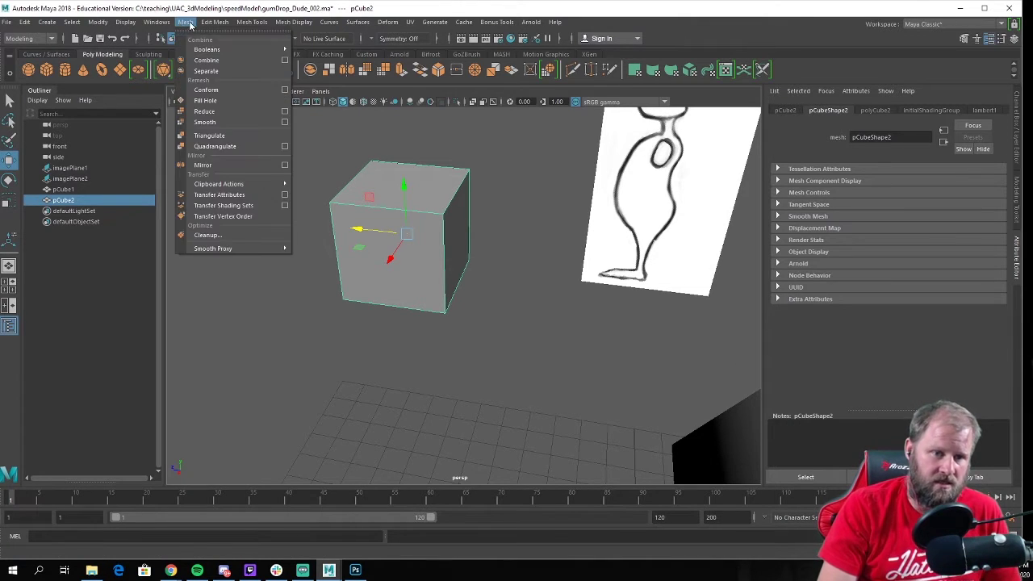
{"action": "left_click", "coordinate": [285, 123]}
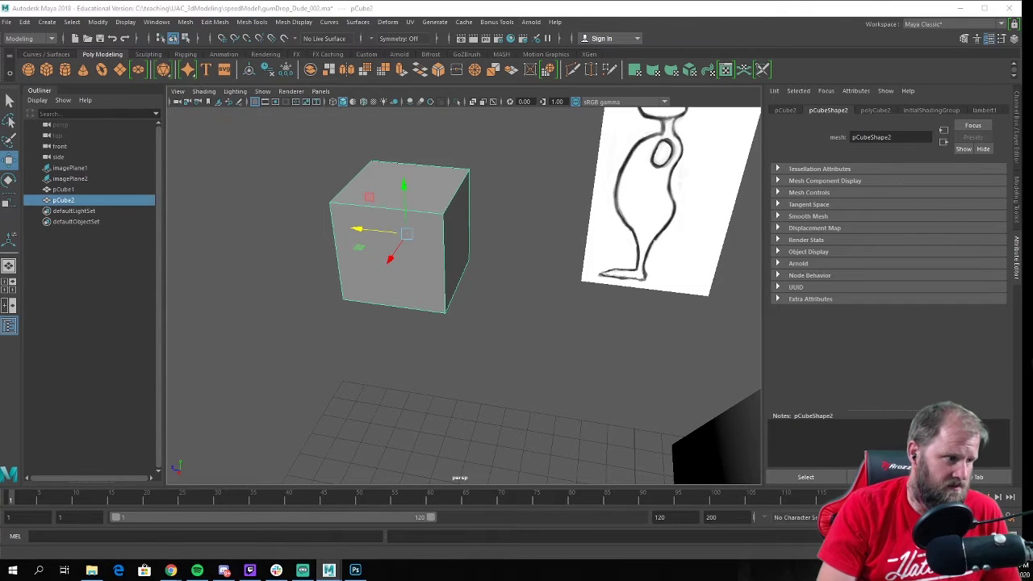
{"action": "left_click_drag", "start_coordinate": [475, 177], "coordinate": [707, 81]}
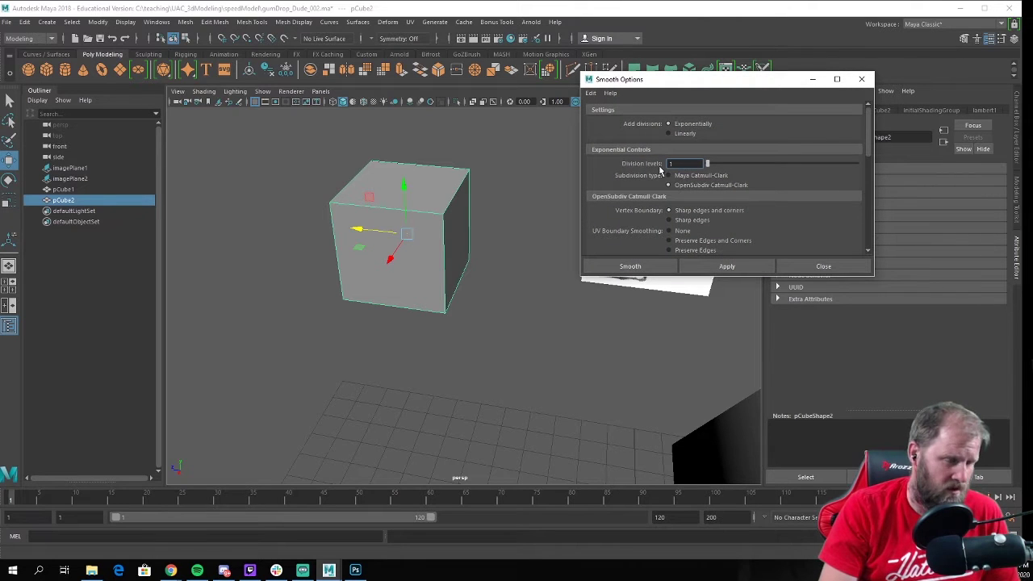
{"action": "left_click", "coordinate": [726, 262]}
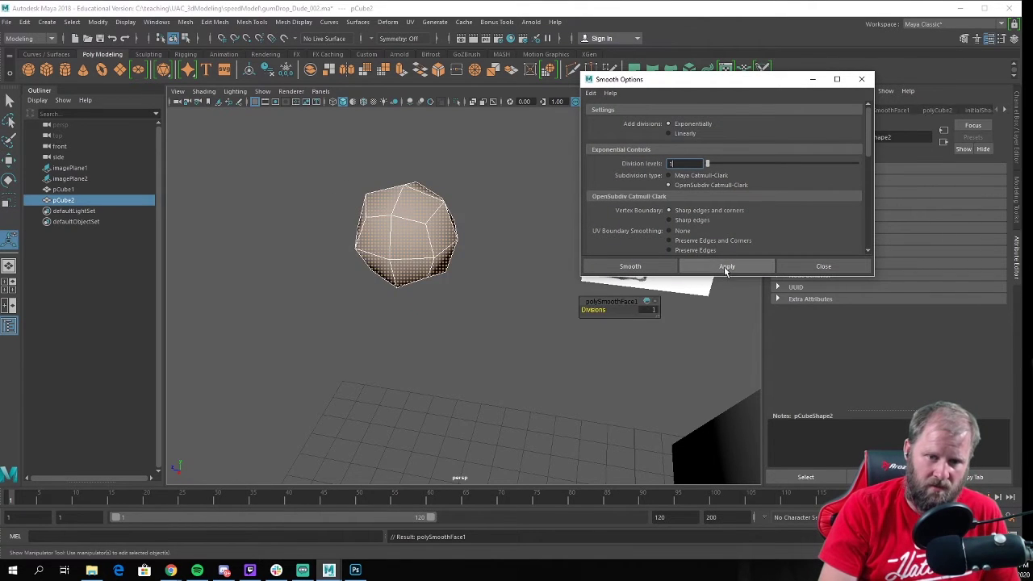
{"action": "left_click", "coordinate": [819, 265]}
{"action": "left_click_drag", "start_coordinate": [413, 284], "coordinate": [416, 252], "text": "alt"}
{"action": "left_click", "coordinate": [470, 215]}
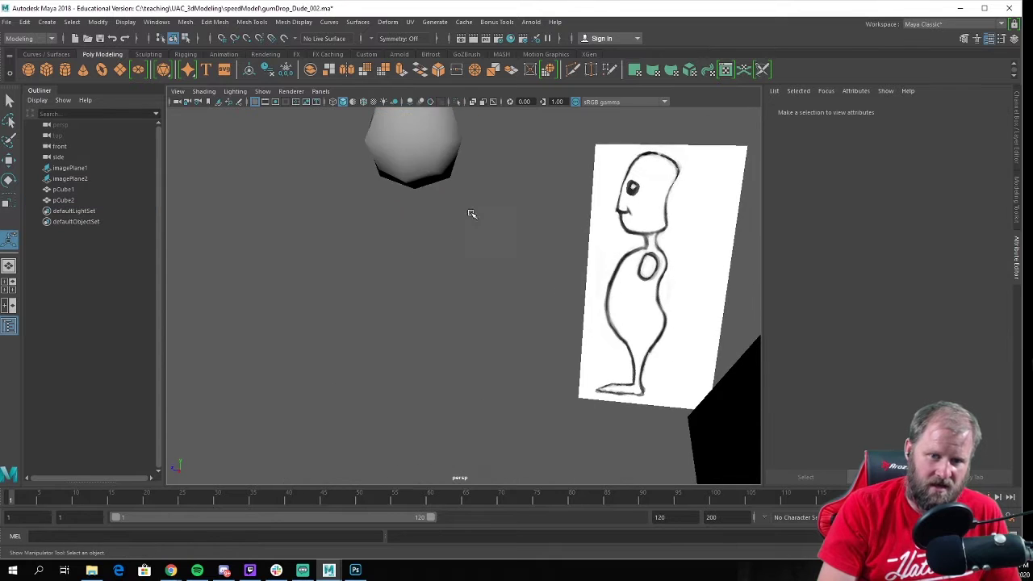
Raise the smoothing divisions of the second cube to 2 and finally to 3
{"action": "mouse_move", "coordinate": [470, 214]}
{"action": "left_mouse_down", "text": "alt"}
{"action": "mouse_move", "coordinate": [430, 233]}
{"action": "mouse_move", "coordinate": [471, 224]}
{"action": "left_mouse_up", "text": "alt"}
{"action": "left_click", "coordinate": [423, 268]}
{"action": "right_click_drag", "start_coordinate": [403, 217], "coordinate": [371, 248], "text": "alt"}
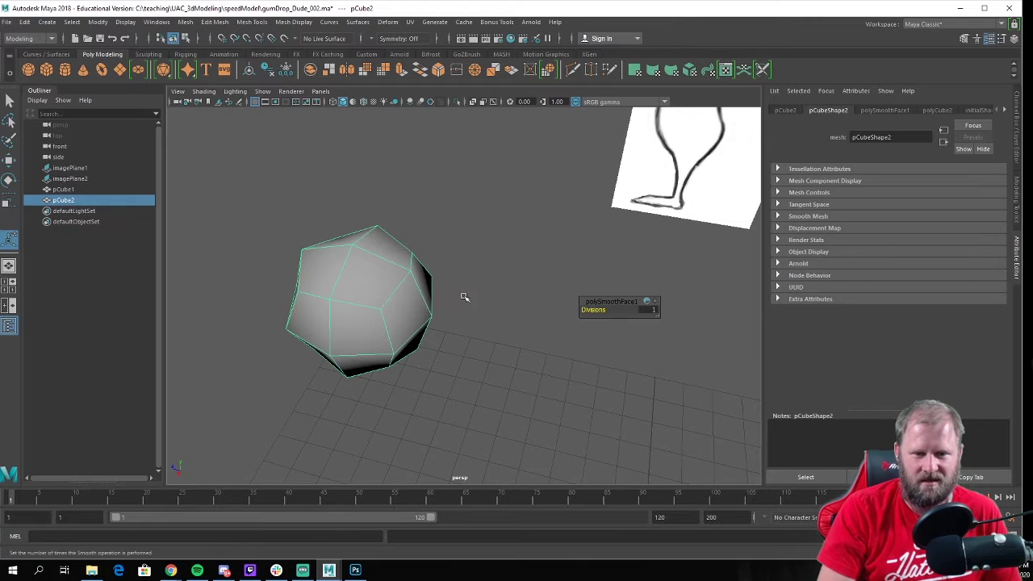
{"action": "mouse_move", "coordinate": [463, 295]}
{"action": "left_mouse_down", "text": "alt"}
{"action": "mouse_move", "coordinate": [481, 285]}
{"action": "mouse_move", "coordinate": [470, 295]}
{"action": "mouse_move", "coordinate": [463, 283]}
{"action": "mouse_move", "coordinate": [473, 288]}
{"action": "mouse_move", "coordinate": [456, 298]}
{"action": "left_mouse_up", "text": "alt"}
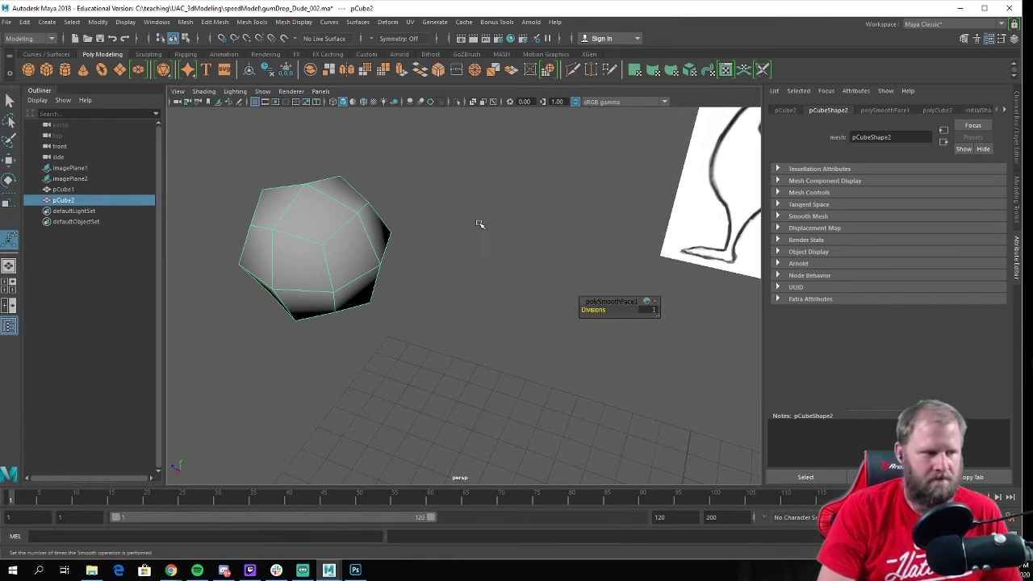
{"action": "left_click_drag", "start_coordinate": [479, 223], "coordinate": [500, 223], "text": "alt"}
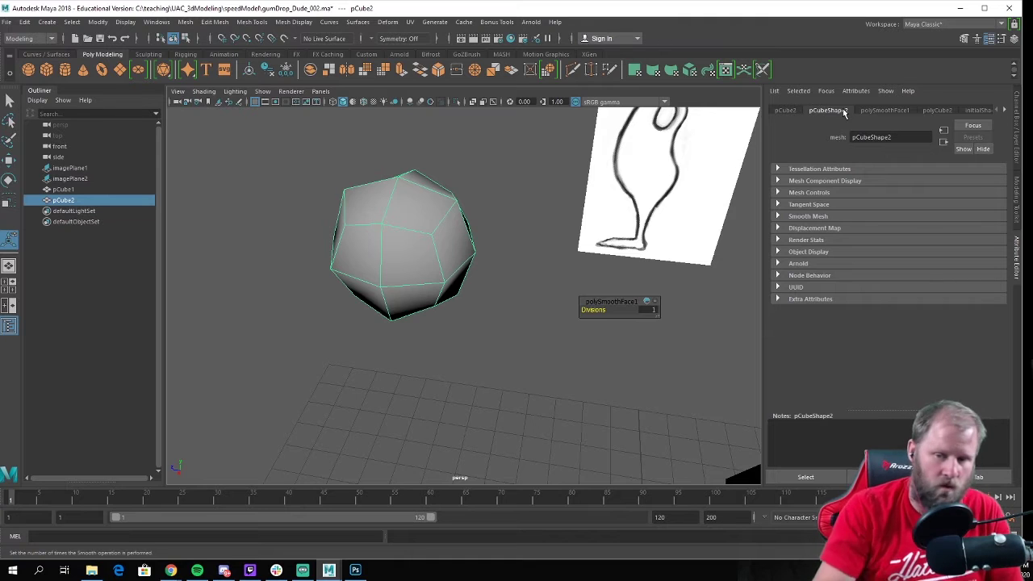
{"action": "left_click", "coordinate": [1019, 126]}
{"action": "left_click", "coordinate": [893, 238]}
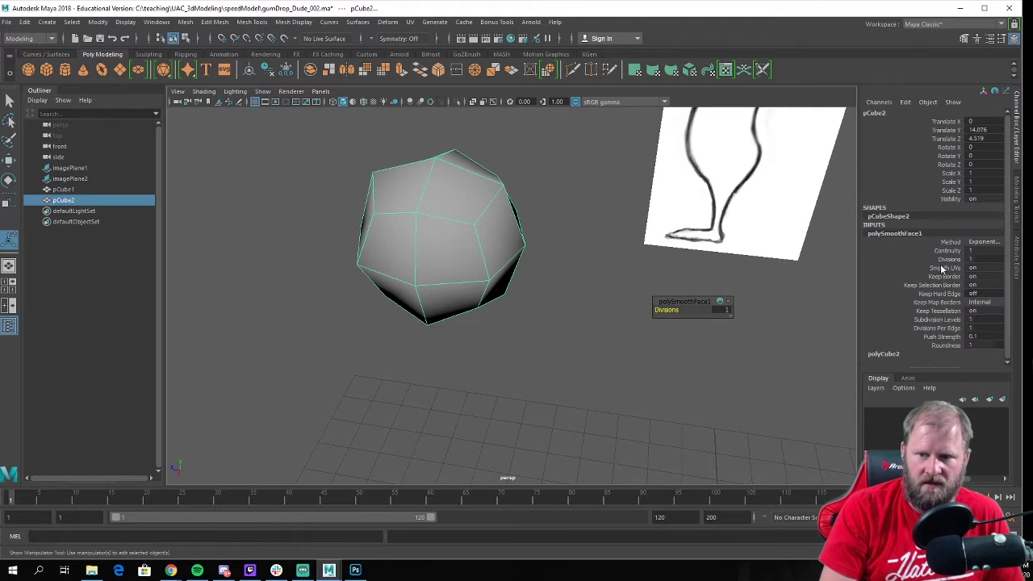
{"action": "left_click", "coordinate": [972, 260]}
{"action": "type", "text": "2"}
{"action": "key", "text": "Return"}
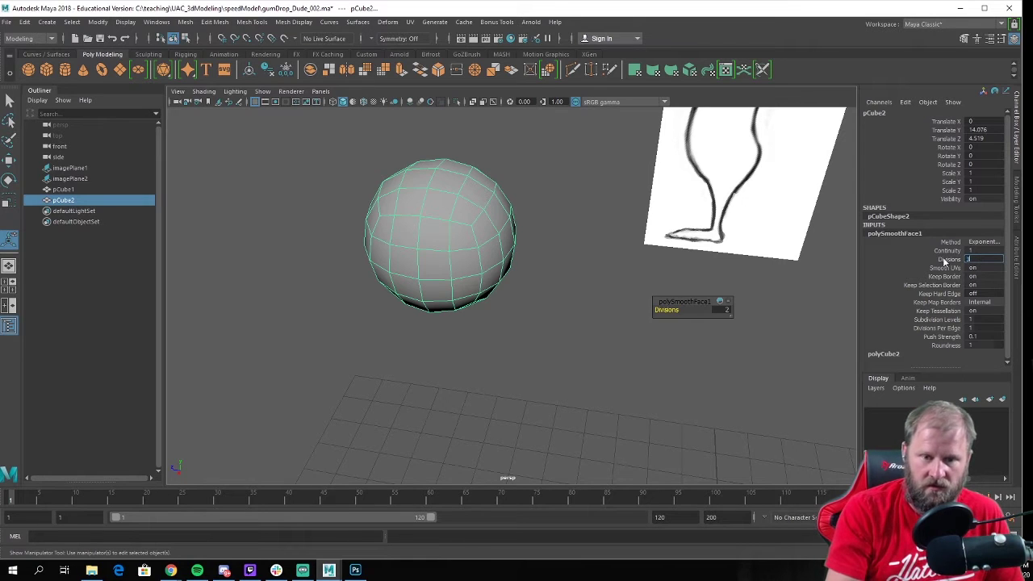
{"action": "type", "text": "3"}
{"action": "key", "text": "Return"}
Examine the roundness and wireframe density of the smoothed cube from several angles, both selected and deselected
{"action": "left_click", "coordinate": [511, 293]}
{"action": "left_click_drag", "start_coordinate": [511, 293], "coordinate": [402, 215], "text": "alt"}
{"action": "middle_click_drag", "start_coordinate": [402, 214], "coordinate": [403, 313], "text": "alt"}
{"action": "right_click_drag", "start_coordinate": [403, 314], "coordinate": [384, 279], "text": "alt"}
{"action": "left_click", "coordinate": [417, 282]}
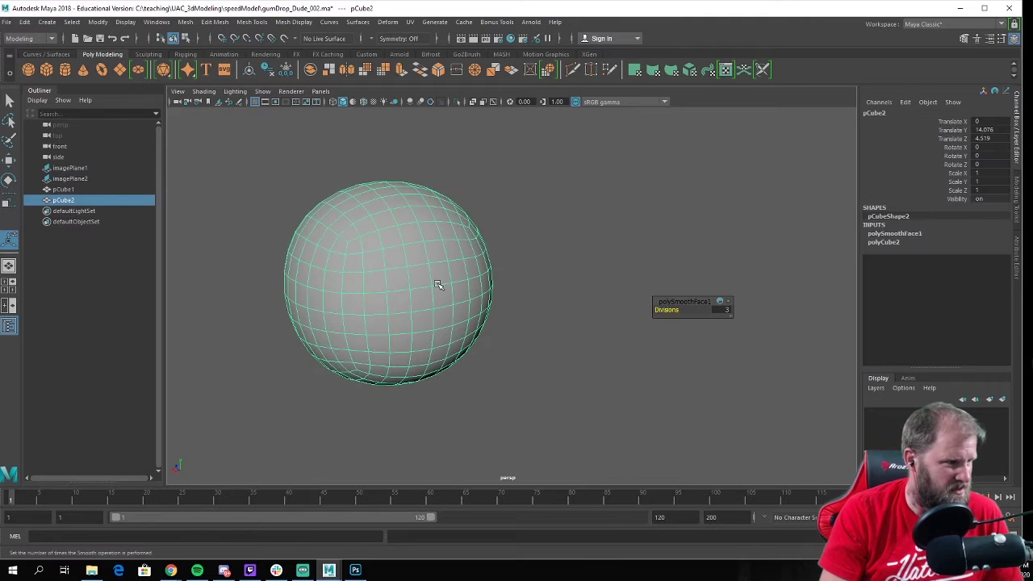
{"action": "mouse_move", "coordinate": [536, 262]}
{"action": "left_mouse_down", "text": "alt"}
{"action": "mouse_move", "coordinate": [600, 265]}
{"action": "mouse_move", "coordinate": [450, 233]}
{"action": "left_mouse_up", "text": "alt"}
{"action": "left_click", "coordinate": [576, 239]}
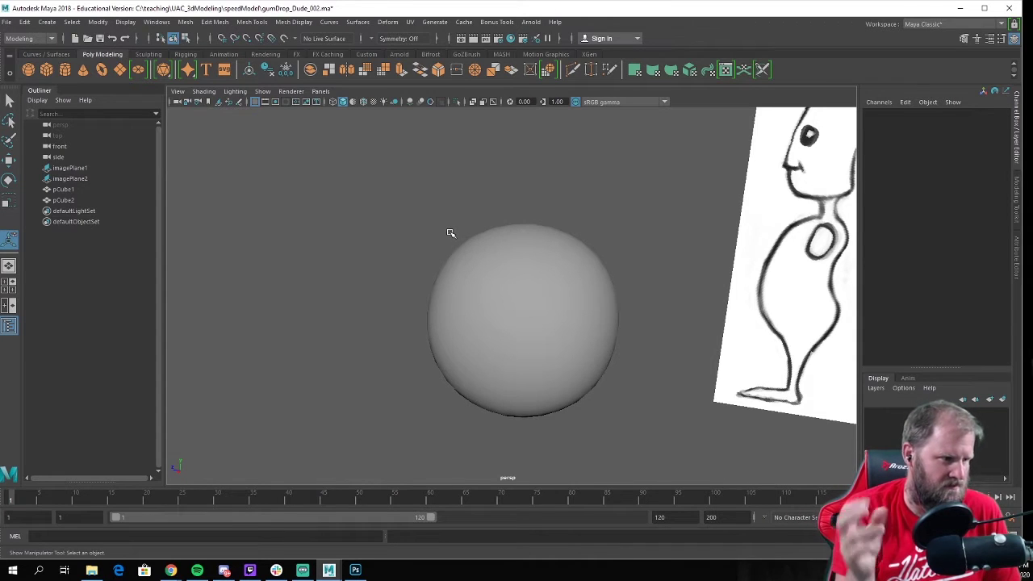
{"action": "left_click", "coordinate": [495, 250]}
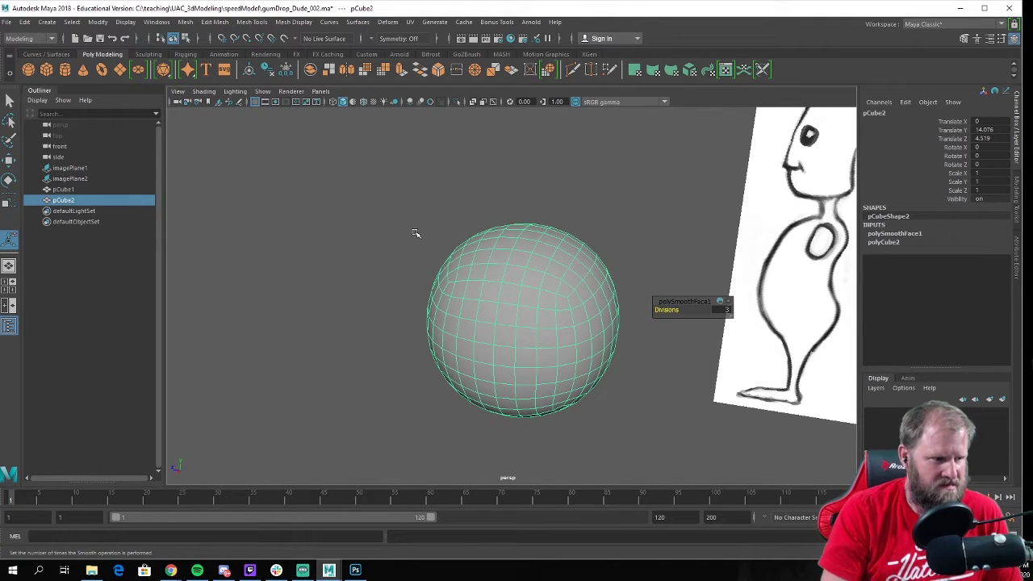
{"action": "mouse_move", "coordinate": [396, 233]}
{"action": "left_mouse_down", "text": "alt"}
{"action": "mouse_move", "coordinate": [489, 253]}
{"action": "mouse_move", "coordinate": [422, 277]}
{"action": "mouse_move", "coordinate": [366, 265]}
{"action": "mouse_move", "coordinate": [351, 236]}
{"action": "mouse_move", "coordinate": [387, 238]}
{"action": "left_mouse_up", "text": "alt"}
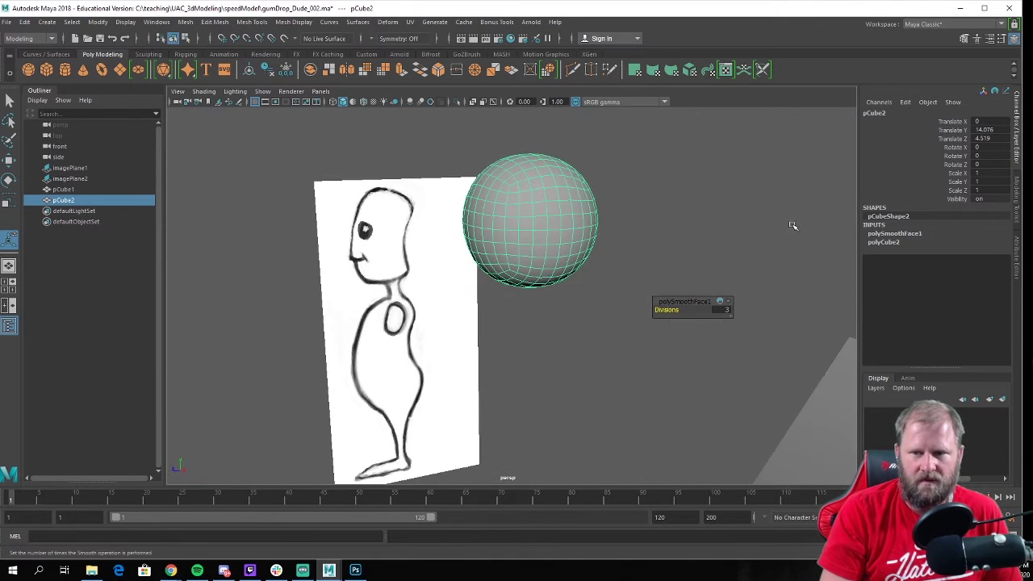
Reduce the second cube's smoothing divisions to 2 in its polySmoothFace1 settings
{"action": "left_click", "coordinate": [894, 233]}
{"action": "left_click", "coordinate": [948, 259]}
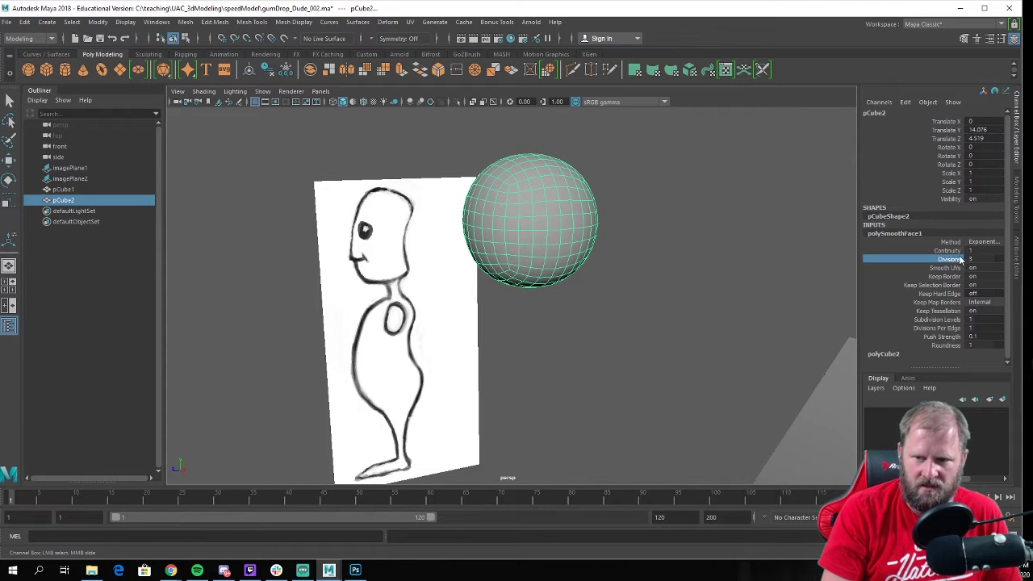
{"action": "left_click", "coordinate": [971, 259]}
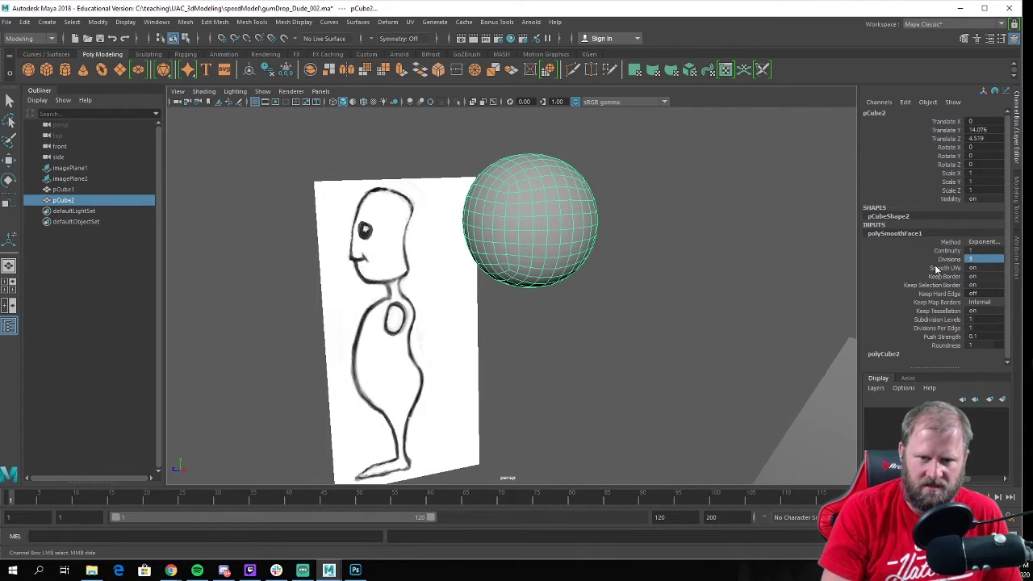
{"action": "left_click", "coordinate": [972, 259]}
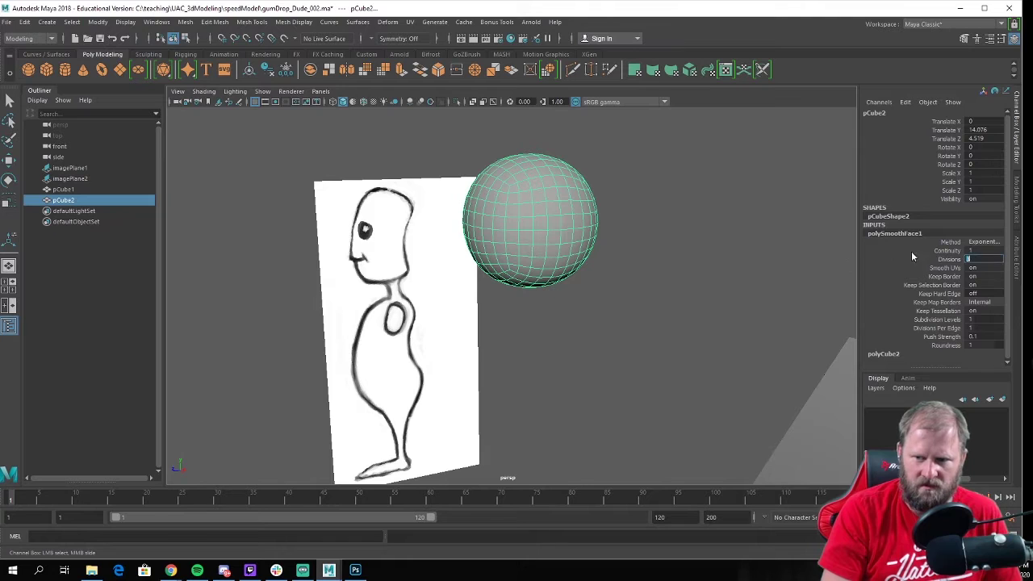
{"action": "left_click", "coordinate": [924, 259]}
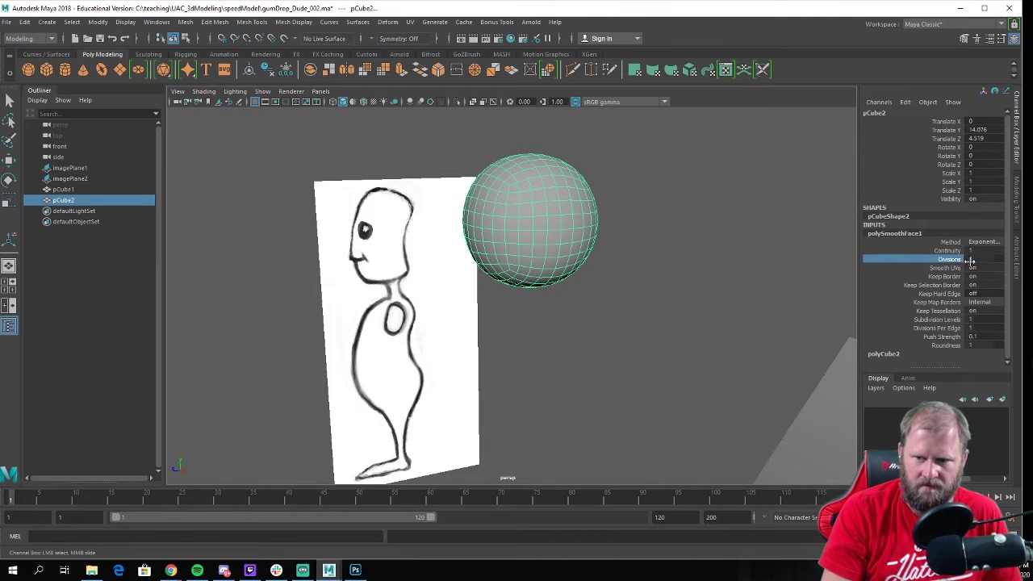
{"action": "left_click", "coordinate": [968, 259]}
{"action": "left_click", "coordinate": [959, 261]}
{"action": "left_click", "coordinate": [971, 258]}
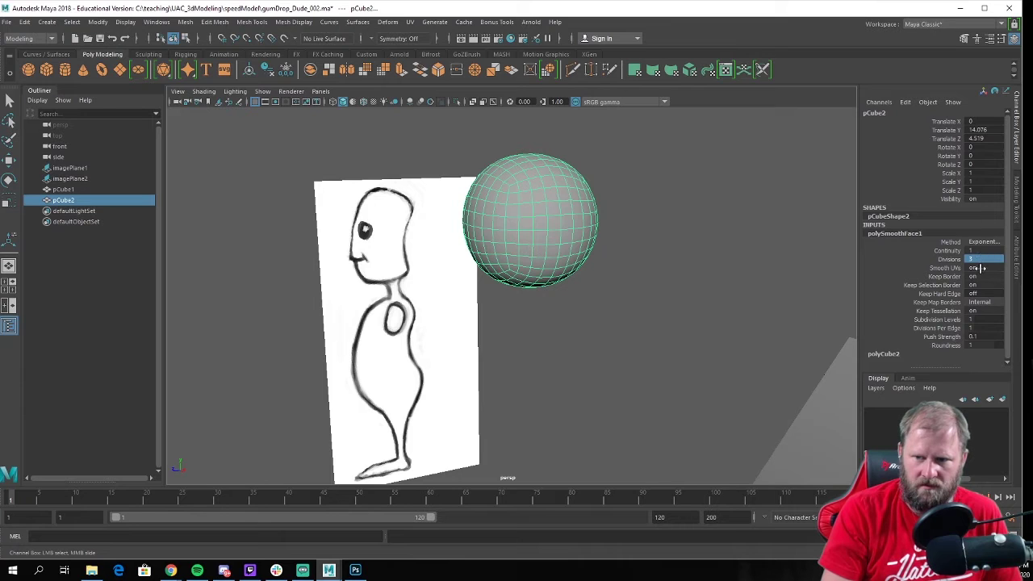
{"action": "left_click", "coordinate": [977, 259]}
{"action": "type", "text": "2"}
{"action": "key", "text": "Return"}
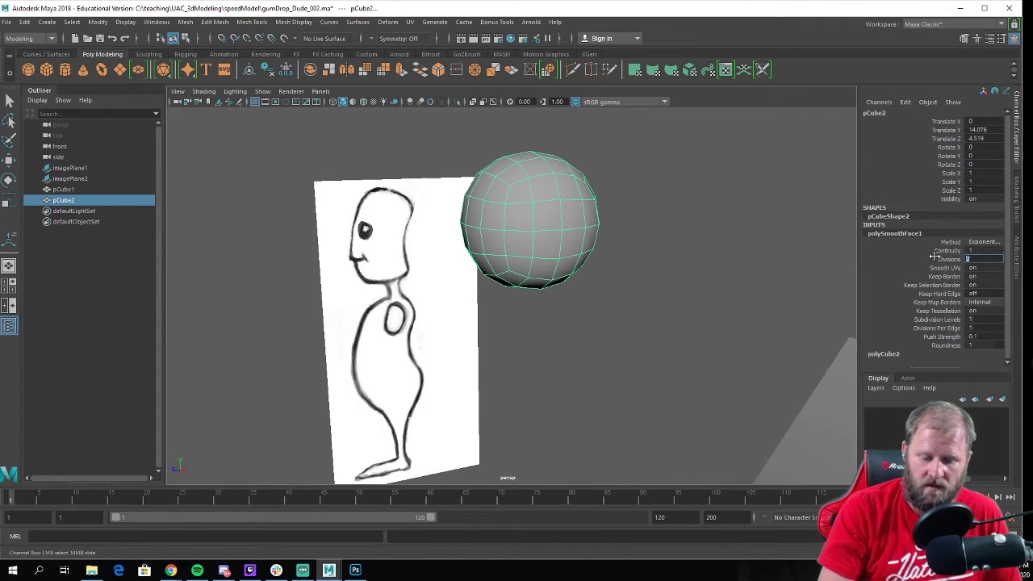
Lower the second cube's smoothing divisions to 1 and finally to 0, and deselect the cube
{"action": "type", "text": "1"}
{"action": "key", "text": "Return"}
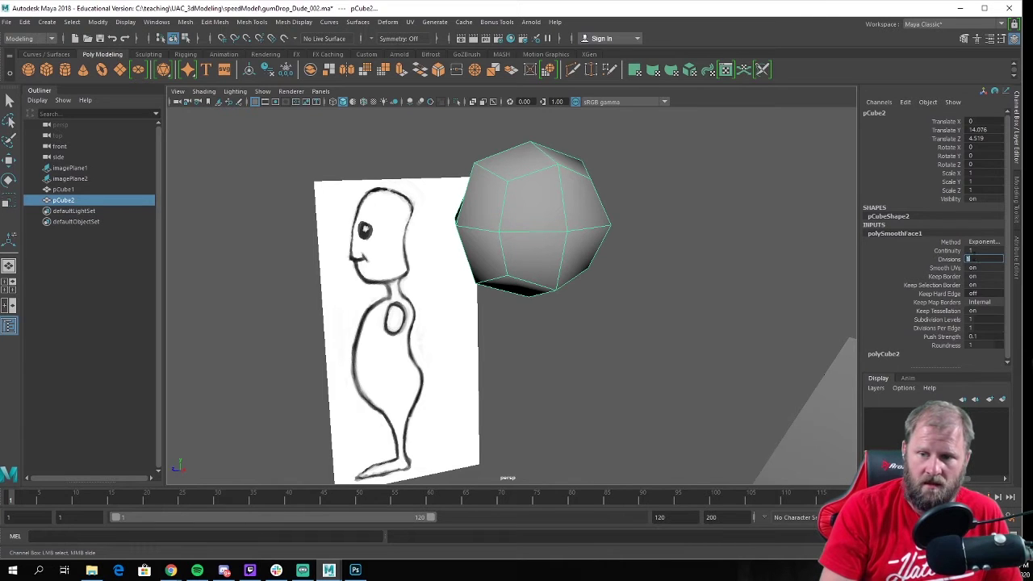
{"action": "type", "text": "0"}
{"action": "key", "text": "Return"}
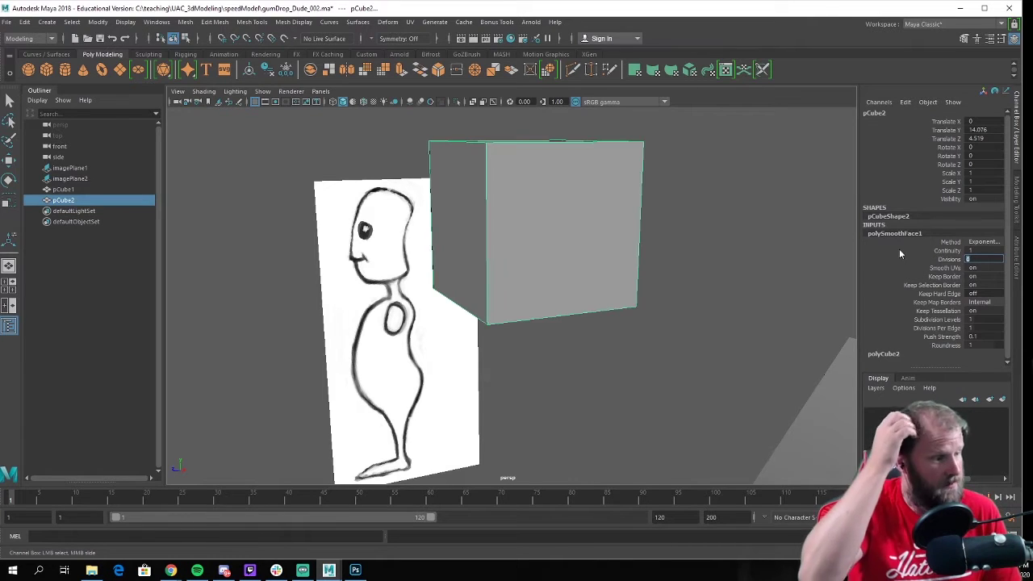
{"action": "left_click_drag", "start_coordinate": [818, 249], "coordinate": [687, 207], "text": "alt"}
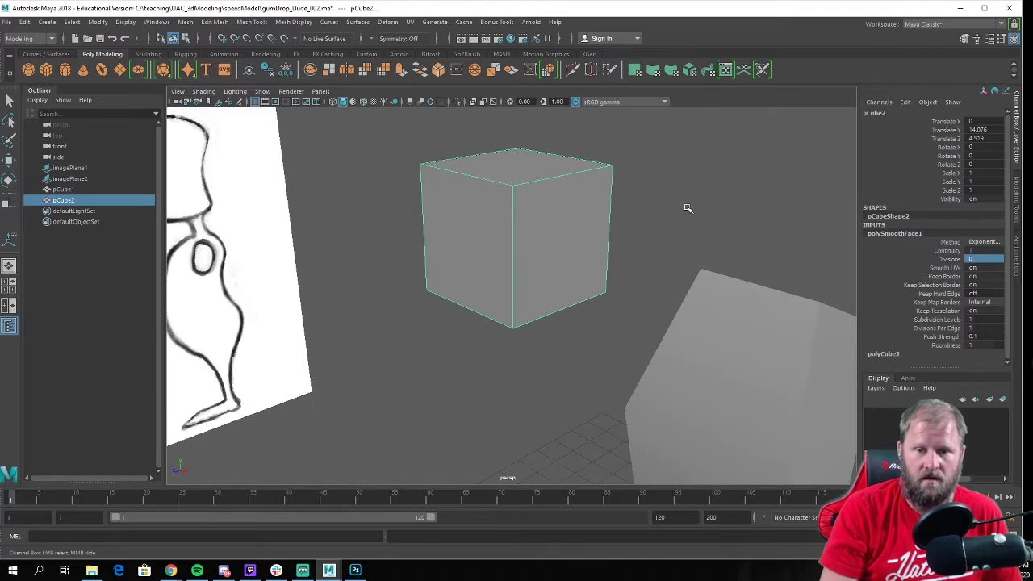
{"action": "left_click", "coordinate": [687, 207]}
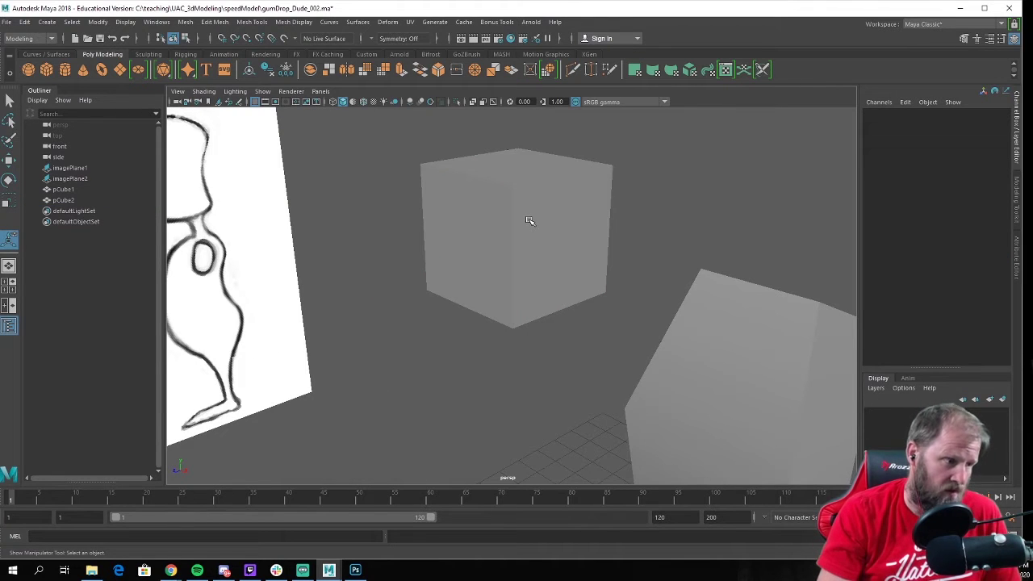
Show the Poly Count heads-up display in the perspective view
{"action": "left_click_drag", "start_coordinate": [599, 186], "coordinate": [548, 197], "text": "alt"}
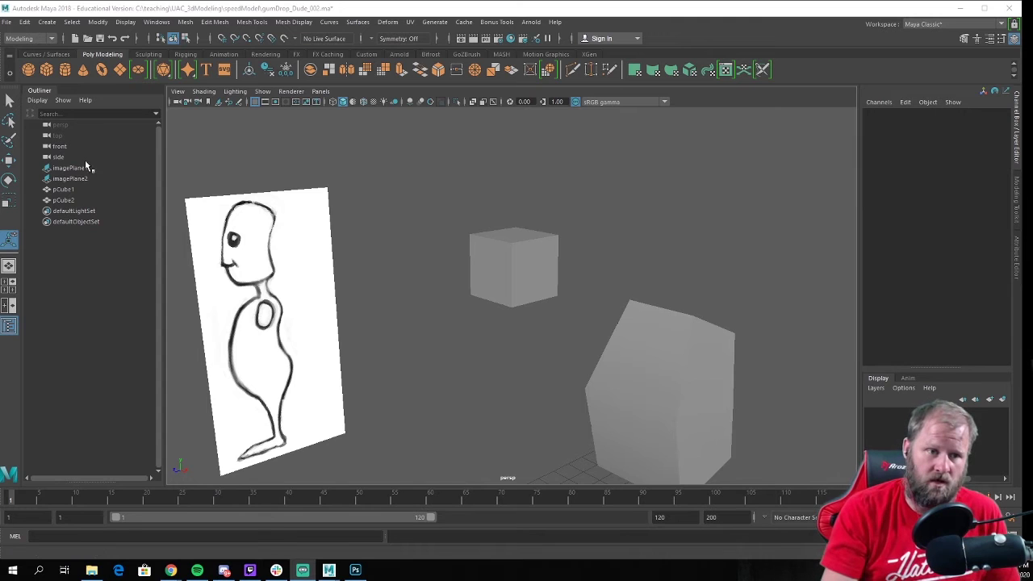
{"action": "left_click", "coordinate": [125, 22]}
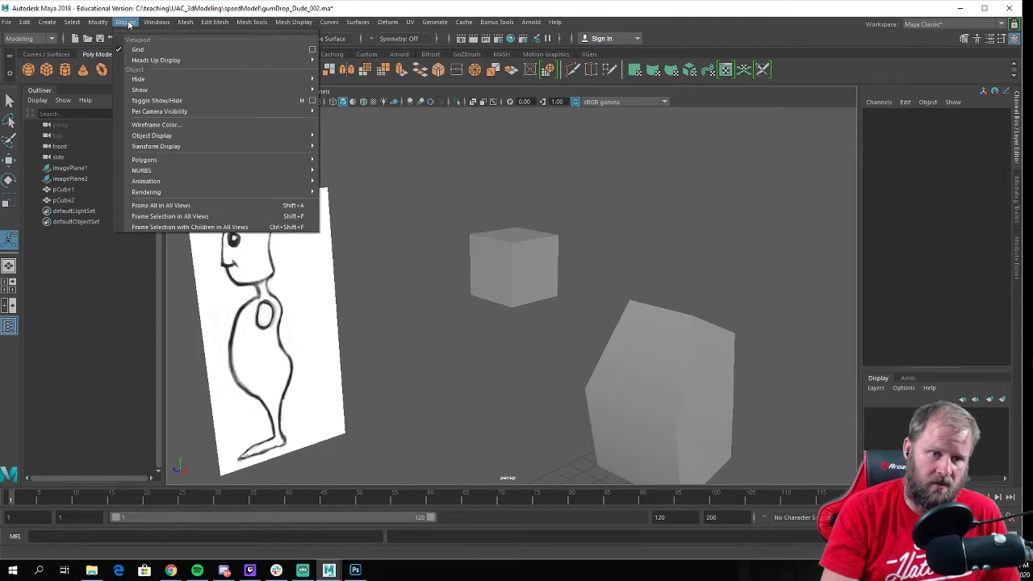
{"action": "mouse_move", "coordinate": [188, 60]}
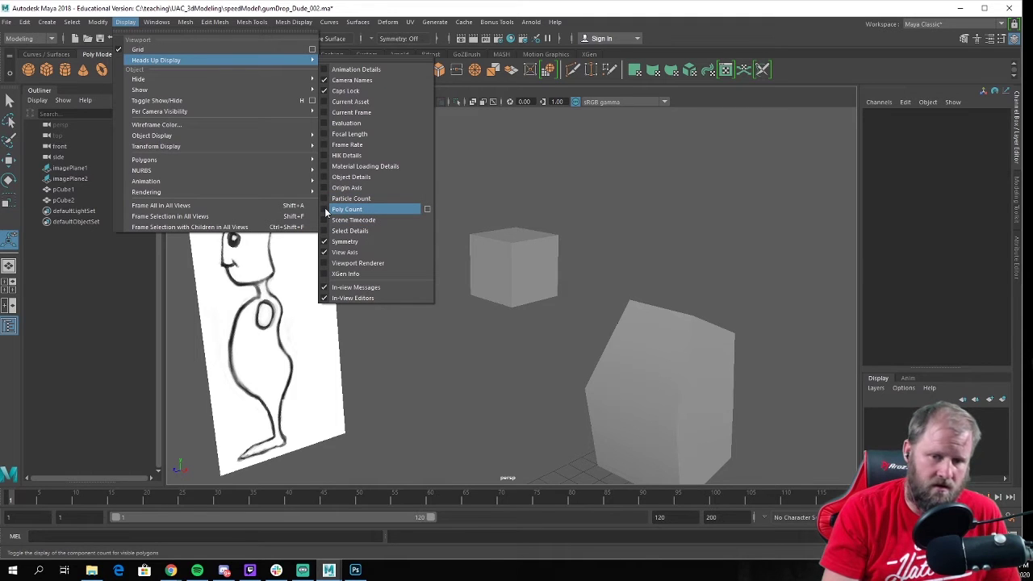
{"action": "left_click", "coordinate": [347, 209]}
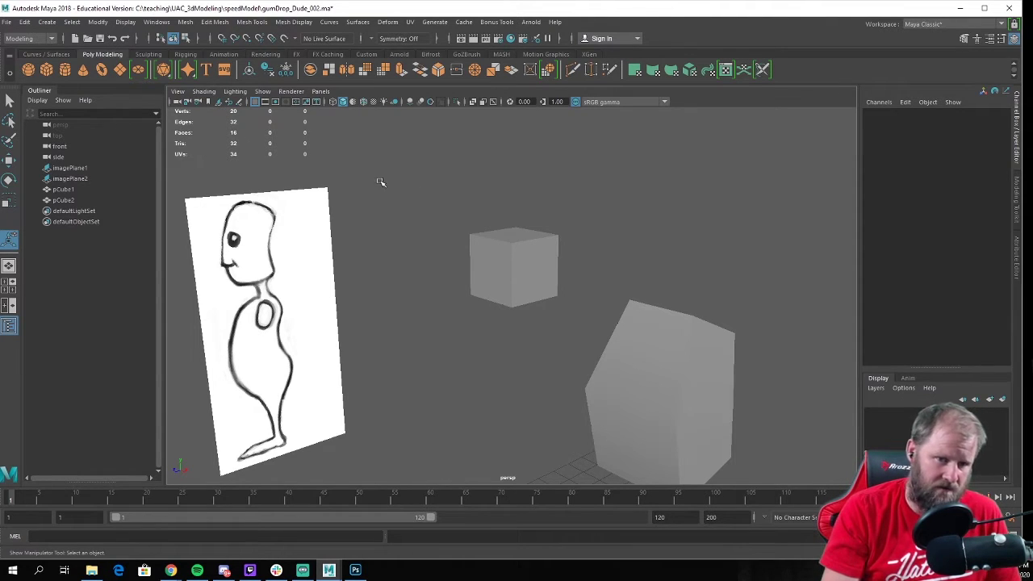
Delete the second test cube, pCube2, from the scene
{"action": "left_click_drag", "start_coordinate": [249, 163], "coordinate": [419, 279], "text": "alt"}
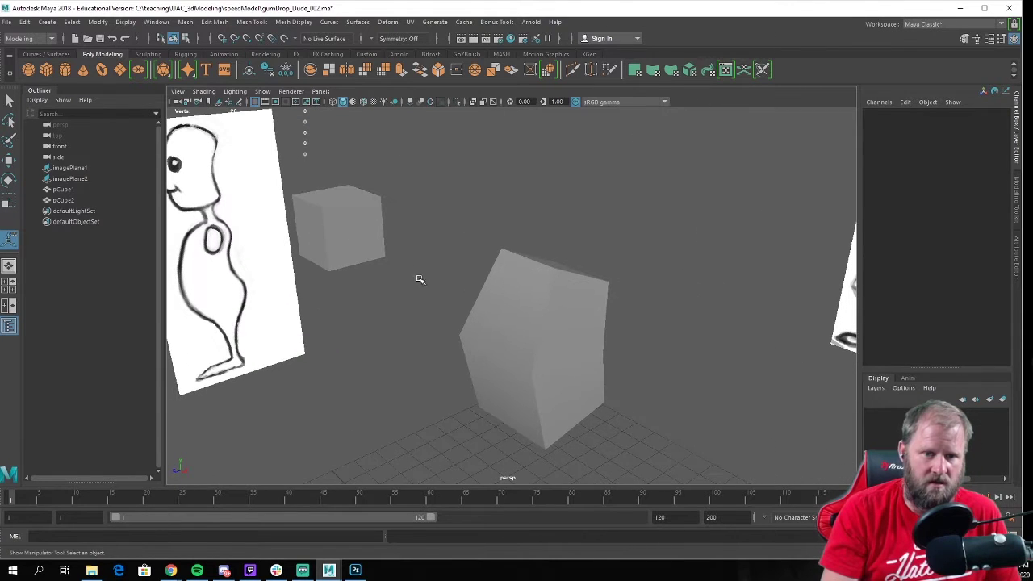
{"action": "left_click", "coordinate": [355, 230]}
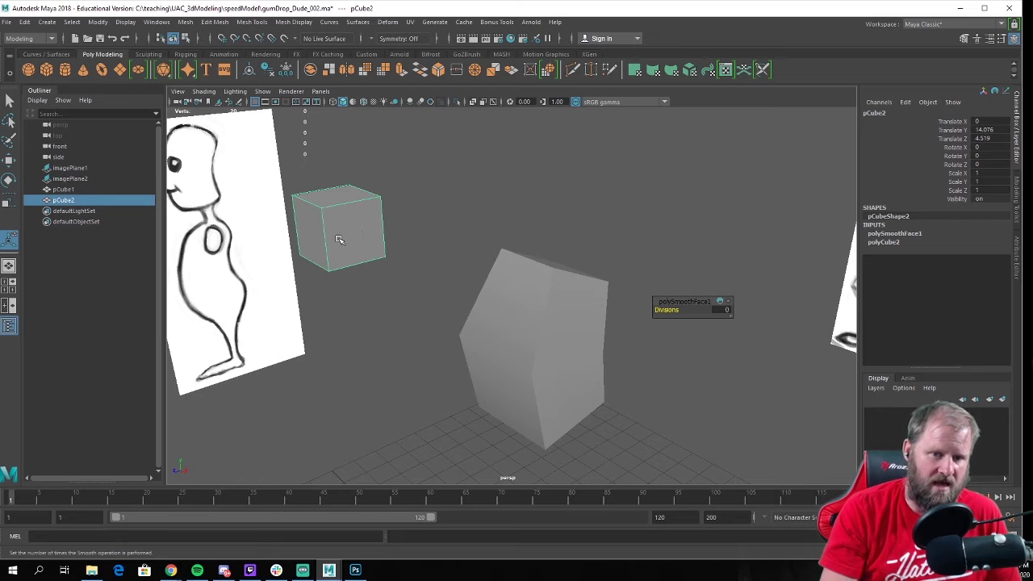
{"action": "key", "text": "Delete"}
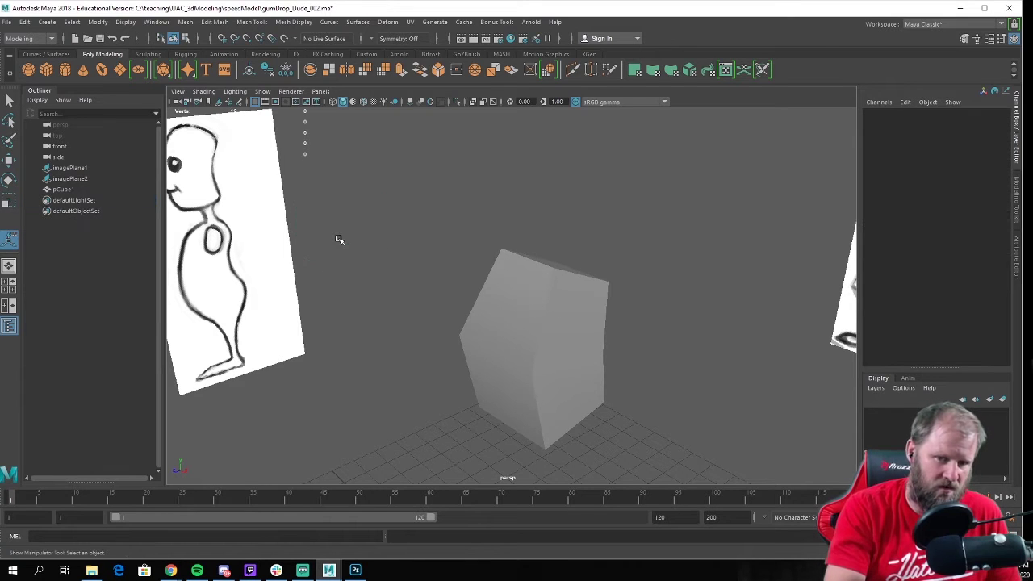
Examine the head mesh's poly count and wireframe against the reference images, both selected and deselected, from several angles
{"action": "left_click_drag", "start_coordinate": [345, 199], "coordinate": [395, 198], "text": "alt"}
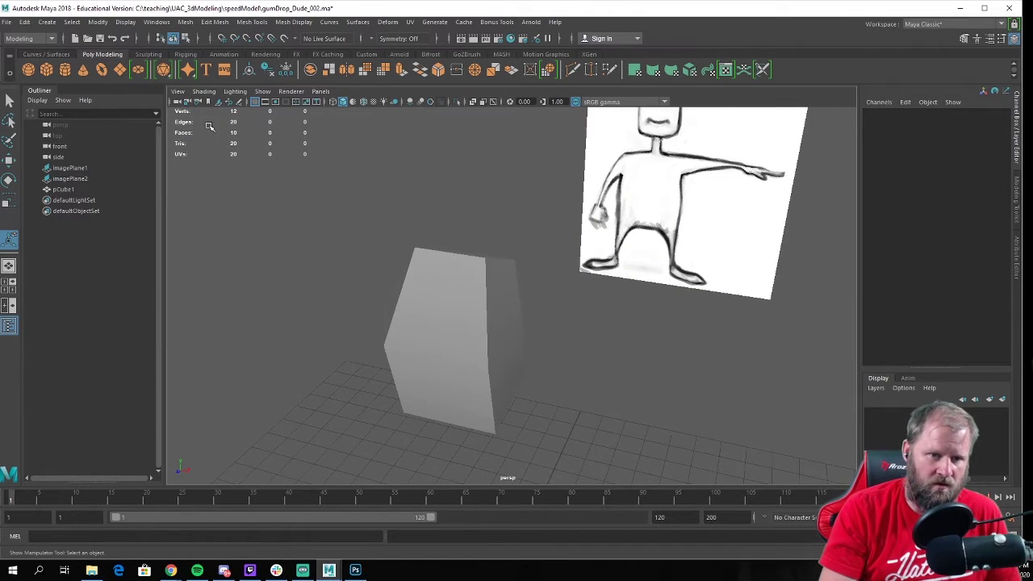
{"action": "left_click", "coordinate": [506, 363]}
{"action": "mouse_move", "coordinate": [506, 363]}
{"action": "left_mouse_down", "text": "alt"}
{"action": "mouse_move", "coordinate": [567, 342]}
{"action": "mouse_move", "coordinate": [473, 346]}
{"action": "mouse_move", "coordinate": [251, 180]}
{"action": "mouse_move", "coordinate": [444, 289]}
{"action": "mouse_move", "coordinate": [369, 267]}
{"action": "mouse_move", "coordinate": [364, 247]}
{"action": "mouse_move", "coordinate": [410, 239]}
{"action": "mouse_move", "coordinate": [544, 269]}
{"action": "mouse_move", "coordinate": [637, 274]}
{"action": "mouse_move", "coordinate": [571, 272]}
{"action": "left_mouse_up", "text": "alt"}
{"action": "middle_click_drag", "start_coordinate": [470, 280], "coordinate": [524, 278], "text": "alt"}
{"action": "right_click_drag", "start_coordinate": [524, 278], "coordinate": [509, 266], "text": "alt"}
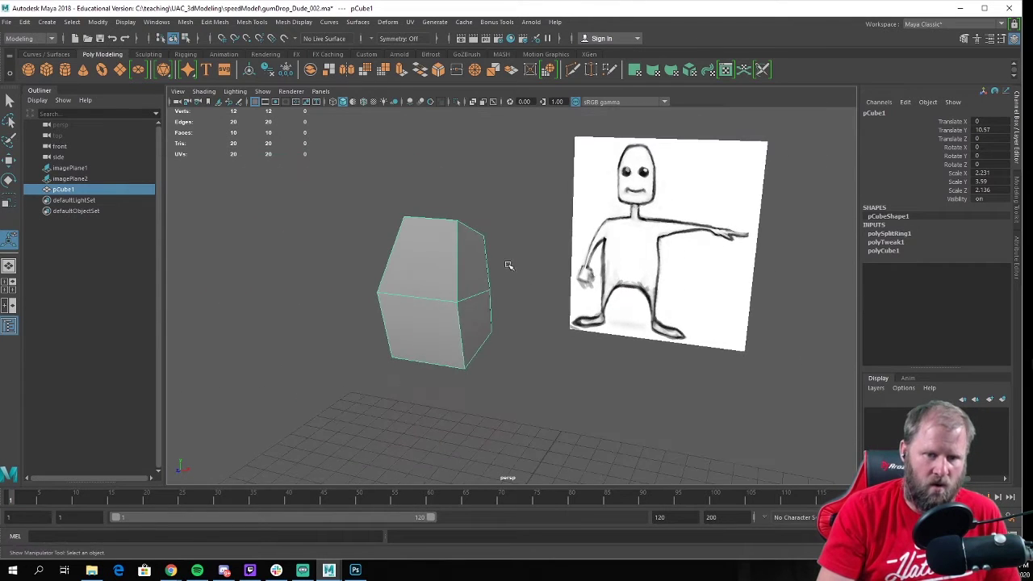
{"action": "left_click_drag", "start_coordinate": [509, 265], "coordinate": [499, 264], "text": "alt"}
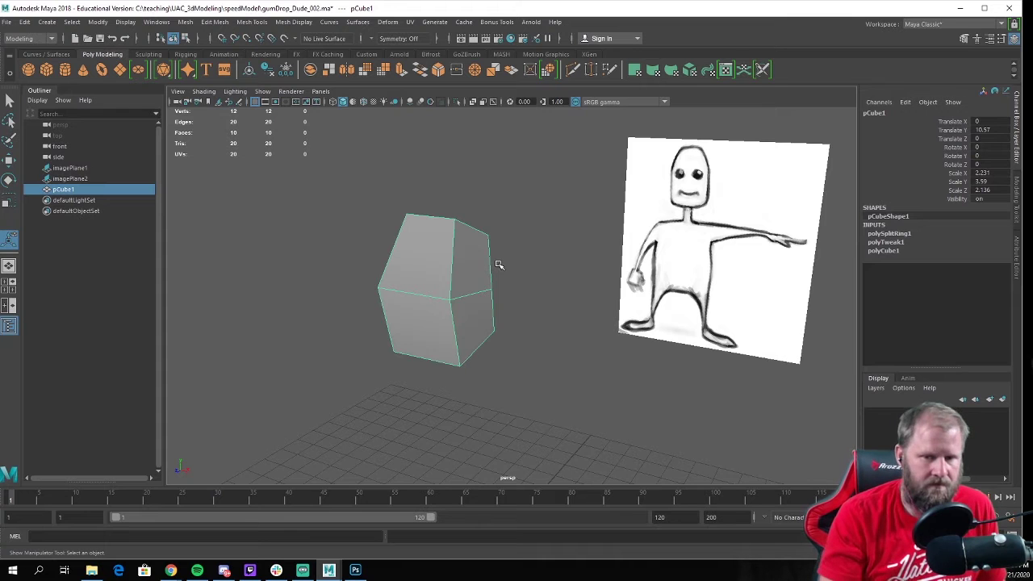
{"action": "left_click", "coordinate": [506, 254]}
{"action": "mouse_move", "coordinate": [516, 242]}
{"action": "left_mouse_down", "text": "alt"}
{"action": "mouse_move", "coordinate": [613, 205]}
{"action": "mouse_move", "coordinate": [632, 219]}
{"action": "mouse_move", "coordinate": [534, 234]}
{"action": "left_mouse_up", "text": "alt"}
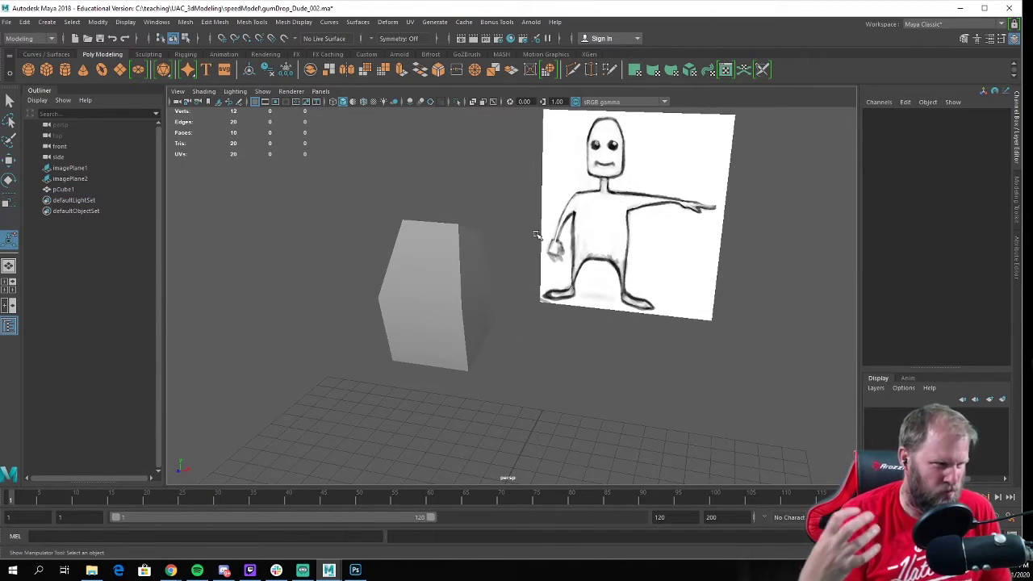
{"action": "left_click", "coordinate": [465, 242]}
{"action": "left_click_drag", "start_coordinate": [468, 228], "coordinate": [483, 175], "text": "alt"}
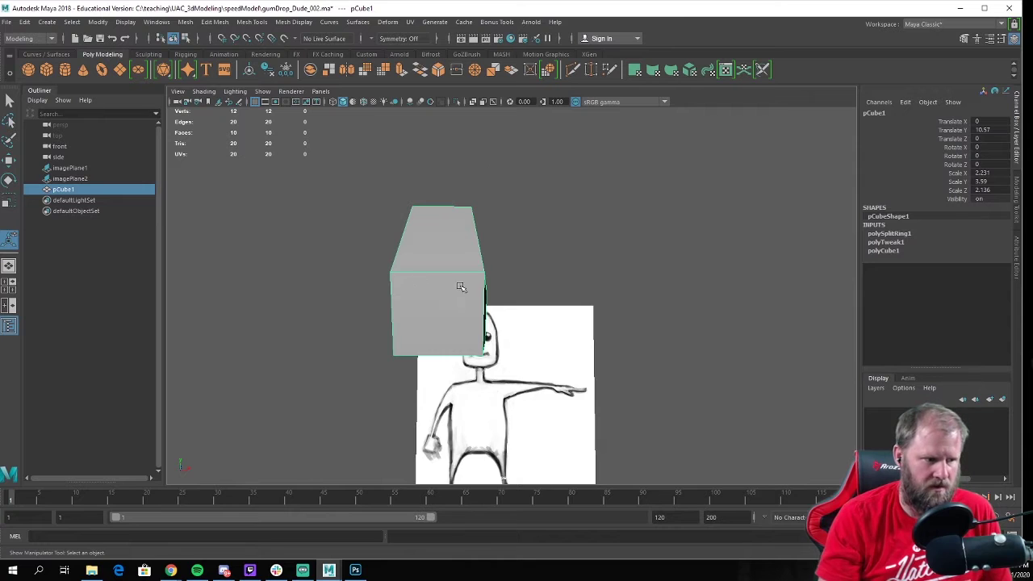
{"action": "left_click_drag", "start_coordinate": [460, 287], "coordinate": [417, 342], "text": "alt"}
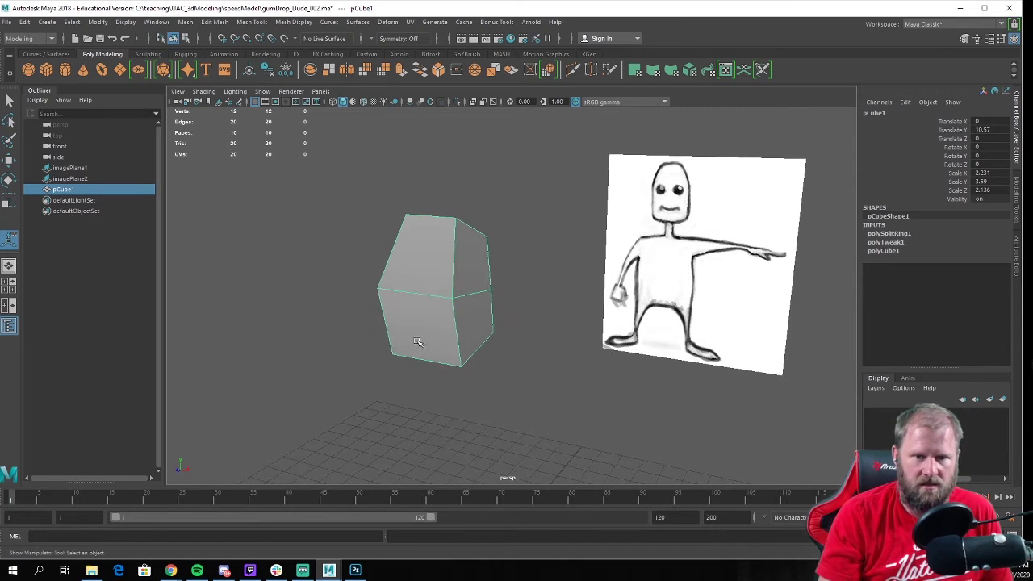
Inspect the shading and hard edges of the deselected head block from the side, below and close up
{"action": "left_click", "coordinate": [290, 24]}
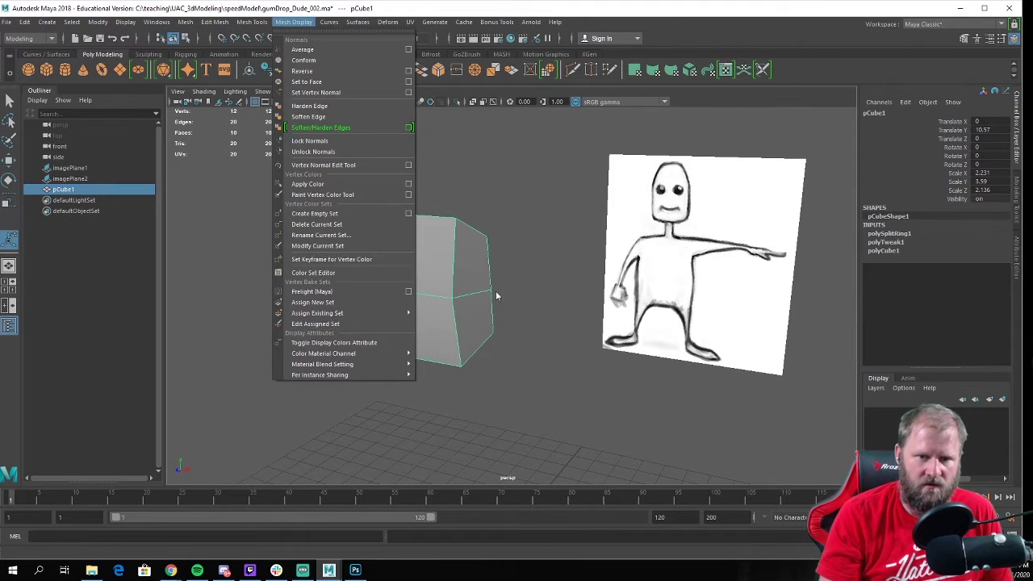
{"action": "left_click", "coordinate": [518, 240]}
{"action": "left_click", "coordinate": [521, 239]}
{"action": "left_click_drag", "start_coordinate": [489, 275], "coordinate": [431, 265], "text": "alt"}
{"action": "right_click_drag", "start_coordinate": [431, 266], "coordinate": [662, 332], "text": "alt"}
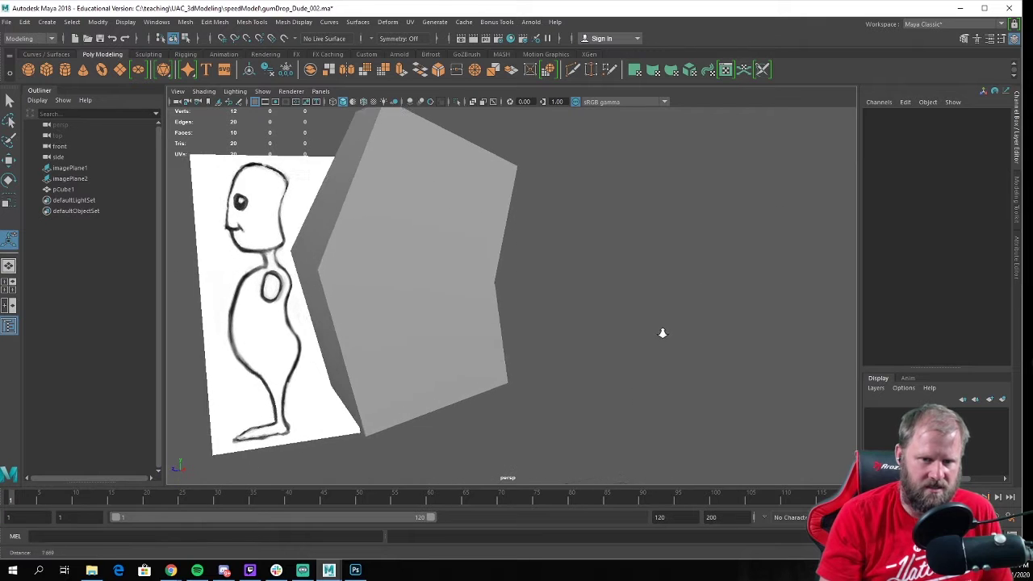
{"action": "left_click_drag", "start_coordinate": [662, 333], "coordinate": [395, 284], "text": "alt"}
{"action": "left_click_drag", "start_coordinate": [332, 228], "coordinate": [491, 272], "text": "alt"}
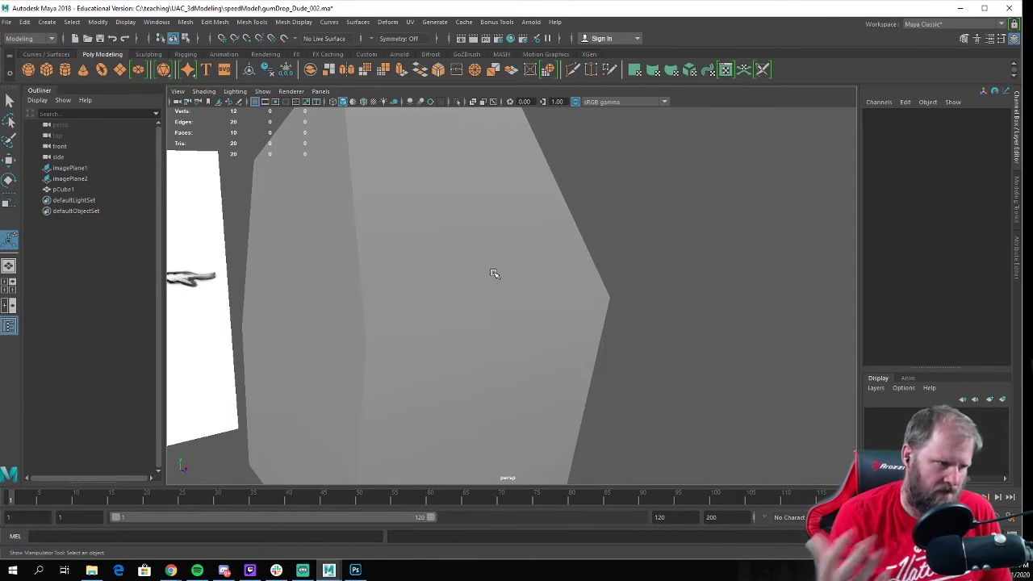
{"action": "left_click_drag", "start_coordinate": [494, 274], "coordinate": [386, 260], "text": "alt"}
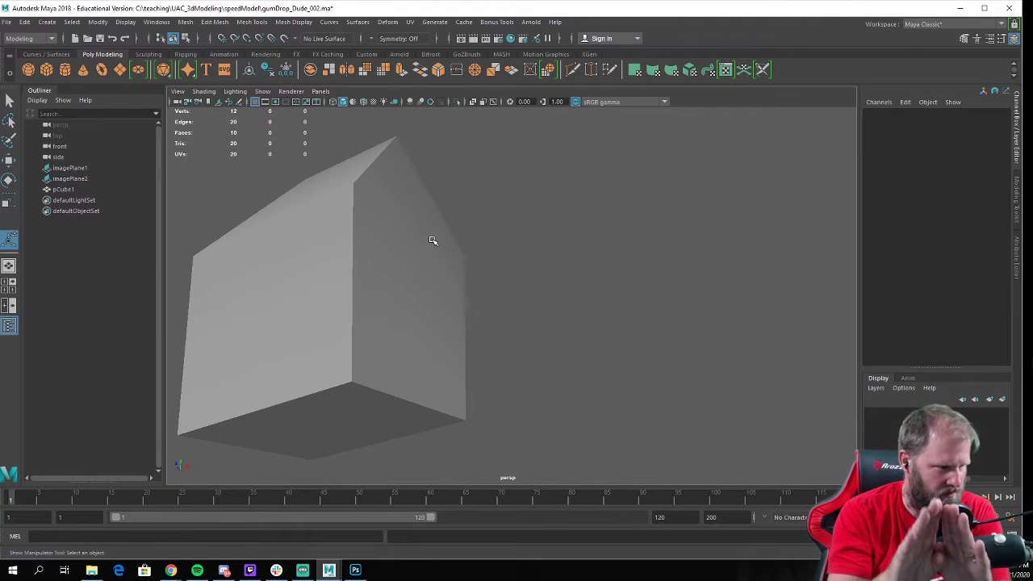
{"action": "left_click_drag", "start_coordinate": [420, 207], "coordinate": [371, 243], "text": "alt"}
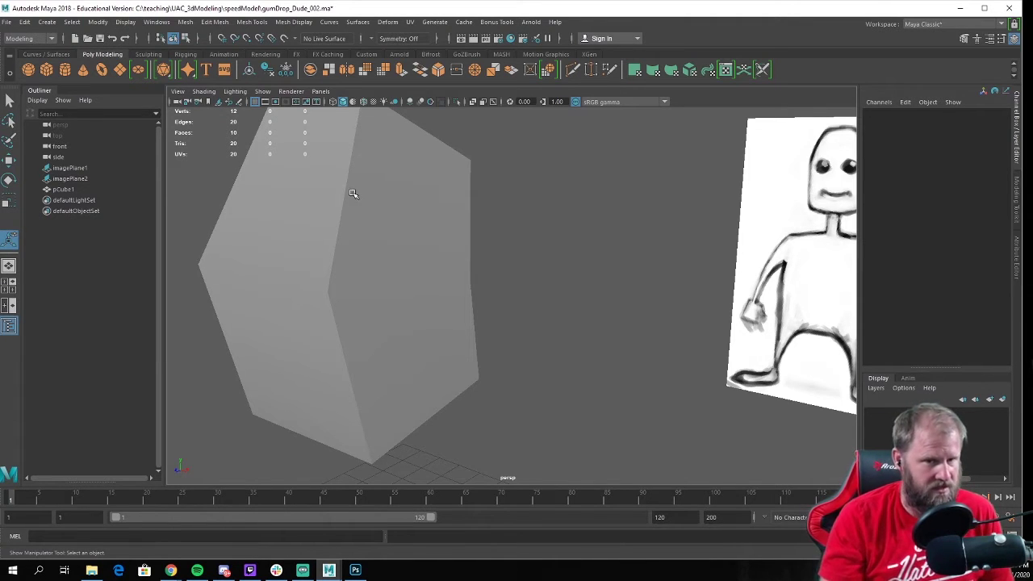
{"action": "scroll", "coordinate": [484, 277], "scroll_direction": "down", "scroll_amount": 3}
{"action": "left_click_drag", "start_coordinate": [490, 269], "coordinate": [466, 261], "text": "alt"}
Apply Soften Edge to the whole head block, pCube1, and deselect it to check the shading
{"action": "left_click", "coordinate": [466, 260]}
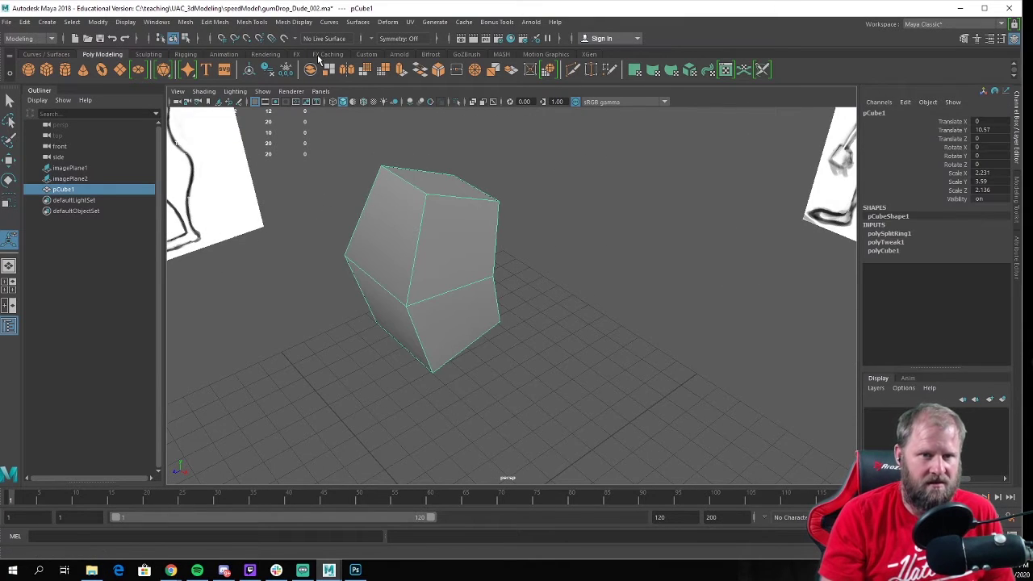
{"action": "left_click", "coordinate": [293, 22]}
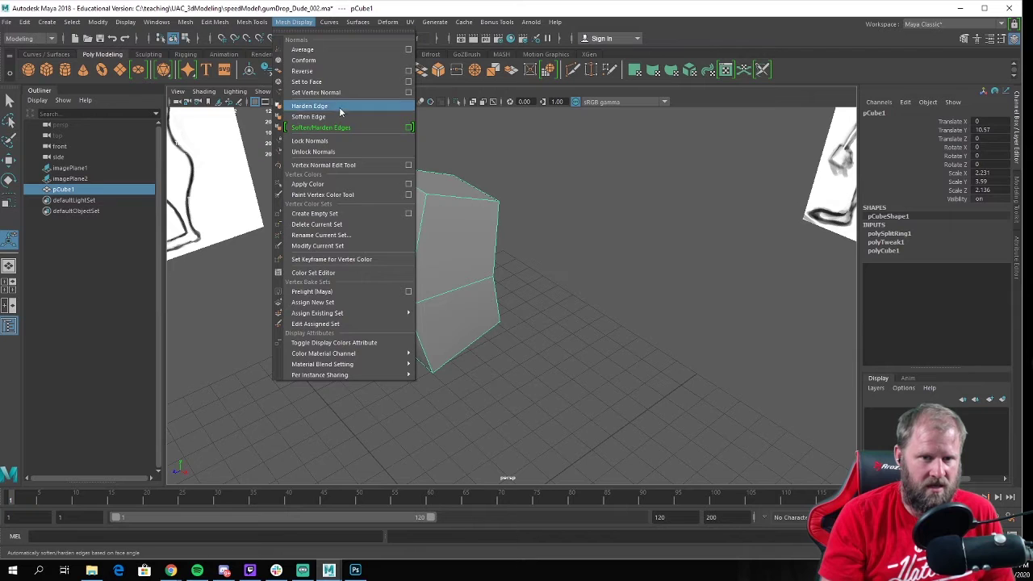
{"action": "left_click", "coordinate": [366, 118]}
{"action": "left_click", "coordinate": [589, 224]}
{"action": "mouse_move", "coordinate": [589, 225]}
{"action": "left_mouse_down", "text": "alt"}
{"action": "mouse_move", "coordinate": [599, 190]}
{"action": "mouse_move", "coordinate": [629, 183]}
{"action": "mouse_move", "coordinate": [435, 230]}
{"action": "mouse_move", "coordinate": [441, 252]}
{"action": "mouse_move", "coordinate": [539, 253]}
{"action": "mouse_move", "coordinate": [413, 224]}
{"action": "mouse_move", "coordinate": [501, 274]}
{"action": "mouse_move", "coordinate": [574, 276]}
{"action": "mouse_move", "coordinate": [618, 311]}
{"action": "mouse_move", "coordinate": [556, 320]}
{"action": "mouse_move", "coordinate": [482, 286]}
{"action": "mouse_move", "coordinate": [611, 253]}
{"action": "mouse_move", "coordinate": [590, 306]}
{"action": "mouse_move", "coordinate": [411, 304]}
{"action": "left_mouse_up", "text": "alt"}
Smooth the head mesh exponentially with 1 division level using OpenSubdiv Catmull-Clark, and check its rounded shape
{"action": "left_click", "coordinate": [413, 306]}
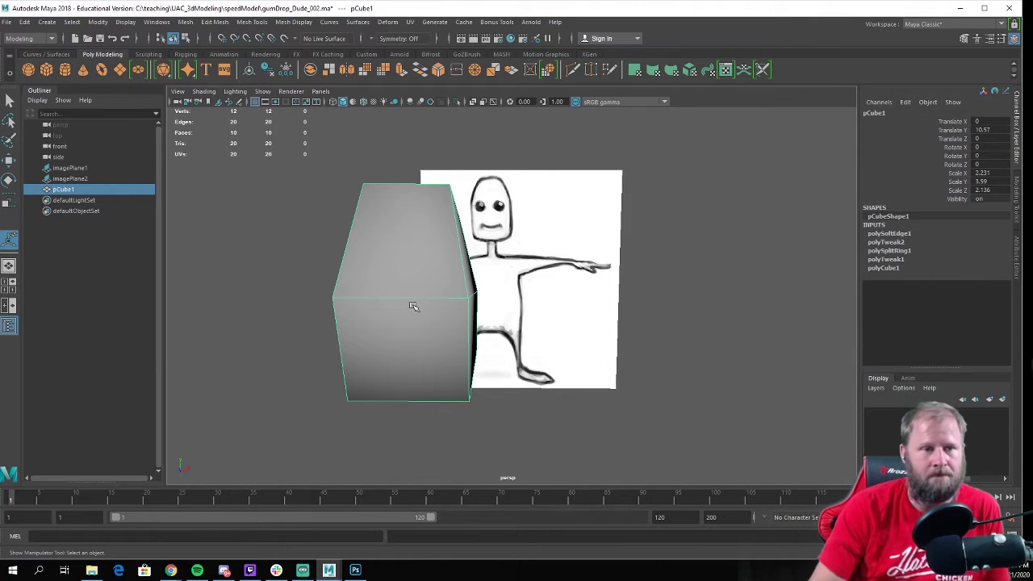
{"action": "left_click", "coordinate": [185, 22]}
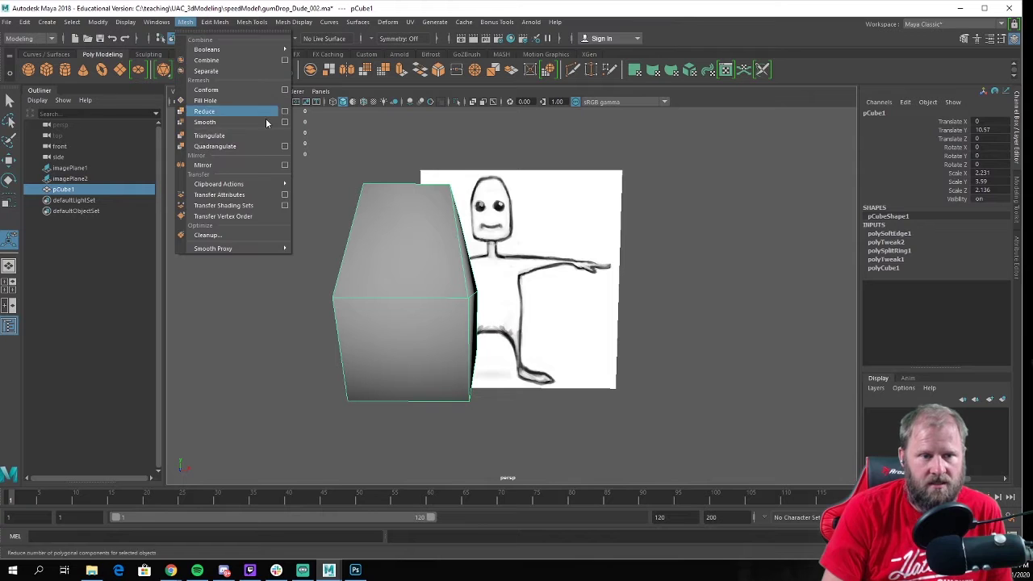
{"action": "left_click", "coordinate": [284, 122]}
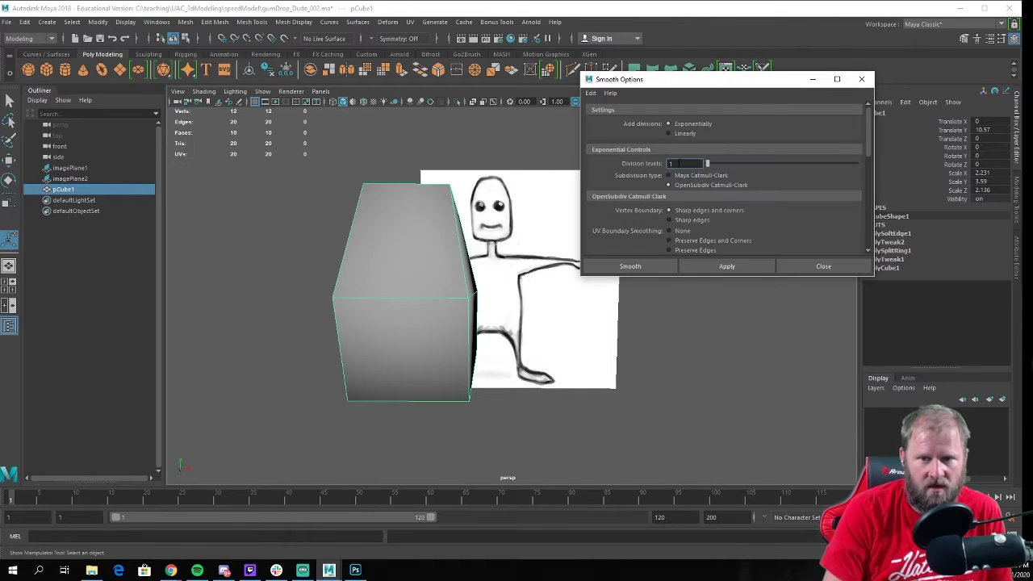
{"action": "left_click", "coordinate": [744, 266]}
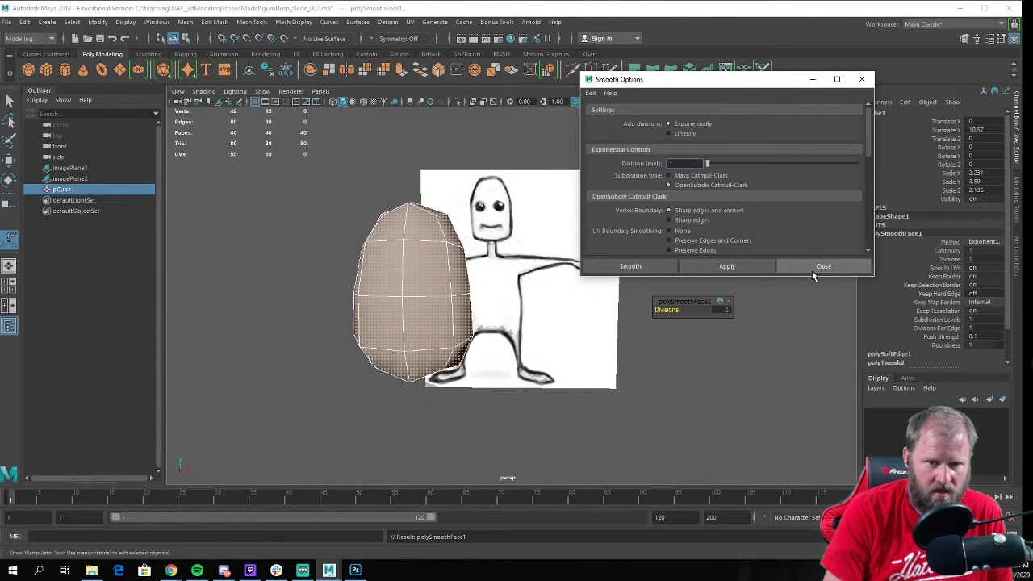
{"action": "left_click", "coordinate": [813, 266]}
{"action": "left_click", "coordinate": [667, 344]}
{"action": "left_click_drag", "start_coordinate": [666, 344], "coordinate": [484, 340], "text": "alt"}
{"action": "left_click_drag", "start_coordinate": [422, 299], "coordinate": [447, 253], "text": "alt"}
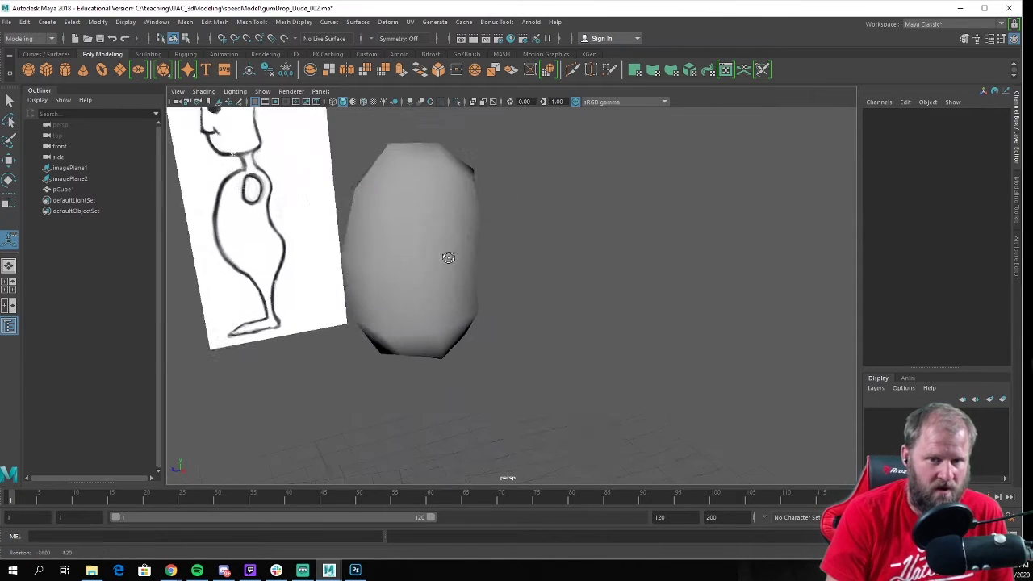
In the front view, scale the smoothed head to about 4.149 in Y and 2.404 in X to fit the drawn head outline
{"action": "left_click", "coordinate": [453, 246]}
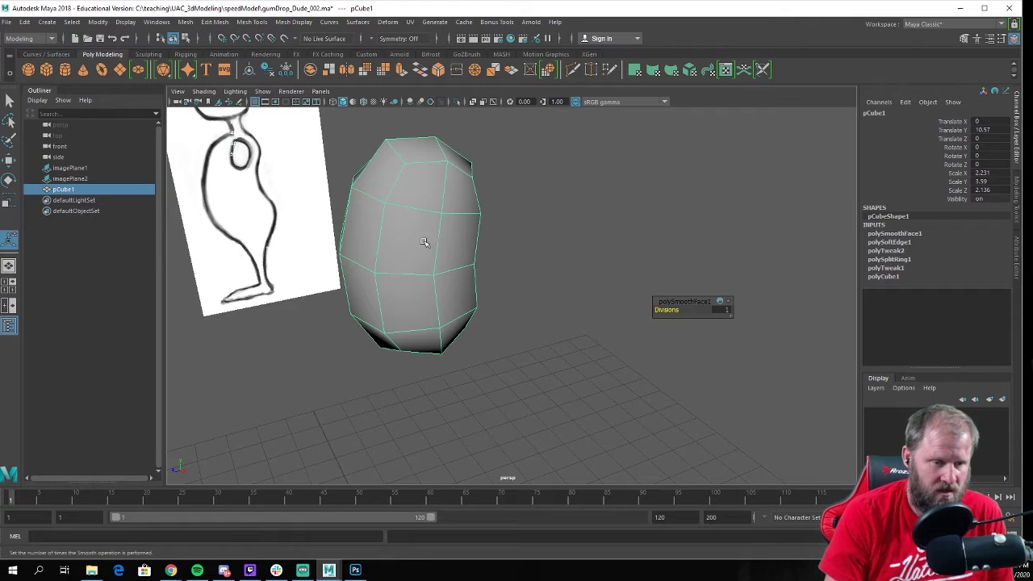
{"action": "middle_click_drag", "start_coordinate": [424, 227], "coordinate": [767, 249], "text": "alt"}
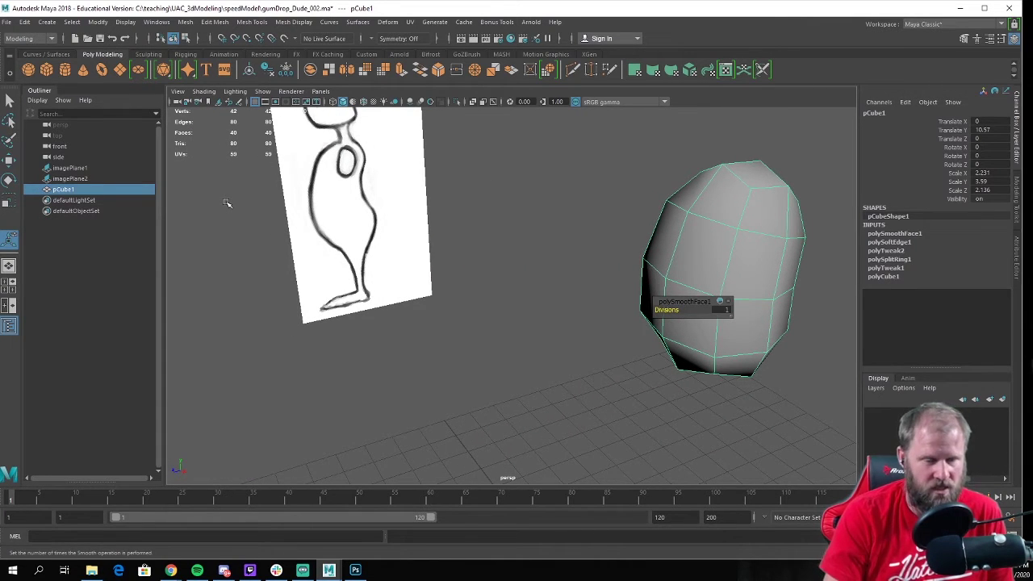
{"action": "left_click_drag", "start_coordinate": [282, 240], "coordinate": [479, 258], "text": "alt"}
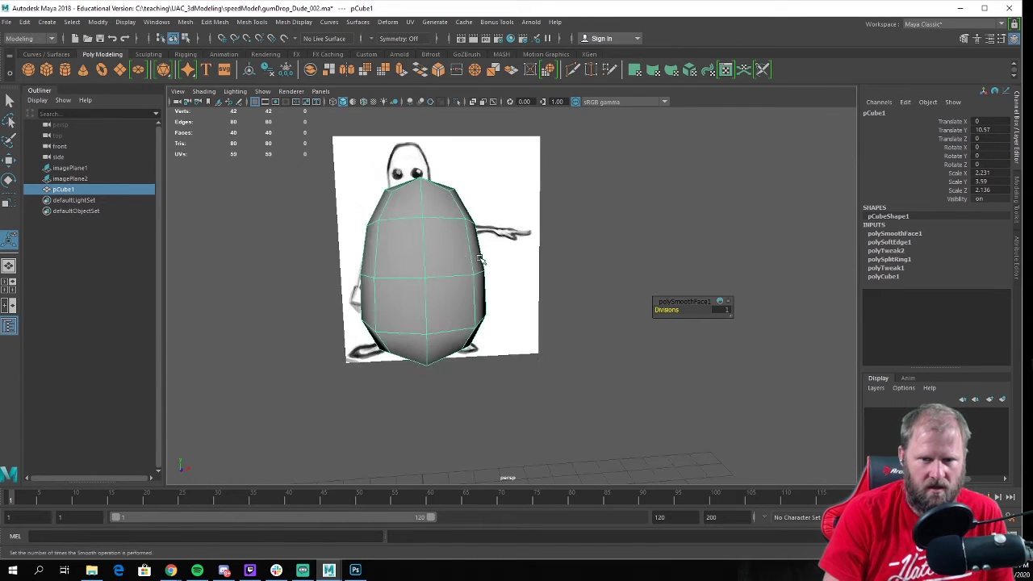
{"action": "key", "text": "space"}
{"action": "key", "text": "space"}
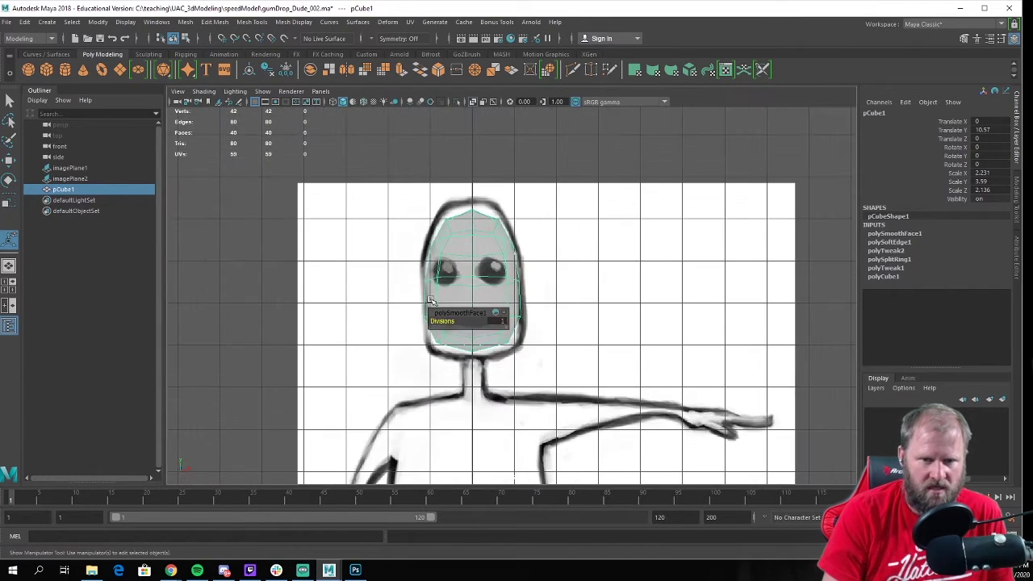
{"action": "scroll", "coordinate": [464, 260], "scroll_direction": "up", "scroll_amount": 3}
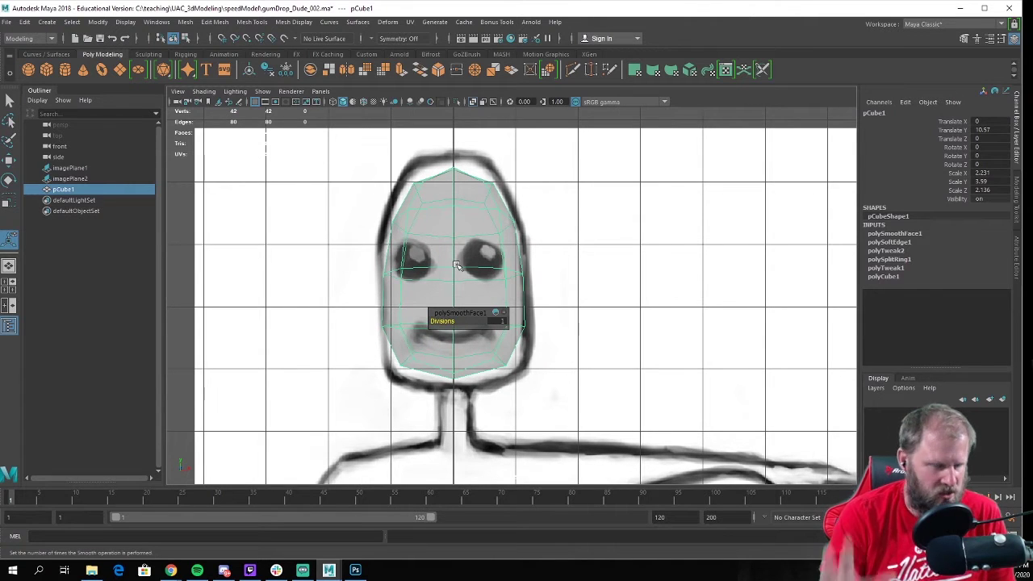
{"action": "key", "text": "r"}
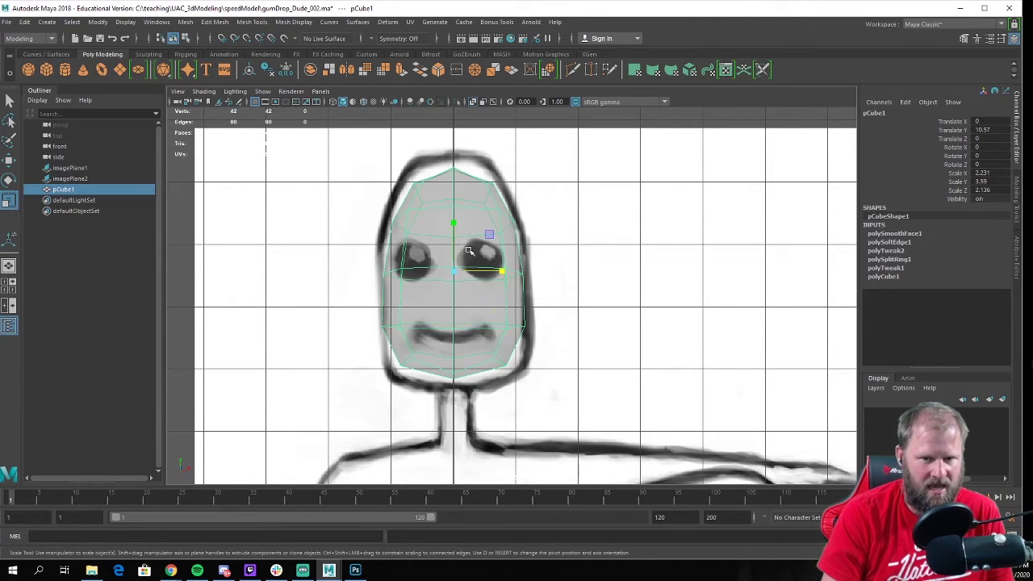
{"action": "mouse_move", "coordinate": [453, 226]}
{"action": "left_mouse_down"}
{"action": "mouse_move", "coordinate": [459, 214]}
{"action": "mouse_move", "coordinate": [457, 224]}
{"action": "left_mouse_up"}
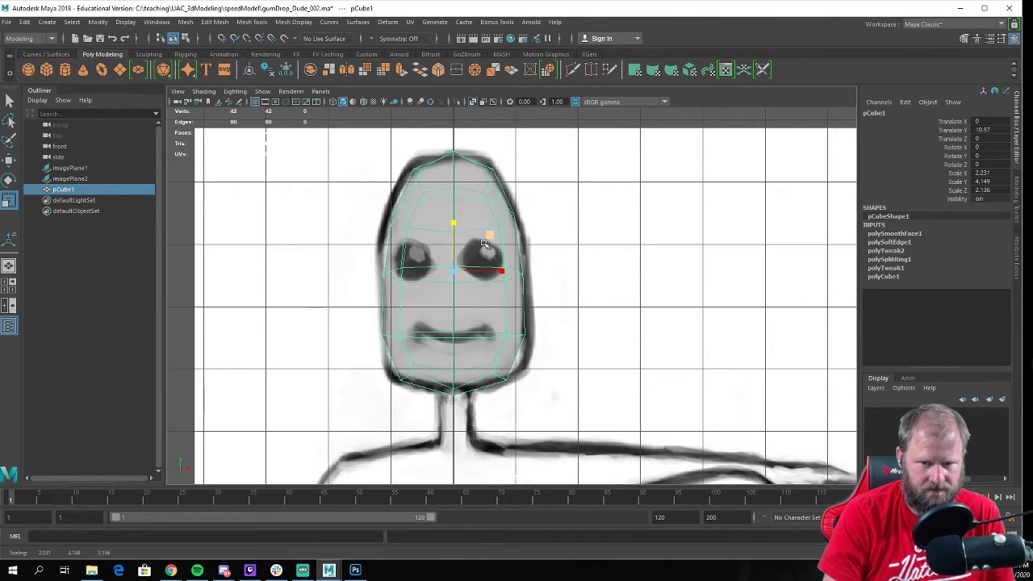
{"action": "left_click_drag", "start_coordinate": [502, 269], "coordinate": [506, 271]}
{"action": "middle_click_drag", "start_coordinate": [473, 198], "coordinate": [473, 207], "text": "alt"}
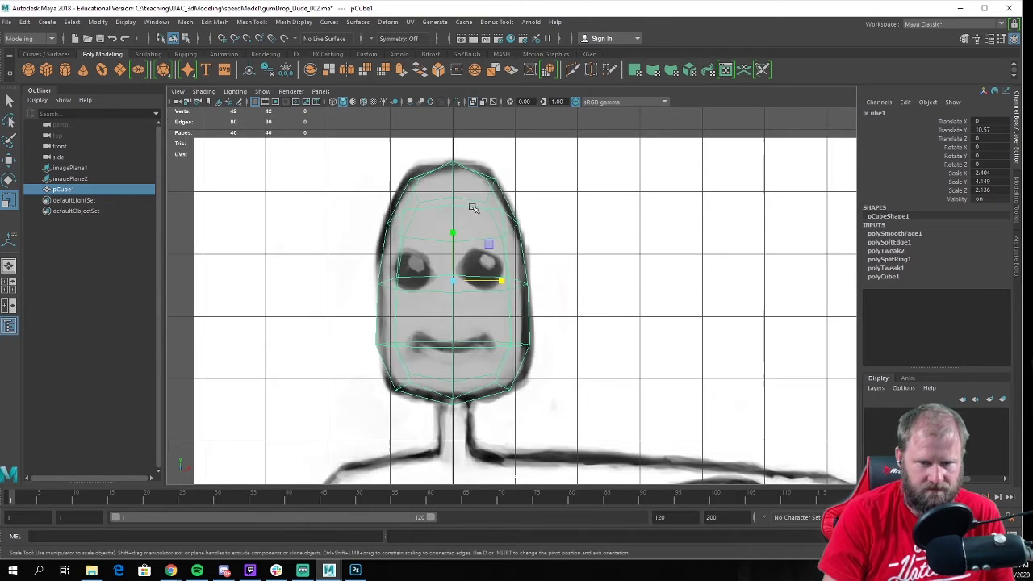
In the side view, scale the head's depth to about 2.421 in Z to match the profile drawing
{"action": "key", "text": "space"}
{"action": "key", "text": "space"}
{"action": "scroll", "coordinate": [637, 375], "scroll_direction": "down", "scroll_amount": 3}
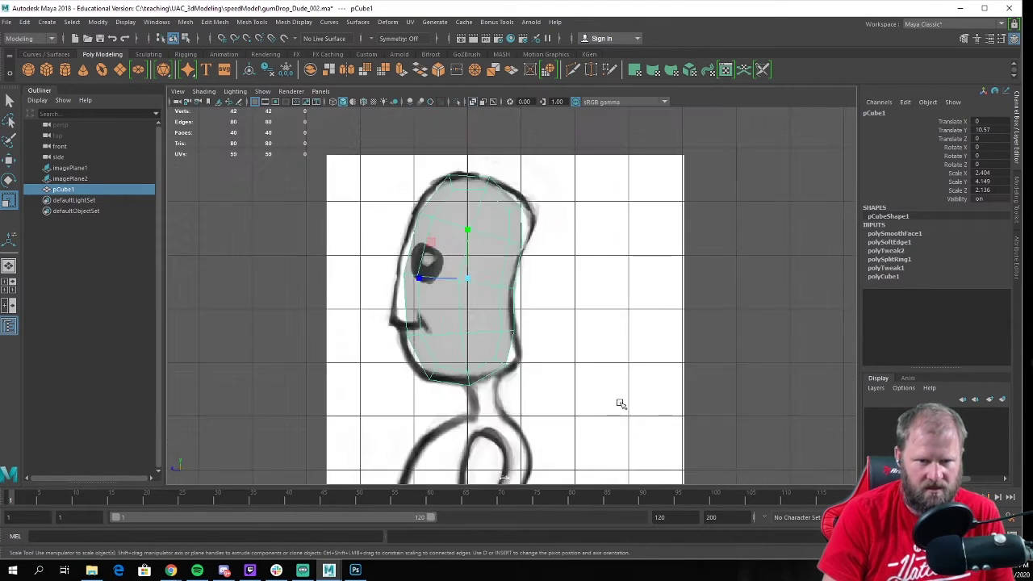
{"action": "left_click_drag", "start_coordinate": [418, 279], "coordinate": [413, 278]}
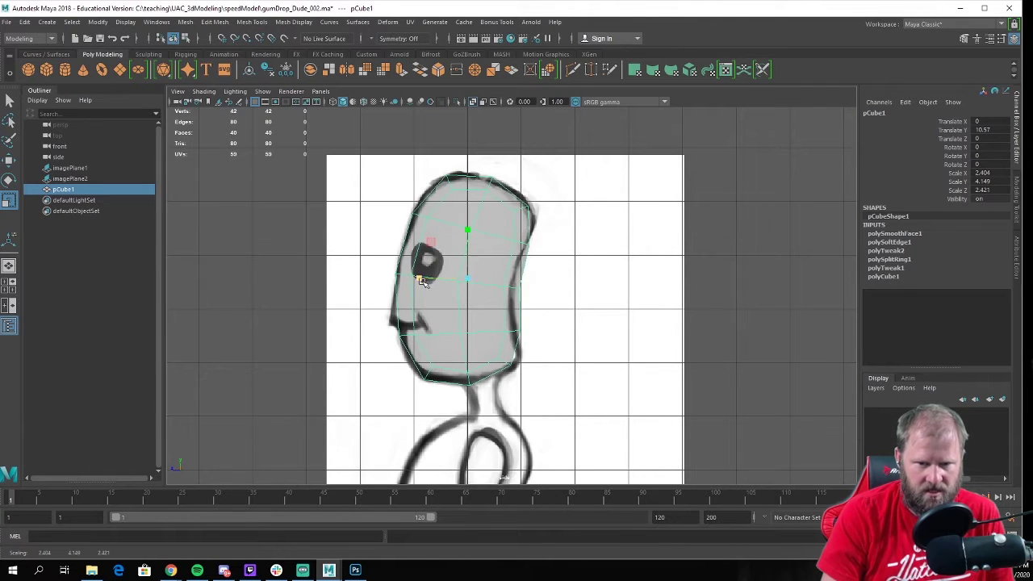
In the side view, move the head's mid-back, lower-back and bottom vertices to follow the drawn profile
{"action": "scroll", "coordinate": [497, 290], "scroll_direction": "up", "scroll_amount": 4}
{"action": "right_click_drag", "start_coordinate": [498, 291], "coordinate": [446, 252]}
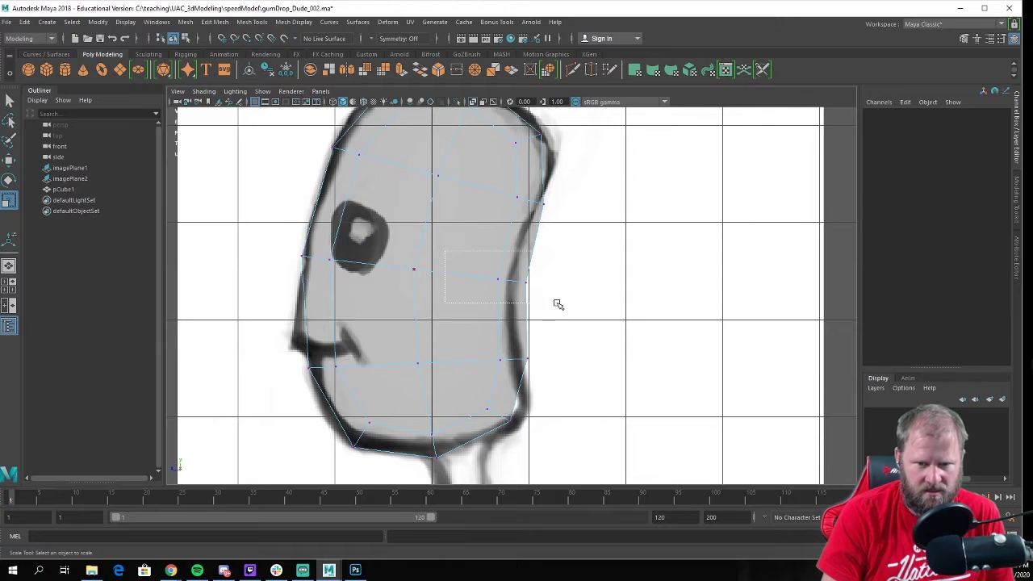
{"action": "left_click_drag", "start_coordinate": [558, 304], "coordinate": [557, 304]}
{"action": "key", "text": "w"}
{"action": "left_click_drag", "start_coordinate": [462, 282], "coordinate": [450, 280]}
{"action": "left_click_drag", "start_coordinate": [459, 330], "coordinate": [513, 368]}
{"action": "left_click_drag", "start_coordinate": [456, 396], "coordinate": [510, 425]}
{"action": "left_click_drag", "start_coordinate": [485, 467], "coordinate": [432, 443]}
Select the head's upper-back vertices and move them to the drawn outline at the back of the skull
{"action": "middle_click_drag", "start_coordinate": [356, 259], "coordinate": [349, 367], "text": "alt"}
{"action": "left_click_drag", "start_coordinate": [446, 179], "coordinate": [529, 249]}
{"action": "left_click_drag", "start_coordinate": [498, 290], "coordinate": [525, 296]}
In the front view, move the vertices at one lower corner of the jaw outward to the drawn outline
{"action": "key", "text": "space"}
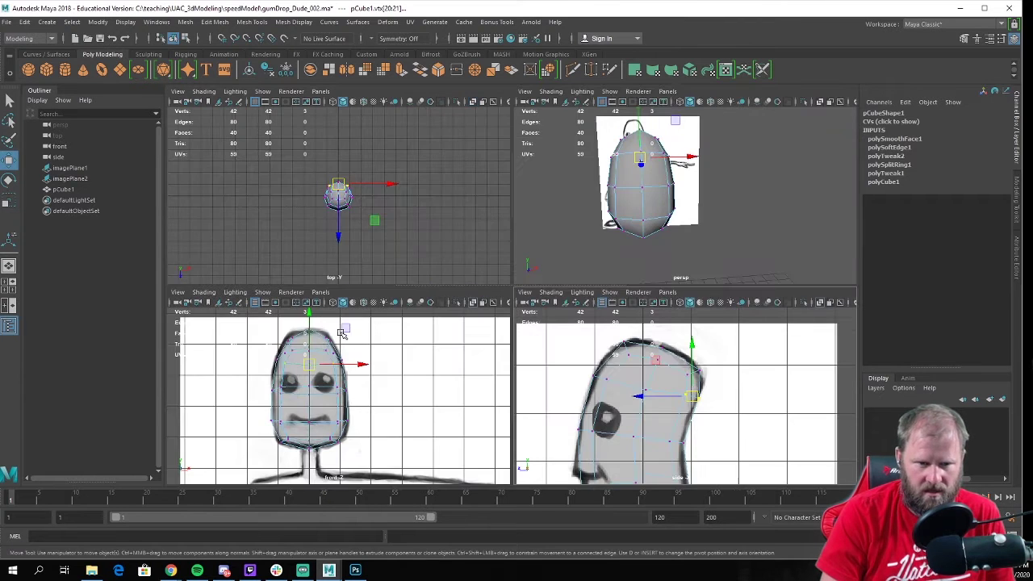
{"action": "key", "text": "space"}
{"action": "middle_click_drag", "start_coordinate": [466, 373], "coordinate": [466, 352], "text": "alt"}
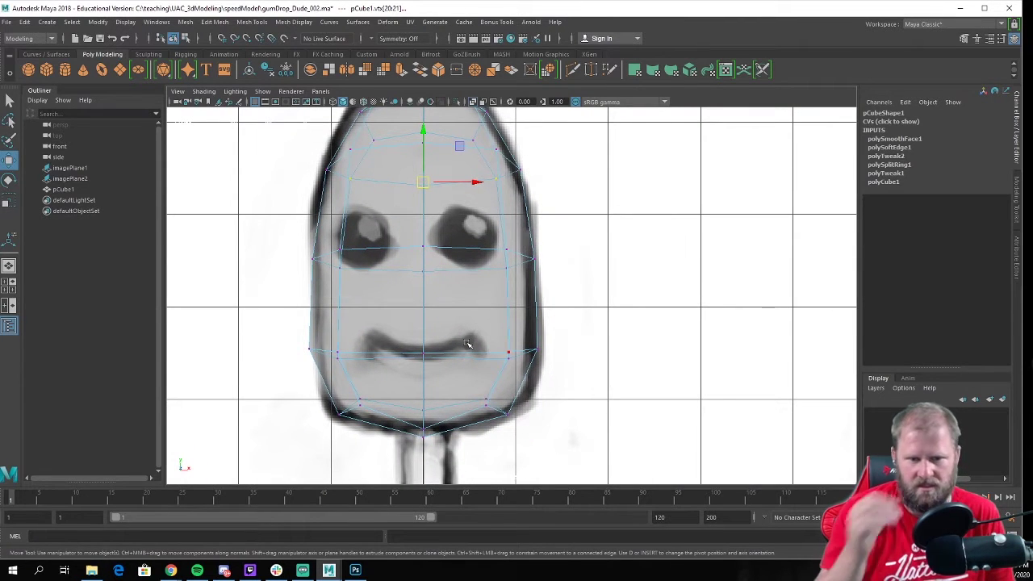
{"action": "left_click_drag", "start_coordinate": [531, 443], "coordinate": [461, 372]}
{"action": "left_click_drag", "start_coordinate": [498, 405], "coordinate": [509, 404]}
{"action": "middle_click_drag", "start_coordinate": [616, 237], "coordinate": [600, 291], "text": "alt"}
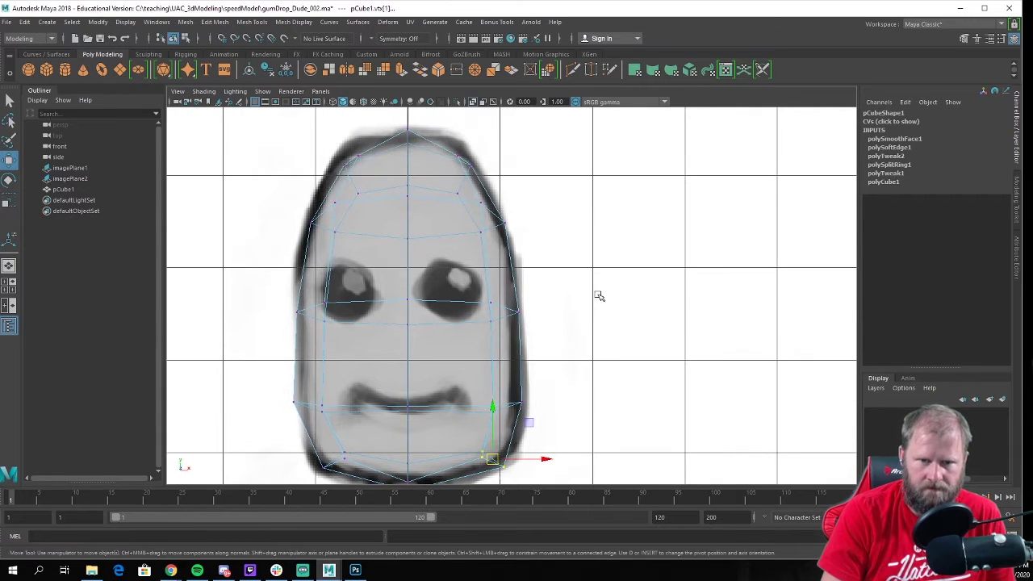
Lower the head's top centre vertices to flatten the peak, and raise all the upper head vertices slightly to the drawn outline
{"action": "left_click_drag", "start_coordinate": [385, 113], "coordinate": [428, 157]}
{"action": "middle_click_drag", "start_coordinate": [428, 157], "coordinate": [429, 198], "text": "alt"}
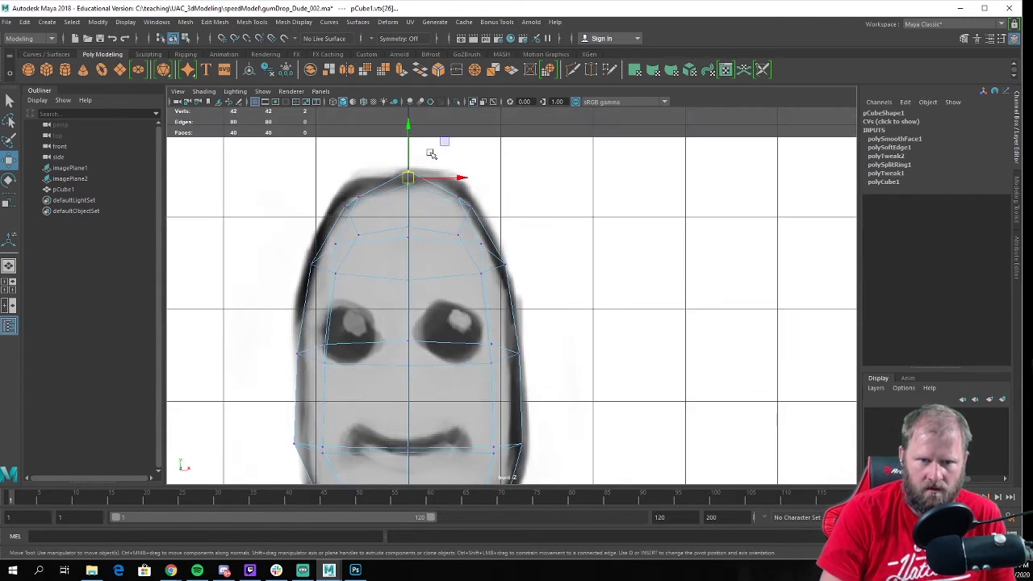
{"action": "left_click_drag", "start_coordinate": [407, 119], "coordinate": [407, 131]}
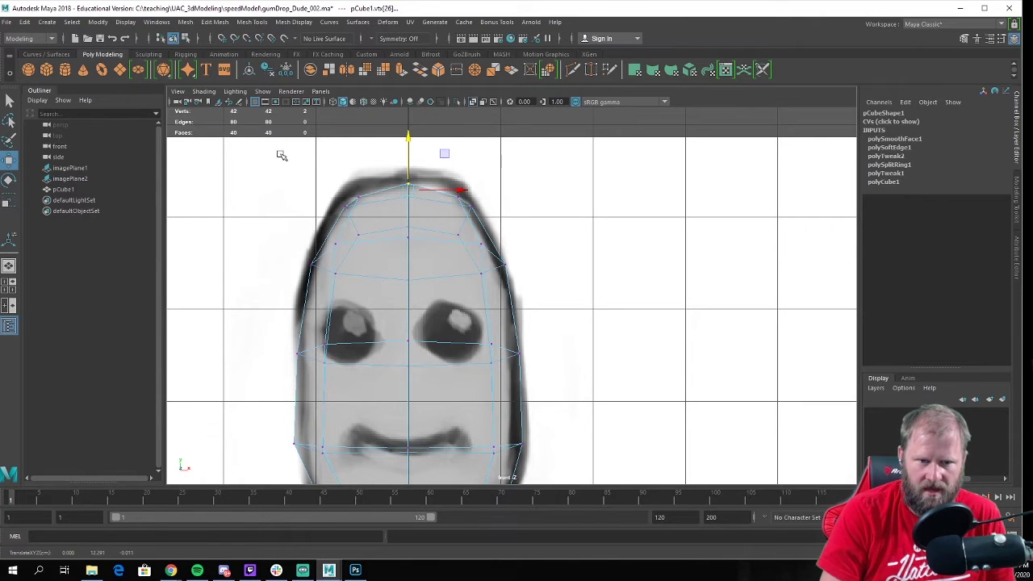
{"action": "left_click_drag", "start_coordinate": [279, 154], "coordinate": [523, 300]}
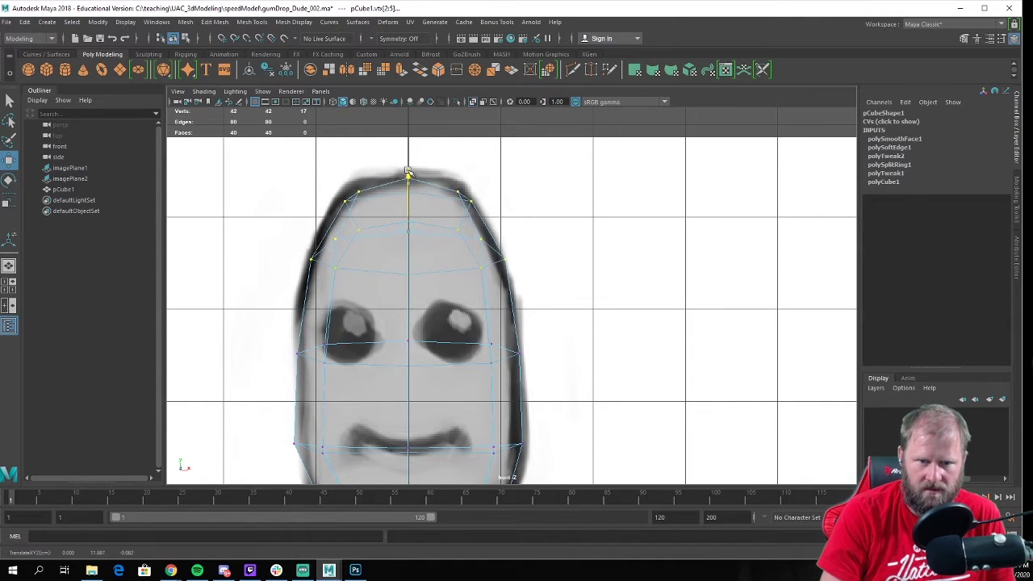
Return to object mode in the perspective view and examine the head's shape from several angles against both reference drawings
{"action": "key", "text": "space"}
{"action": "key", "text": "space"}
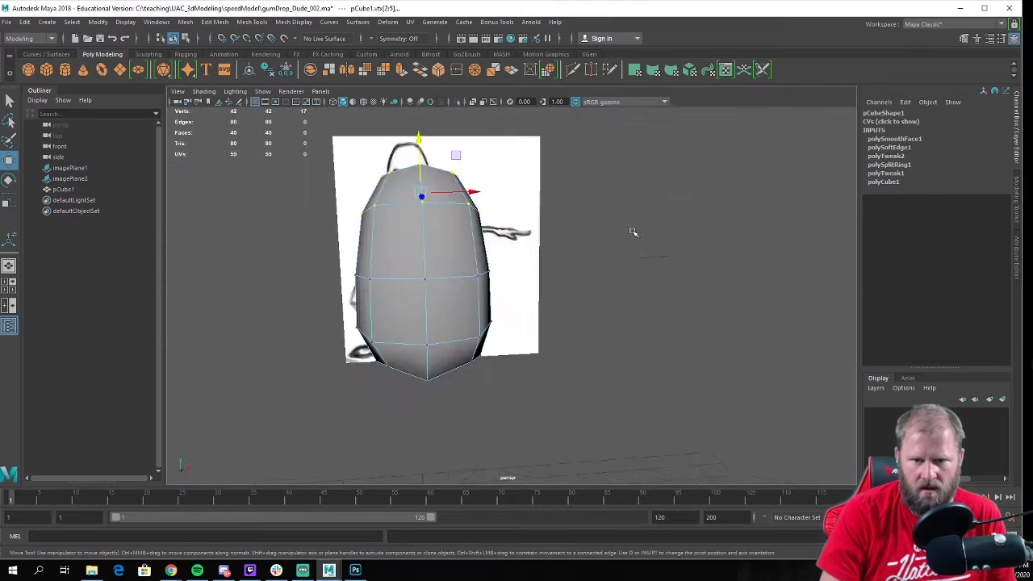
{"action": "left_click_drag", "start_coordinate": [634, 231], "coordinate": [588, 237], "text": "alt"}
{"action": "right_click_drag", "start_coordinate": [588, 233], "coordinate": [658, 200]}
{"action": "left_click", "coordinate": [766, 251]}
{"action": "left_click_drag", "start_coordinate": [766, 251], "coordinate": [488, 254], "text": "alt"}
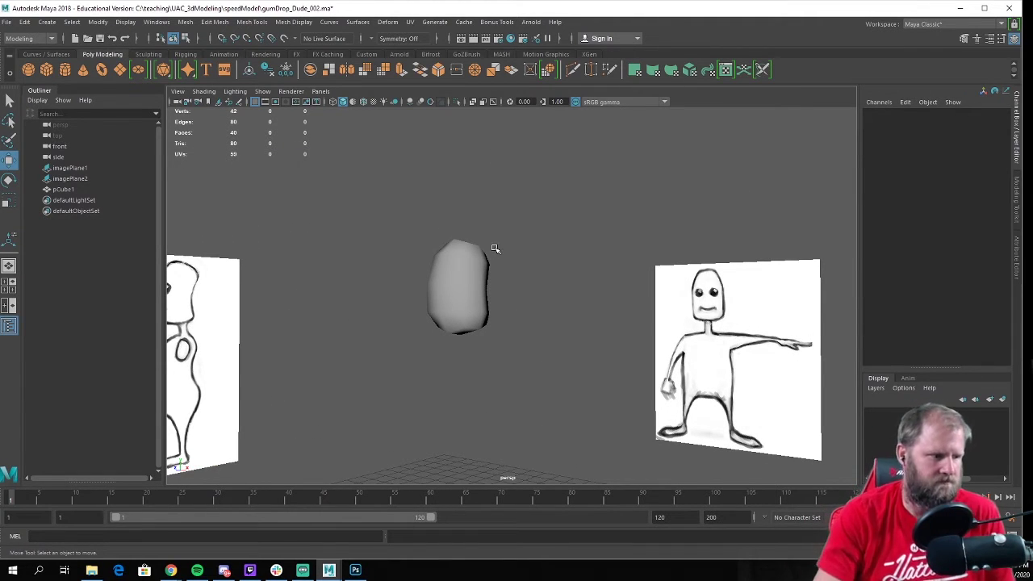
{"action": "left_click_drag", "start_coordinate": [477, 300], "coordinate": [504, 312], "text": "alt"}
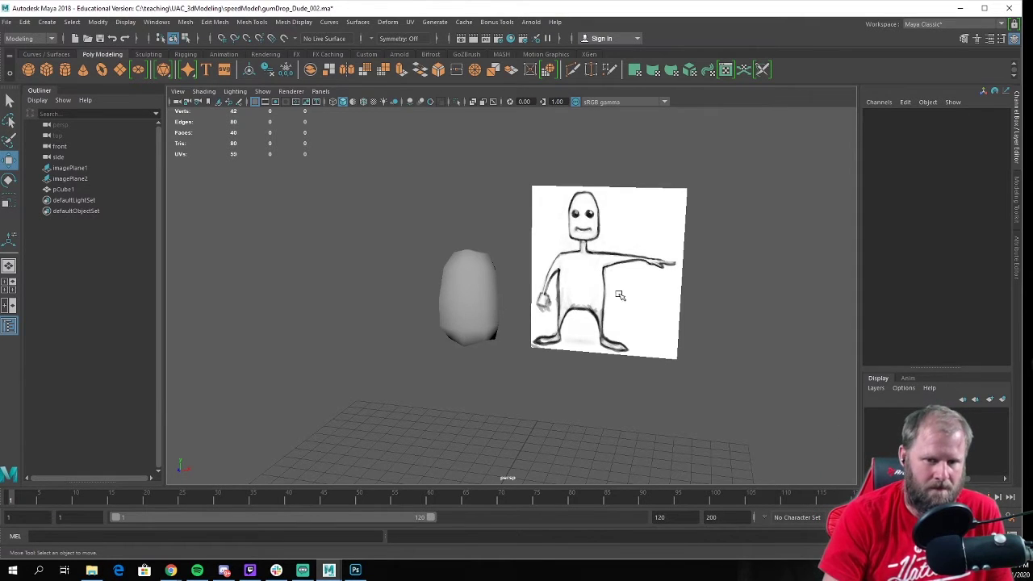
{"action": "left_click_drag", "start_coordinate": [619, 296], "coordinate": [537, 293], "text": "alt"}
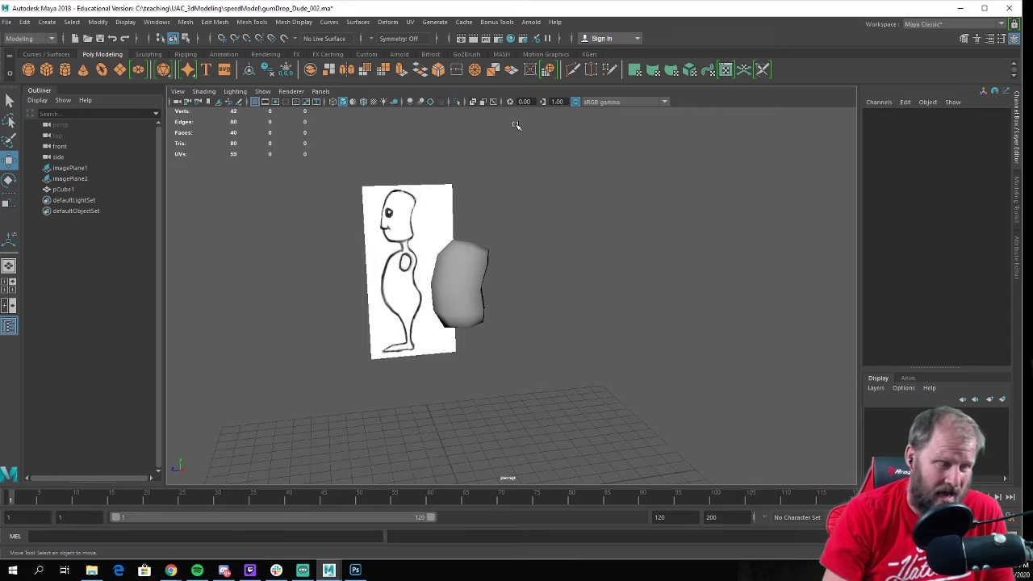
{"action": "left_click", "coordinate": [466, 242]}
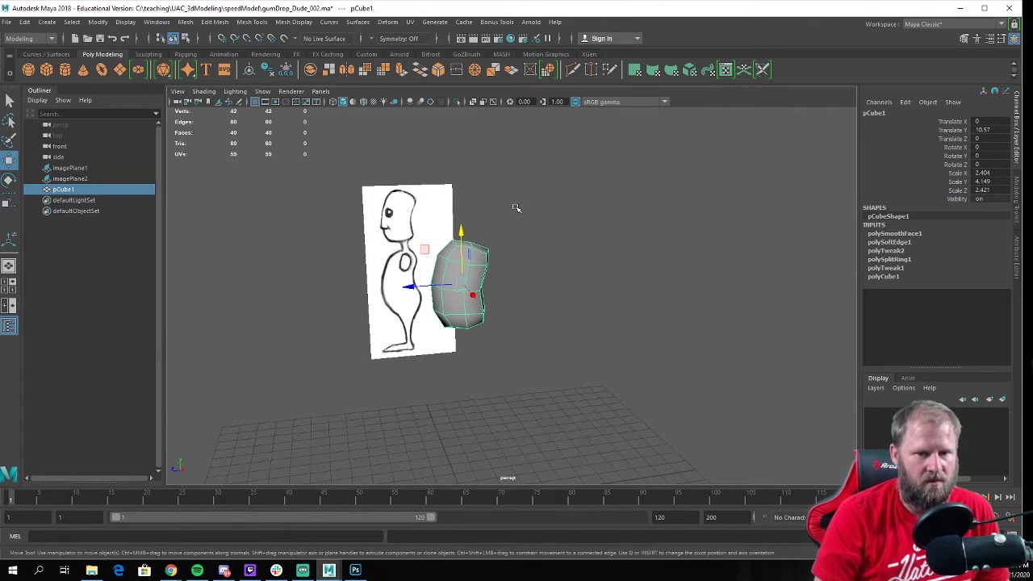
{"action": "left_click_drag", "start_coordinate": [516, 208], "coordinate": [555, 223], "text": "alt"}
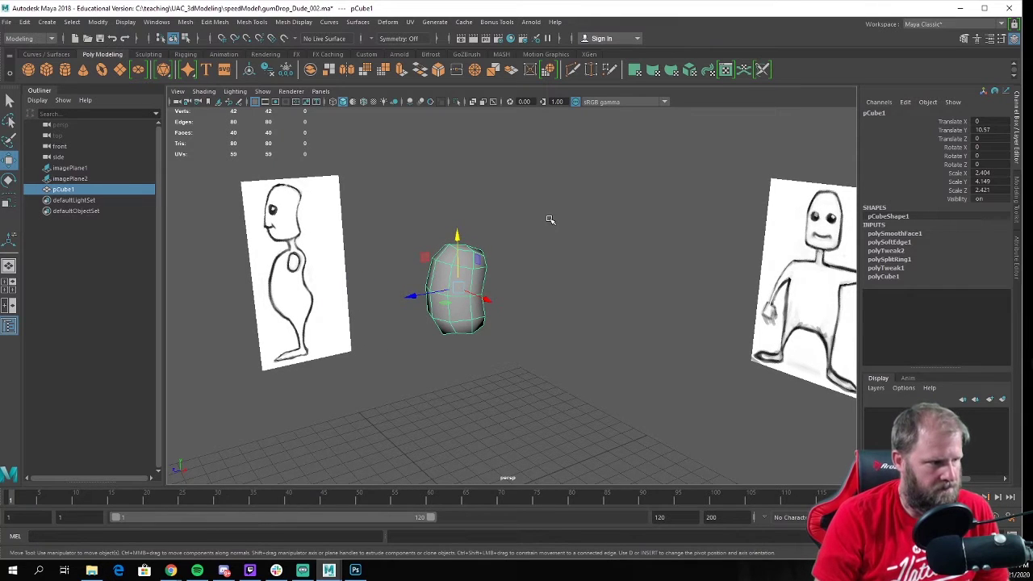
{"action": "left_click", "coordinate": [546, 223]}
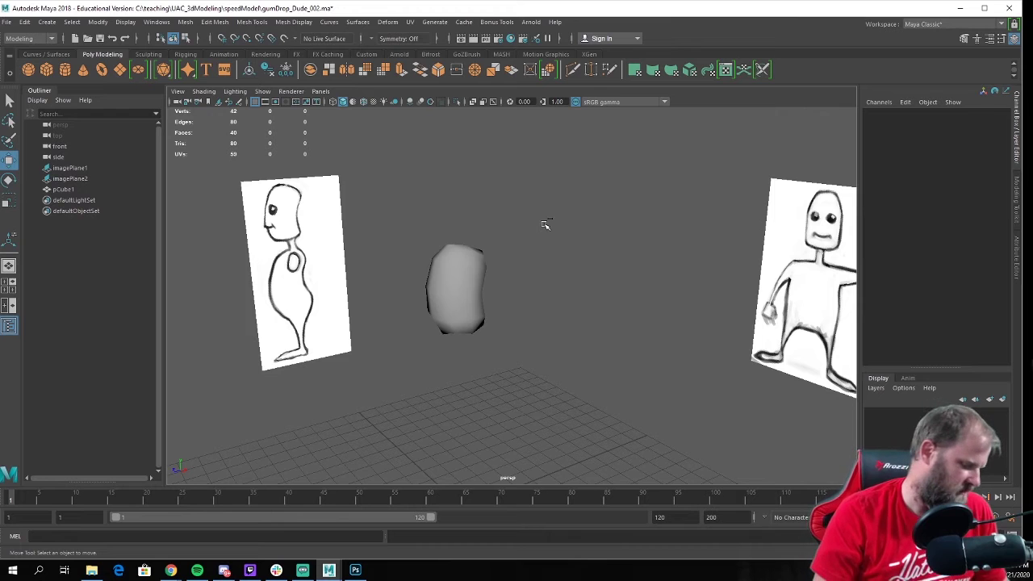
Save the scene, and save it again as a new version named gumDrop_Dude_003.ma
{"action": "key", "text": "ctrl+s"}
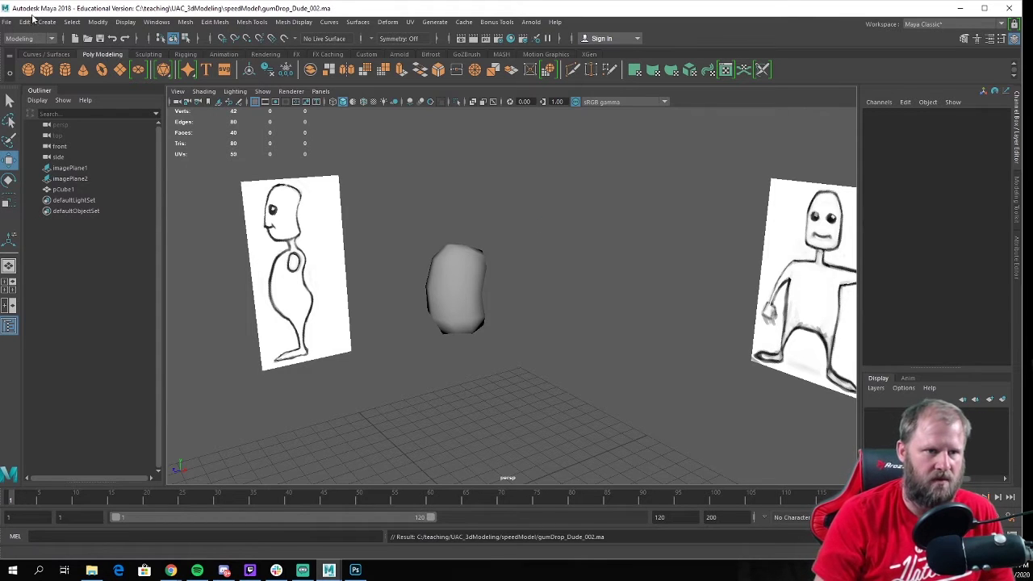
{"action": "left_click", "coordinate": [6, 22]}
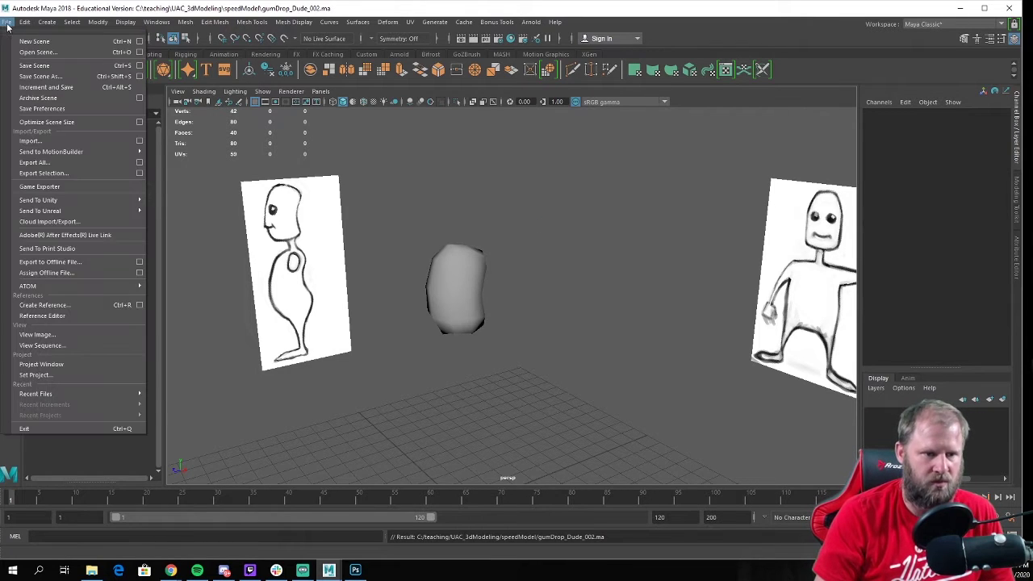
{"action": "left_click", "coordinate": [101, 78]}
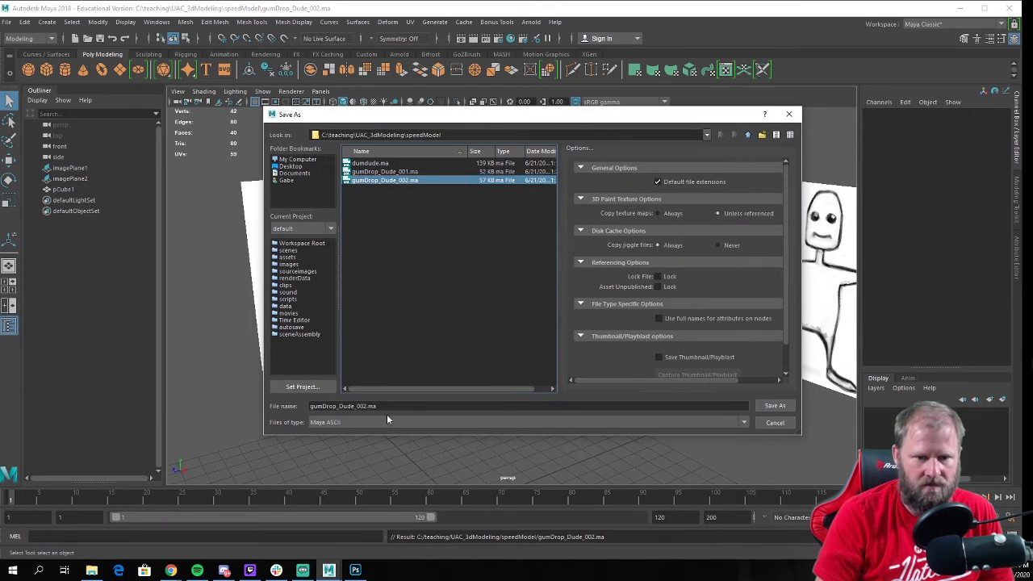
{"action": "left_click", "coordinate": [387, 407]}
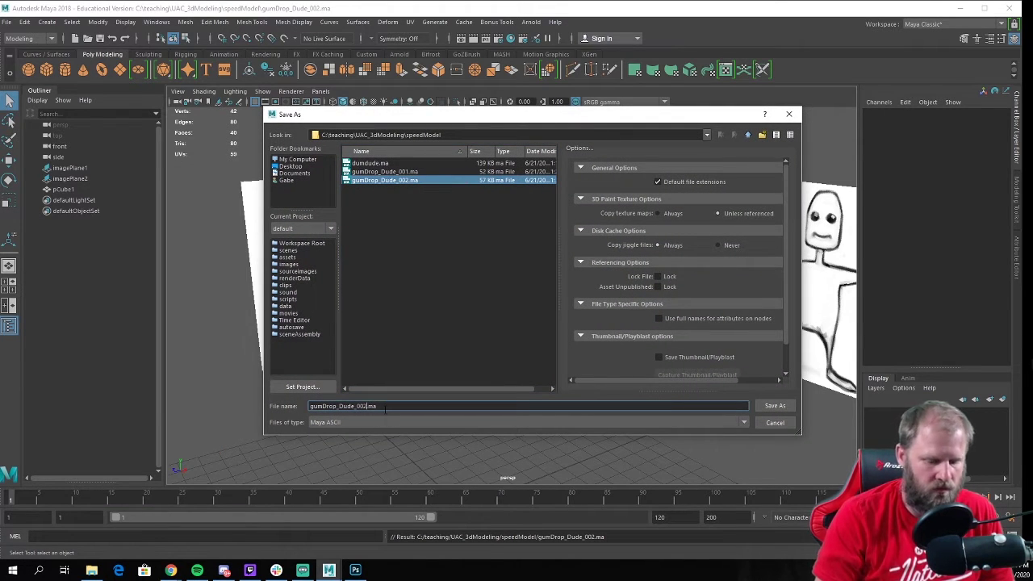
{"action": "key", "text": "BackSpace"}
{"action": "type", "text": "3"}
{"action": "key", "text": "Return"}
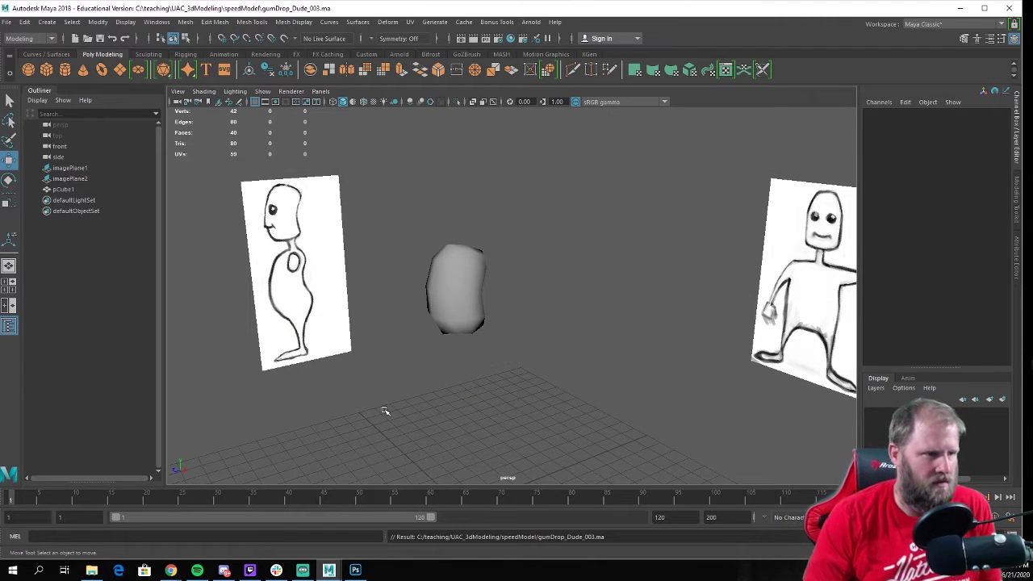
Duplicate the head, pCube1, and move the copy straight down to 5 in Y as the start of the torso
{"action": "left_click_drag", "start_coordinate": [419, 226], "coordinate": [472, 288], "text": "alt"}
{"action": "left_click", "coordinate": [473, 288]}
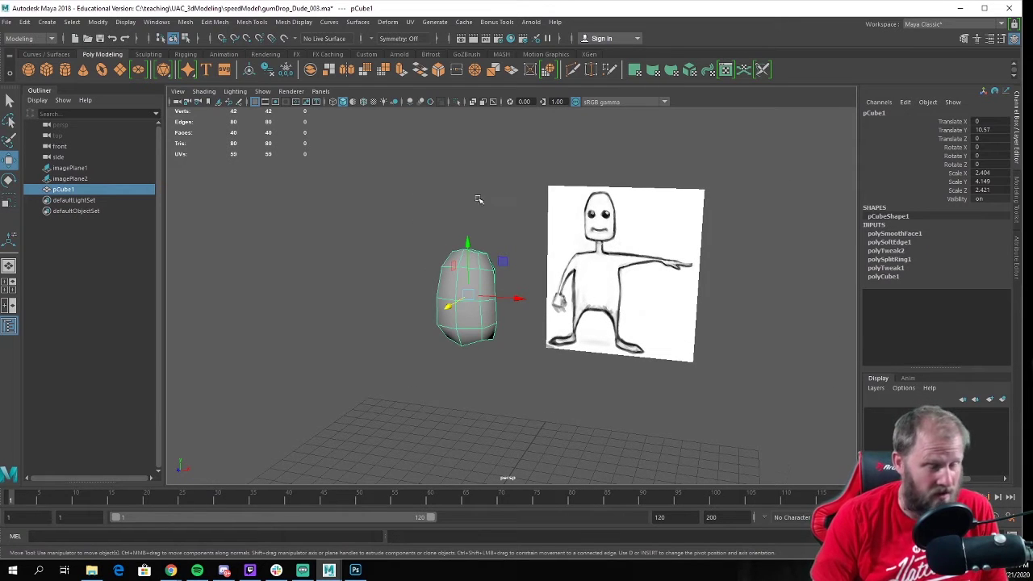
{"action": "left_click_drag", "start_coordinate": [478, 200], "coordinate": [458, 211], "text": "alt"}
{"action": "key", "text": "ctrl+d"}
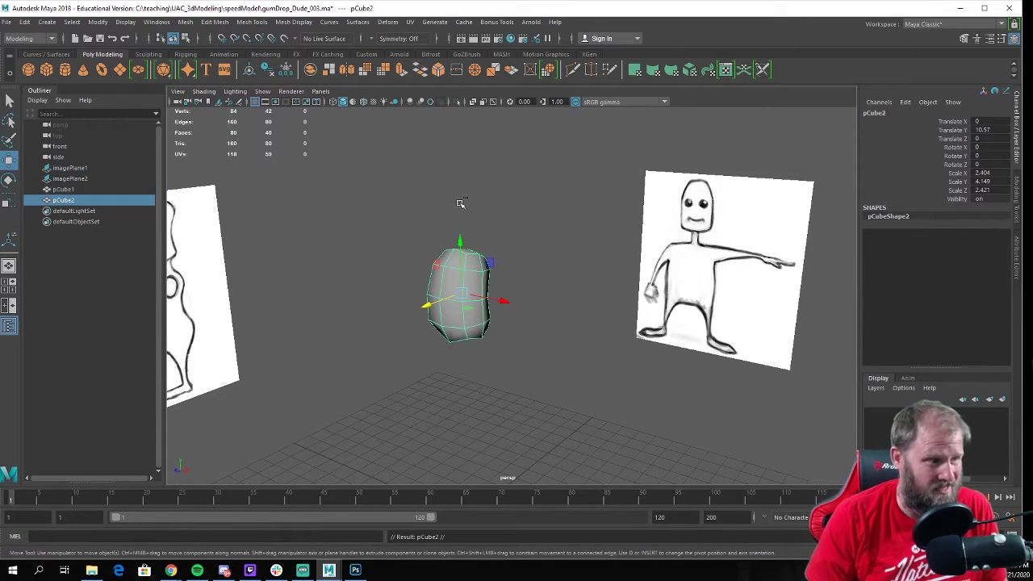
{"action": "left_click_drag", "start_coordinate": [457, 240], "coordinate": [434, 377]}
In the front view, raise the torso copy to 5.562 in Y and scale it to 3.633 in X and 5.209 in Y
{"action": "key", "text": "space"}
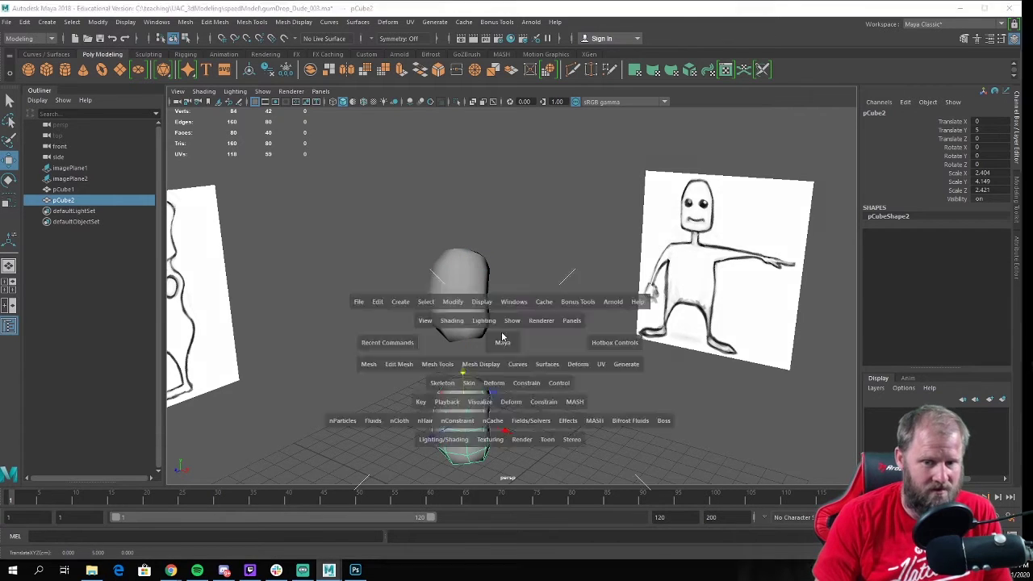
{"action": "key", "text": "space"}
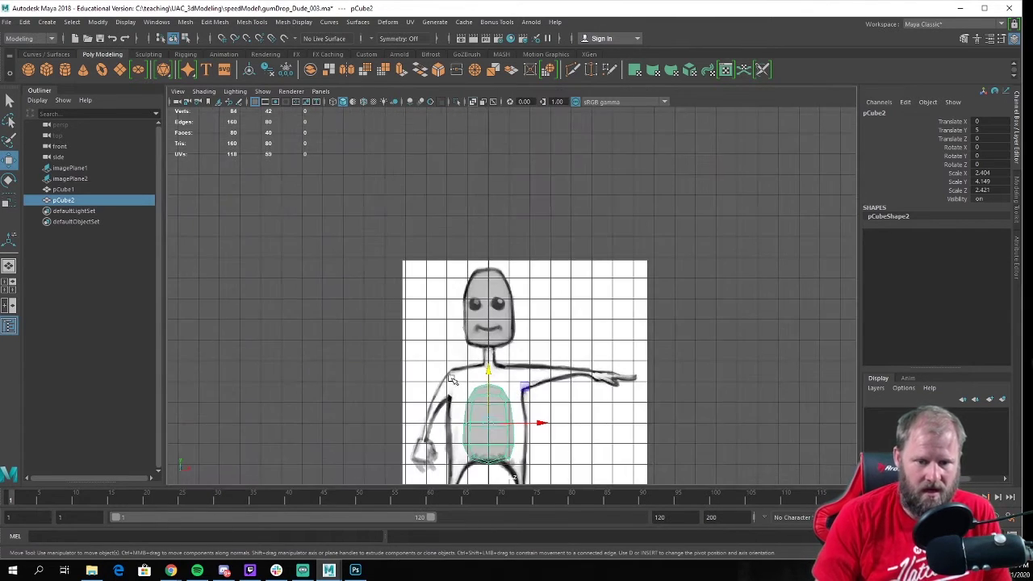
{"action": "scroll", "coordinate": [416, 287], "scroll_direction": "up", "scroll_amount": 3}
{"action": "mouse_move", "coordinate": [427, 273]}
{"action": "left_mouse_down"}
{"action": "mouse_move", "coordinate": [426, 247]}
{"action": "mouse_move", "coordinate": [425, 257]}
{"action": "left_mouse_up"}
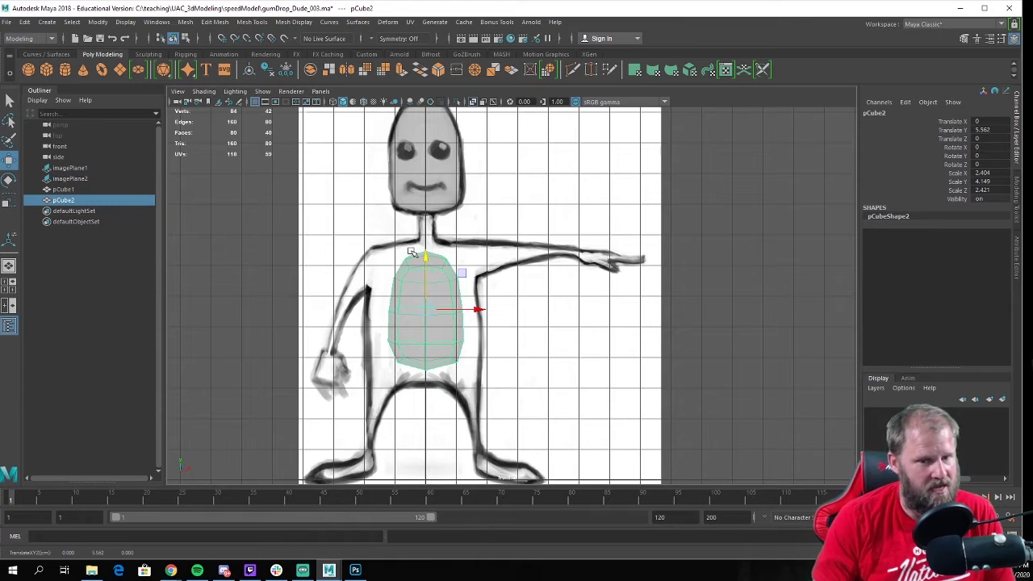
{"action": "key", "text": "e"}
{"action": "key", "text": "r"}
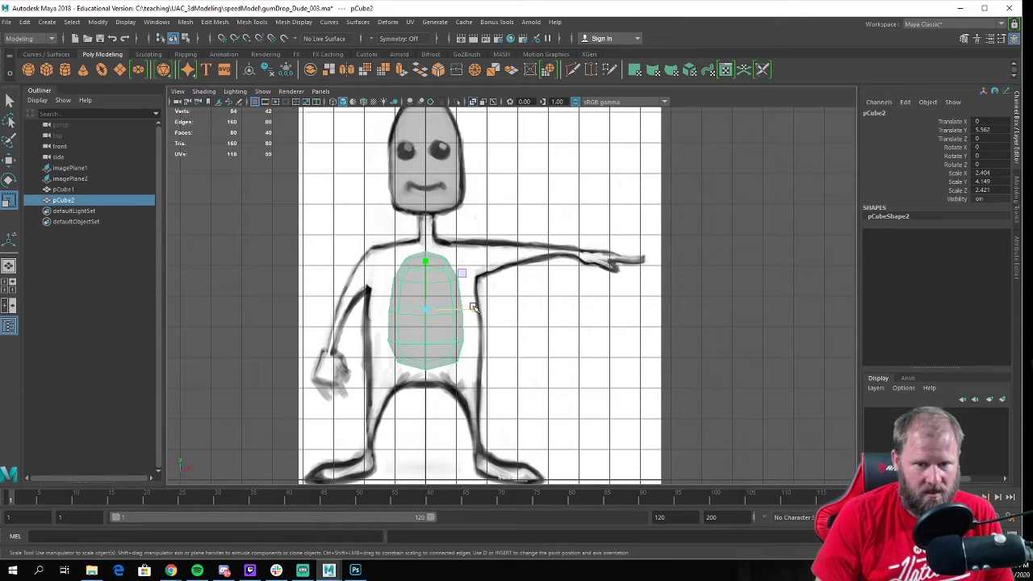
{"action": "left_click_drag", "start_coordinate": [472, 308], "coordinate": [498, 307]}
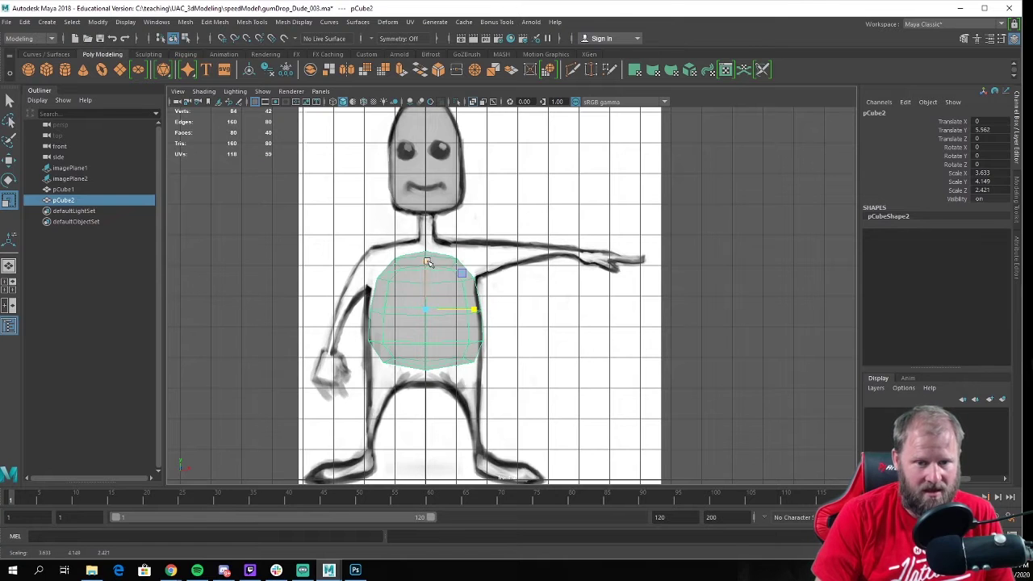
{"action": "left_click_drag", "start_coordinate": [429, 263], "coordinate": [436, 250]}
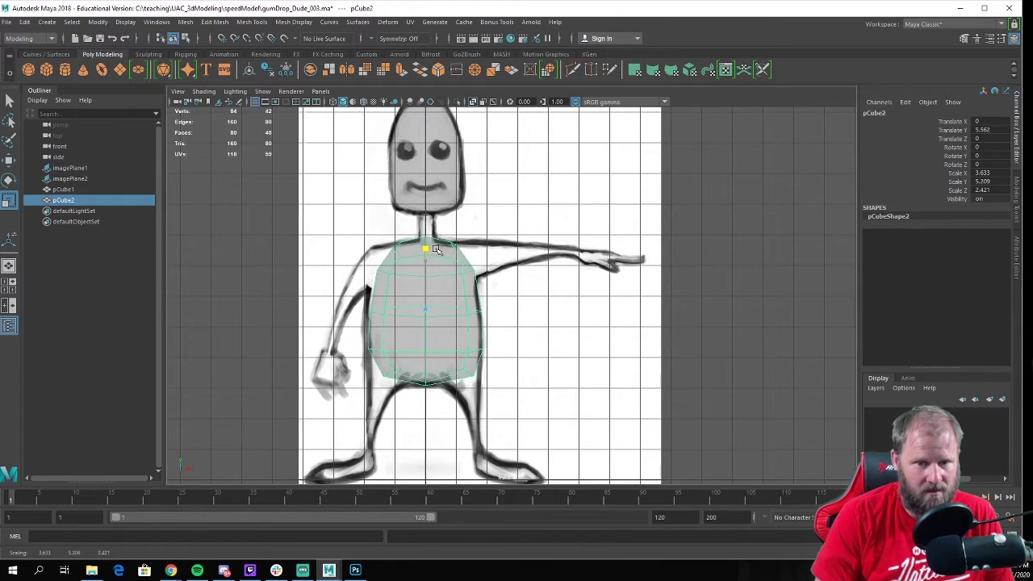
In the side view, move the torso's bottom rear corner vertices down and back toward the drawn body outline
{"action": "key", "text": "space"}
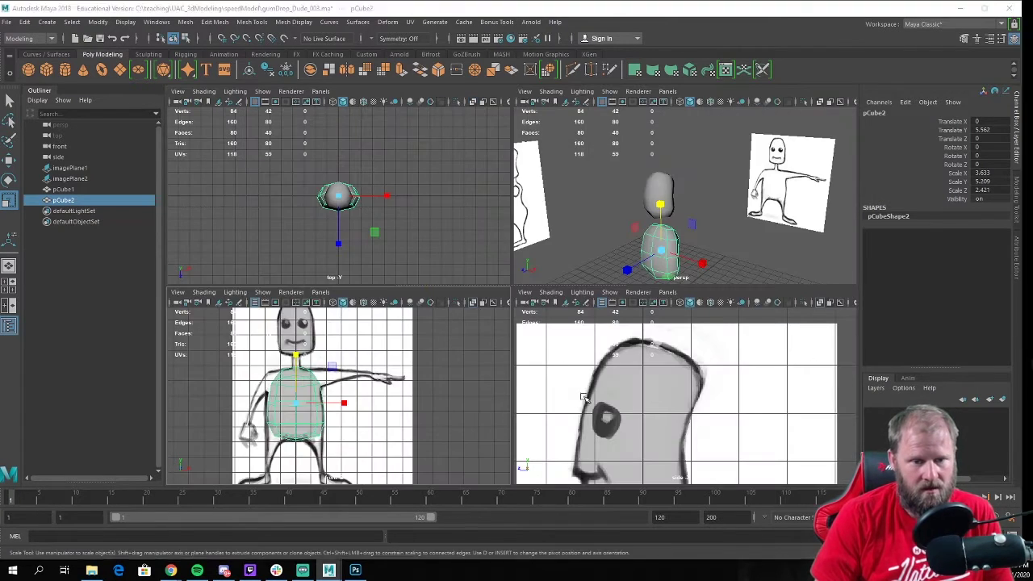
{"action": "key", "text": "space"}
{"action": "scroll", "coordinate": [539, 330], "scroll_direction": "down", "scroll_amount": 6}
{"action": "scroll", "coordinate": [454, 358], "scroll_direction": "up", "scroll_amount": 3}
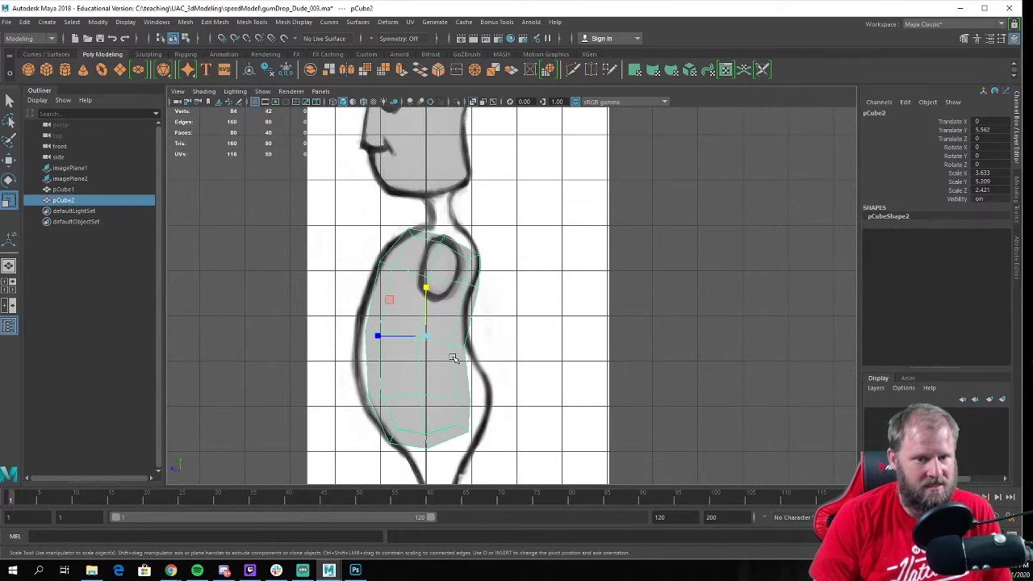
{"action": "scroll", "coordinate": [459, 327], "scroll_direction": "up", "scroll_amount": 3}
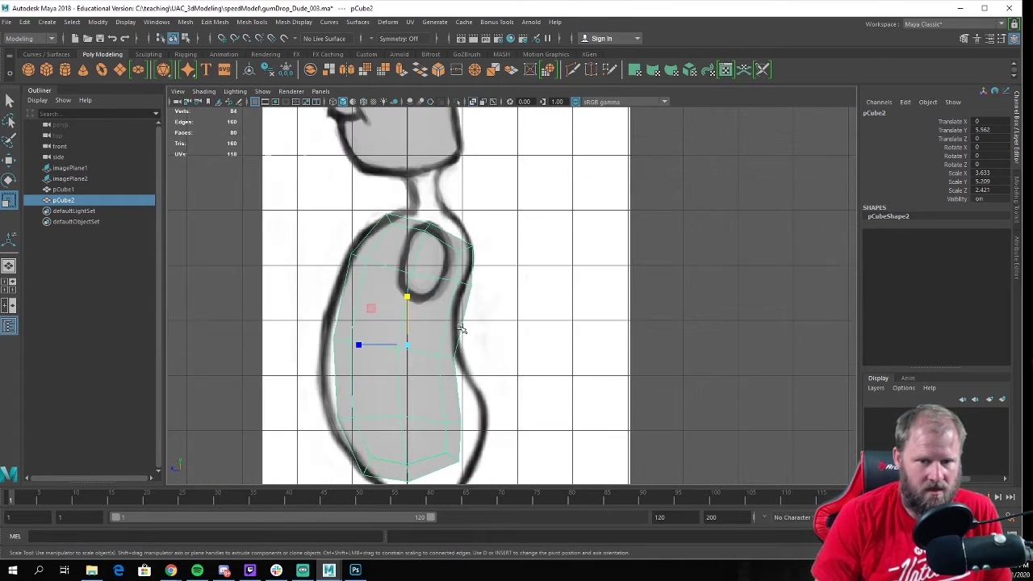
{"action": "middle_click_drag", "start_coordinate": [426, 377], "coordinate": [427, 319], "text": "alt"}
{"action": "scroll", "coordinate": [427, 319], "scroll_direction": "up", "scroll_amount": 1}
{"action": "key", "text": "e"}
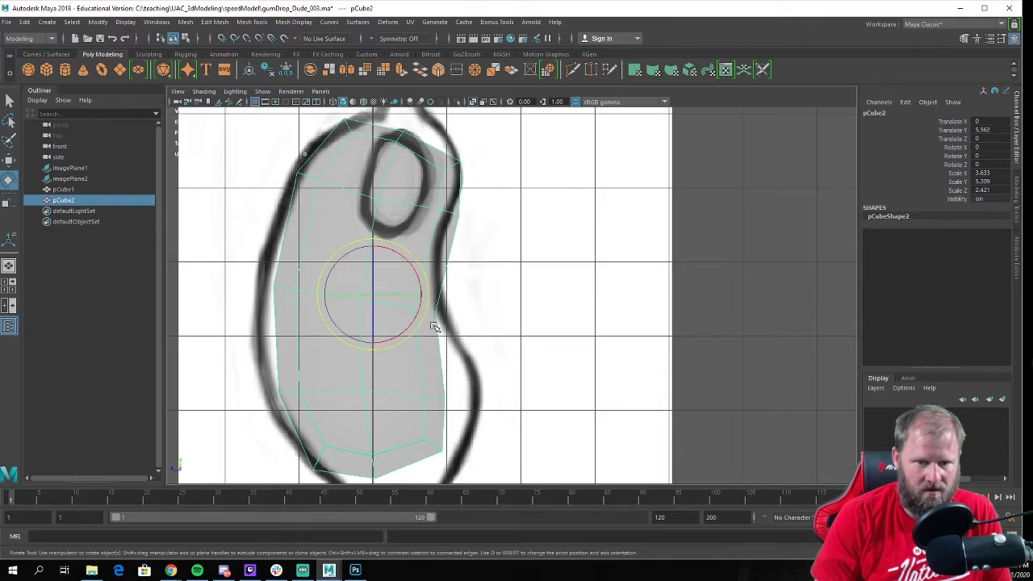
{"action": "key", "text": "w"}
{"action": "right_click_drag", "start_coordinate": [408, 329], "coordinate": [337, 321]}
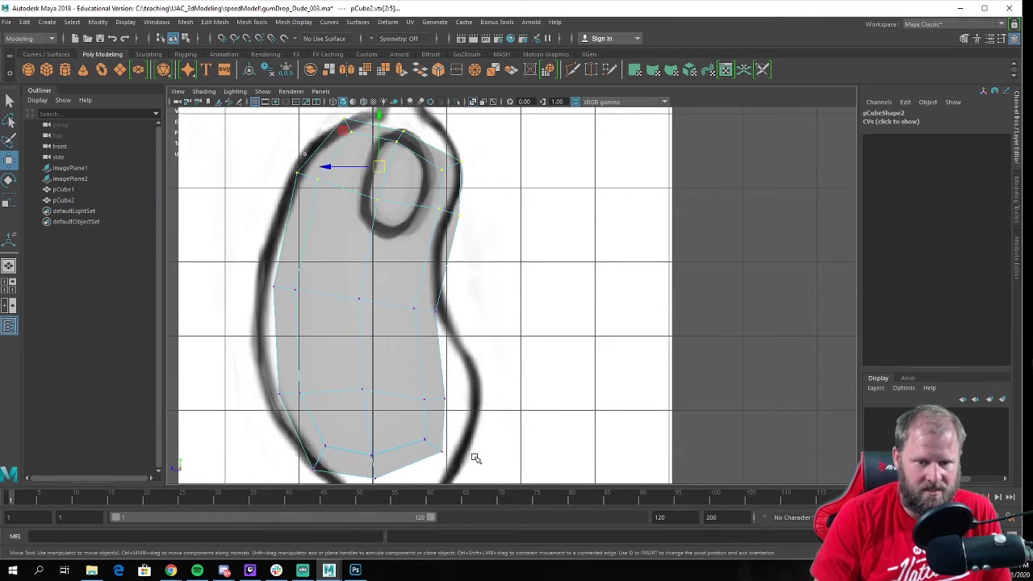
{"action": "left_click_drag", "start_coordinate": [476, 457], "coordinate": [404, 426]}
{"action": "middle_click_drag", "start_coordinate": [403, 421], "coordinate": [424, 435]}
Move the torso's rear hip and lower-back vertices onto the curve of the side drawing
{"action": "left_click_drag", "start_coordinate": [412, 355], "coordinate": [458, 417]}
{"action": "middle_click_drag", "start_coordinate": [428, 399], "coordinate": [462, 389]}
{"action": "left_click_drag", "start_coordinate": [461, 389], "coordinate": [460, 384]}
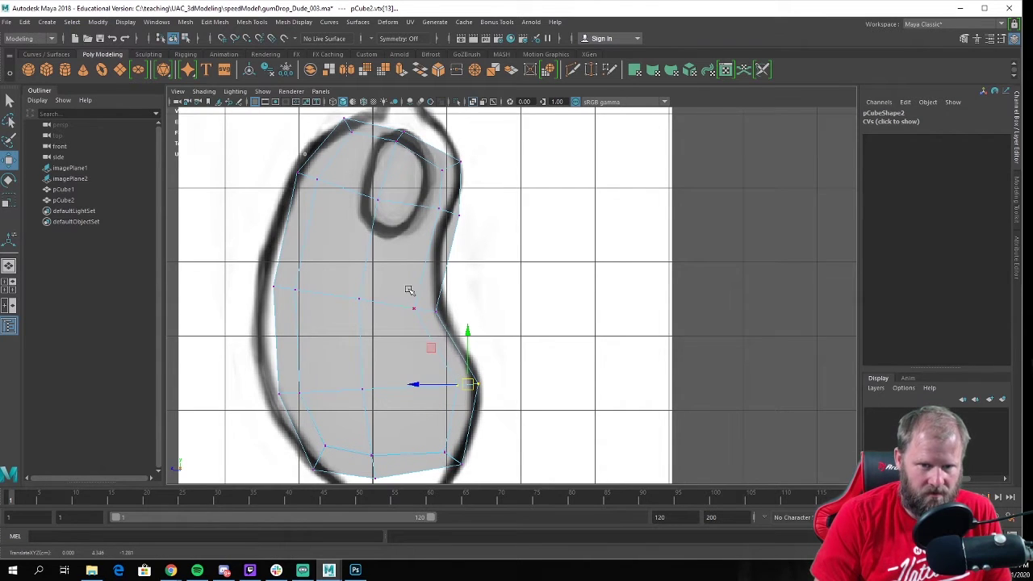
{"action": "left_click_drag", "start_coordinate": [408, 288], "coordinate": [432, 304]}
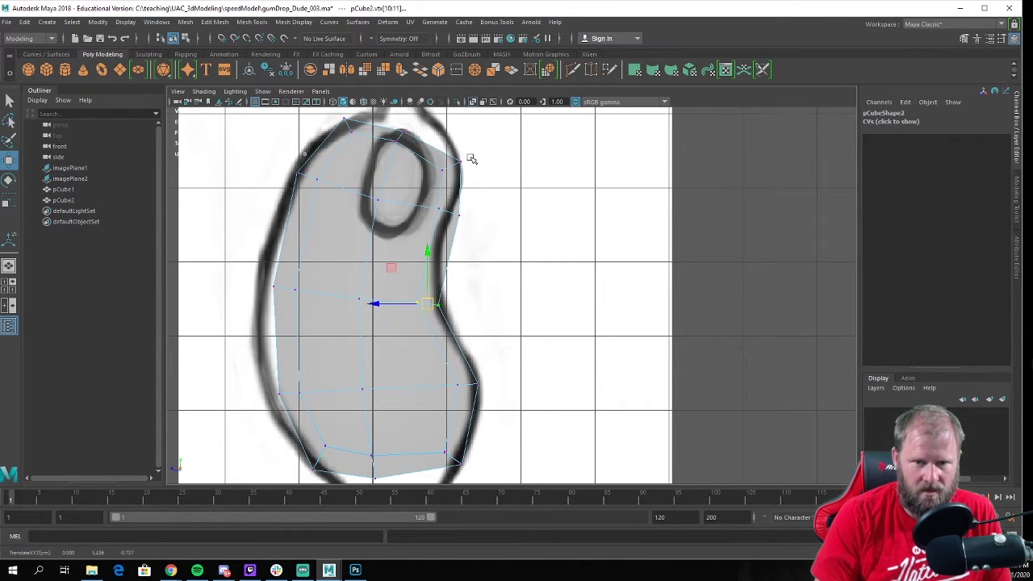
Move the torso's upper-back, shoulder and top centre vertices to match the side drawing below the neck
{"action": "middle_click_drag", "start_coordinate": [476, 177], "coordinate": [484, 266], "text": "alt"}
{"action": "left_click_drag", "start_coordinate": [477, 317], "coordinate": [442, 298]}
{"action": "left_click_drag", "start_coordinate": [489, 272], "coordinate": [455, 223]}
{"action": "mouse_move", "coordinate": [392, 205]}
{"action": "left_mouse_down"}
{"action": "mouse_move", "coordinate": [421, 242]}
{"action": "mouse_move", "coordinate": [397, 213]}
{"action": "mouse_move", "coordinate": [409, 215]}
{"action": "left_mouse_up"}
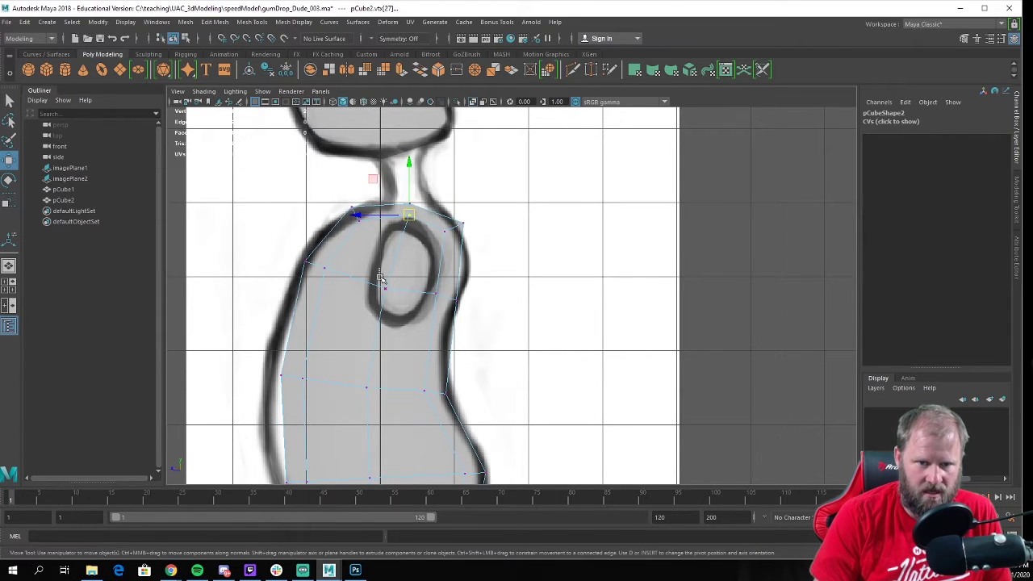
In the side view, lower the torso's two shoulder side vertices toward the bottom of the drawn arm oval
{"action": "left_click_drag", "start_coordinate": [377, 276], "coordinate": [391, 316]}
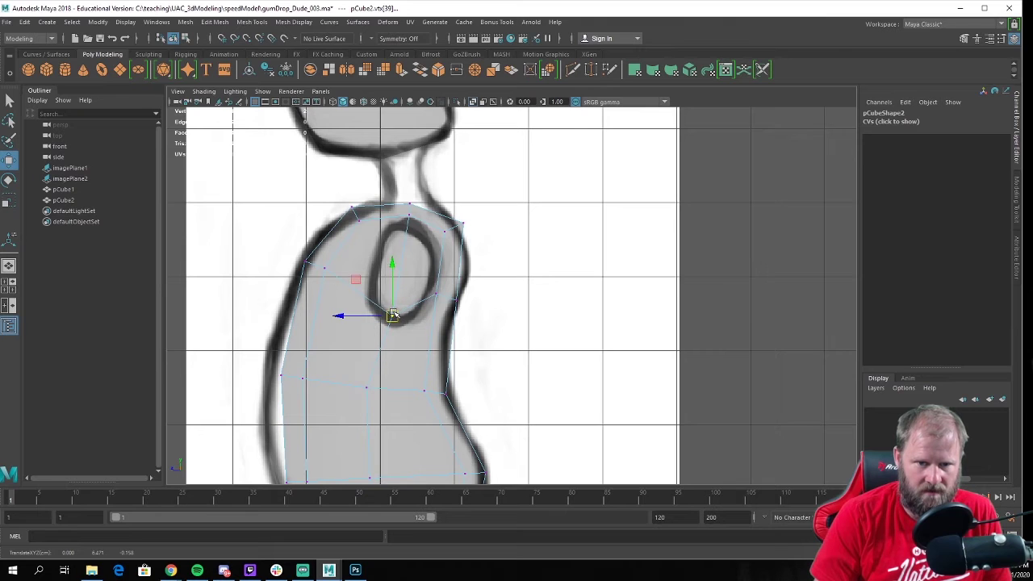
{"action": "left_click_drag", "start_coordinate": [430, 288], "coordinate": [407, 328]}
{"action": "left_click_drag", "start_coordinate": [393, 315], "coordinate": [392, 316]}
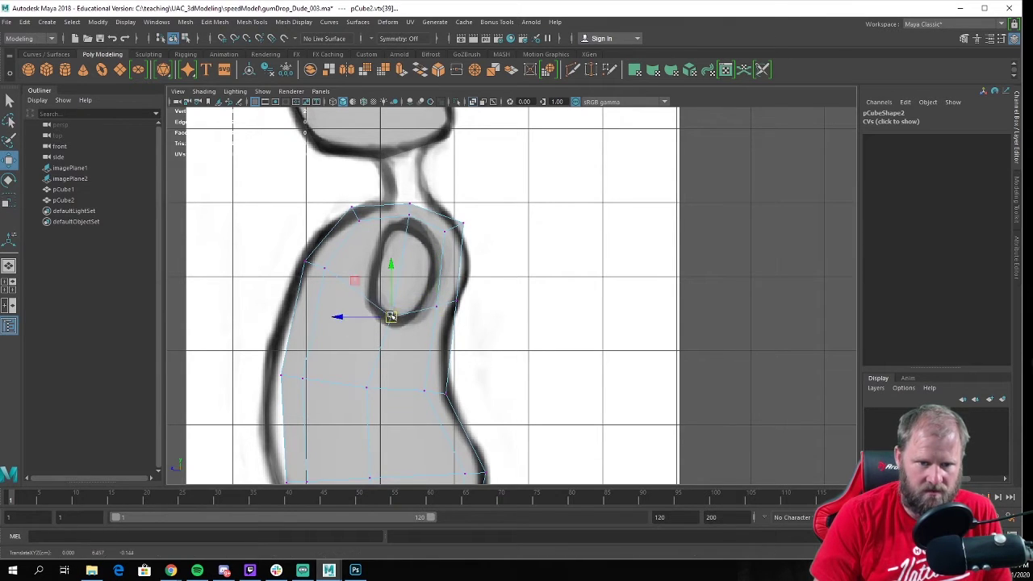
Move the torso's upper and middle vertices on the belly side outward onto the curve of the side drawing
{"action": "left_click_drag", "start_coordinate": [273, 237], "coordinate": [337, 288]}
{"action": "left_click_drag", "start_coordinate": [314, 265], "coordinate": [310, 265]}
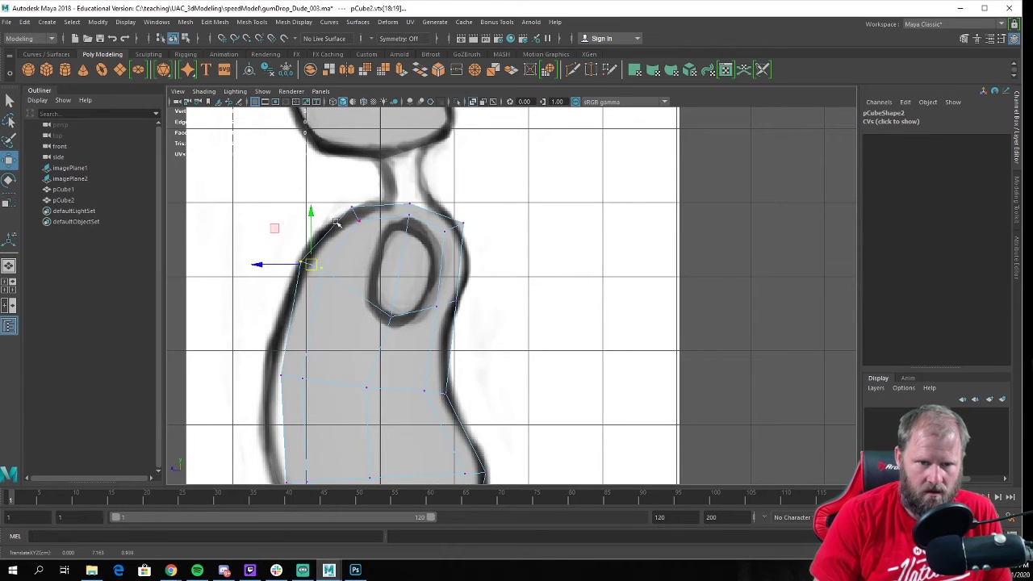
{"action": "left_click_drag", "start_coordinate": [332, 184], "coordinate": [364, 214]}
{"action": "middle_click_drag", "start_coordinate": [386, 278], "coordinate": [413, 190], "text": "alt"}
{"action": "scroll", "coordinate": [331, 272], "scroll_direction": "up", "scroll_amount": 1}
{"action": "left_click_drag", "start_coordinate": [264, 258], "coordinate": [349, 323]}
{"action": "left_click_drag", "start_coordinate": [296, 287], "coordinate": [276, 286]}
{"action": "middle_click_drag", "start_coordinate": [336, 340], "coordinate": [340, 277], "text": "alt"}
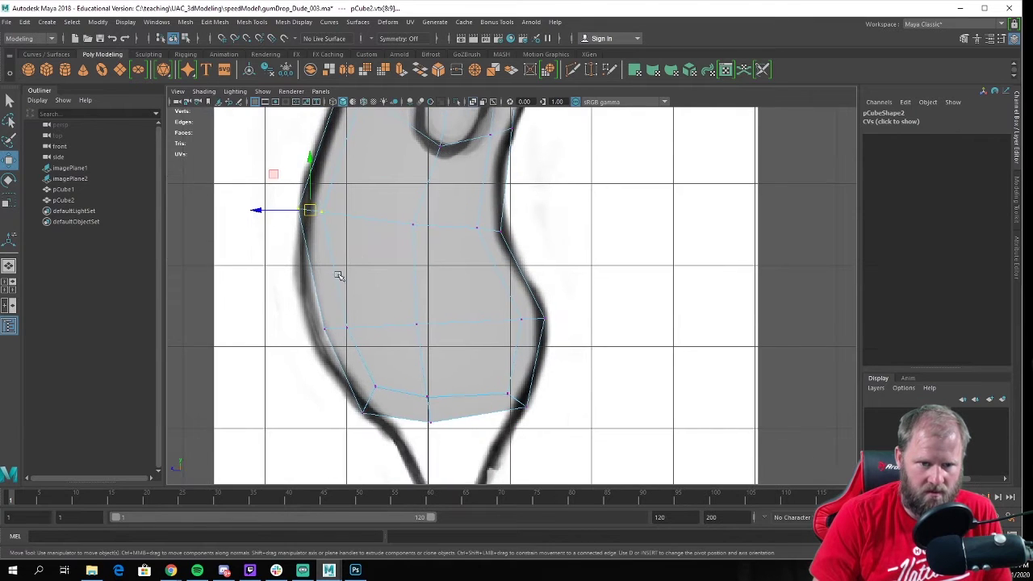
Adjust the torso's lower belly vertices and the central mid-height vertices to follow the side drawing
{"action": "left_click_drag", "start_coordinate": [300, 286], "coordinate": [317, 326]}
{"action": "left_click_drag", "start_coordinate": [409, 294], "coordinate": [438, 339]}
{"action": "left_click_drag", "start_coordinate": [396, 207], "coordinate": [429, 242]}
{"action": "left_click_drag", "start_coordinate": [411, 225], "coordinate": [414, 227]}
{"action": "middle_click_drag", "start_coordinate": [471, 229], "coordinate": [442, 299], "text": "alt"}
In the front view, move the hip and shoulder vertices on the positive X side of the torso toward the drawn body outline
{"action": "key", "text": "space"}
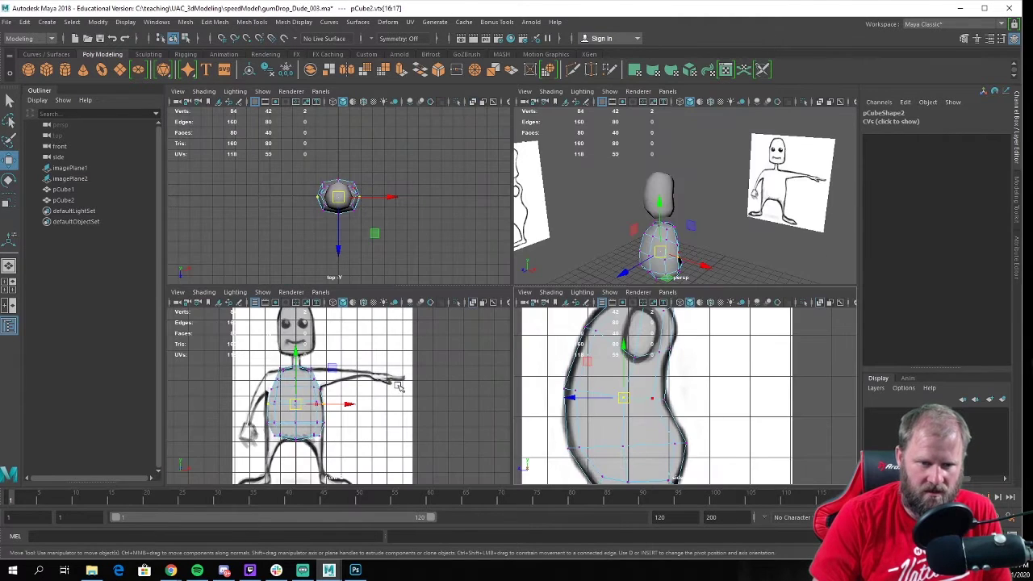
{"action": "key", "text": "space"}
{"action": "scroll", "coordinate": [379, 359], "scroll_direction": "up", "scroll_amount": 4}
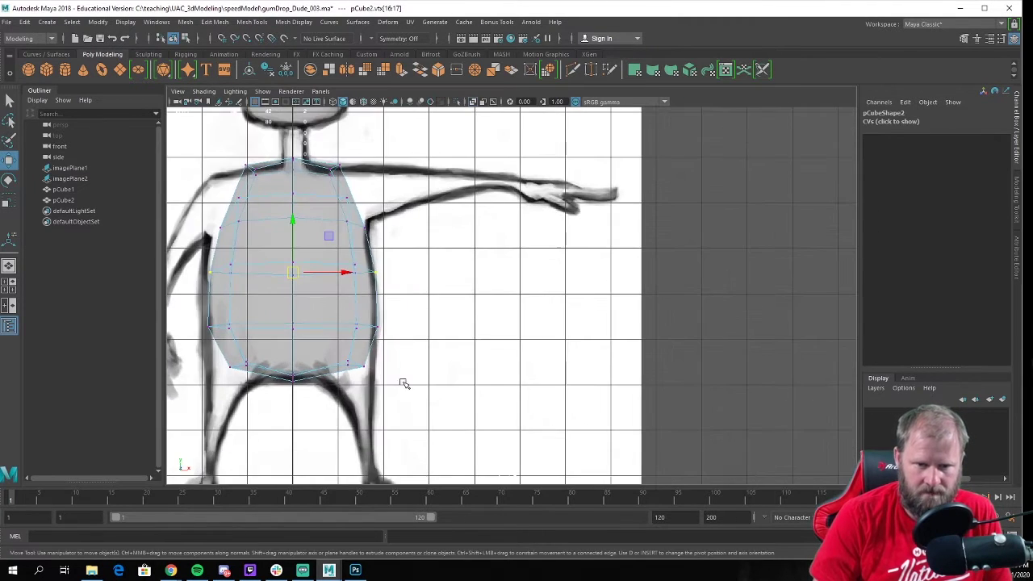
{"action": "left_click_drag", "start_coordinate": [376, 393], "coordinate": [321, 348]}
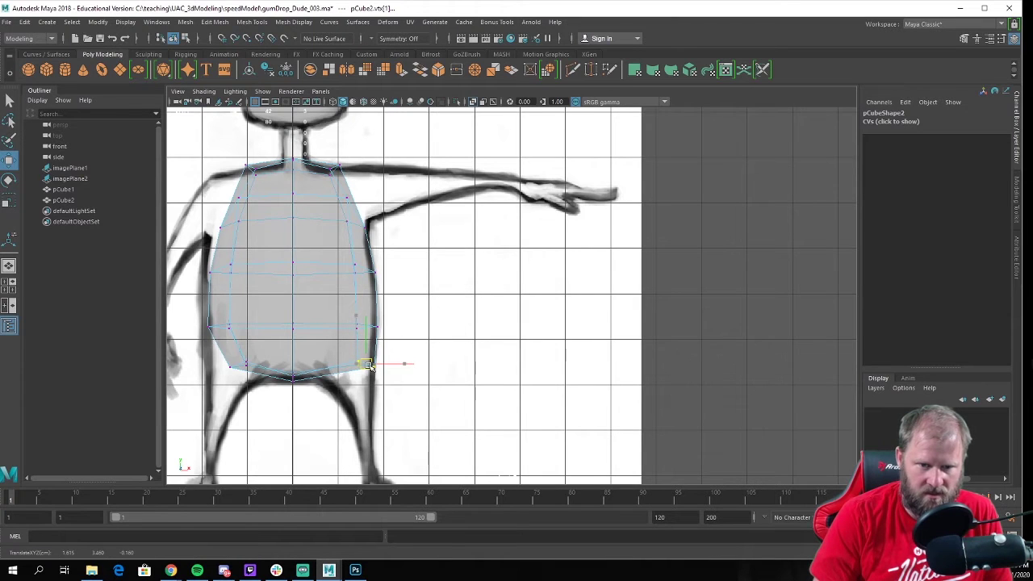
{"action": "middle_click_drag", "start_coordinate": [441, 336], "coordinate": [516, 445], "text": "alt"}
{"action": "left_click_drag", "start_coordinate": [467, 370], "coordinate": [423, 343]}
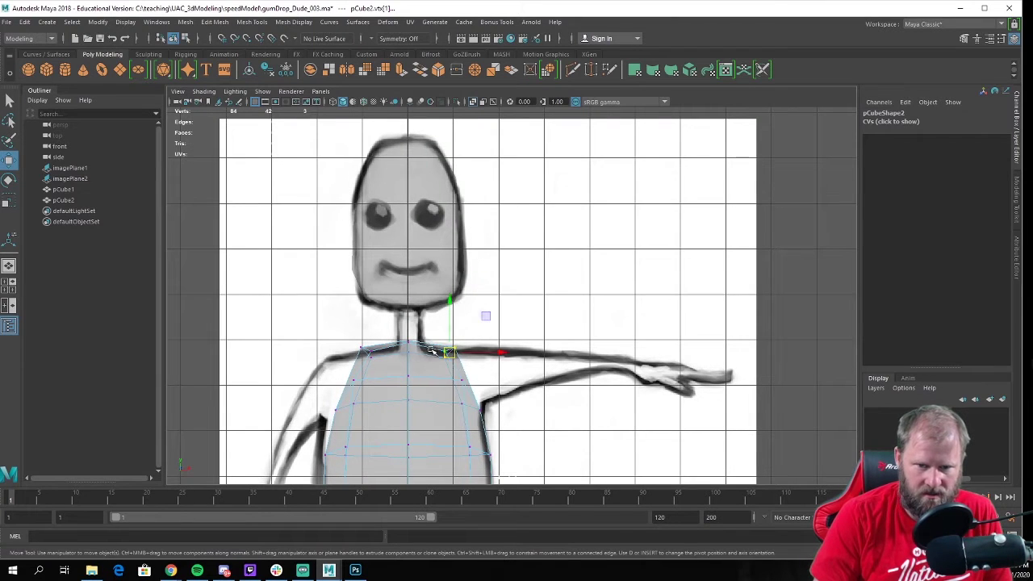
{"action": "scroll", "coordinate": [494, 381], "scroll_direction": "up", "scroll_amount": 2}
{"action": "middle_click_drag", "start_coordinate": [479, 384], "coordinate": [444, 338], "text": "alt"}
{"action": "left_click_drag", "start_coordinate": [452, 318], "coordinate": [461, 319]}
{"action": "left_click_drag", "start_coordinate": [388, 350], "coordinate": [457, 353]}
{"action": "middle_click_drag", "start_coordinate": [404, 385], "coordinate": [397, 226], "text": "alt"}
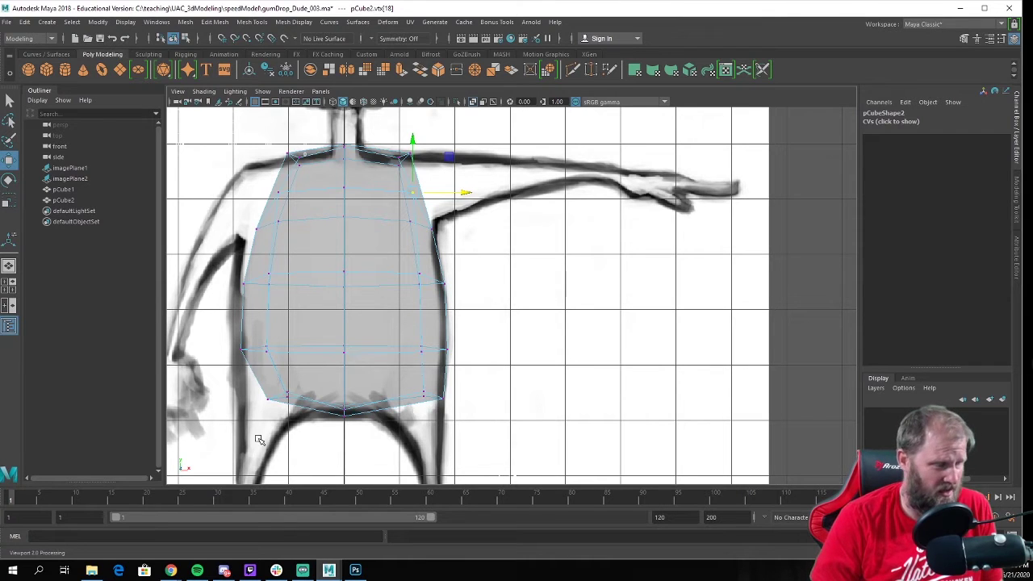
Delete all torso faces on the negative X side of the centre line
{"action": "right_click_drag", "start_coordinate": [366, 241], "coordinate": [366, 271]}
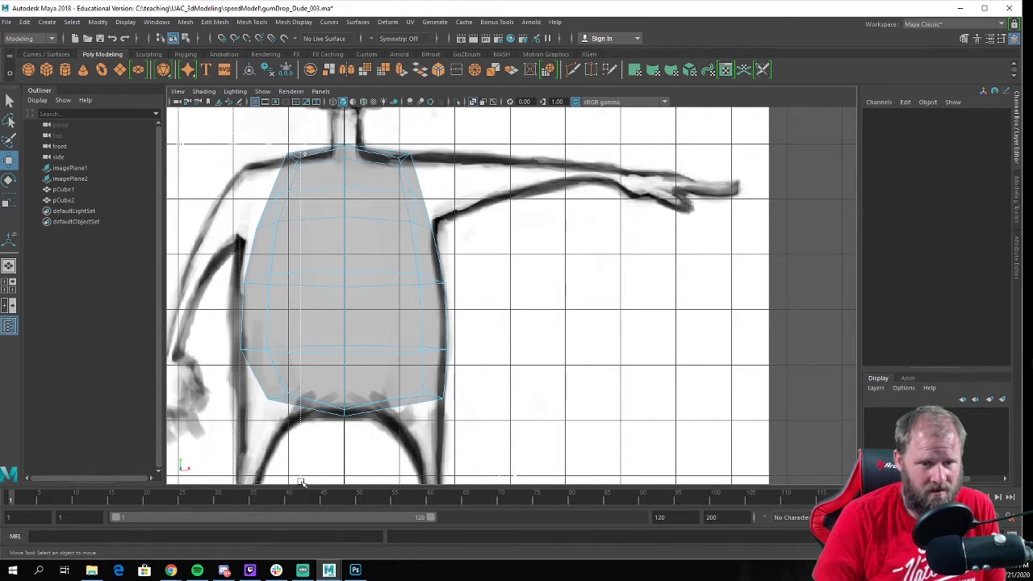
{"action": "left_click_drag", "start_coordinate": [300, 481], "coordinate": [294, 483]}
{"action": "key", "text": "Delete"}
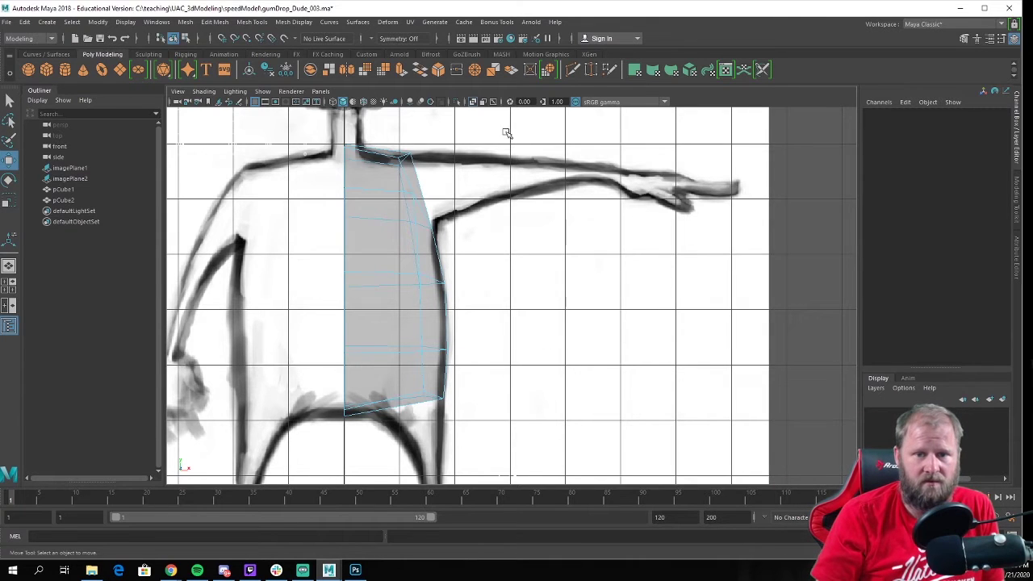
Return the half torso to object mode and examine its shape from several angles in the perspective view
{"action": "key", "text": "space"}
{"action": "key", "text": "space"}
{"action": "left_click_drag", "start_coordinate": [601, 222], "coordinate": [642, 229], "text": "alt"}
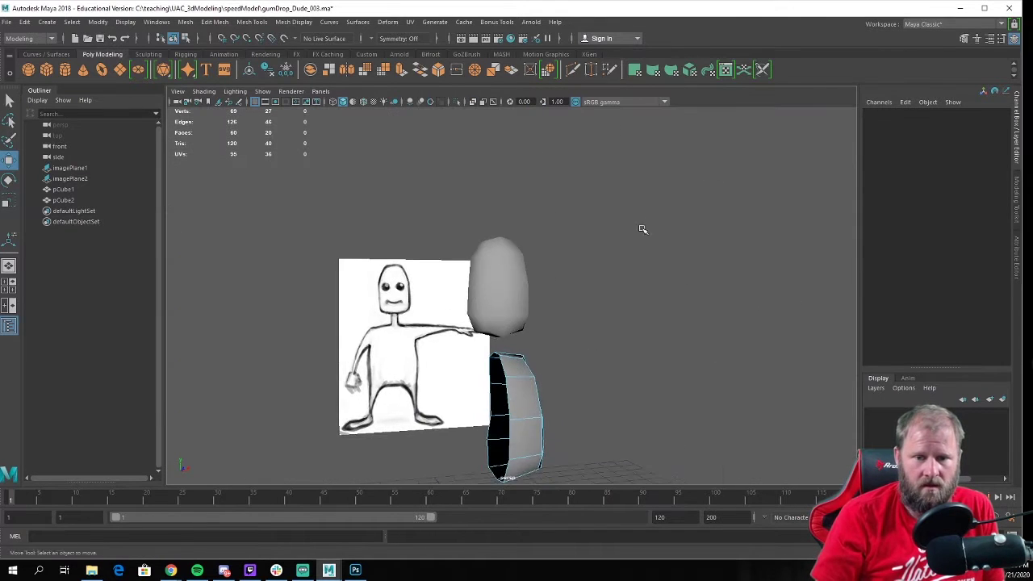
{"action": "scroll", "coordinate": [642, 229], "scroll_direction": "up", "scroll_amount": 4}
{"action": "middle_click_drag", "start_coordinate": [517, 364], "coordinate": [487, 250], "text": "alt"}
{"action": "right_click_drag", "start_coordinate": [471, 259], "coordinate": [561, 236]}
{"action": "left_click", "coordinate": [565, 280]}
{"action": "left_click_drag", "start_coordinate": [583, 322], "coordinate": [525, 374], "text": "alt"}
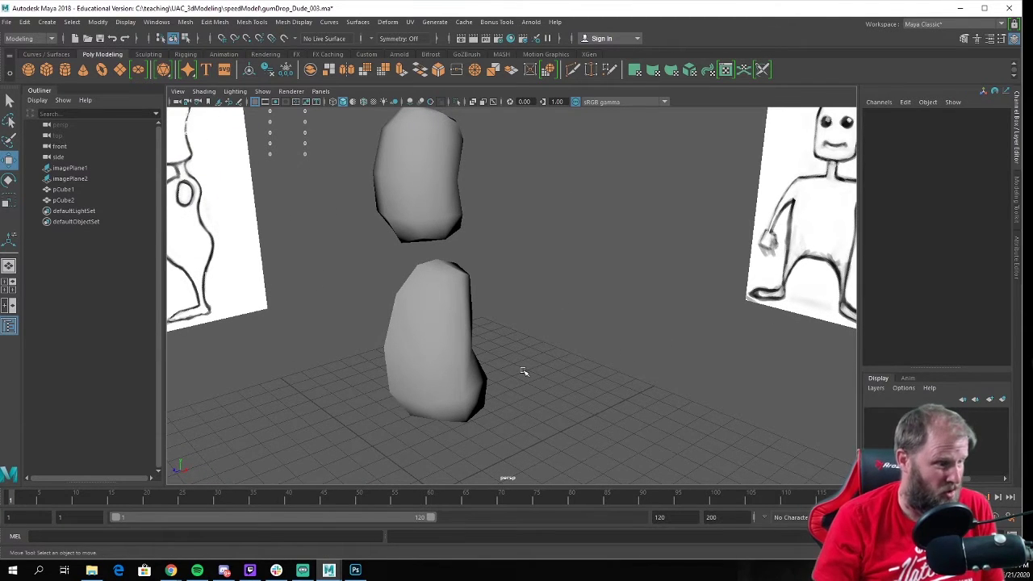
{"action": "left_click", "coordinate": [454, 356]}
{"action": "left_click_drag", "start_coordinate": [460, 310], "coordinate": [388, 296], "text": "alt"}
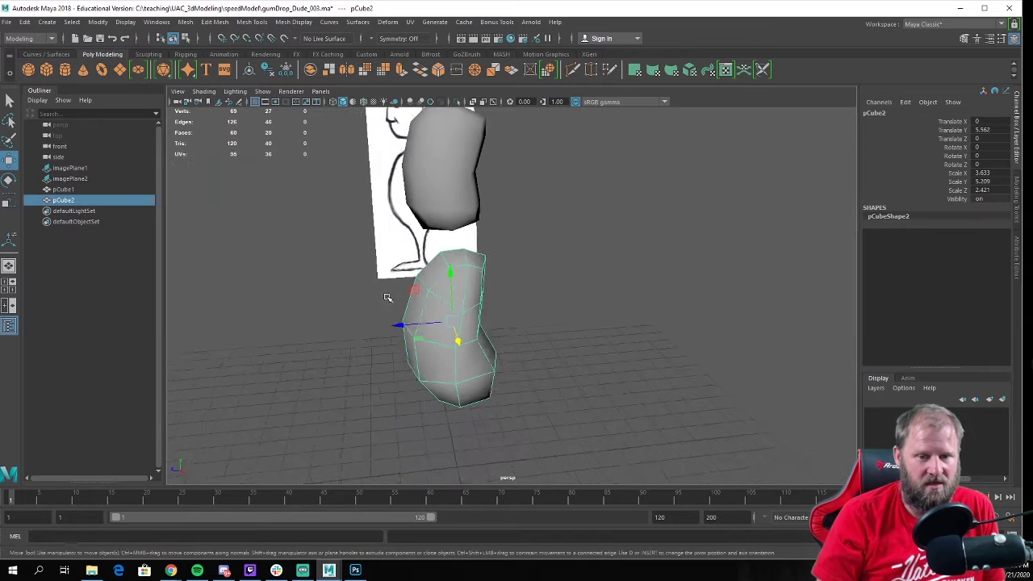
{"action": "right_click_drag", "start_coordinate": [388, 296], "coordinate": [608, 350], "text": "alt"}
{"action": "left_click_drag", "start_coordinate": [608, 350], "coordinate": [482, 263], "text": "alt"}
{"action": "right_click_drag", "start_coordinate": [483, 263], "coordinate": [484, 292]}
{"action": "left_click", "coordinate": [402, 262]}
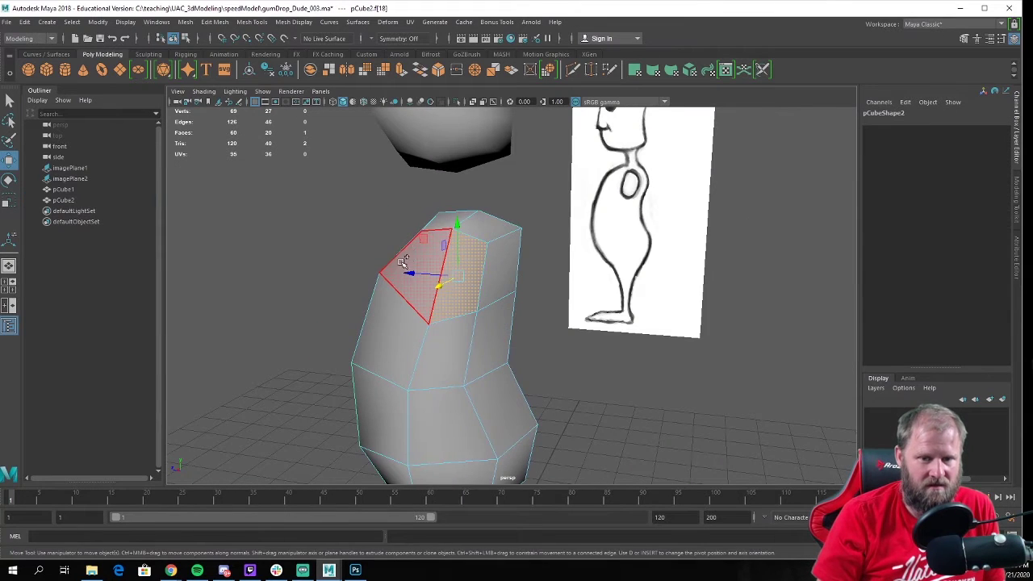
{"action": "left_click", "coordinate": [409, 255], "text": "shift"}
{"action": "right_click_drag", "start_coordinate": [409, 255], "coordinate": [407, 277], "text": "shift"}
{"action": "left_click_drag", "start_coordinate": [405, 266], "coordinate": [519, 346], "text": "alt"}
{"action": "key", "text": "w"}
{"action": "key", "text": "ctrl+z"}
{"action": "key", "text": "ctrl+z"}
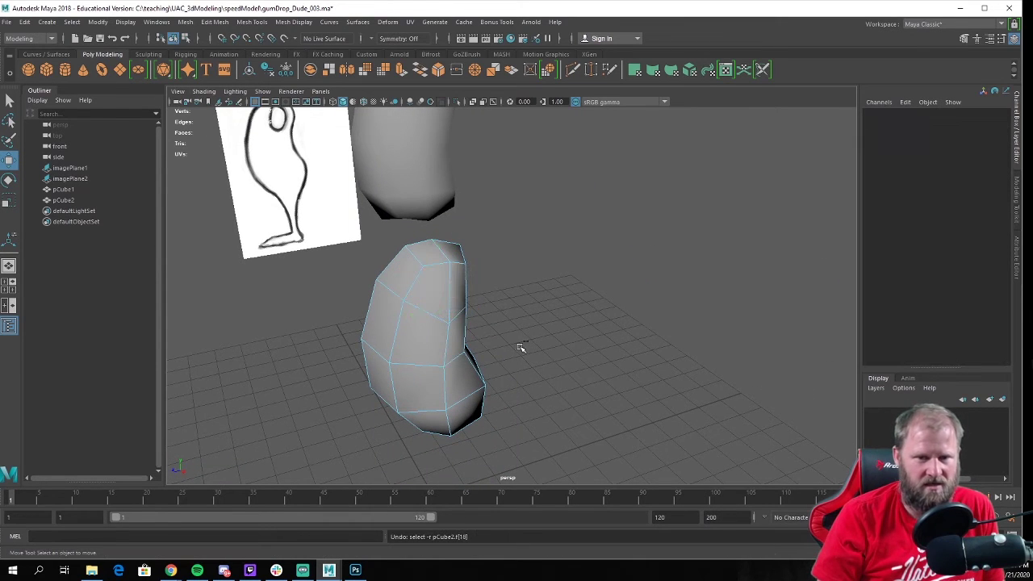
Try to extrude the two faces on the side of the torso's shoulder, scale them smaller and reposition them
{"action": "left_click_drag", "start_coordinate": [373, 299], "coordinate": [455, 336], "text": "alt"}
{"action": "right_click_drag", "start_coordinate": [429, 257], "coordinate": [406, 285]}
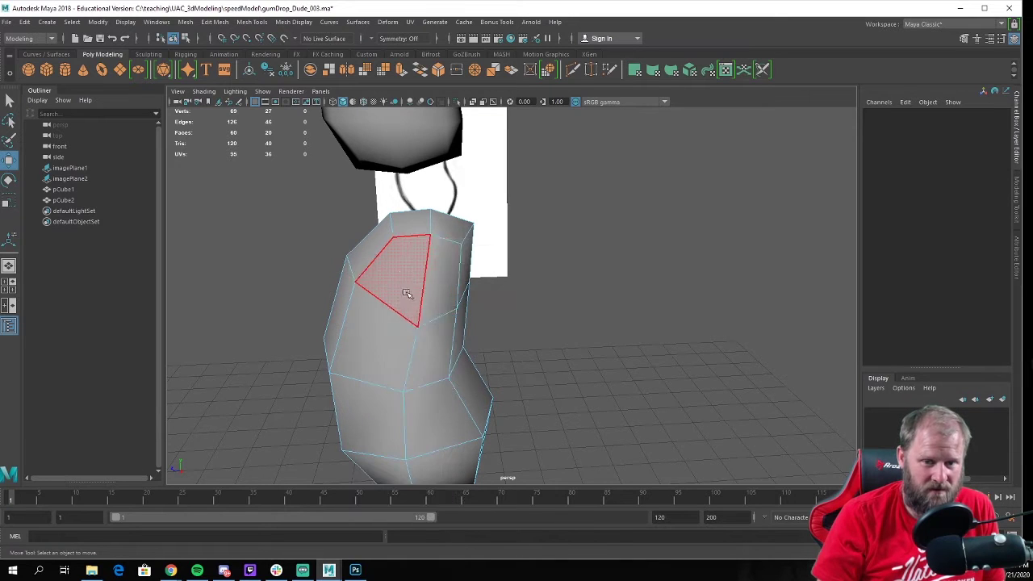
{"action": "left_click", "coordinate": [406, 286]}
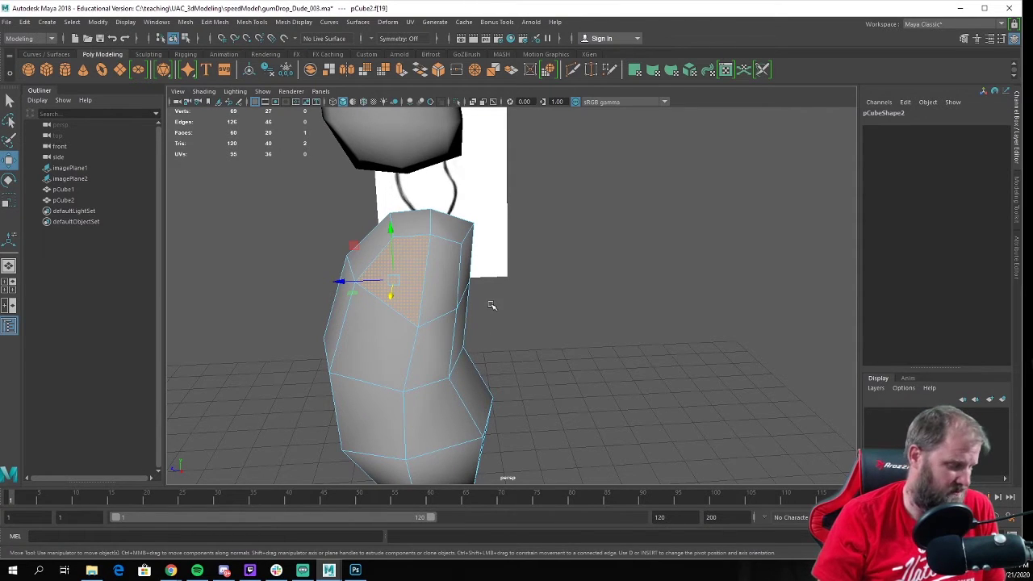
{"action": "left_click", "coordinate": [444, 292], "text": "shift"}
{"action": "mouse_move", "coordinate": [720, 348]}
{"action": "left_mouse_down", "text": "alt"}
{"action": "mouse_move", "coordinate": [639, 325]}
{"action": "mouse_move", "coordinate": [666, 323]}
{"action": "left_mouse_up", "text": "alt"}
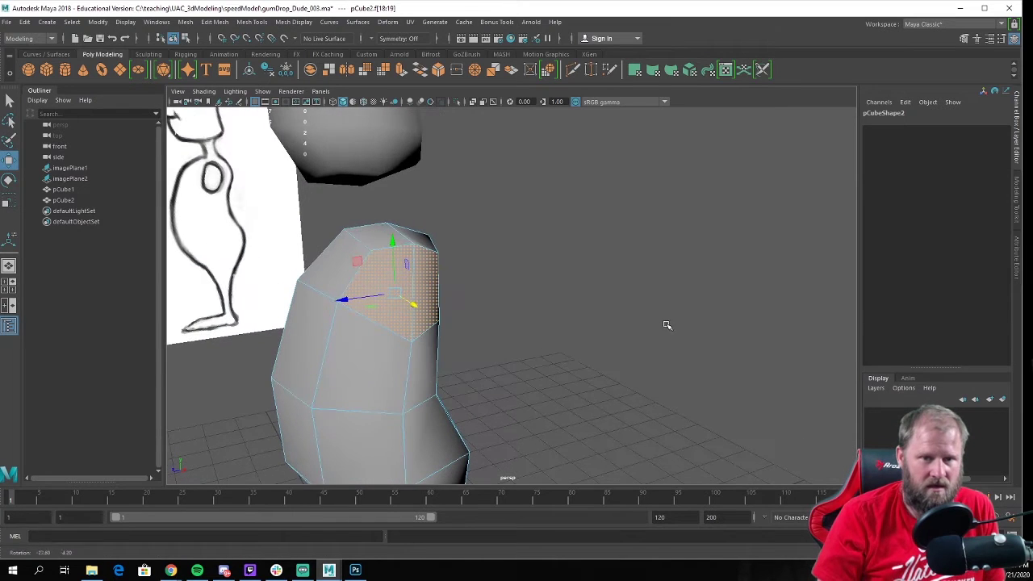
{"action": "left_click", "coordinate": [246, 22]}
{"action": "mouse_move", "coordinate": [220, 22]}
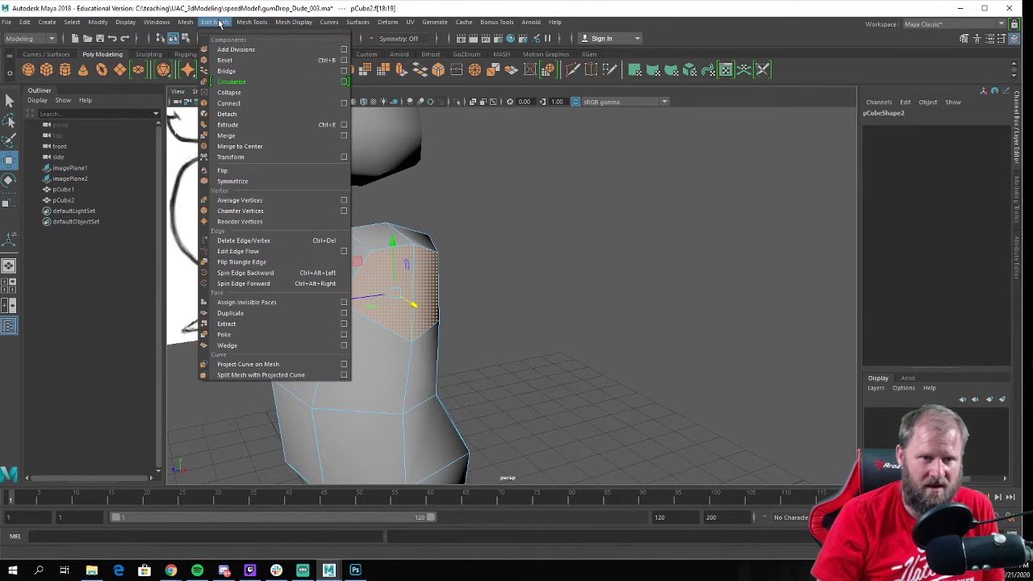
{"action": "left_click", "coordinate": [242, 124]}
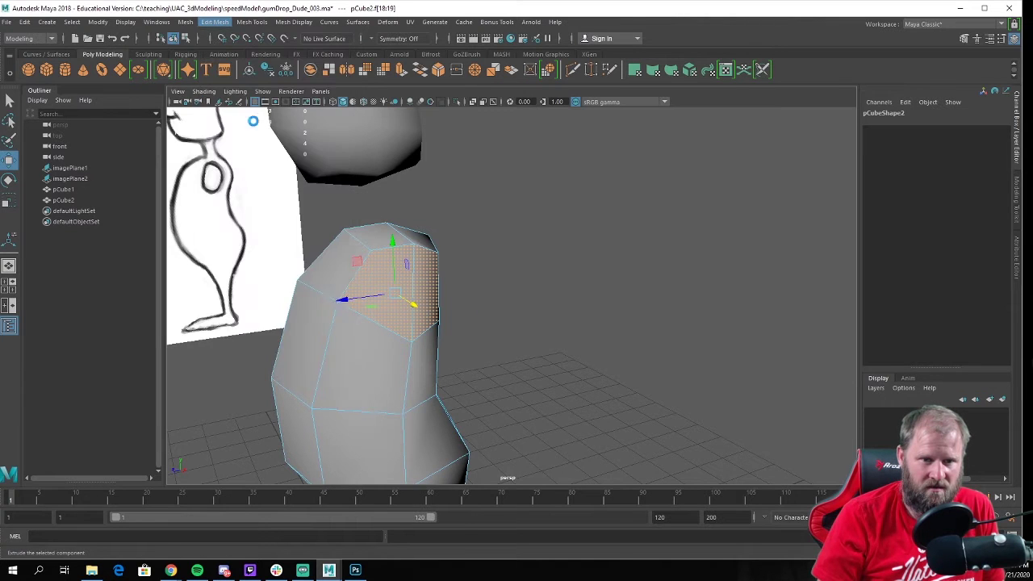
{"action": "left_click_drag", "start_coordinate": [564, 334], "coordinate": [608, 339], "text": "alt"}
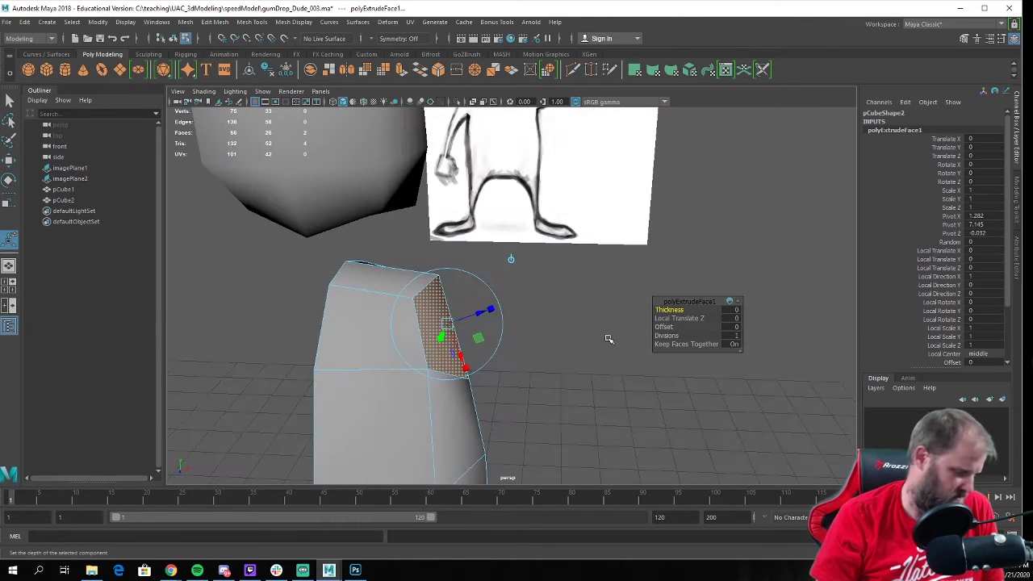
{"action": "key", "text": "w"}
{"action": "left_click_drag", "start_coordinate": [501, 337], "coordinate": [432, 256]}
{"action": "key", "text": "r"}
{"action": "key", "text": "w"}
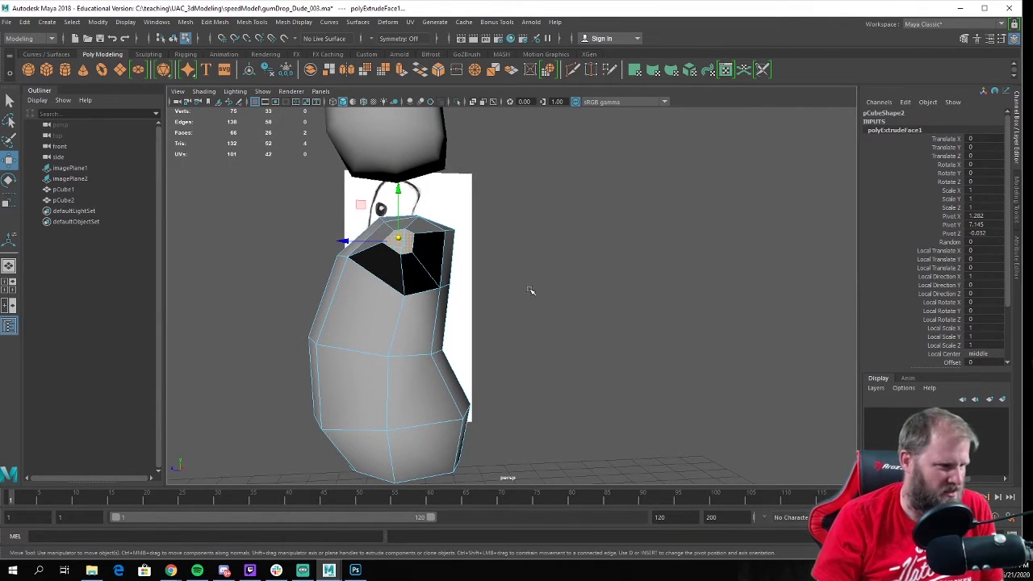
Undo the shoulder face extrusion, its edits and the face selection
{"action": "key", "text": "ctrl+z"}
{"action": "key", "text": "ctrl+z"}
{"action": "key", "text": "ctrl+z"}
{"action": "key", "text": "ctrl+z"}
{"action": "key", "text": "ctrl+z"}
{"action": "key", "text": "ctrl+z"}
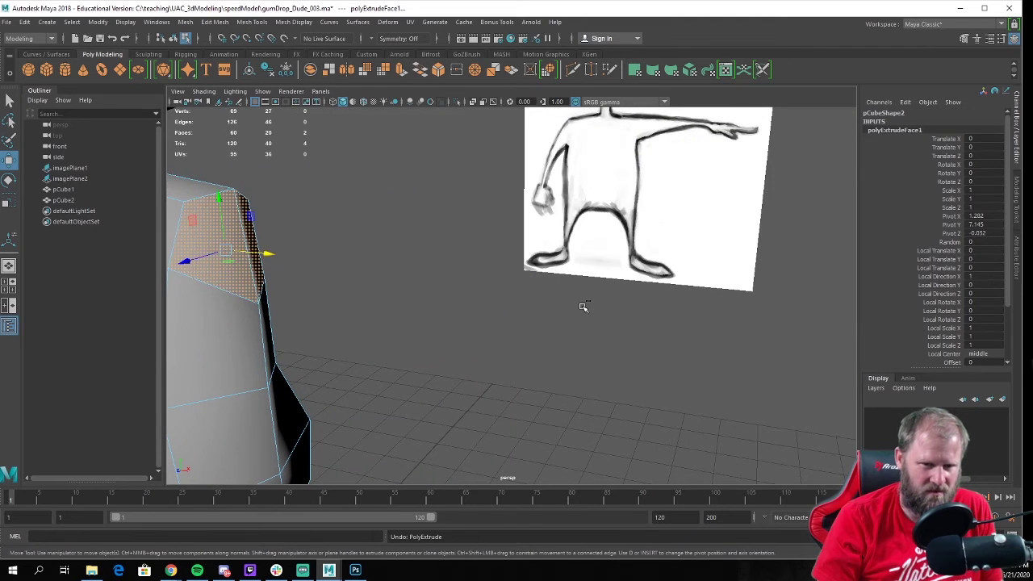
{"action": "key", "text": "ctrl+z"}
{"action": "key", "text": "ctrl+z"}
{"action": "right_click_drag", "start_coordinate": [572, 308], "coordinate": [441, 325], "text": "alt"}
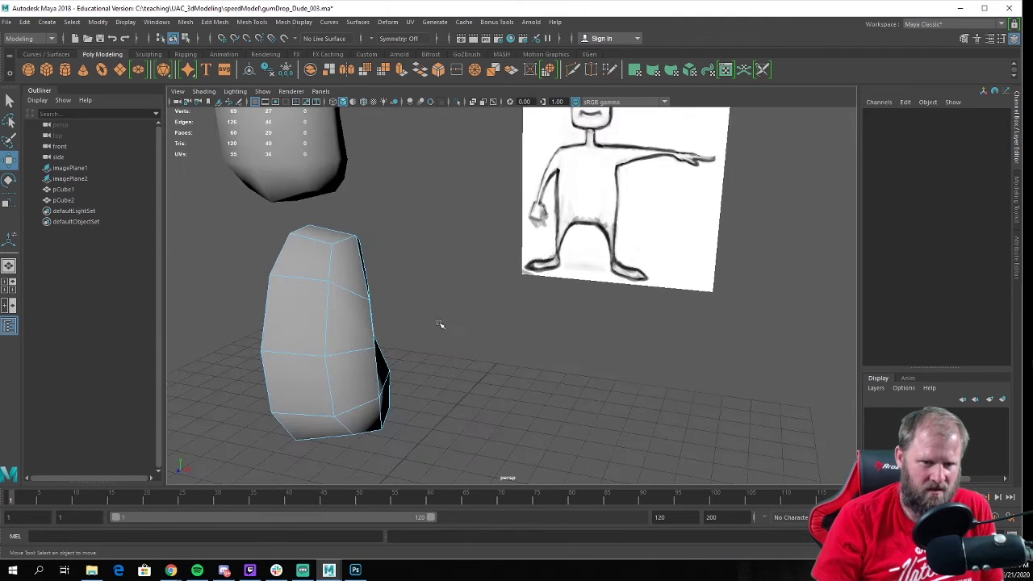
{"action": "left_click_drag", "start_coordinate": [440, 325], "coordinate": [387, 317], "text": "alt"}
{"action": "left_click", "coordinate": [340, 280]}
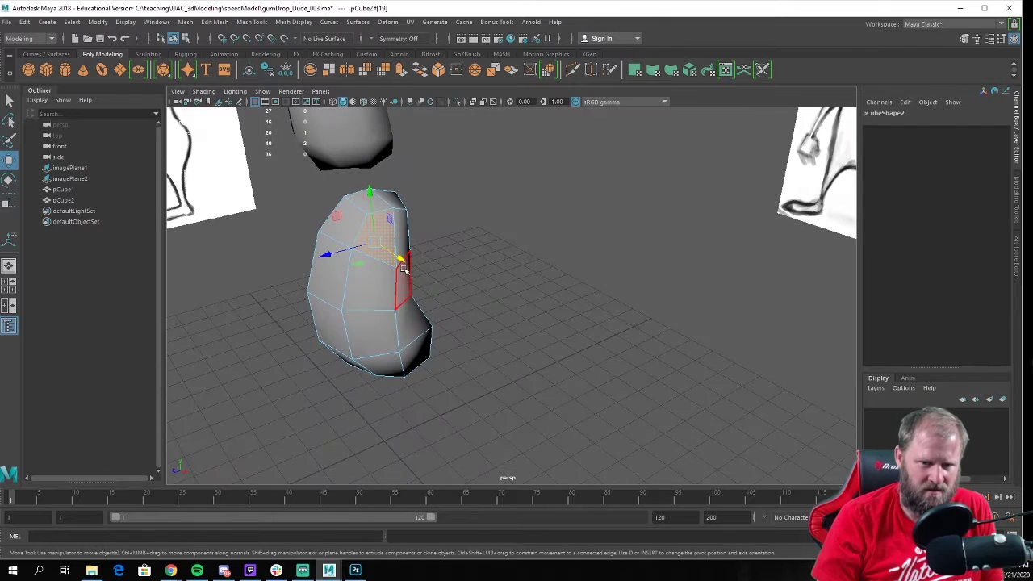
{"action": "left_click_drag", "start_coordinate": [400, 261], "coordinate": [511, 240]}
{"action": "key", "text": "ctrl+z"}
{"action": "left_click", "coordinate": [457, 251]}
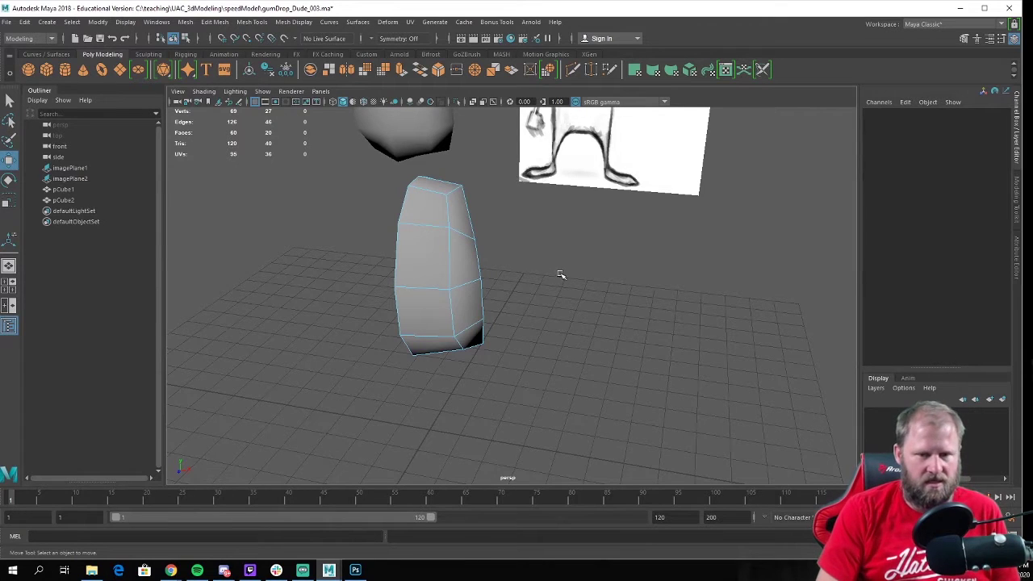
{"action": "left_click_drag", "start_coordinate": [551, 256], "coordinate": [569, 301], "text": "alt"}
{"action": "right_click", "coordinate": [437, 213]}
{"action": "left_click", "coordinate": [527, 221]}
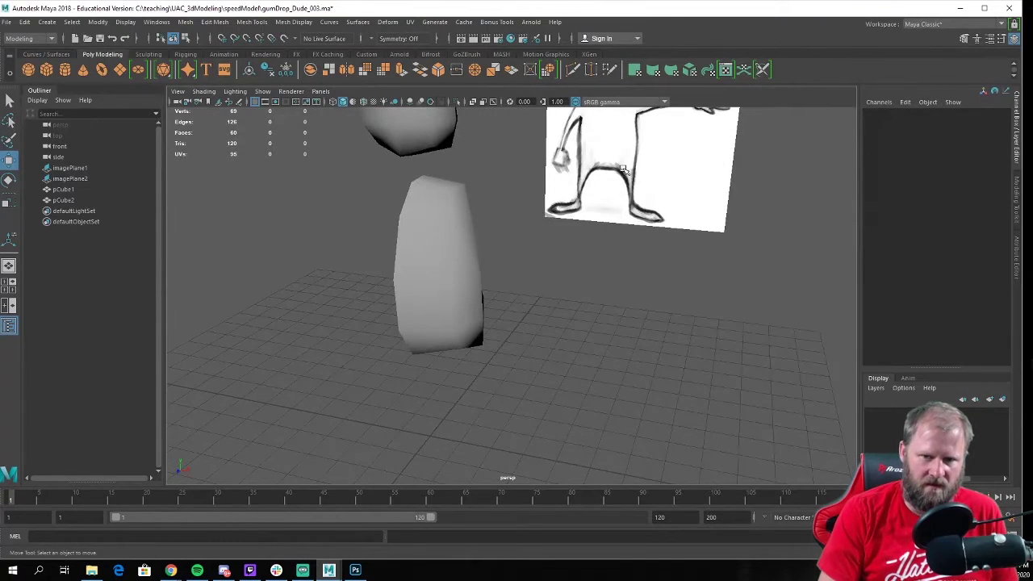
Create a polygon cylinder and place it beside the torso's shoulder at 3.343 in X and 7.289 in Y
{"action": "mouse_move", "coordinate": [624, 170]}
{"action": "left_mouse_down", "text": "alt"}
{"action": "mouse_move", "coordinate": [599, 266]}
{"action": "mouse_move", "coordinate": [617, 164]}
{"action": "left_mouse_up", "text": "alt"}
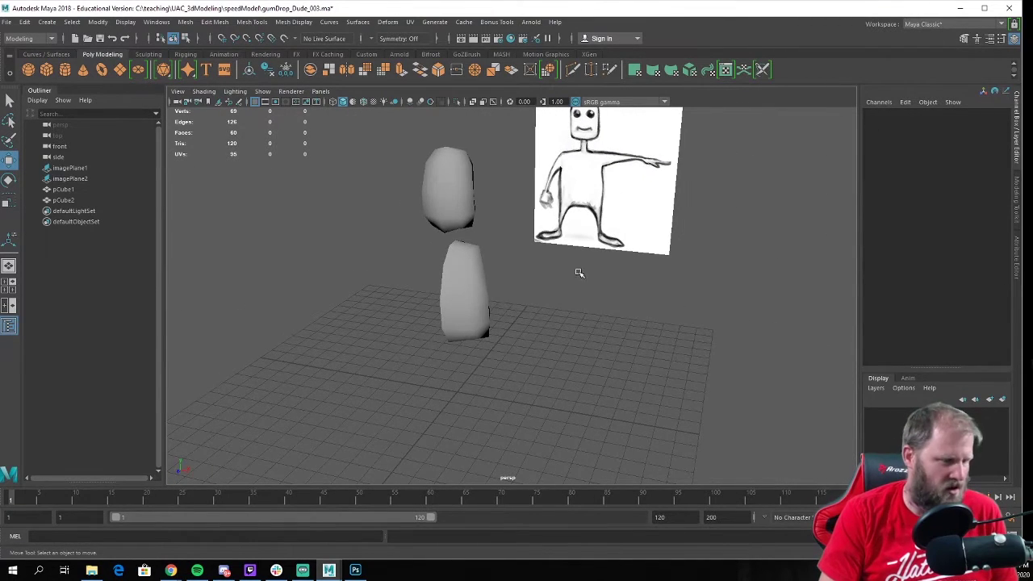
{"action": "scroll", "coordinate": [585, 296], "scroll_direction": "up", "scroll_amount": 3}
{"action": "left_click_drag", "start_coordinate": [586, 296], "coordinate": [566, 307], "text": "alt"}
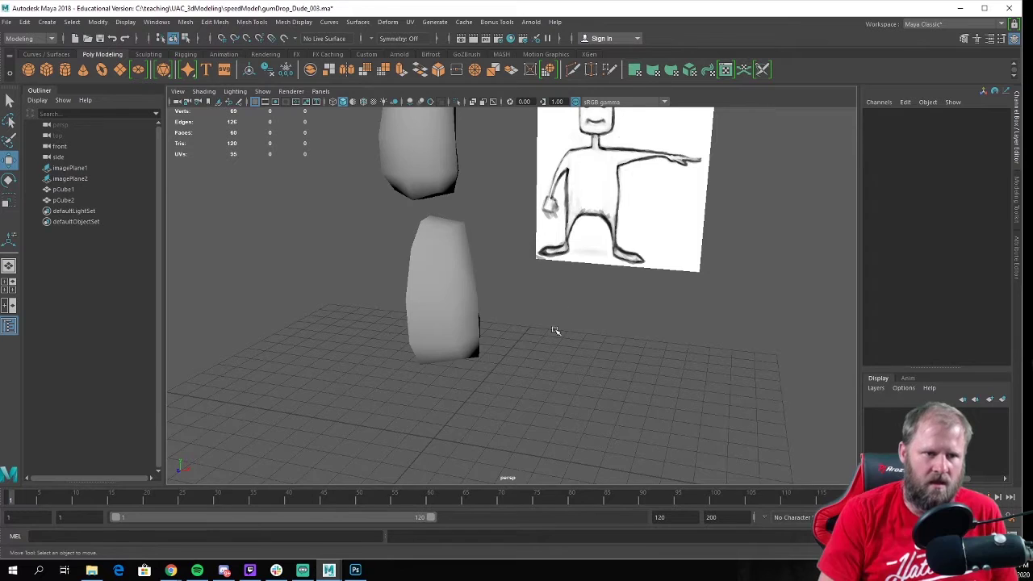
{"action": "left_click", "coordinate": [66, 71]}
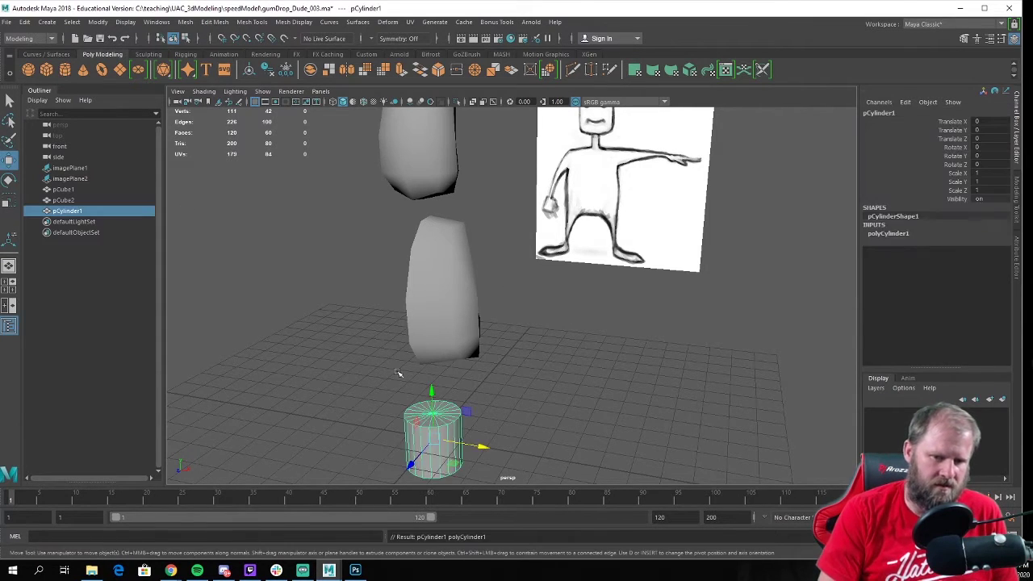
{"action": "left_click_drag", "start_coordinate": [398, 372], "coordinate": [609, 399], "text": "alt"}
{"action": "left_click_drag", "start_coordinate": [432, 371], "coordinate": [422, 165]}
{"action": "left_click_drag", "start_coordinate": [480, 226], "coordinate": [627, 314]}
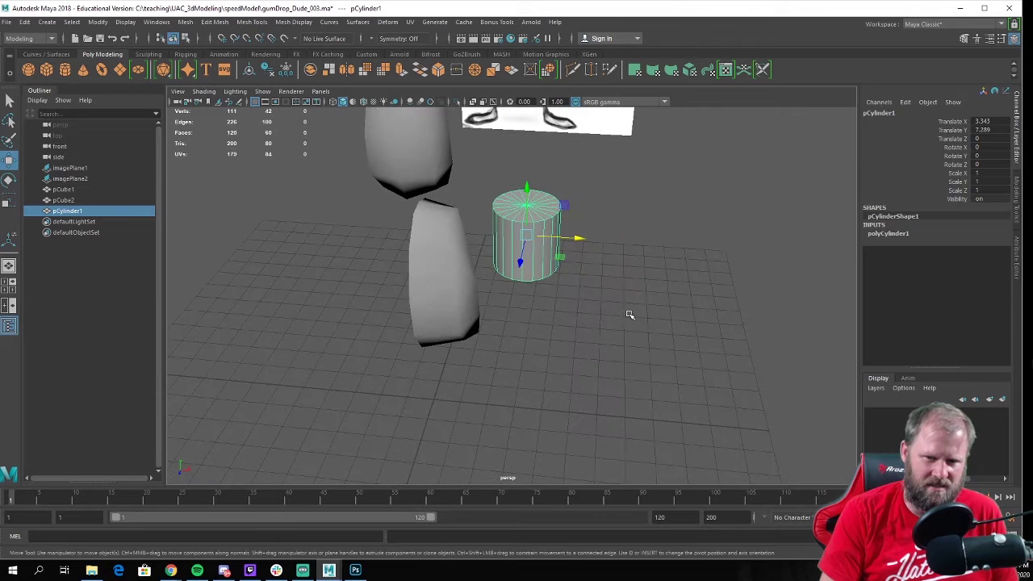
Move the cylinder farther from the torso to 3.889 in X and keep it selected
{"action": "left_click", "coordinate": [616, 290]}
{"action": "left_click", "coordinate": [555, 237]}
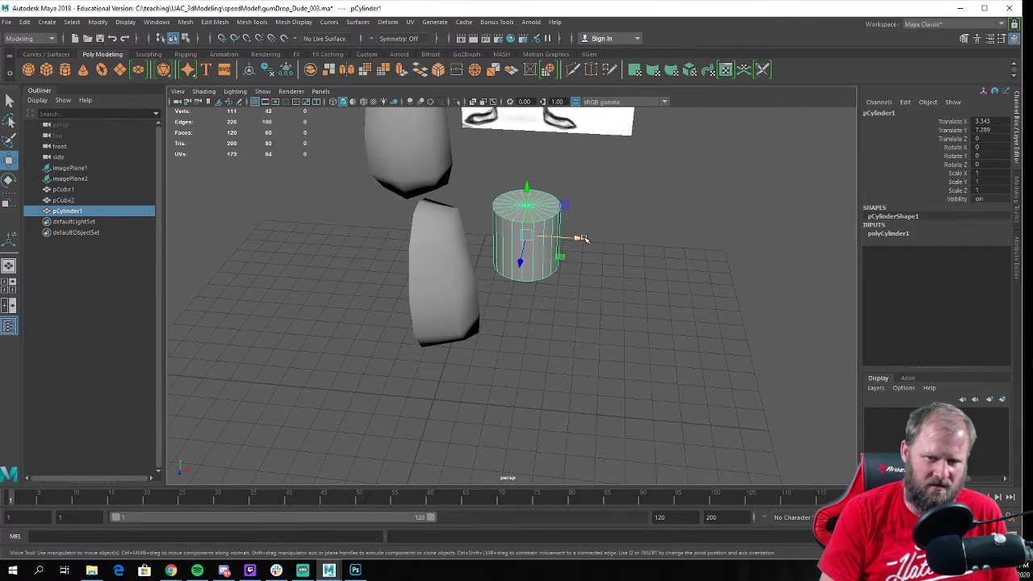
{"action": "mouse_move", "coordinate": [581, 238]}
{"action": "left_mouse_down"}
{"action": "mouse_move", "coordinate": [650, 253]}
{"action": "mouse_move", "coordinate": [602, 250]}
{"action": "mouse_move", "coordinate": [581, 320]}
{"action": "mouse_move", "coordinate": [575, 278]}
{"action": "left_mouse_up"}
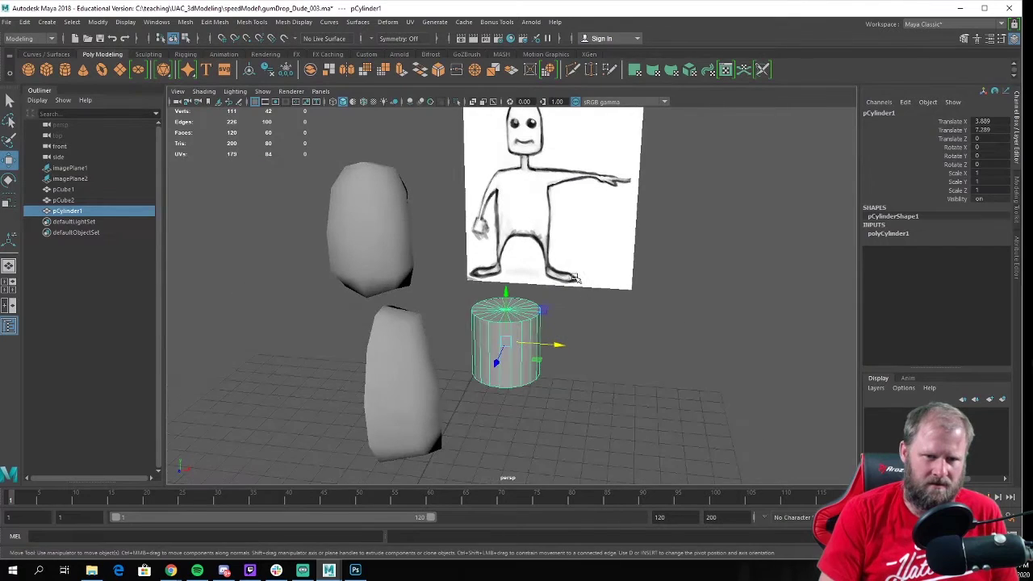
{"action": "left_click", "coordinate": [367, 210]}
{"action": "left_click", "coordinate": [528, 329]}
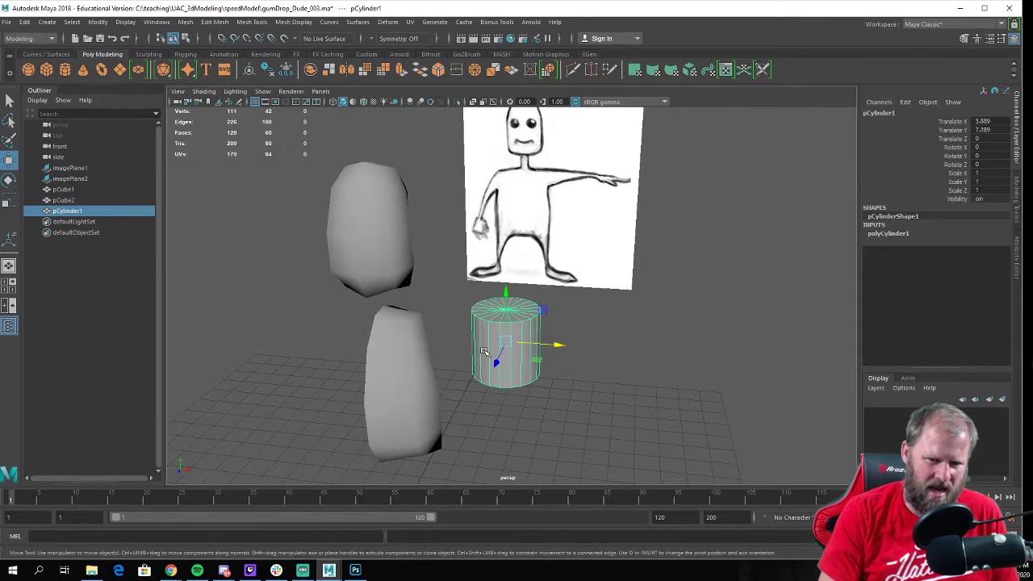
Set the arm cylinder's axis subdivisions to 6
{"action": "scroll", "coordinate": [482, 349], "scroll_direction": "up", "scroll_amount": 2}
{"action": "middle_click_drag", "start_coordinate": [484, 346], "coordinate": [484, 304], "text": "alt"}
{"action": "right_click_drag", "start_coordinate": [484, 304], "coordinate": [548, 342], "text": "alt"}
{"action": "left_click_drag", "start_coordinate": [548, 342], "coordinate": [740, 335], "text": "alt"}
{"action": "left_click", "coordinate": [889, 235]}
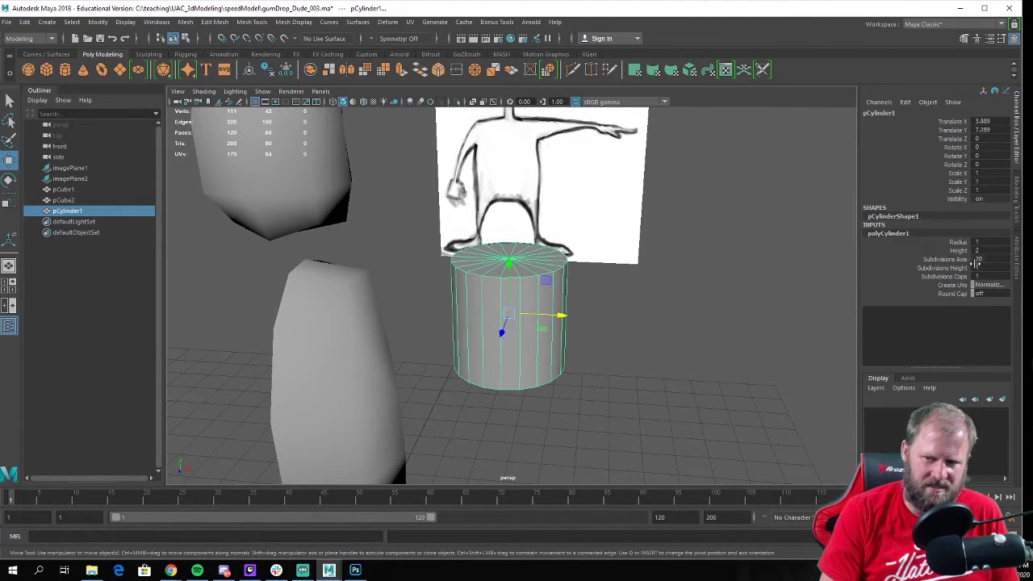
{"action": "left_click", "coordinate": [946, 259]}
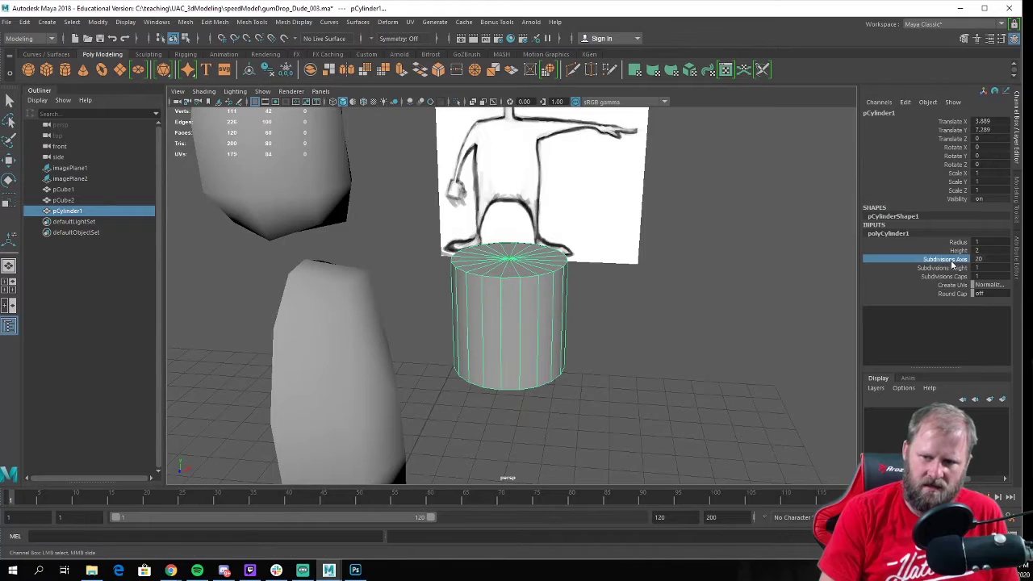
{"action": "left_click", "coordinate": [978, 258]}
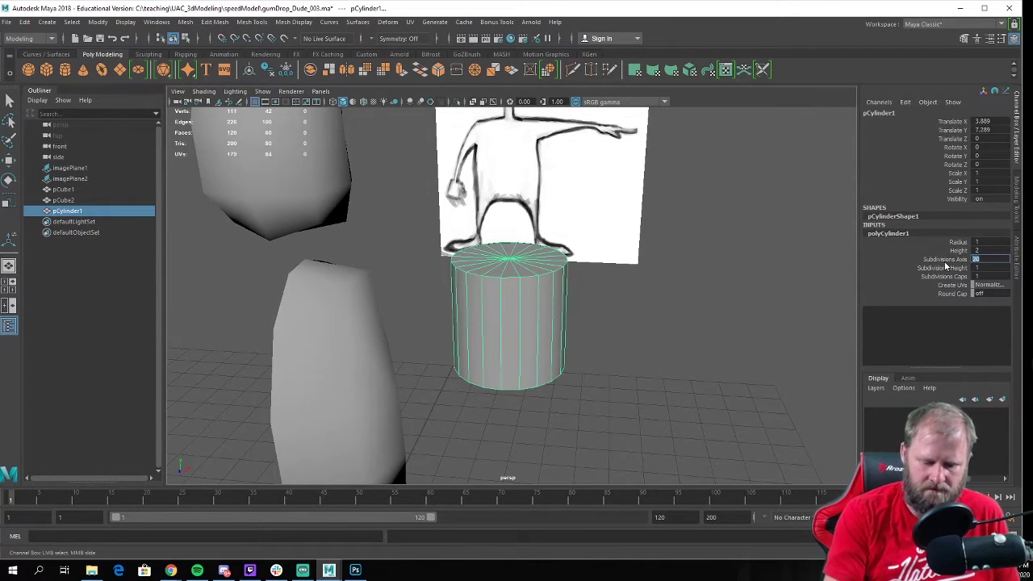
{"action": "type", "text": "6"}
{"action": "key", "text": "Return"}
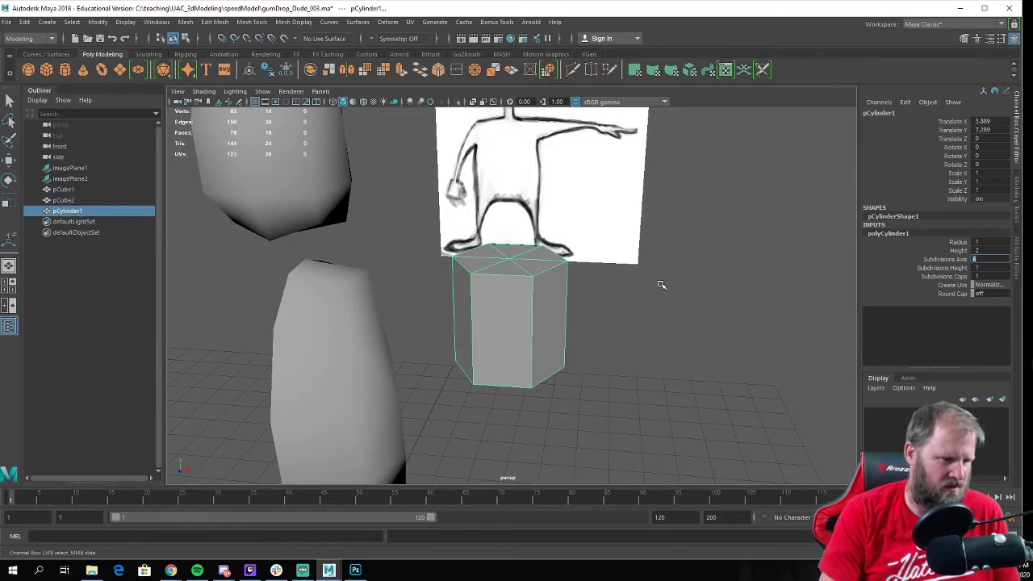
Select all the faces of the cylinder's two end caps and delete them, leaving an open hexagonal tube
{"action": "left_click_drag", "start_coordinate": [689, 341], "coordinate": [657, 246], "text": "alt"}
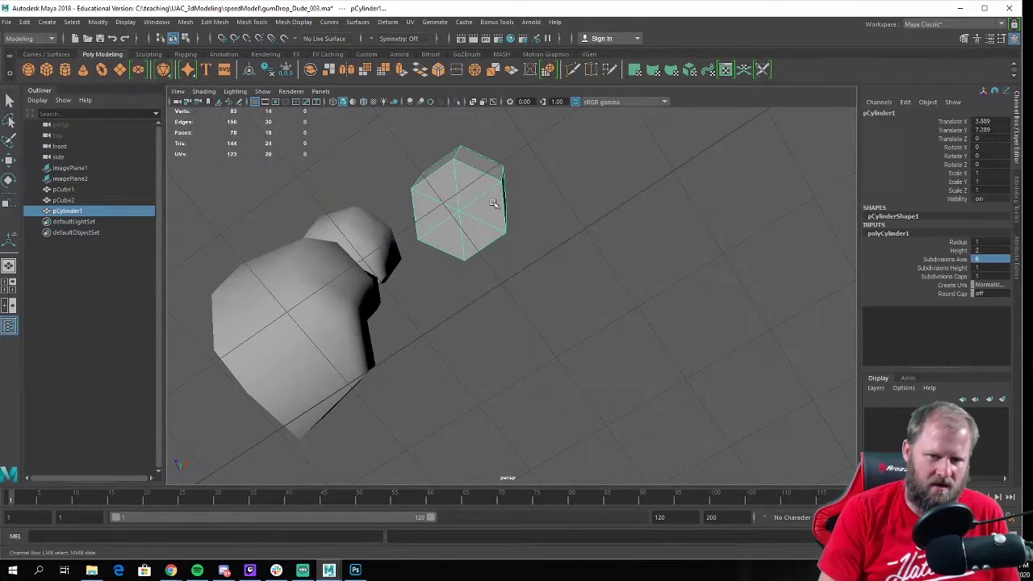
{"action": "right_click_drag", "start_coordinate": [474, 186], "coordinate": [476, 213]}
{"action": "left_click", "coordinate": [471, 193]}
{"action": "key", "text": "w"}
{"action": "left_click", "coordinate": [477, 229]}
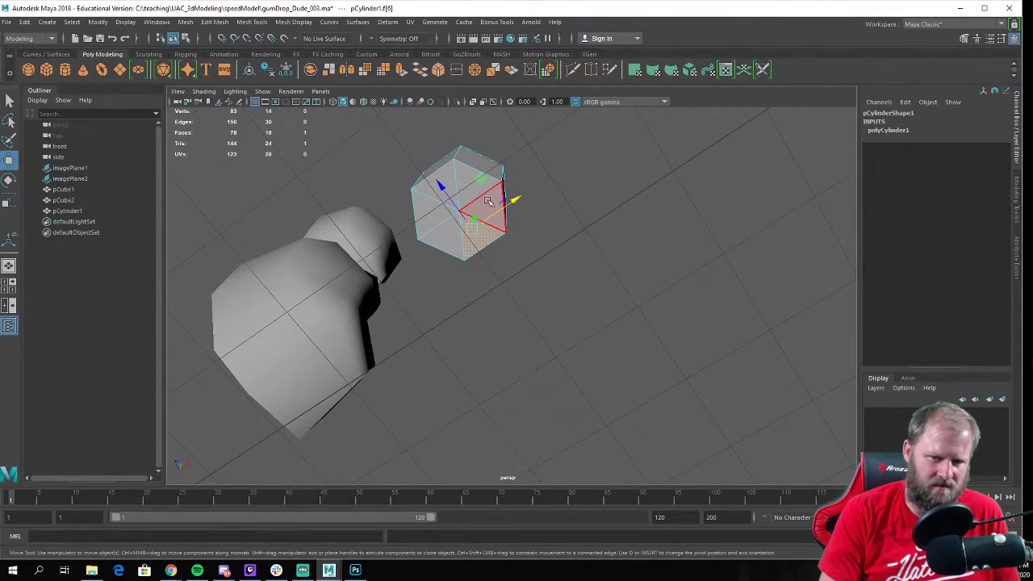
{"action": "left_click_drag", "start_coordinate": [487, 201], "coordinate": [650, 292], "text": "alt"}
{"action": "right_click_drag", "start_coordinate": [538, 259], "coordinate": [584, 244]}
{"action": "left_click", "coordinate": [556, 300]}
{"action": "left_click_drag", "start_coordinate": [637, 307], "coordinate": [577, 297], "text": "alt"}
{"action": "right_click_drag", "start_coordinate": [500, 262], "coordinate": [500, 287]}
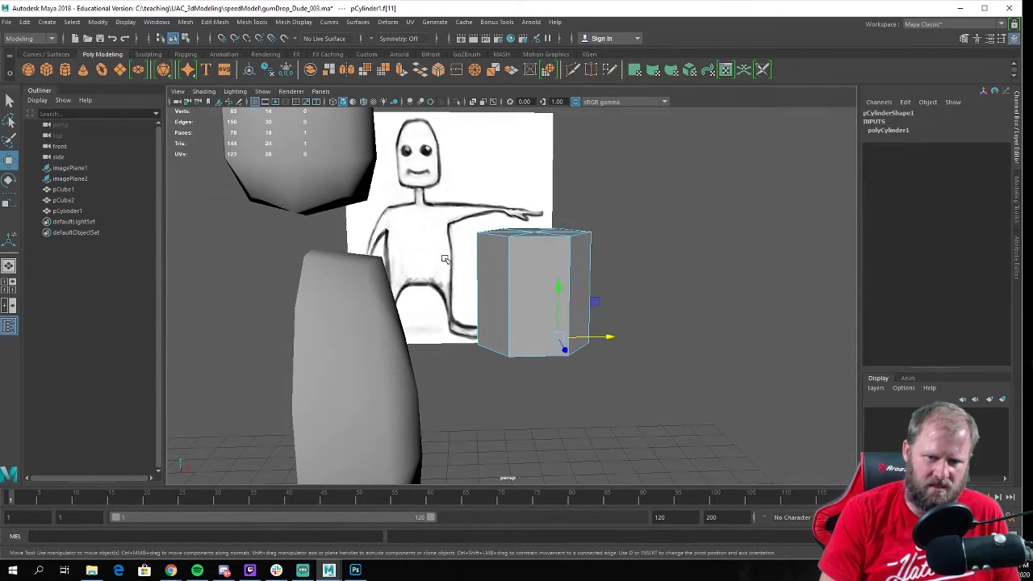
{"action": "left_click_drag", "start_coordinate": [474, 272], "coordinate": [653, 265]}
{"action": "left_click_drag", "start_coordinate": [696, 439], "coordinate": [388, 177]}
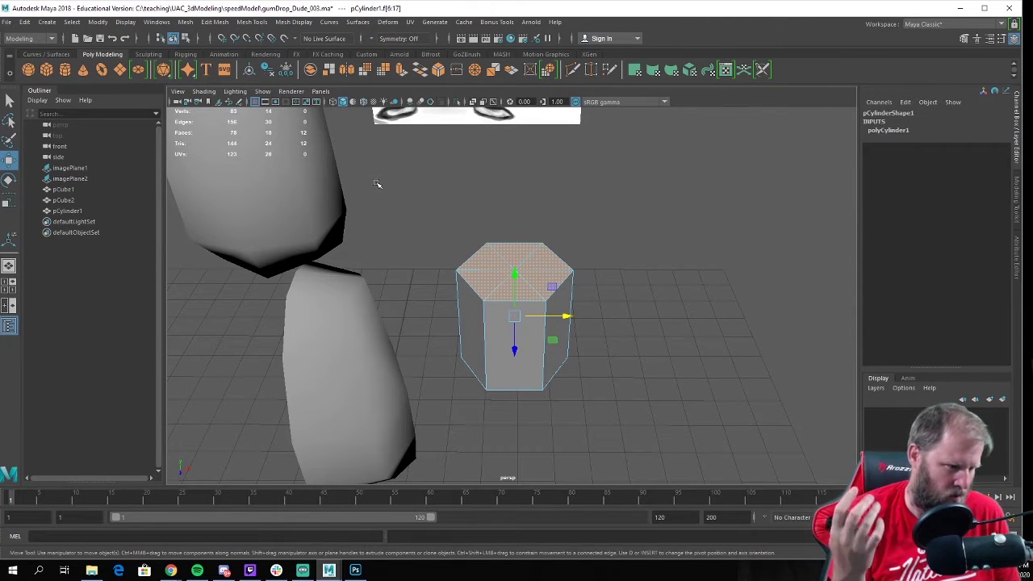
{"action": "key", "text": "Delete"}
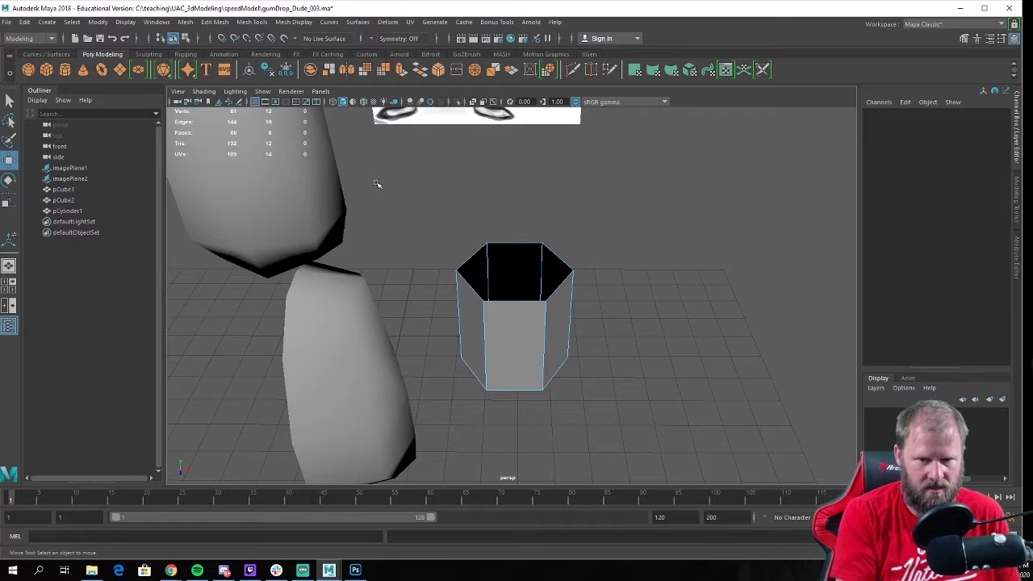
Return the open cylinder to object mode and rotate it 90 degrees in Z so it lies sideways
{"action": "left_click_drag", "start_coordinate": [553, 279], "coordinate": [569, 244], "text": "alt"}
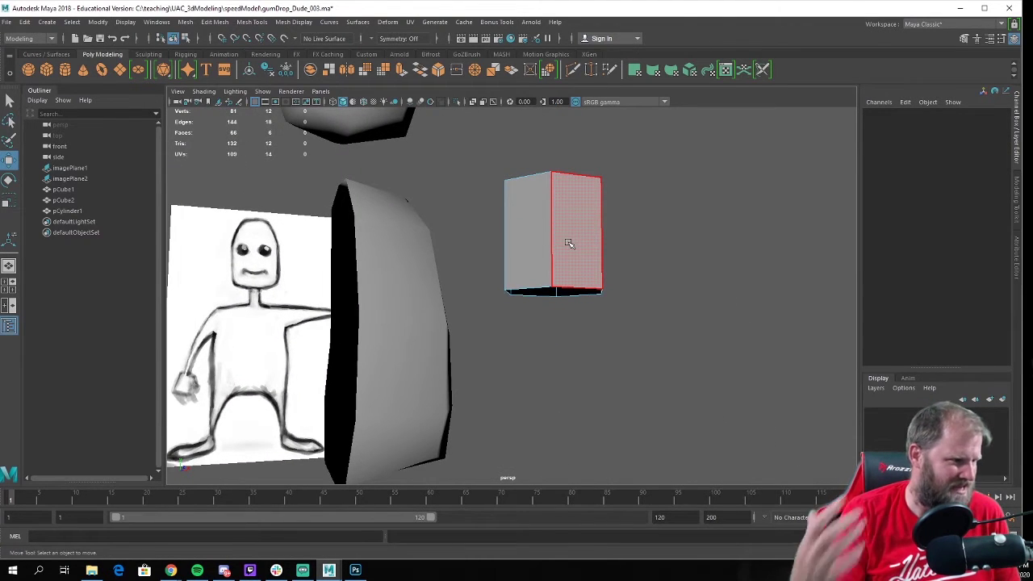
{"action": "right_click_drag", "start_coordinate": [569, 243], "coordinate": [637, 232]}
{"action": "left_click", "coordinate": [632, 252]}
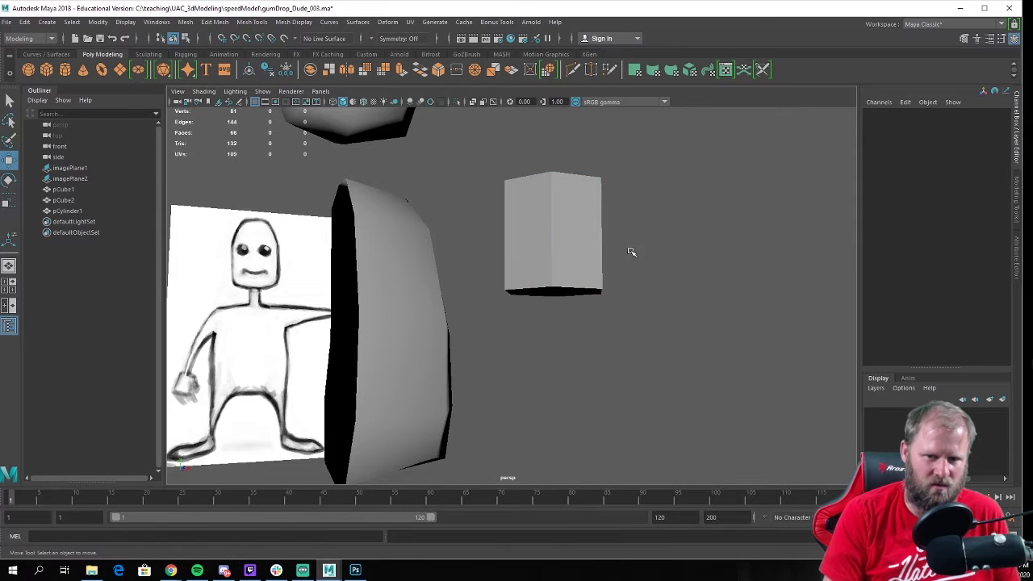
{"action": "left_click", "coordinate": [567, 239]}
{"action": "left_click_drag", "start_coordinate": [533, 282], "coordinate": [547, 327], "text": "alt"}
{"action": "key", "text": "e"}
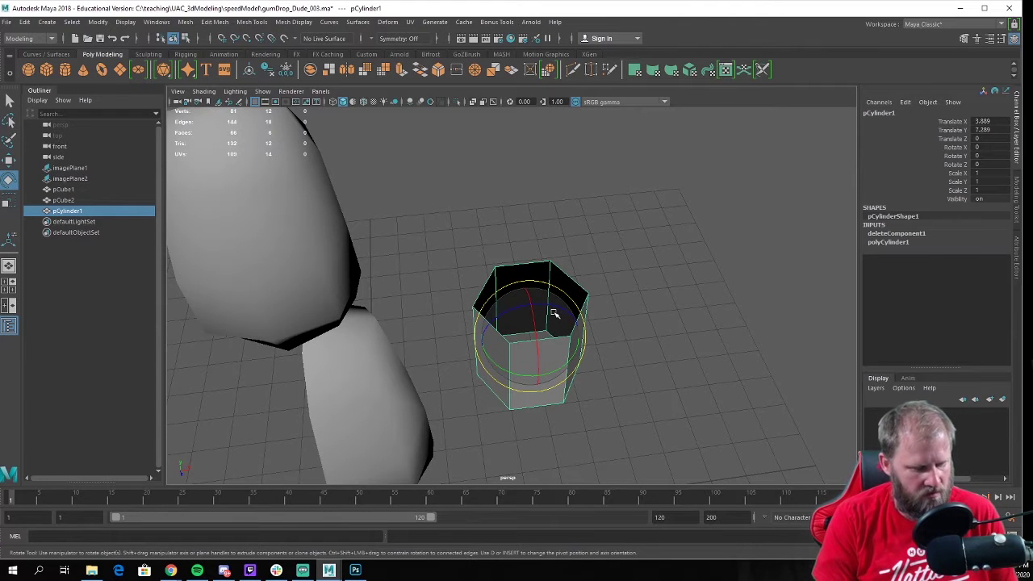
{"action": "left_click_drag", "start_coordinate": [553, 313], "coordinate": [482, 317]}
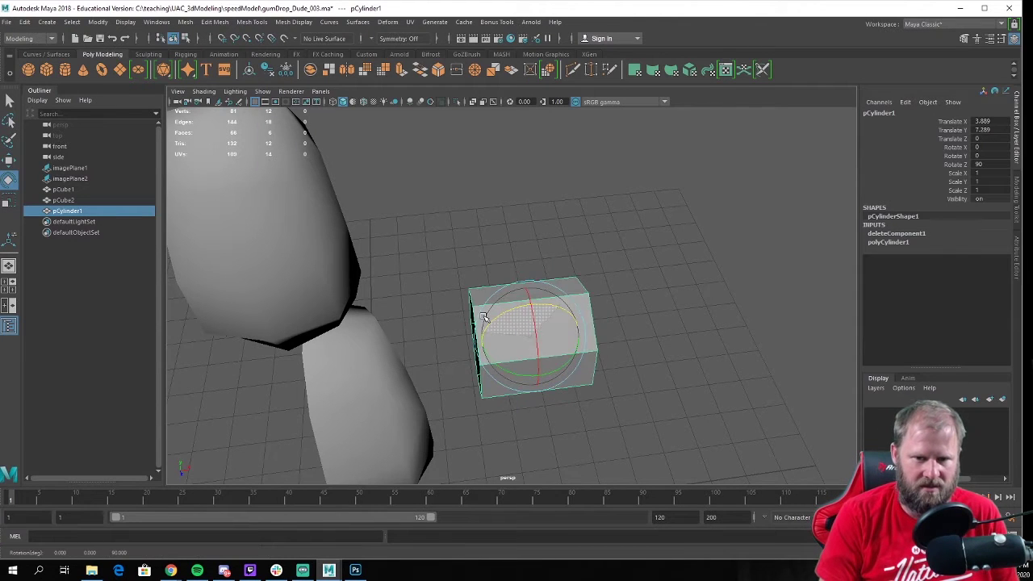
In the front view, scale the cylinder uniformly to 0.584 and move it to the shoulder at 2.188 in X and 7.251 in Y
{"action": "right_click_drag", "start_coordinate": [627, 339], "coordinate": [590, 347], "text": "alt"}
{"action": "key", "text": "w"}
{"action": "left_click_drag", "start_coordinate": [589, 348], "coordinate": [552, 269], "text": "alt"}
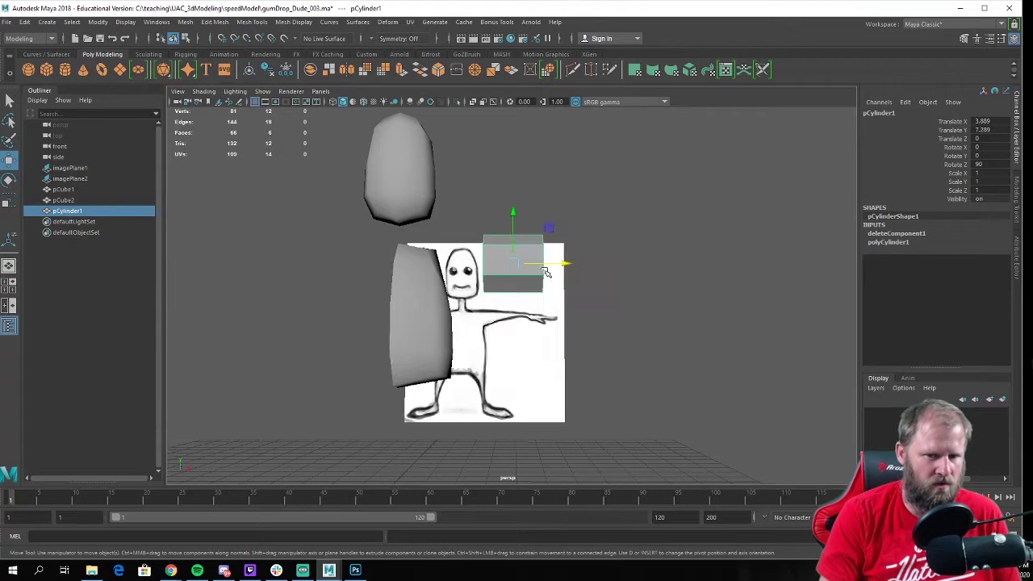
{"action": "key", "text": "space"}
{"action": "key", "text": "space"}
{"action": "key", "text": "e"}
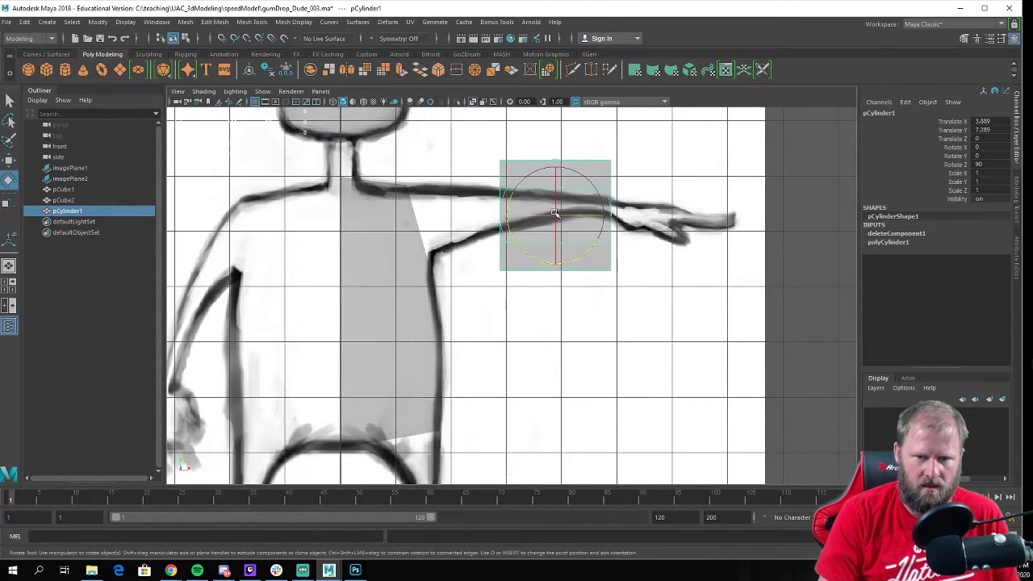
{"action": "key", "text": "r"}
{"action": "left_click_drag", "start_coordinate": [555, 214], "coordinate": [459, 219]}
{"action": "key", "text": "w"}
{"action": "key", "text": "r"}
{"action": "key", "text": "w"}
Move the cylinder's outer end vertices to the wrist in the front sketch and scale them down to taper the arm
{"action": "right_click", "coordinate": [488, 205]}
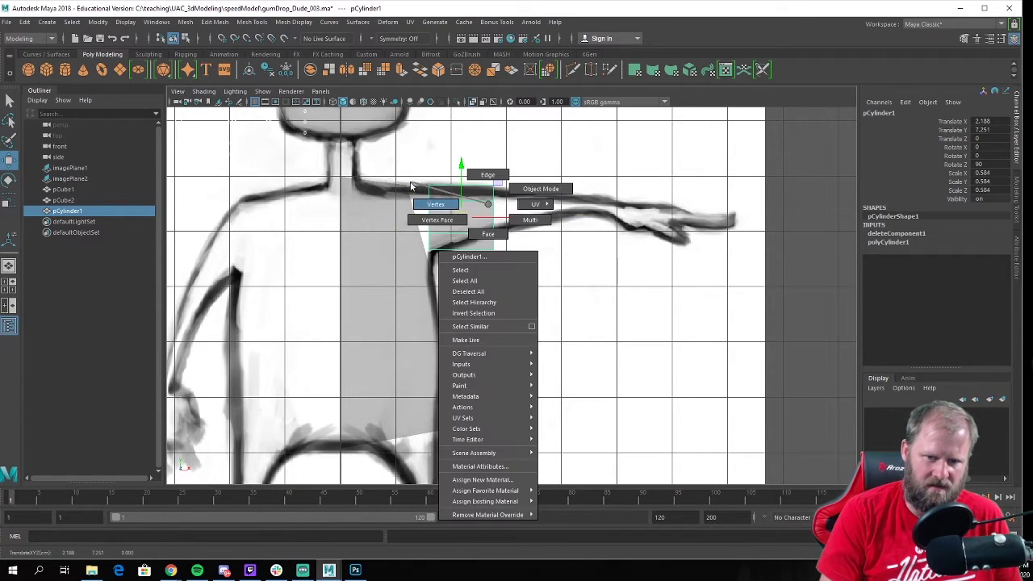
{"action": "left_click", "coordinate": [516, 246]}
{"action": "left_click_drag", "start_coordinate": [480, 167], "coordinate": [479, 165]}
{"action": "key", "text": "e"}
{"action": "key", "text": "r"}
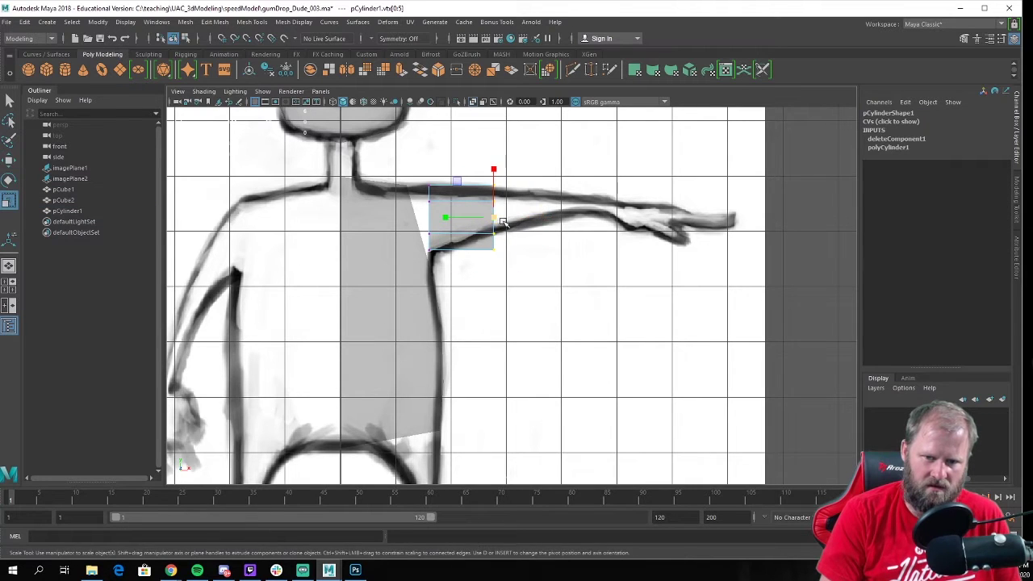
{"action": "left_click_drag", "start_coordinate": [497, 219], "coordinate": [597, 206]}
{"action": "key", "text": "w"}
{"action": "key", "text": "e"}
{"action": "key", "text": "r"}
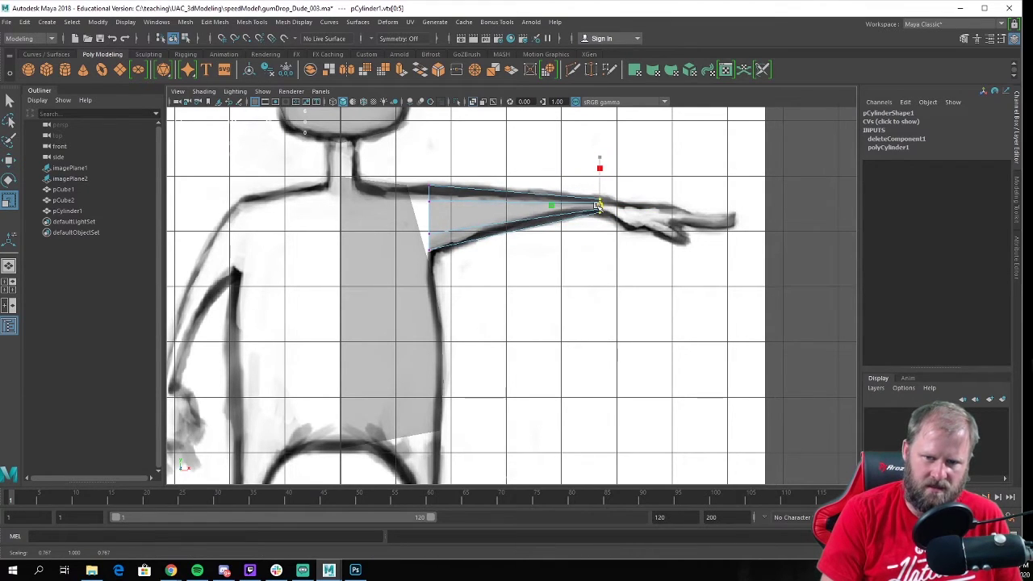
Select the arm's shoulder-end vertices, then narrow them in depth and rotate them slightly in the side view
{"action": "key", "text": "space"}
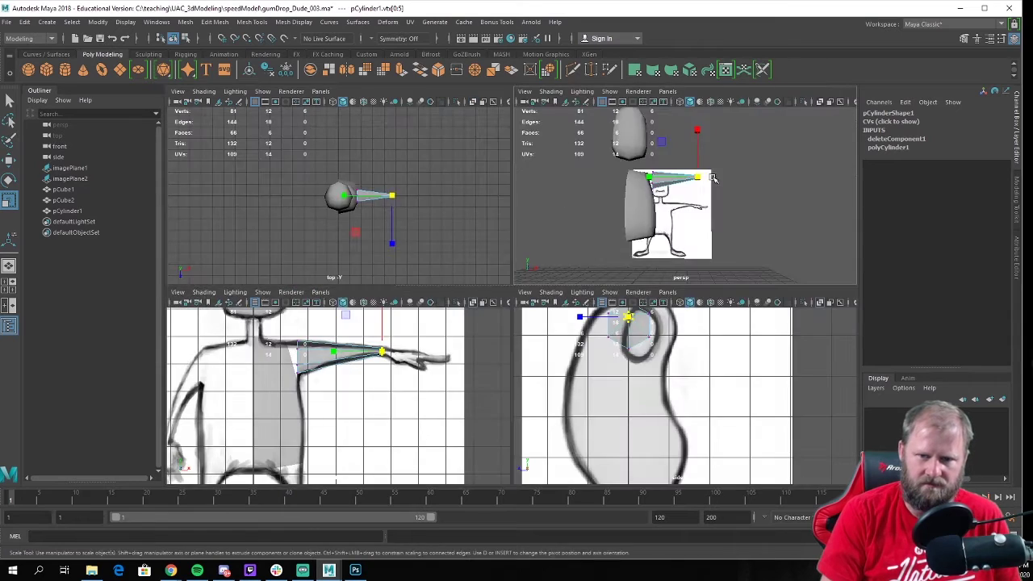
{"action": "key", "text": "space"}
{"action": "left_click_drag", "start_coordinate": [660, 258], "coordinate": [501, 324], "text": "alt"}
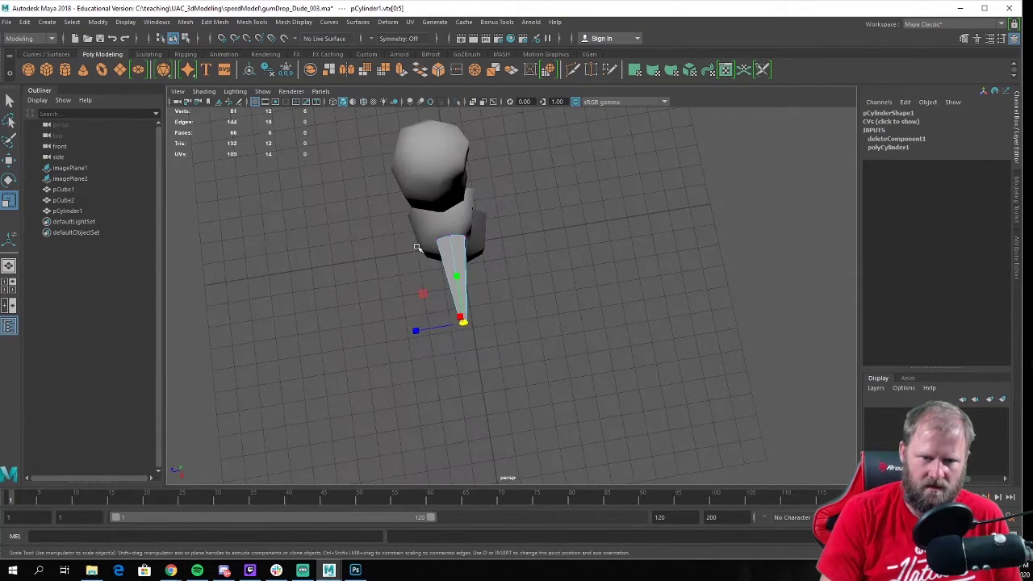
{"action": "left_click_drag", "start_coordinate": [392, 211], "coordinate": [526, 281]}
{"action": "left_click_drag", "start_coordinate": [526, 281], "coordinate": [517, 251], "text": "alt"}
{"action": "key", "text": "space"}
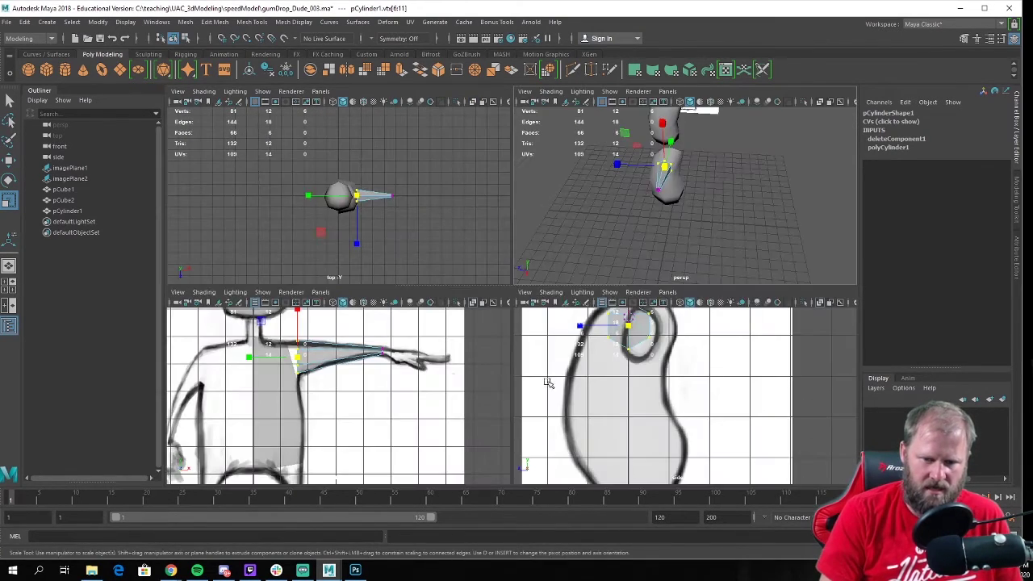
{"action": "key", "text": "space"}
{"action": "scroll", "coordinate": [599, 304], "scroll_direction": "up", "scroll_amount": 4}
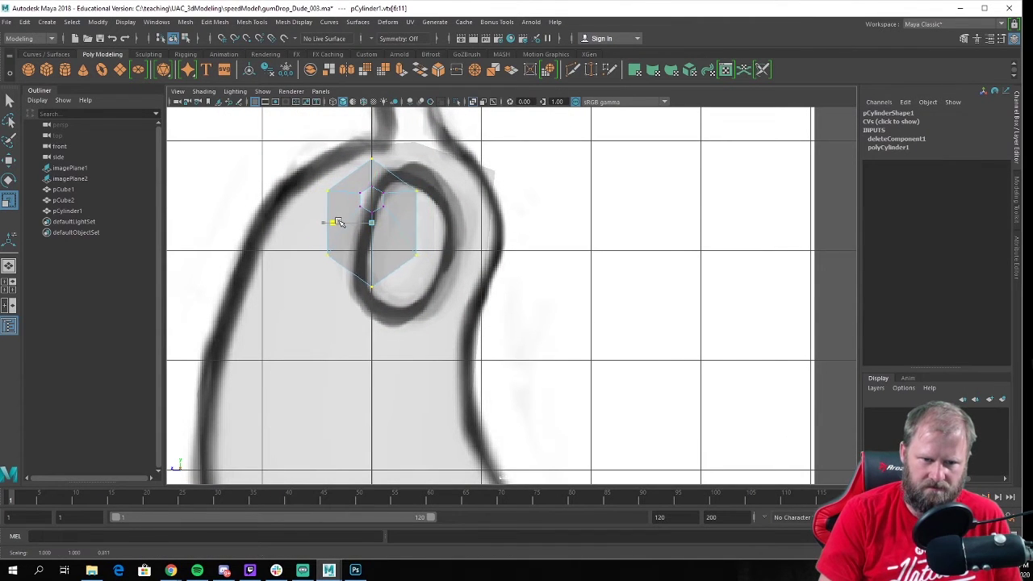
{"action": "key", "text": "e"}
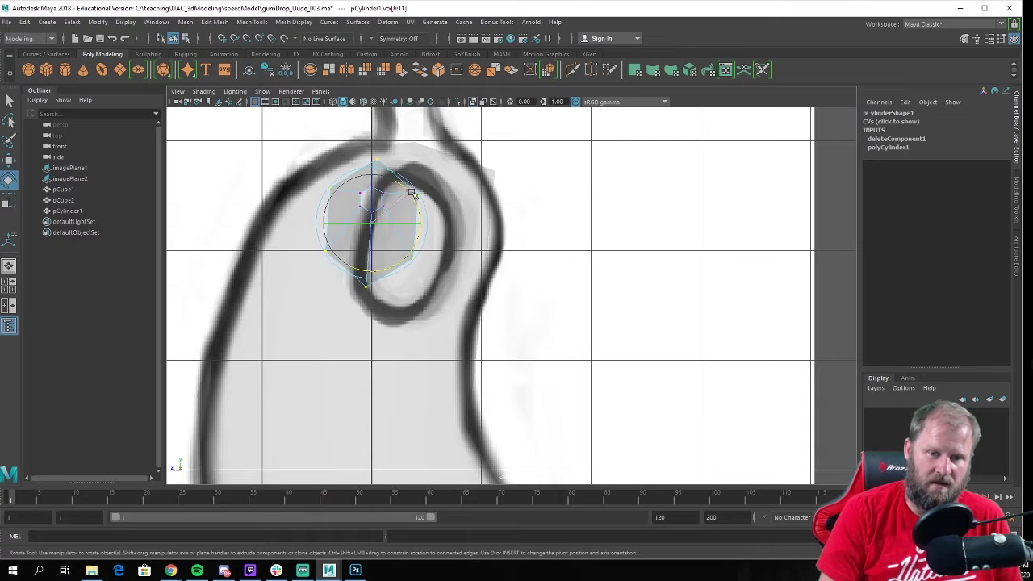
Select all of the arm's vertices and shift them in depth onto the arm oval in the side reference
{"action": "key", "text": "w"}
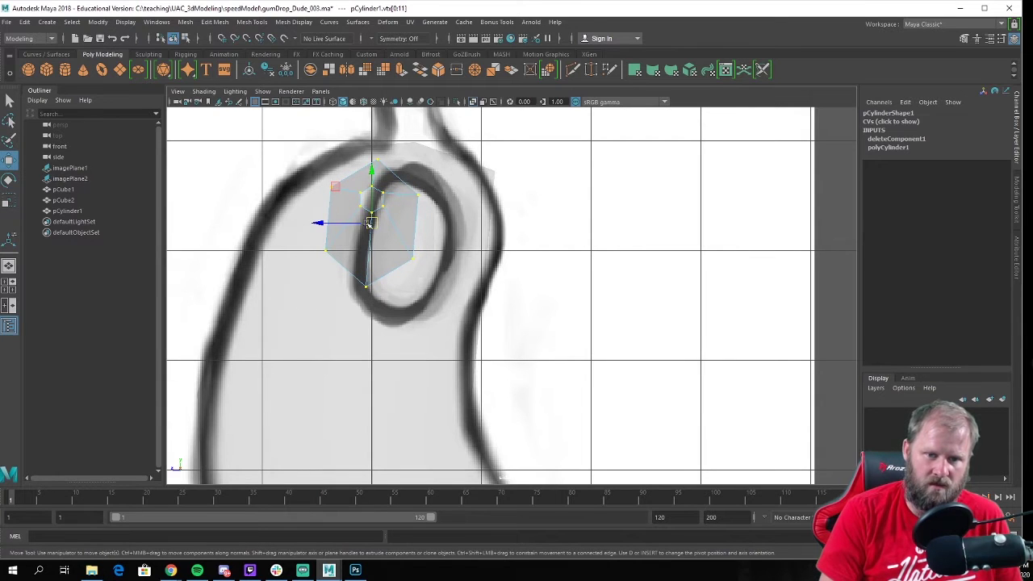
{"action": "left_click_drag", "start_coordinate": [327, 218], "coordinate": [365, 225]}
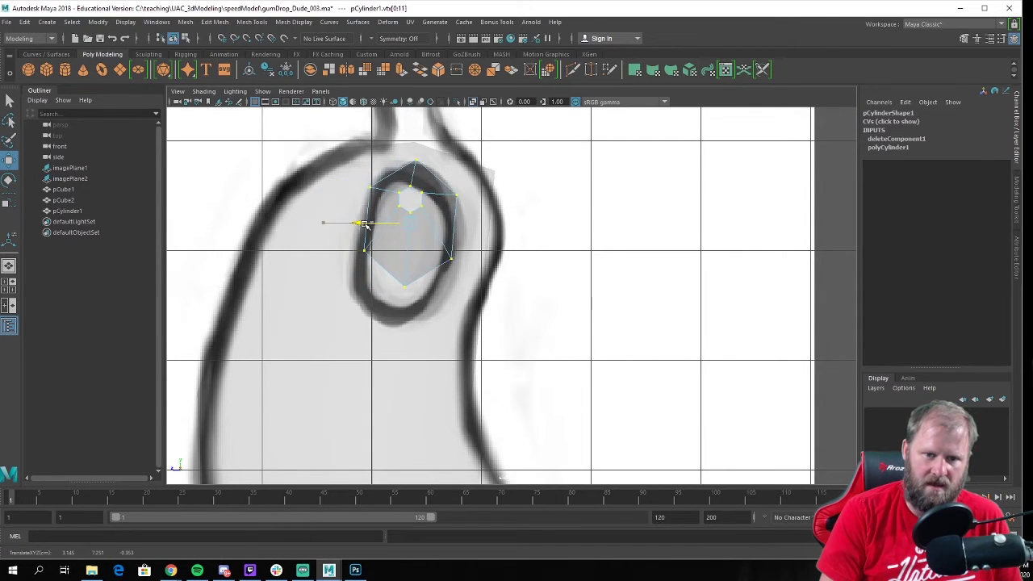
{"action": "key", "text": "space"}
{"action": "key", "text": "space"}
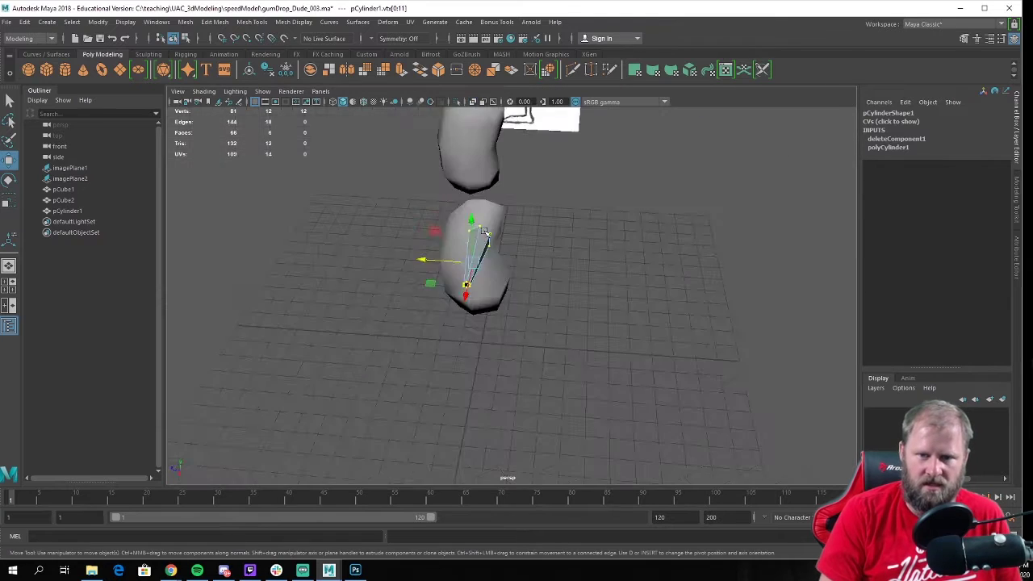
{"action": "left_click_drag", "start_coordinate": [484, 242], "coordinate": [610, 199], "text": "alt"}
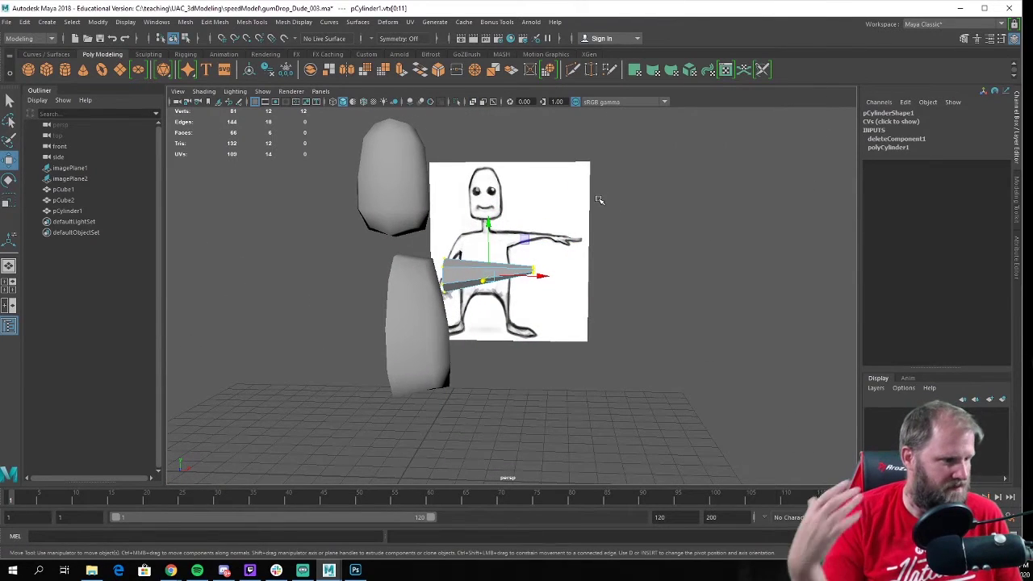
Delete the two faces on the upper side of the torso mesh where the arm meets the shoulder
{"action": "left_click_drag", "start_coordinate": [599, 199], "coordinate": [319, 310], "text": "alt"}
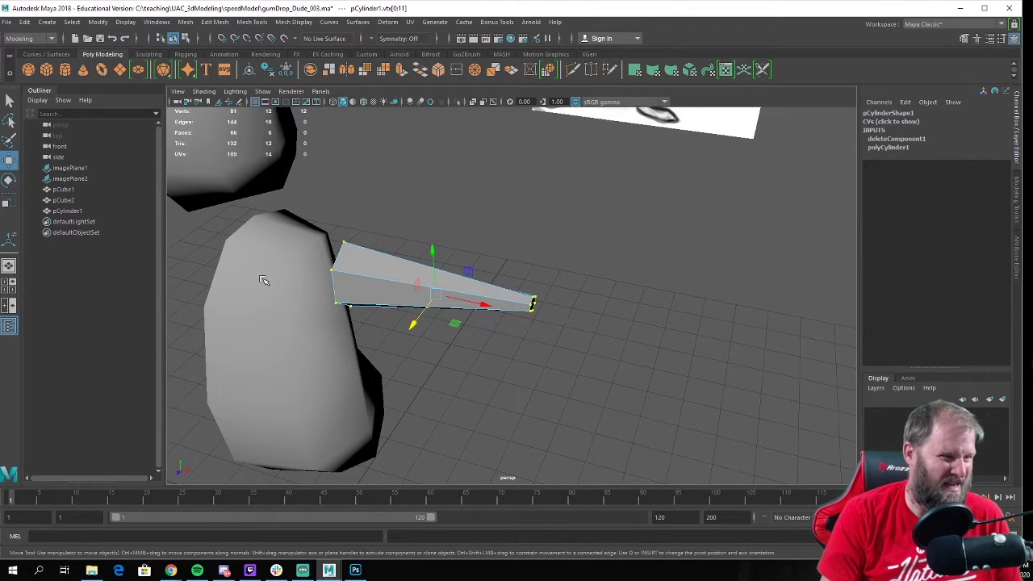
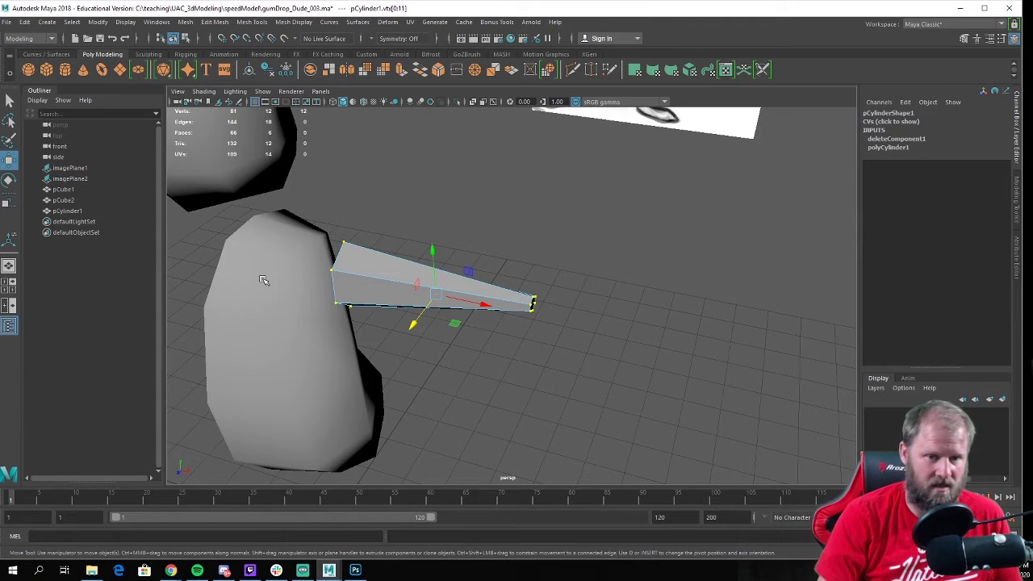
{"action": "left_click_drag", "start_coordinate": [263, 280], "coordinate": [517, 227], "text": "alt"}
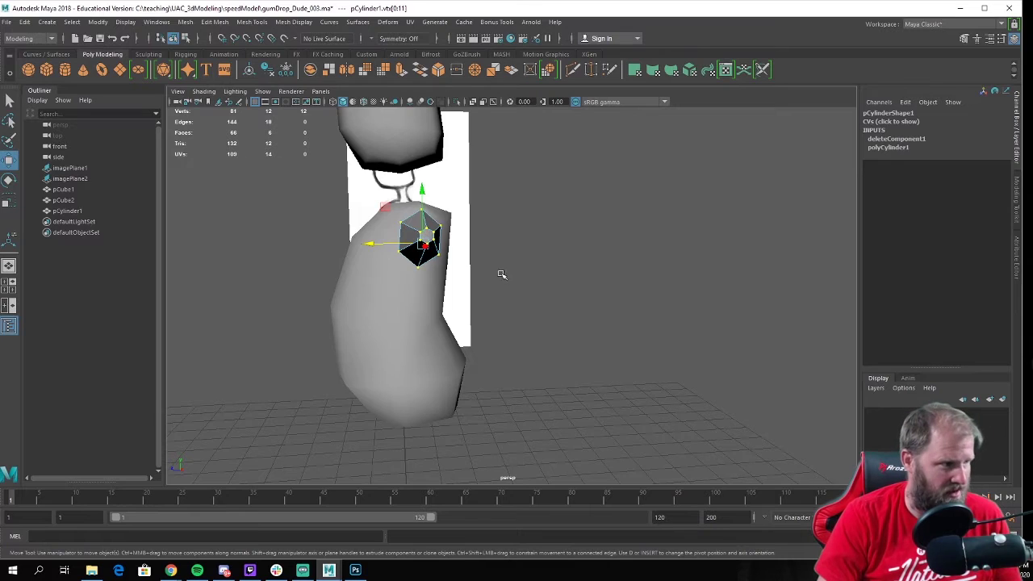
{"action": "left_click_drag", "start_coordinate": [501, 274], "coordinate": [361, 281], "text": "alt"}
{"action": "left_click", "coordinate": [254, 229]}
{"action": "left_click_drag", "start_coordinate": [307, 258], "coordinate": [477, 316], "text": "alt"}
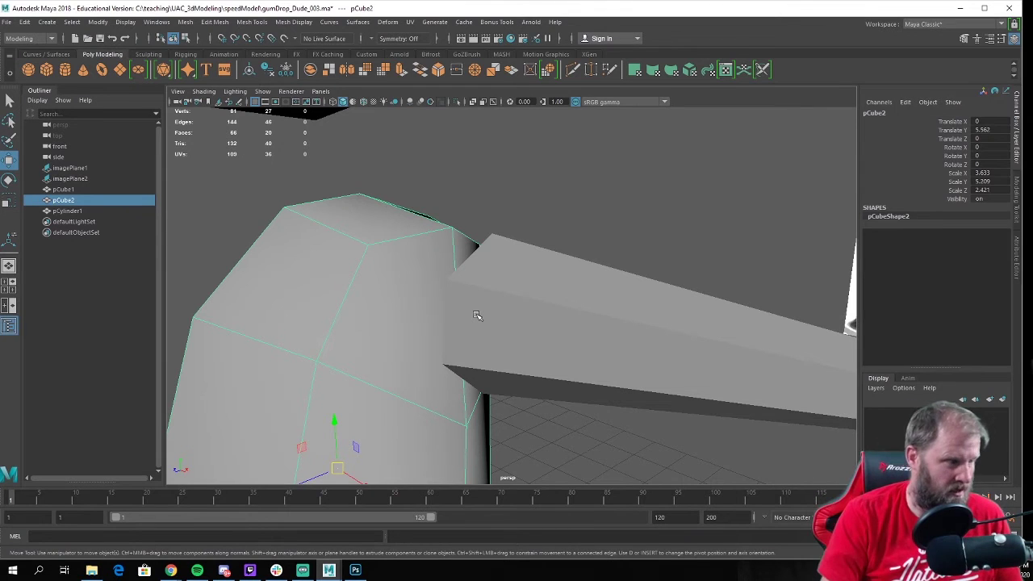
{"action": "left_click_drag", "start_coordinate": [543, 275], "coordinate": [453, 279], "text": "alt"}
{"action": "right_click_drag", "start_coordinate": [464, 243], "coordinate": [467, 278]}
{"action": "left_click", "coordinate": [478, 256]}
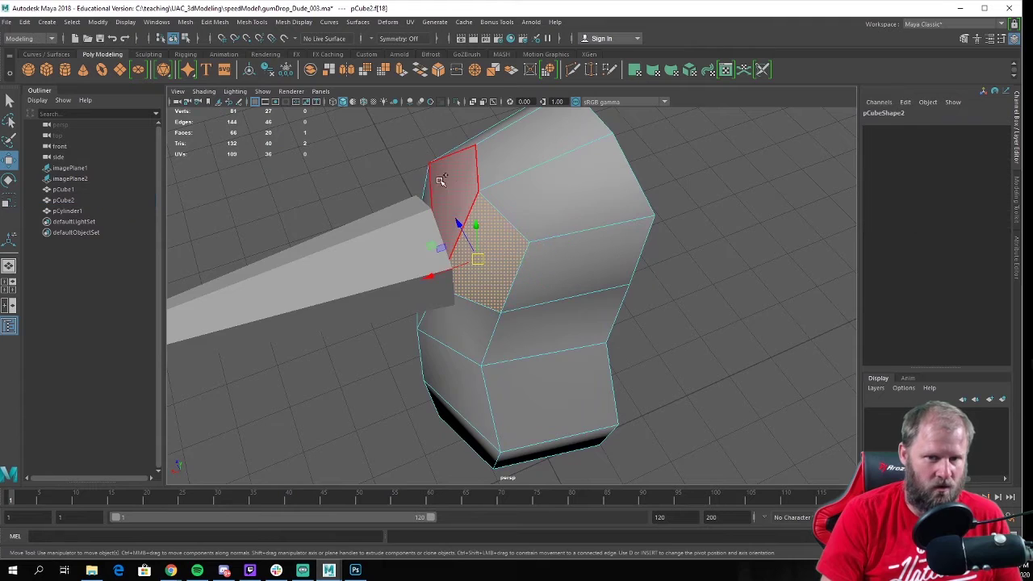
{"action": "left_click", "coordinate": [440, 179], "text": "shift"}
{"action": "left_click_drag", "start_coordinate": [484, 322], "coordinate": [455, 230], "text": "alt"}
{"action": "key", "text": "Delete"}
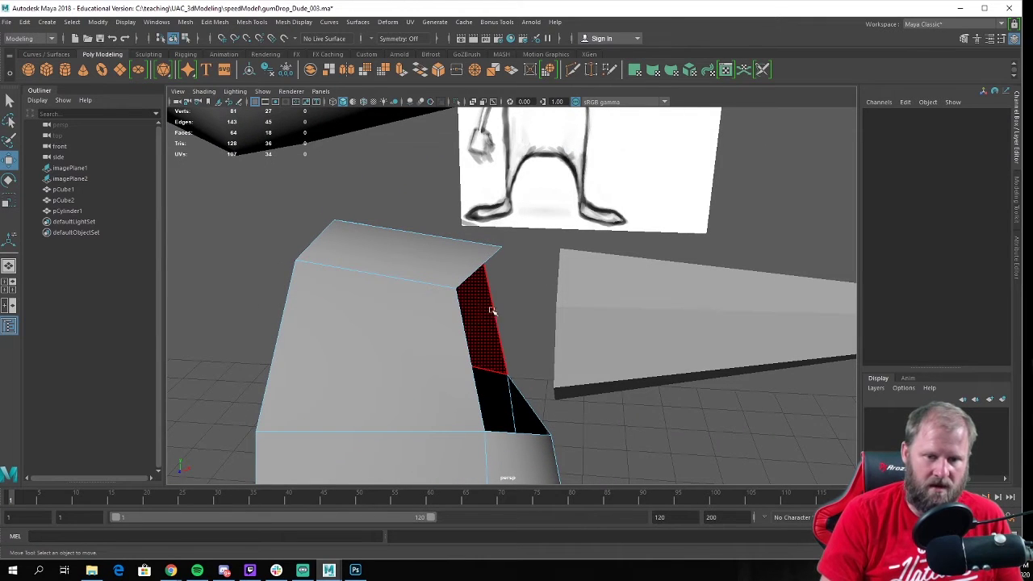
Extrude the border edge loop of the torso's shoulder opening and move it outward along X towards the arm
{"action": "left_click_drag", "start_coordinate": [552, 327], "coordinate": [477, 293], "text": "alt"}
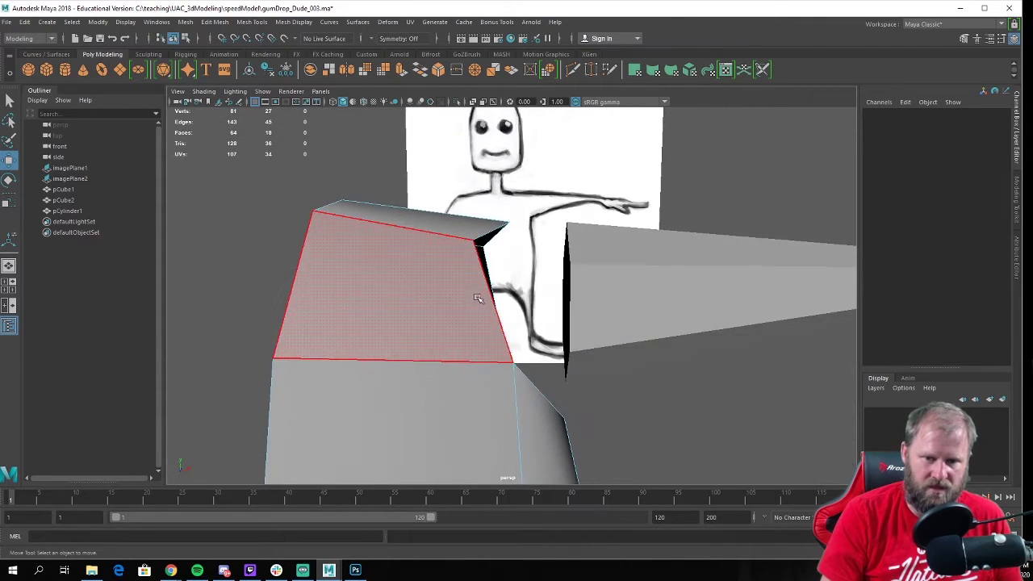
{"action": "left_click_drag", "start_coordinate": [666, 320], "coordinate": [544, 330], "text": "alt"}
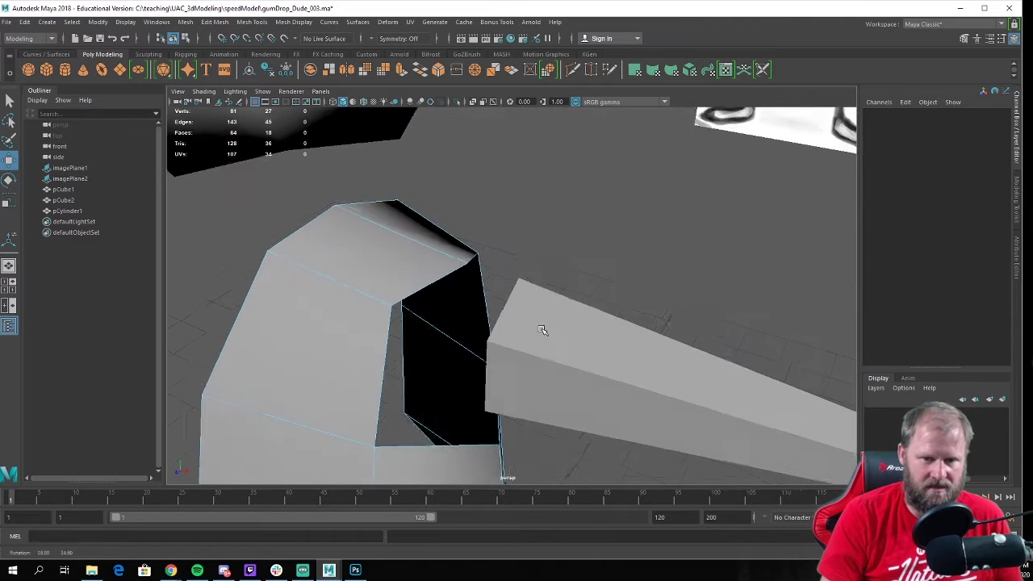
{"action": "right_click_drag", "start_coordinate": [401, 282], "coordinate": [405, 233]}
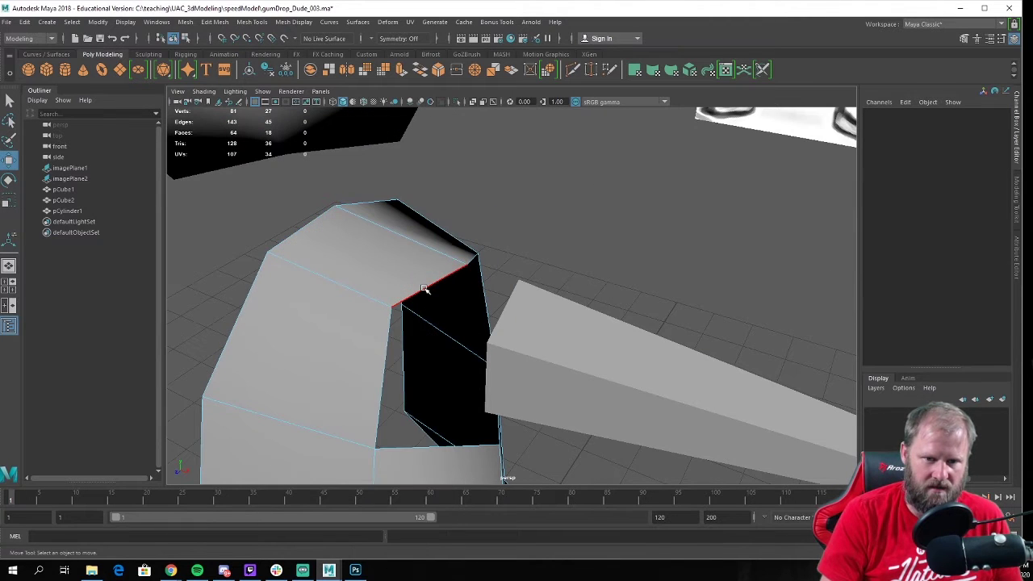
{"action": "double_click", "coordinate": [416, 272]}
{"action": "left_click_drag", "start_coordinate": [415, 272], "coordinate": [355, 264], "text": "alt"}
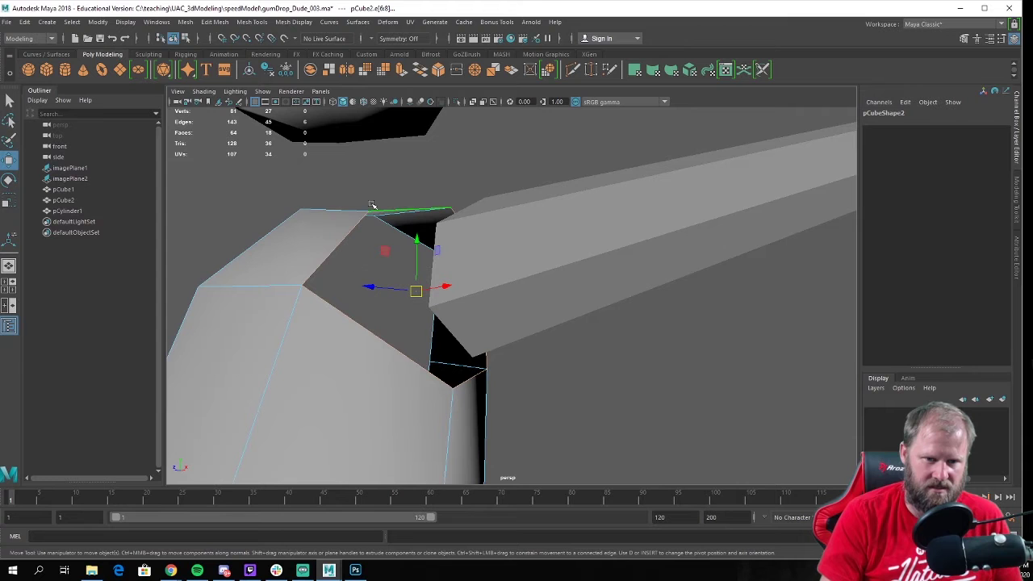
{"action": "left_click_drag", "start_coordinate": [475, 371], "coordinate": [450, 385], "text": "alt"}
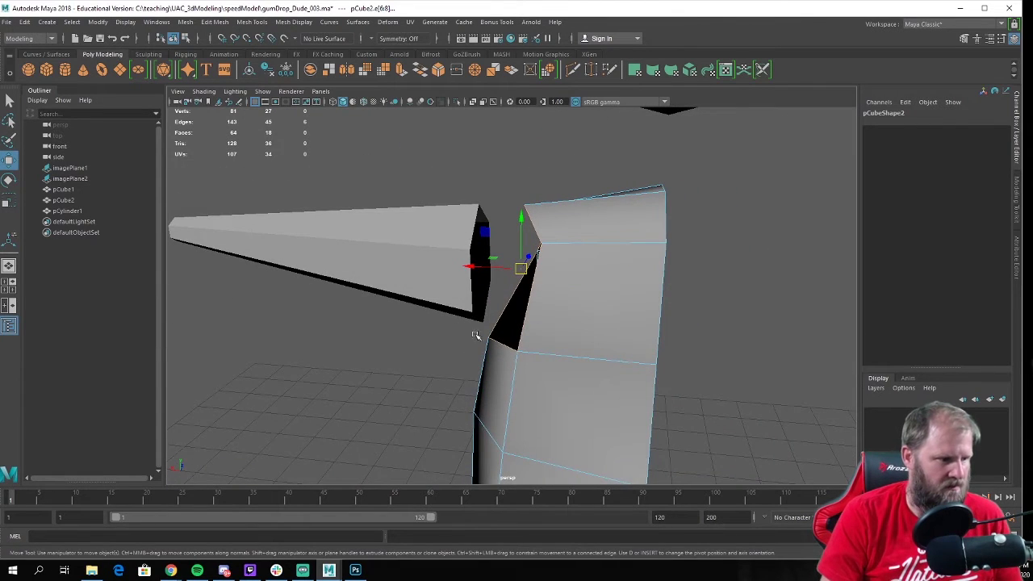
{"action": "left_click_drag", "start_coordinate": [384, 232], "coordinate": [620, 215], "text": "alt"}
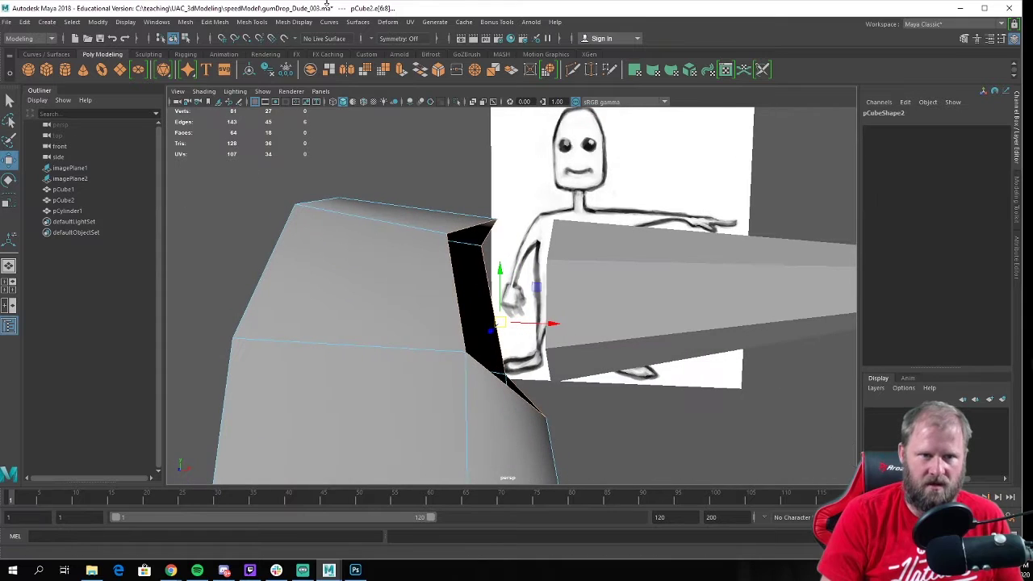
{"action": "left_click", "coordinate": [215, 23]}
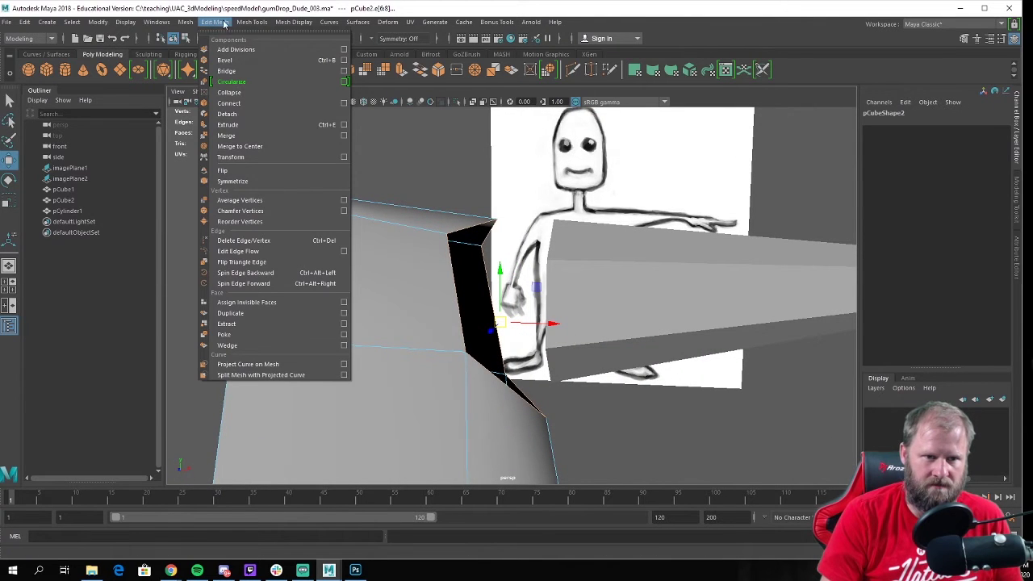
{"action": "left_click", "coordinate": [227, 124]}
{"action": "key", "text": "w"}
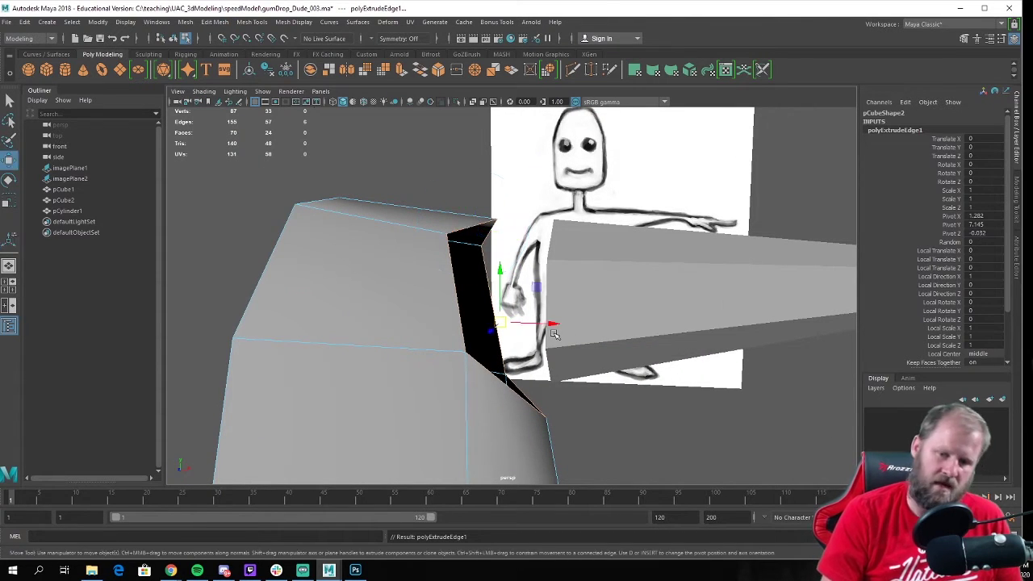
{"action": "left_click_drag", "start_coordinate": [555, 335], "coordinate": [605, 293], "text": "alt"}
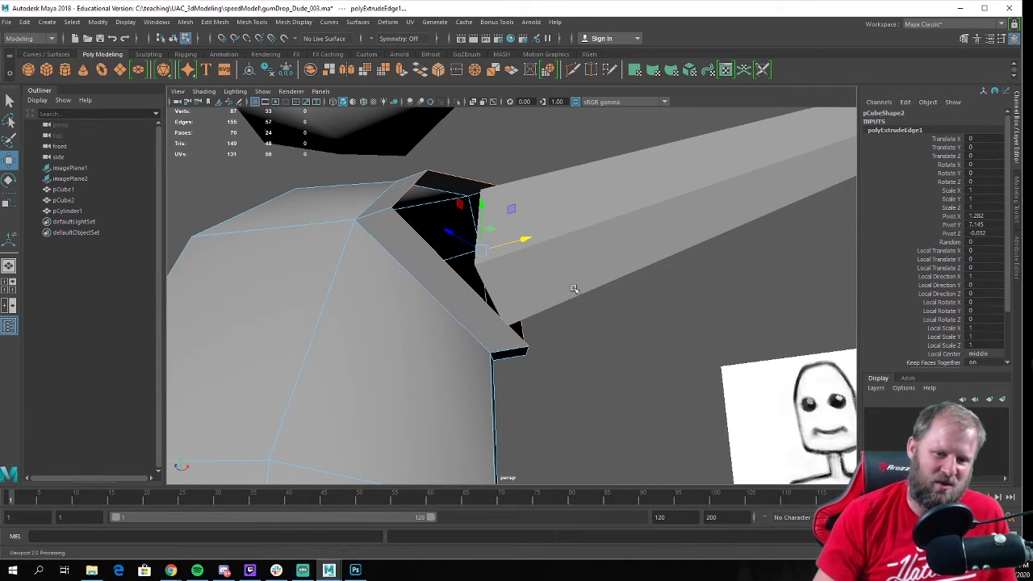
{"action": "left_click_drag", "start_coordinate": [505, 241], "coordinate": [468, 279], "text": "alt"}
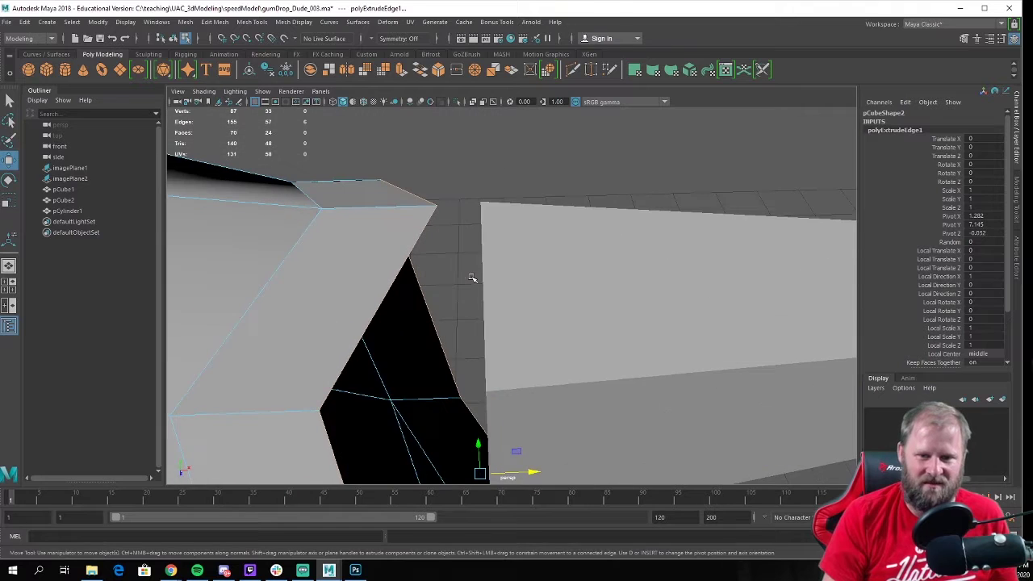
Combine the torso and arm meshes into a single object
{"action": "right_click_drag", "start_coordinate": [360, 221], "coordinate": [545, 243]}
{"action": "left_click", "coordinate": [545, 243], "text": "shift"}
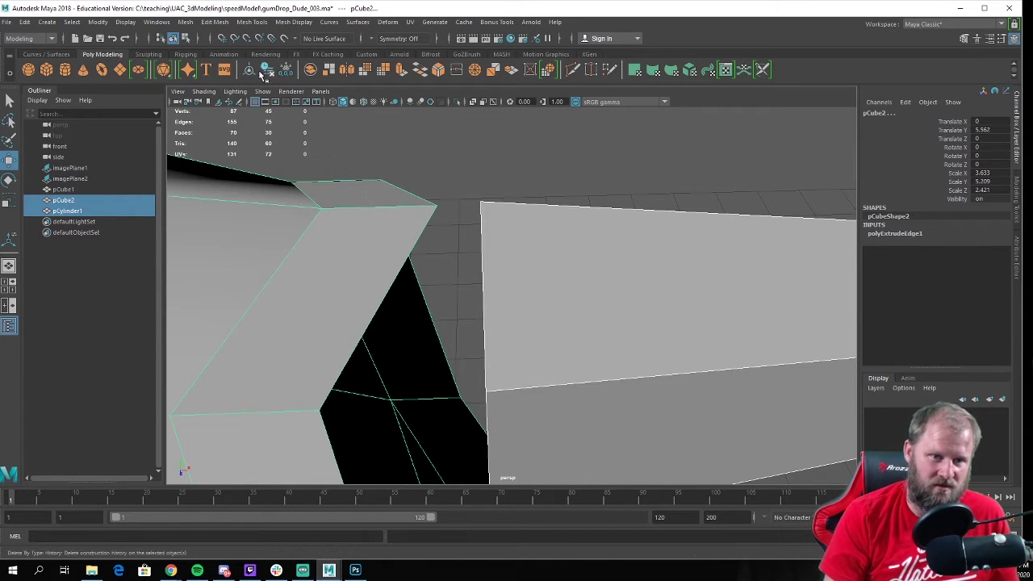
{"action": "left_click", "coordinate": [186, 22]}
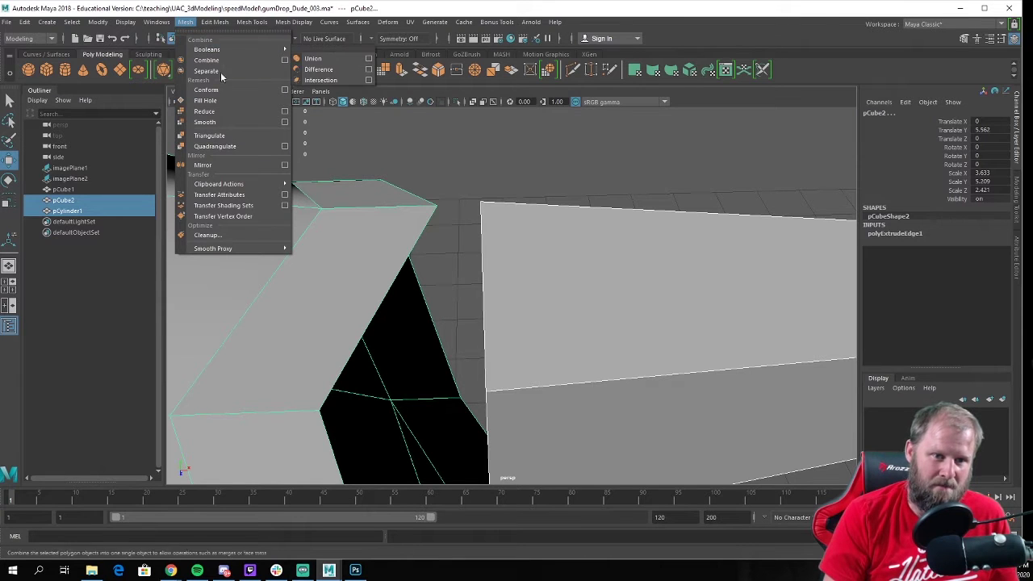
{"action": "left_click", "coordinate": [218, 90]}
{"action": "left_click", "coordinate": [187, 23]}
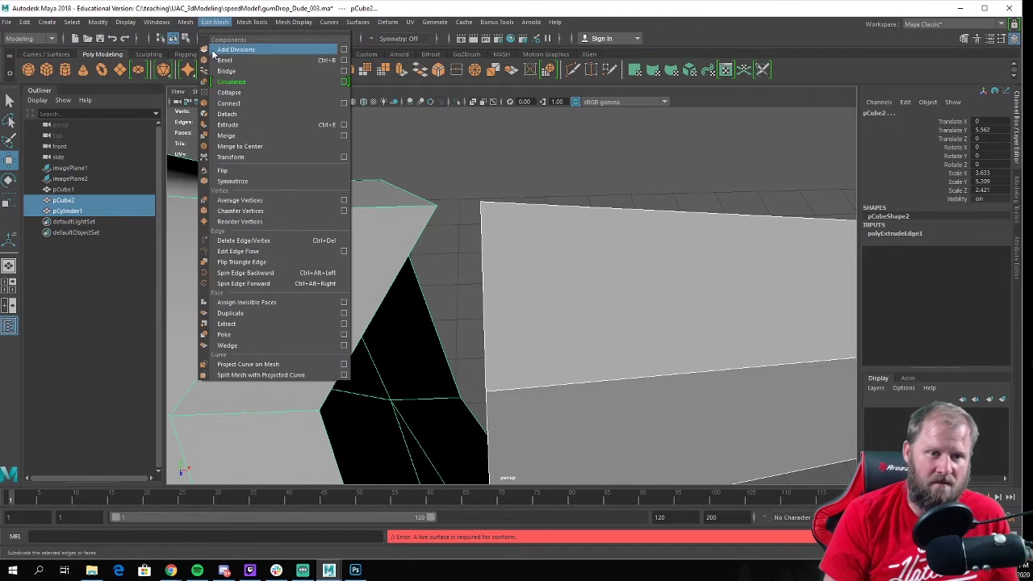
{"action": "left_click", "coordinate": [217, 60]}
{"action": "scroll", "coordinate": [536, 212], "scroll_direction": "down", "scroll_amount": 5}
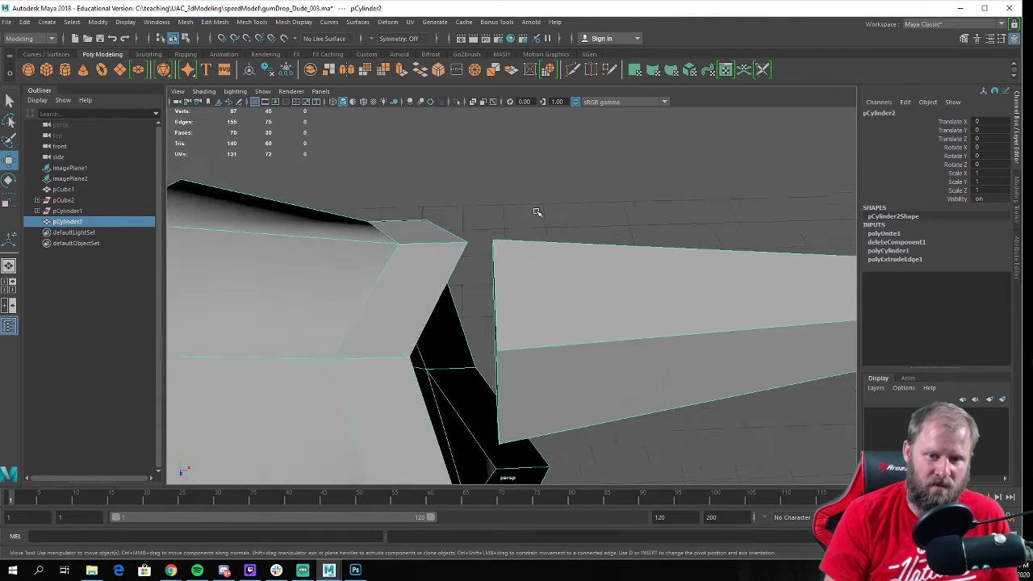
{"action": "left_click_drag", "start_coordinate": [536, 212], "coordinate": [527, 275], "text": "alt"}
{"action": "scroll", "coordinate": [528, 274], "scroll_direction": "down", "scroll_amount": 5}
{"action": "left_click_drag", "start_coordinate": [576, 353], "coordinate": [560, 299], "text": "alt"}
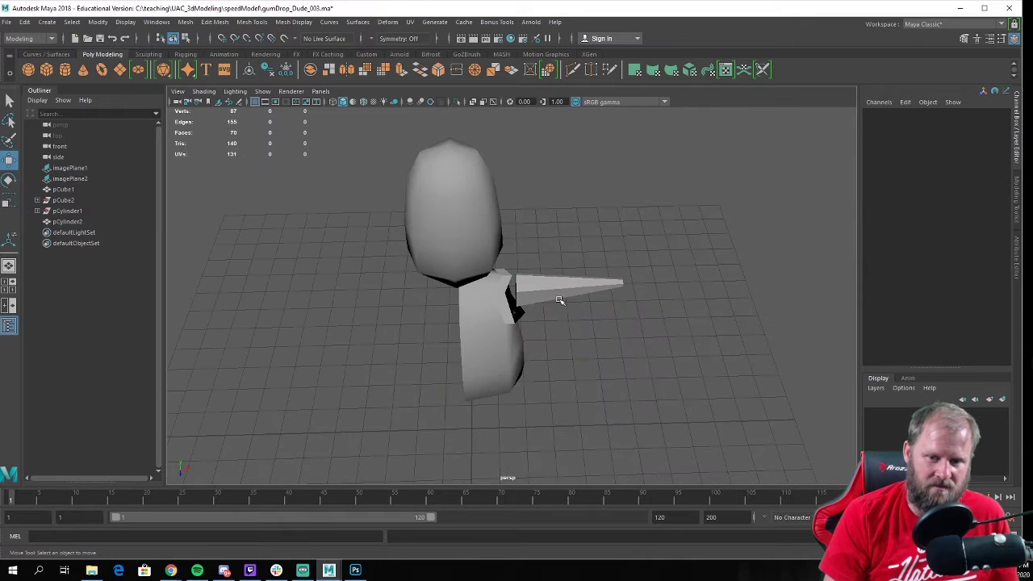
{"action": "left_click", "coordinate": [670, 357]}
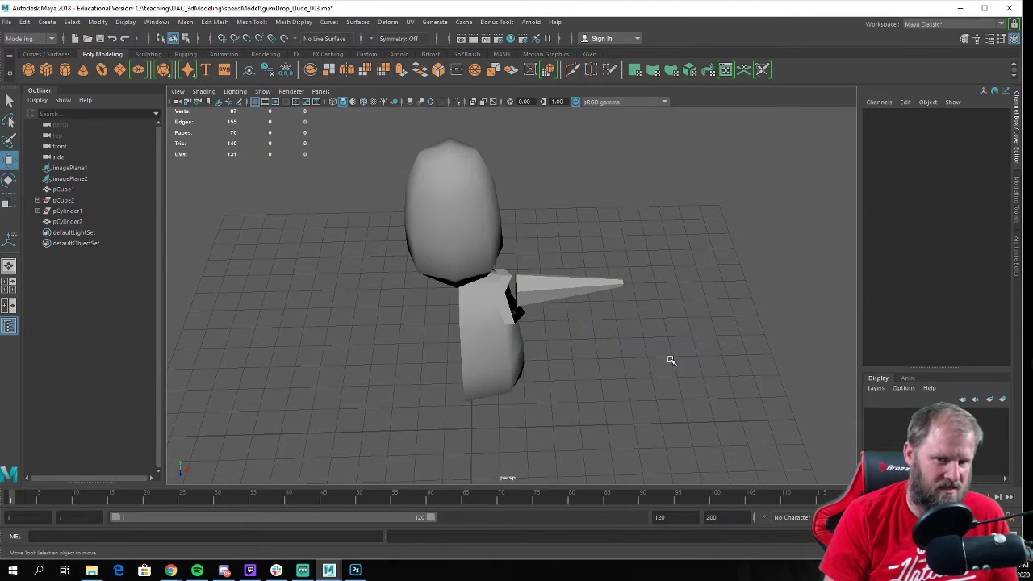
Use the Target Weld Tool on the combined mesh to weld the shoulder border's upper front vertex to the matching arm vertex
{"action": "left_click", "coordinate": [568, 298]}
{"action": "scroll", "coordinate": [457, 288], "scroll_direction": "up", "scroll_amount": 6}
{"action": "mouse_move", "coordinate": [457, 288]}
{"action": "left_mouse_down", "text": "alt"}
{"action": "mouse_move", "coordinate": [438, 265]}
{"action": "mouse_move", "coordinate": [456, 289]}
{"action": "left_mouse_up", "text": "alt"}
{"action": "scroll", "coordinate": [520, 307], "scroll_direction": "up", "scroll_amount": 1}
{"action": "left_click", "coordinate": [546, 169]}
{"action": "left_click", "coordinate": [546, 212]}
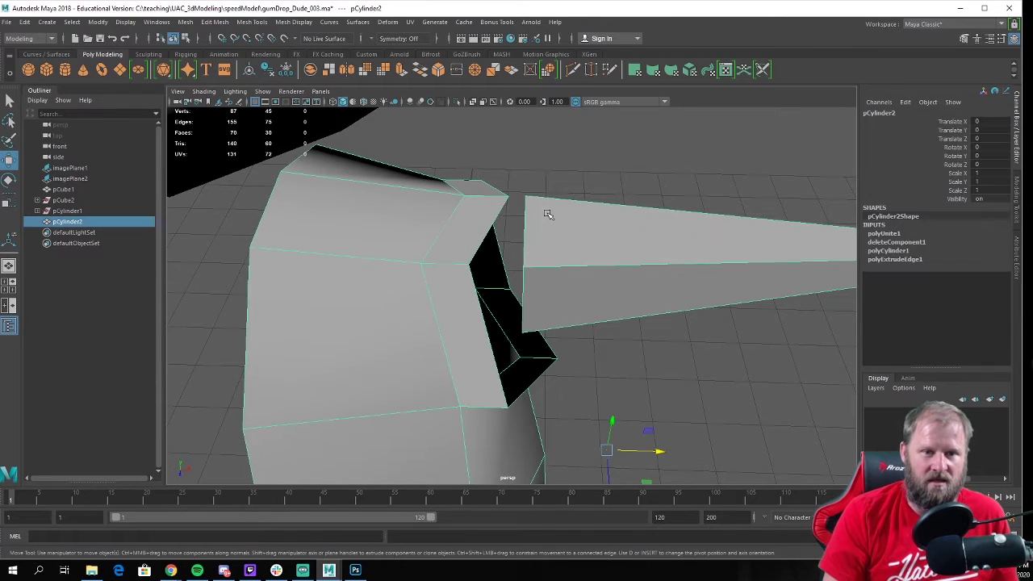
{"action": "right_click", "coordinate": [614, 227], "text": "shift"}
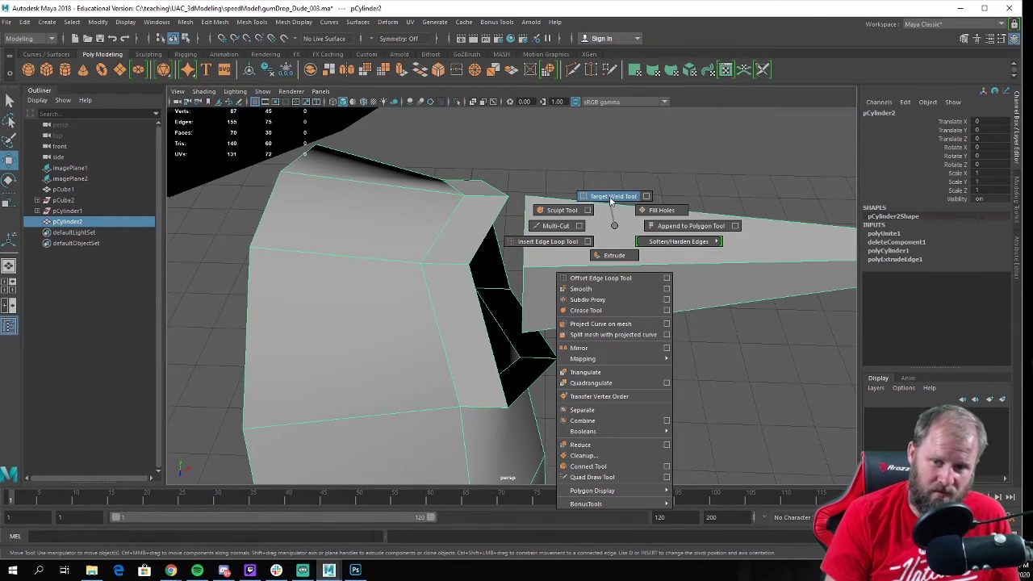
{"action": "right_click_drag", "start_coordinate": [610, 200], "coordinate": [610, 199]}
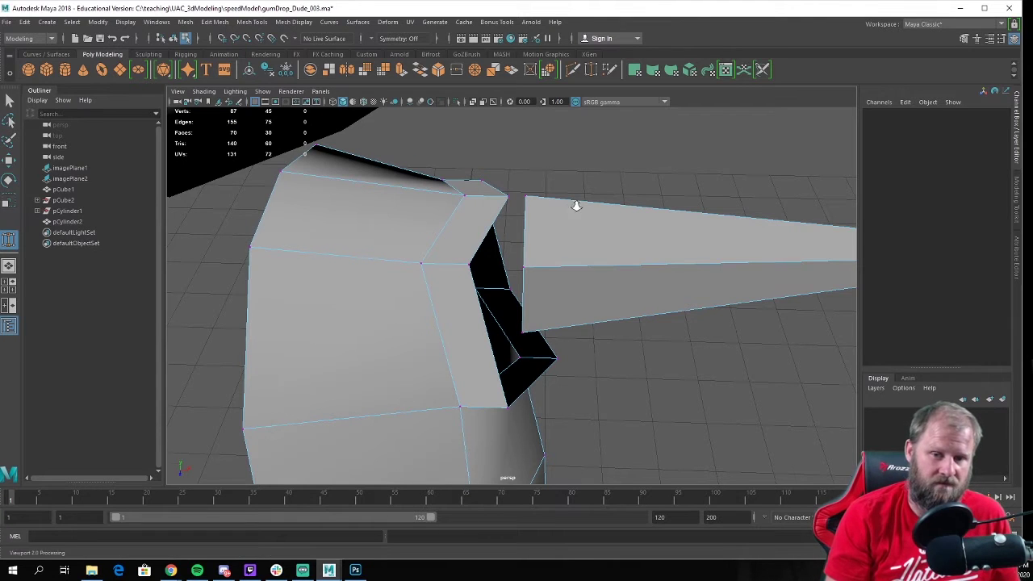
{"action": "right_click_drag", "start_coordinate": [576, 207], "coordinate": [664, 240], "text": "alt"}
{"action": "left_click_drag", "start_coordinate": [659, 243], "coordinate": [510, 153], "text": "alt"}
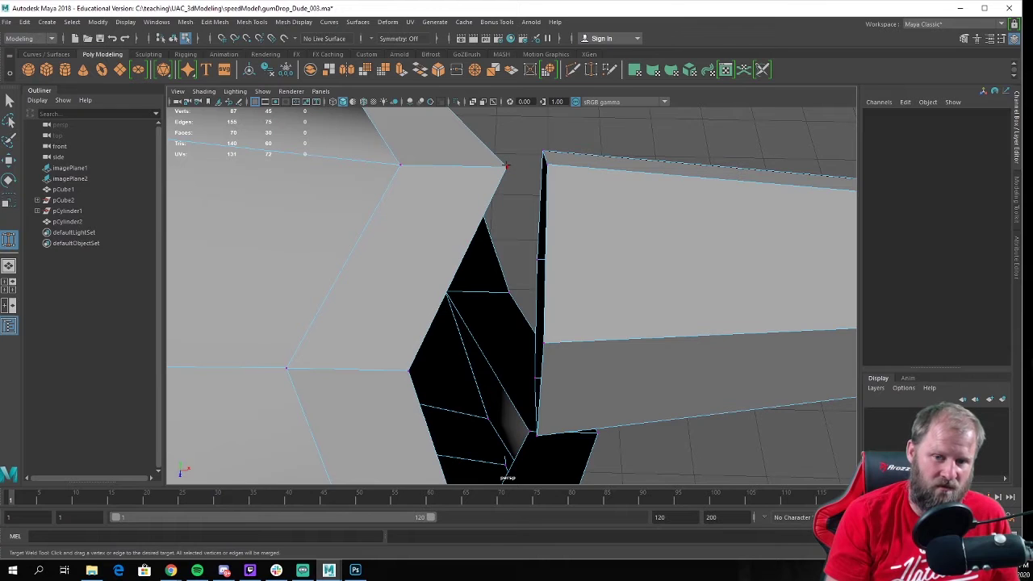
{"action": "left_click_drag", "start_coordinate": [522, 162], "coordinate": [546, 160]}
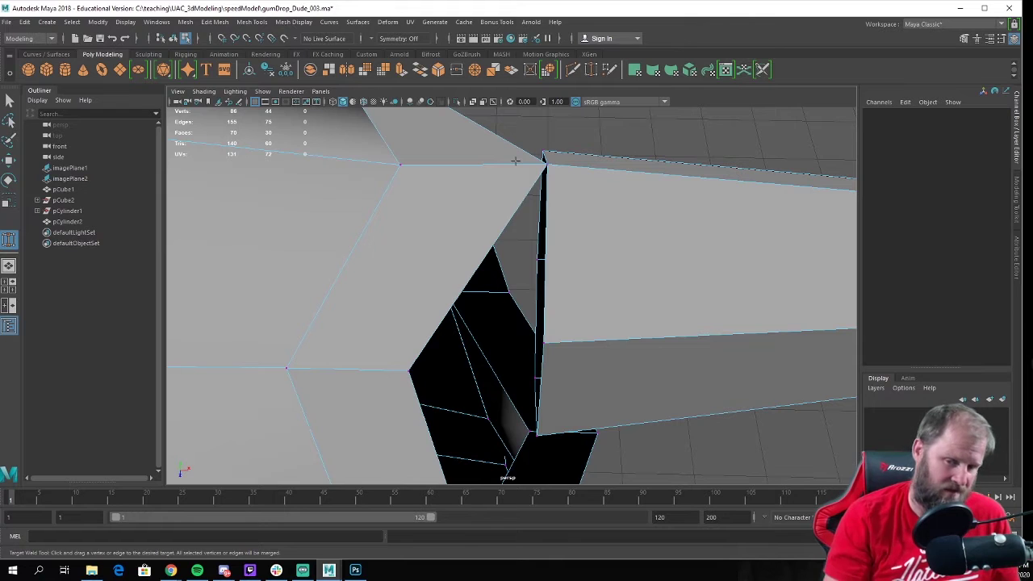
Weld the next three shoulder border vertices, around the front and underside, to their matching arm vertices
{"action": "left_click_drag", "start_coordinate": [515, 160], "coordinate": [584, 244], "text": "alt"}
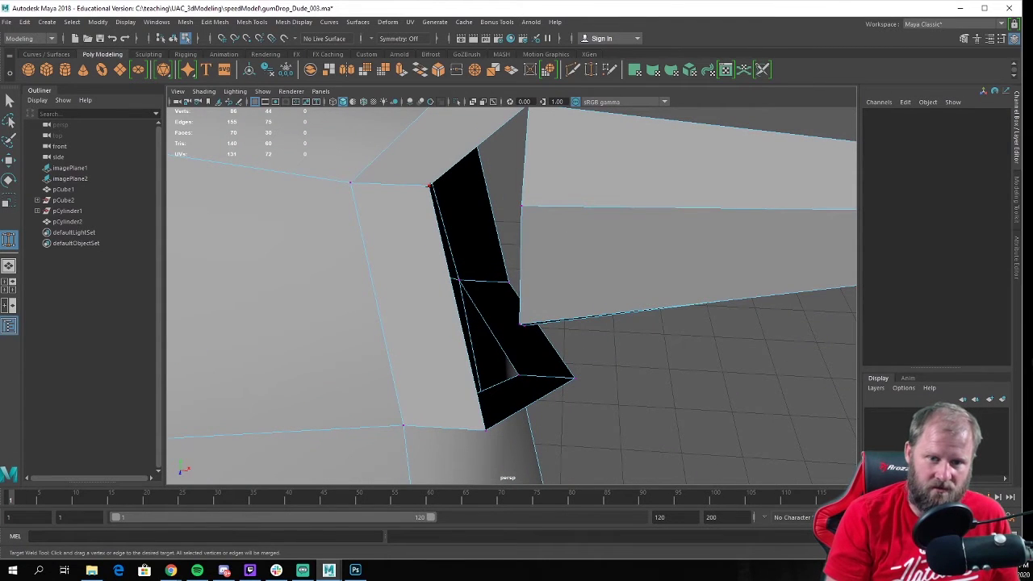
{"action": "left_click_drag", "start_coordinate": [429, 186], "coordinate": [526, 205]}
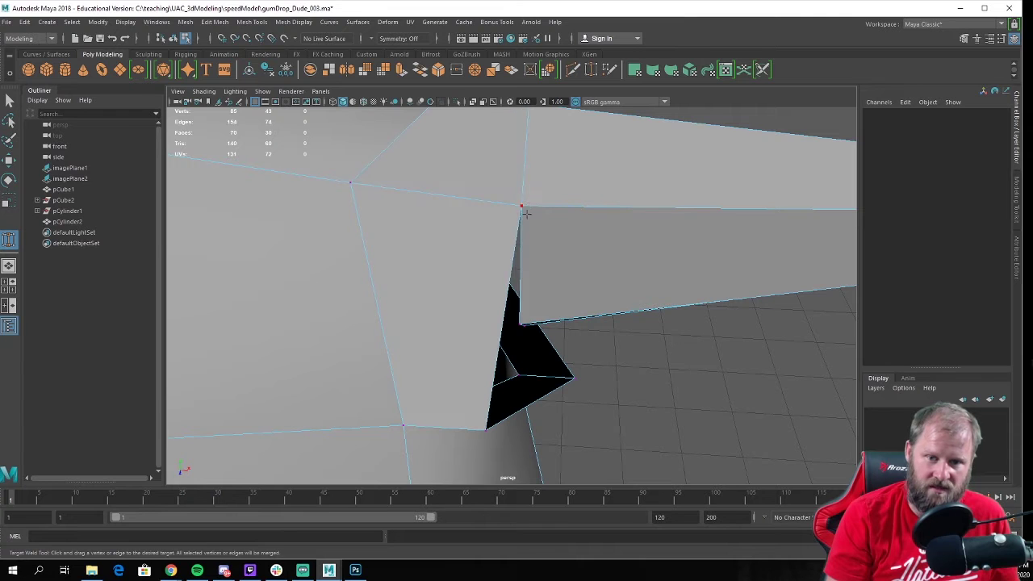
{"action": "left_click_drag", "start_coordinate": [529, 250], "coordinate": [528, 194], "text": "alt"}
{"action": "middle_click_drag", "start_coordinate": [528, 194], "coordinate": [537, 237], "text": "alt"}
{"action": "left_click_drag", "start_coordinate": [537, 236], "coordinate": [534, 272], "text": "alt"}
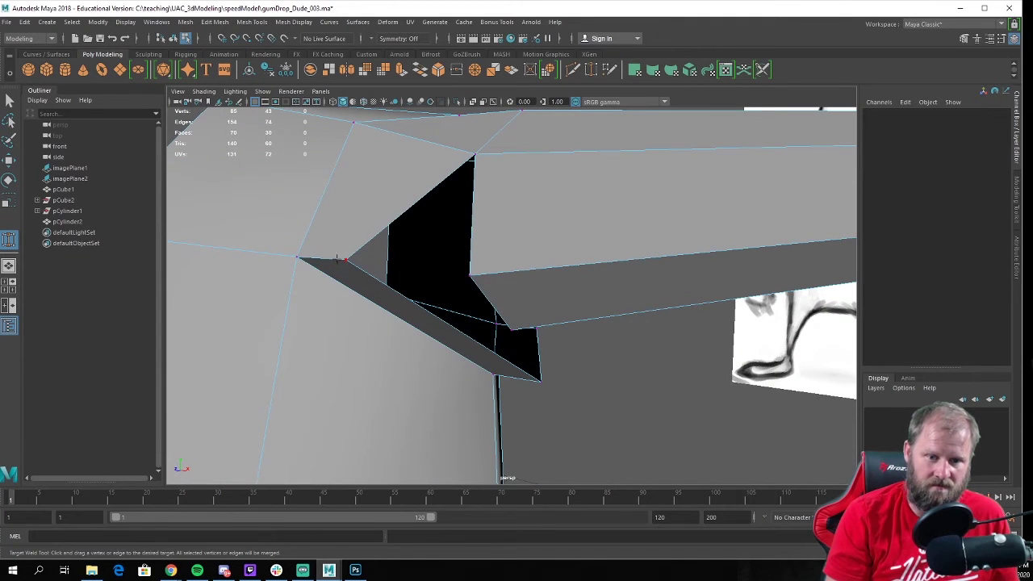
{"action": "left_click_drag", "start_coordinate": [345, 259], "coordinate": [416, 267]}
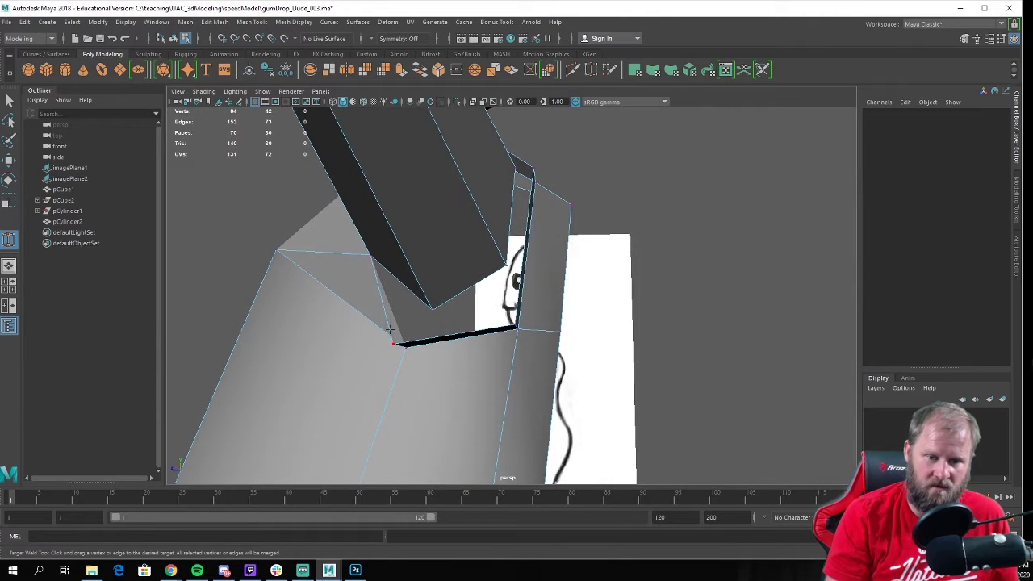
{"action": "left_click_drag", "start_coordinate": [420, 317], "coordinate": [432, 309]}
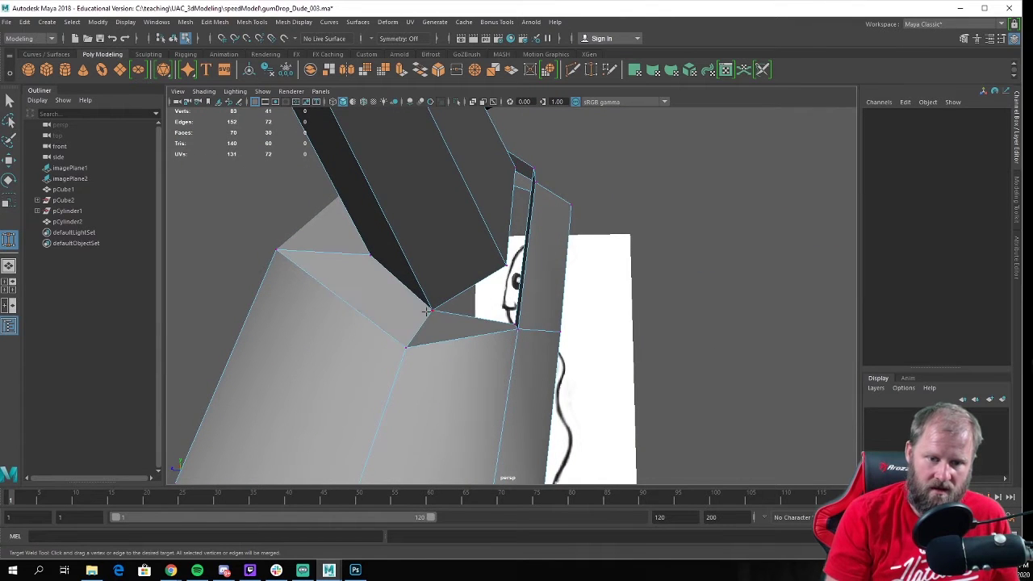
Weld the two remaining shoulder border vertices at the back to the arm, and return to object selection mode
{"action": "left_click_drag", "start_coordinate": [502, 313], "coordinate": [435, 331], "text": "alt"}
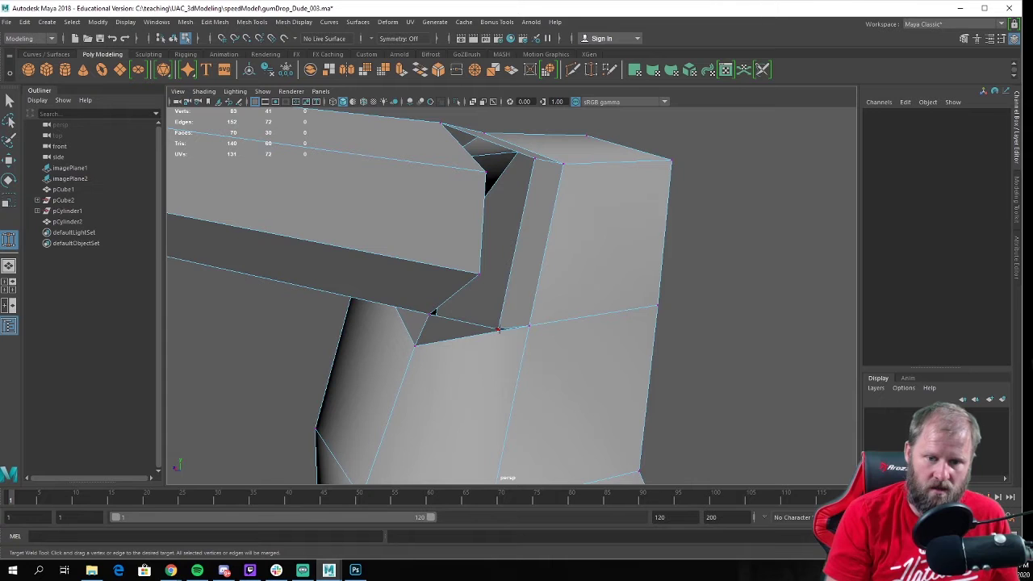
{"action": "left_click_drag", "start_coordinate": [498, 329], "coordinate": [482, 274]}
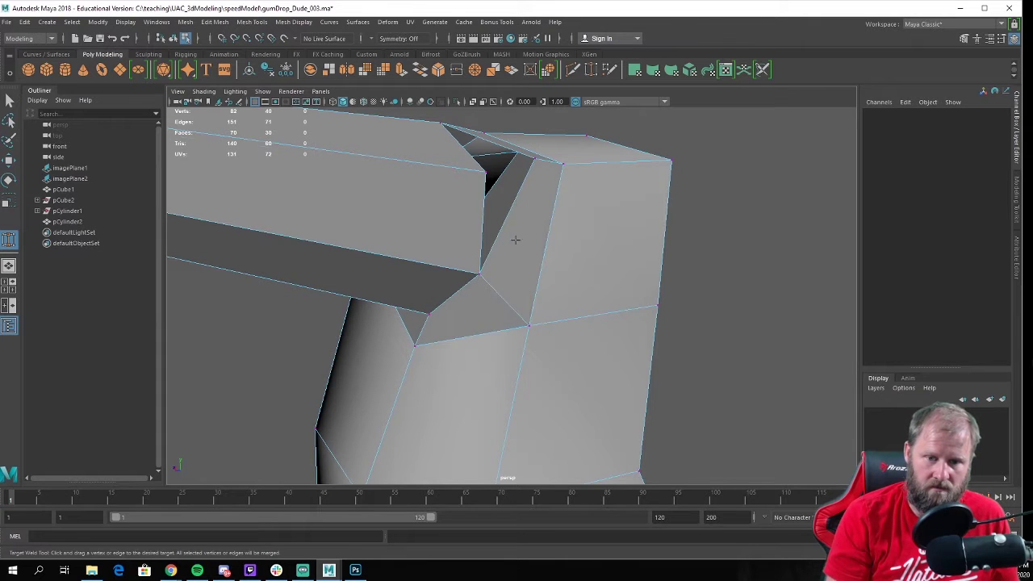
{"action": "left_click_drag", "start_coordinate": [512, 240], "coordinate": [505, 272], "text": "alt"}
{"action": "left_click_drag", "start_coordinate": [536, 194], "coordinate": [484, 269]}
{"action": "key", "text": "w"}
{"action": "right_click_drag", "start_coordinate": [480, 260], "coordinate": [510, 238]}
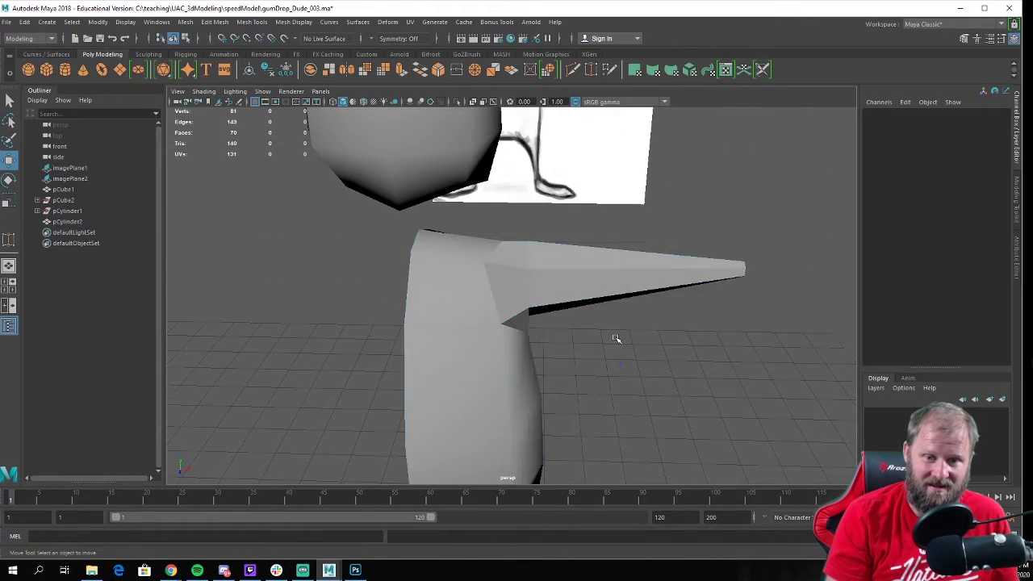
Examine the welded shoulder joint and its vertices from the front, back, top and underside
{"action": "left_click_drag", "start_coordinate": [615, 341], "coordinate": [606, 293], "text": "alt"}
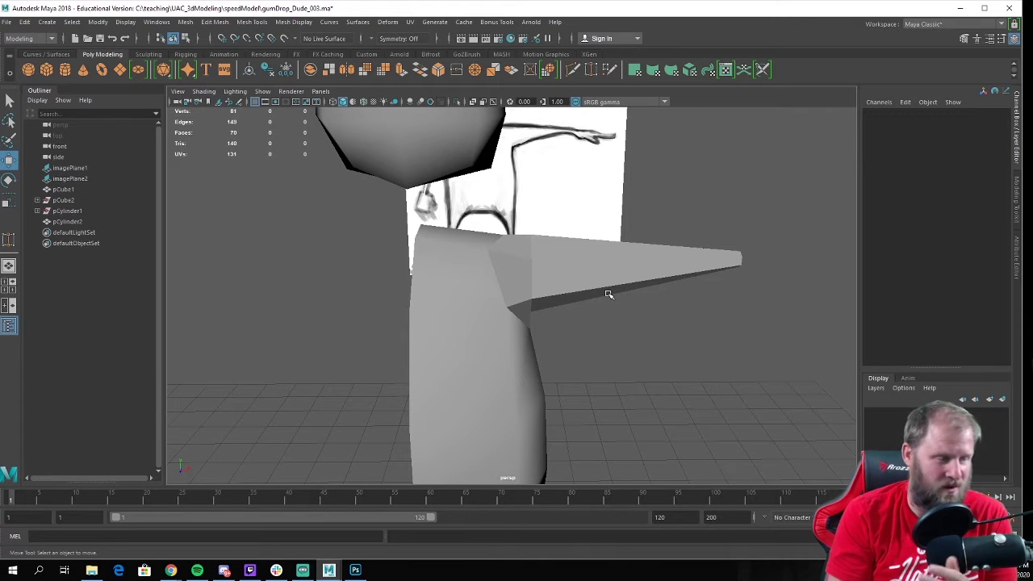
{"action": "left_click_drag", "start_coordinate": [609, 294], "coordinate": [444, 288], "text": "alt"}
{"action": "right_click_drag", "start_coordinate": [444, 288], "coordinate": [600, 283], "text": "alt"}
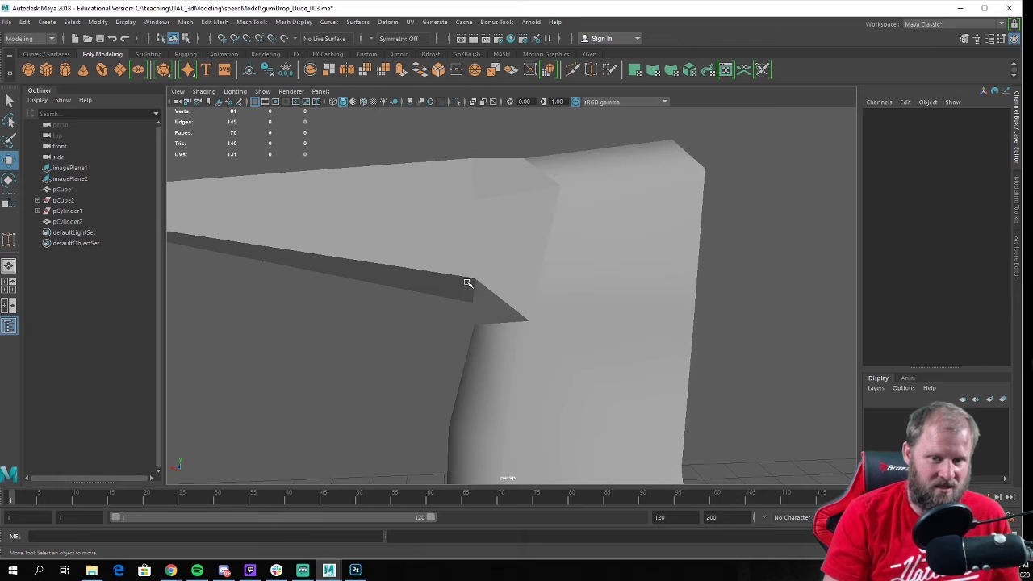
{"action": "left_click_drag", "start_coordinate": [497, 292], "coordinate": [530, 260], "text": "alt"}
{"action": "left_click", "coordinate": [486, 256]}
{"action": "right_click_drag", "start_coordinate": [487, 256], "coordinate": [477, 275]}
{"action": "left_click", "coordinate": [477, 276]}
{"action": "left_click_drag", "start_coordinate": [477, 275], "coordinate": [526, 283], "text": "alt"}
{"action": "left_click_drag", "start_coordinate": [457, 298], "coordinate": [420, 310], "text": "alt"}
{"action": "scroll", "coordinate": [373, 266], "scroll_direction": "down", "scroll_amount": 5}
{"action": "left_click_drag", "start_coordinate": [387, 267], "coordinate": [457, 269], "text": "alt"}
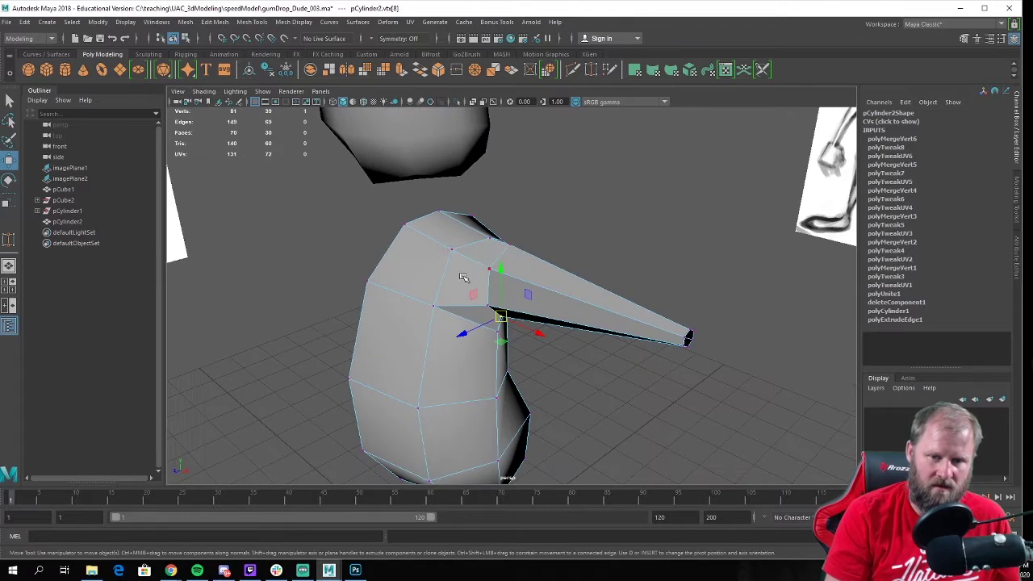
{"action": "right_click_drag", "start_coordinate": [455, 260], "coordinate": [529, 217]}
{"action": "left_click", "coordinate": [587, 235]}
{"action": "left_click_drag", "start_coordinate": [587, 236], "coordinate": [701, 275], "text": "alt"}
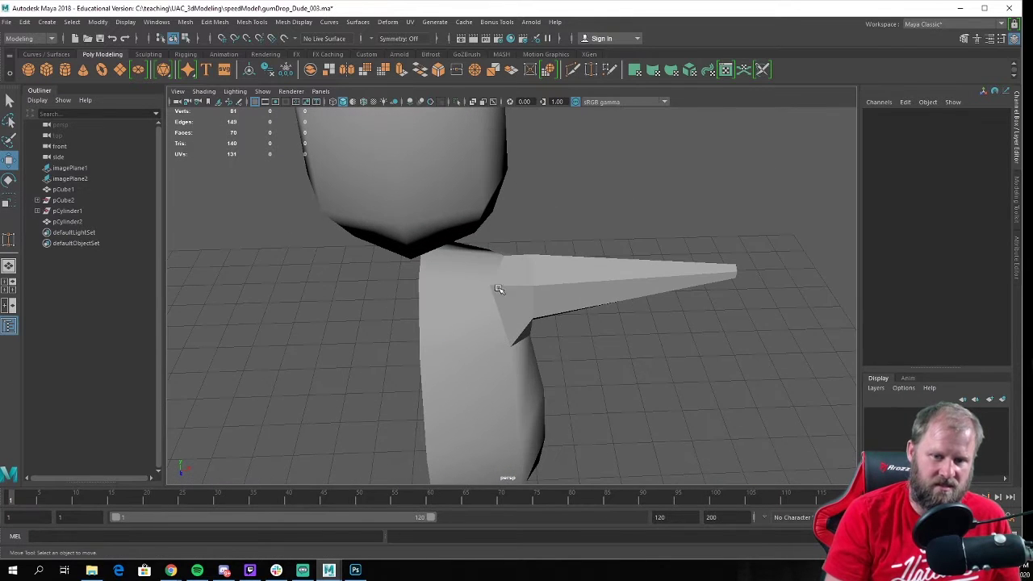
{"action": "left_click_drag", "start_coordinate": [534, 315], "coordinate": [532, 287], "text": "alt"}
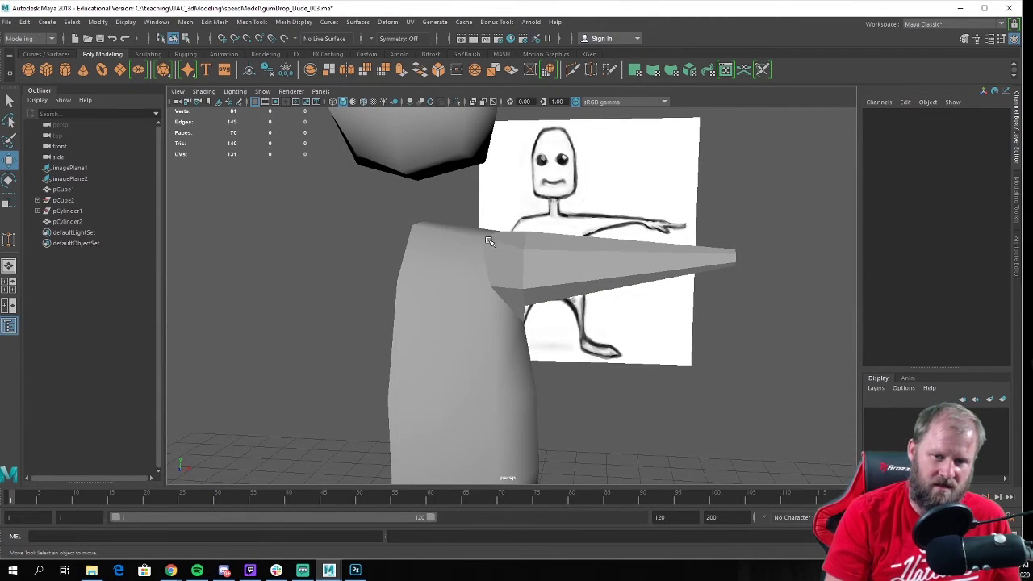
{"action": "left_click_drag", "start_coordinate": [615, 261], "coordinate": [486, 288], "text": "alt"}
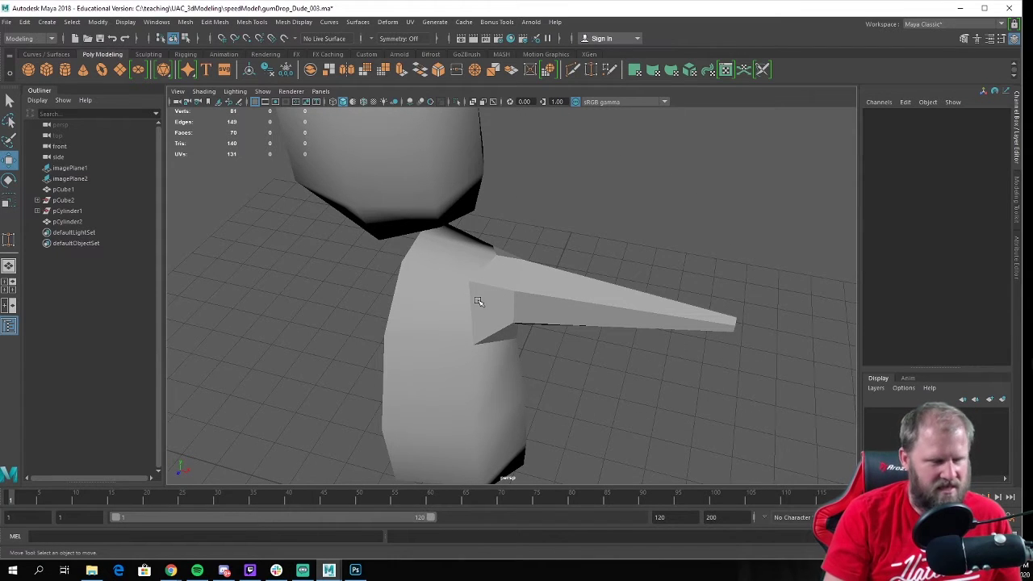
{"action": "mouse_move", "coordinate": [477, 302]}
{"action": "left_mouse_down", "text": "alt"}
{"action": "mouse_move", "coordinate": [481, 329]}
{"action": "mouse_move", "coordinate": [488, 309]}
{"action": "left_mouse_up", "text": "alt"}
Soften all edges of the combined torso and arm mesh, and deselect it
{"action": "left_click", "coordinate": [488, 307]}
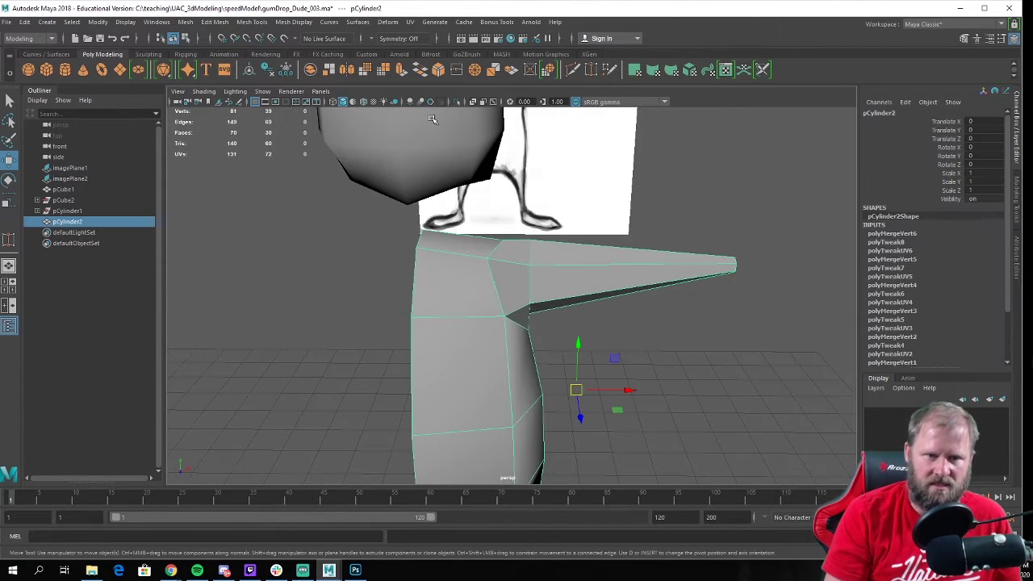
{"action": "left_click", "coordinate": [293, 22]}
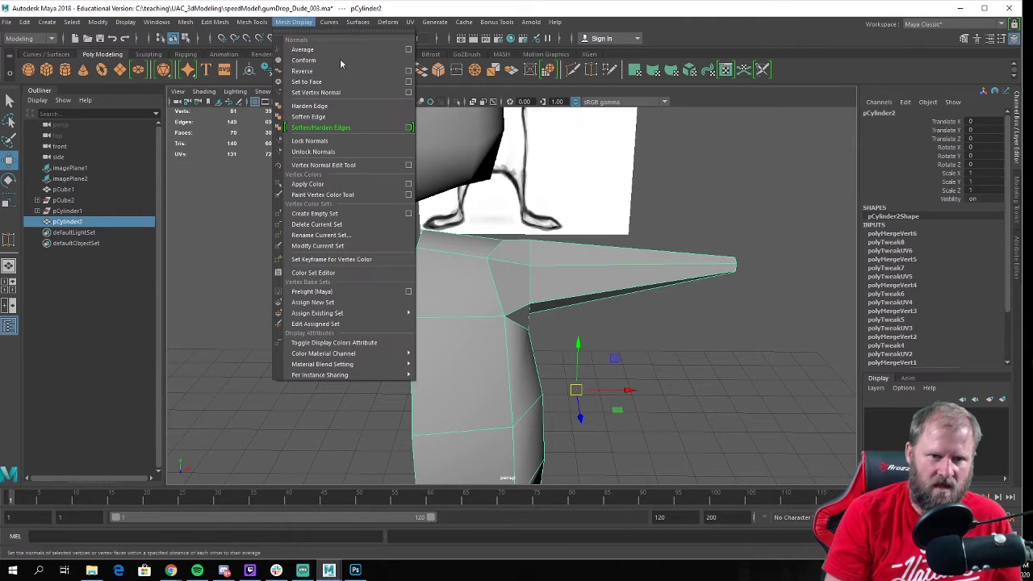
{"action": "left_click", "coordinate": [348, 116]}
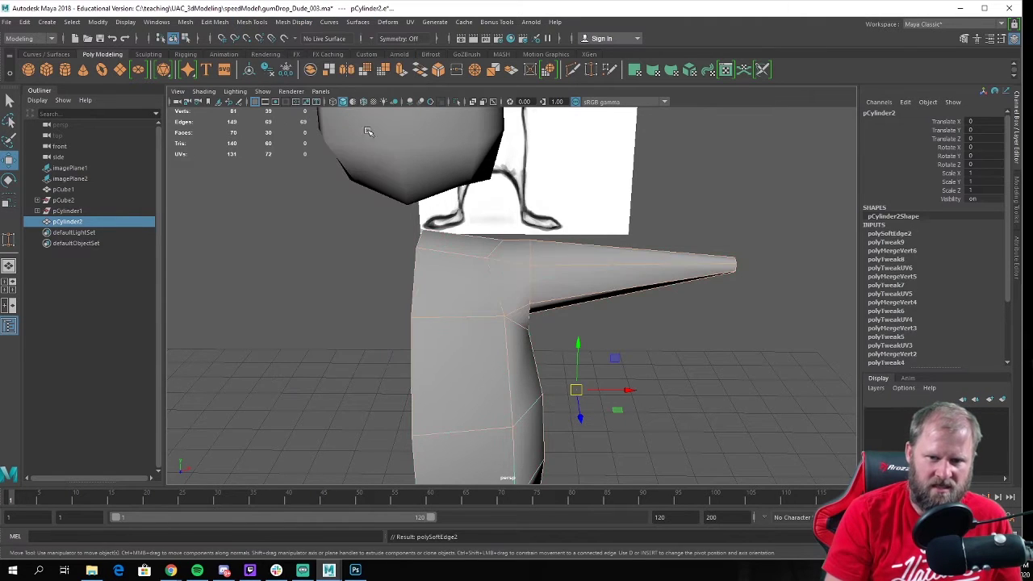
{"action": "left_click", "coordinate": [760, 363]}
{"action": "left_click_drag", "start_coordinate": [761, 364], "coordinate": [397, 315], "text": "alt"}
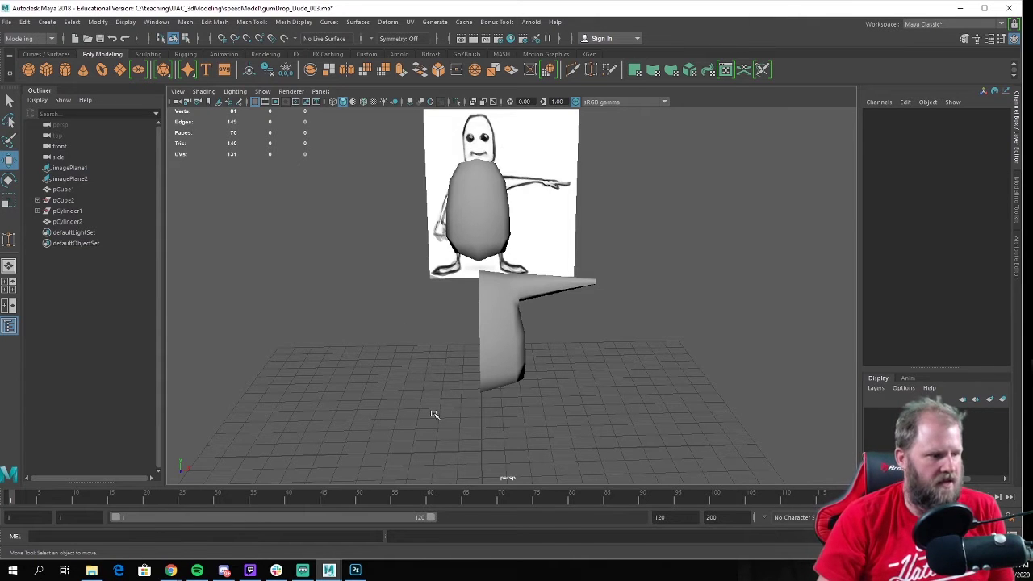
Snap the pivot of the torso and arm mesh to the grid origin
{"action": "left_click_drag", "start_coordinate": [615, 277], "coordinate": [560, 221], "text": "alt"}
{"action": "left_click", "coordinate": [474, 277]}
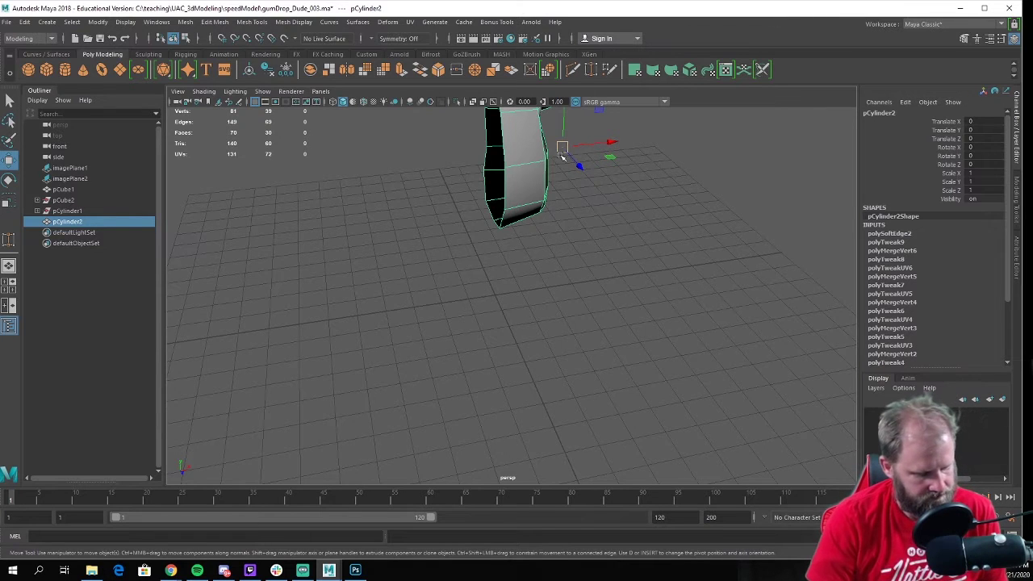
{"action": "key", "text": "d"}
{"action": "key", "text": "x"}
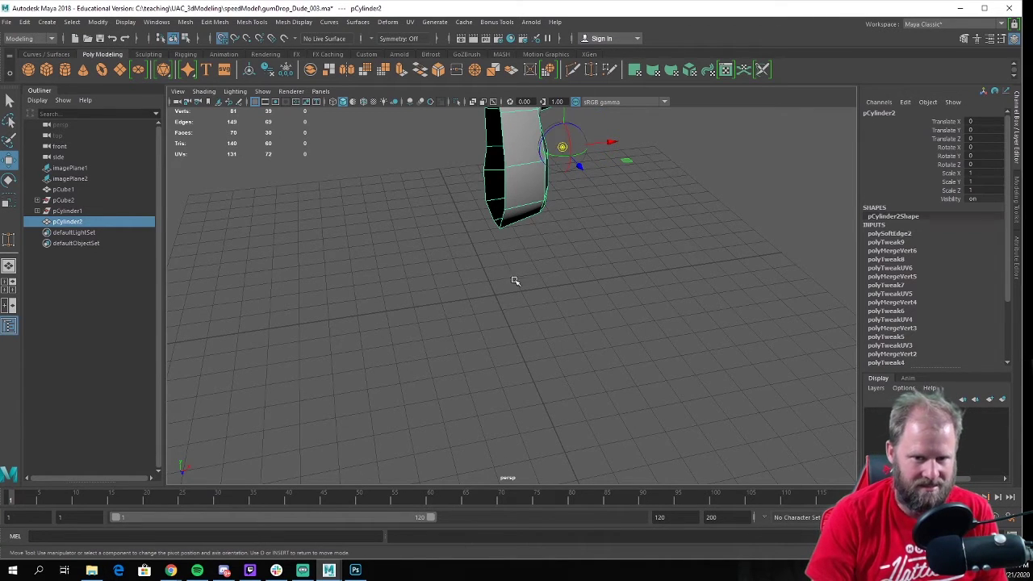
{"action": "middle_click_drag", "start_coordinate": [509, 297], "coordinate": [500, 298]}
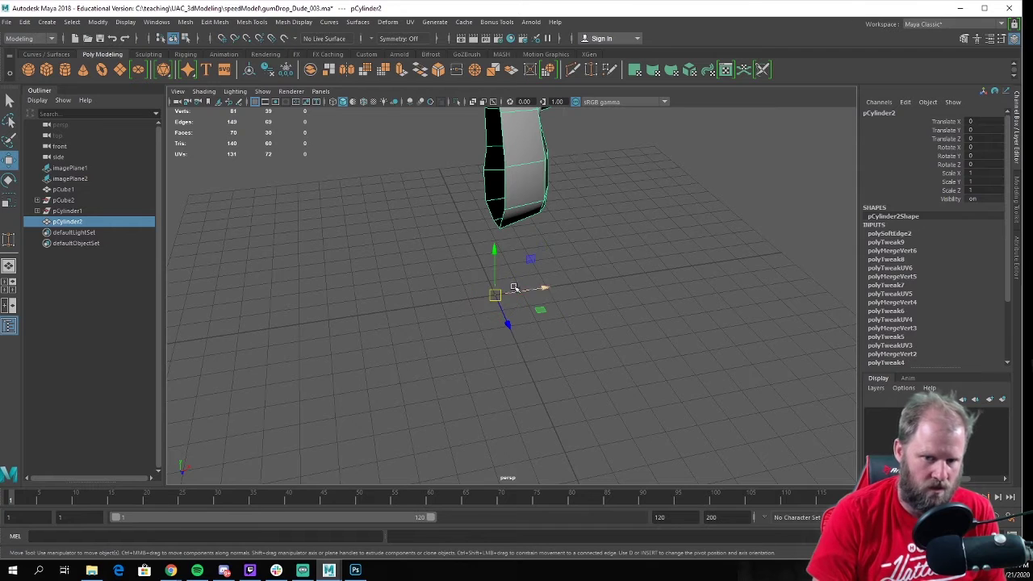
{"action": "mouse_move", "coordinate": [551, 292]}
{"action": "left_mouse_down", "text": "alt"}
{"action": "mouse_move", "coordinate": [575, 263]}
{"action": "mouse_move", "coordinate": [554, 253]}
{"action": "mouse_move", "coordinate": [565, 257]}
{"action": "mouse_move", "coordinate": [545, 302]}
{"action": "mouse_move", "coordinate": [562, 328]}
{"action": "left_mouse_up", "text": "alt"}
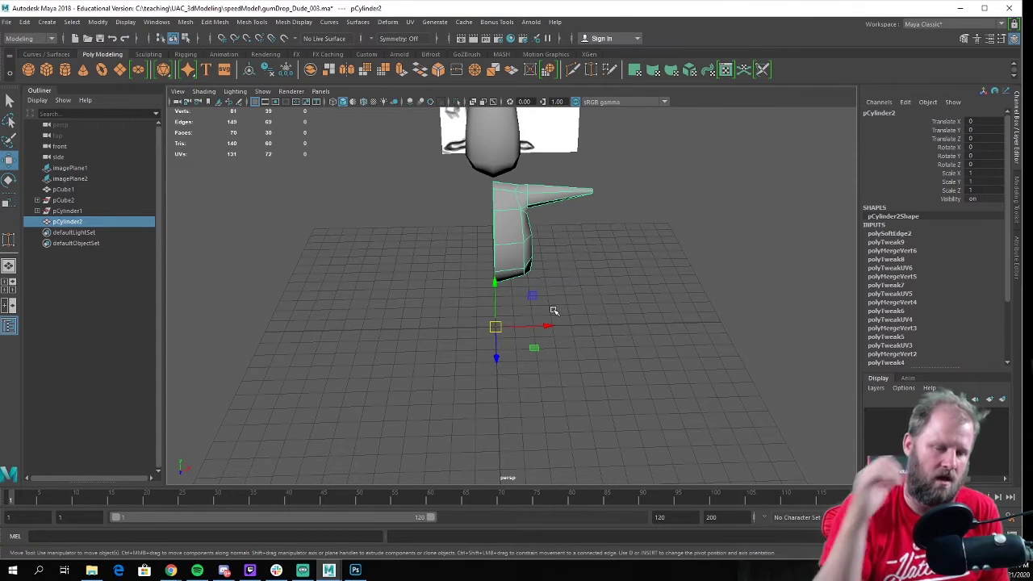
{"action": "left_click_drag", "start_coordinate": [553, 310], "coordinate": [591, 298], "text": "alt"}
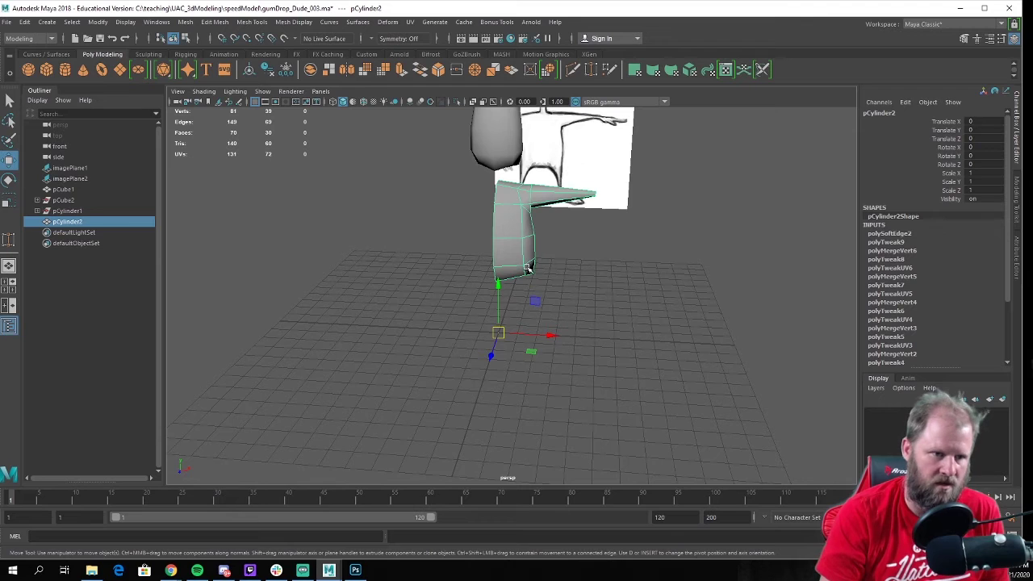
Mirror the half body with Duplicate Special as one instance with Scale X at -1
{"action": "left_click", "coordinate": [25, 22]}
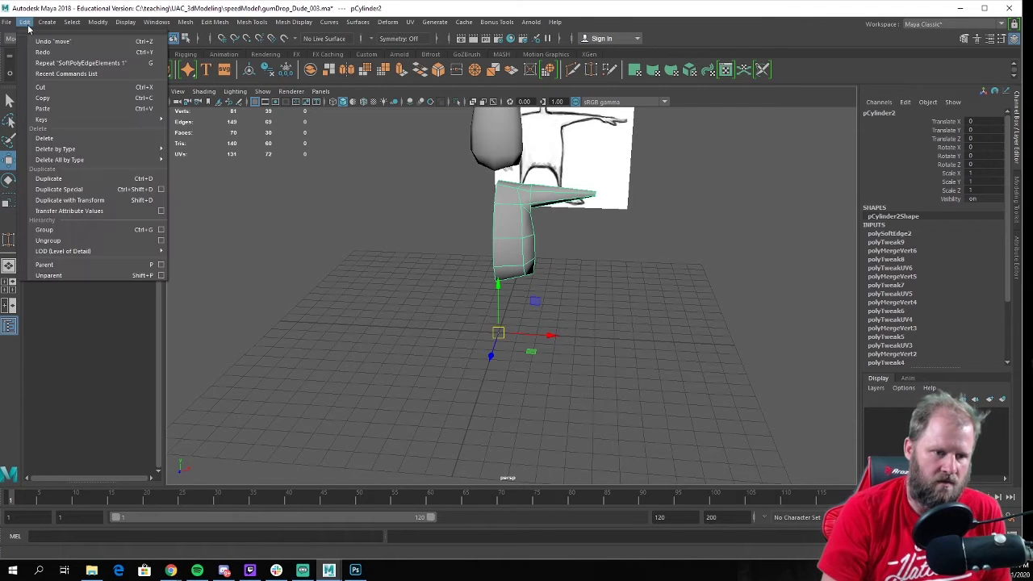
{"action": "left_click", "coordinate": [161, 190]}
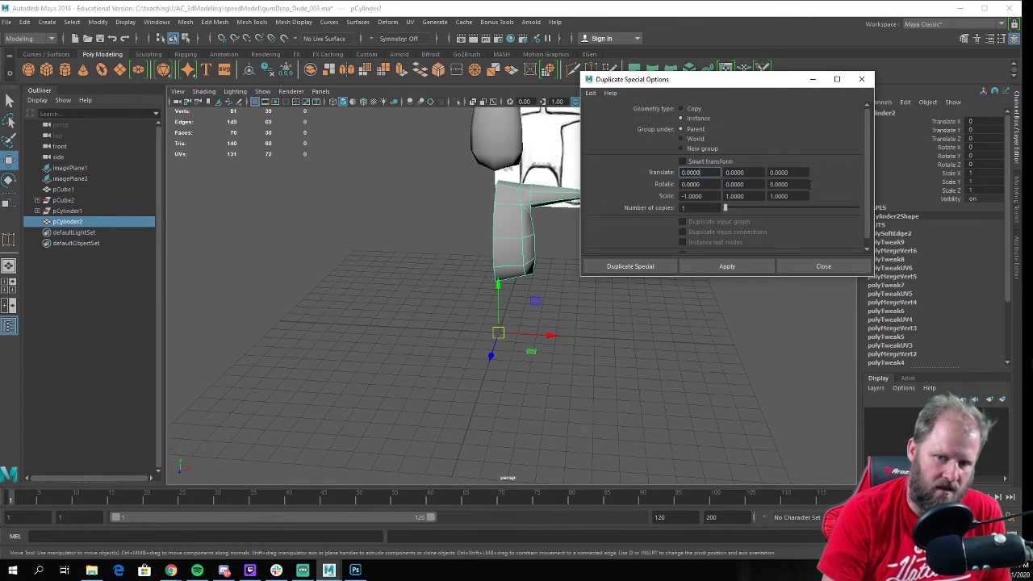
{"action": "left_click_drag", "start_coordinate": [767, 84], "coordinate": [827, 217]}
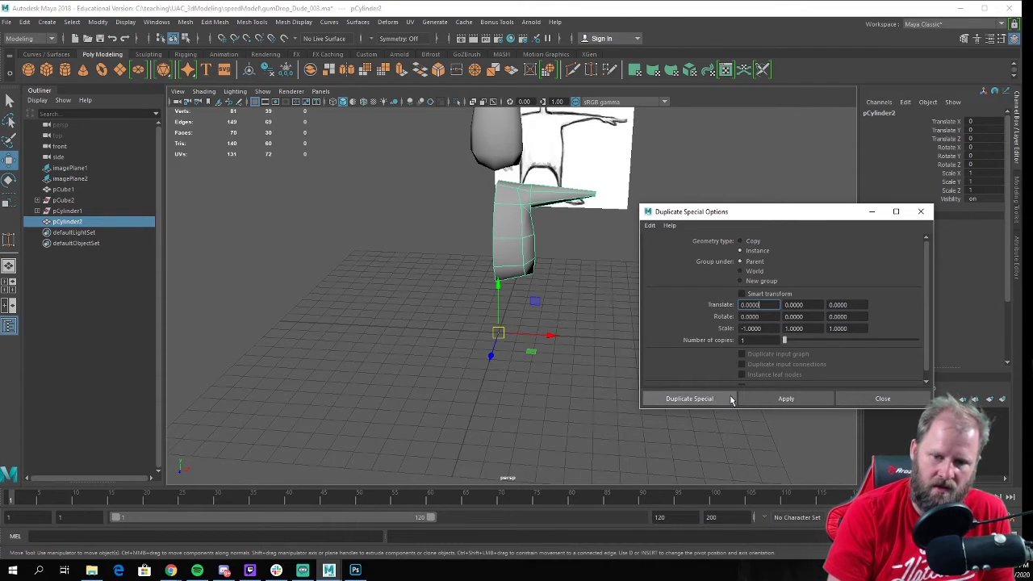
{"action": "left_click", "coordinate": [786, 398]}
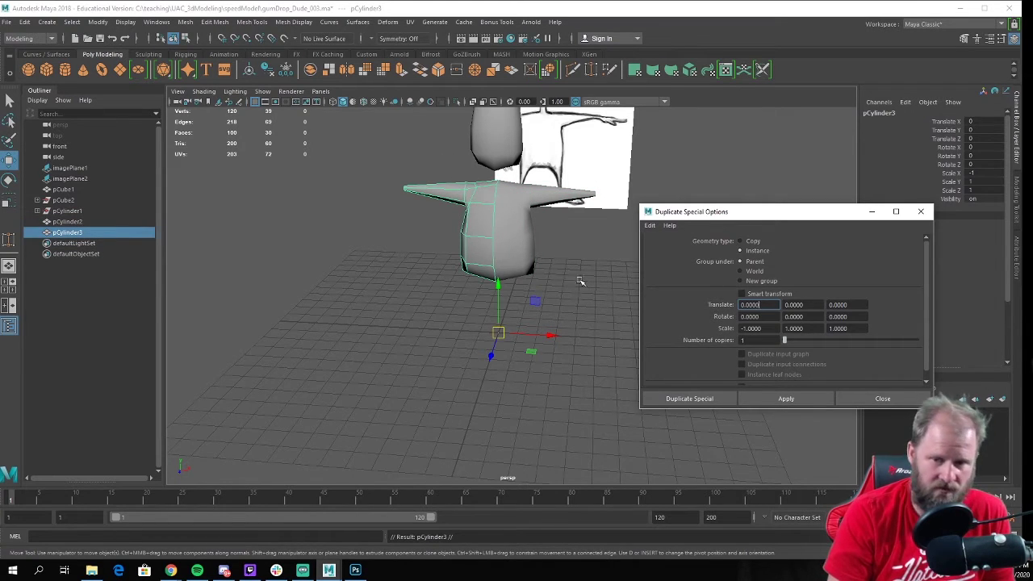
{"action": "left_click", "coordinate": [881, 399]}
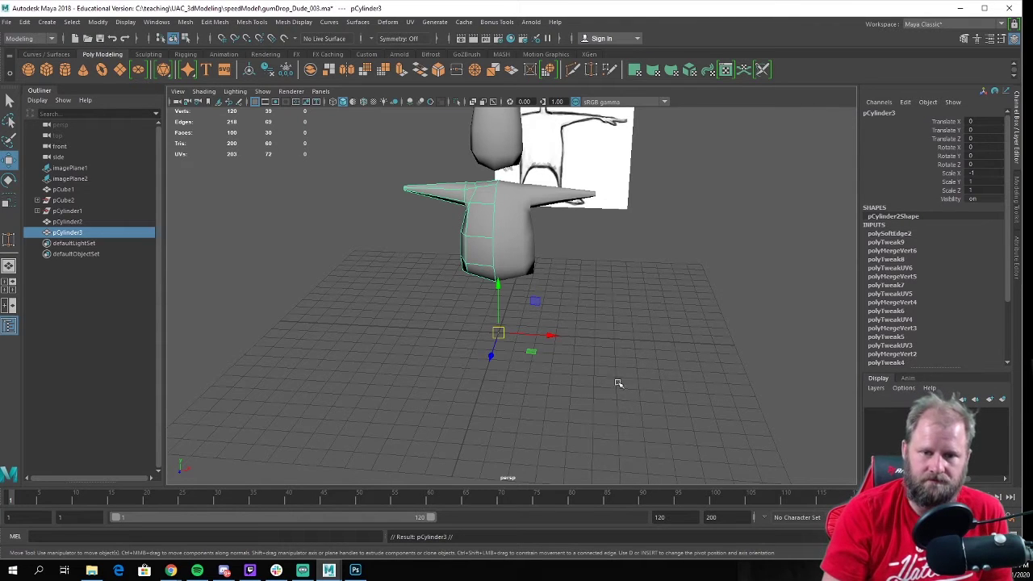
{"action": "left_click_drag", "start_coordinate": [618, 383], "coordinate": [648, 376], "text": "alt"}
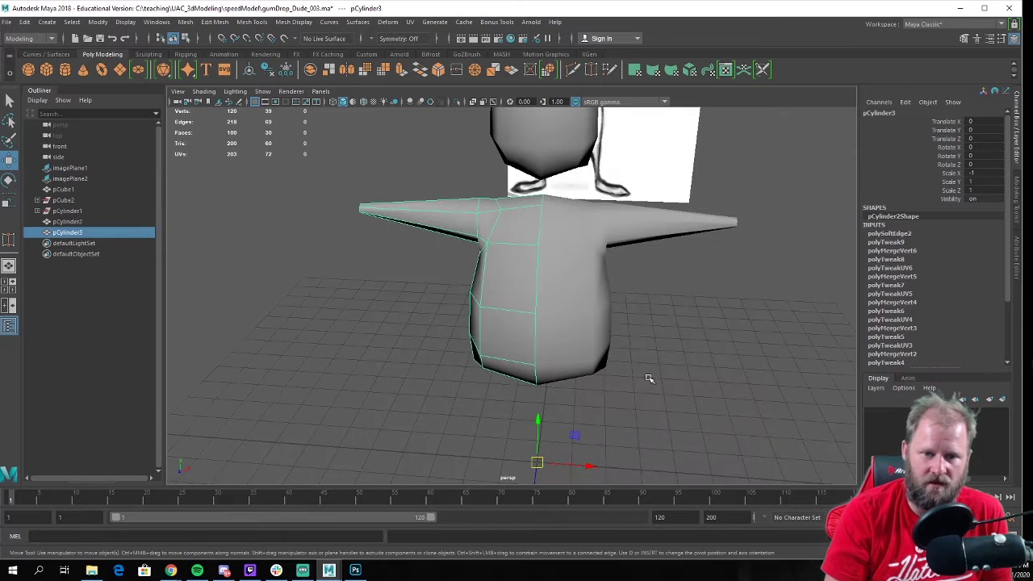
Select shoulder vertices on the original half to check that the mirrored instance follows
{"action": "left_click", "coordinate": [595, 266]}
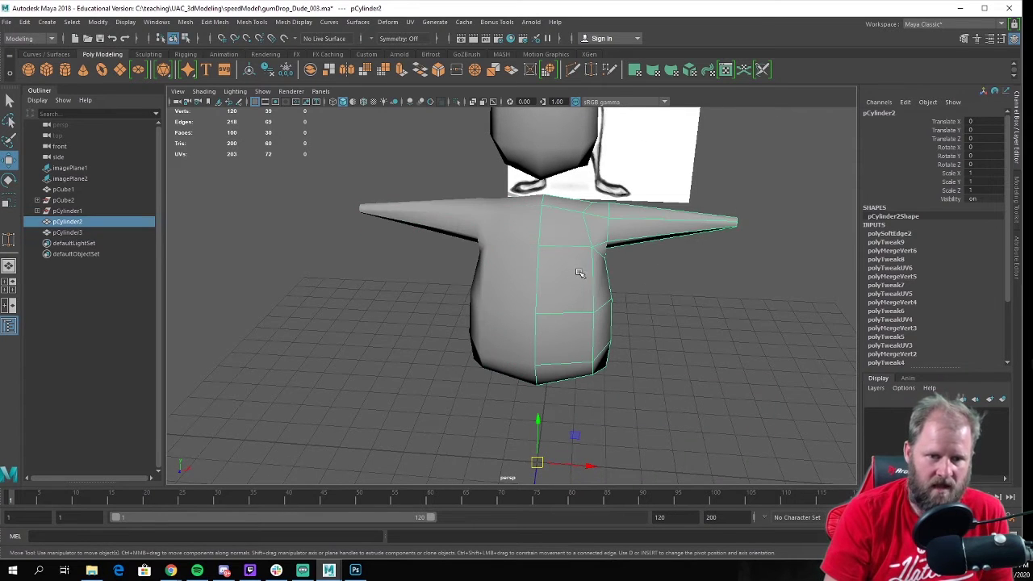
{"action": "right_click_drag", "start_coordinate": [587, 290], "coordinate": [549, 269]}
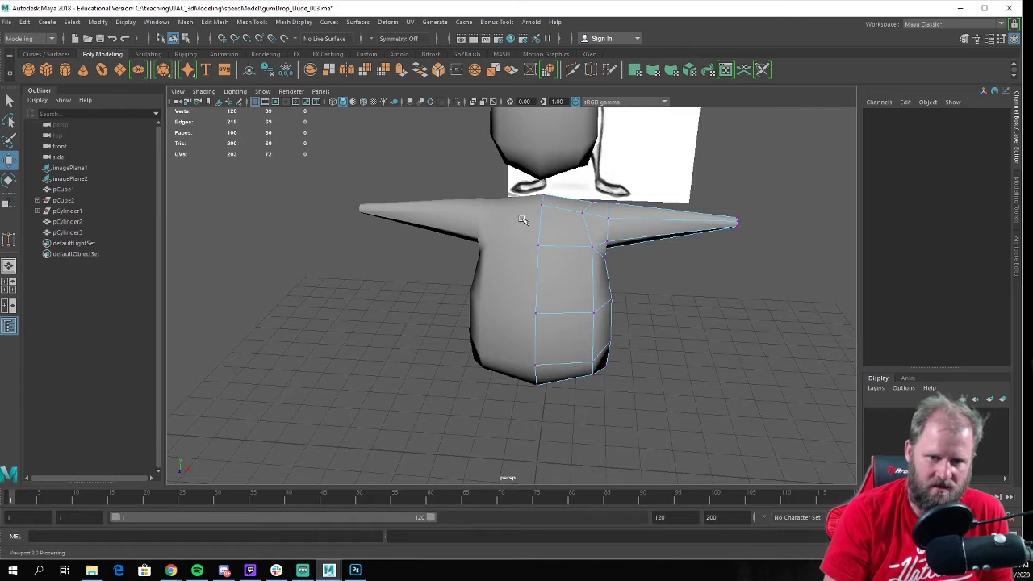
{"action": "scroll", "coordinate": [601, 247], "scroll_direction": "up", "scroll_amount": 3}
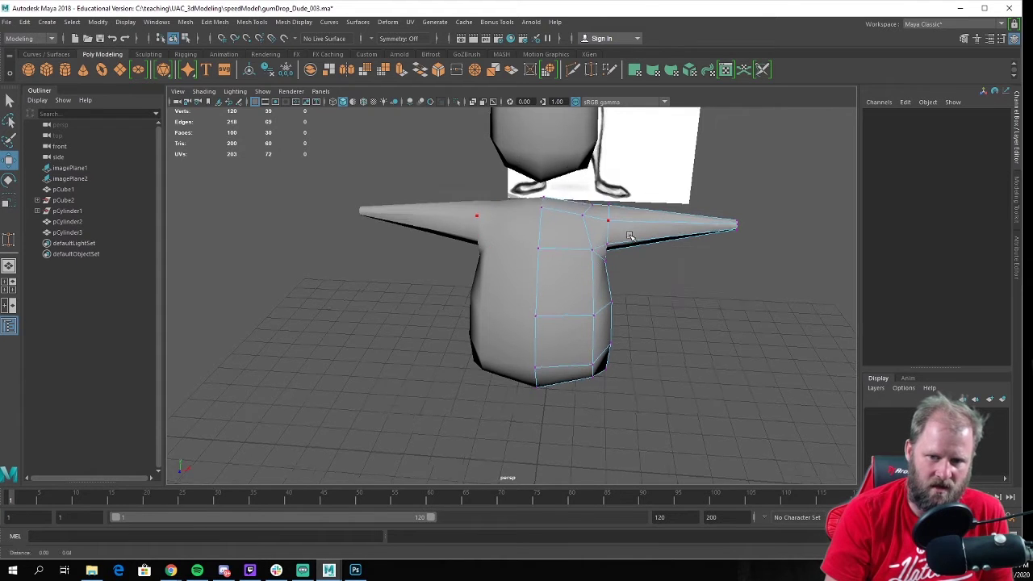
{"action": "left_click_drag", "start_coordinate": [562, 196], "coordinate": [638, 233]}
{"action": "middle_click_drag", "start_coordinate": [616, 184], "coordinate": [611, 228], "text": "alt"}
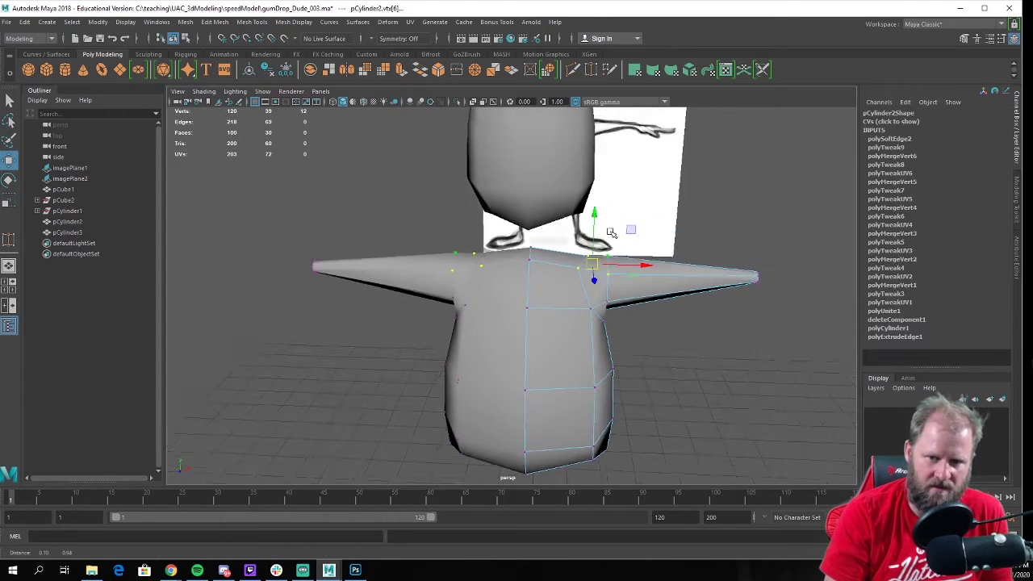
{"action": "scroll", "coordinate": [610, 227], "scroll_direction": "up", "scroll_amount": 2}
{"action": "left_click_drag", "start_coordinate": [608, 221], "coordinate": [633, 270]}
Split the arm's lengthwise edge ring with a new edge loop around the middle of the arm, and return to object selection mode
{"action": "right_click_drag", "start_coordinate": [645, 261], "coordinate": [647, 232]}
{"action": "left_click", "coordinate": [658, 273]}
{"action": "left_click", "coordinate": [661, 273]}
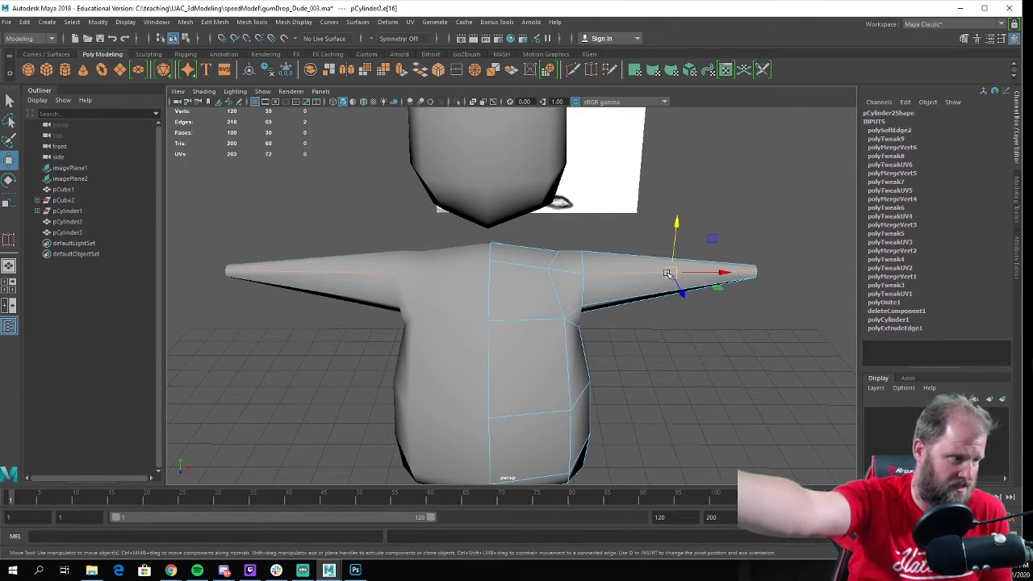
{"action": "right_click_drag", "start_coordinate": [666, 272], "coordinate": [707, 306], "text": "shift"}
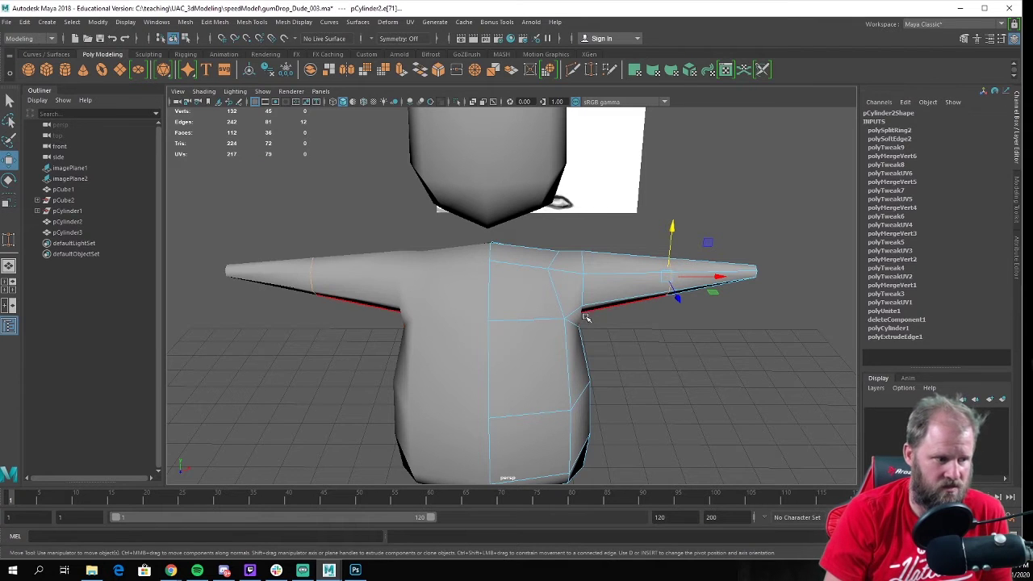
{"action": "left_click_drag", "start_coordinate": [583, 316], "coordinate": [534, 316], "text": "alt"}
{"action": "right_click_drag", "start_coordinate": [604, 259], "coordinate": [644, 252]}
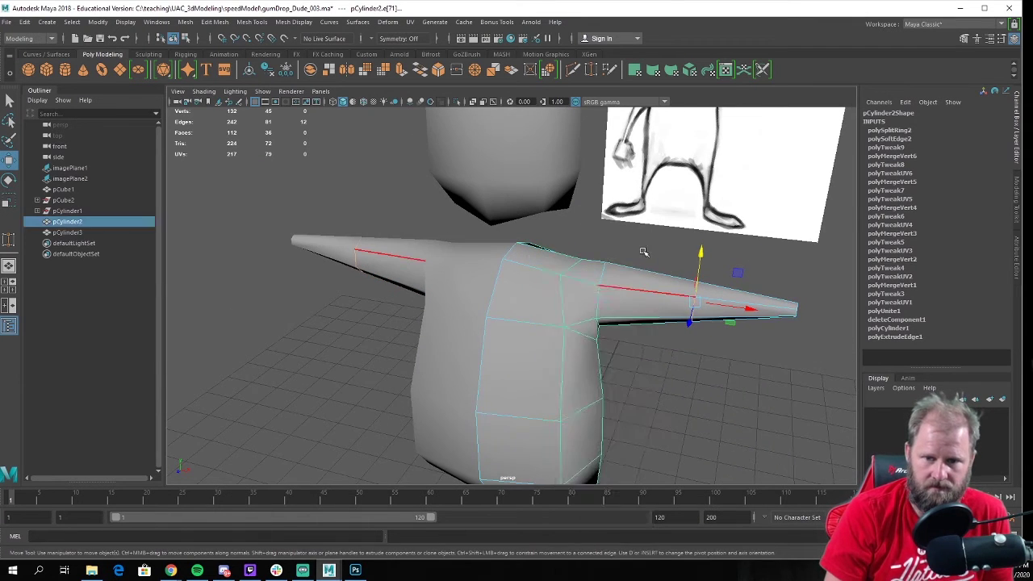
{"action": "left_click", "coordinate": [645, 254]}
Duplicate the original body half and move the copy sideways to Translate X 6.144
{"action": "scroll", "coordinate": [652, 262], "scroll_direction": "down", "scroll_amount": 3}
{"action": "left_click_drag", "start_coordinate": [653, 262], "coordinate": [615, 326], "text": "alt"}
{"action": "left_click", "coordinate": [581, 260]}
{"action": "left_click_drag", "start_coordinate": [561, 331], "coordinate": [606, 325], "text": "alt"}
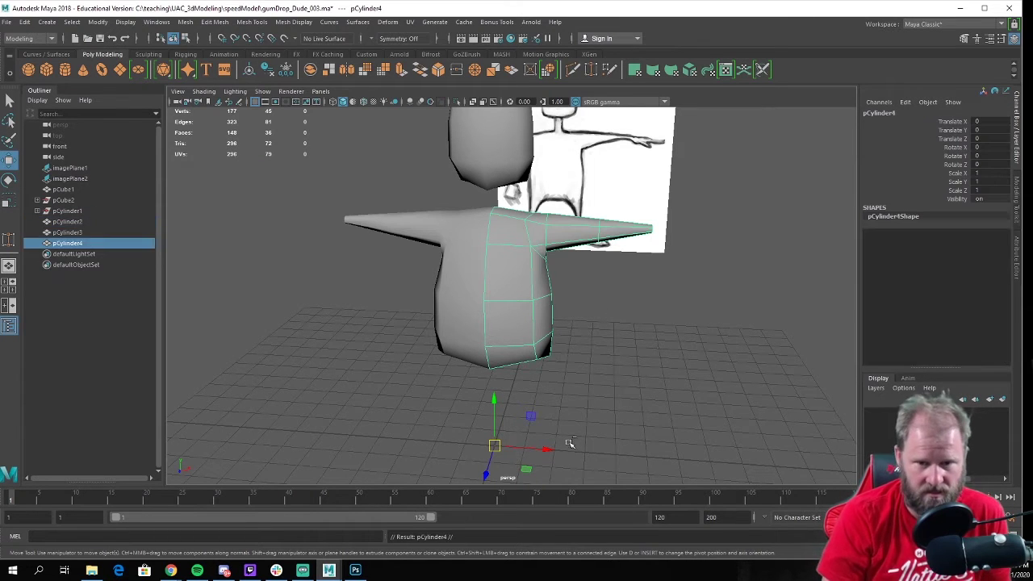
{"action": "key", "text": "ctrl+d"}
{"action": "left_click_drag", "start_coordinate": [566, 445], "coordinate": [737, 456]}
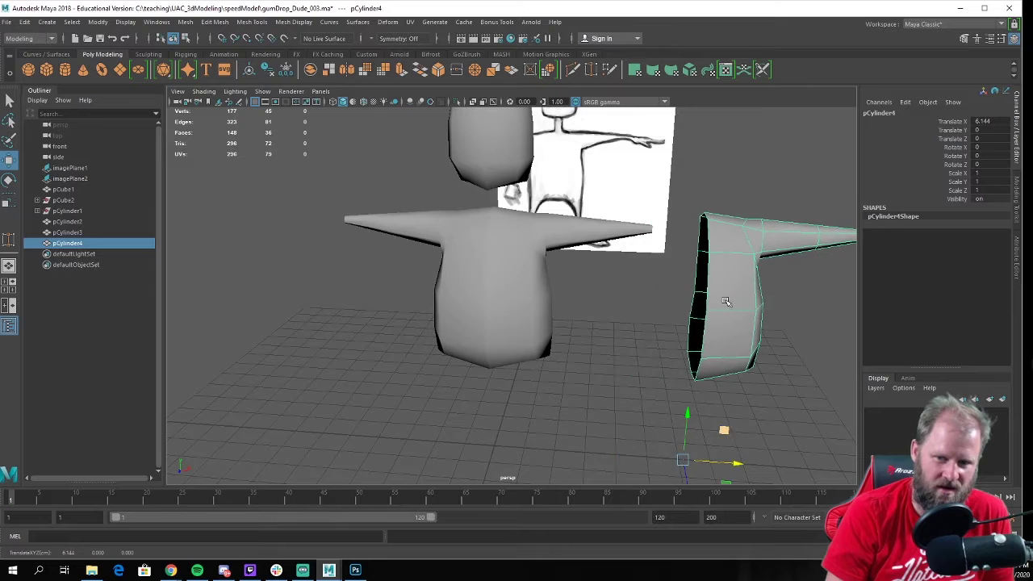
Delete the torso faces from the copied body half so only the arm remains, and return to object selection mode
{"action": "left_click_drag", "start_coordinate": [728, 300], "coordinate": [593, 265], "text": "alt"}
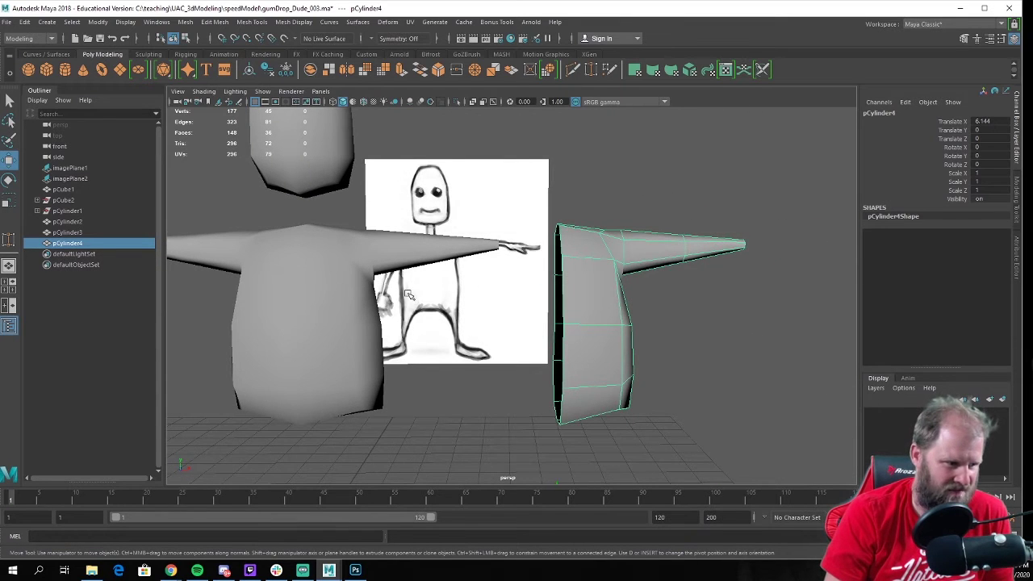
{"action": "left_click_drag", "start_coordinate": [507, 276], "coordinate": [497, 288], "text": "alt"}
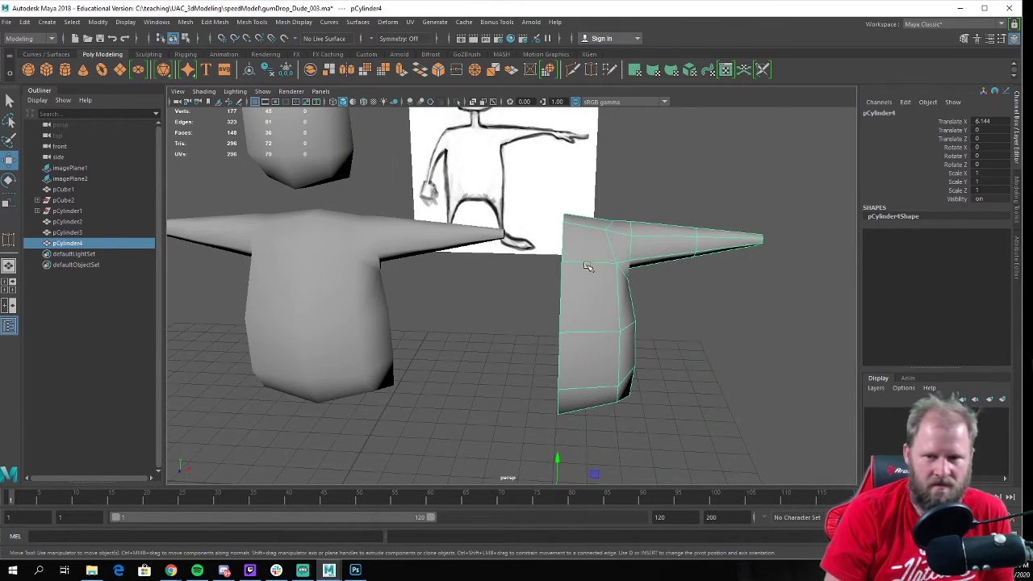
{"action": "right_click_drag", "start_coordinate": [657, 233], "coordinate": [662, 258]}
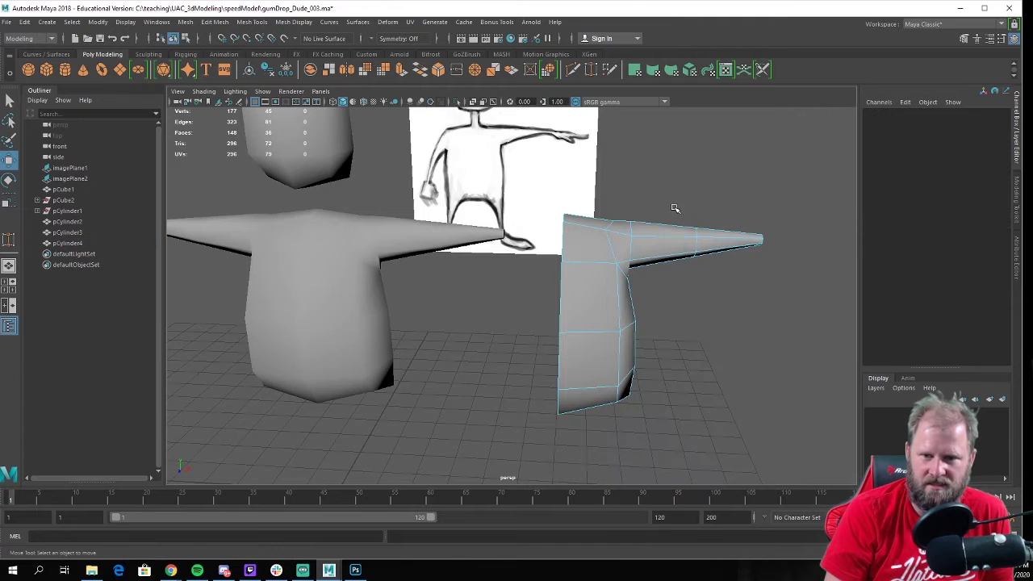
{"action": "left_click_drag", "start_coordinate": [672, 207], "coordinate": [771, 316]}
{"action": "left_click_drag", "start_coordinate": [691, 177], "coordinate": [656, 279], "text": "alt"}
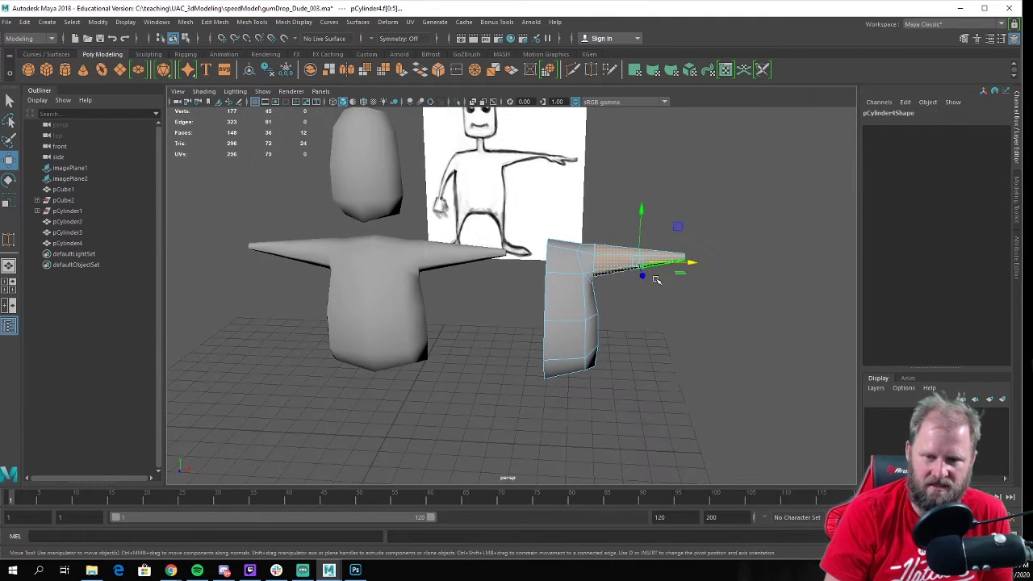
{"action": "left_click_drag", "start_coordinate": [740, 397], "coordinate": [482, 168], "text": "shift"}
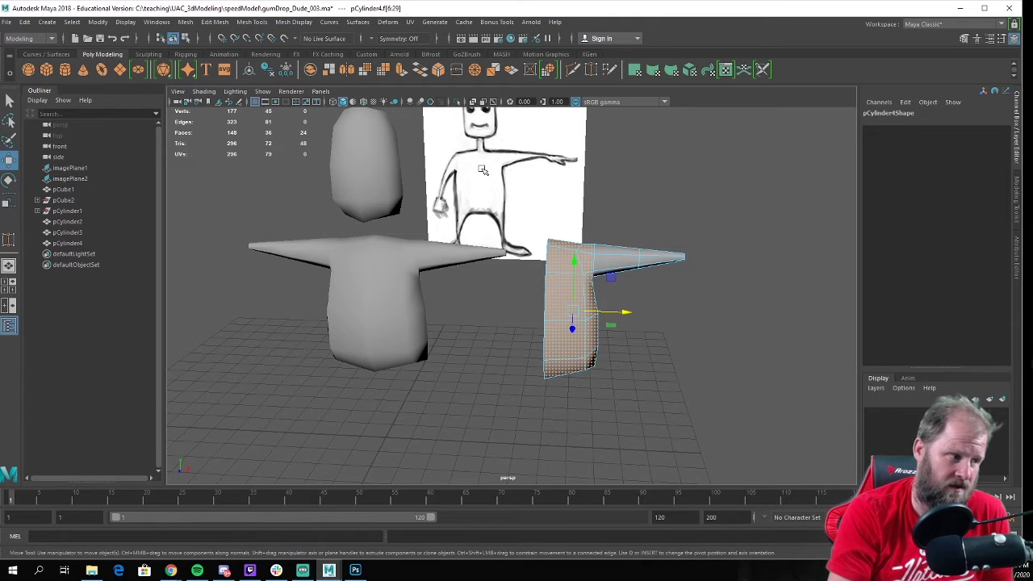
{"action": "key", "text": "Delete"}
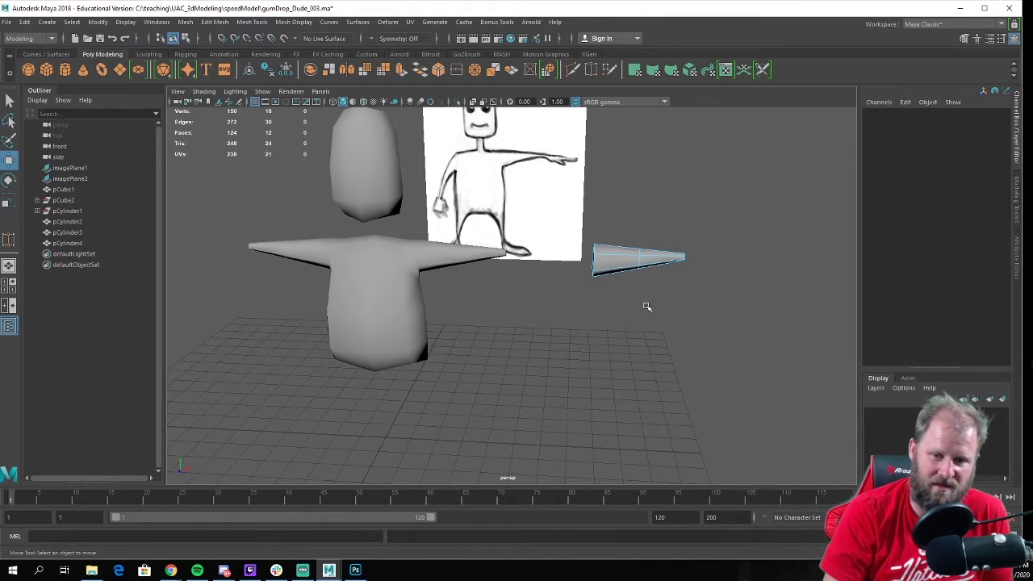
{"action": "right_click_drag", "start_coordinate": [620, 264], "coordinate": [652, 244]}
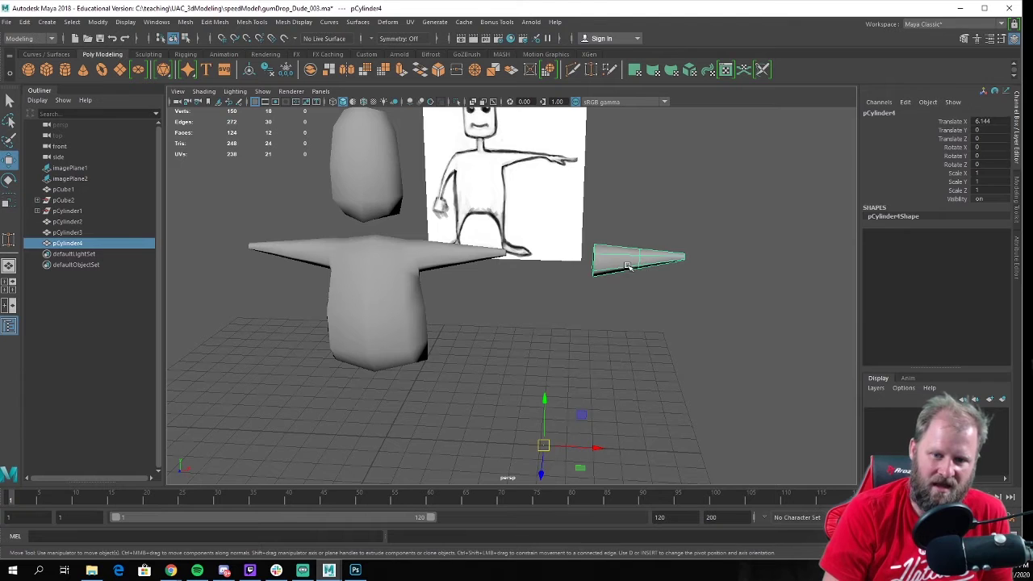
Center the pivot of the separated arm piece
{"action": "scroll", "coordinate": [607, 275], "scroll_direction": "up", "scroll_amount": 2}
{"action": "left_click_drag", "start_coordinate": [550, 421], "coordinate": [601, 314], "text": "alt"}
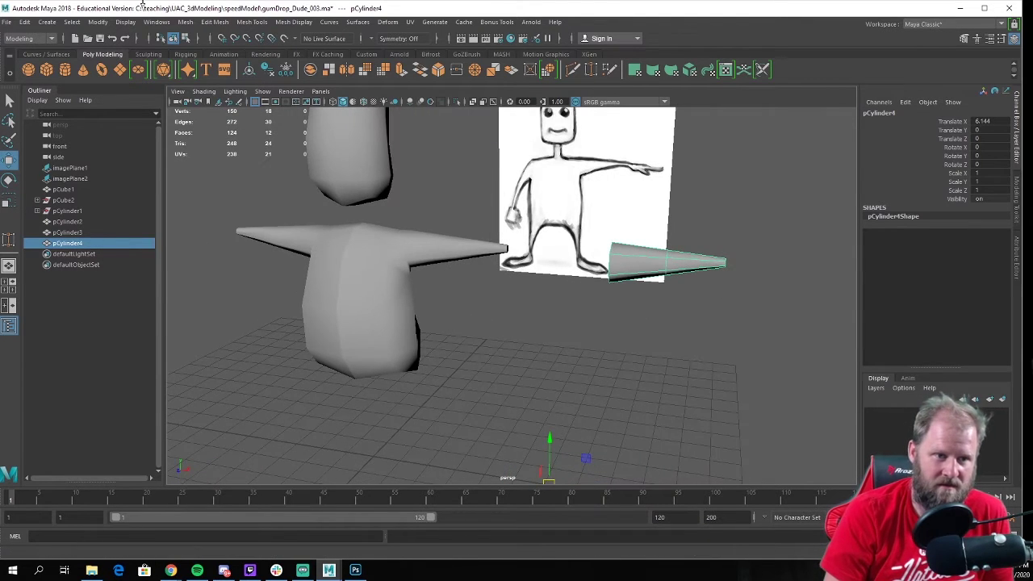
{"action": "left_click", "coordinate": [97, 22]}
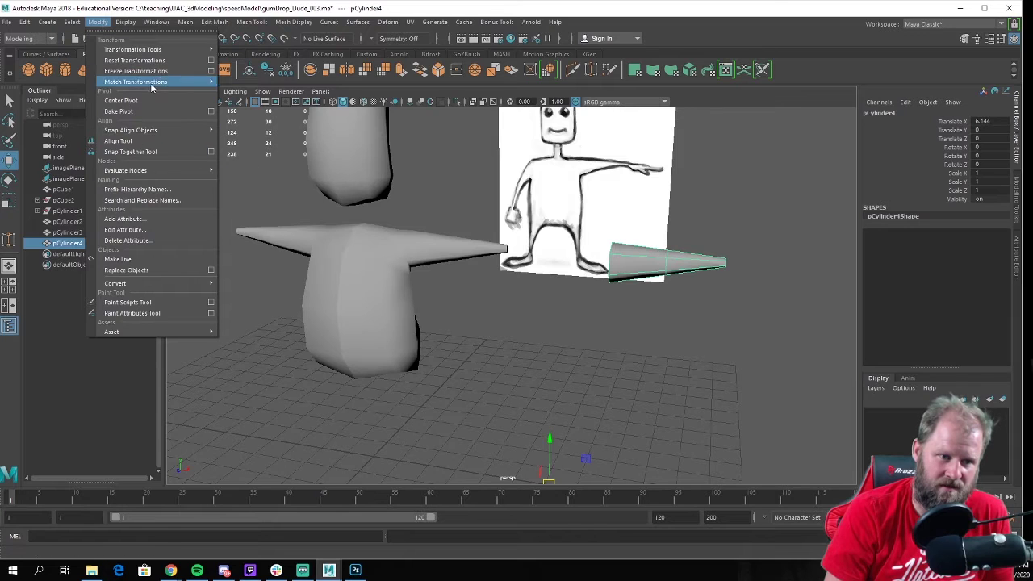
{"action": "left_click", "coordinate": [152, 101]}
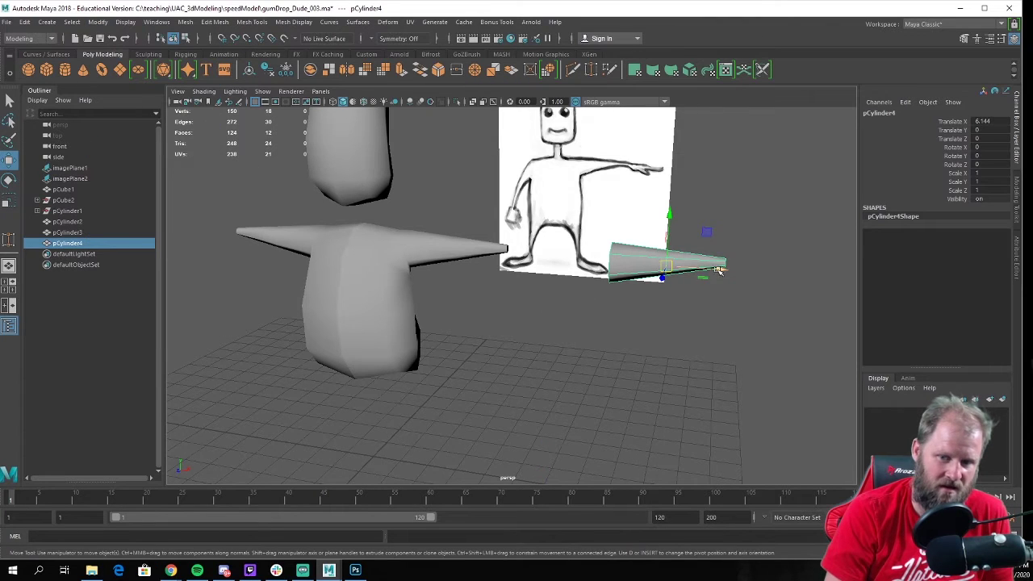
Place the arm piece under the torso as a leg, rotated to about -86.07 in Z, at Translate X -1.349, Y -5.762, Z 0.574
{"action": "left_click_drag", "start_coordinate": [719, 271], "coordinate": [396, 408]}
{"action": "key", "text": "e"}
{"action": "key", "text": "w"}
{"action": "middle_click_drag", "start_coordinate": [430, 311], "coordinate": [461, 281], "text": "alt"}
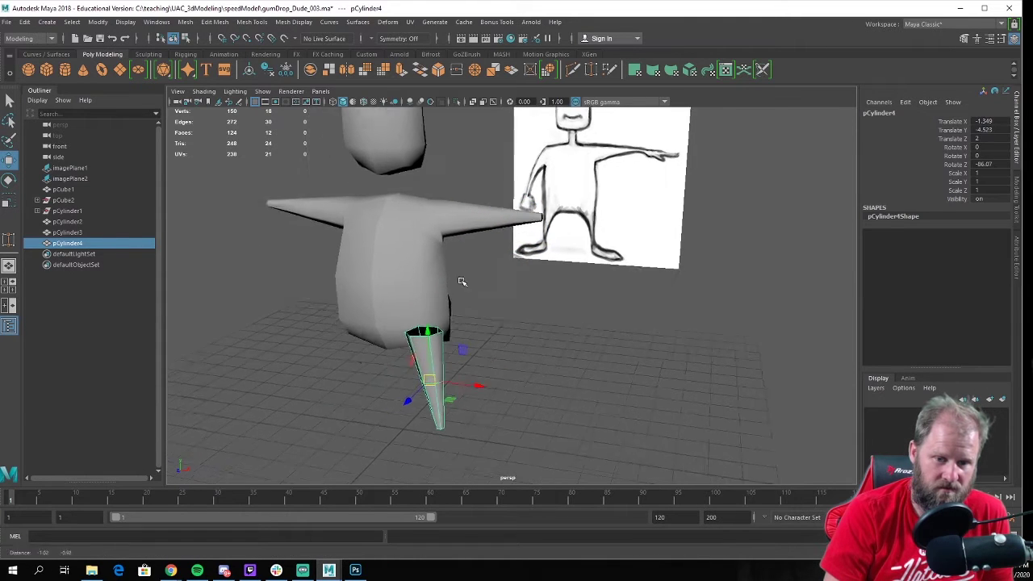
{"action": "left_click_drag", "start_coordinate": [461, 281], "coordinate": [420, 267], "text": "alt"}
{"action": "left_click_drag", "start_coordinate": [444, 346], "coordinate": [461, 361]}
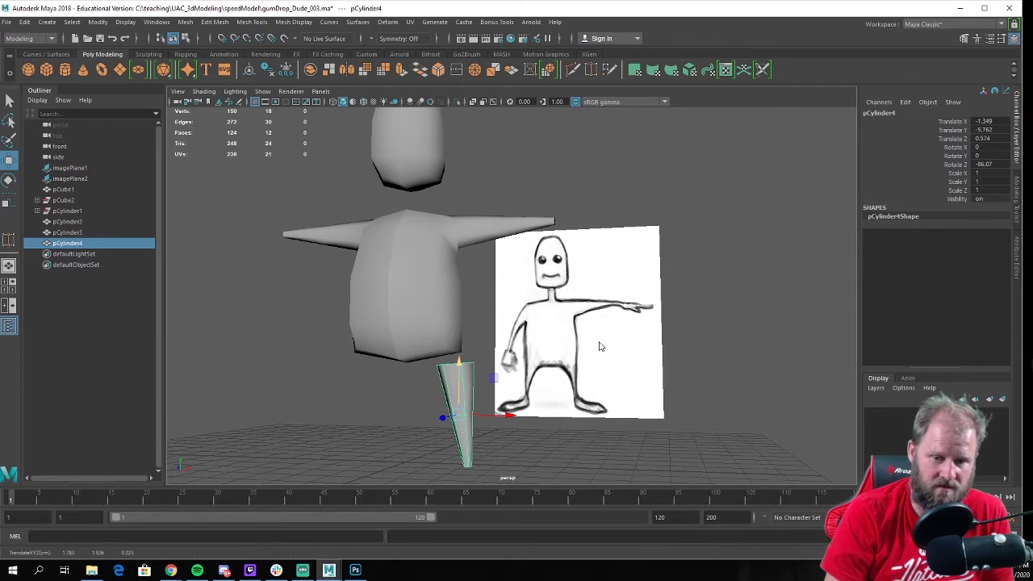
Delete the edge loop around the middle of the leg in the front view
{"action": "key", "text": "space"}
{"action": "key", "text": "space"}
{"action": "middle_click_drag", "start_coordinate": [359, 365], "coordinate": [337, 144], "text": "alt"}
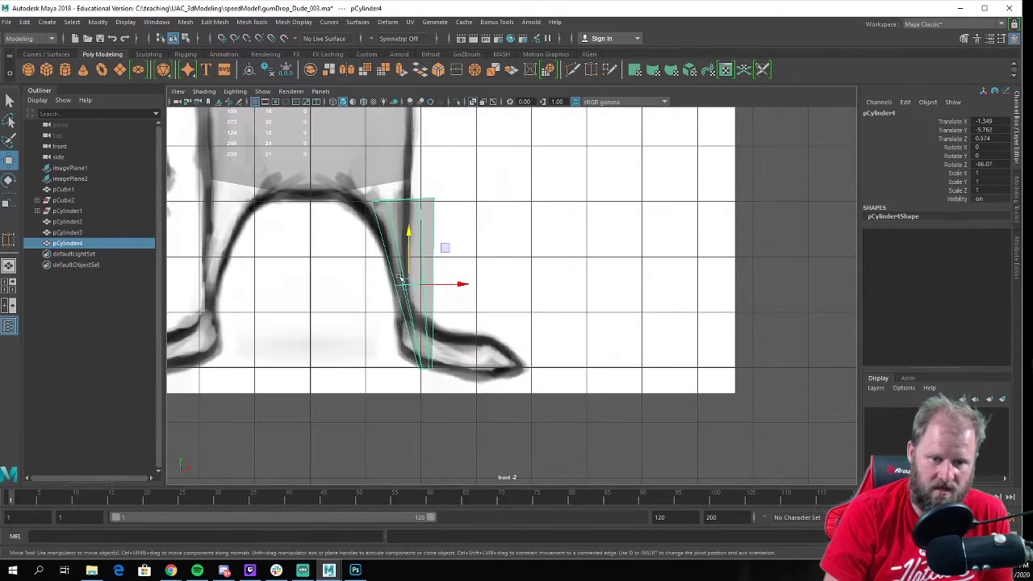
{"action": "scroll", "coordinate": [381, 291], "scroll_direction": "up", "scroll_amount": 2}
{"action": "right_click_drag", "start_coordinate": [362, 292], "coordinate": [358, 242]}
{"action": "left_click", "coordinate": [345, 277]}
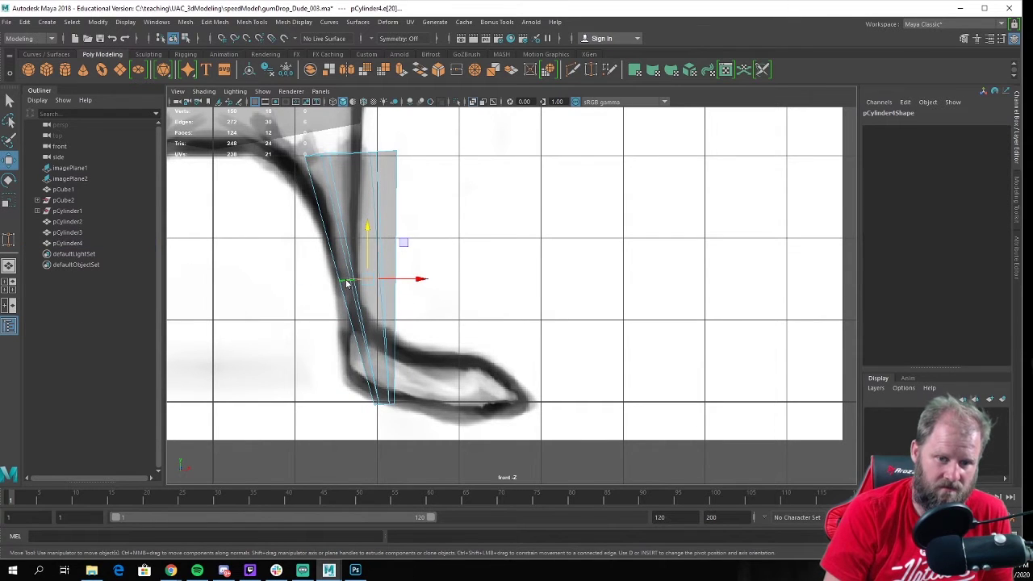
{"action": "right_click_drag", "start_coordinate": [345, 280], "coordinate": [285, 293], "text": "shift"}
Move the leg's upper vertices to the hip in the front sketch and tilt them along the torso's lower edge
{"action": "middle_click_drag", "start_coordinate": [353, 208], "coordinate": [389, 289], "text": "alt"}
{"action": "right_click_drag", "start_coordinate": [419, 260], "coordinate": [317, 249]}
{"action": "left_click_drag", "start_coordinate": [309, 178], "coordinate": [509, 305]}
{"action": "left_click_drag", "start_coordinate": [436, 234], "coordinate": [391, 233]}
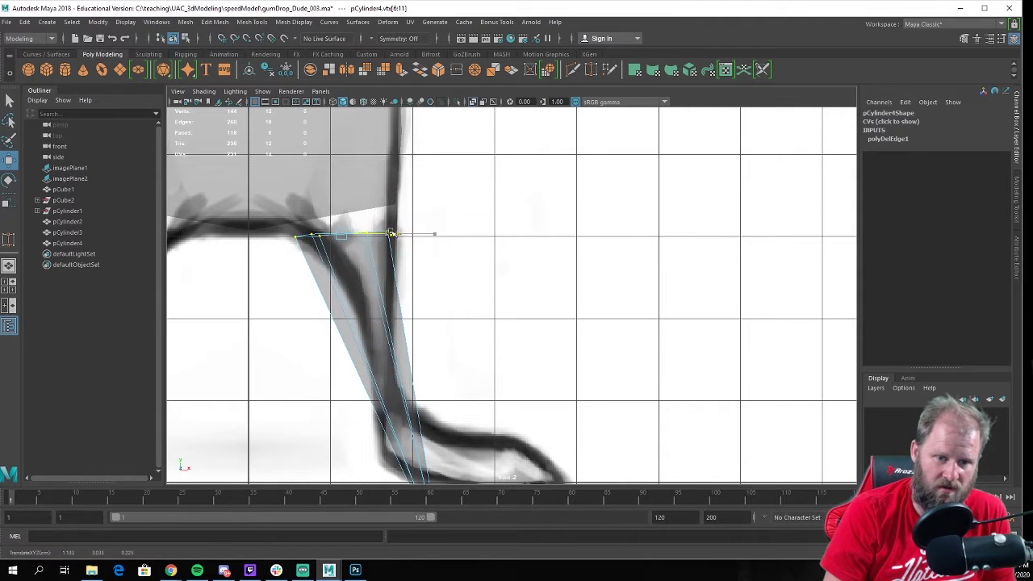
{"action": "left_click_drag", "start_coordinate": [341, 181], "coordinate": [380, 194]}
{"action": "key", "text": "e"}
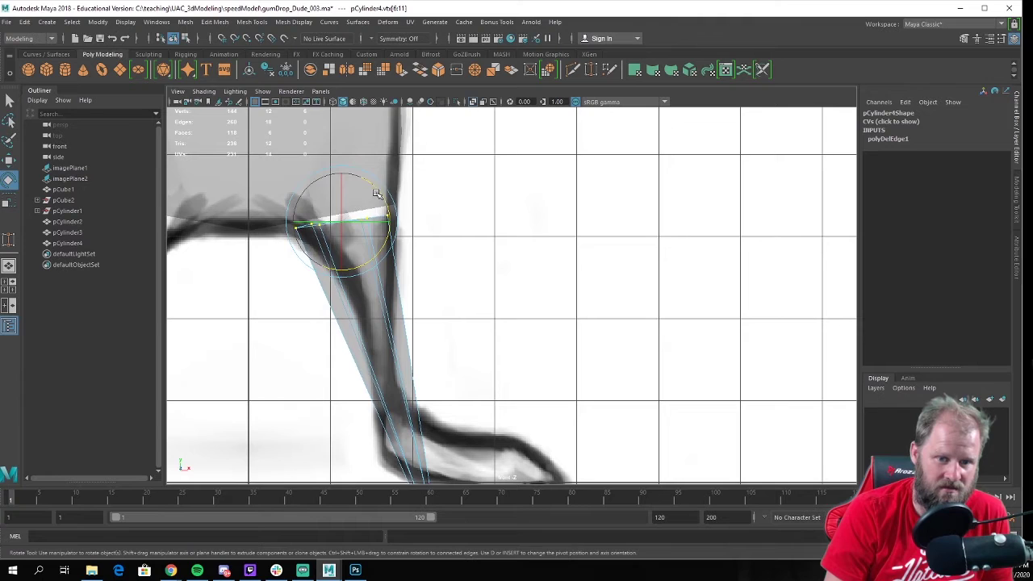
{"action": "key", "text": "w"}
Move the leg's lower vertices up to the ankle of the front reference sketch
{"action": "middle_click_drag", "start_coordinate": [393, 228], "coordinate": [416, 196], "text": "alt"}
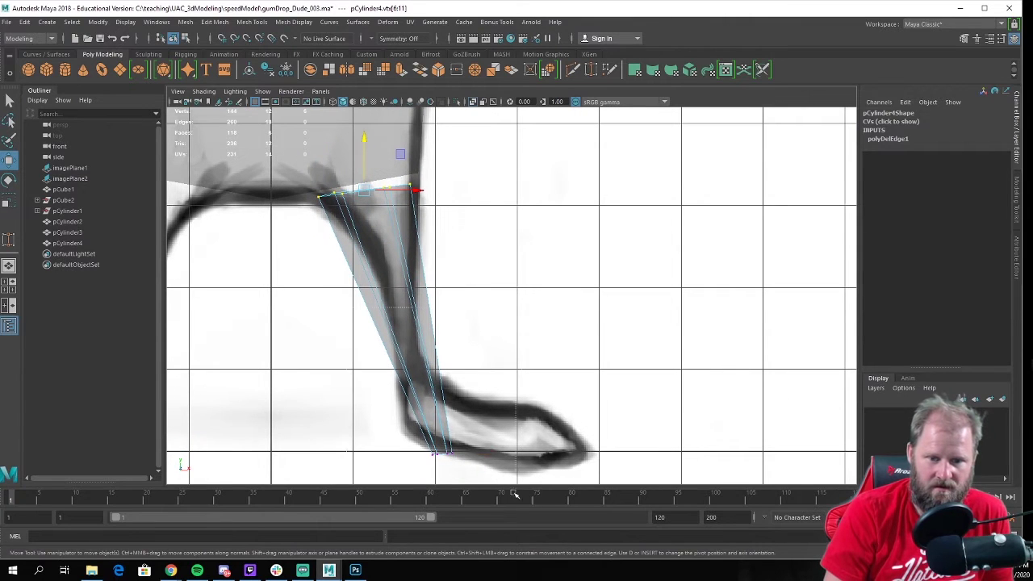
{"action": "left_click_drag", "start_coordinate": [514, 493], "coordinate": [515, 494]}
{"action": "left_click_drag", "start_coordinate": [443, 454], "coordinate": [414, 367]}
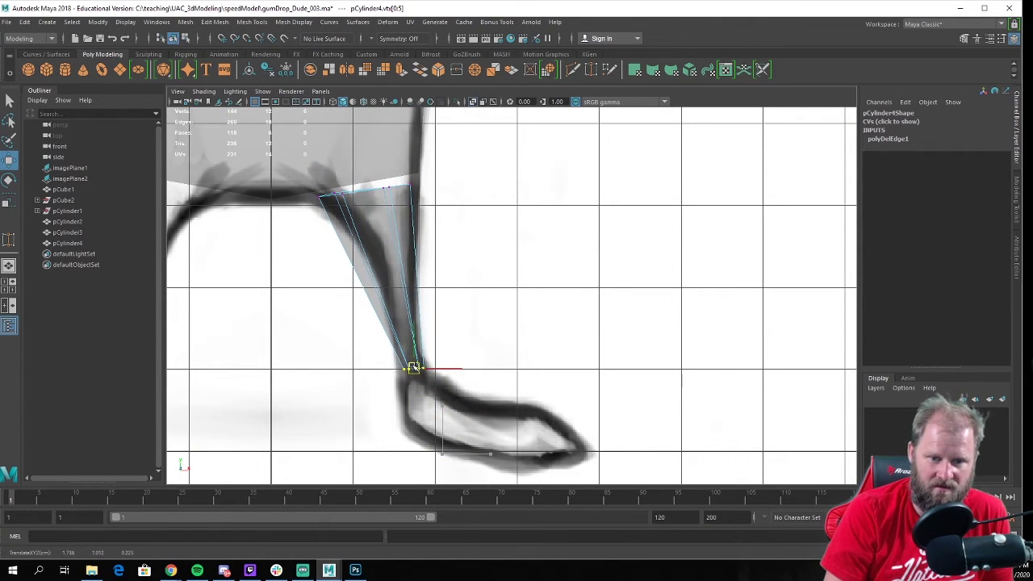
{"action": "middle_click_drag", "start_coordinate": [383, 213], "coordinate": [406, 309], "text": "alt"}
{"action": "scroll", "coordinate": [406, 309], "scroll_direction": "up", "scroll_amount": 1}
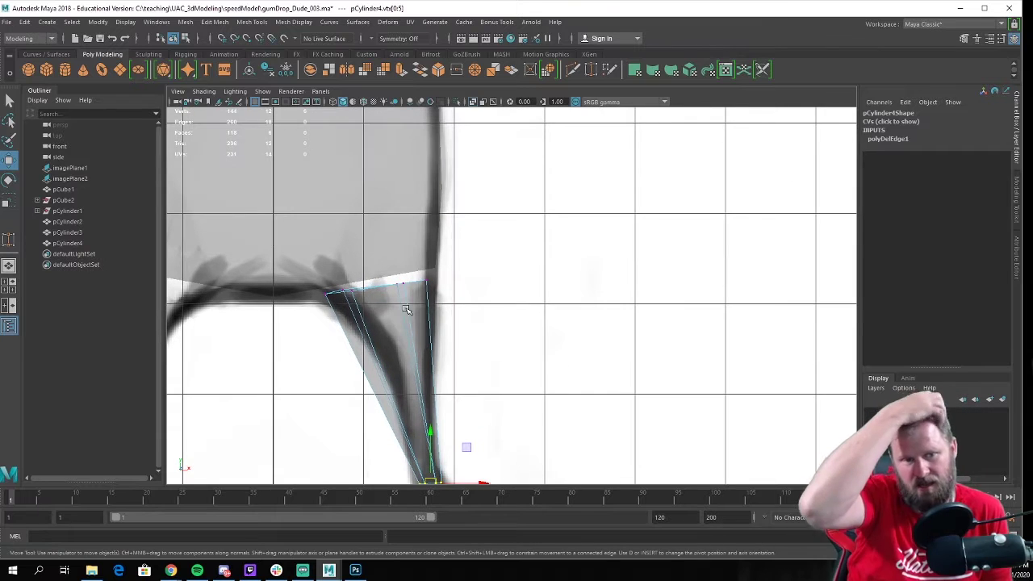
Shift all the leg's vertices backward in the side view to line up with the leg in the reference sketch
{"action": "key", "text": "space"}
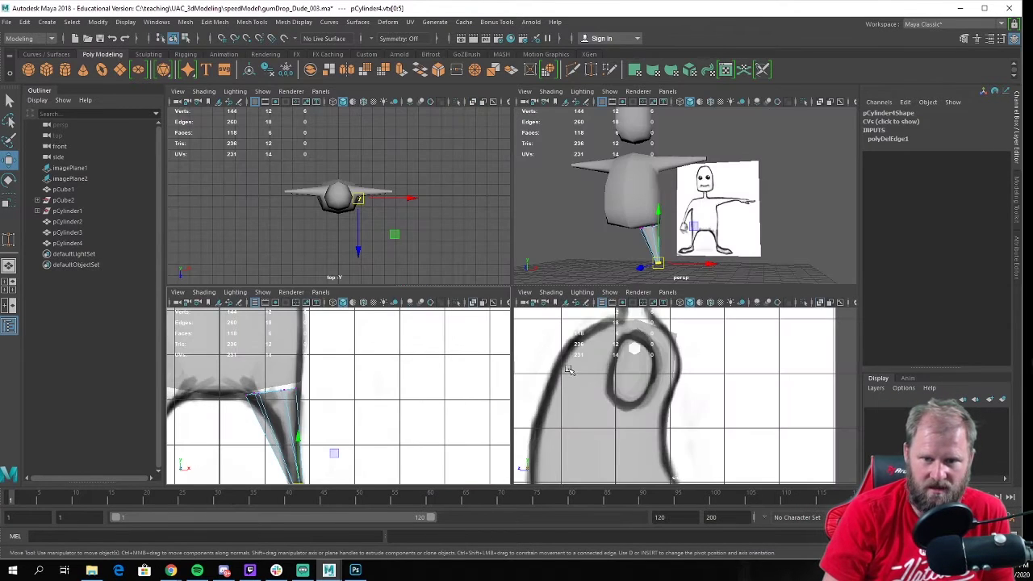
{"action": "key", "text": "space"}
{"action": "scroll", "coordinate": [593, 320], "scroll_direction": "down", "scroll_amount": 5}
{"action": "key", "text": "space"}
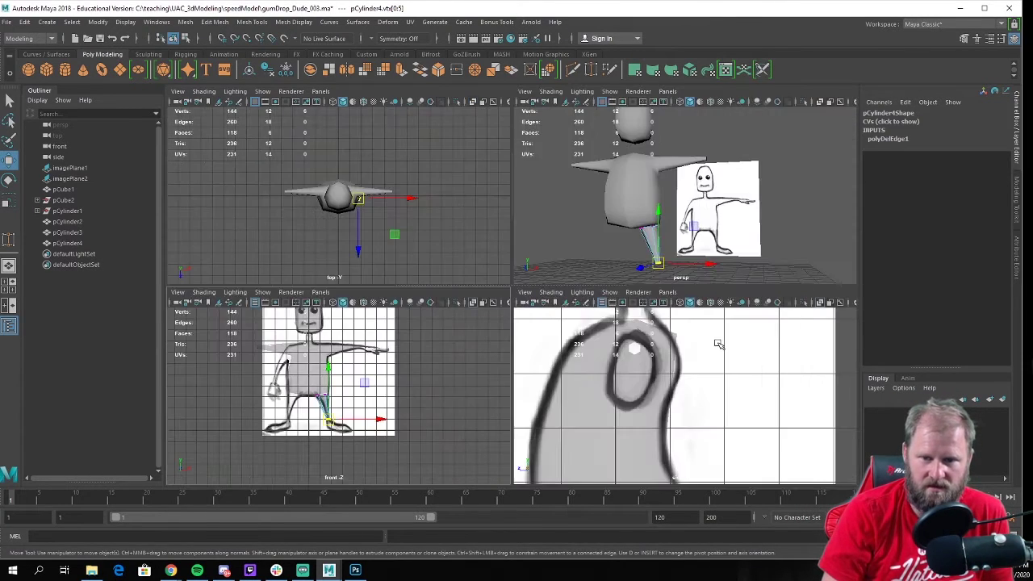
{"action": "key", "text": "space"}
{"action": "middle_click_drag", "start_coordinate": [682, 390], "coordinate": [656, 38], "text": "alt"}
{"action": "middle_click_drag", "start_coordinate": [411, 316], "coordinate": [446, 216], "text": "alt"}
{"action": "scroll", "coordinate": [413, 317], "scroll_direction": "down", "scroll_amount": 4}
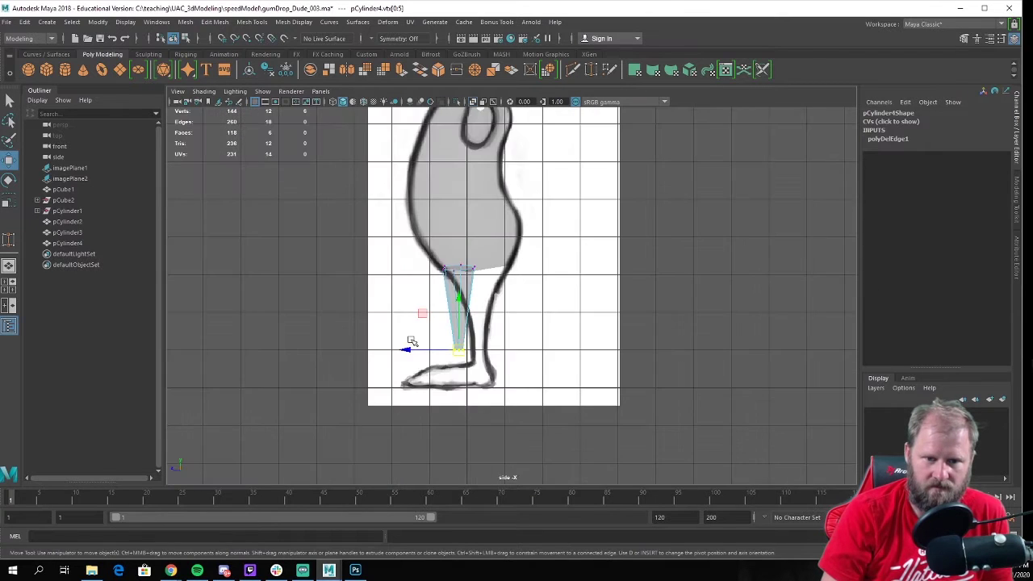
{"action": "scroll", "coordinate": [574, 447], "scroll_direction": "up", "scroll_amount": 1}
{"action": "left_click_drag", "start_coordinate": [353, 223], "coordinate": [472, 279], "text": "shift"}
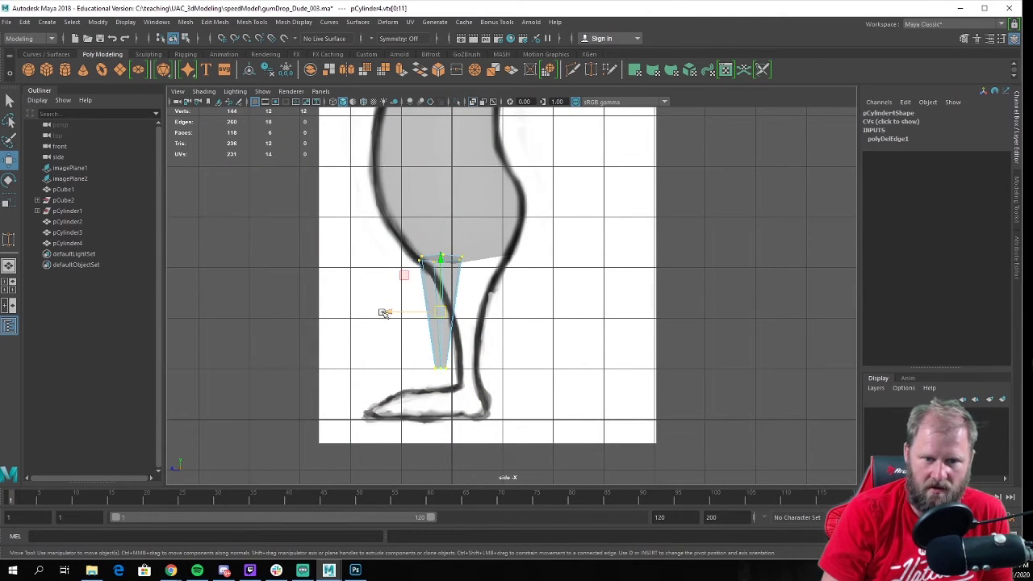
{"action": "left_click_drag", "start_coordinate": [384, 313], "coordinate": [413, 313]}
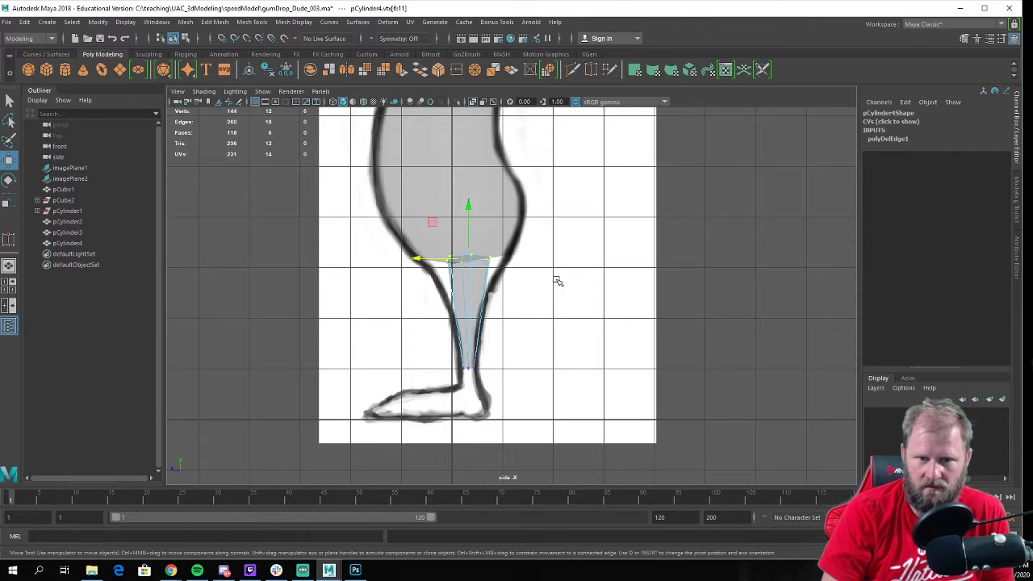
Scale the leg's upper vertices front to back to the sketched thigh width, and lower the bottom vertices to the ankle
{"action": "key", "text": "r"}
{"action": "left_click_drag", "start_coordinate": [421, 258], "coordinate": [377, 254]}
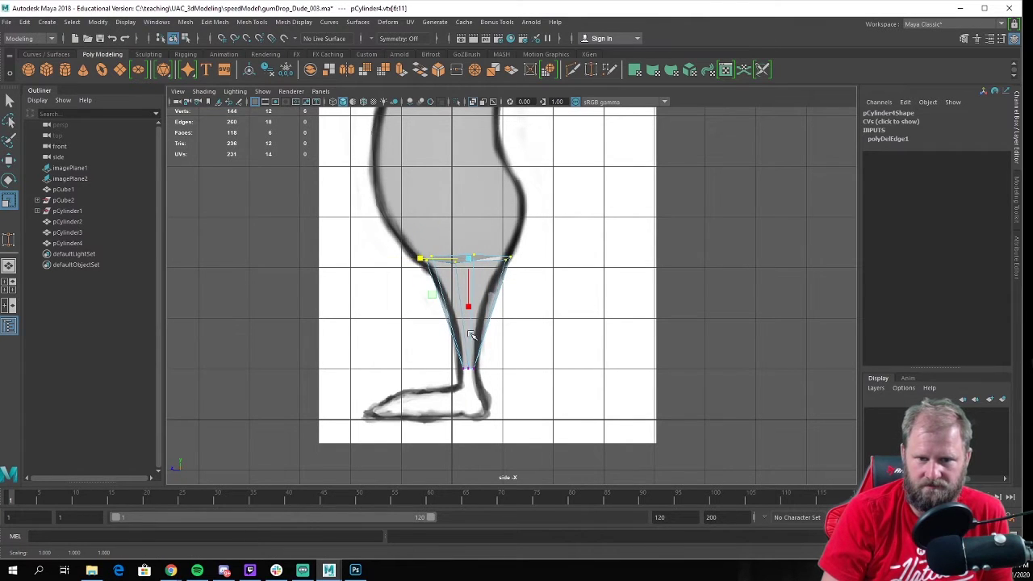
{"action": "left_click_drag", "start_coordinate": [517, 379], "coordinate": [470, 338]}
{"action": "key", "text": "w"}
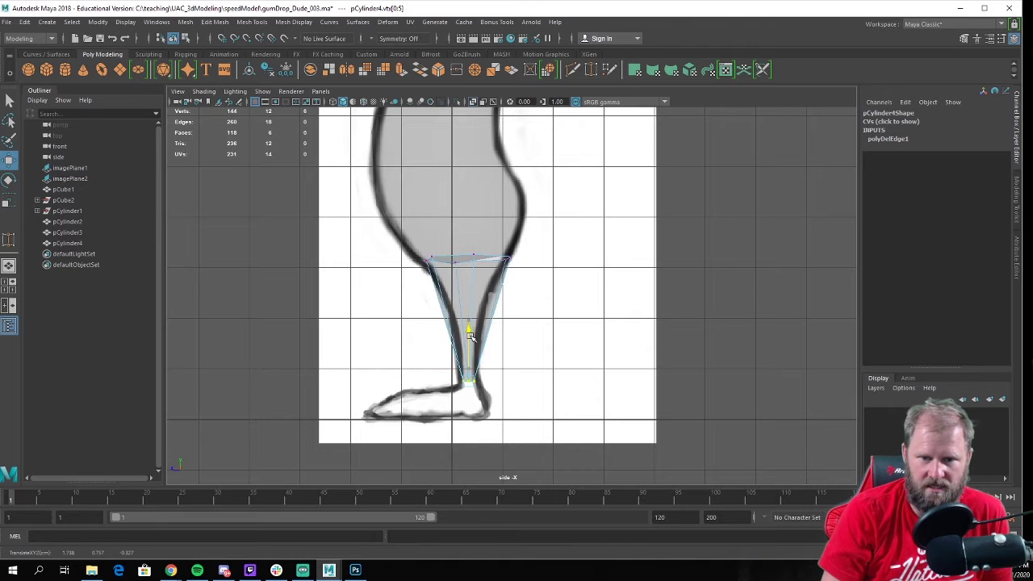
Split the leg's lengthwise edge ring with a new edge loop around the middle of the leg
{"action": "key", "text": "space"}
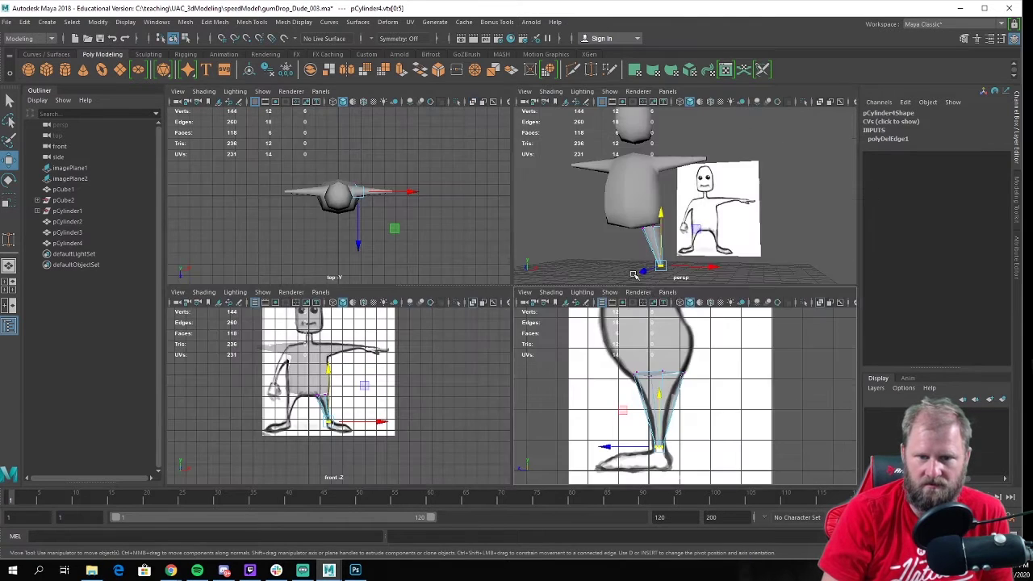
{"action": "key", "text": "space"}
{"action": "right_click_drag", "start_coordinate": [511, 423], "coordinate": [544, 404], "text": "alt"}
{"action": "middle_click_drag", "start_coordinate": [545, 404], "coordinate": [663, 97], "text": "alt"}
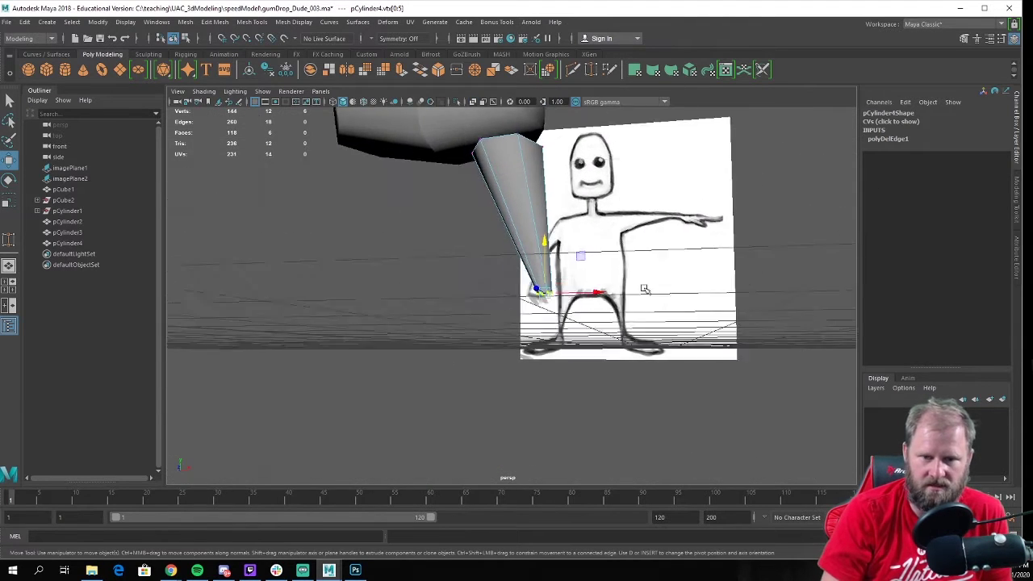
{"action": "left_click_drag", "start_coordinate": [646, 288], "coordinate": [652, 343], "text": "alt"}
{"action": "middle_click_drag", "start_coordinate": [586, 265], "coordinate": [595, 320], "text": "alt"}
{"action": "right_click_drag", "start_coordinate": [501, 217], "coordinate": [509, 173]}
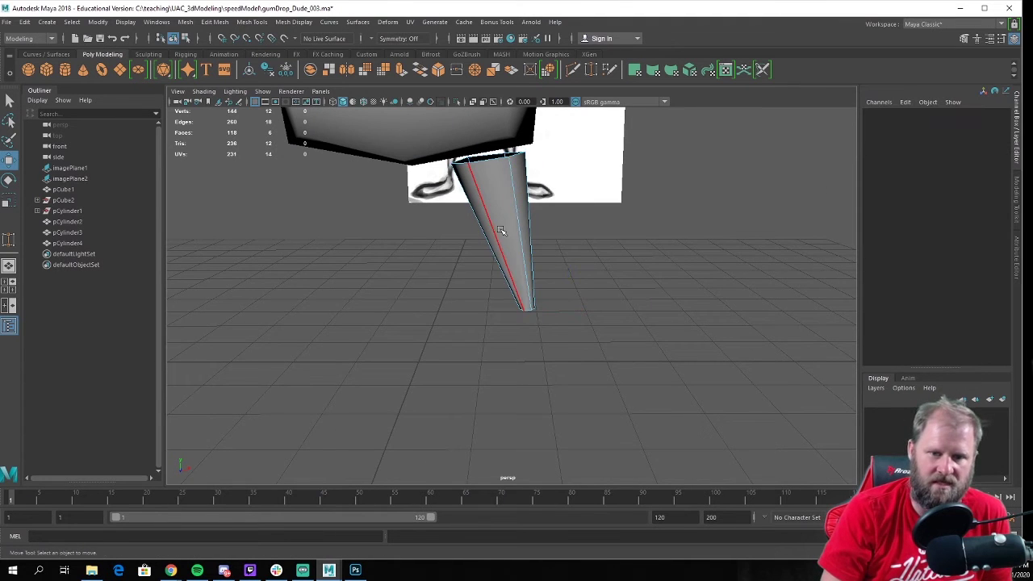
{"action": "left_click", "coordinate": [501, 230]}
{"action": "right_click_drag", "start_coordinate": [499, 229], "coordinate": [495, 255], "text": "ctrl"}
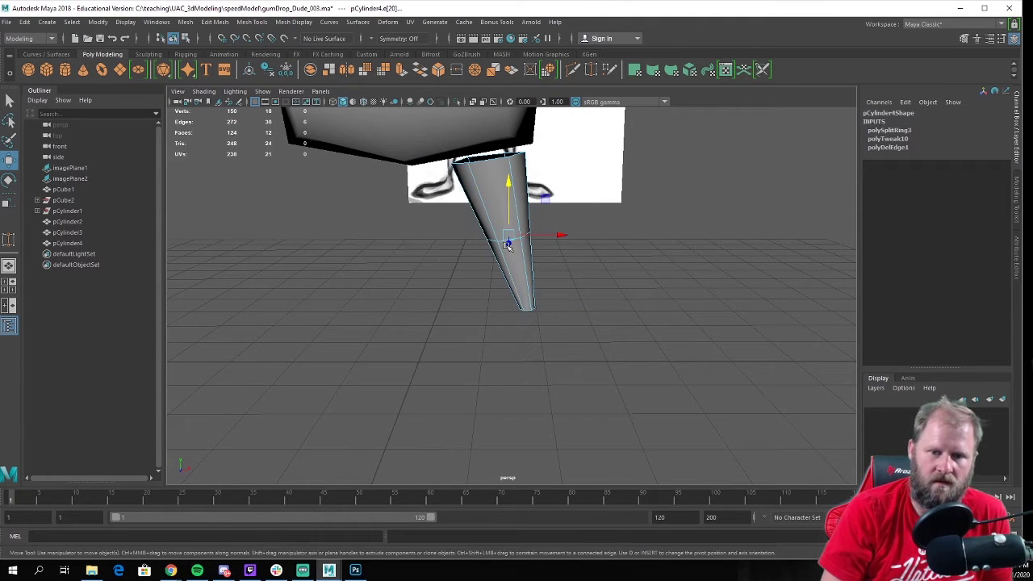
Narrow the new middle edge loop and shift it outward to fit the knee area of the front sketch
{"action": "key", "text": "space"}
{"action": "key", "text": "space"}
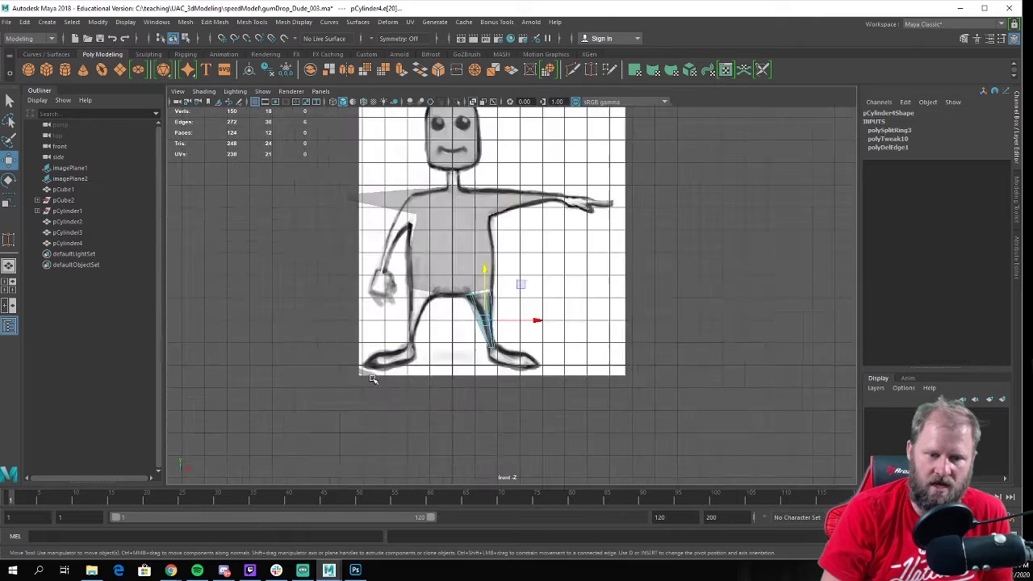
{"action": "scroll", "coordinate": [410, 373], "scroll_direction": "up", "scroll_amount": 6}
{"action": "key", "text": "e"}
{"action": "key", "text": "r"}
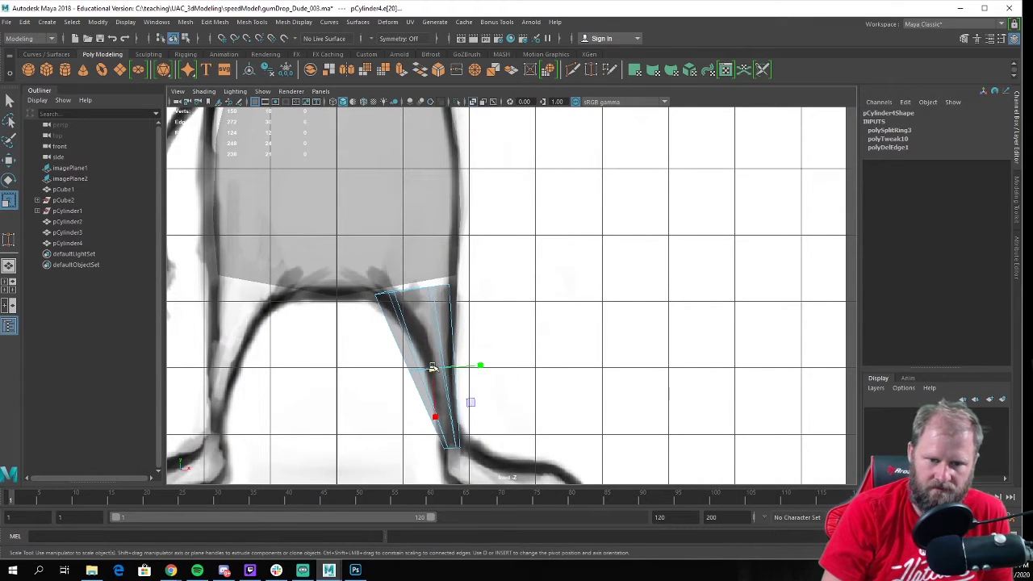
{"action": "mouse_move", "coordinate": [479, 366]}
{"action": "left_mouse_down"}
{"action": "mouse_move", "coordinate": [432, 369]}
{"action": "mouse_move", "coordinate": [486, 367]}
{"action": "left_mouse_up"}
{"action": "key", "text": "e"}
{"action": "key", "text": "r"}
{"action": "key", "text": "w"}
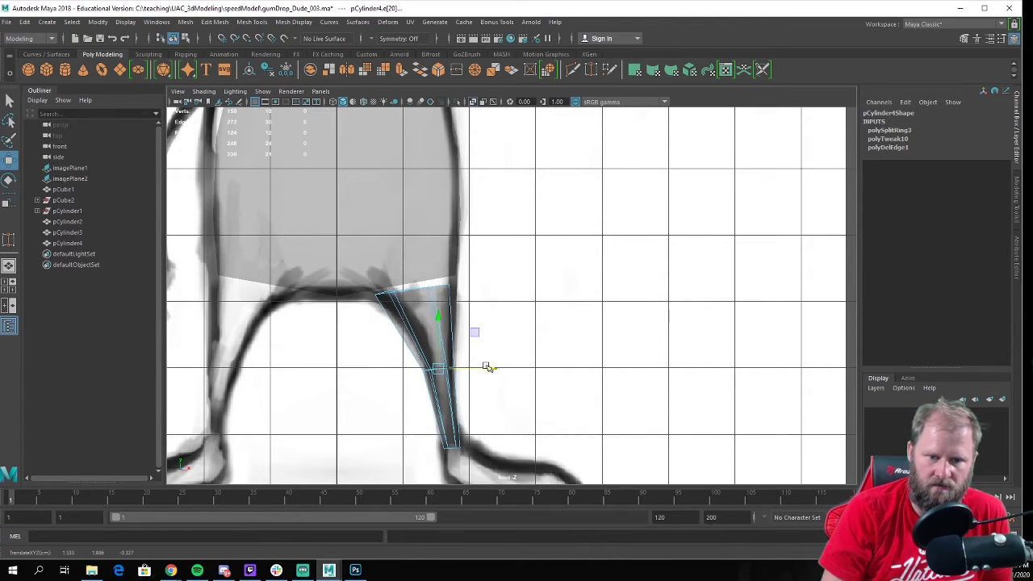
{"action": "key", "text": "space"}
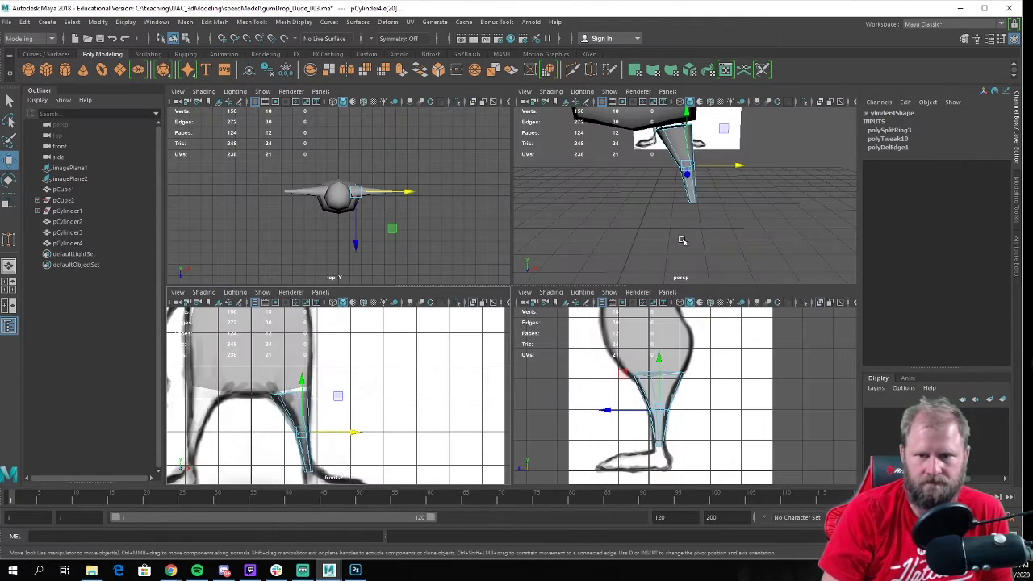
{"action": "key", "text": "space"}
{"action": "left_click_drag", "start_coordinate": [638, 205], "coordinate": [531, 281], "text": "alt"}
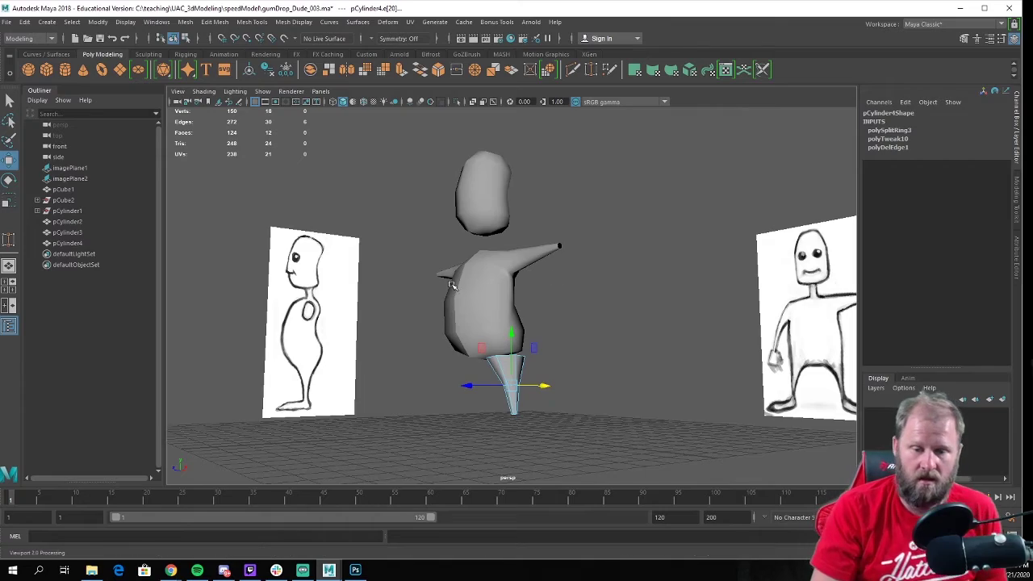
Select the torso half that sits above the leg and activate the Multi-Cut tool on it
{"action": "left_click_drag", "start_coordinate": [452, 284], "coordinate": [560, 313], "text": "alt"}
{"action": "left_click", "coordinate": [456, 327]}
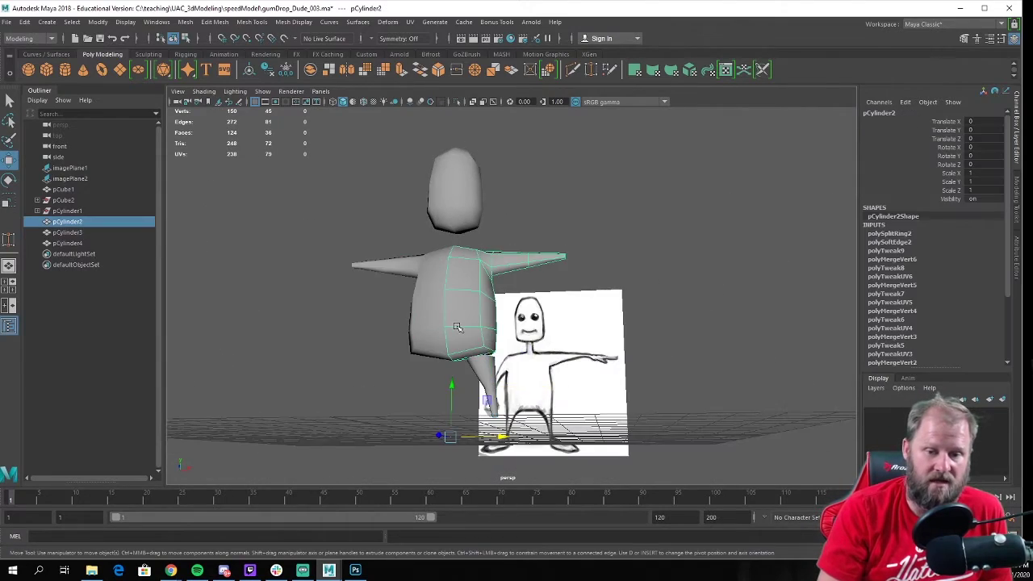
{"action": "left_click_drag", "start_coordinate": [457, 327], "coordinate": [427, 290], "text": "alt"}
{"action": "scroll", "coordinate": [466, 315], "scroll_direction": "up", "scroll_amount": 5}
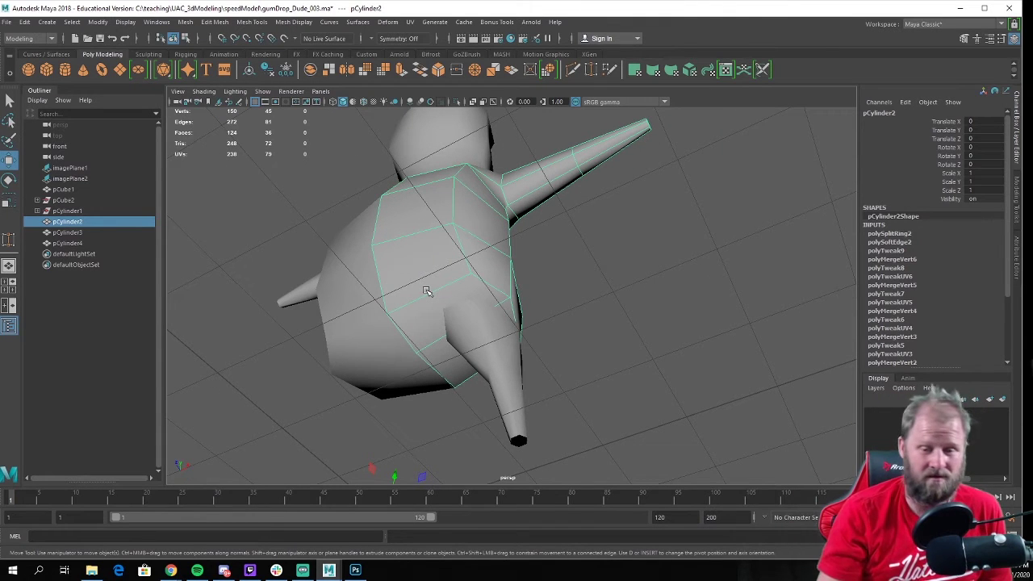
{"action": "left_click_drag", "start_coordinate": [490, 242], "coordinate": [431, 255], "text": "alt"}
{"action": "right_click_drag", "start_coordinate": [431, 254], "coordinate": [460, 236]}
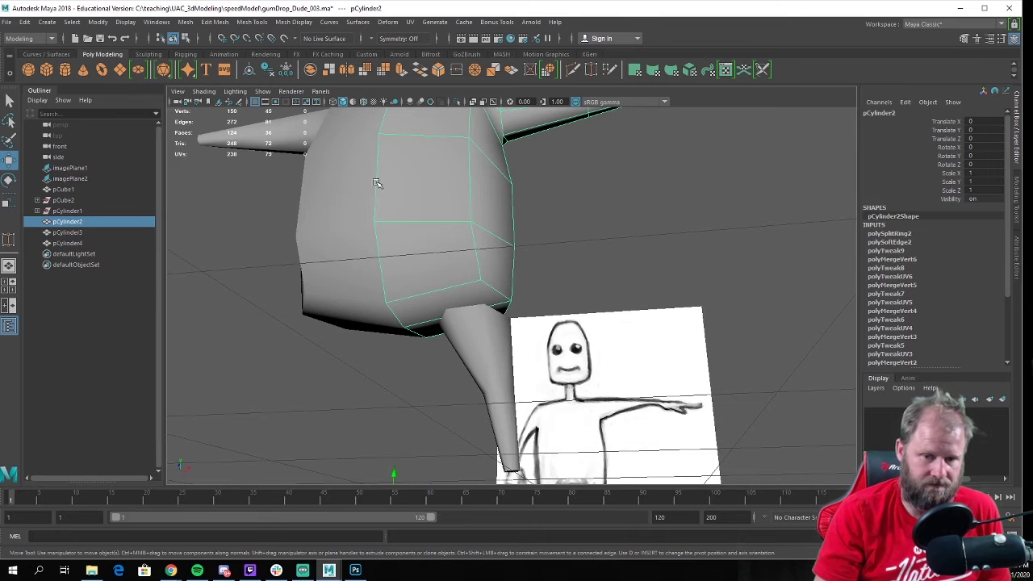
{"action": "left_click_drag", "start_coordinate": [375, 183], "coordinate": [396, 194], "text": "alt"}
{"action": "right_click", "coordinate": [413, 193], "text": "shift"}
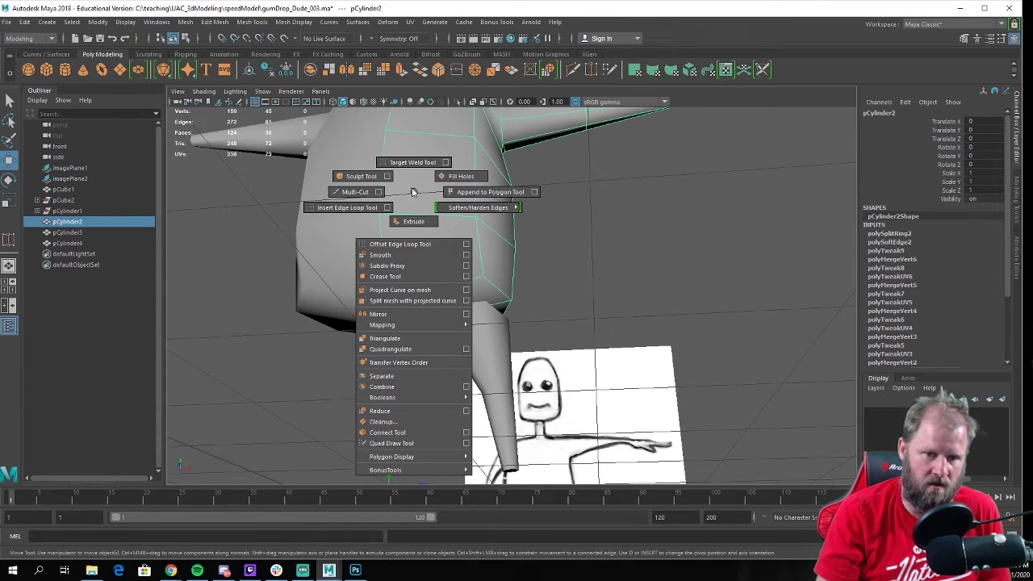
{"action": "left_click", "coordinate": [353, 193]}
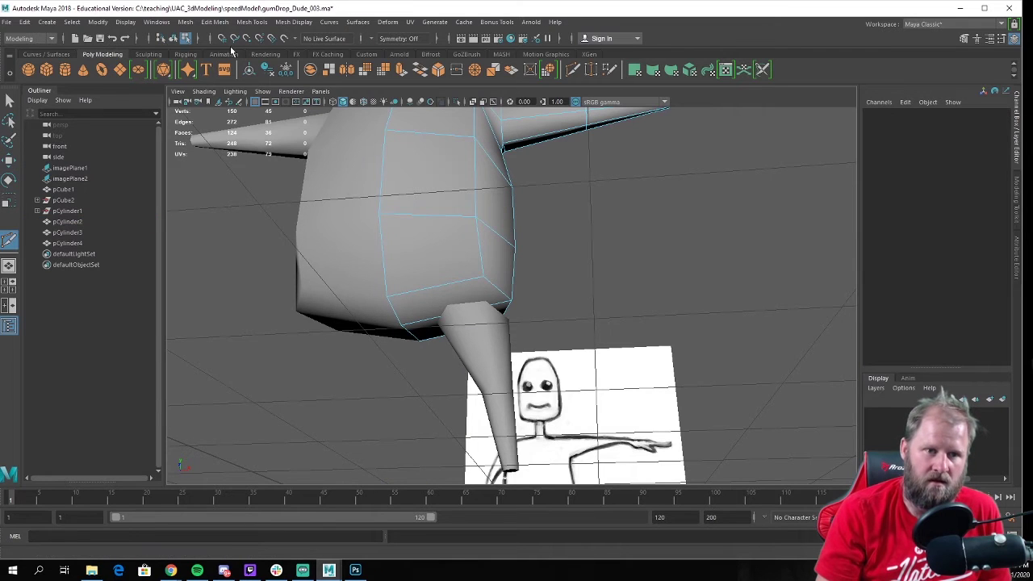
{"action": "left_click", "coordinate": [207, 25]}
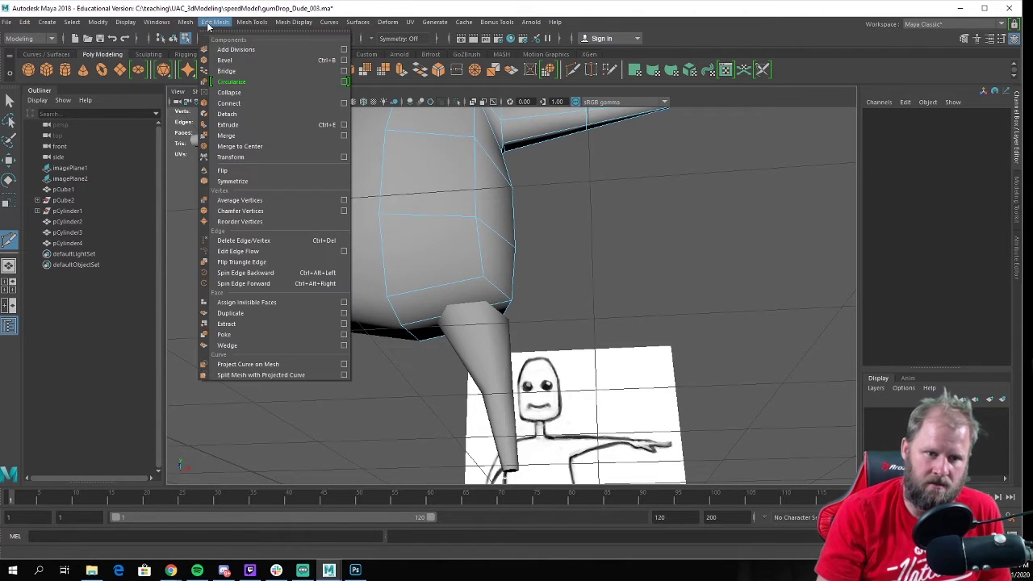
{"action": "mouse_move", "coordinate": [176, 18]}
{"action": "mouse_move", "coordinate": [244, 23]}
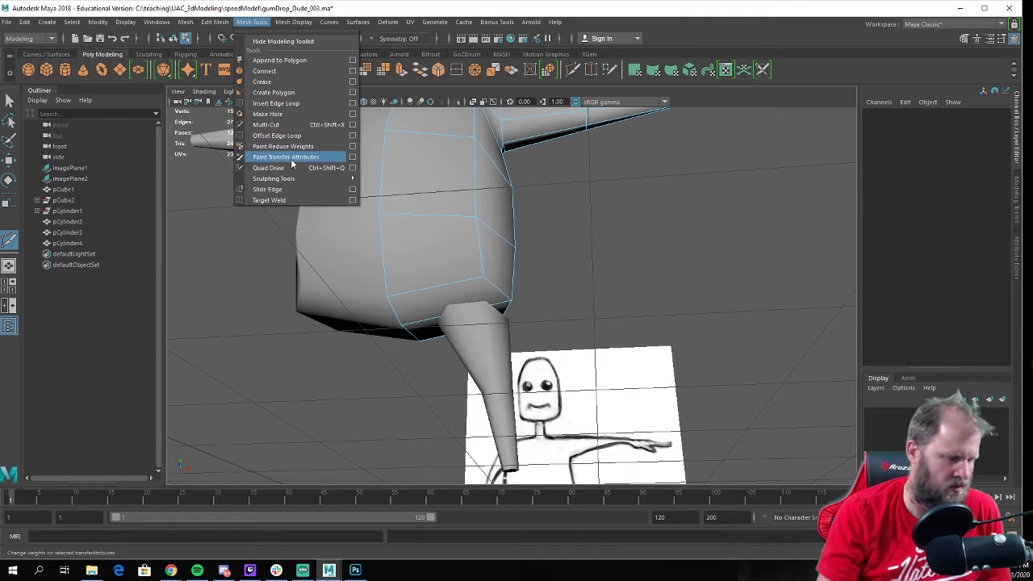
{"action": "left_click", "coordinate": [640, 307]}
Cut new edges on the torso half from a centre-line vertex, across the underside above the leg, to the centre-line vertex on the opposite side
{"action": "left_click_drag", "start_coordinate": [641, 306], "coordinate": [657, 288], "text": "alt"}
{"action": "right_click_drag", "start_coordinate": [657, 288], "coordinate": [699, 316], "text": "alt"}
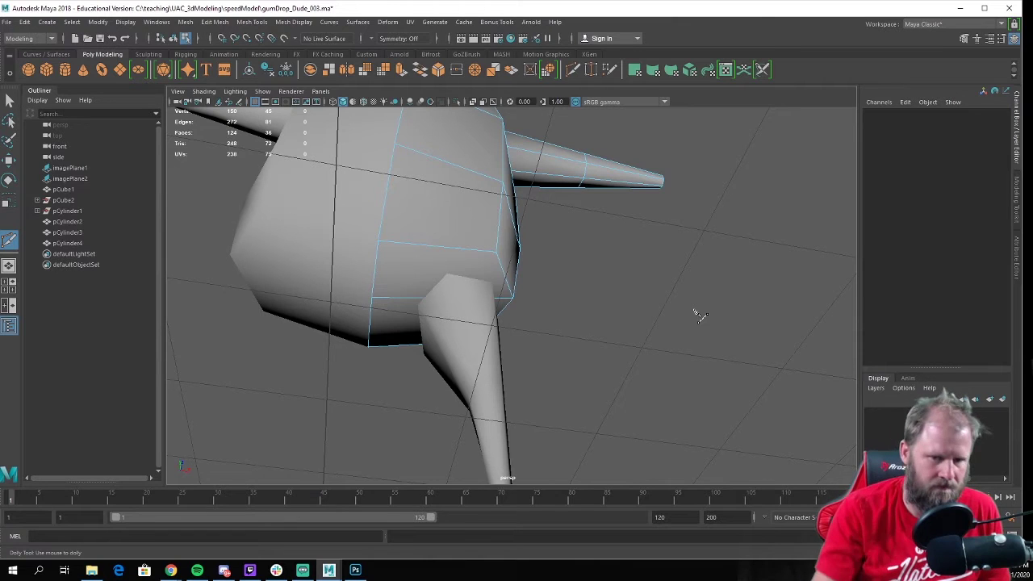
{"action": "left_click_drag", "start_coordinate": [562, 254], "coordinate": [511, 266], "text": "alt"}
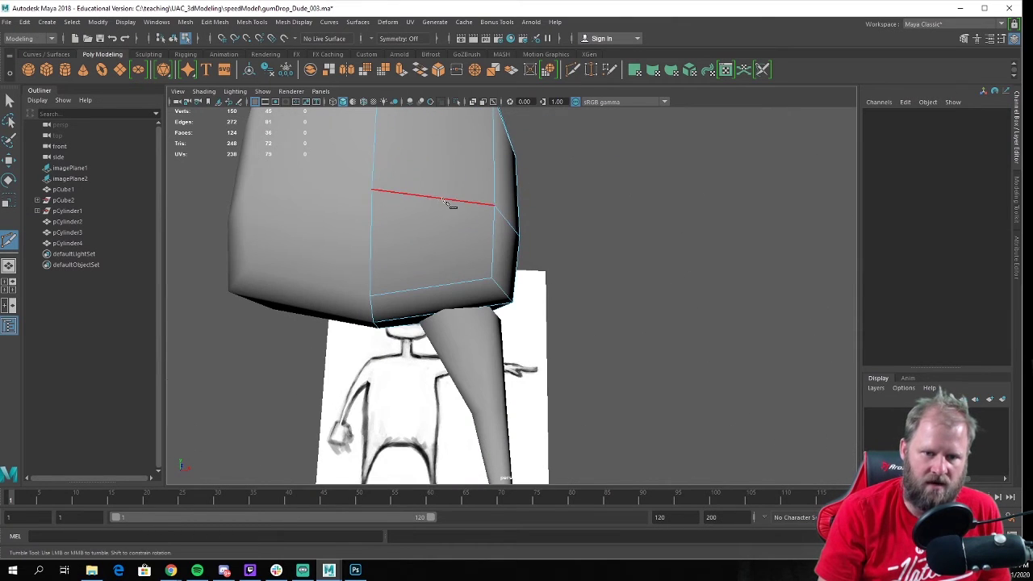
{"action": "left_click", "coordinate": [422, 197]}
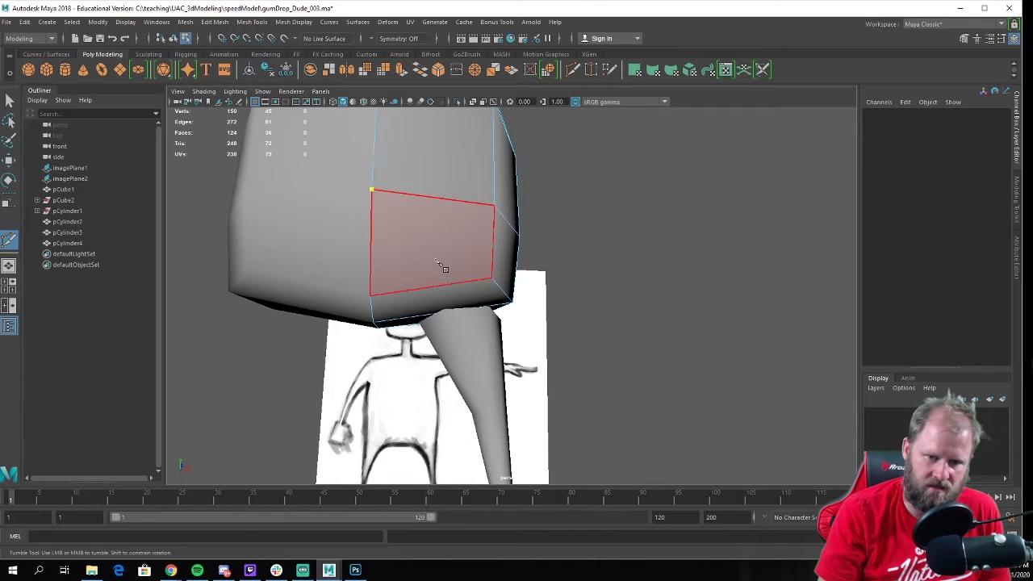
{"action": "left_click_drag", "start_coordinate": [438, 269], "coordinate": [432, 259], "text": "alt"}
{"action": "left_click", "coordinate": [427, 257]}
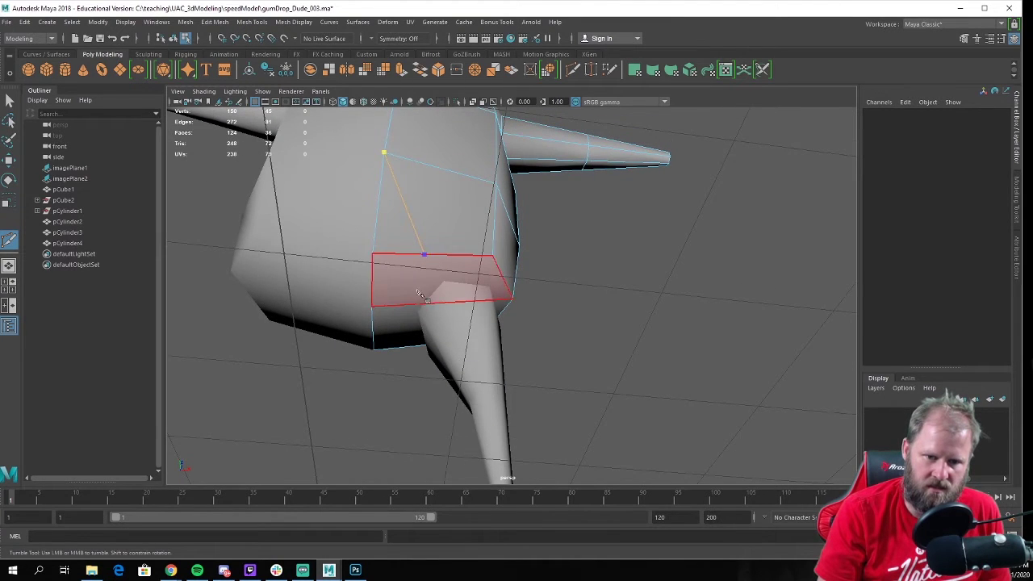
{"action": "left_click", "coordinate": [418, 301]}
{"action": "left_click_drag", "start_coordinate": [418, 301], "coordinate": [438, 350], "text": "alt"}
{"action": "left_click", "coordinate": [375, 402]}
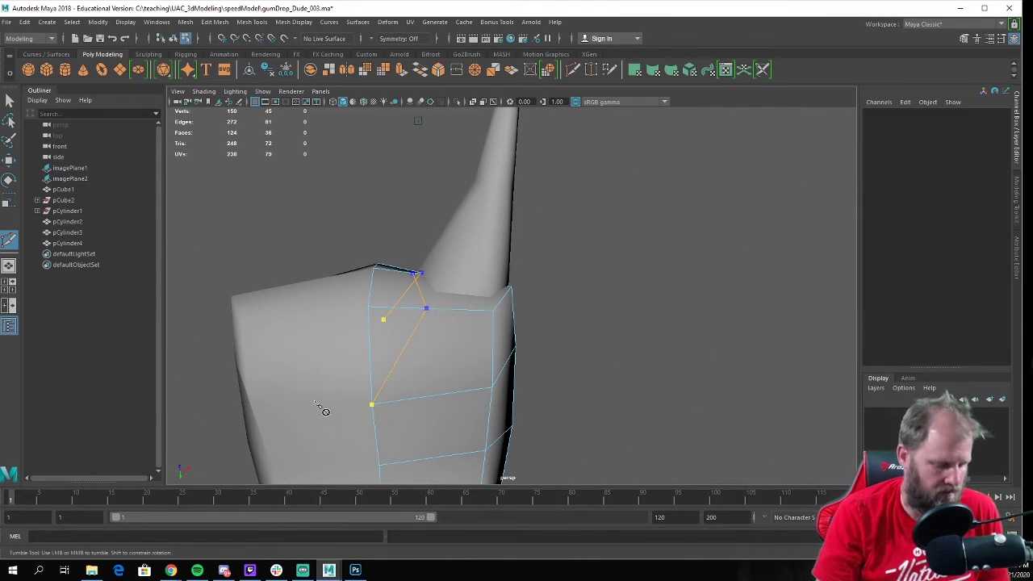
{"action": "key", "text": "w"}
Delete the two underside faces of the torso half directly above the leg to open a hole for it
{"action": "scroll", "coordinate": [384, 263], "scroll_direction": "down", "scroll_amount": 5}
{"action": "left_click_drag", "start_coordinate": [385, 263], "coordinate": [523, 306], "text": "alt"}
{"action": "scroll", "coordinate": [388, 376], "scroll_direction": "up", "scroll_amount": 3}
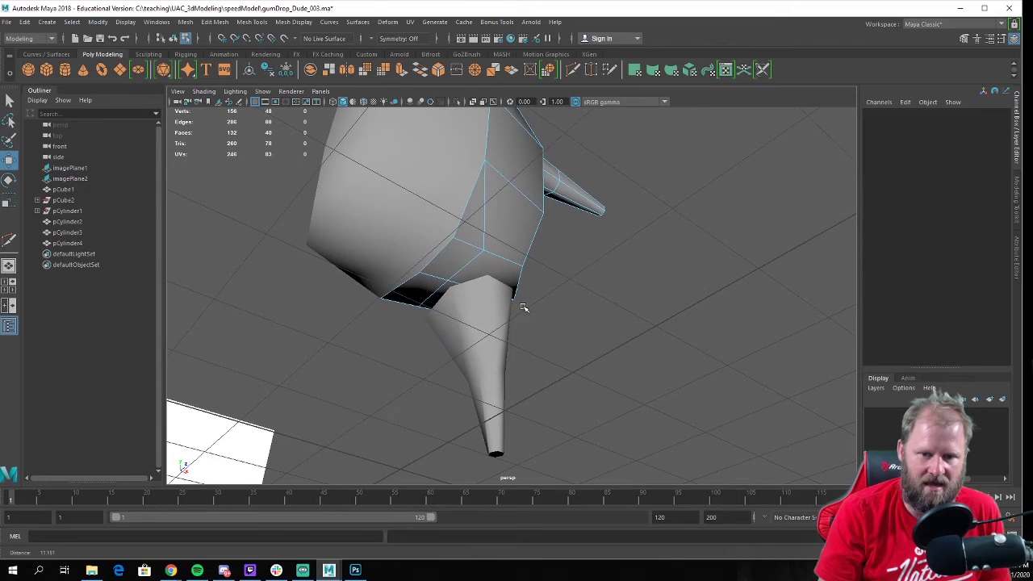
{"action": "left_click", "coordinate": [482, 270]}
{"action": "left_click", "coordinate": [439, 294], "text": "shift"}
{"action": "left_click_drag", "start_coordinate": [439, 293], "coordinate": [505, 274], "text": "alt"}
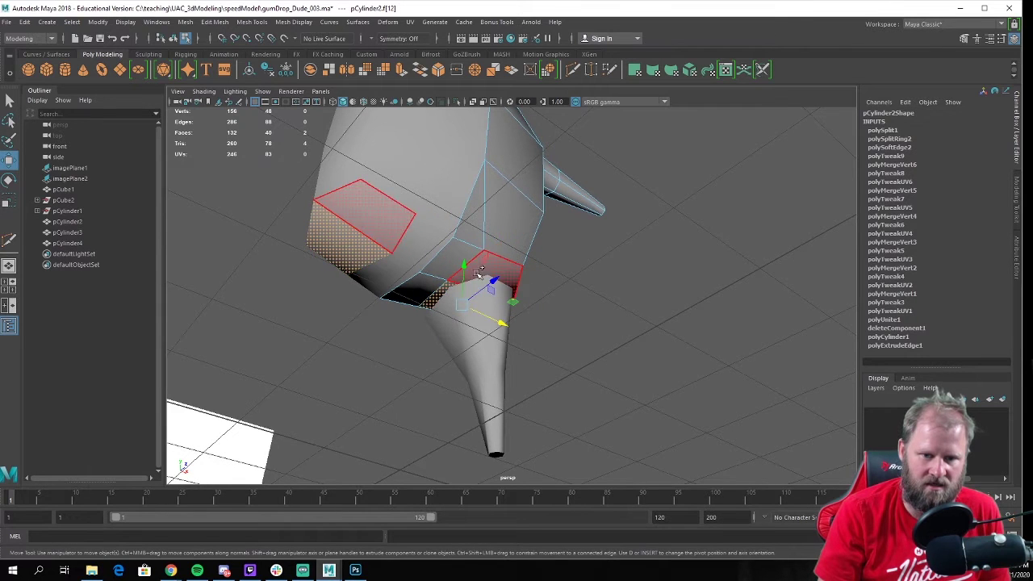
{"action": "left_click_drag", "start_coordinate": [618, 288], "coordinate": [500, 288], "text": "alt"}
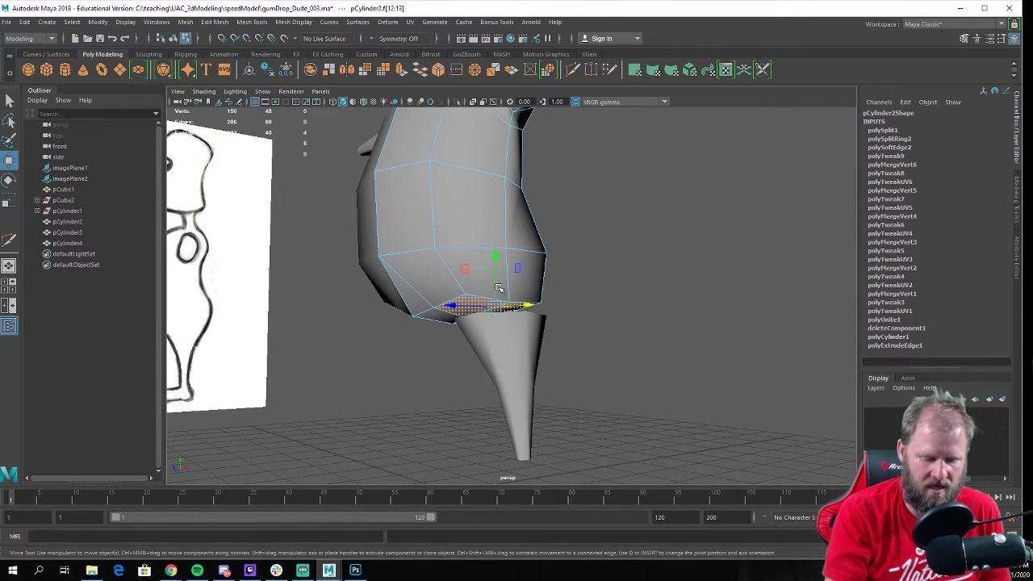
{"action": "key", "text": "Delete"}
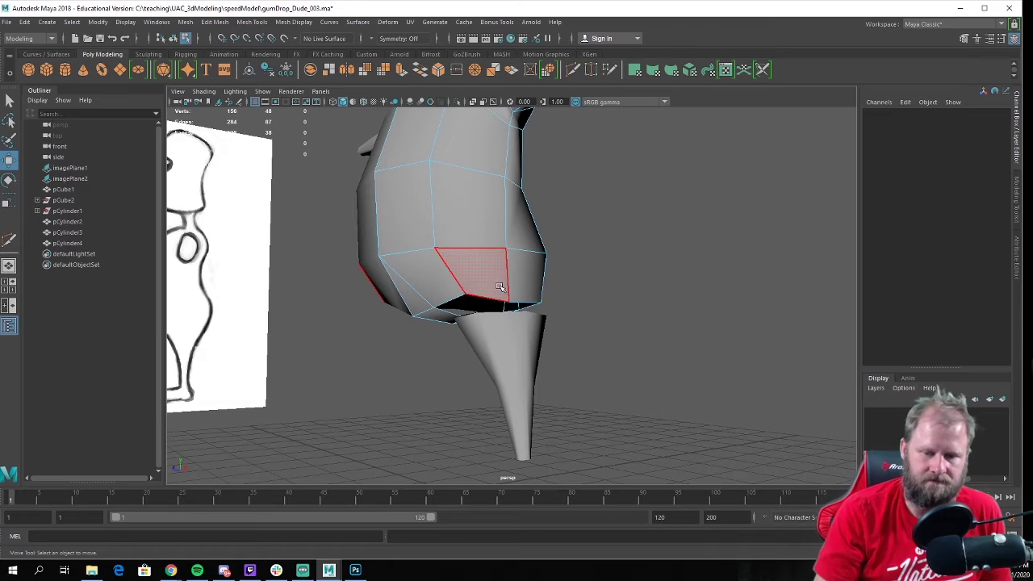
Move the torso vertices around the leg opening to shape the hole to the top of the leg
{"action": "left_click_drag", "start_coordinate": [499, 288], "coordinate": [560, 306], "text": "alt"}
{"action": "left_click_drag", "start_coordinate": [553, 258], "coordinate": [350, 286], "text": "alt"}
{"action": "left_click_drag", "start_coordinate": [494, 268], "coordinate": [511, 260], "text": "alt"}
{"action": "right_click_drag", "start_coordinate": [511, 259], "coordinate": [466, 247]}
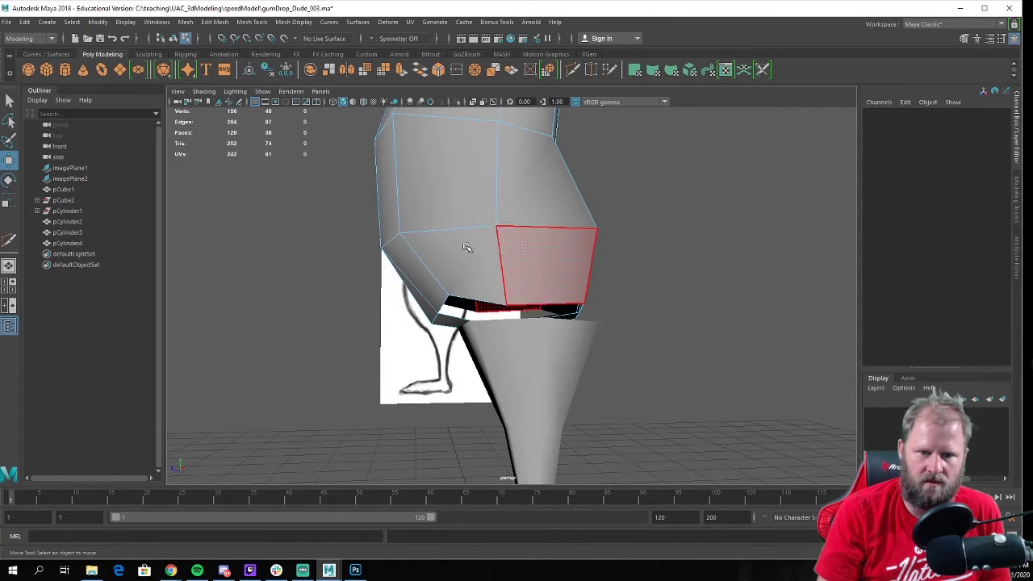
{"action": "left_click", "coordinate": [508, 308]}
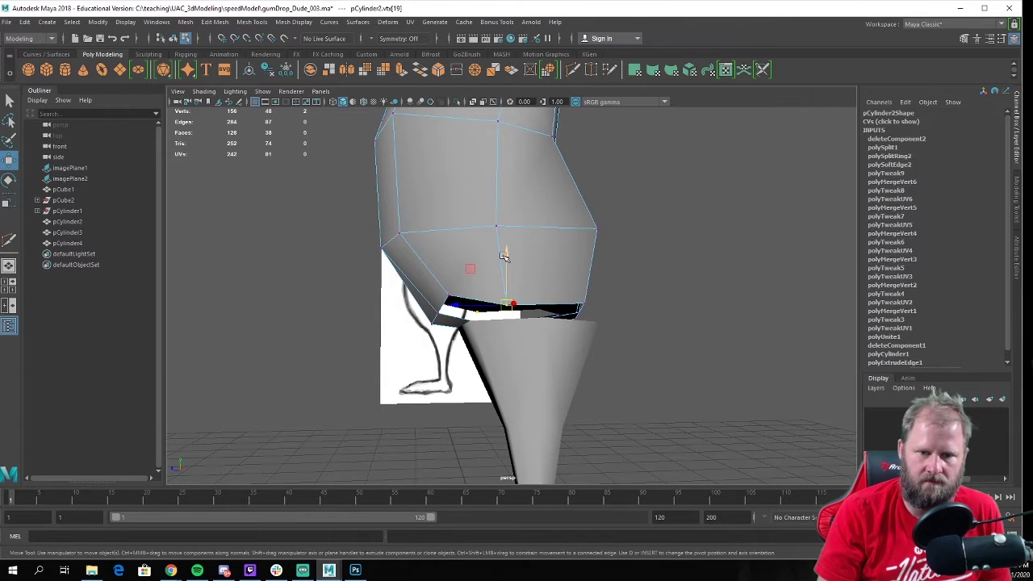
{"action": "left_click_drag", "start_coordinate": [509, 242], "coordinate": [467, 196], "text": "alt"}
{"action": "left_click_drag", "start_coordinate": [467, 184], "coordinate": [558, 322], "text": "alt"}
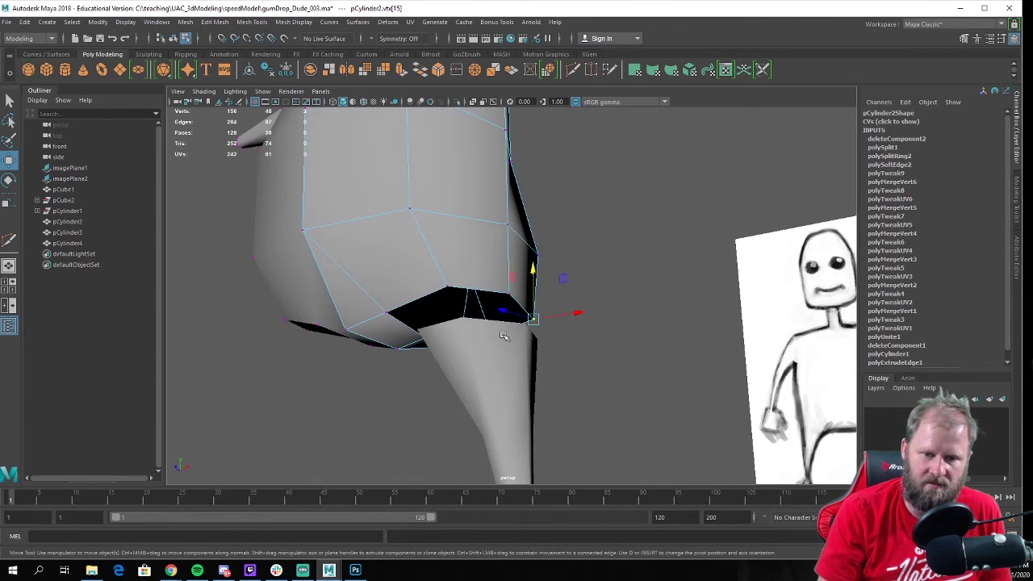
{"action": "left_click_drag", "start_coordinate": [404, 274], "coordinate": [465, 293], "text": "alt"}
{"action": "right_click_drag", "start_coordinate": [394, 220], "coordinate": [465, 203]}
{"action": "scroll", "coordinate": [467, 242], "scroll_direction": "down", "scroll_amount": 6}
{"action": "left_click_drag", "start_coordinate": [458, 274], "coordinate": [584, 328], "text": "alt"}
{"action": "left_click", "coordinate": [583, 328]}
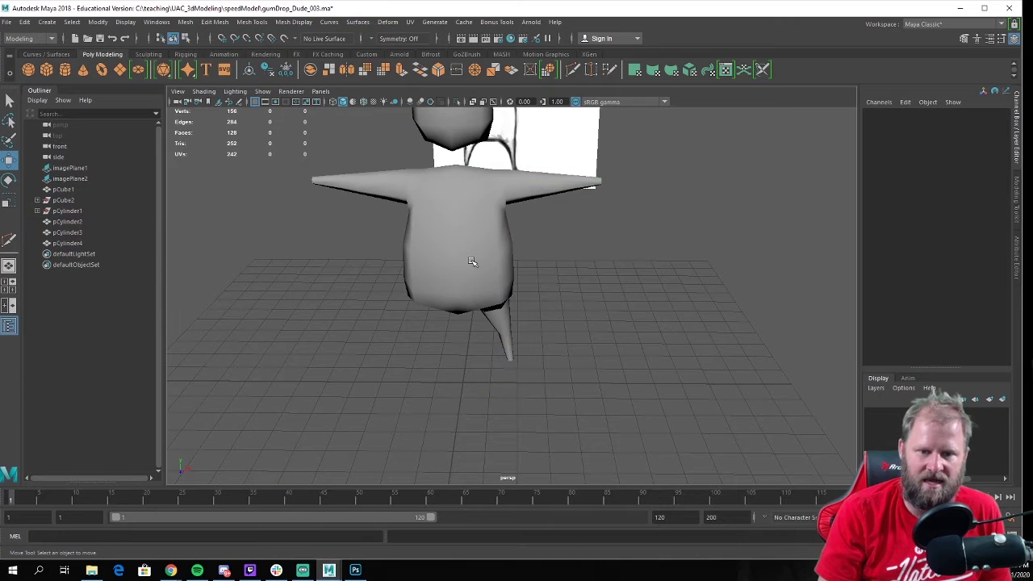
Save the scene and combine the torso half and the leg into one mesh
{"action": "left_click", "coordinate": [483, 247]}
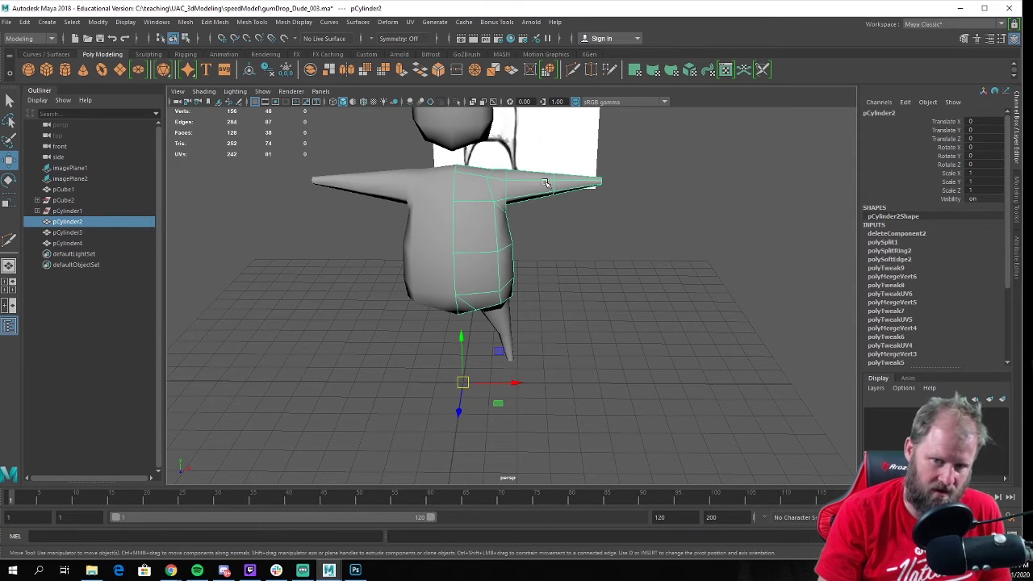
{"action": "left_click_drag", "start_coordinate": [626, 285], "coordinate": [551, 344], "text": "alt"}
{"action": "left_click", "coordinate": [499, 314], "text": "shift"}
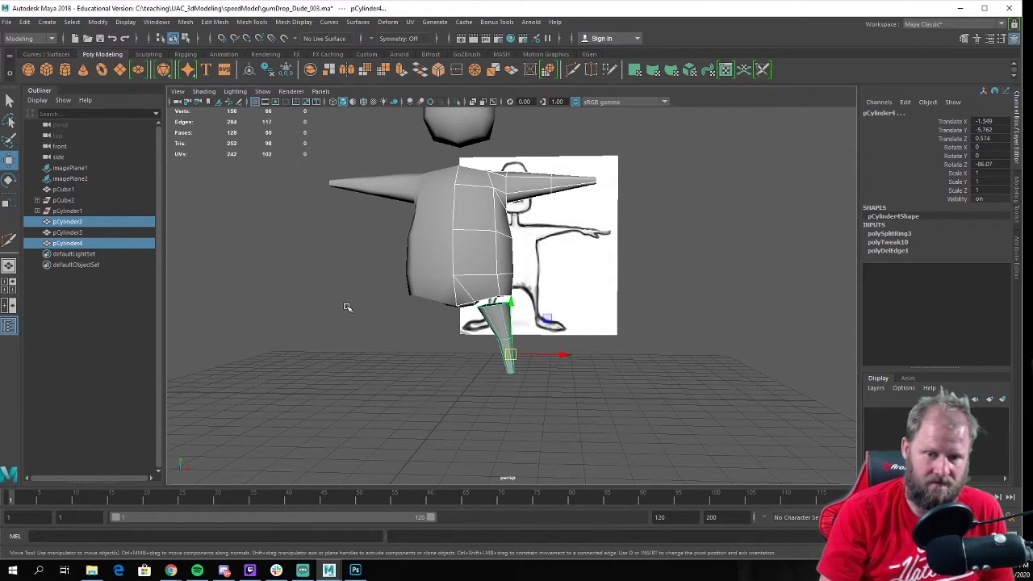
{"action": "left_click_drag", "start_coordinate": [459, 338], "coordinate": [480, 336], "text": "alt"}
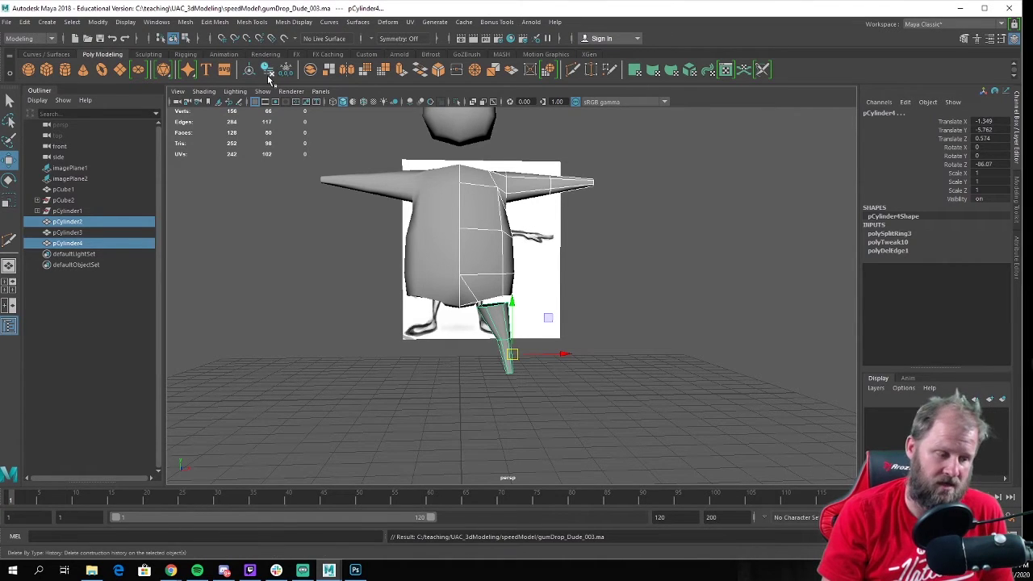
{"action": "left_click", "coordinate": [184, 22]}
{"action": "left_click", "coordinate": [202, 63]}
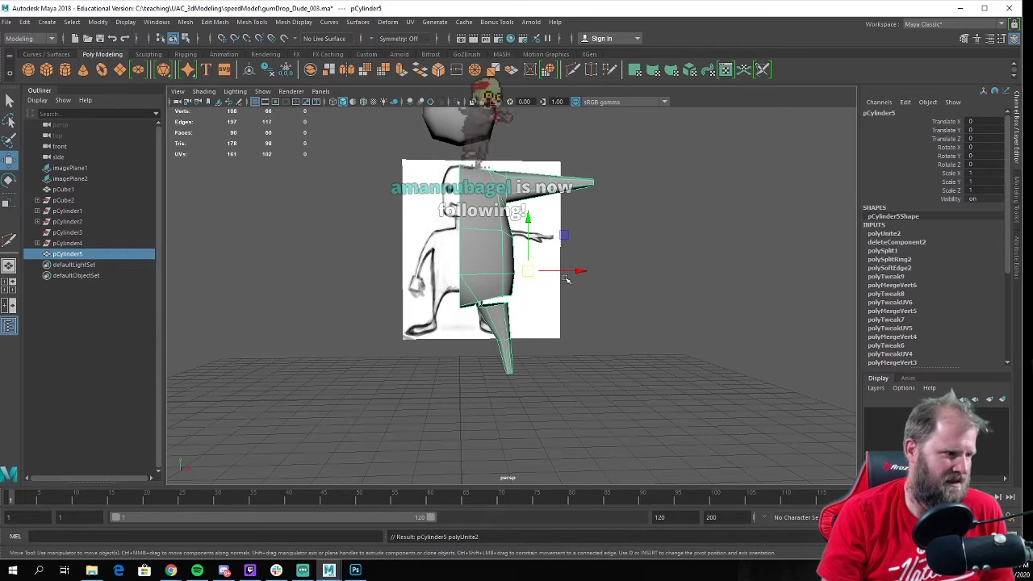
Activate the Target Weld tool on the combined mesh at the gap between the torso opening and the leg
{"action": "scroll", "coordinate": [622, 293], "scroll_direction": "up", "scroll_amount": 10}
{"action": "left_click_drag", "start_coordinate": [622, 293], "coordinate": [466, 296], "text": "alt"}
{"action": "right_click_drag", "start_coordinate": [479, 247], "coordinate": [524, 224]}
{"action": "left_click_drag", "start_coordinate": [525, 224], "coordinate": [547, 234], "text": "alt"}
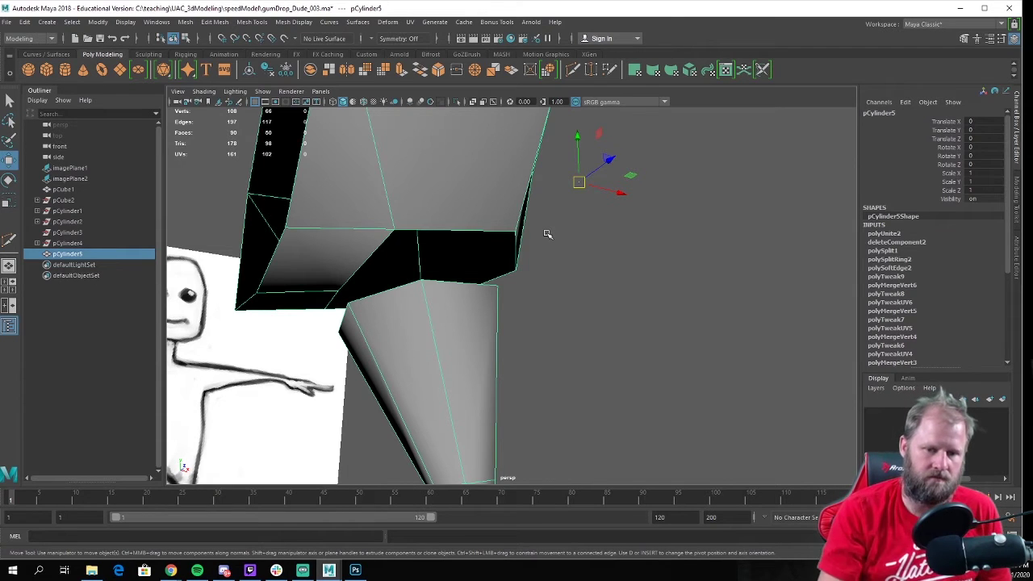
{"action": "left_click_drag", "start_coordinate": [589, 259], "coordinate": [315, 214], "text": "alt"}
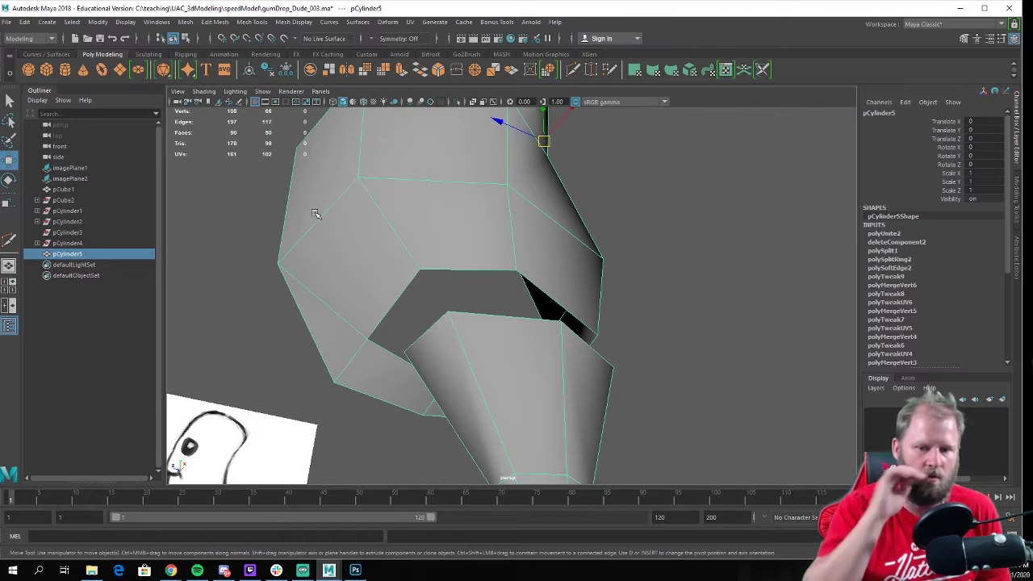
{"action": "left_click_drag", "start_coordinate": [628, 248], "coordinate": [570, 263], "text": "alt"}
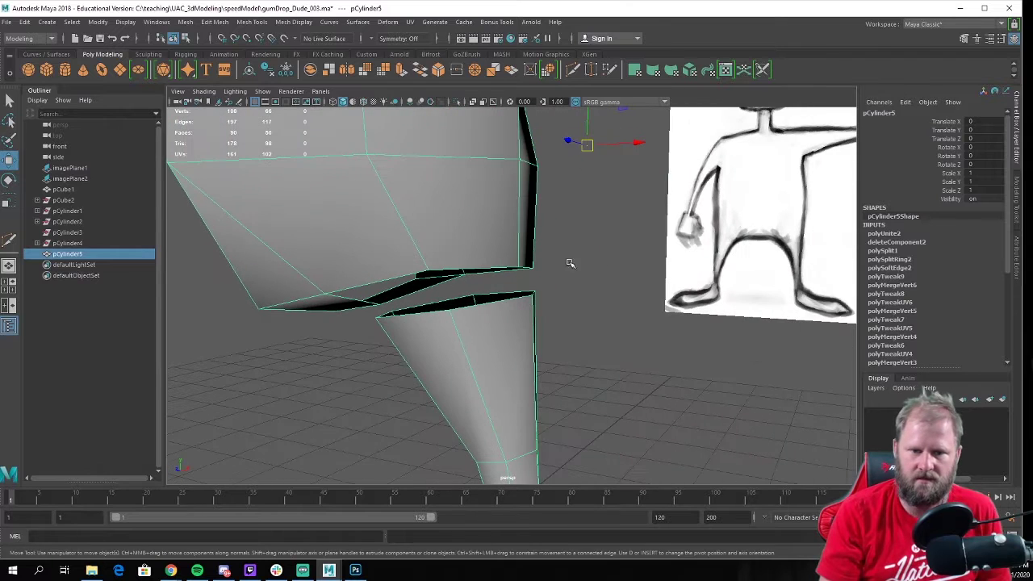
{"action": "right_click_drag", "start_coordinate": [476, 226], "coordinate": [479, 193], "text": "shift"}
Try to weld the leg's top vertices to the vertices around the torso opening
{"action": "left_click_drag", "start_coordinate": [480, 194], "coordinate": [465, 257], "text": "alt"}
{"action": "left_click_drag", "start_coordinate": [465, 257], "coordinate": [514, 227], "text": "alt"}
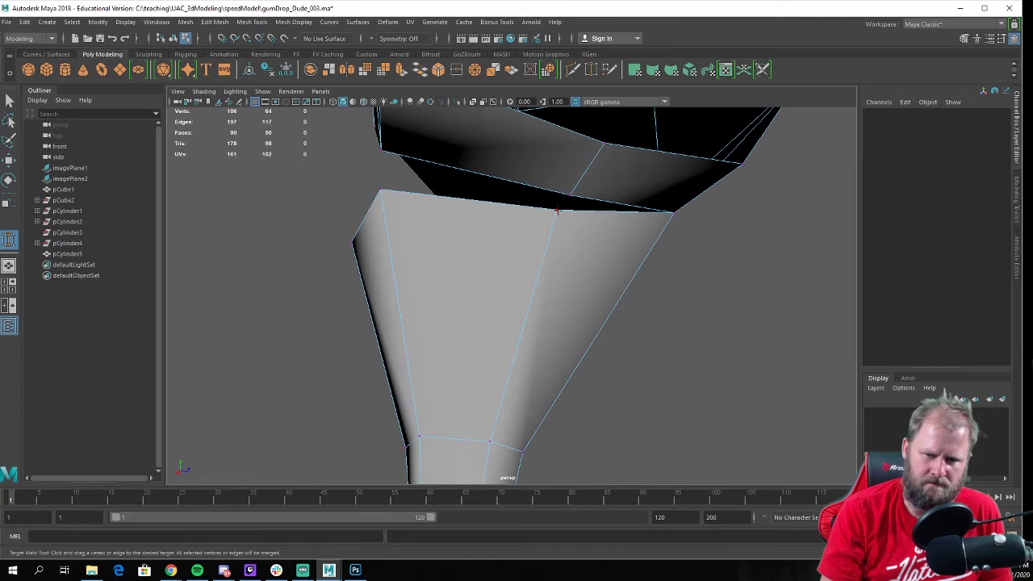
{"action": "left_click_drag", "start_coordinate": [570, 195], "coordinate": [569, 195]}
{"action": "left_click_drag", "start_coordinate": [567, 195], "coordinate": [476, 216], "text": "alt"}
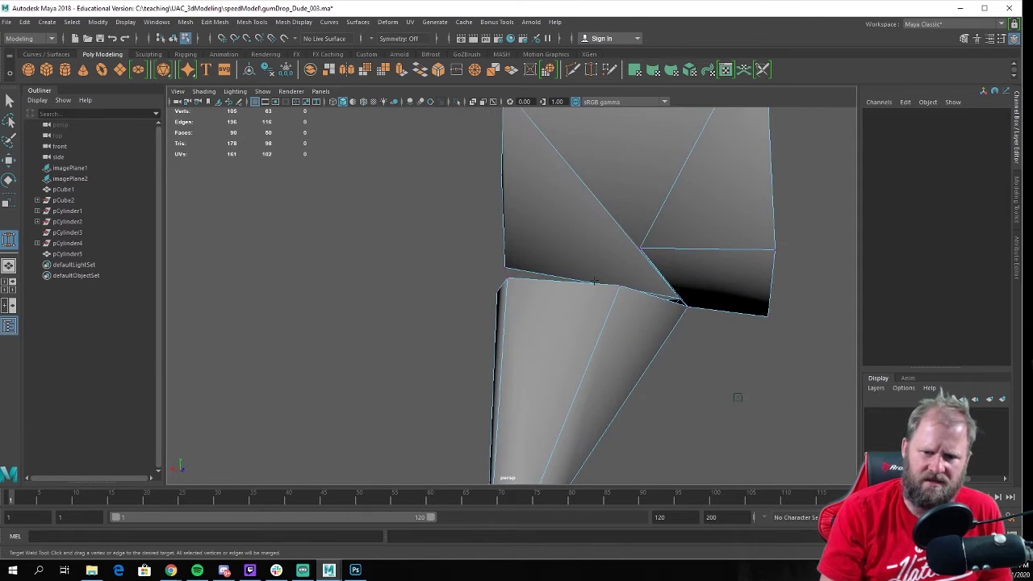
{"action": "left_click_drag", "start_coordinate": [637, 302], "coordinate": [495, 223], "text": "alt"}
Undo the vertex welds made between the leg and the torso
{"action": "key", "text": "ctrl+z"}
{"action": "key", "text": "ctrl+z"}
{"action": "key", "text": "ctrl+z"}
{"action": "key", "text": "ctrl+z"}
{"action": "left_click", "coordinate": [595, 292]}
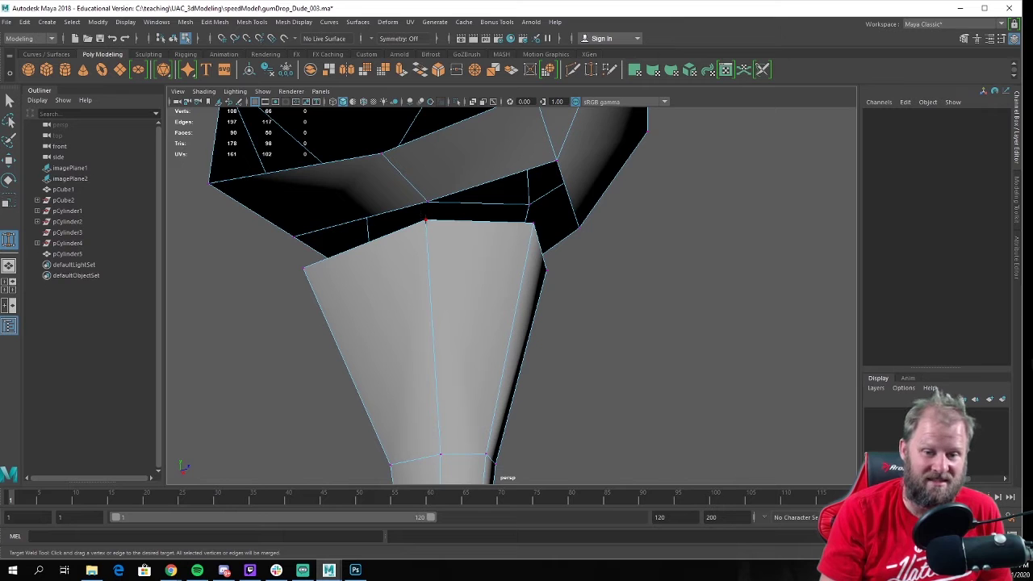
Weld each vertex of the leg's top rim to its matching vertex around the torso opening, closing the gap all around
{"action": "left_click_drag", "start_coordinate": [425, 219], "coordinate": [428, 202]}
{"action": "left_click_drag", "start_coordinate": [514, 239], "coordinate": [397, 274], "text": "alt"}
{"action": "left_click_drag", "start_coordinate": [396, 274], "coordinate": [448, 297], "text": "alt"}
{"action": "mouse_move", "coordinate": [448, 297]}
{"action": "left_mouse_down", "text": "alt"}
{"action": "mouse_move", "coordinate": [438, 283]}
{"action": "mouse_move", "coordinate": [465, 304]}
{"action": "left_mouse_up", "text": "alt"}
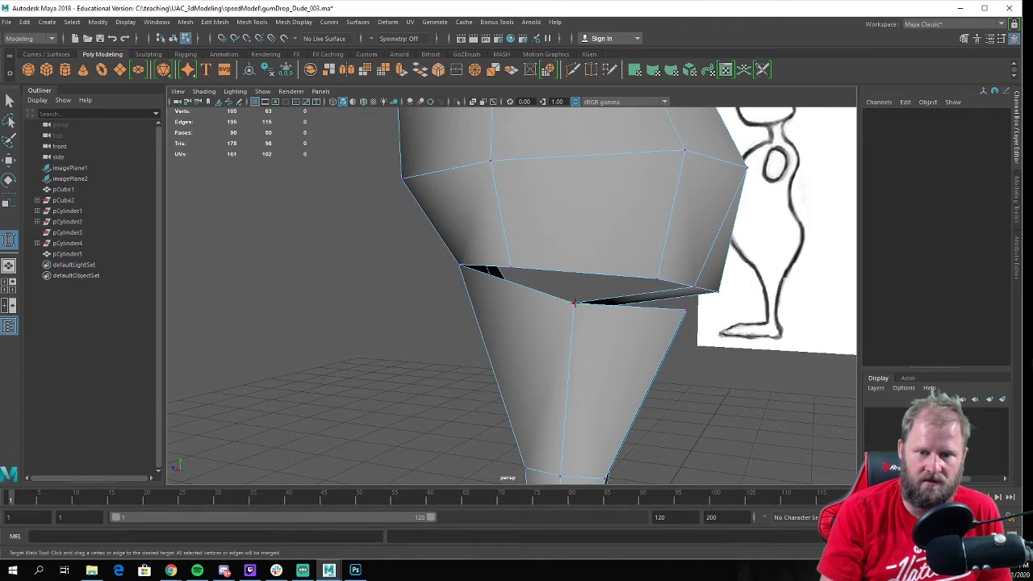
{"action": "left_click_drag", "start_coordinate": [518, 267], "coordinate": [519, 267]}
{"action": "left_click_drag", "start_coordinate": [489, 411], "coordinate": [348, 386], "text": "alt"}
{"action": "left_click_drag", "start_coordinate": [568, 246], "coordinate": [542, 228]}
{"action": "right_click_drag", "start_coordinate": [544, 228], "coordinate": [498, 226], "text": "alt"}
{"action": "left_click_drag", "start_coordinate": [498, 226], "coordinate": [617, 279], "text": "alt"}
{"action": "key", "text": "w"}
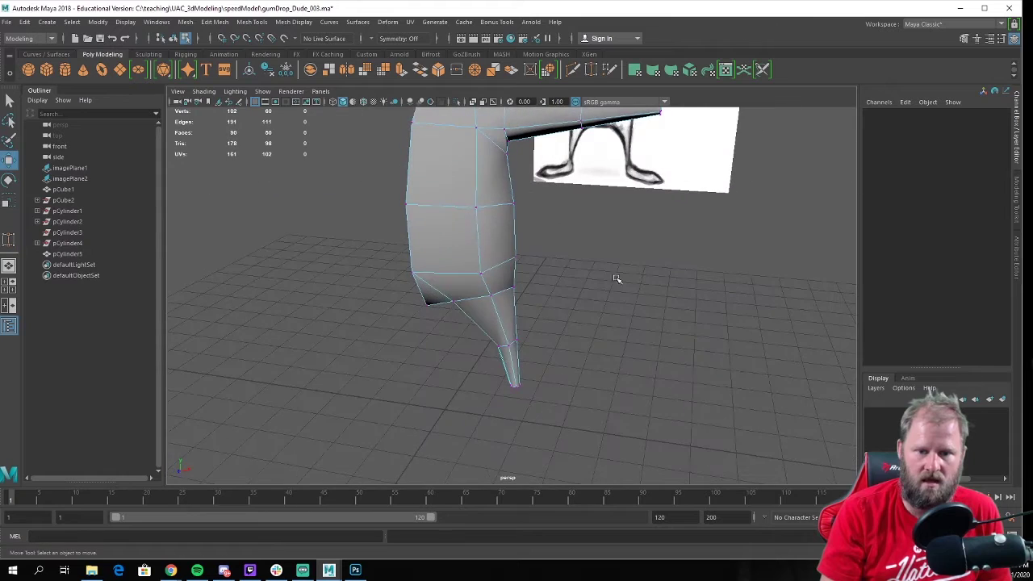
{"action": "right_click_drag", "start_coordinate": [463, 216], "coordinate": [507, 199]}
{"action": "mouse_move", "coordinate": [638, 283]}
{"action": "left_mouse_down", "text": "alt"}
{"action": "mouse_move", "coordinate": [556, 274]}
{"action": "mouse_move", "coordinate": [632, 299]}
{"action": "mouse_move", "coordinate": [673, 263]}
{"action": "mouse_move", "coordinate": [705, 267]}
{"action": "mouse_move", "coordinate": [637, 284]}
{"action": "left_mouse_up", "text": "alt"}
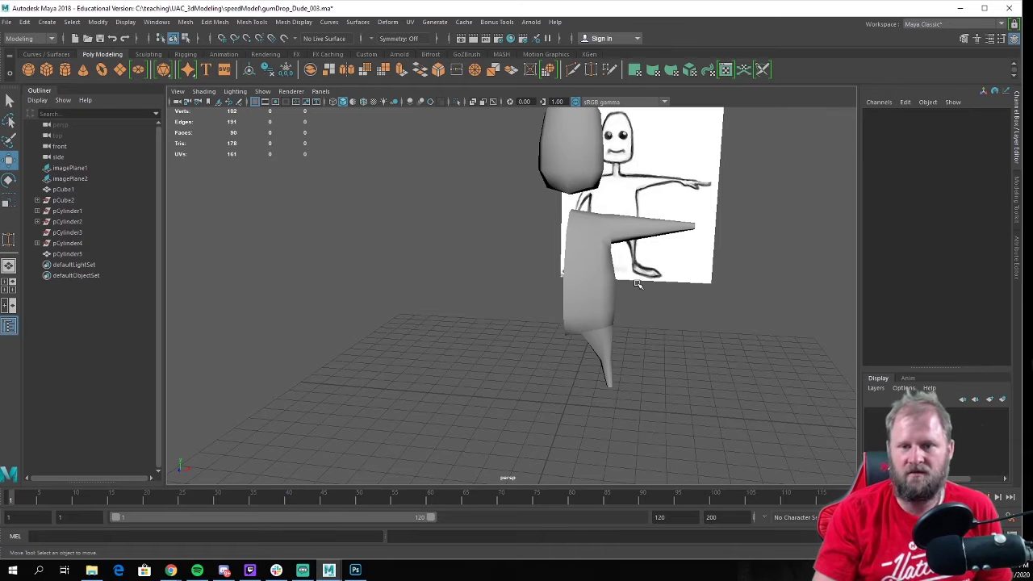
Soften the edge loop around the seam where the leg joins the torso and return the body half to object mode
{"action": "left_click_drag", "start_coordinate": [622, 274], "coordinate": [645, 272], "text": "alt"}
{"action": "left_click", "coordinate": [548, 273]}
{"action": "left_click", "coordinate": [659, 333]}
{"action": "scroll", "coordinate": [615, 317], "scroll_direction": "up", "scroll_amount": 7}
{"action": "middle_click_drag", "start_coordinate": [638, 318], "coordinate": [413, 230], "text": "alt"}
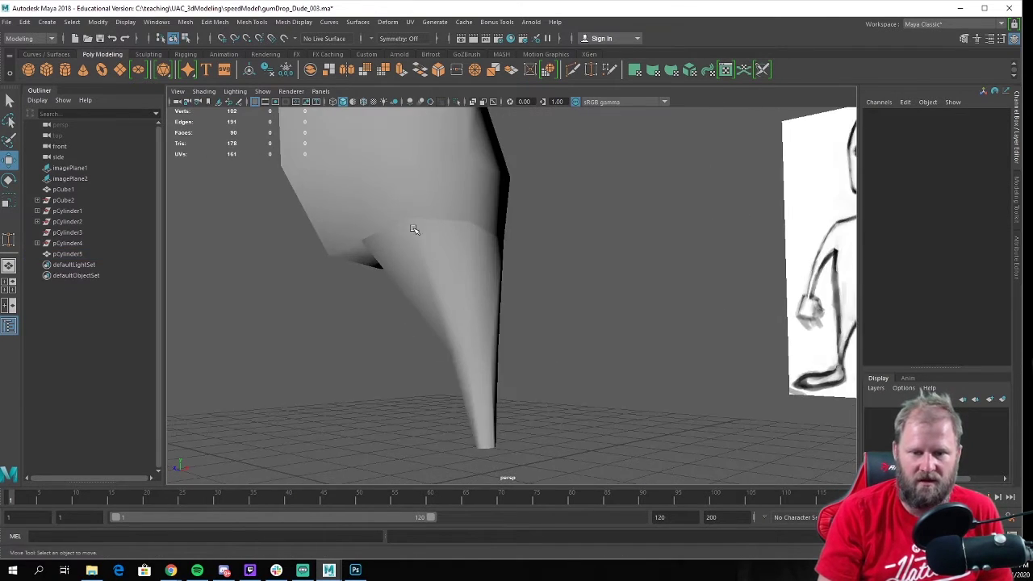
{"action": "left_click_drag", "start_coordinate": [462, 226], "coordinate": [558, 215], "text": "alt"}
{"action": "right_click_drag", "start_coordinate": [559, 214], "coordinate": [562, 185]}
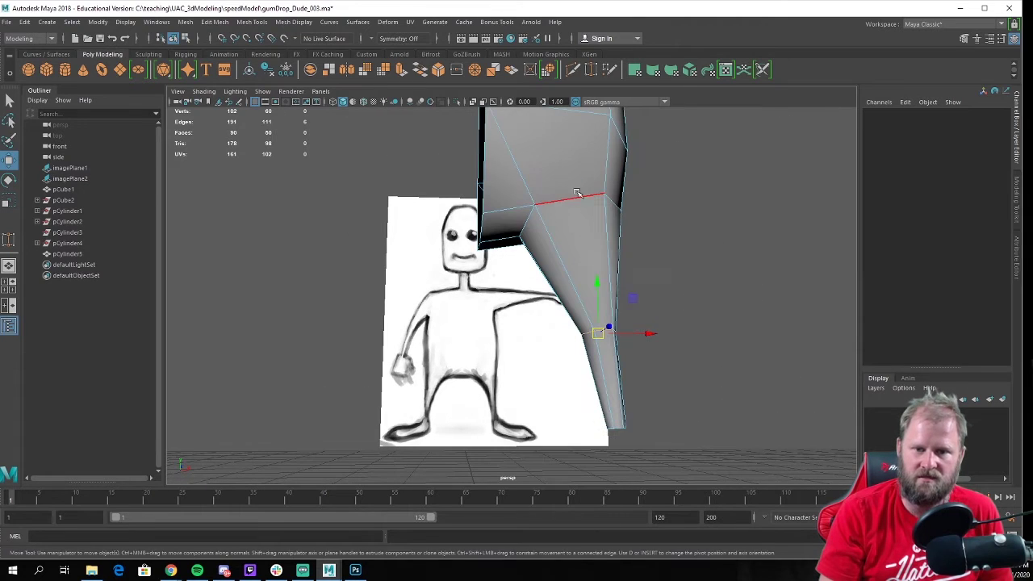
{"action": "left_click", "coordinate": [577, 196]}
{"action": "left_click_drag", "start_coordinate": [577, 197], "coordinate": [341, 205], "text": "alt"}
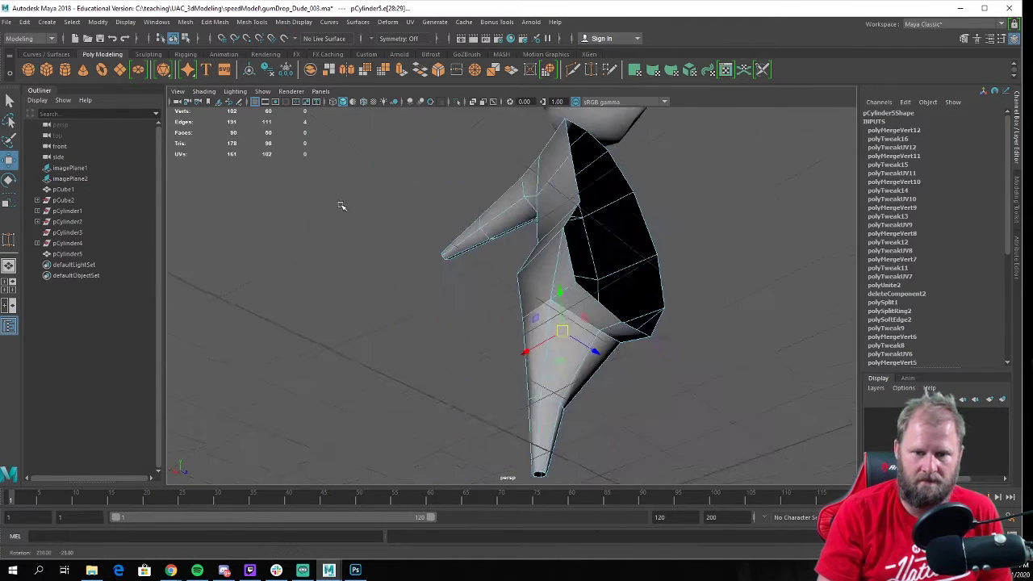
{"action": "left_click", "coordinate": [621, 345]}
{"action": "left_click_drag", "start_coordinate": [616, 337], "coordinate": [524, 162], "text": "alt"}
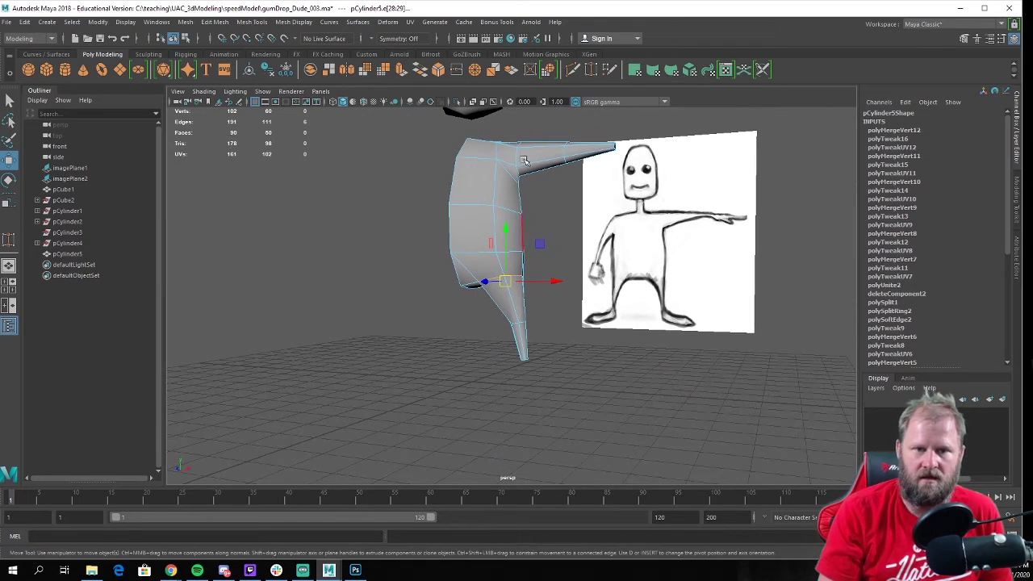
{"action": "left_click", "coordinate": [302, 23]}
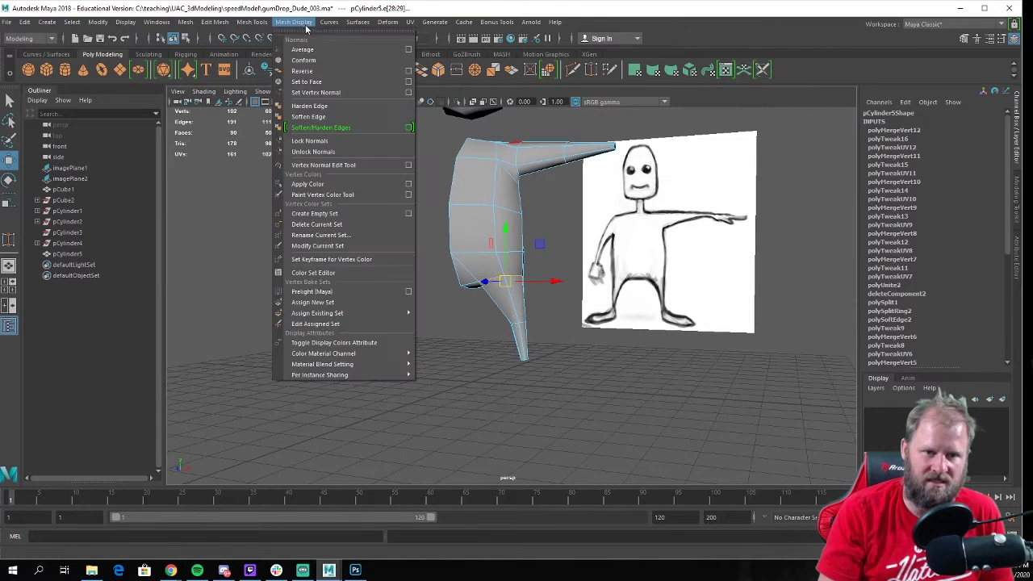
{"action": "left_click", "coordinate": [345, 119]}
{"action": "left_click", "coordinate": [371, 304]}
{"action": "scroll", "coordinate": [450, 293], "scroll_direction": "down", "scroll_amount": 3}
{"action": "left_click_drag", "start_coordinate": [452, 293], "coordinate": [468, 318], "text": "alt"}
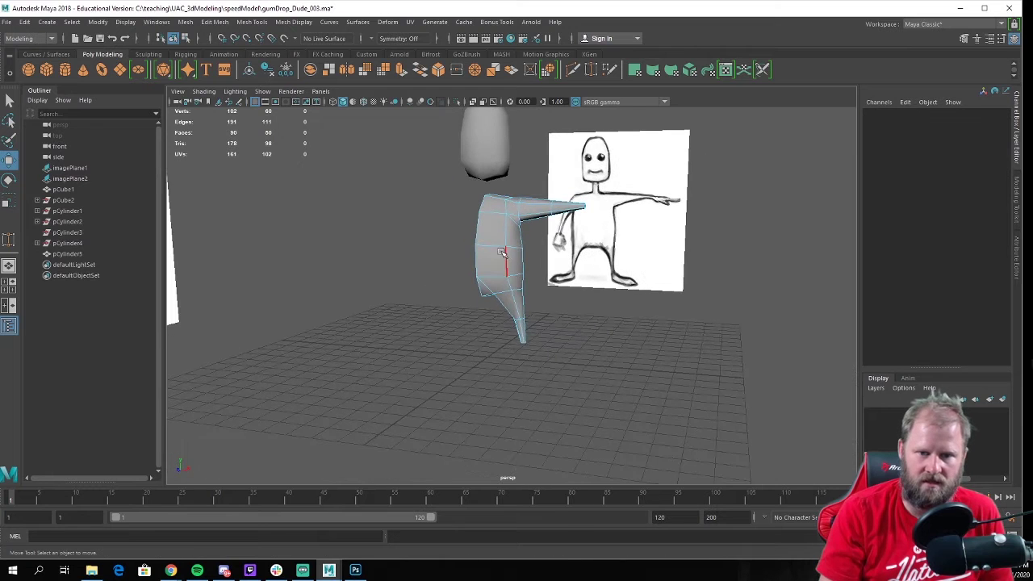
{"action": "right_click_drag", "start_coordinate": [502, 252], "coordinate": [544, 226]}
{"action": "left_click", "coordinate": [402, 216]}
Examine the body half's torso, leg and arm from several angles against the reference sketches
{"action": "scroll", "coordinate": [404, 174], "scroll_direction": "down", "scroll_amount": 4}
{"action": "mouse_move", "coordinate": [403, 174]}
{"action": "left_mouse_down", "text": "alt"}
{"action": "mouse_move", "coordinate": [387, 202]}
{"action": "mouse_move", "coordinate": [389, 184]}
{"action": "left_mouse_up", "text": "alt"}
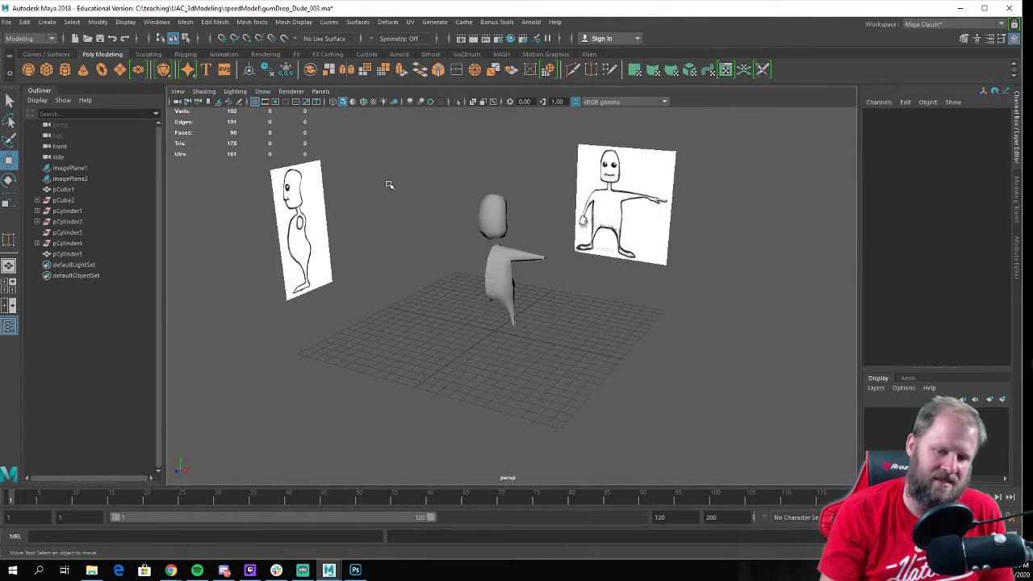
{"action": "right_click_drag", "start_coordinate": [429, 257], "coordinate": [450, 278], "text": "alt"}
{"action": "left_click", "coordinate": [490, 190]}
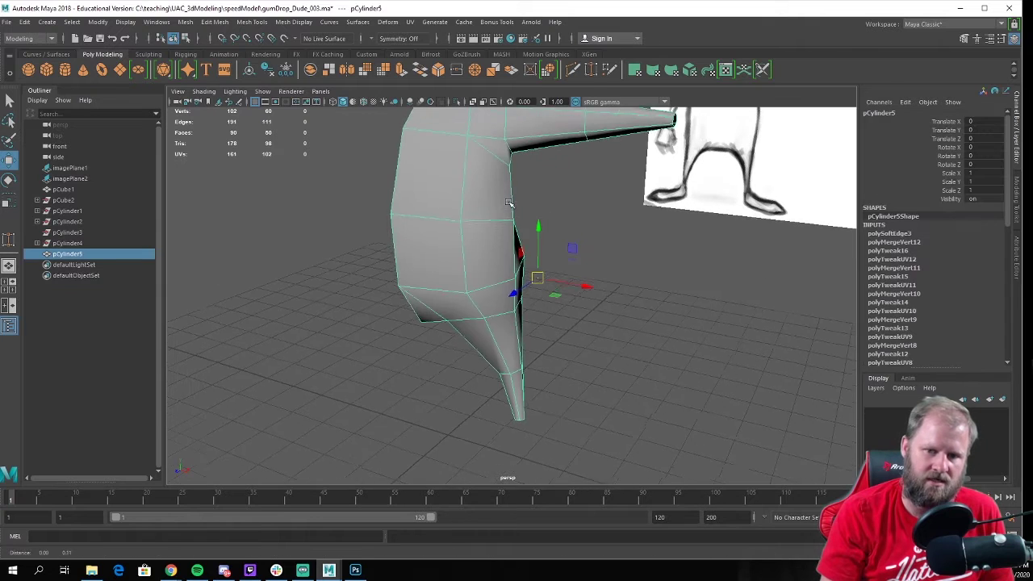
{"action": "left_click_drag", "start_coordinate": [491, 191], "coordinate": [583, 332], "text": "alt"}
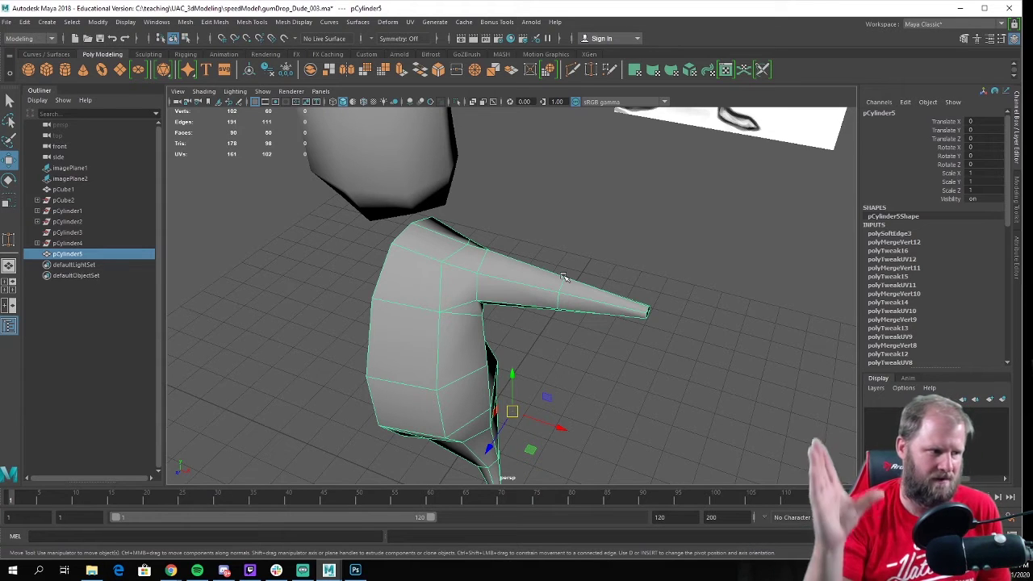
{"action": "left_click_drag", "start_coordinate": [556, 271], "coordinate": [644, 211], "text": "alt"}
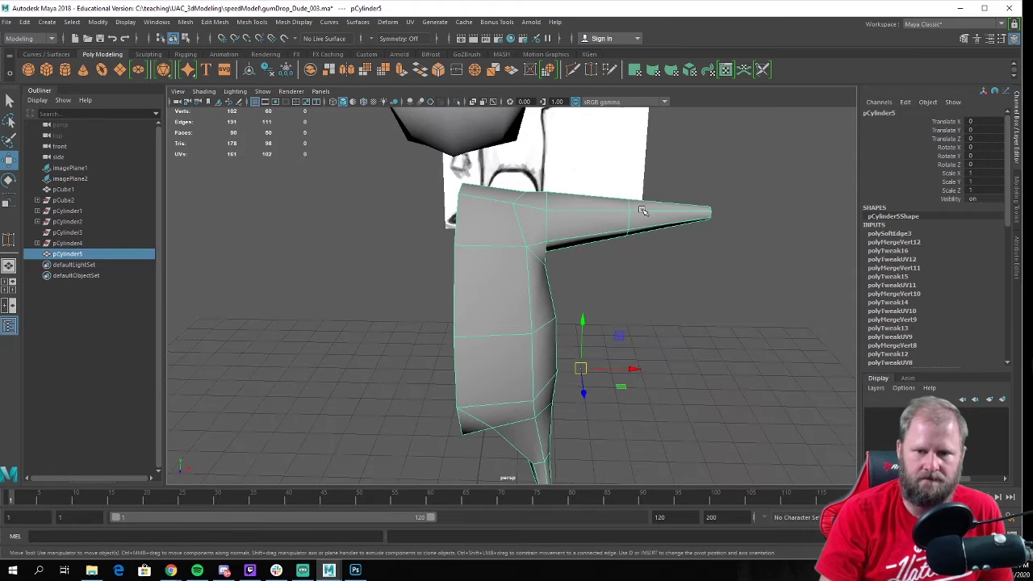
{"action": "middle_click_drag", "start_coordinate": [644, 211], "coordinate": [486, 322], "text": "alt"}
{"action": "right_click_drag", "start_coordinate": [487, 323], "coordinate": [570, 338], "text": "alt"}
{"action": "left_click_drag", "start_coordinate": [570, 338], "coordinate": [500, 306], "text": "alt"}
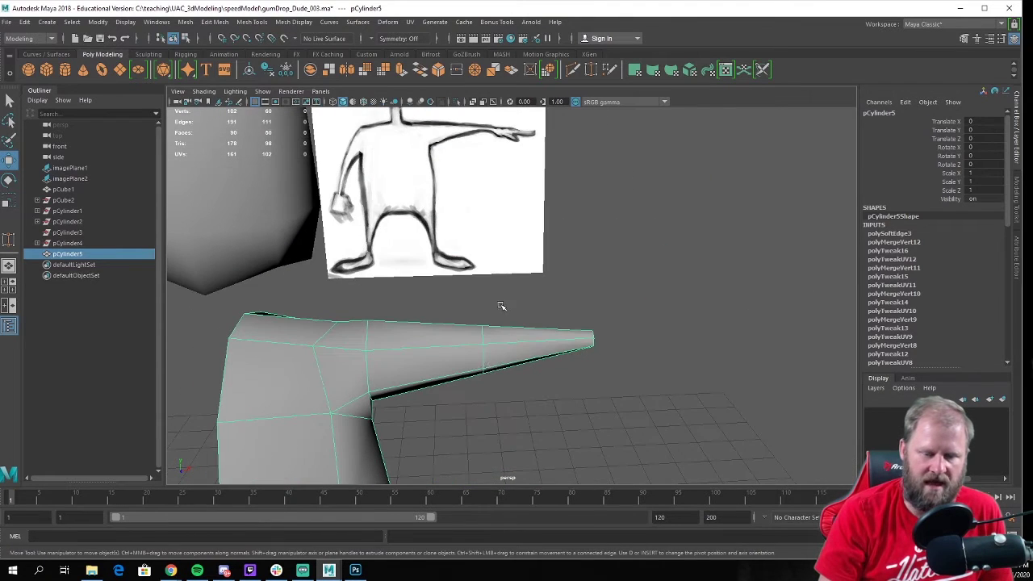
Try to rotate the forearm vertices about a pivot moved to the elbow loop, and undo the rotation
{"action": "right_click_drag", "start_coordinate": [496, 340], "coordinate": [452, 266]}
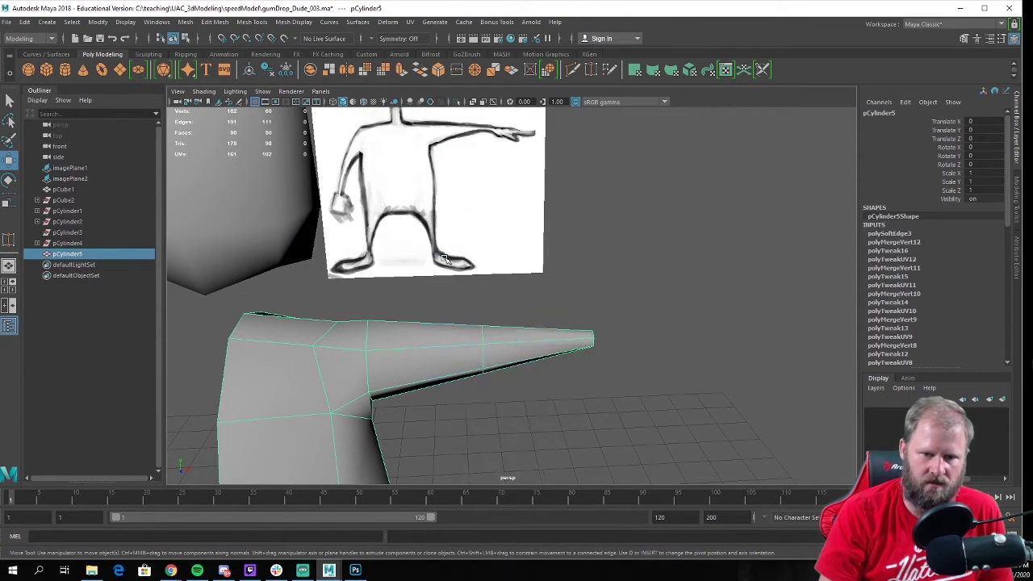
{"action": "left_click_drag", "start_coordinate": [443, 259], "coordinate": [740, 461]}
{"action": "left_click_drag", "start_coordinate": [548, 380], "coordinate": [542, 341], "text": "alt"}
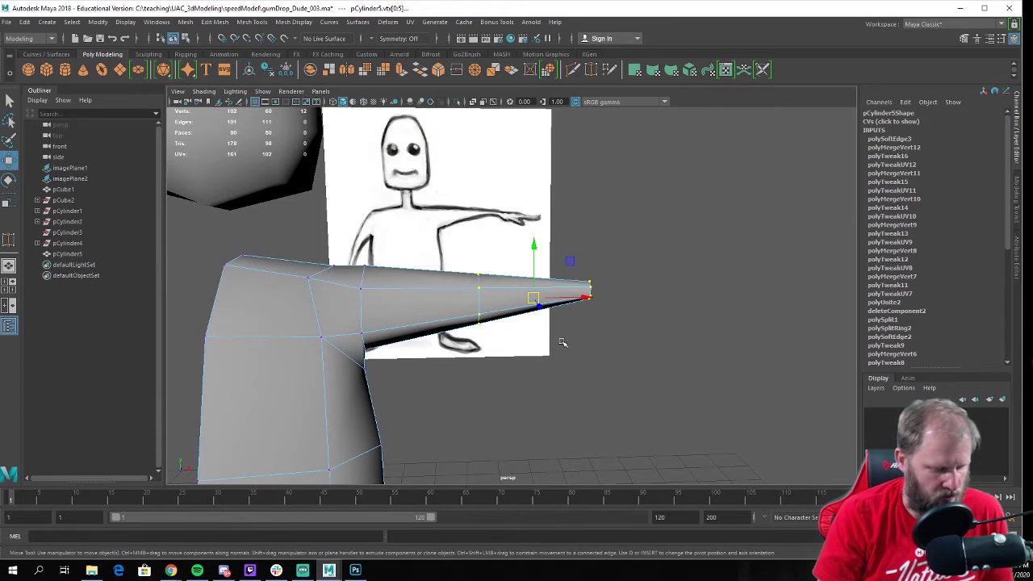
{"action": "key", "text": "d"}
{"action": "left_click_drag", "start_coordinate": [582, 297], "coordinate": [579, 296]}
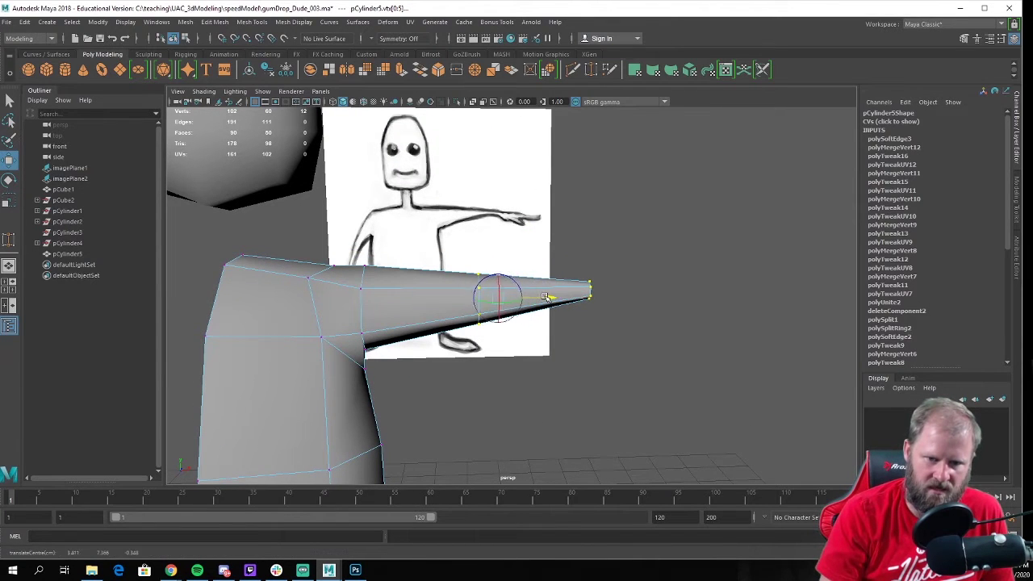
{"action": "key", "text": "d"}
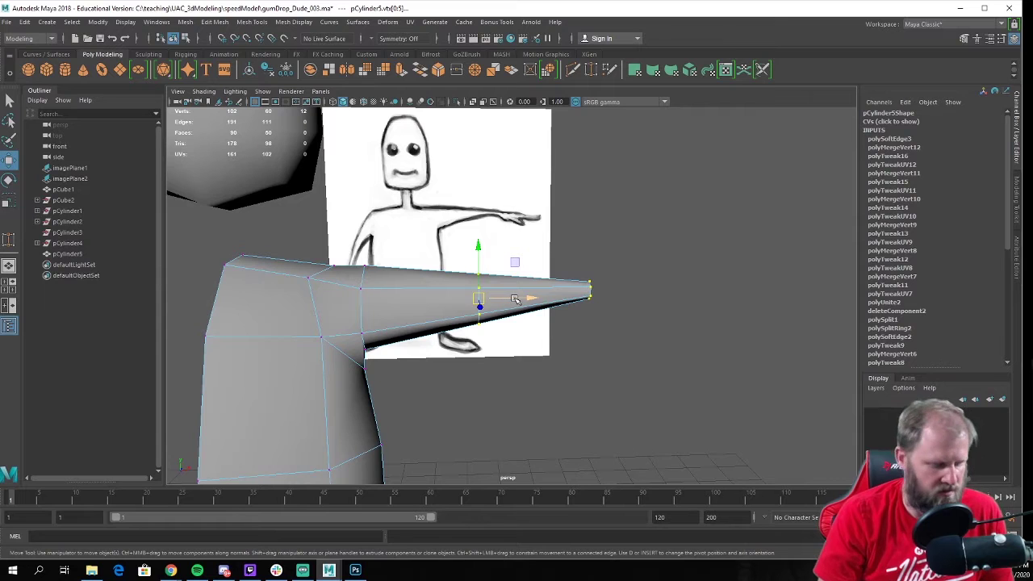
{"action": "key", "text": "e"}
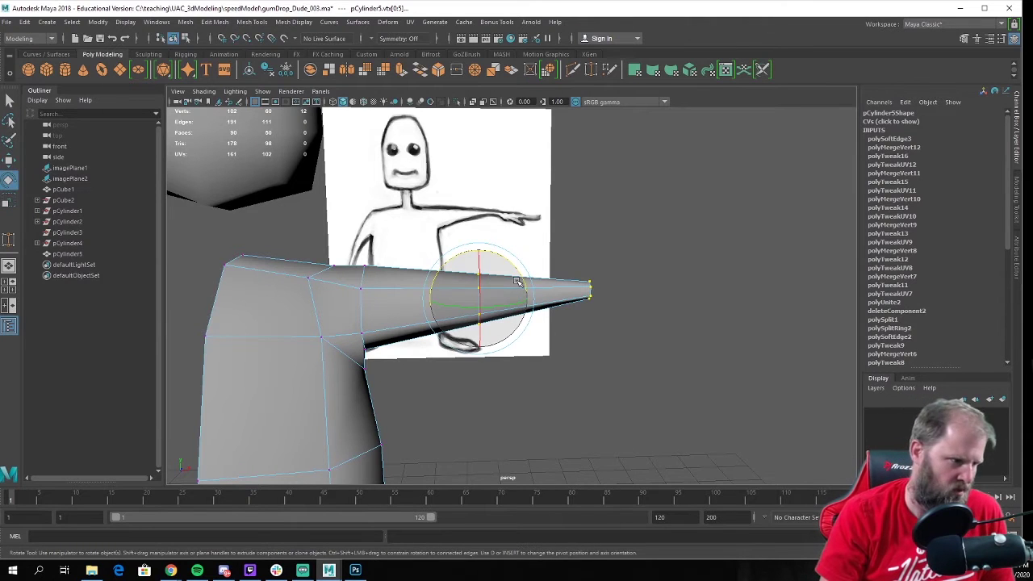
{"action": "left_click_drag", "start_coordinate": [526, 286], "coordinate": [528, 335], "text": "alt"}
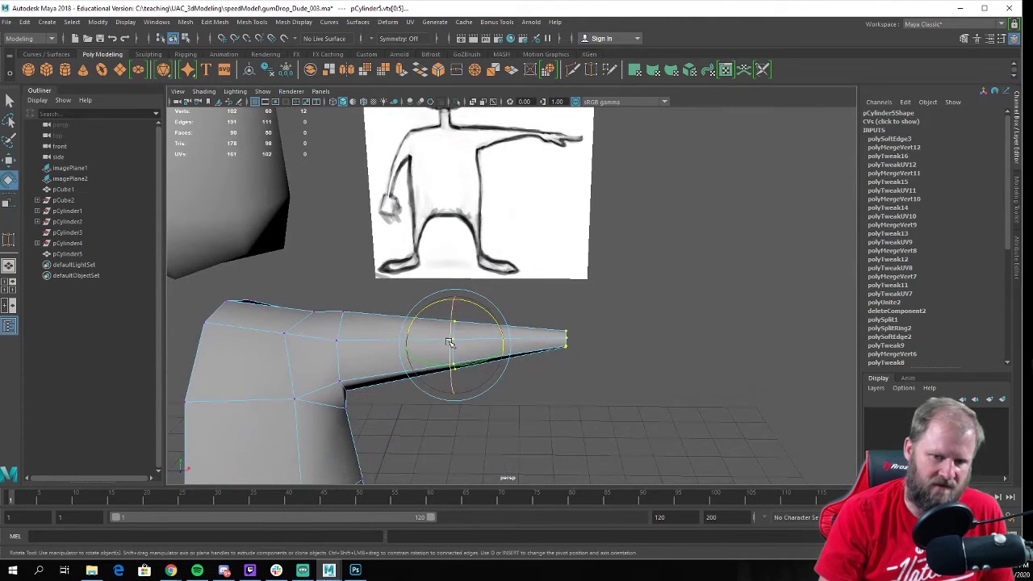
{"action": "left_click_drag", "start_coordinate": [443, 334], "coordinate": [528, 311], "text": "alt"}
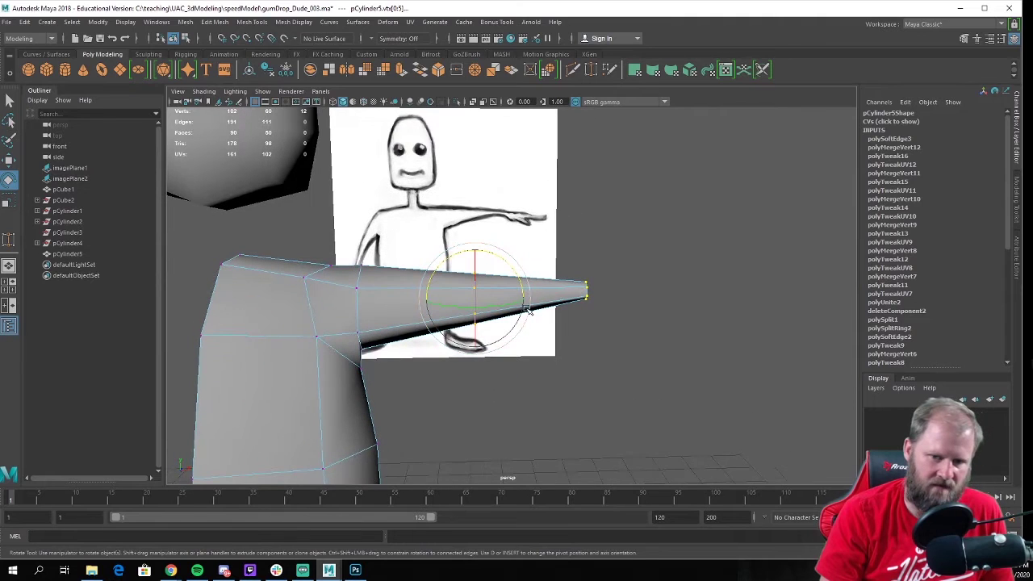
{"action": "left_click_drag", "start_coordinate": [514, 274], "coordinate": [615, 301]}
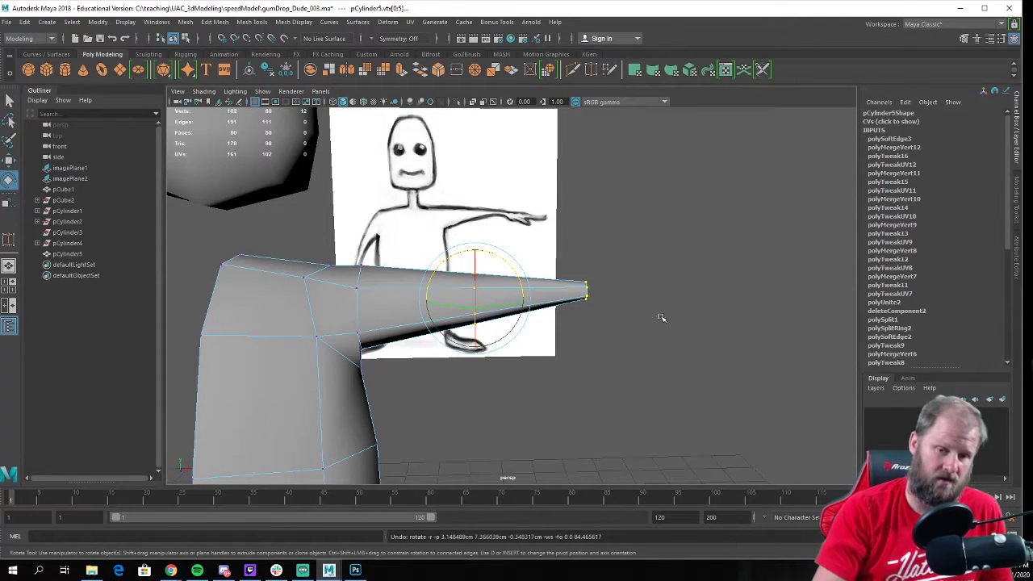
Examine the edge flow around the shoulder and arm from the front, side and back
{"action": "scroll", "coordinate": [660, 318], "scroll_direction": "down", "scroll_amount": 5}
{"action": "left_click_drag", "start_coordinate": [658, 318], "coordinate": [594, 348], "text": "alt"}
{"action": "key", "text": "w"}
{"action": "scroll", "coordinate": [467, 342], "scroll_direction": "up", "scroll_amount": 3}
{"action": "left_click_drag", "start_coordinate": [468, 342], "coordinate": [744, 348], "text": "alt"}
{"action": "scroll", "coordinate": [744, 347], "scroll_direction": "up", "scroll_amount": 5}
{"action": "left_click_drag", "start_coordinate": [669, 368], "coordinate": [563, 248], "text": "alt"}
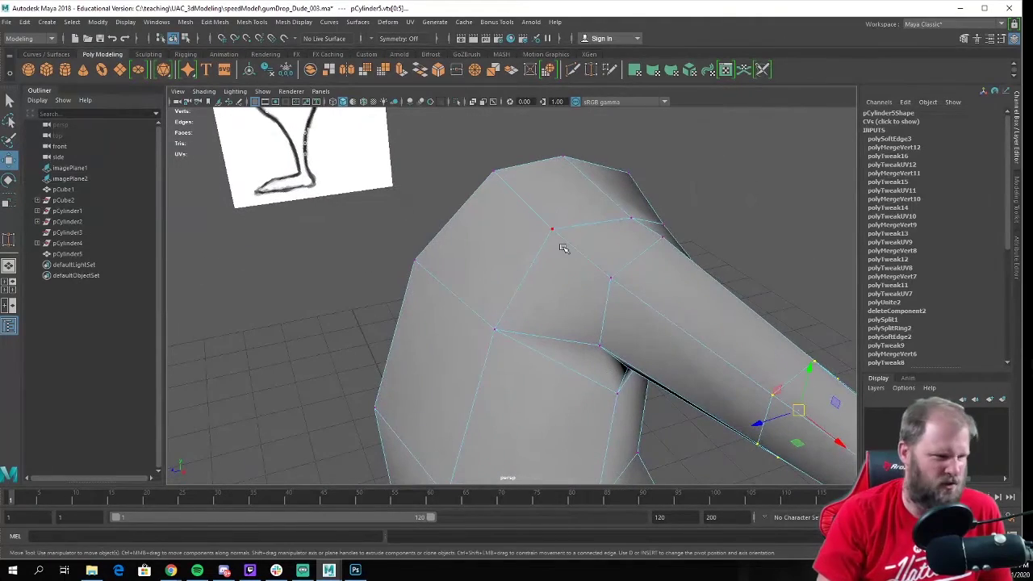
{"action": "scroll", "coordinate": [557, 226], "scroll_direction": "down", "scroll_amount": 5}
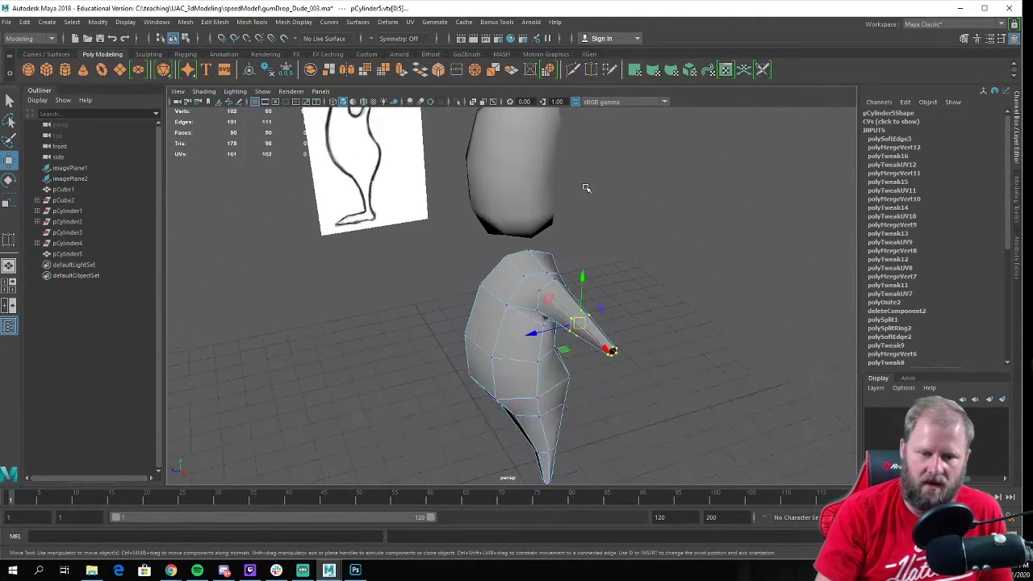
{"action": "left_click_drag", "start_coordinate": [586, 189], "coordinate": [484, 234], "text": "alt"}
Return the body half to object mode and snap its pivot to the centre of the grid
{"action": "right_click_drag", "start_coordinate": [480, 235], "coordinate": [516, 213]}
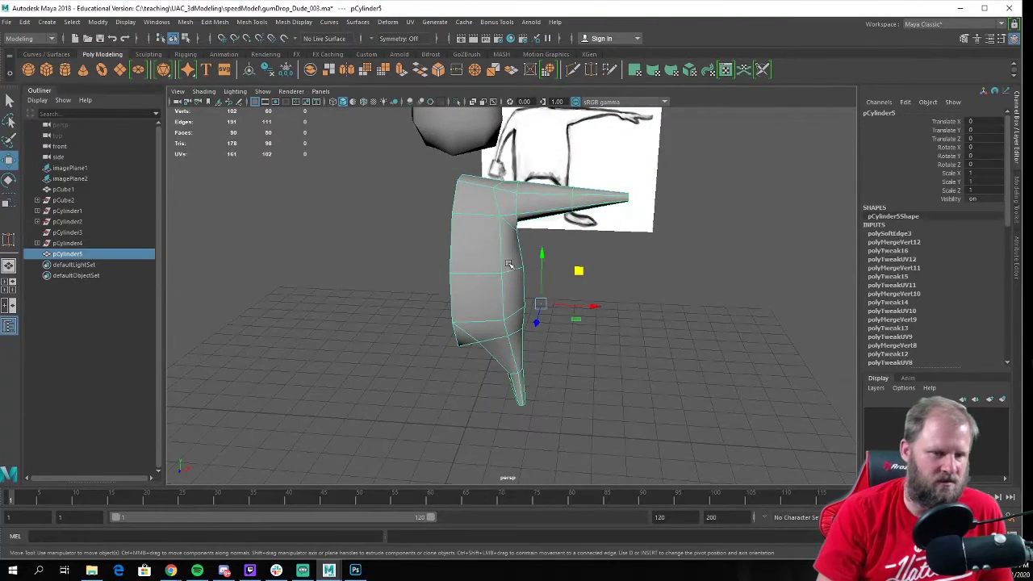
{"action": "left_click_drag", "start_coordinate": [513, 264], "coordinate": [555, 226], "text": "alt"}
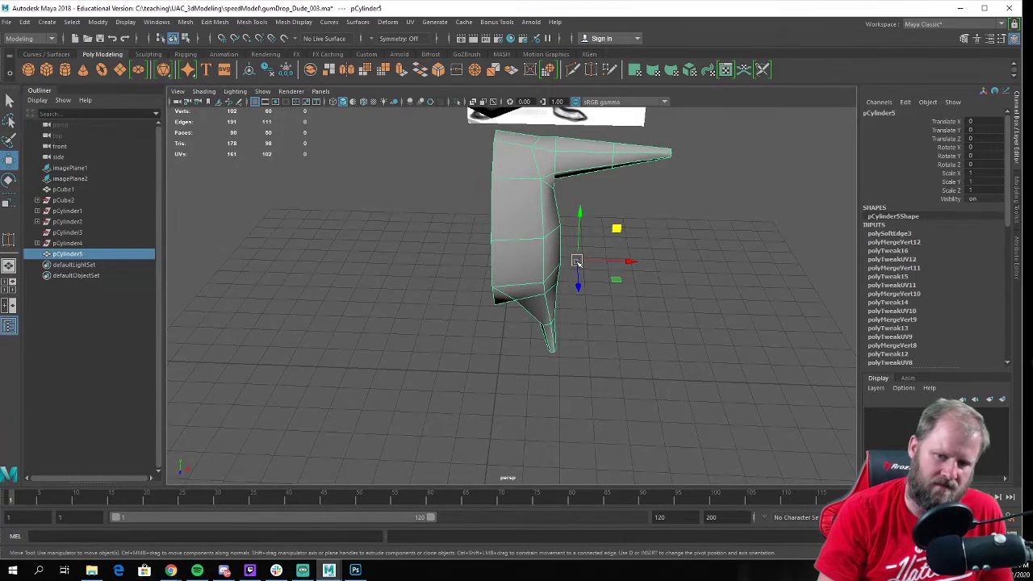
{"action": "left_click_drag", "start_coordinate": [576, 262], "coordinate": [601, 272], "text": "alt"}
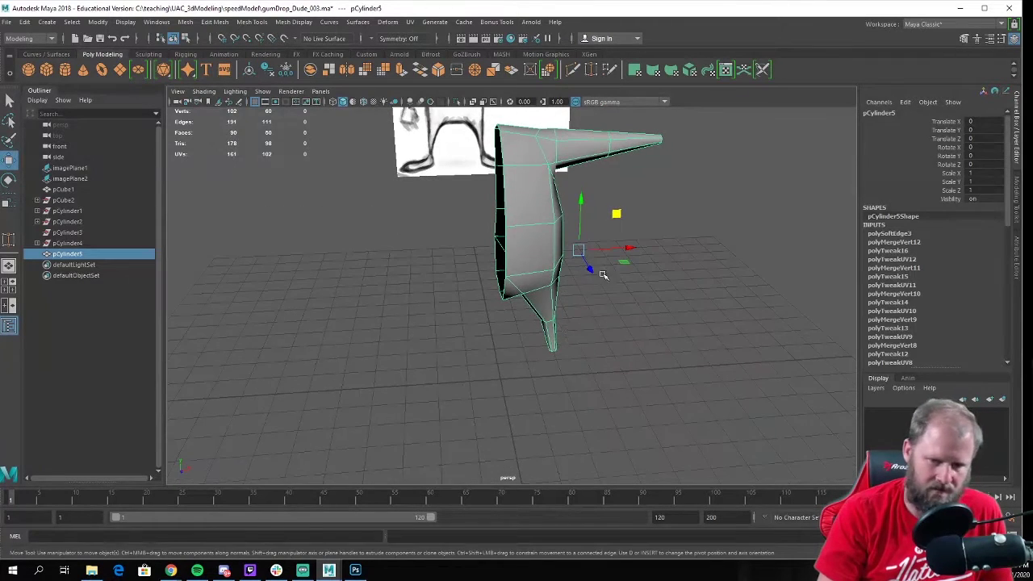
{"action": "key", "text": "d"}
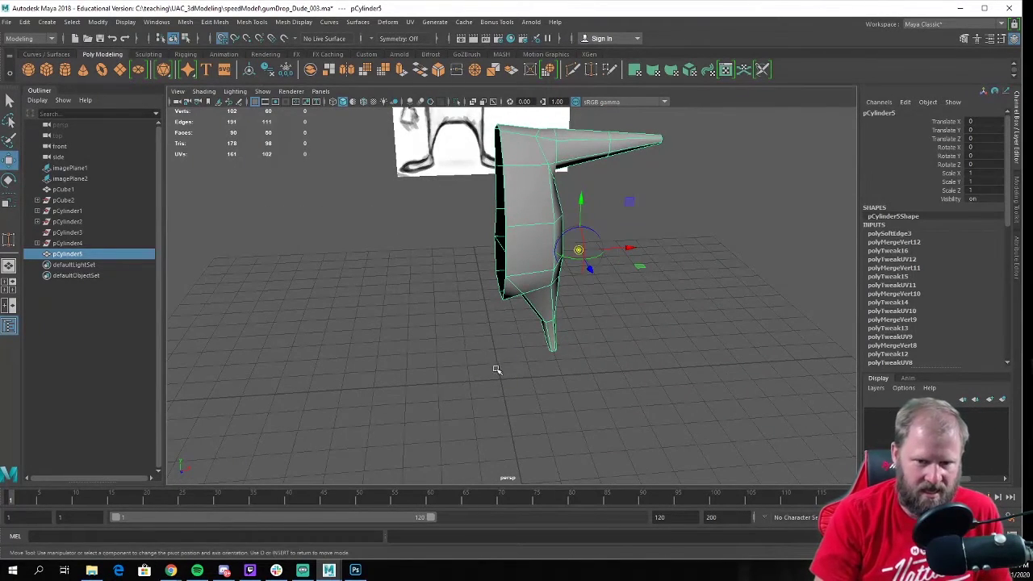
{"action": "left_click", "coordinate": [497, 371]}
{"action": "left_click_drag", "start_coordinate": [665, 345], "coordinate": [648, 341], "text": "alt"}
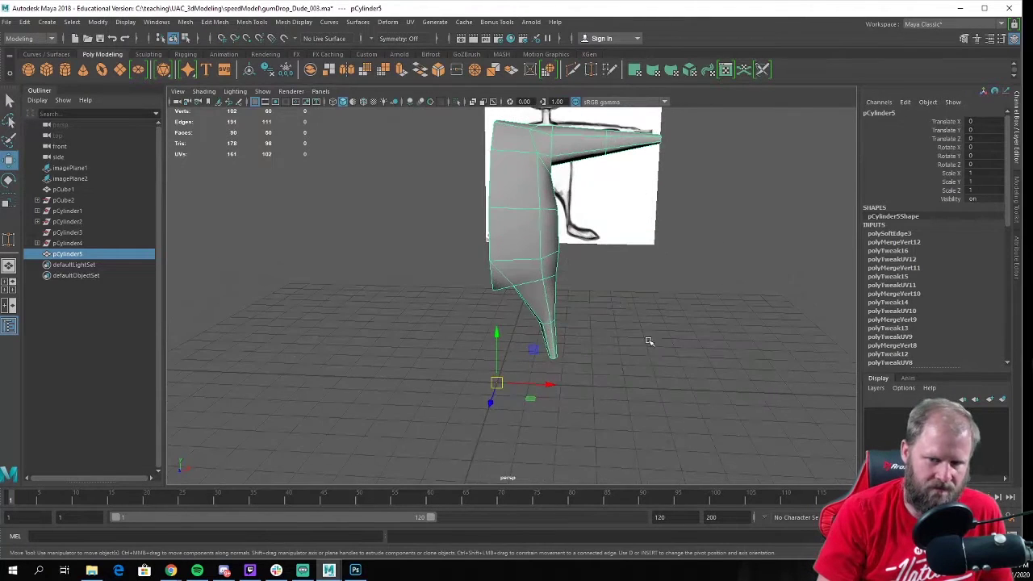
Mirror the body half with Duplicate Special as an instance with a scale of -1 in X
{"action": "left_click", "coordinate": [28, 23]}
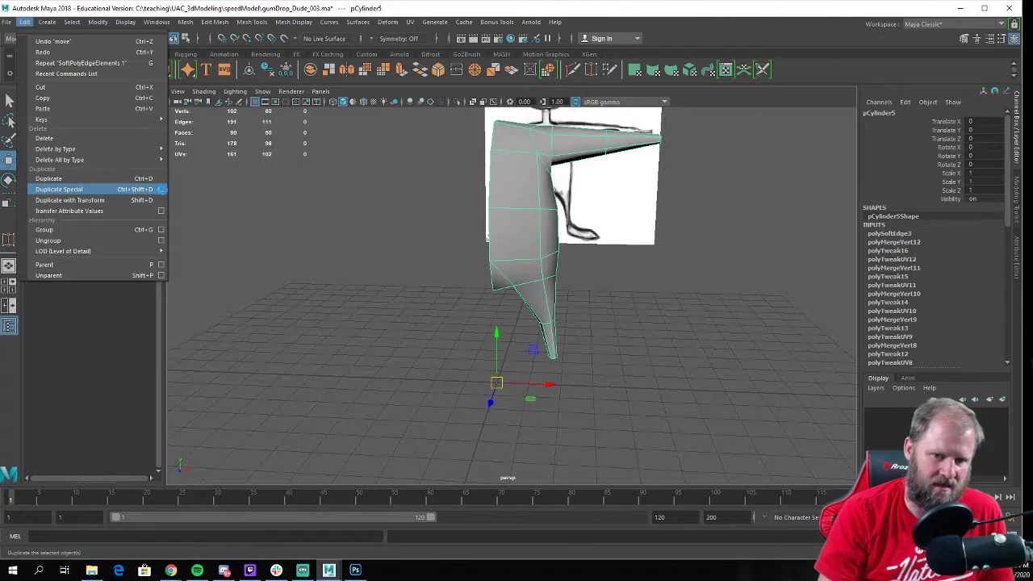
{"action": "left_click", "coordinate": [160, 189]}
{"action": "left_click", "coordinate": [802, 402]}
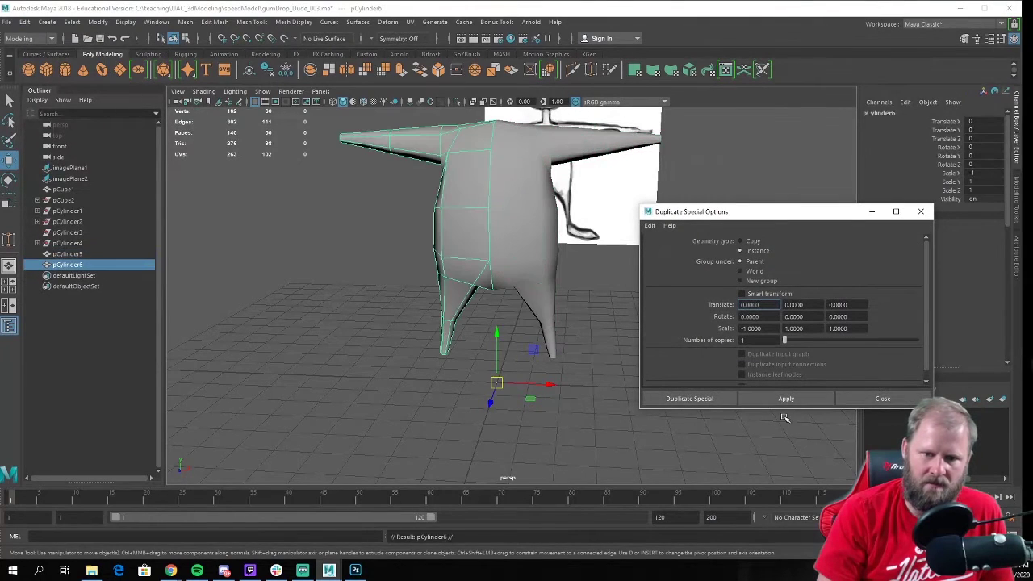
{"action": "left_click", "coordinate": [878, 398]}
{"action": "left_click_drag", "start_coordinate": [643, 380], "coordinate": [673, 293], "text": "alt"}
{"action": "right_click_drag", "start_coordinate": [673, 293], "coordinate": [573, 290], "text": "alt"}
{"action": "left_click", "coordinate": [574, 291]}
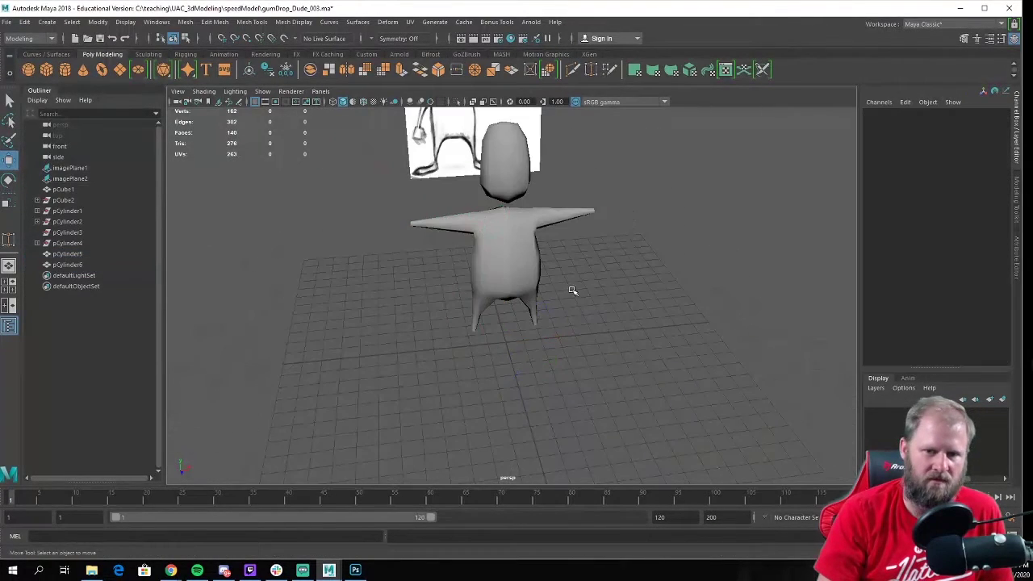
Examine the complete mirrored body and the gap below the head from several angles against the reference sketches
{"action": "left_click_drag", "start_coordinate": [706, 295], "coordinate": [627, 280], "text": "alt"}
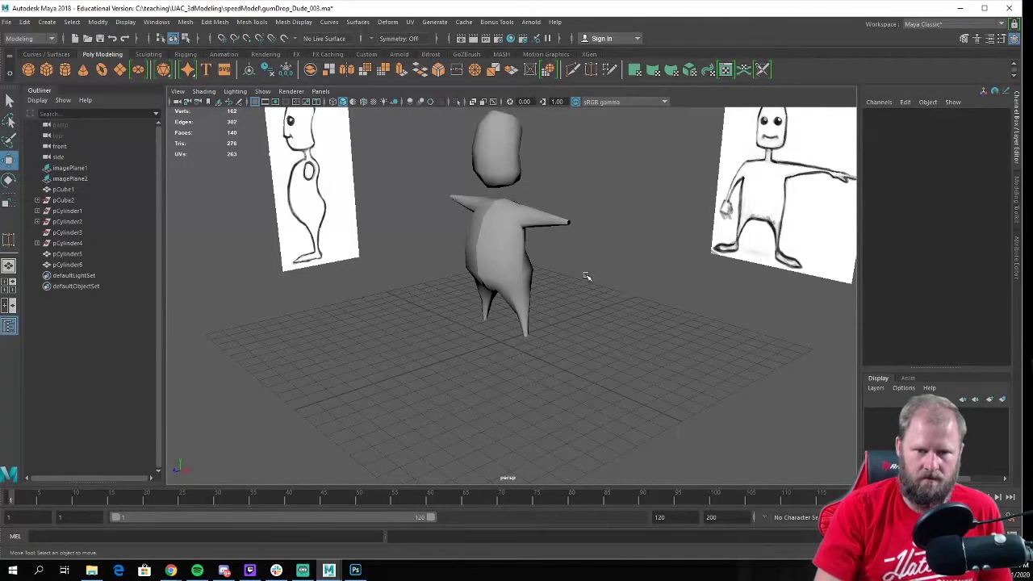
{"action": "left_click_drag", "start_coordinate": [586, 276], "coordinate": [630, 288], "text": "alt"}
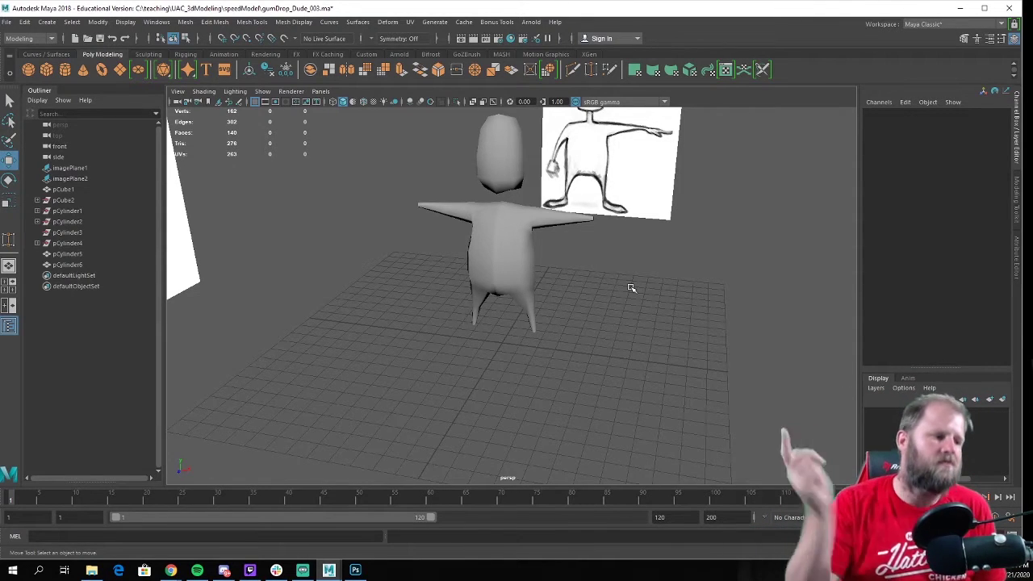
{"action": "left_click_drag", "start_coordinate": [675, 267], "coordinate": [524, 222], "text": "alt"}
{"action": "scroll", "coordinate": [519, 218], "scroll_direction": "up", "scroll_amount": 4}
{"action": "left_click", "coordinate": [501, 136]}
{"action": "middle_click_drag", "start_coordinate": [501, 137], "coordinate": [513, 223], "text": "alt"}
{"action": "scroll", "coordinate": [514, 225], "scroll_direction": "up", "scroll_amount": 3}
{"action": "left_click_drag", "start_coordinate": [515, 228], "coordinate": [542, 299], "text": "alt"}
{"action": "scroll", "coordinate": [537, 281], "scroll_direction": "up", "scroll_amount": 2}
{"action": "middle_click_drag", "start_coordinate": [538, 282], "coordinate": [525, 341], "text": "alt"}
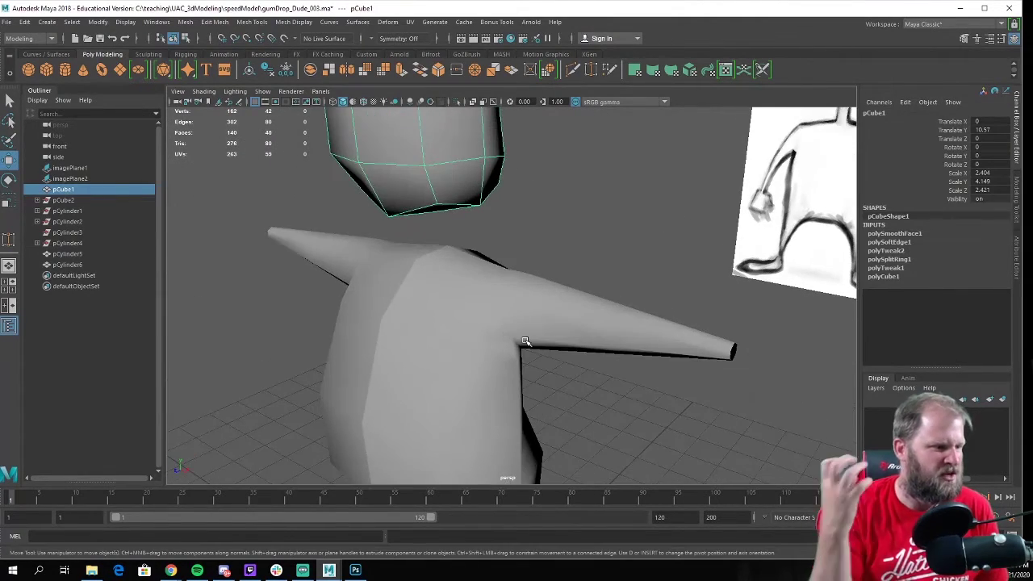
{"action": "mouse_move", "coordinate": [526, 342]}
{"action": "left_mouse_down", "text": "alt"}
{"action": "mouse_move", "coordinate": [565, 108]}
{"action": "mouse_move", "coordinate": [519, 172]}
{"action": "mouse_move", "coordinate": [484, 176]}
{"action": "mouse_move", "coordinate": [473, 160]}
{"action": "left_mouse_up", "text": "alt"}
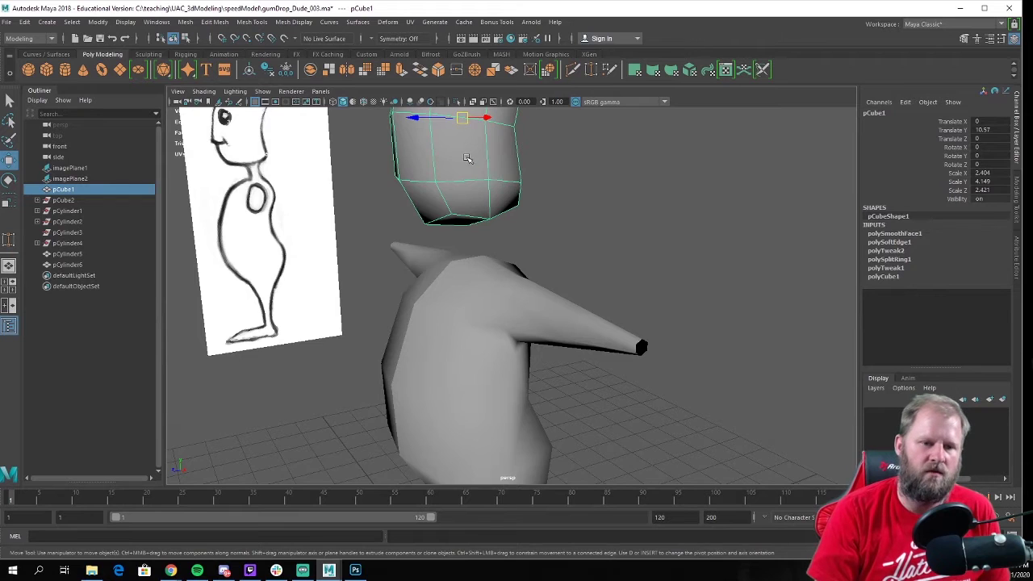
{"action": "left_click_drag", "start_coordinate": [397, 224], "coordinate": [424, 219], "text": "alt"}
{"action": "right_click_drag", "start_coordinate": [424, 219], "coordinate": [392, 223], "text": "alt"}
{"action": "left_click_drag", "start_coordinate": [392, 224], "coordinate": [366, 251], "text": "alt"}
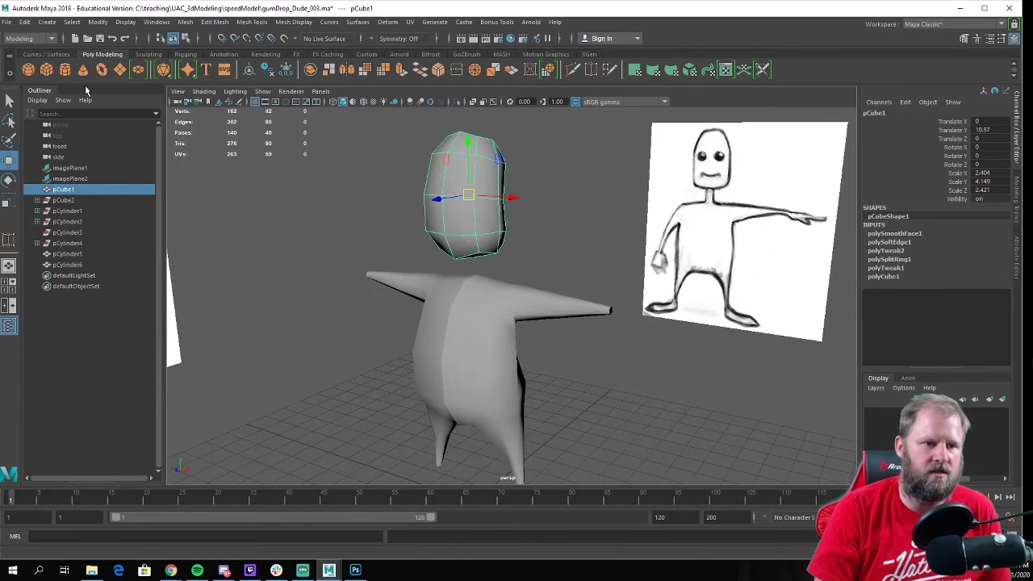
Create a polygon cylinder as a neck between head and torso, scaled uniformly to 0.365 and raised to 8.3 in Y
{"action": "left_click", "coordinate": [65, 70]}
{"action": "right_click_drag", "start_coordinate": [489, 336], "coordinate": [442, 352], "text": "alt"}
{"action": "left_click_drag", "start_coordinate": [442, 353], "coordinate": [489, 228], "text": "alt"}
{"action": "right_click_drag", "start_coordinate": [428, 271], "coordinate": [471, 278], "text": "alt"}
{"action": "left_click_drag", "start_coordinate": [471, 278], "coordinate": [416, 270], "text": "alt"}
{"action": "key", "text": "r"}
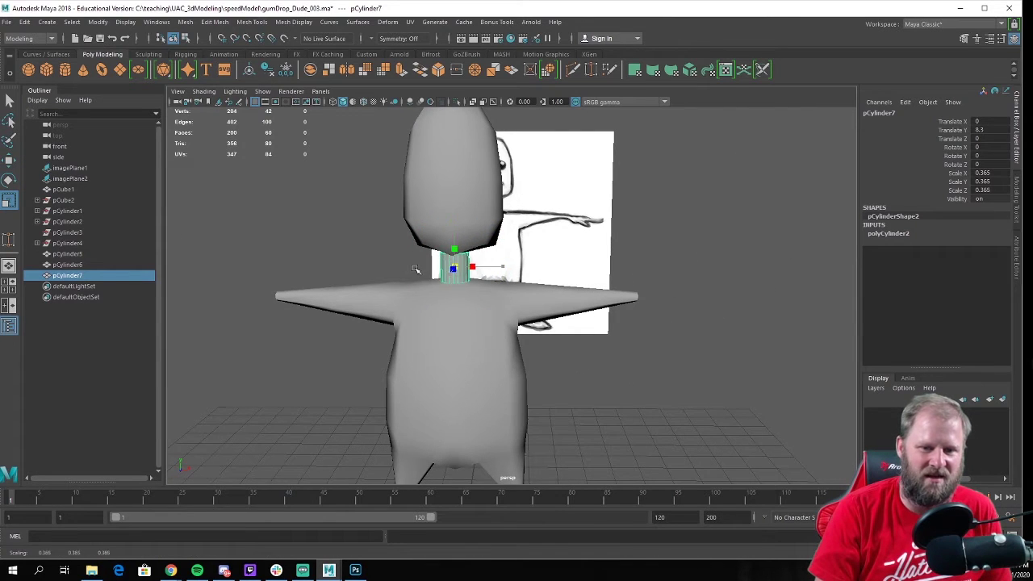
{"action": "key", "text": "w"}
{"action": "right_click_drag", "start_coordinate": [416, 269], "coordinate": [683, 300], "text": "alt"}
Try the neck cylinder with 8 axis subdivisions and reduce them to 6
{"action": "left_click", "coordinate": [888, 233]}
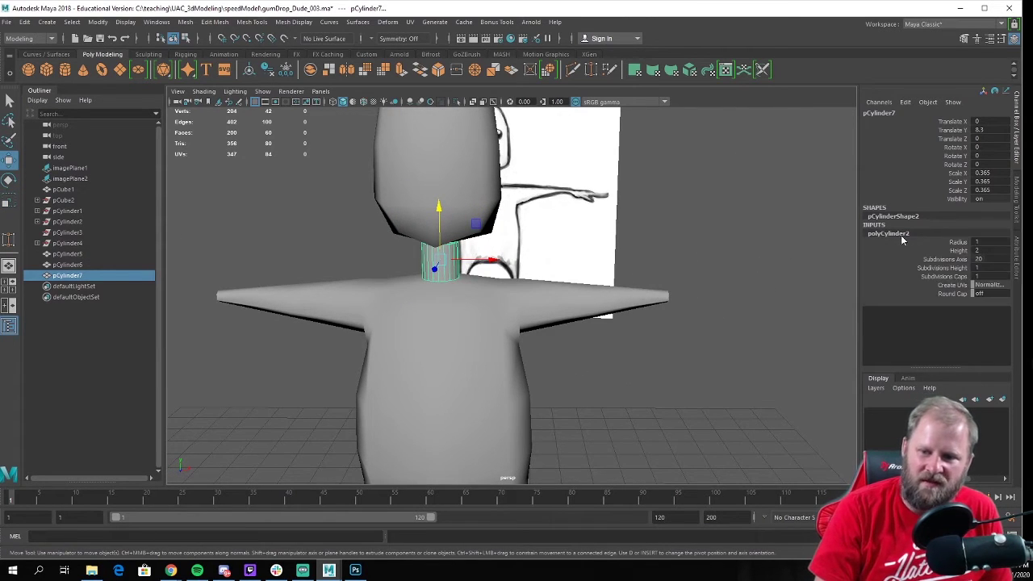
{"action": "left_click", "coordinate": [978, 261]}
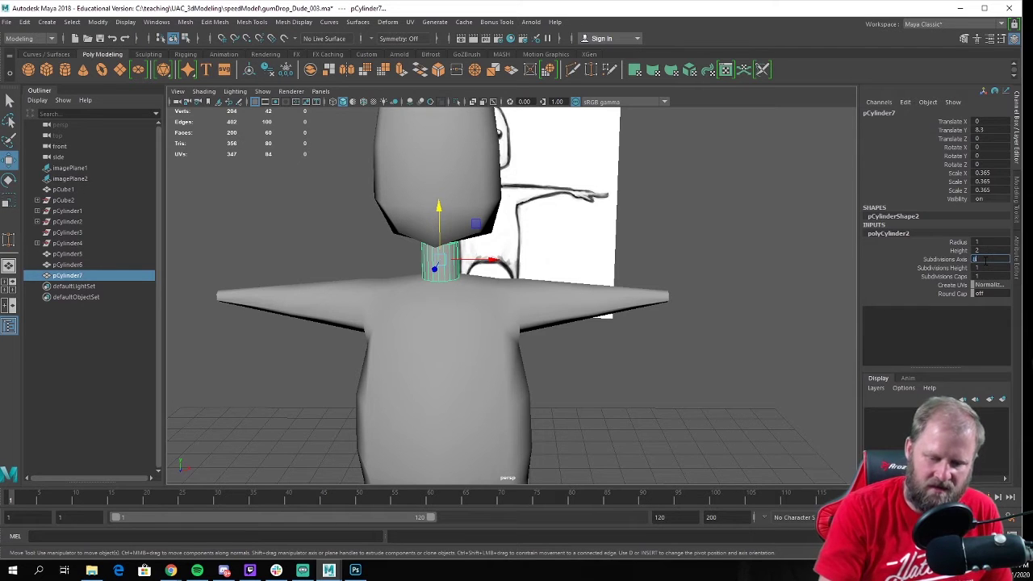
{"action": "type", "text": "8"}
{"action": "key", "text": "Return"}
{"action": "left_click_drag", "start_coordinate": [286, 266], "coordinate": [211, 272], "text": "alt"}
{"action": "right_click_drag", "start_coordinate": [211, 273], "coordinate": [485, 302], "text": "alt"}
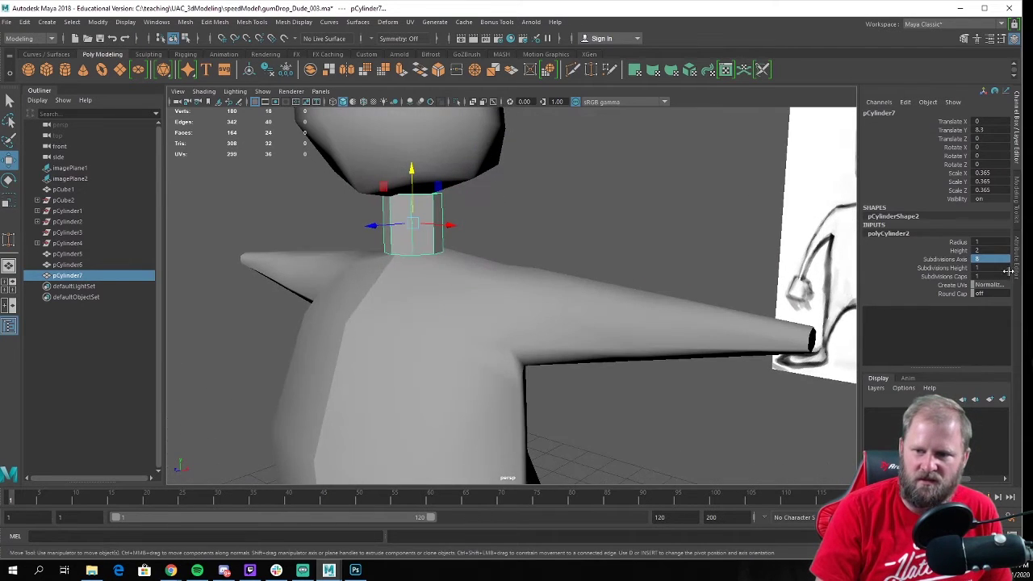
{"action": "double_click", "coordinate": [992, 259]}
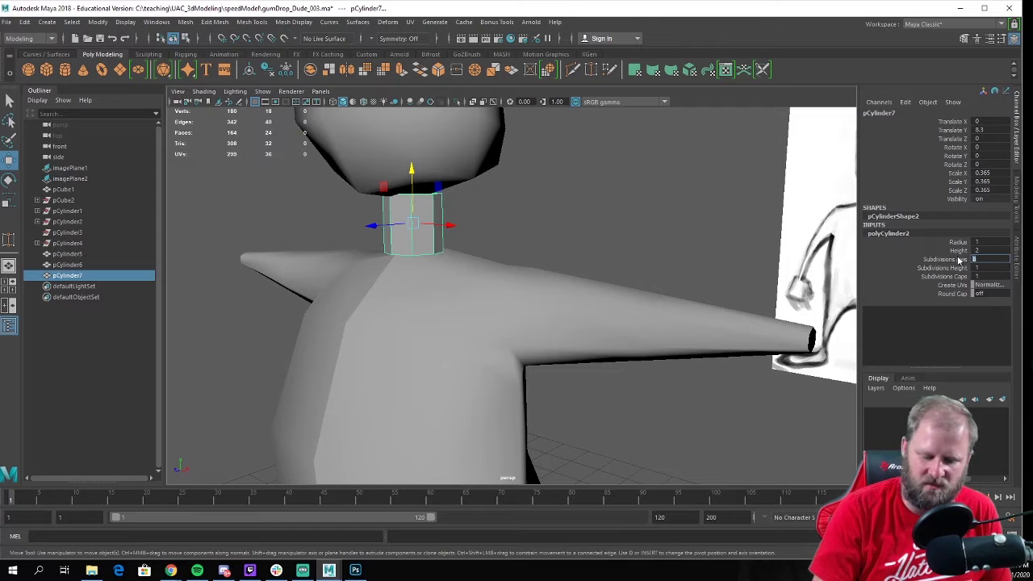
{"action": "type", "text": "6"}
{"action": "key", "text": "Return"}
Compare the neck cylinder with the underside of the head and delete the cylinder
{"action": "left_click_drag", "start_coordinate": [439, 248], "coordinate": [449, 223], "text": "alt"}
{"action": "left_click", "coordinate": [469, 255]}
{"action": "left_click", "coordinate": [461, 288]}
{"action": "left_click", "coordinate": [468, 251]}
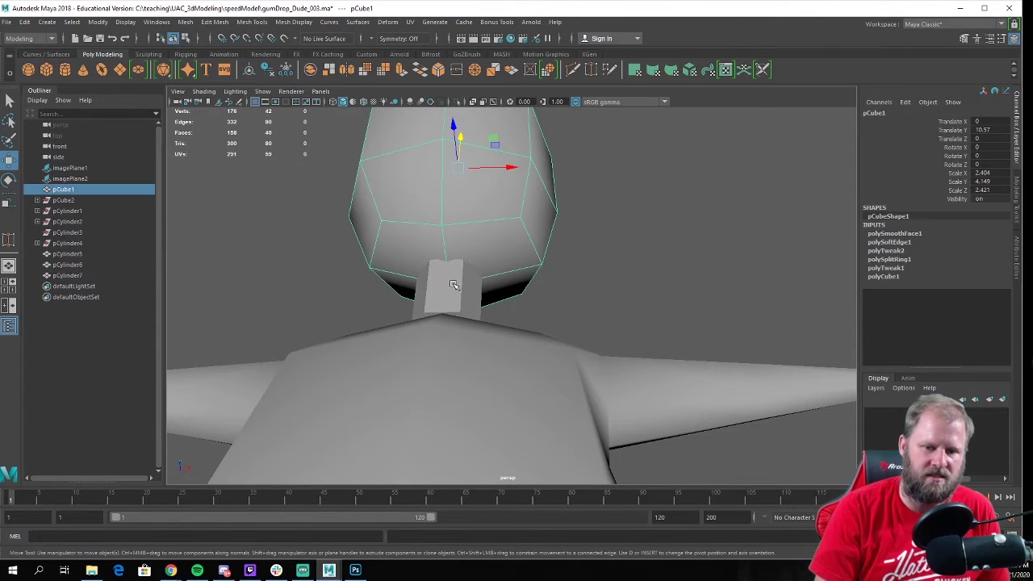
{"action": "left_click", "coordinate": [451, 282]}
{"action": "key", "text": "Delete"}
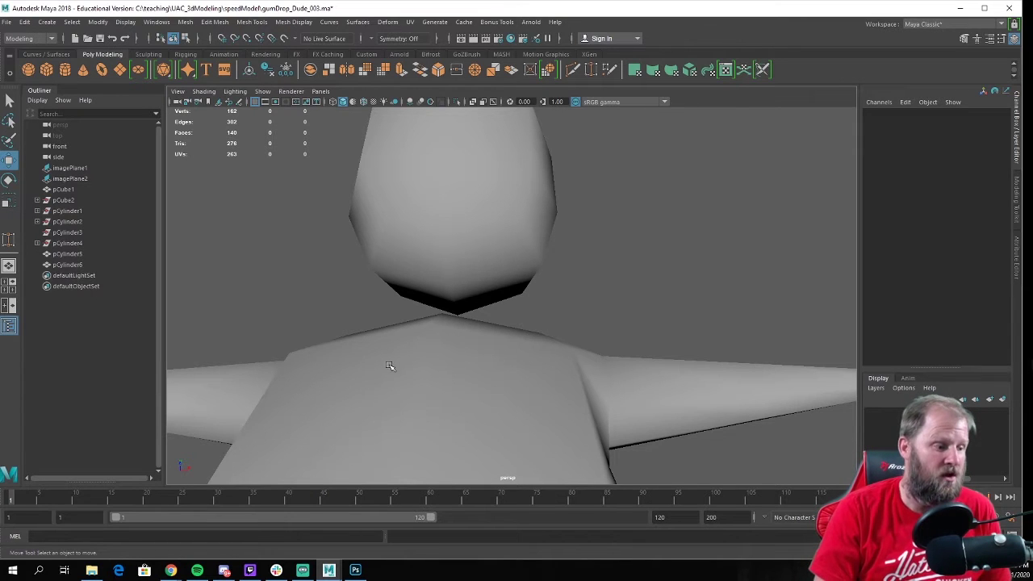
Select the four faces on the underside of the head and extrude them together
{"action": "left_click_drag", "start_coordinate": [390, 366], "coordinate": [376, 355], "text": "alt"}
{"action": "left_click", "coordinate": [403, 307]}
{"action": "left_click", "coordinate": [442, 279]}
{"action": "left_click_drag", "start_coordinate": [442, 280], "coordinate": [410, 318], "text": "alt"}
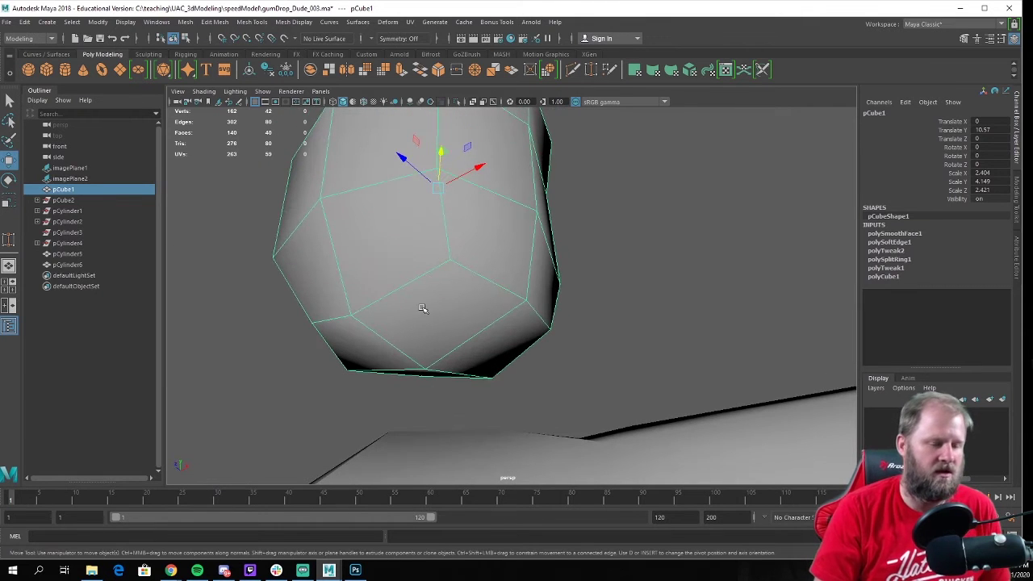
{"action": "right_click_drag", "start_coordinate": [466, 312], "coordinate": [461, 289]}
{"action": "left_click", "coordinate": [442, 316]}
{"action": "left_click_drag", "start_coordinate": [497, 336], "coordinate": [534, 346], "text": "alt"}
{"action": "left_click", "coordinate": [475, 344], "text": "shift"}
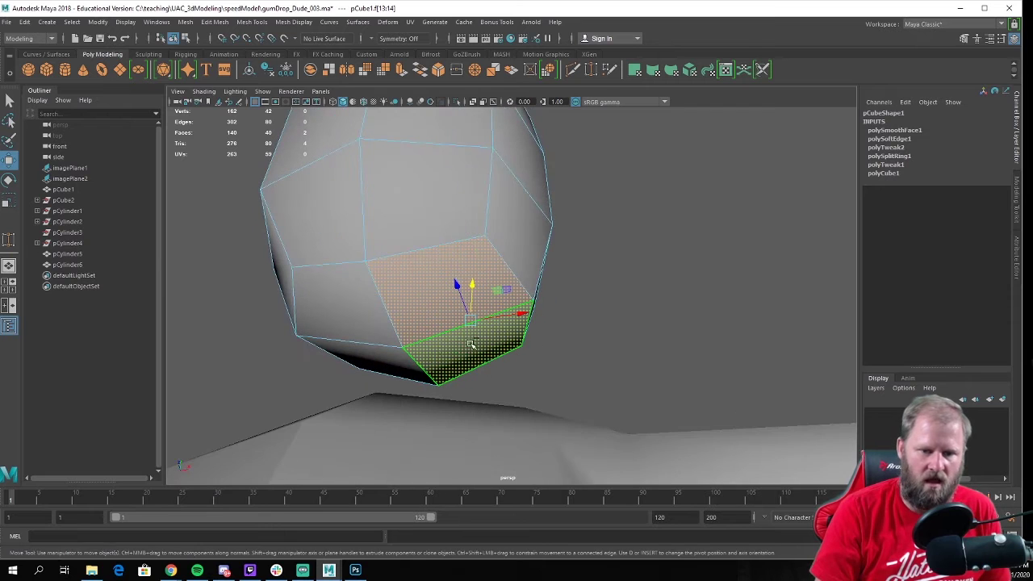
{"action": "left_click", "coordinate": [372, 321], "text": "shift"}
{"action": "left_click", "coordinate": [427, 360], "text": "shift"}
{"action": "left_click_drag", "start_coordinate": [440, 315], "coordinate": [457, 321], "text": "alt"}
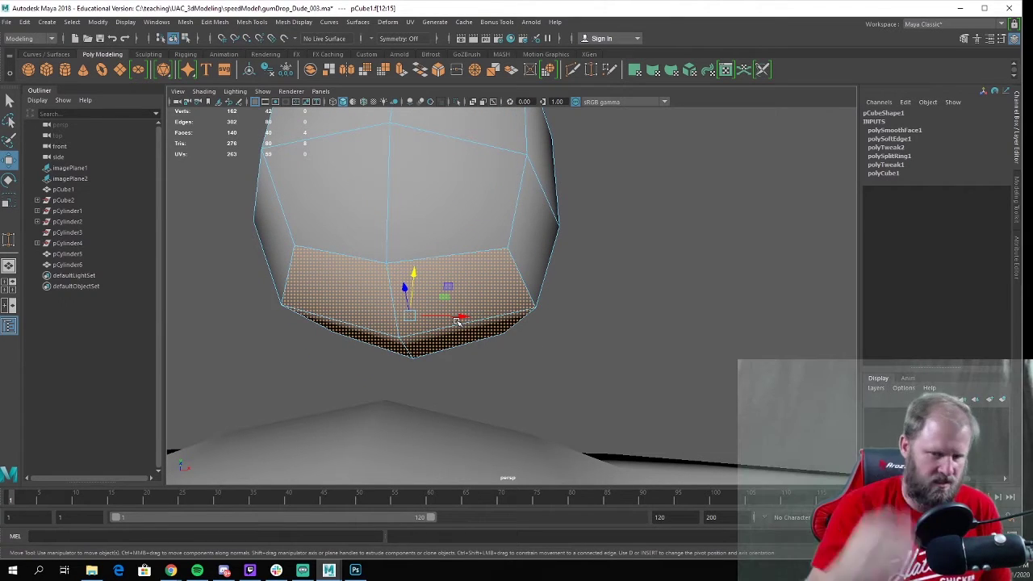
{"action": "left_click_drag", "start_coordinate": [457, 321], "coordinate": [450, 281], "text": "alt"}
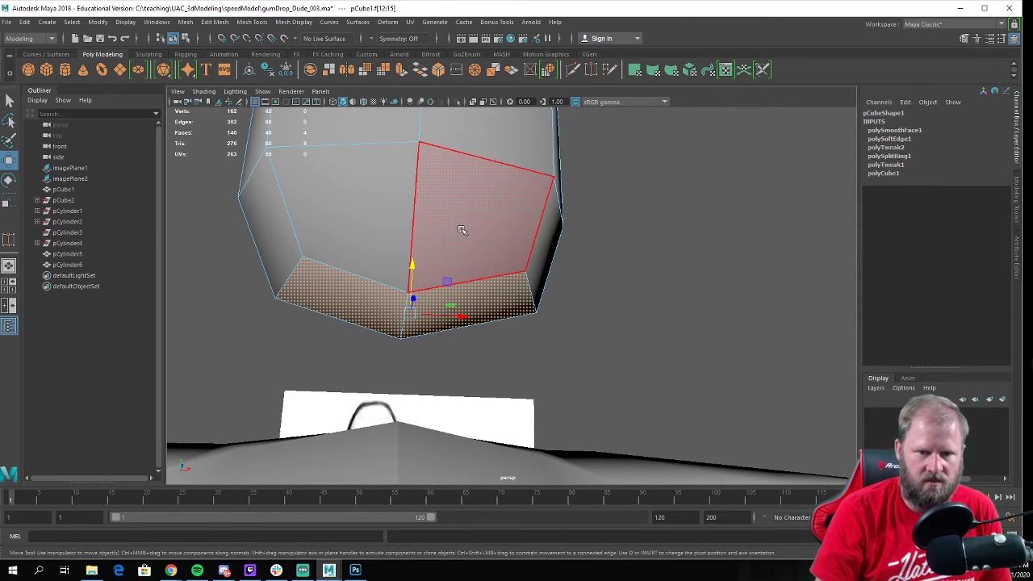
{"action": "right_click_drag", "start_coordinate": [455, 234], "coordinate": [454, 265], "text": "shift"}
{"action": "mouse_move", "coordinate": [479, 276]}
{"action": "left_mouse_down", "text": "alt"}
{"action": "mouse_move", "coordinate": [472, 339]}
{"action": "mouse_move", "coordinate": [482, 289]}
{"action": "left_mouse_up", "text": "alt"}
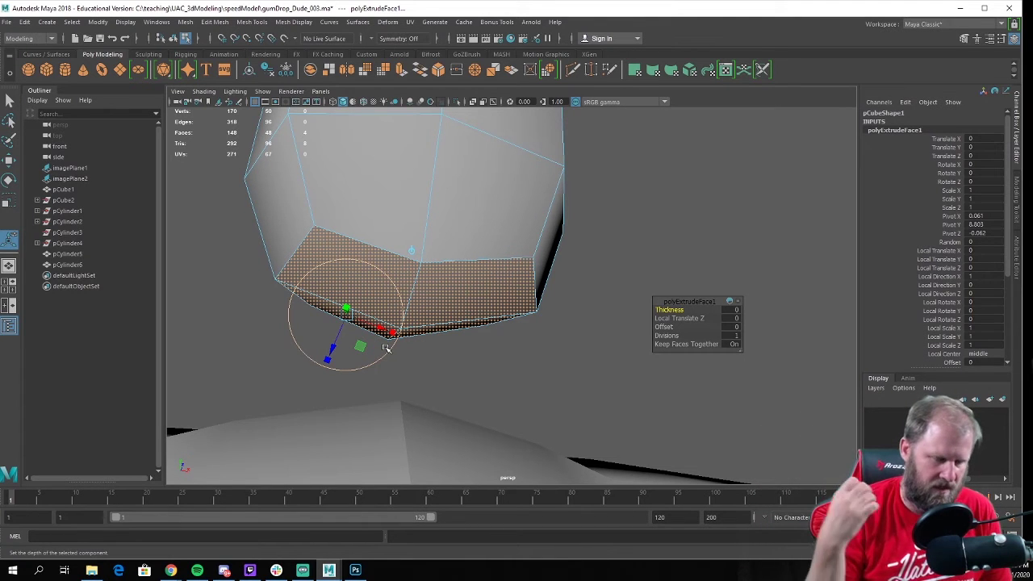
Try pulling the extruded underside faces out by 0.636 in local Z, and undo the pull
{"action": "left_click_drag", "start_coordinate": [329, 356], "coordinate": [290, 418]}
{"action": "right_click_drag", "start_coordinate": [419, 427], "coordinate": [341, 434], "text": "alt"}
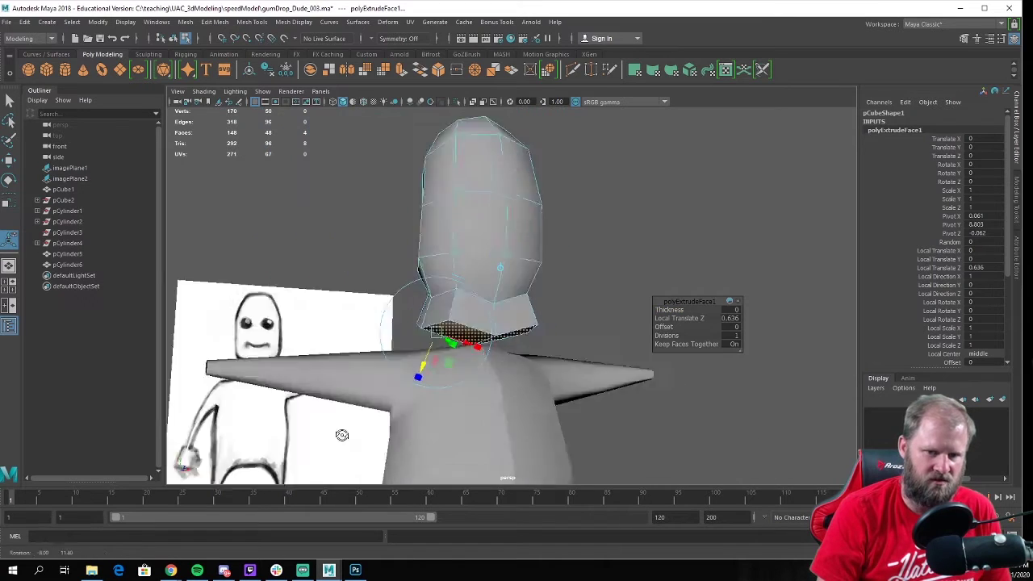
{"action": "left_click_drag", "start_coordinate": [341, 433], "coordinate": [339, 390], "text": "alt"}
{"action": "key", "text": "ctrl+z"}
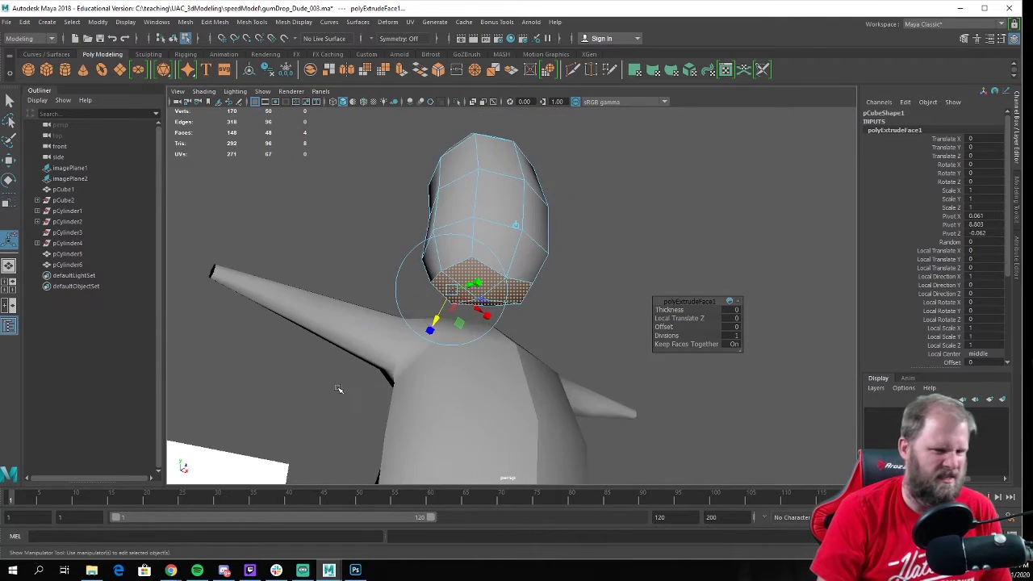
Scale the extruded faces uniformly inward to the width of a neck and lower them slightly
{"action": "right_click_drag", "start_coordinate": [339, 390], "coordinate": [364, 370], "text": "alt"}
{"action": "left_click_drag", "start_coordinate": [364, 370], "coordinate": [367, 388], "text": "alt"}
{"action": "key", "text": "w"}
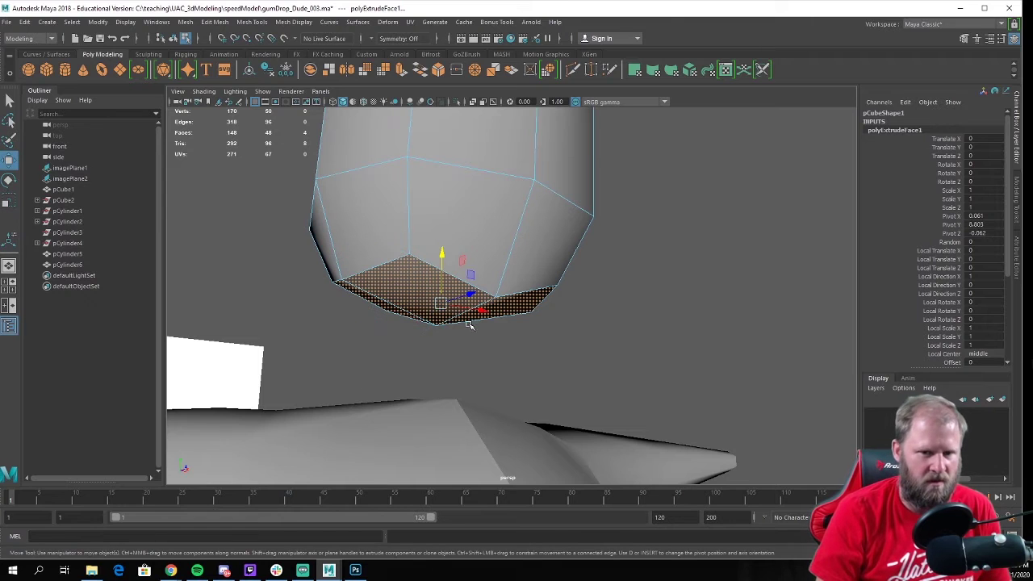
{"action": "key", "text": "e"}
{"action": "key", "text": "r"}
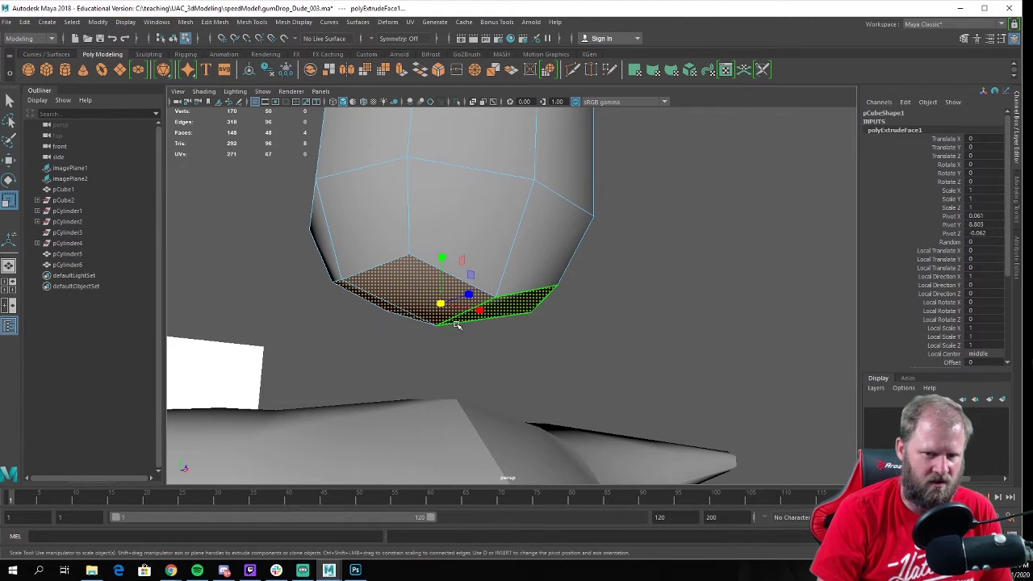
{"action": "left_click_drag", "start_coordinate": [441, 305], "coordinate": [386, 298]}
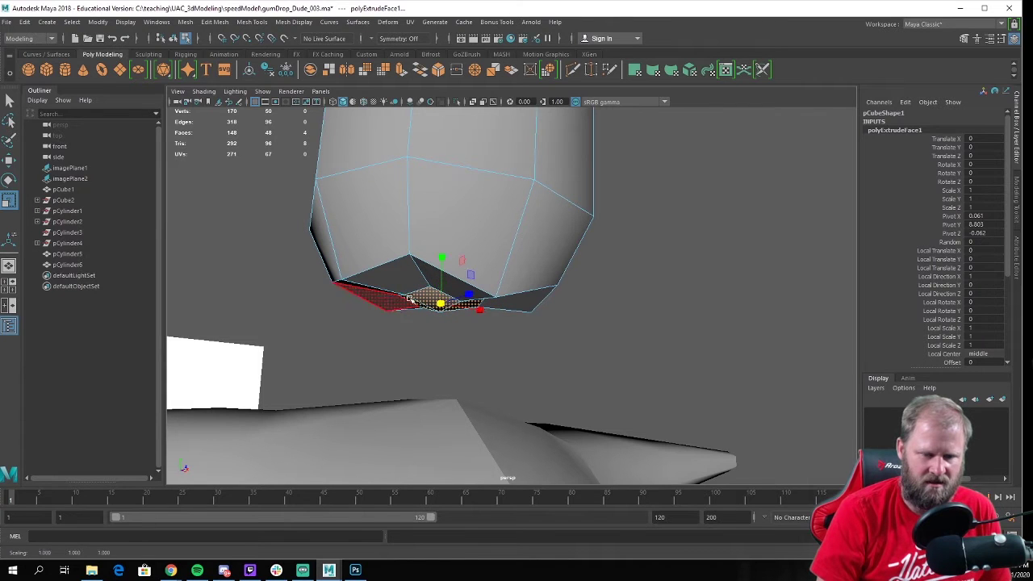
{"action": "key", "text": "w"}
{"action": "left_click_drag", "start_coordinate": [437, 252], "coordinate": [436, 274]}
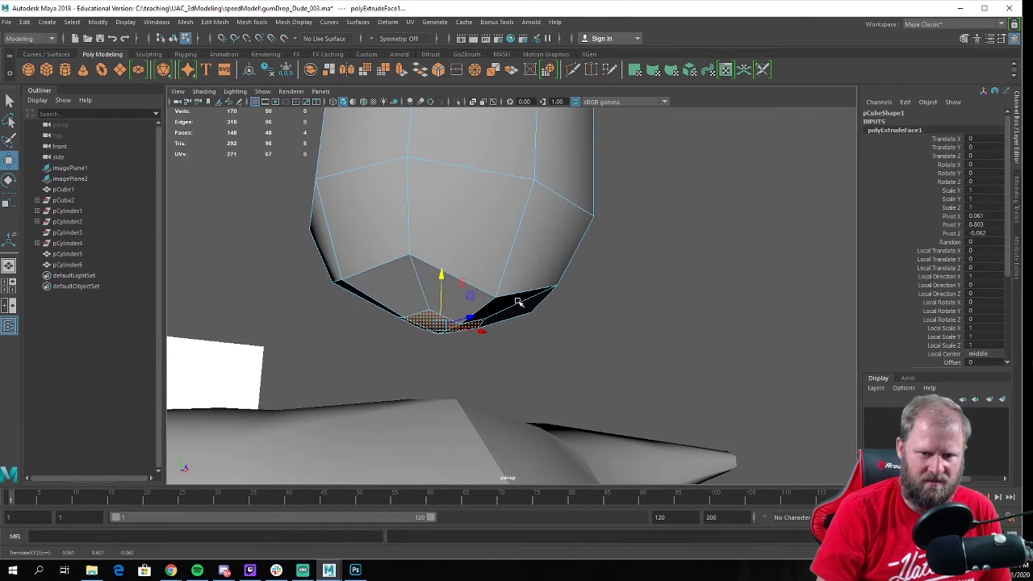
Shift the small underside faces backward in the side view and adjust their height to match the sketched top of the neck
{"action": "left_click_drag", "start_coordinate": [518, 301], "coordinate": [434, 278], "text": "alt"}
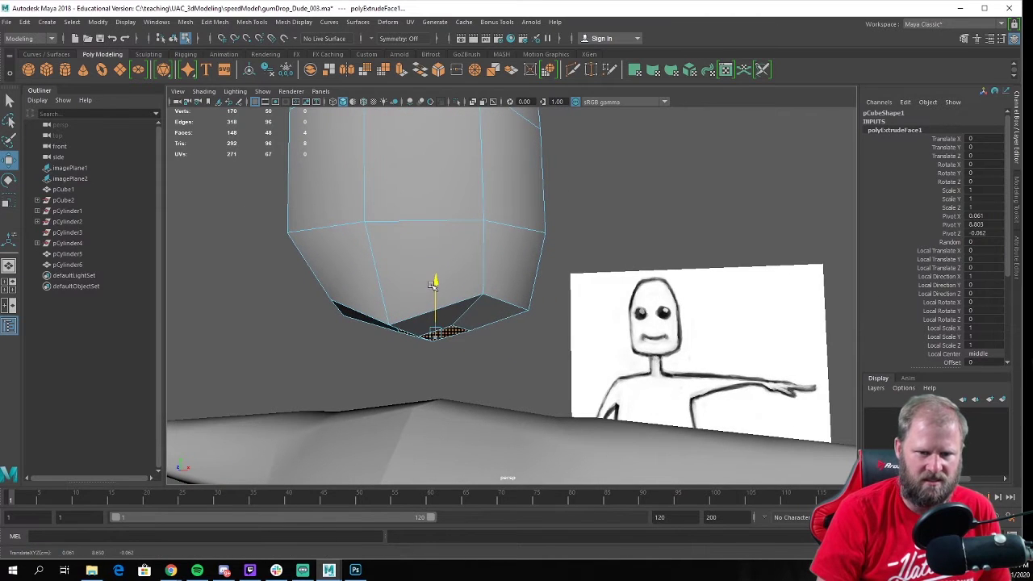
{"action": "left_click_drag", "start_coordinate": [459, 206], "coordinate": [517, 265], "text": "alt"}
{"action": "left_click_drag", "start_coordinate": [440, 275], "coordinate": [266, 279], "text": "alt"}
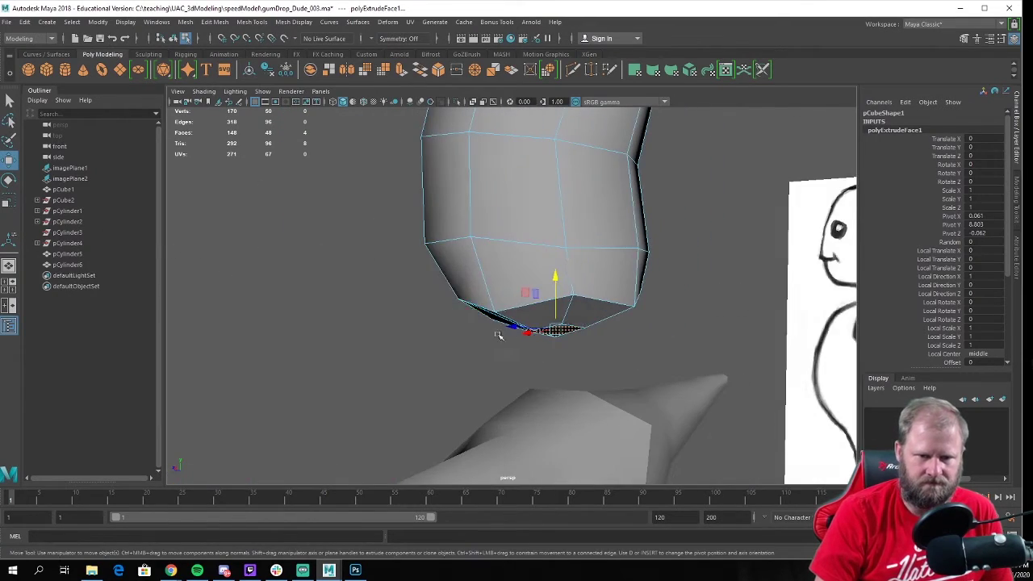
{"action": "key", "text": "space"}
{"action": "key", "text": "space"}
{"action": "scroll", "coordinate": [611, 321], "scroll_direction": "down", "scroll_amount": 4}
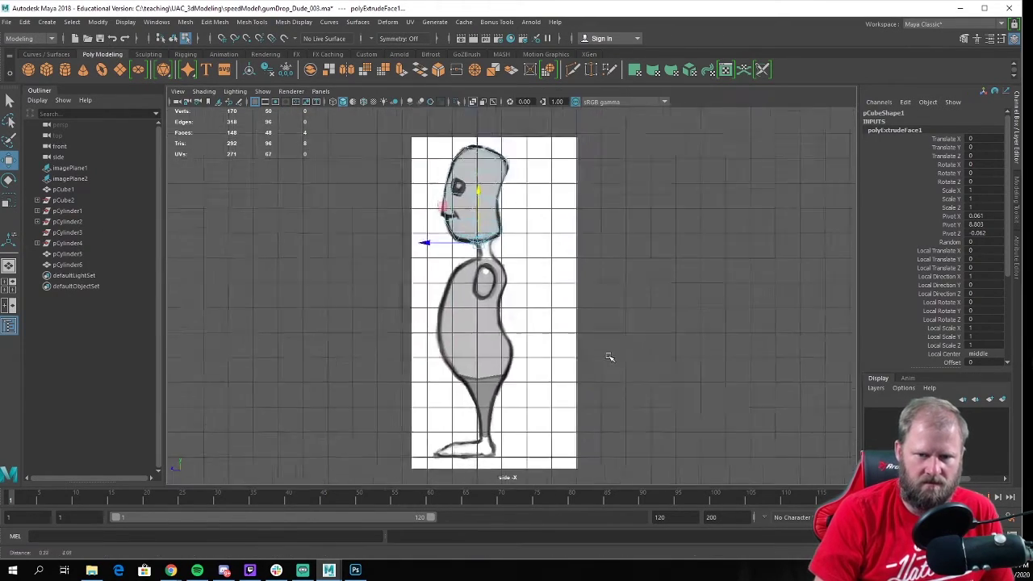
{"action": "scroll", "coordinate": [611, 355], "scroll_direction": "up", "scroll_amount": 6}
{"action": "scroll", "coordinate": [502, 268], "scroll_direction": "up", "scroll_amount": 1}
{"action": "left_click_drag", "start_coordinate": [421, 214], "coordinate": [440, 213]}
{"action": "left_click_drag", "start_coordinate": [493, 170], "coordinate": [492, 166]}
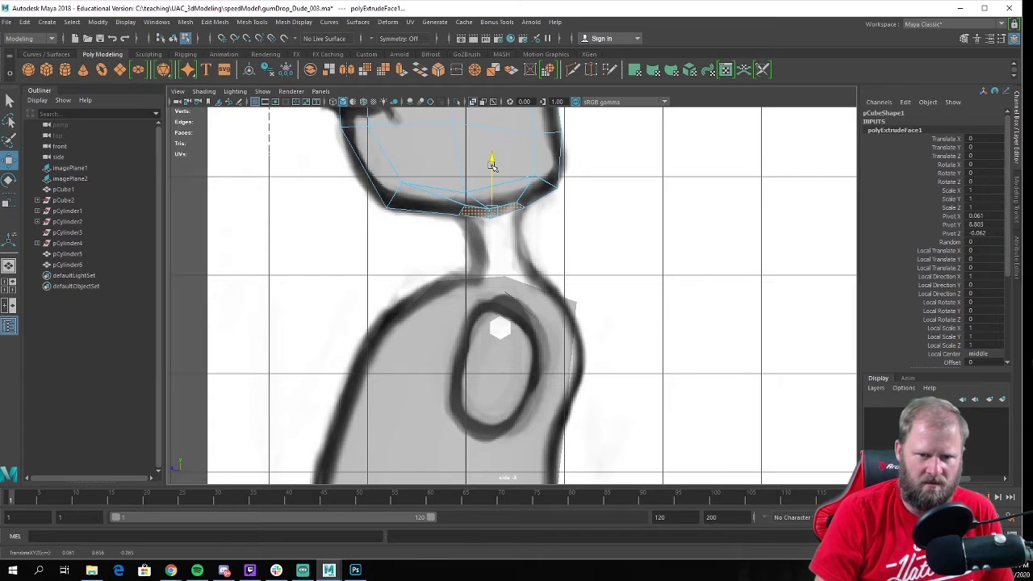
Extrude the neck faces again down into the top of the torso and shift them back to follow the sketched neck
{"action": "right_click", "coordinate": [508, 183], "text": "shift"}
{"action": "left_click", "coordinate": [512, 211]}
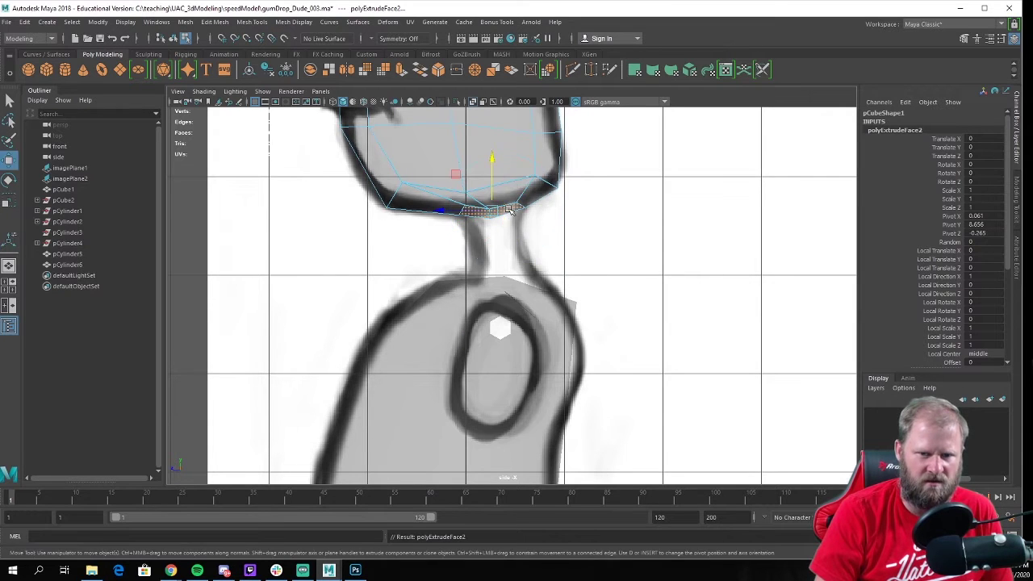
{"action": "left_click_drag", "start_coordinate": [492, 163], "coordinate": [482, 251]}
{"action": "key", "text": "e"}
{"action": "key", "text": "w"}
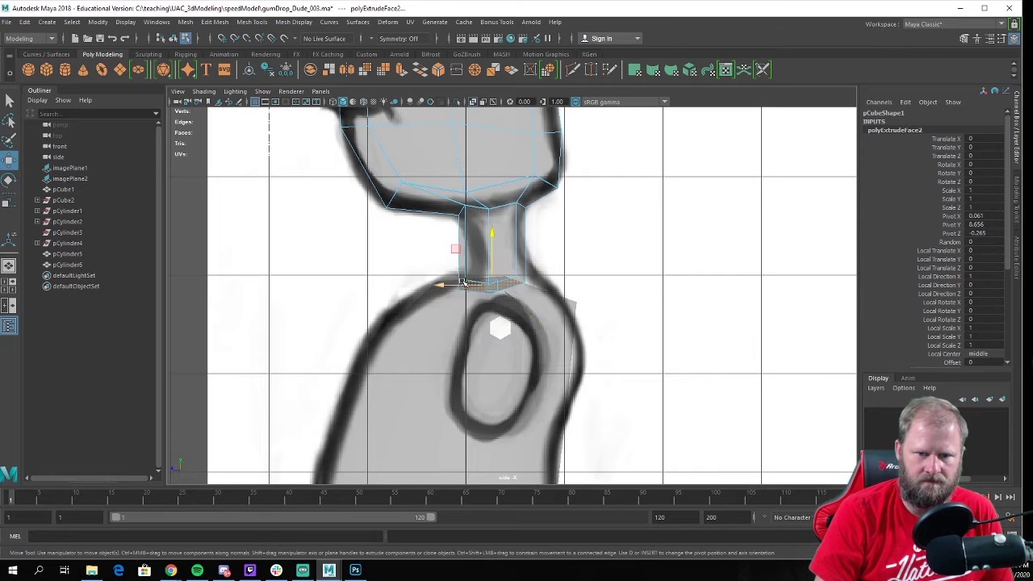
{"action": "left_click_drag", "start_coordinate": [452, 285], "coordinate": [462, 286]}
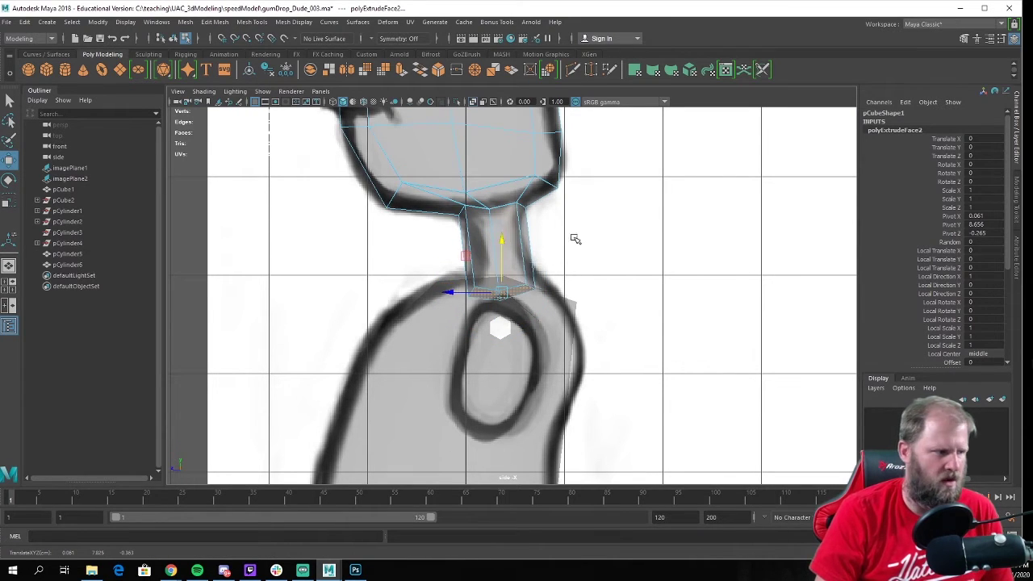
Return to the perspective view and switch the head mesh with its neck back to object mode
{"action": "key", "text": "space"}
{"action": "key", "text": "space"}
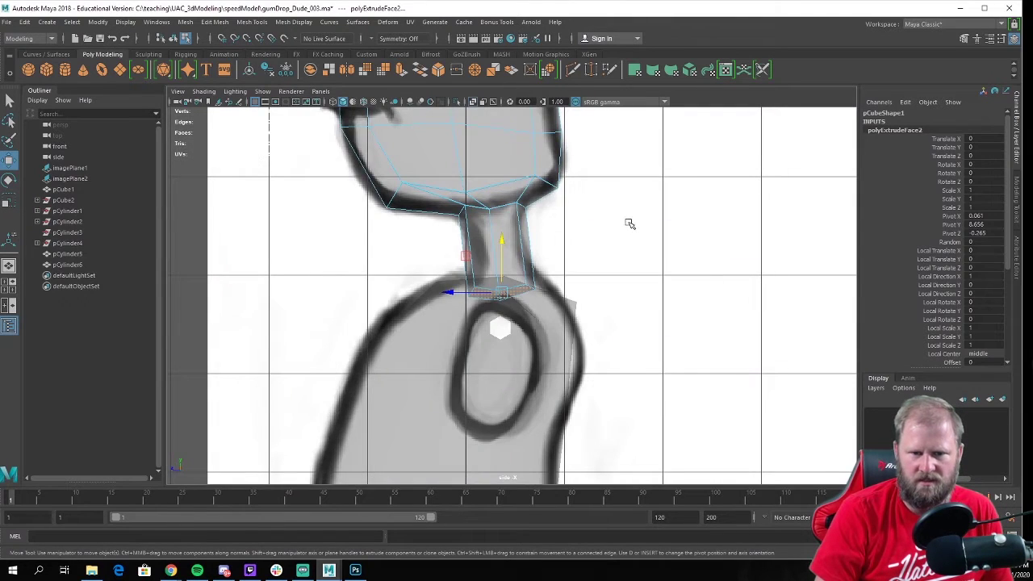
{"action": "key", "text": "space"}
{"action": "key", "text": "space"}
{"action": "left_click_drag", "start_coordinate": [560, 248], "coordinate": [686, 246], "text": "alt"}
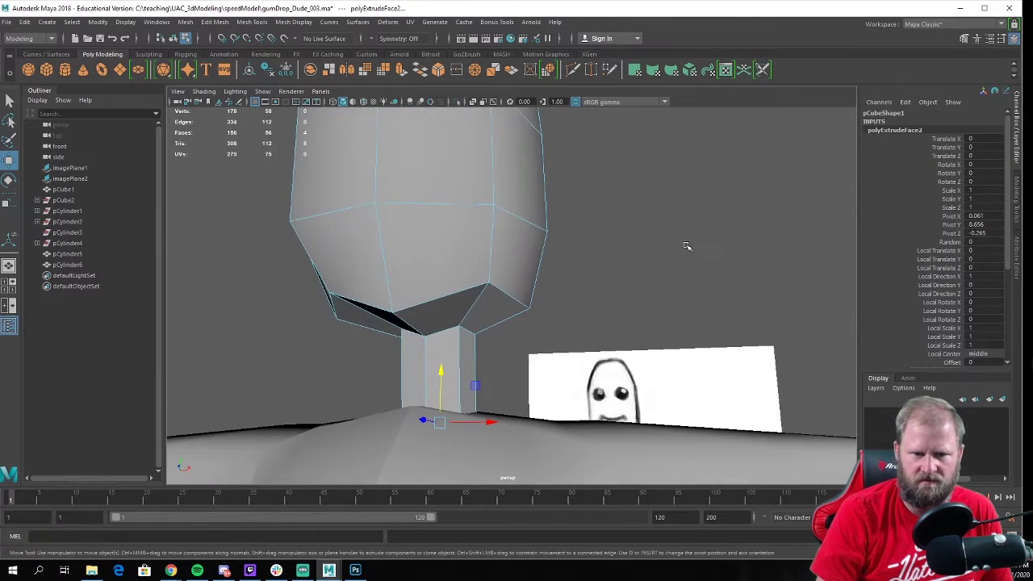
{"action": "right_click_drag", "start_coordinate": [382, 233], "coordinate": [430, 209]}
{"action": "left_click", "coordinate": [681, 242]}
Apply Soften Edge to the whole head and neck mesh and deselect it
{"action": "left_click_drag", "start_coordinate": [534, 250], "coordinate": [458, 269], "text": "alt"}
{"action": "left_click", "coordinate": [447, 258]}
{"action": "left_click", "coordinate": [560, 302]}
{"action": "left_click", "coordinate": [458, 269]}
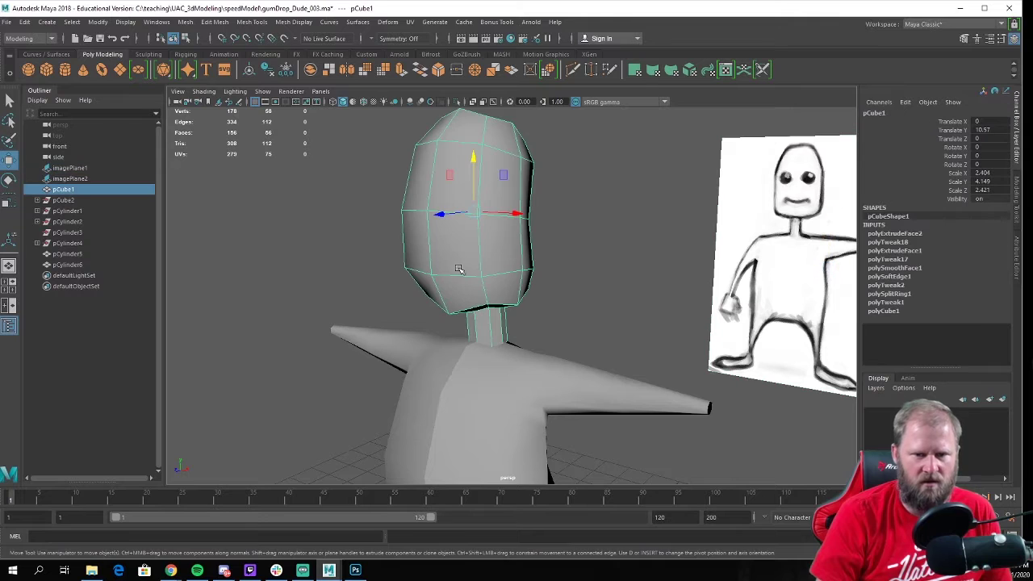
{"action": "left_click", "coordinate": [293, 22]}
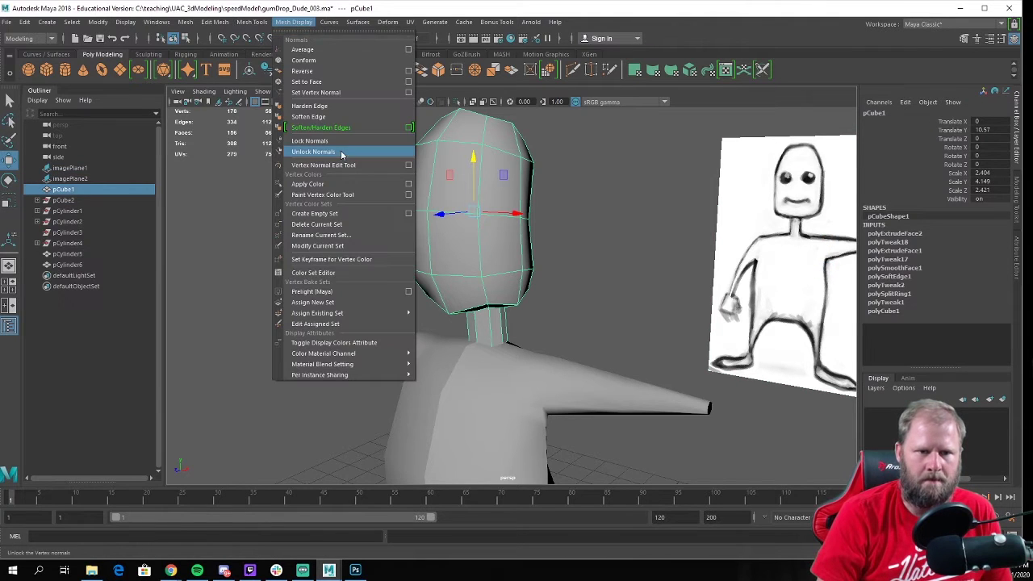
{"action": "left_click", "coordinate": [314, 119]}
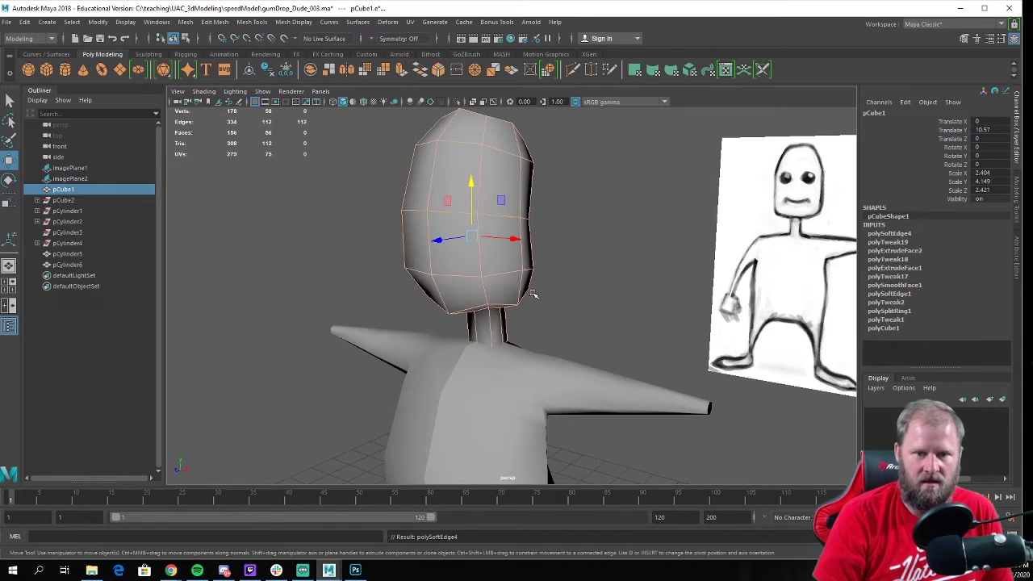
{"action": "left_click", "coordinate": [569, 265]}
{"action": "left_click_drag", "start_coordinate": [576, 258], "coordinate": [614, 247], "text": "alt"}
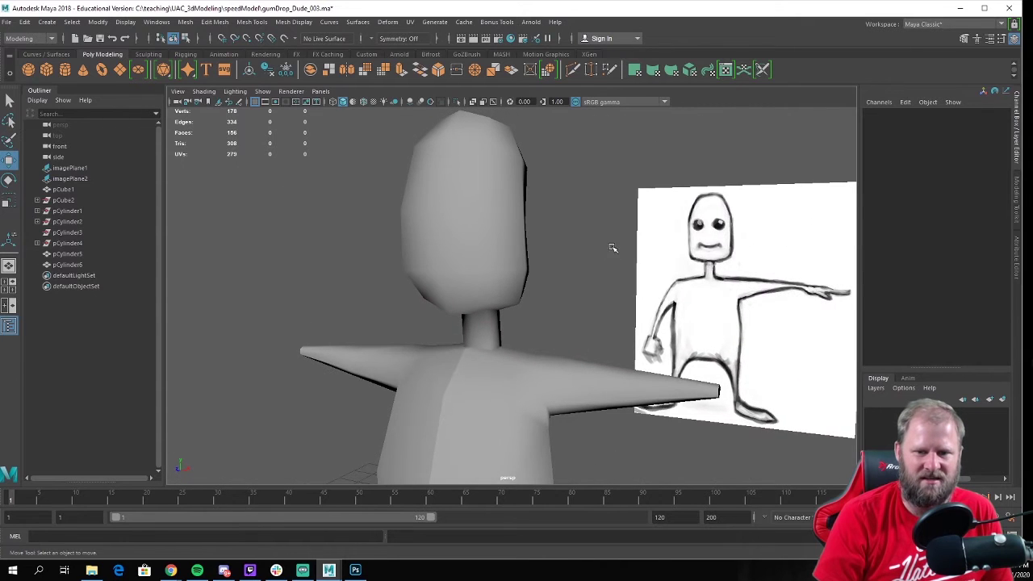
Move the two lower front corner vertices of the head vertically to reshape the jaw
{"action": "left_click", "coordinate": [494, 305]}
{"action": "left_click_drag", "start_coordinate": [503, 282], "coordinate": [533, 292], "text": "alt"}
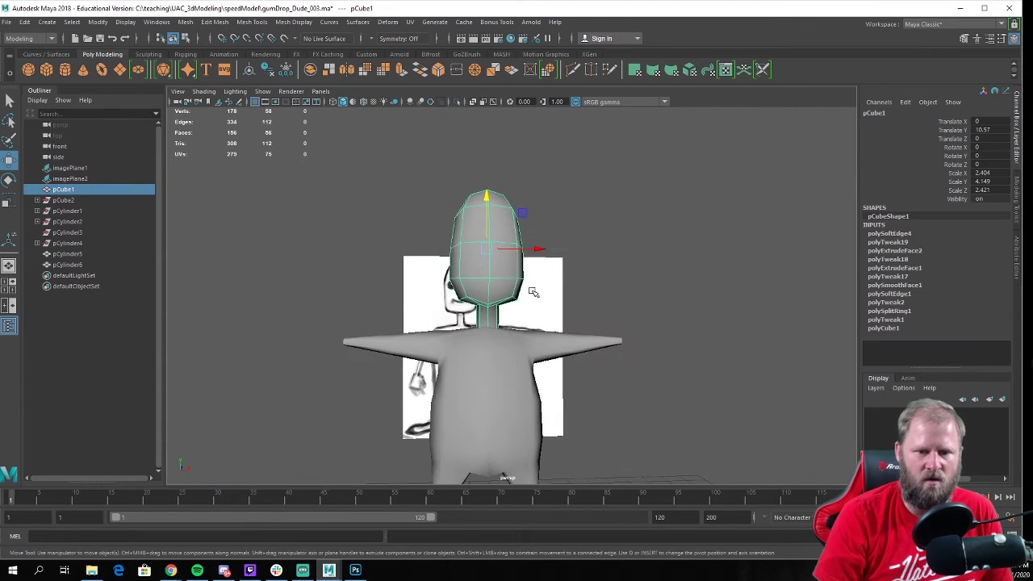
{"action": "right_click_drag", "start_coordinate": [533, 292], "coordinate": [627, 372], "text": "alt"}
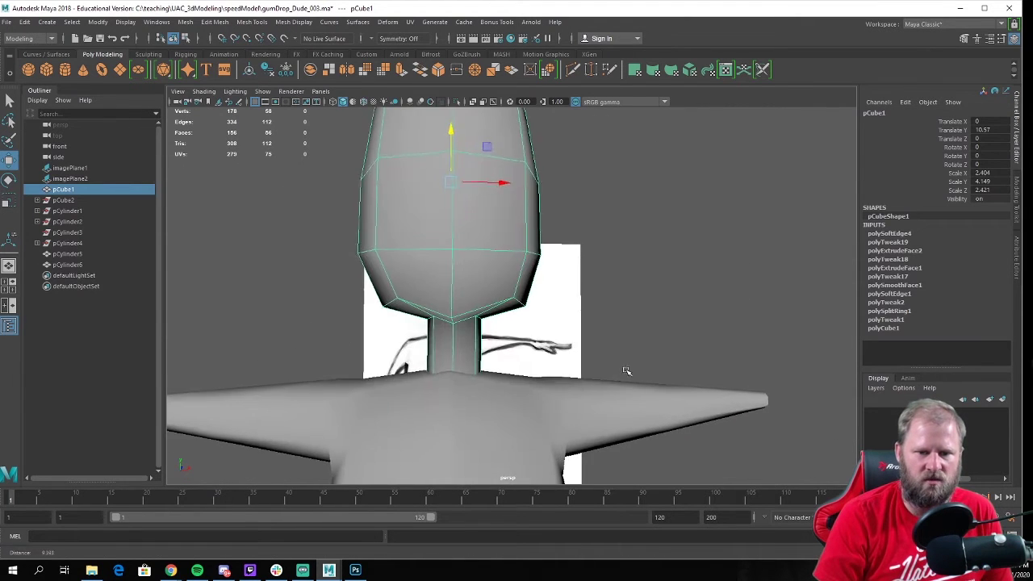
{"action": "right_click_drag", "start_coordinate": [504, 288], "coordinate": [482, 274]}
{"action": "left_click", "coordinate": [511, 281]}
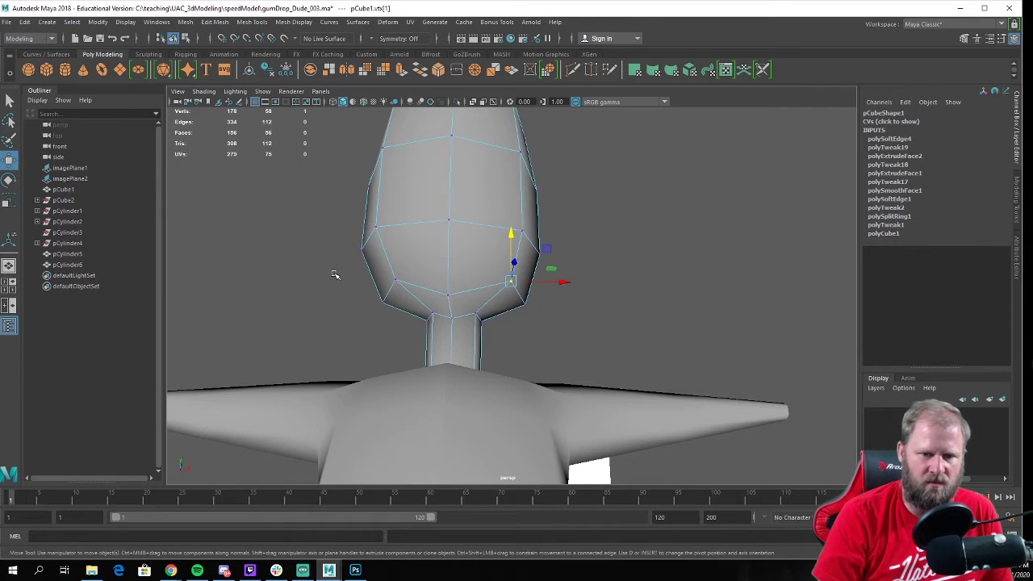
{"action": "left_click", "coordinate": [395, 279], "text": "shift"}
{"action": "left_click_drag", "start_coordinate": [453, 230], "coordinate": [683, 341]}
Move the two lower rear corner vertices of the head vertically to reshape the back of the jaw
{"action": "left_click", "coordinate": [749, 329]}
{"action": "left_click", "coordinate": [593, 302]}
{"action": "left_click", "coordinate": [536, 297], "text": "shift"}
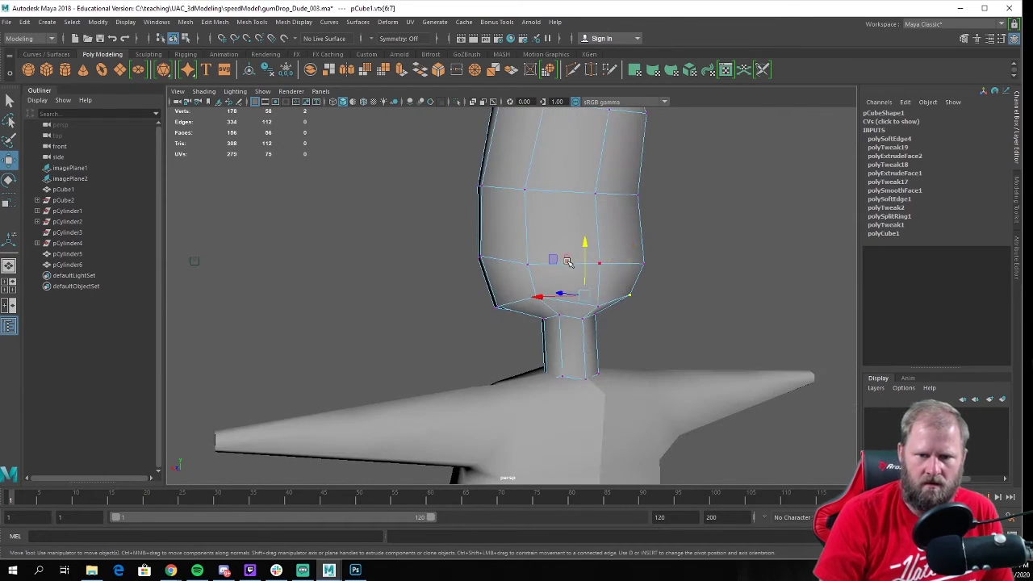
{"action": "left_click_drag", "start_coordinate": [584, 247], "coordinate": [482, 359]}
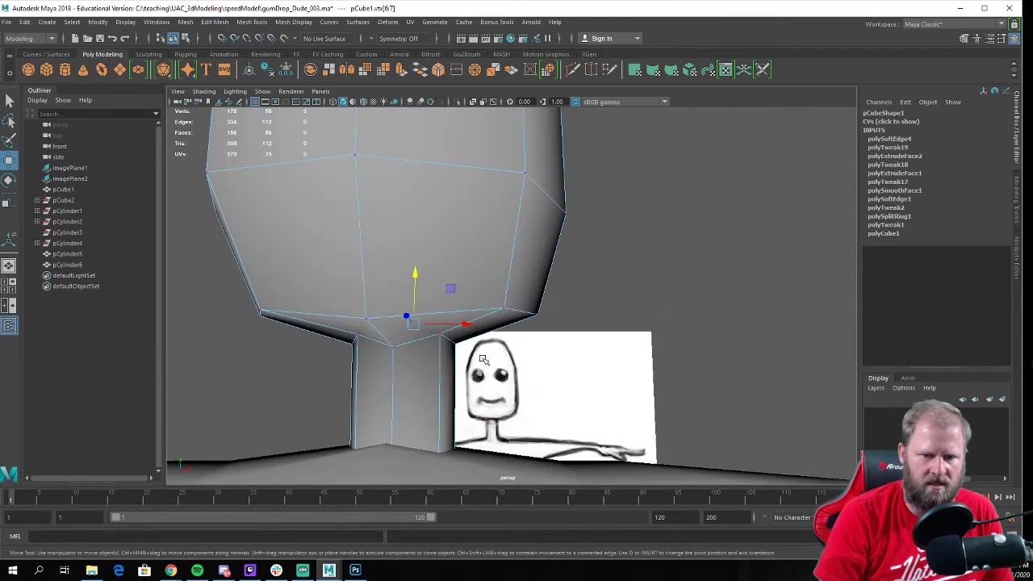
Adjust the height of the two front and two rear vertices where the neck meets the underside of the head
{"action": "left_click", "coordinate": [441, 335]}
{"action": "left_click", "coordinate": [369, 323], "text": "shift"}
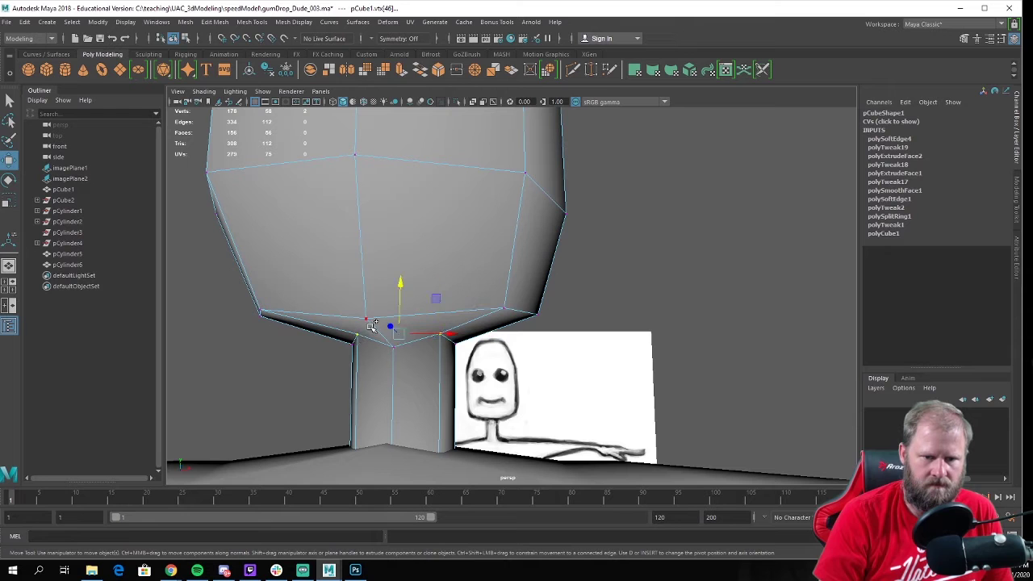
{"action": "left_click_drag", "start_coordinate": [396, 288], "coordinate": [291, 327]}
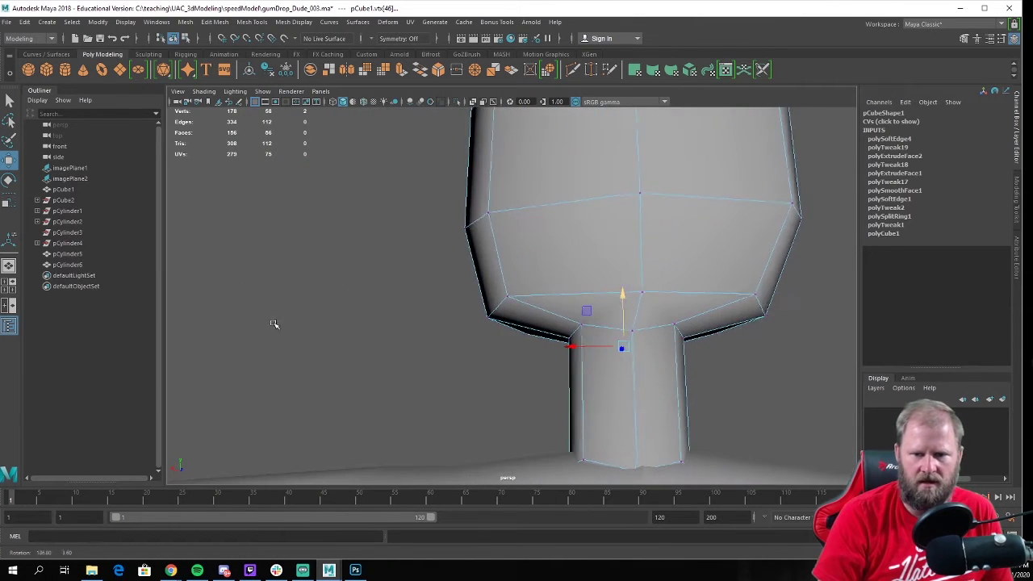
{"action": "left_click", "coordinate": [580, 326]}
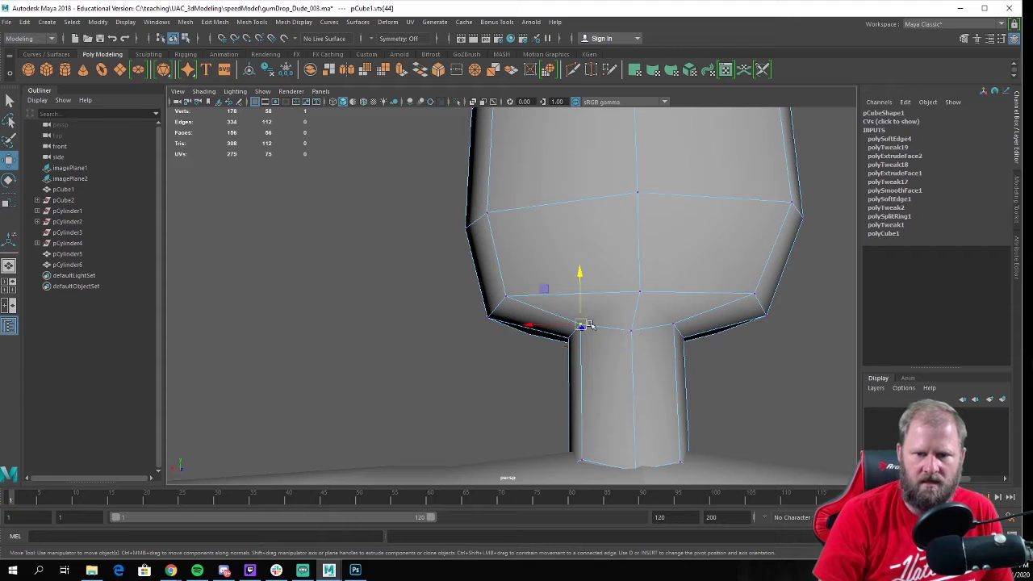
{"action": "left_click", "coordinate": [671, 321], "text": "shift"}
{"action": "left_click_drag", "start_coordinate": [627, 279], "coordinate": [622, 285]}
{"action": "right_click_drag", "start_coordinate": [587, 295], "coordinate": [411, 323], "text": "alt"}
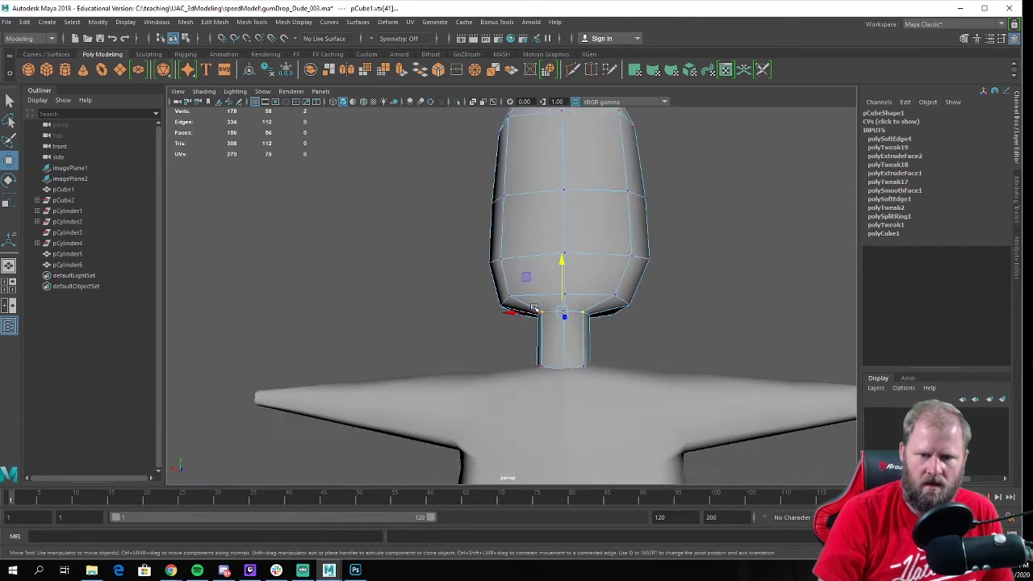
{"action": "left_click_drag", "start_coordinate": [403, 327], "coordinate": [654, 329], "text": "alt"}
Switch the head mesh back to object mode, deselect it and check the whole character against the sketches
{"action": "right_click_drag", "start_coordinate": [461, 180], "coordinate": [514, 150]}
{"action": "left_click", "coordinate": [686, 244]}
{"action": "right_click_drag", "start_coordinate": [687, 246], "coordinate": [633, 276], "text": "alt"}
{"action": "left_click_drag", "start_coordinate": [648, 277], "coordinate": [458, 280], "text": "alt"}
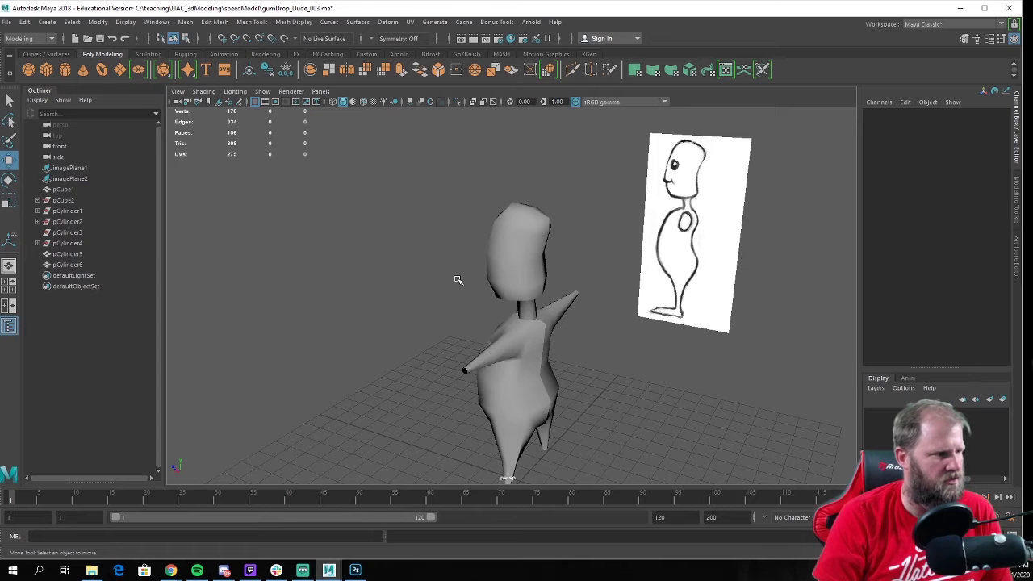
{"action": "right_click_drag", "start_coordinate": [457, 280], "coordinate": [485, 342], "text": "alt"}
{"action": "left_click_drag", "start_coordinate": [489, 340], "coordinate": [592, 303], "text": "alt"}
Flatten the neck's bottom vertices in the side view and raise them to sit just above the torso
{"action": "left_click", "coordinate": [501, 383]}
{"action": "right_click_drag", "start_coordinate": [495, 262], "coordinate": [447, 274]}
{"action": "left_click", "coordinate": [501, 341]}
{"action": "left_click_drag", "start_coordinate": [392, 376], "coordinate": [627, 494]}
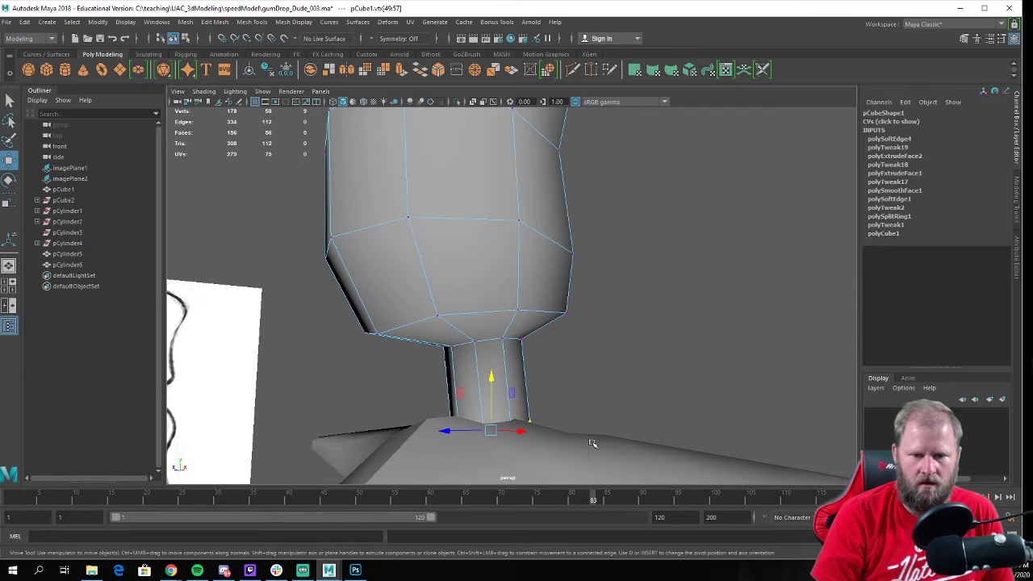
{"action": "key", "text": "space"}
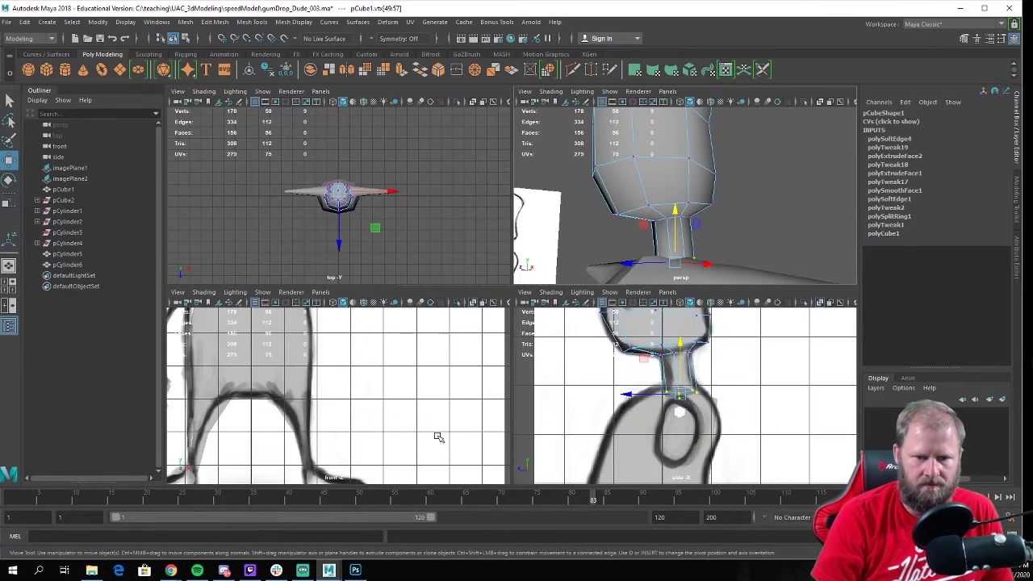
{"action": "key", "text": "space"}
{"action": "key", "text": "e"}
{"action": "key", "text": "w"}
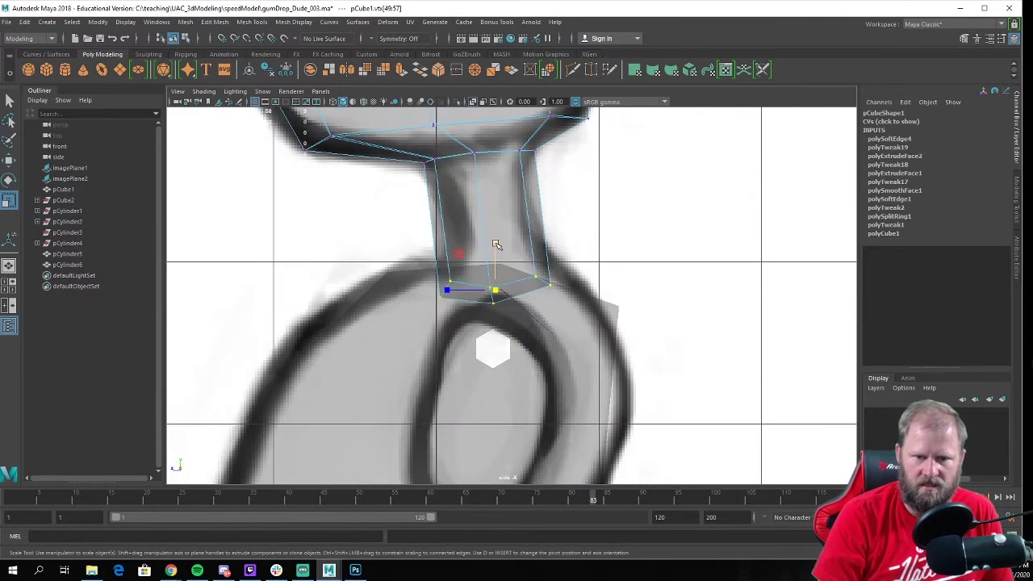
{"action": "left_click_drag", "start_coordinate": [494, 289], "coordinate": [494, 250]}
{"action": "key", "text": "r"}
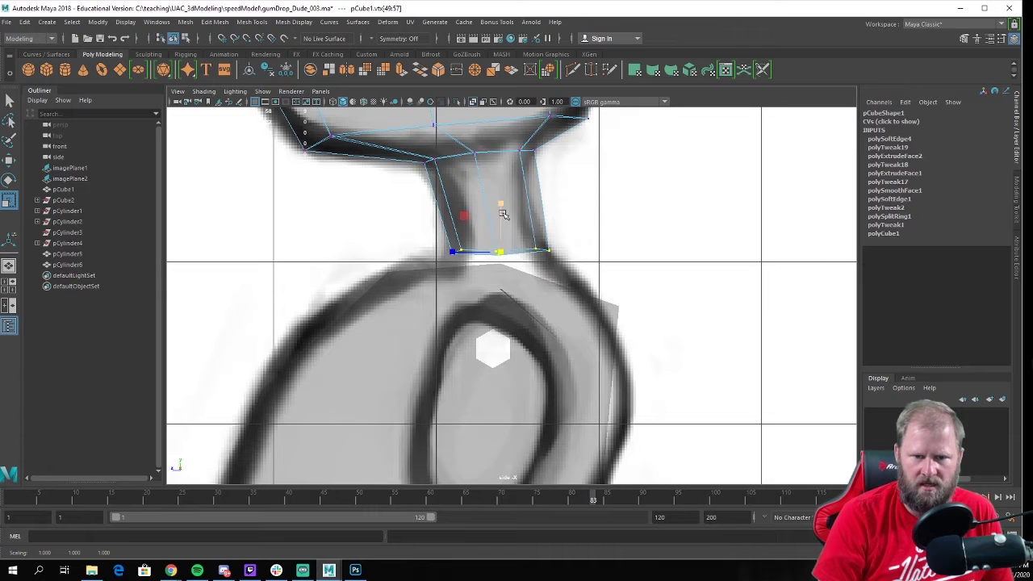
{"action": "key", "text": "w"}
{"action": "left_click_drag", "start_coordinate": [501, 214], "coordinate": [505, 209]}
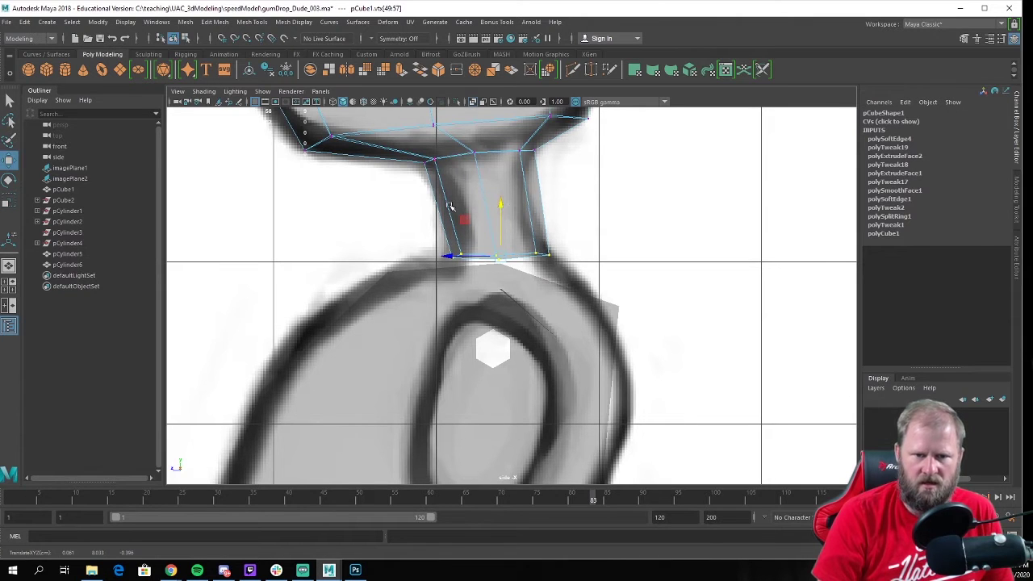
Insert an edge loop around the middle of the neck and scale it in to follow the sketched neck curve
{"action": "right_click_drag", "start_coordinate": [450, 206], "coordinate": [601, 231], "text": "alt"}
{"action": "middle_click_drag", "start_coordinate": [494, 196], "coordinate": [494, 212], "text": "alt"}
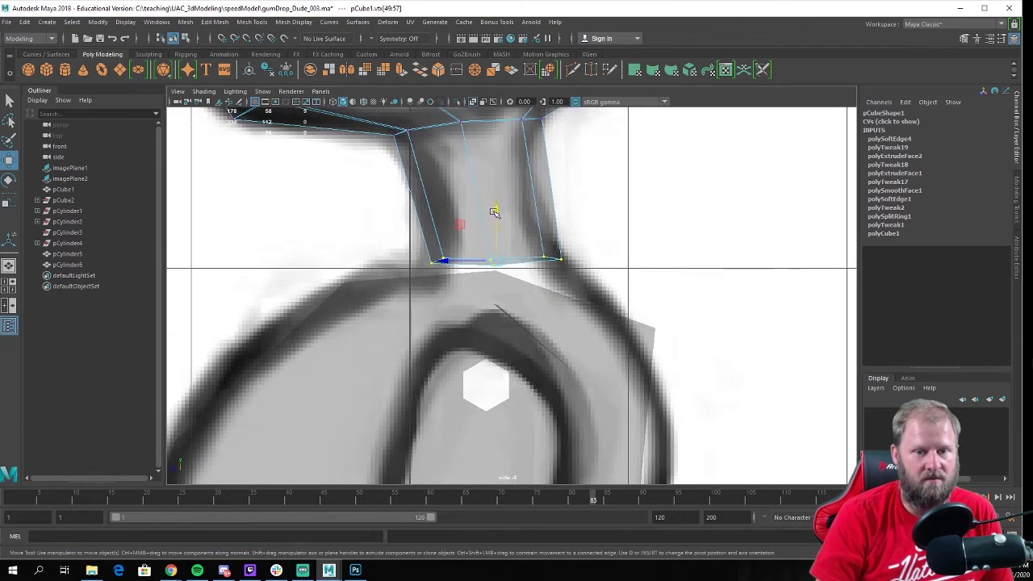
{"action": "mouse_move", "coordinate": [470, 183]}
{"action": "right_mouse_down"}
{"action": "mouse_move", "coordinate": [462, 158]}
{"action": "mouse_move", "coordinate": [436, 173]}
{"action": "mouse_move", "coordinate": [468, 188]}
{"action": "right_mouse_up"}
{"action": "left_click", "coordinate": [469, 159]}
{"action": "key", "text": "r"}
{"action": "left_click_drag", "start_coordinate": [482, 194], "coordinate": [461, 189]}
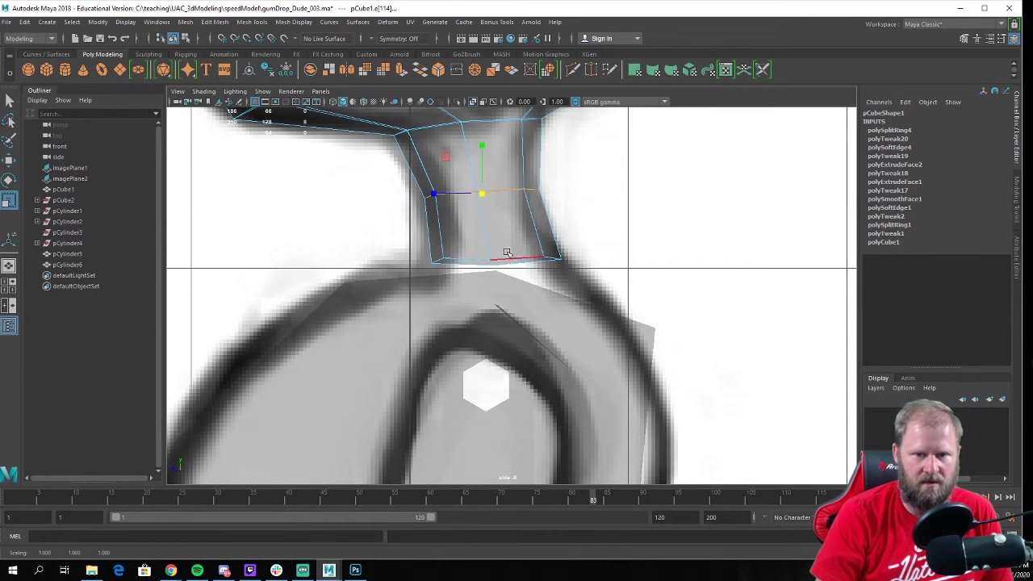
{"action": "key", "text": "w"}
Return to the perspective view, put the head mesh in object mode and deselect it
{"action": "right_click_drag", "start_coordinate": [521, 243], "coordinate": [460, 224]}
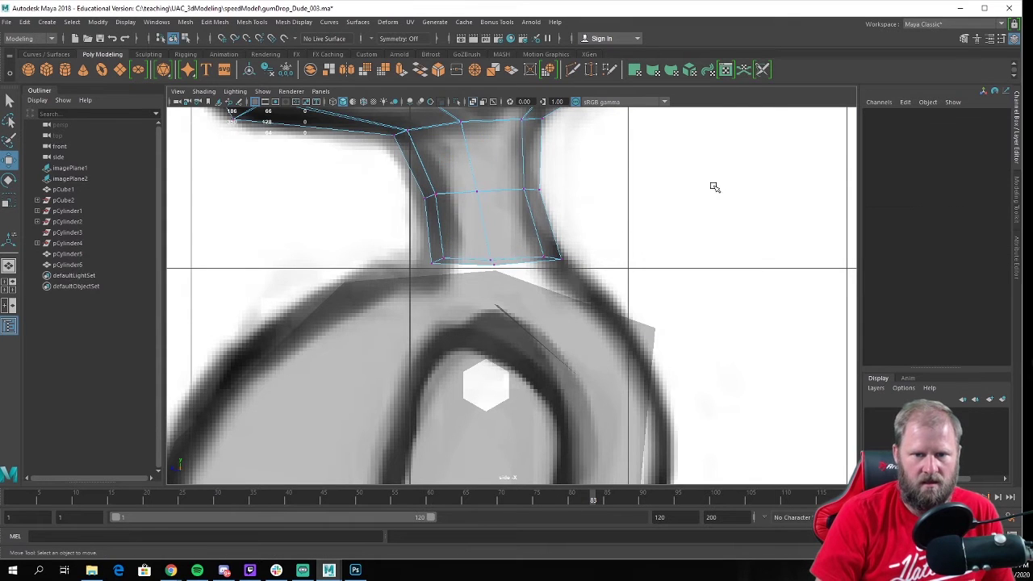
{"action": "key", "text": "space"}
{"action": "key", "text": "space"}
{"action": "scroll", "coordinate": [580, 267], "scroll_direction": "down", "scroll_amount": 3}
{"action": "left_click_drag", "start_coordinate": [471, 291], "coordinate": [529, 297], "text": "alt"}
{"action": "right_click_drag", "start_coordinate": [411, 228], "coordinate": [467, 199]}
{"action": "left_click", "coordinate": [518, 309]}
{"action": "left_click_drag", "start_coordinate": [519, 309], "coordinate": [563, 299], "text": "alt"}
{"action": "scroll", "coordinate": [556, 299], "scroll_direction": "down", "scroll_amount": 5}
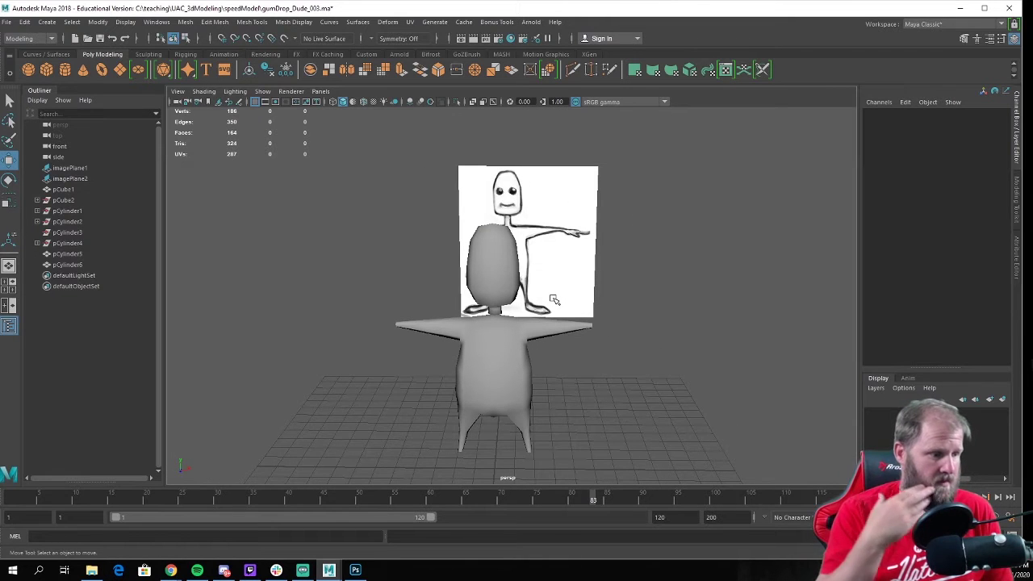
{"action": "scroll", "coordinate": [501, 300], "scroll_direction": "up", "scroll_amount": 5}
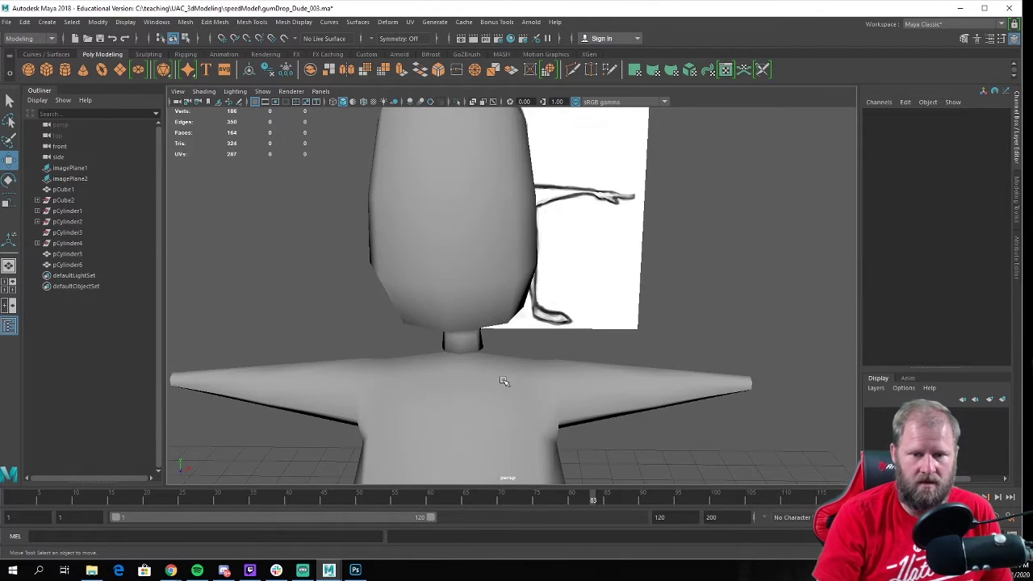
Select the head and neck mesh and isolate it in the perspective view
{"action": "left_click", "coordinate": [502, 380]}
{"action": "left_click_drag", "start_coordinate": [520, 327], "coordinate": [573, 267], "text": "alt"}
{"action": "left_click", "coordinate": [588, 282]}
{"action": "left_click", "coordinate": [559, 299]}
{"action": "left_click", "coordinate": [589, 262]}
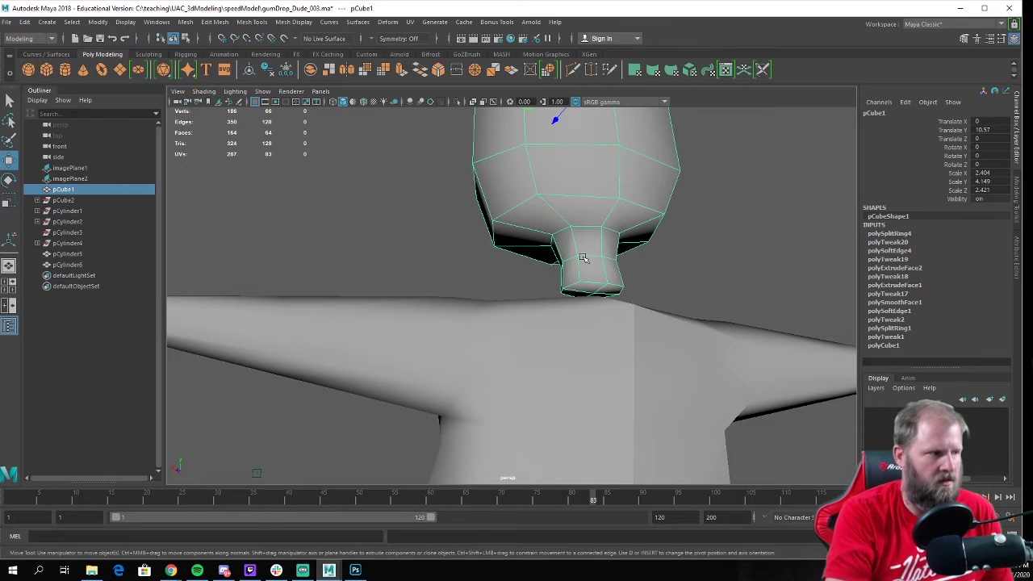
{"action": "left_click_drag", "start_coordinate": [625, 262], "coordinate": [538, 255], "text": "alt"}
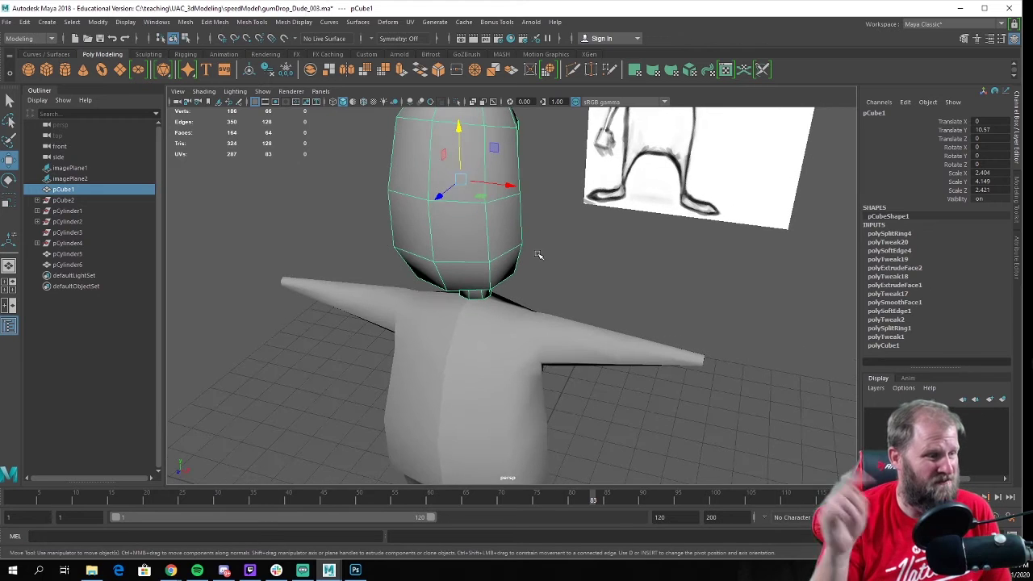
{"action": "key", "text": "ctrl+1"}
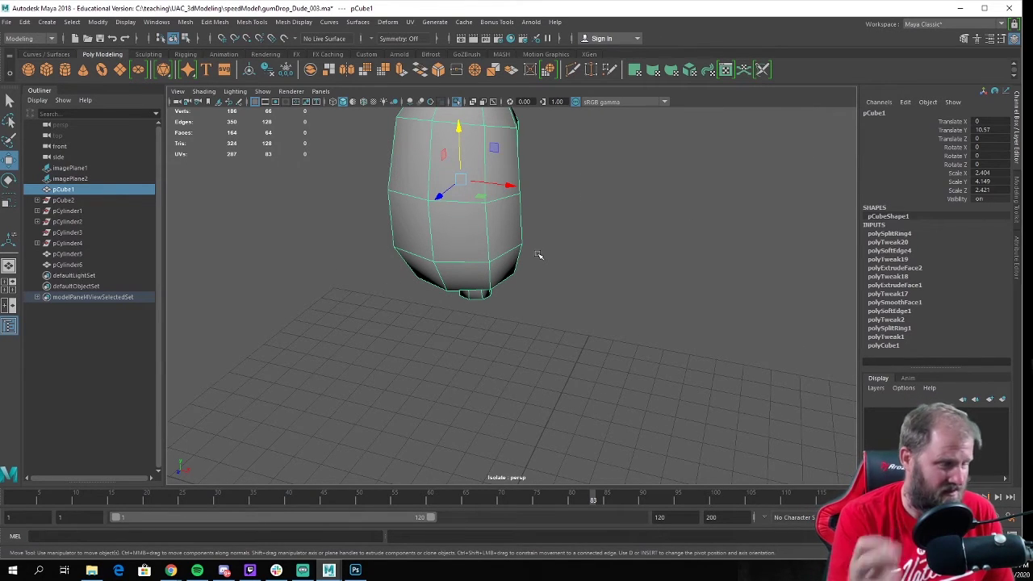
{"action": "left_click_drag", "start_coordinate": [538, 255], "coordinate": [533, 231], "text": "alt"}
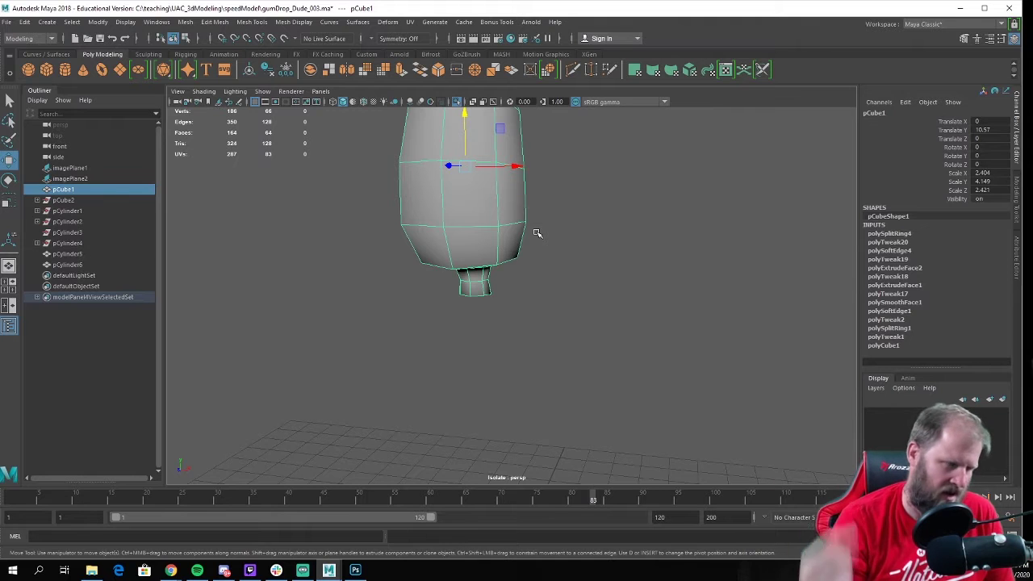
Delete the four faces that cap the bottom of the neck
{"action": "left_click_drag", "start_coordinate": [536, 234], "coordinate": [648, 198], "text": "alt"}
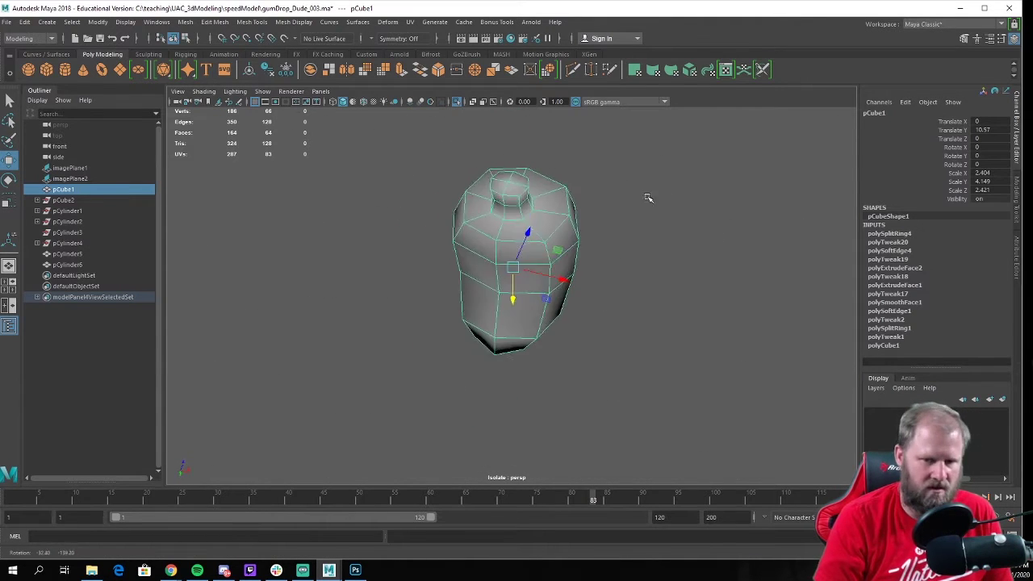
{"action": "right_click_drag", "start_coordinate": [647, 199], "coordinate": [760, 308], "text": "alt"}
{"action": "left_click_drag", "start_coordinate": [760, 308], "coordinate": [751, 360], "text": "alt"}
{"action": "right_click_drag", "start_coordinate": [540, 248], "coordinate": [538, 271]}
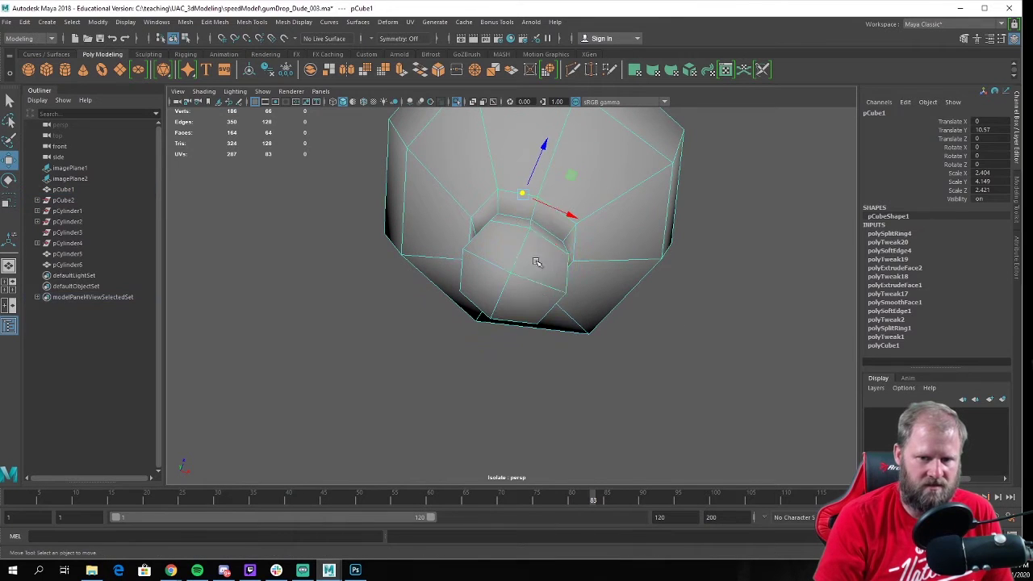
{"action": "left_click", "coordinate": [538, 262]}
{"action": "left_click", "coordinate": [482, 287], "text": "shift"}
{"action": "left_click", "coordinate": [500, 242], "text": "shift"}
{"action": "left_click", "coordinate": [564, 255], "text": "shift"}
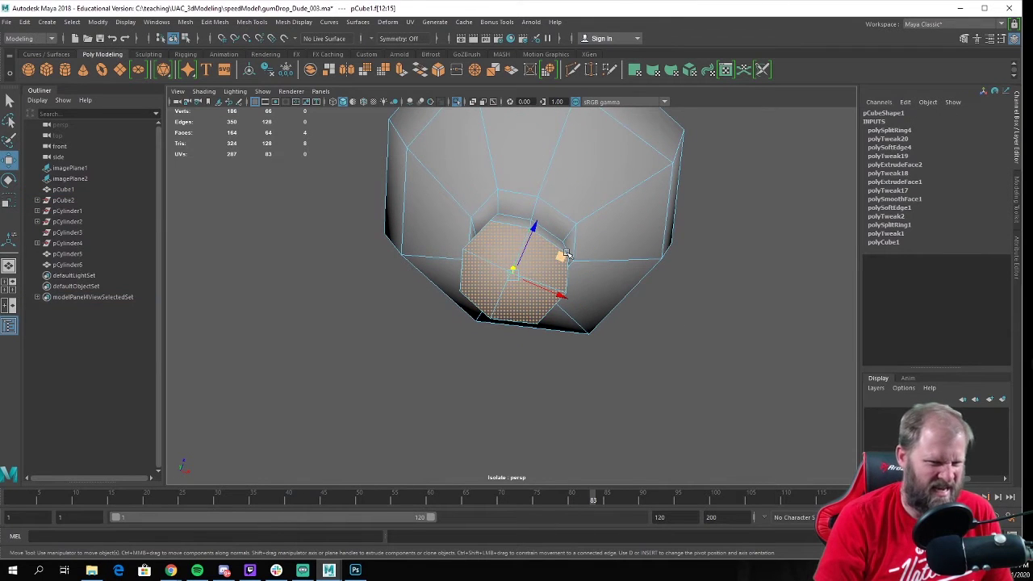
{"action": "left_click_drag", "start_coordinate": [569, 249], "coordinate": [560, 265], "text": "alt"}
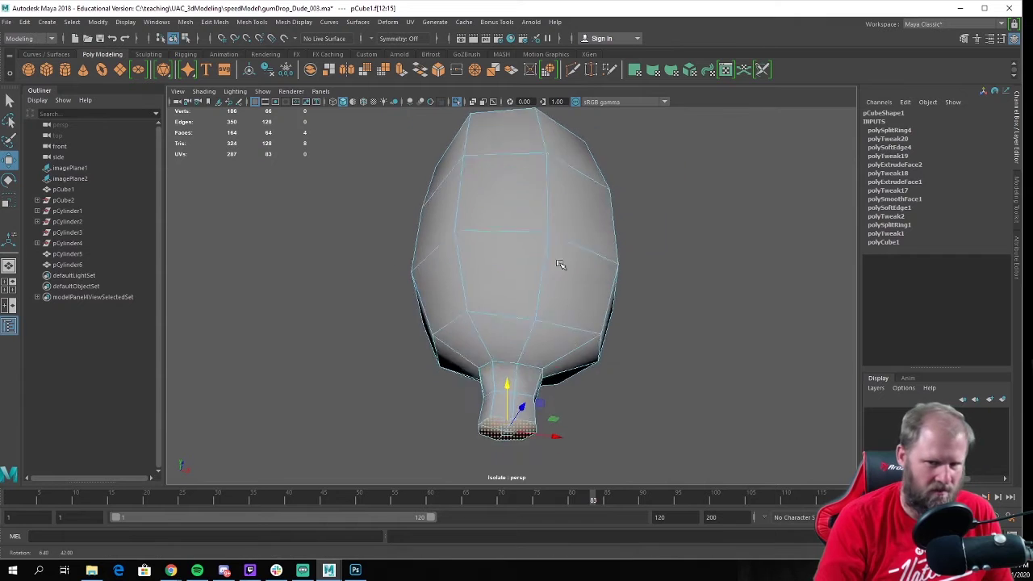
{"action": "key", "text": "Delete"}
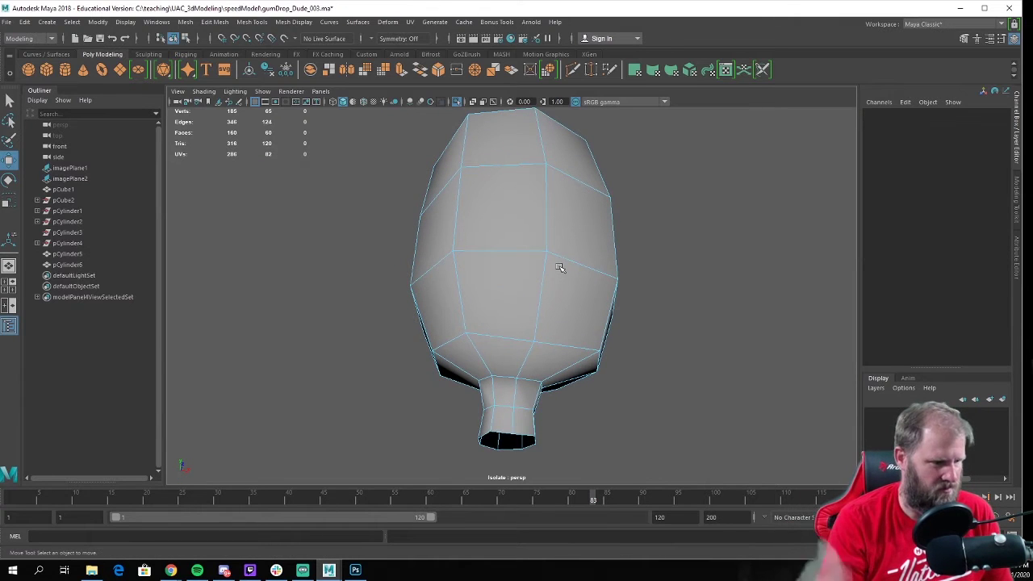
Return the head mesh to object mode and turn off isolation to show the whole character
{"action": "left_click_drag", "start_coordinate": [560, 267], "coordinate": [552, 287], "text": "alt"}
{"action": "mouse_move", "coordinate": [534, 259]}
{"action": "right_mouse_down"}
{"action": "mouse_move", "coordinate": [587, 246]}
{"action": "mouse_move", "coordinate": [609, 226]}
{"action": "mouse_move", "coordinate": [637, 230]}
{"action": "mouse_move", "coordinate": [627, 341]}
{"action": "right_mouse_up"}
{"action": "key", "text": "ctrl+1"}
{"action": "left_click_drag", "start_coordinate": [627, 342], "coordinate": [544, 356], "text": "alt"}
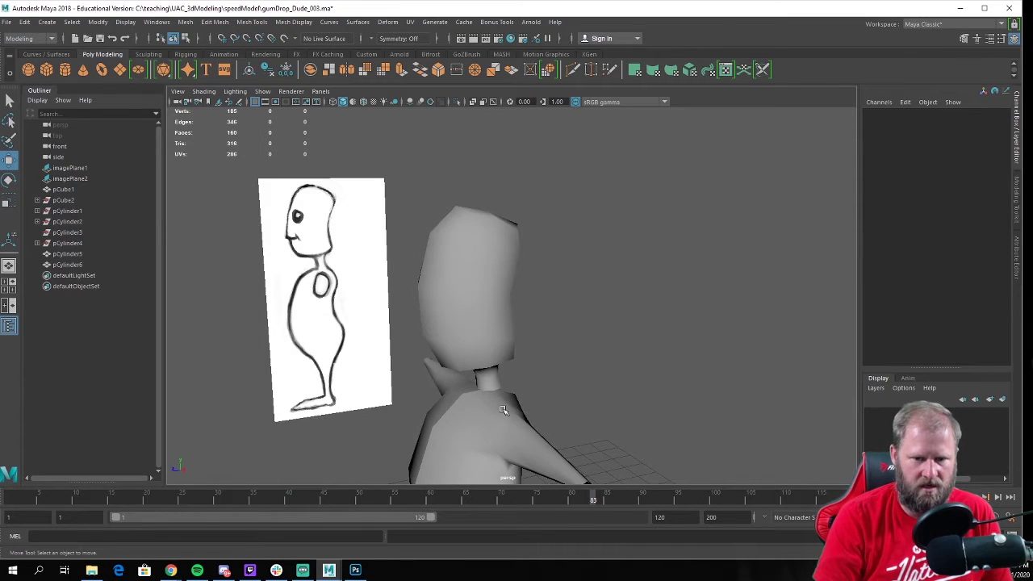
Select the torso half and examine its upper edge around the base of the neck
{"action": "left_click", "coordinate": [503, 410]}
{"action": "left_click_drag", "start_coordinate": [491, 389], "coordinate": [427, 397], "text": "alt"}
{"action": "right_click_drag", "start_coordinate": [451, 387], "coordinate": [505, 366], "text": "alt"}
{"action": "middle_click_drag", "start_coordinate": [467, 392], "coordinate": [508, 227], "text": "alt"}
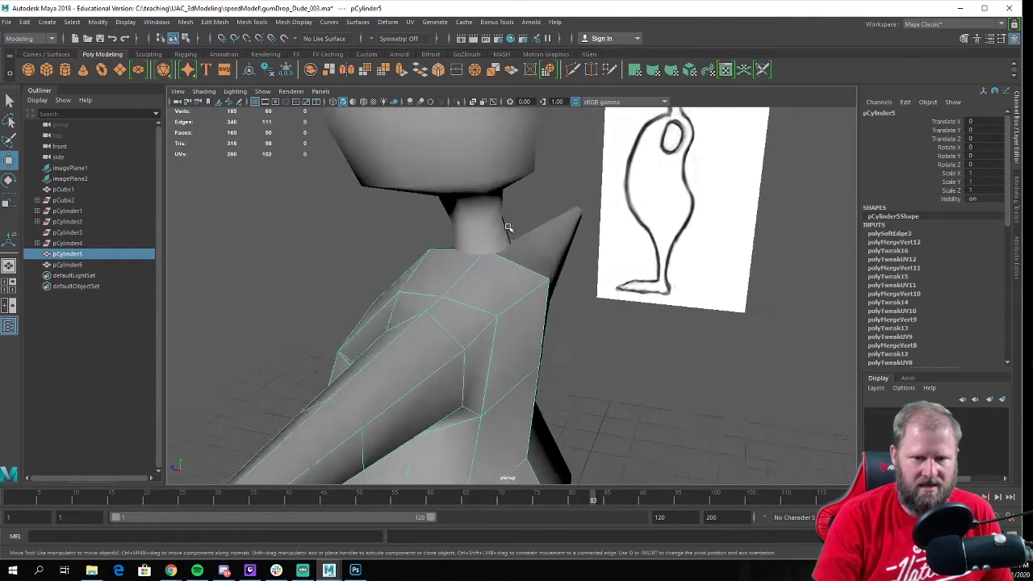
{"action": "left_click_drag", "start_coordinate": [508, 227], "coordinate": [513, 264], "text": "alt"}
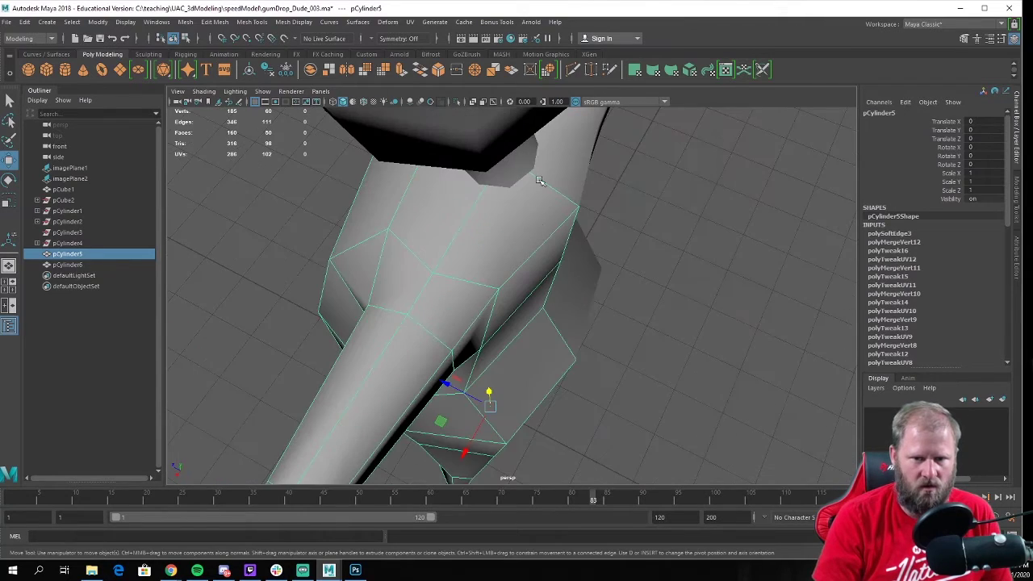
{"action": "left_click_drag", "start_coordinate": [425, 197], "coordinate": [412, 291], "text": "alt"}
{"action": "left_click", "coordinate": [380, 270]}
{"action": "left_click", "coordinate": [414, 292]}
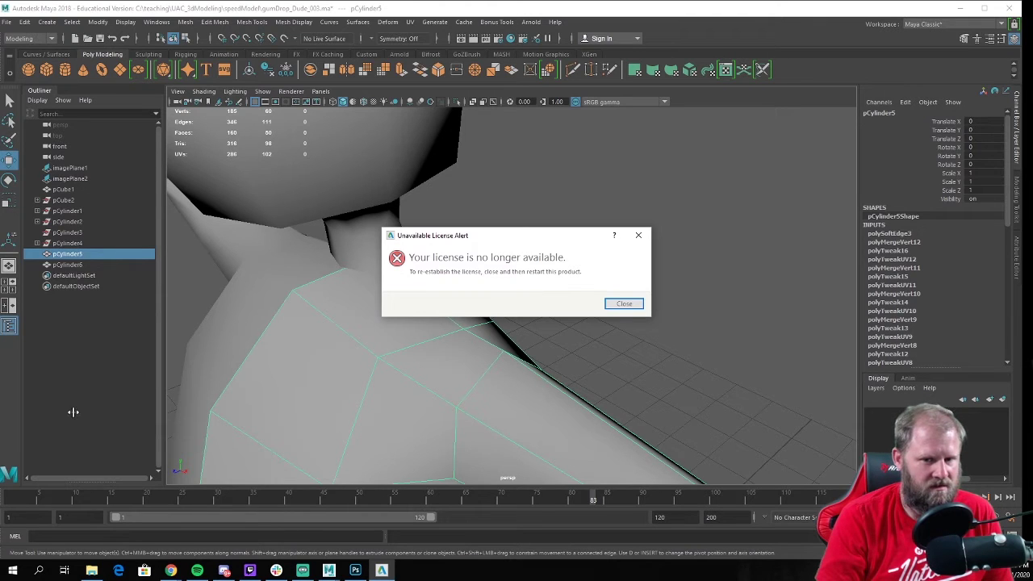
Switch to the newly started Maya session and open the scene gumDrop_Dude_003.ma
{"action": "left_click", "coordinate": [9, 27]}
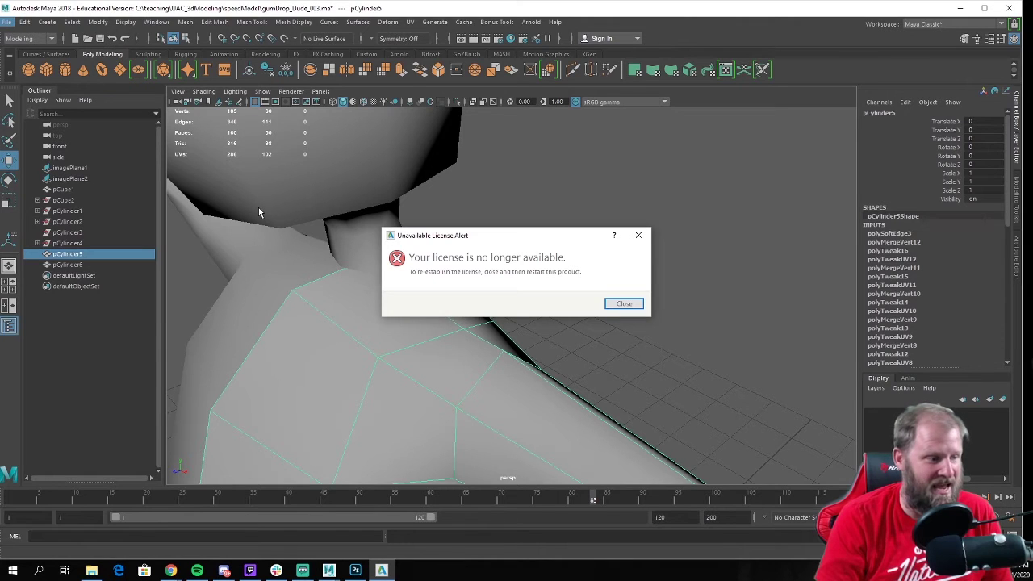
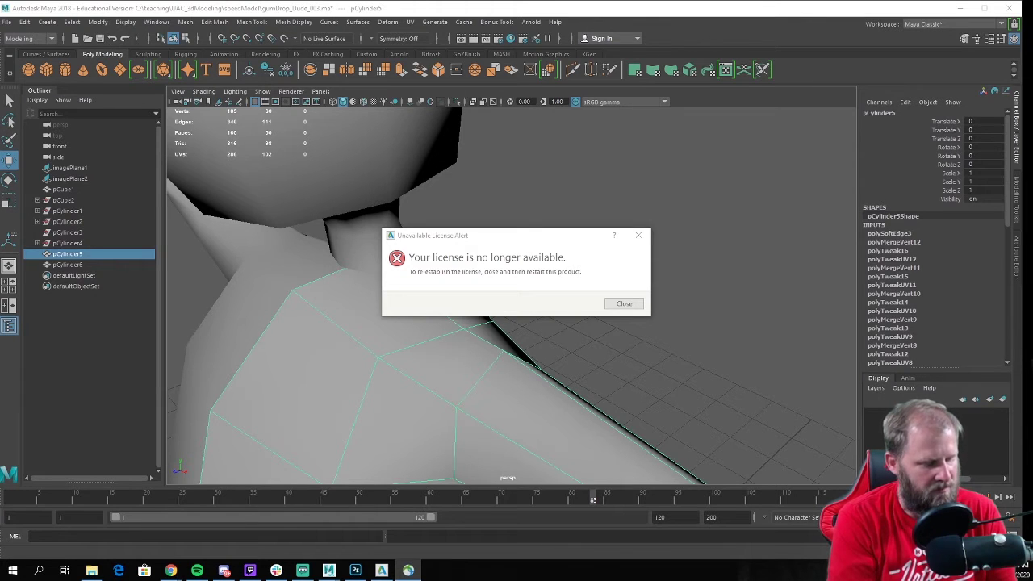
{"action": "double_click", "coordinate": [138, 11]}
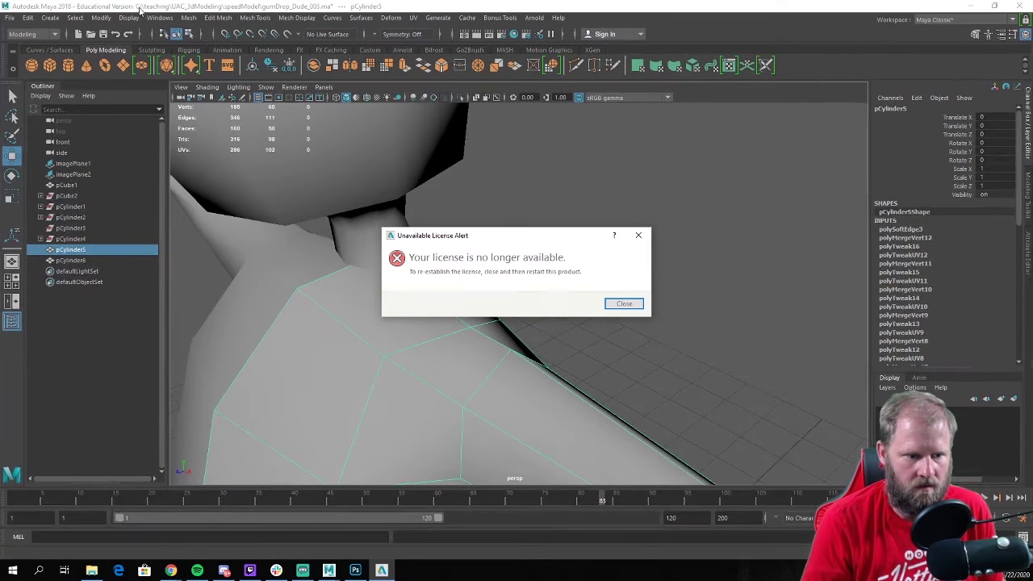
{"action": "left_click", "coordinate": [328, 570]}
{"action": "left_click", "coordinate": [509, 529]}
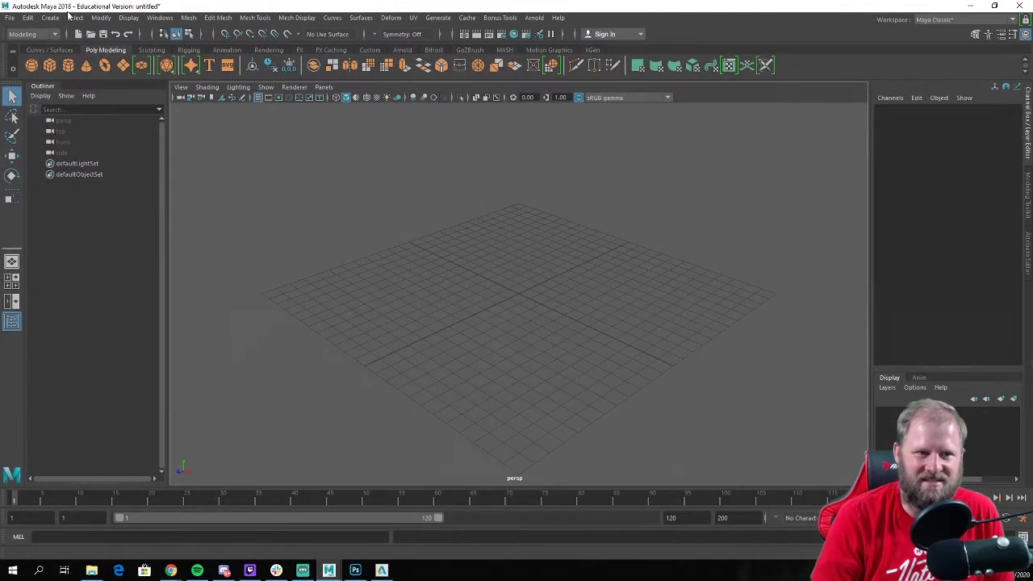
{"action": "left_click", "coordinate": [9, 19]}
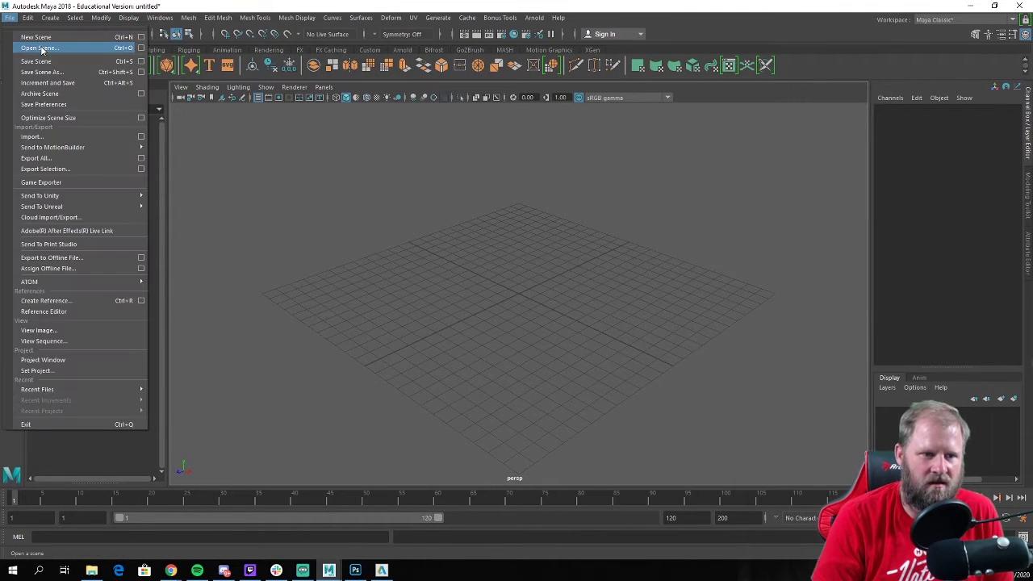
{"action": "left_click", "coordinate": [42, 49]}
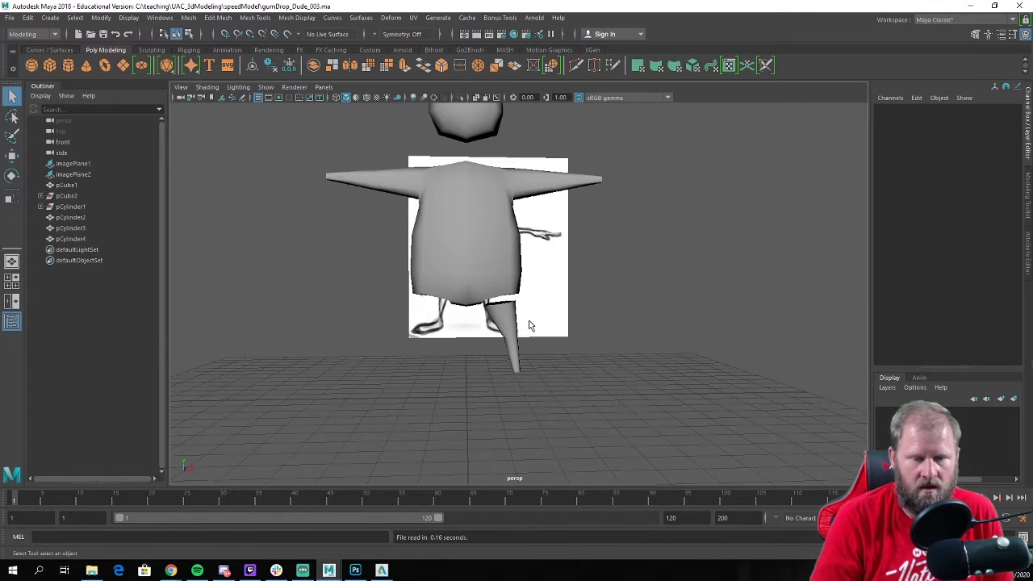
{"action": "scroll", "coordinate": [577, 307], "scroll_direction": "down", "scroll_amount": 5}
{"action": "mouse_move", "coordinate": [578, 306]}
{"action": "left_mouse_down", "text": "alt"}
{"action": "mouse_move", "coordinate": [530, 323]}
{"action": "mouse_move", "coordinate": [457, 317]}
{"action": "mouse_move", "coordinate": [560, 310]}
{"action": "left_mouse_up", "text": "alt"}
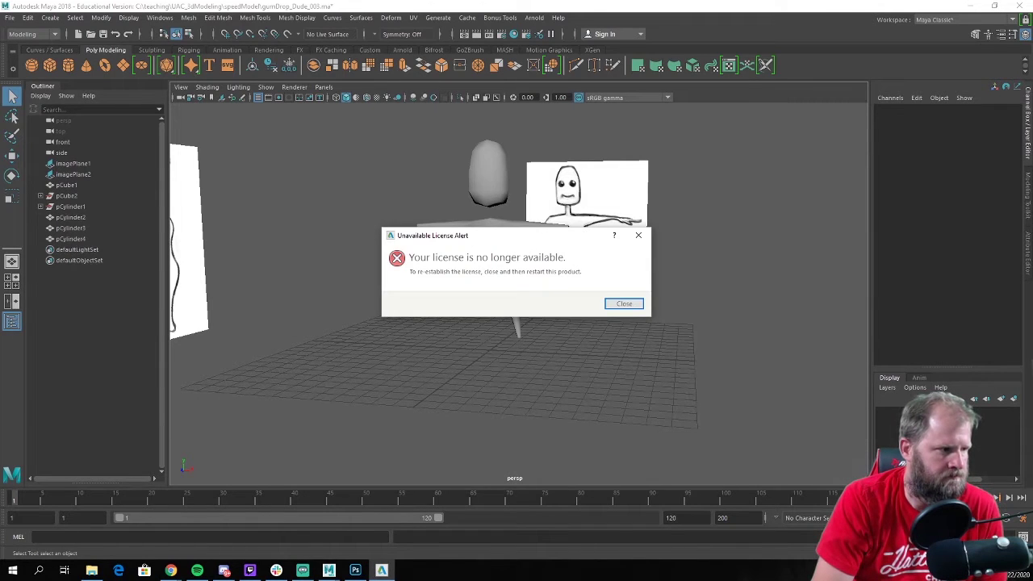
Dismiss the license alert and save the scene gumDrop_Dude_003.ma in the new session
{"action": "left_click", "coordinate": [625, 304]}
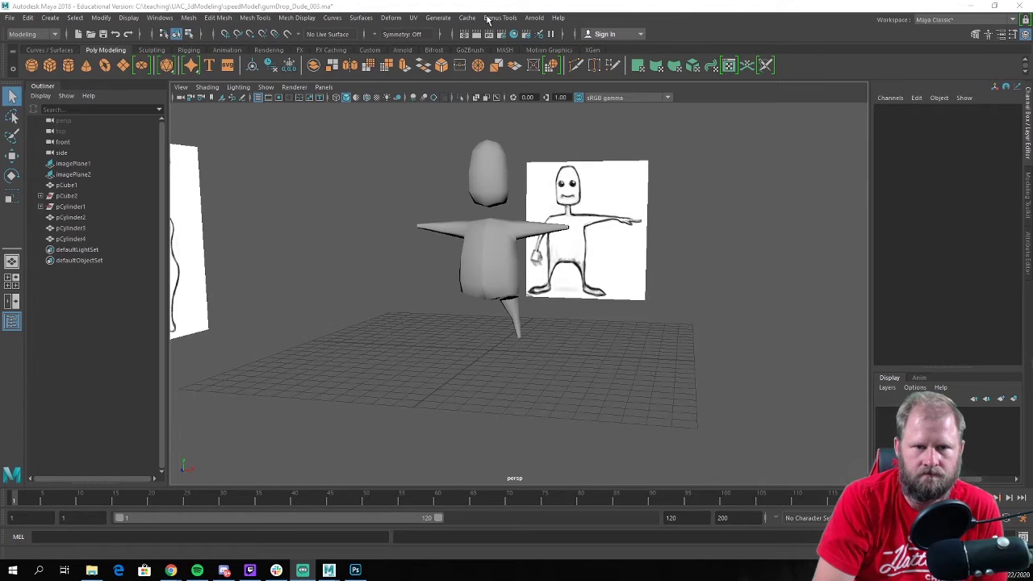
{"action": "left_click", "coordinate": [8, 18]}
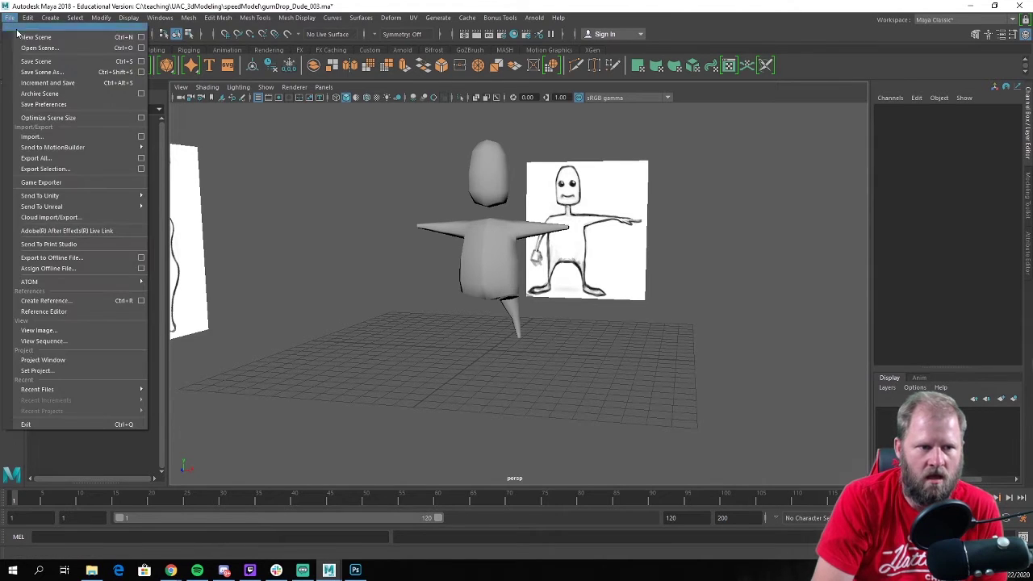
{"action": "left_click", "coordinate": [81, 63]}
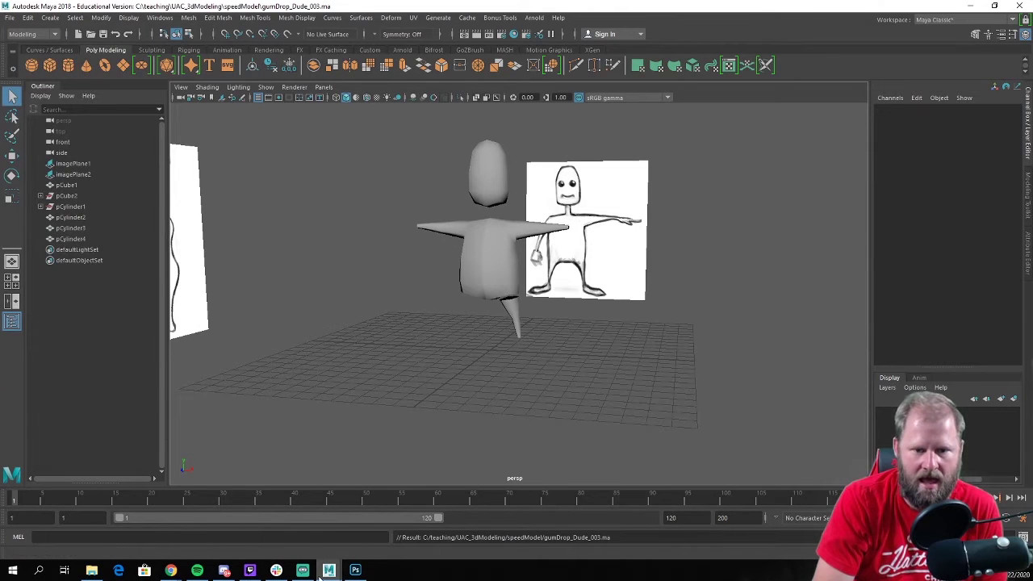
Return to the earlier Maya session holding the modified character, dismiss its warning and save the scene
{"action": "mouse_move", "coordinate": [320, 575]}
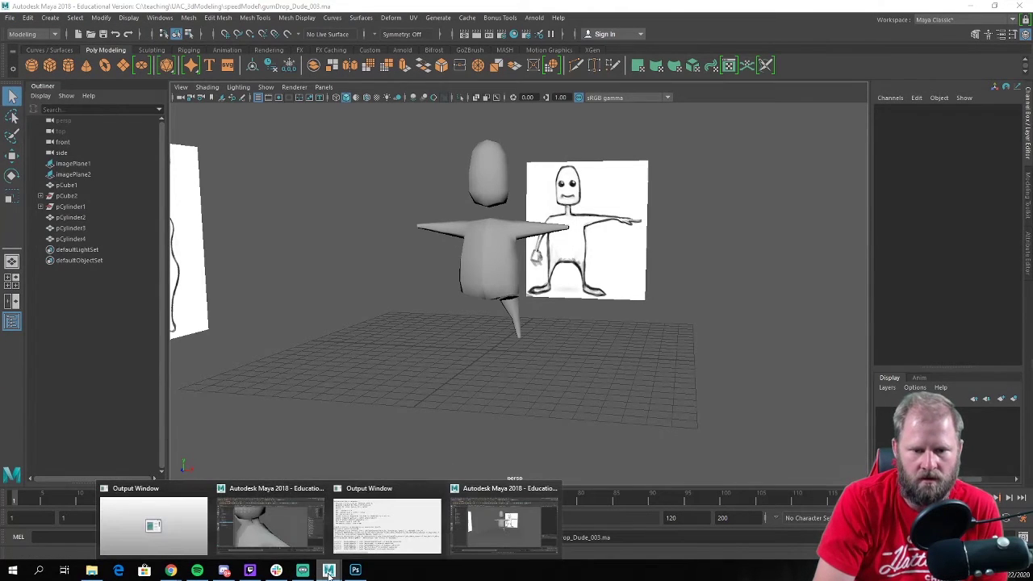
{"action": "mouse_move", "coordinate": [495, 530]}
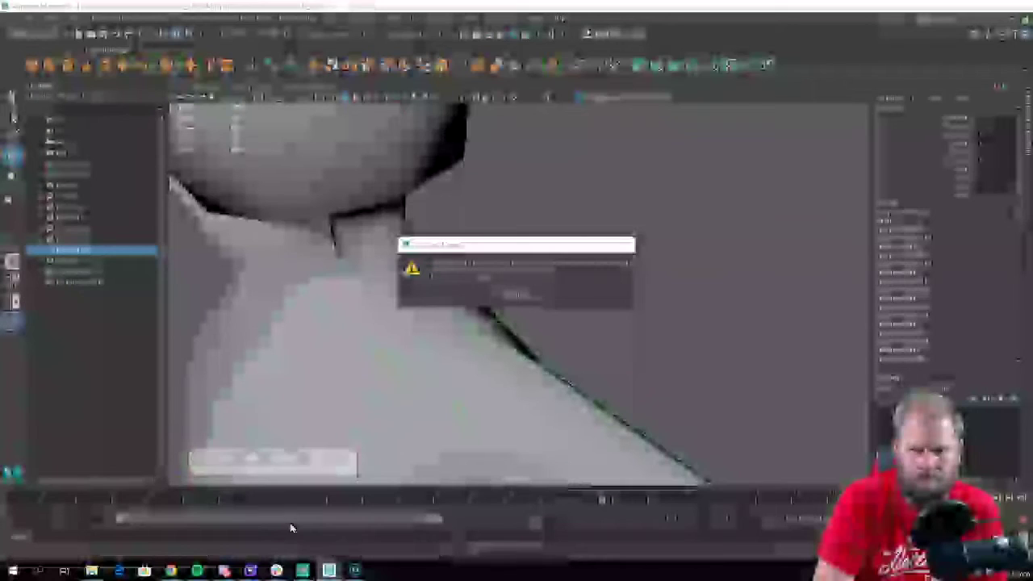
{"action": "left_click", "coordinate": [289, 526]}
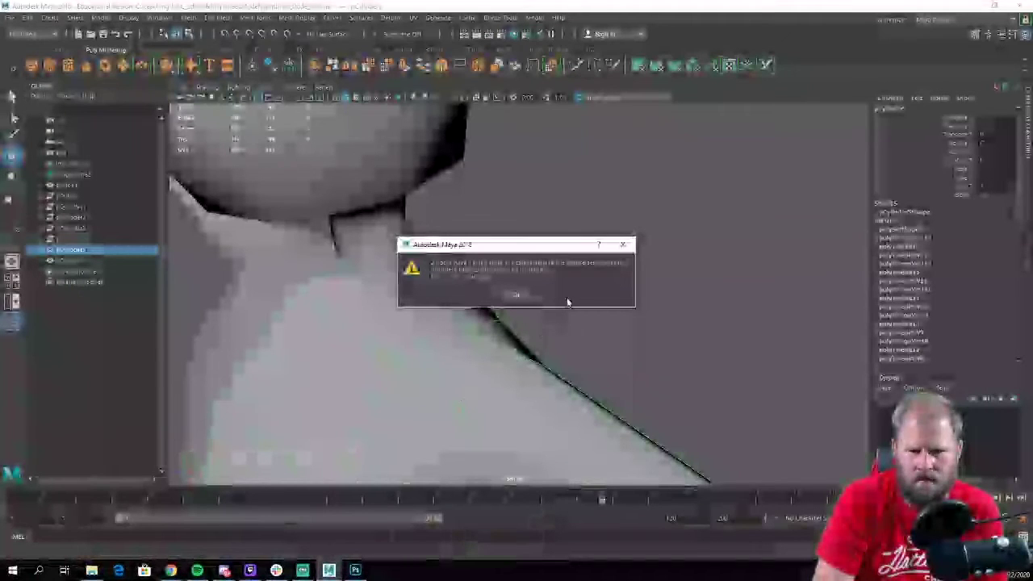
{"action": "left_click", "coordinate": [521, 296]}
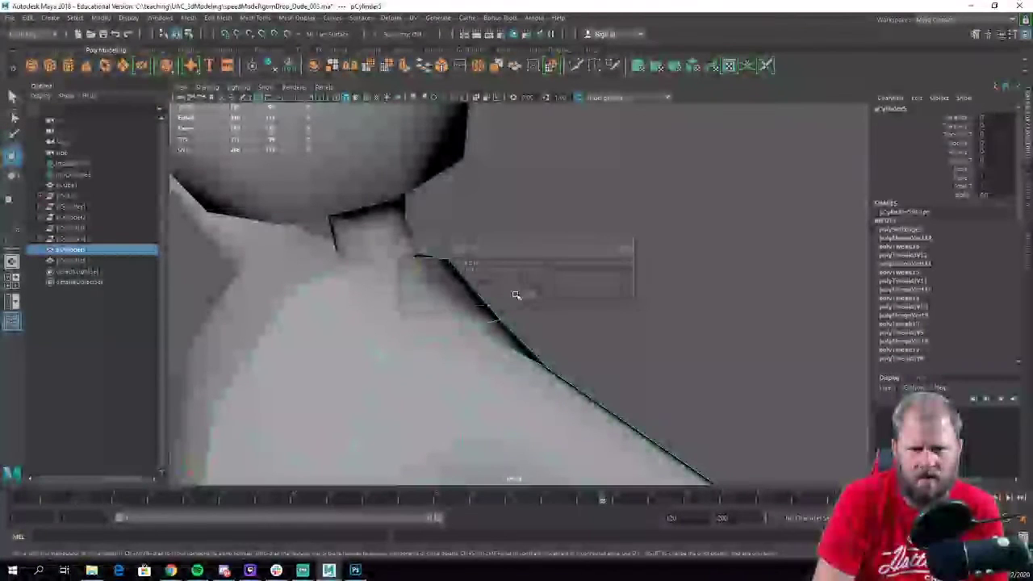
{"action": "left_click", "coordinate": [28, 17]}
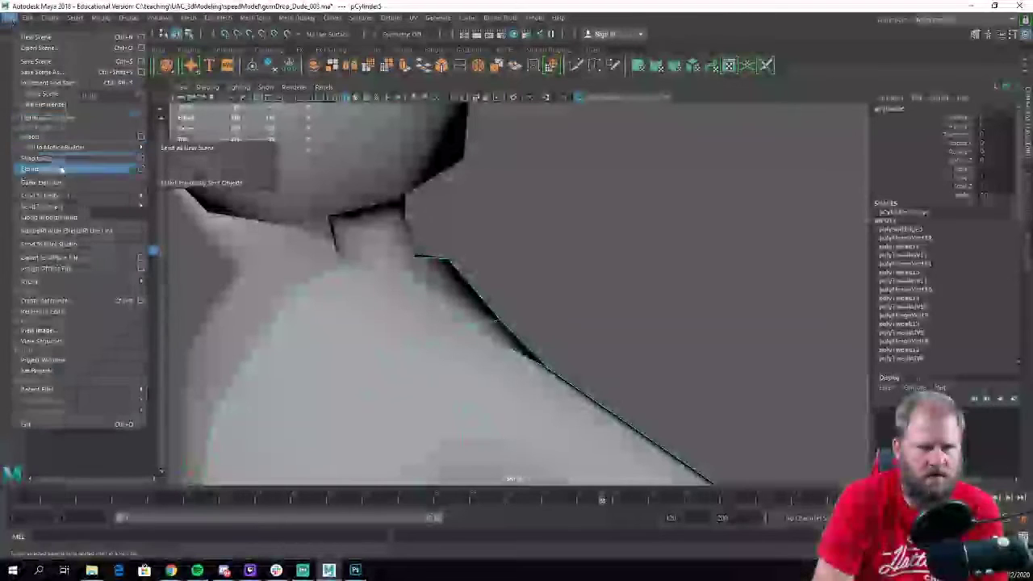
{"action": "left_click", "coordinate": [74, 62]}
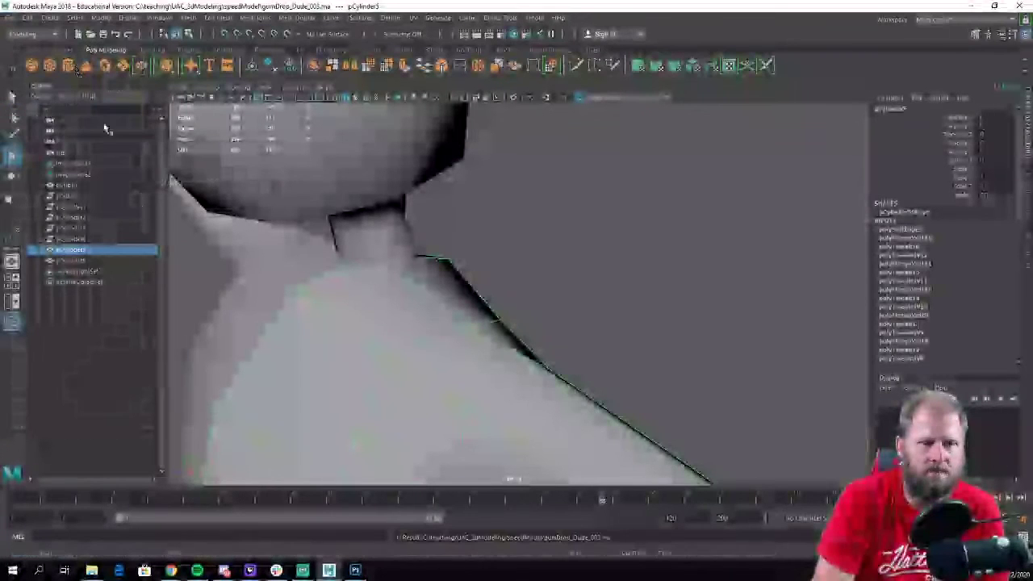
Save the earlier session's scene under the new name gumDrop_Dude_004.ma
{"action": "mouse_move", "coordinate": [329, 570]}
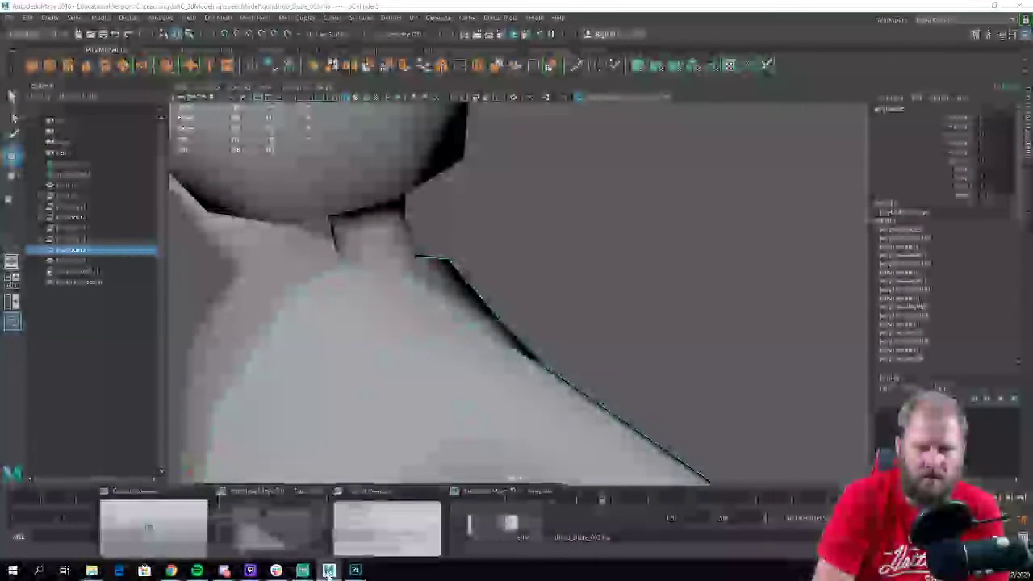
{"action": "left_click", "coordinate": [306, 521]}
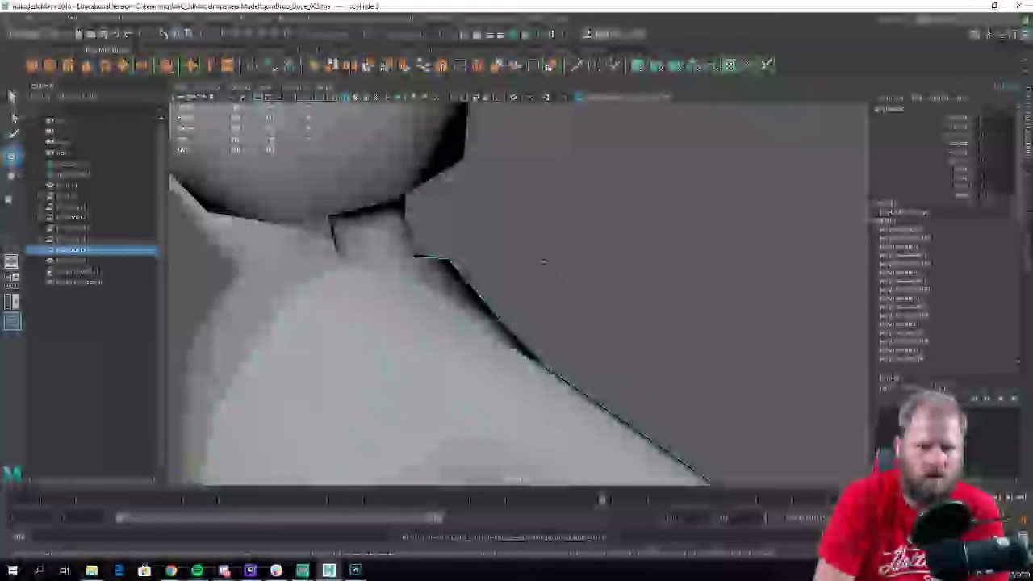
{"action": "left_click_drag", "start_coordinate": [546, 260], "coordinate": [559, 262], "text": "alt"}
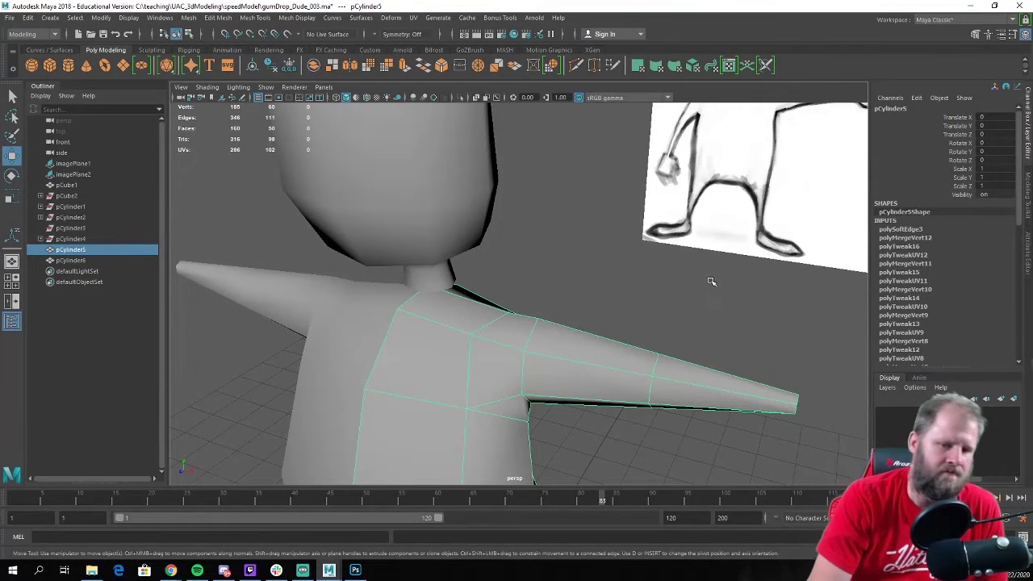
{"action": "left_click_drag", "start_coordinate": [711, 280], "coordinate": [581, 284], "text": "alt"}
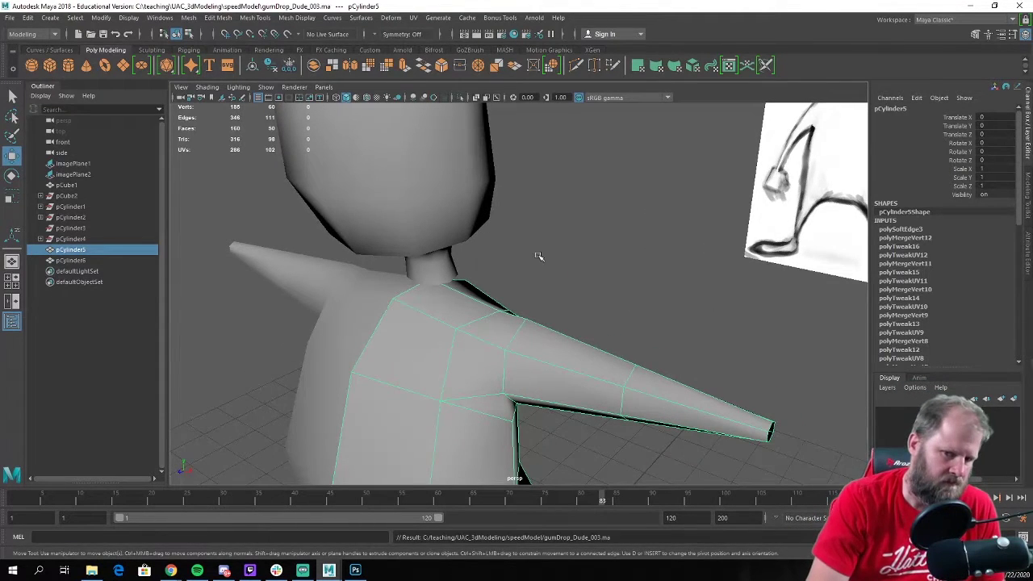
{"action": "left_click_drag", "start_coordinate": [537, 254], "coordinate": [544, 258], "text": "alt"}
{"action": "left_click", "coordinate": [11, 18]}
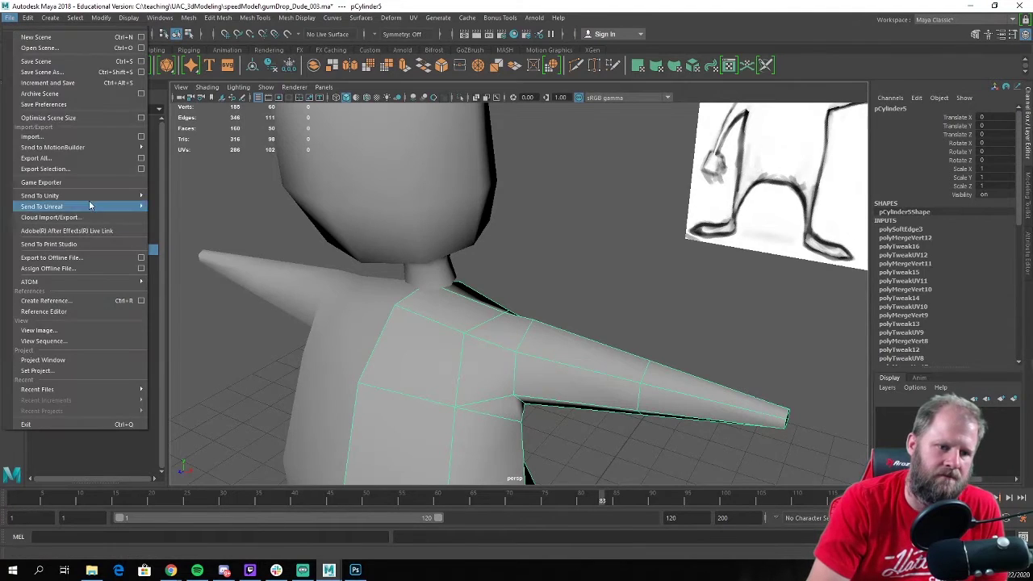
{"action": "left_click", "coordinate": [103, 72]}
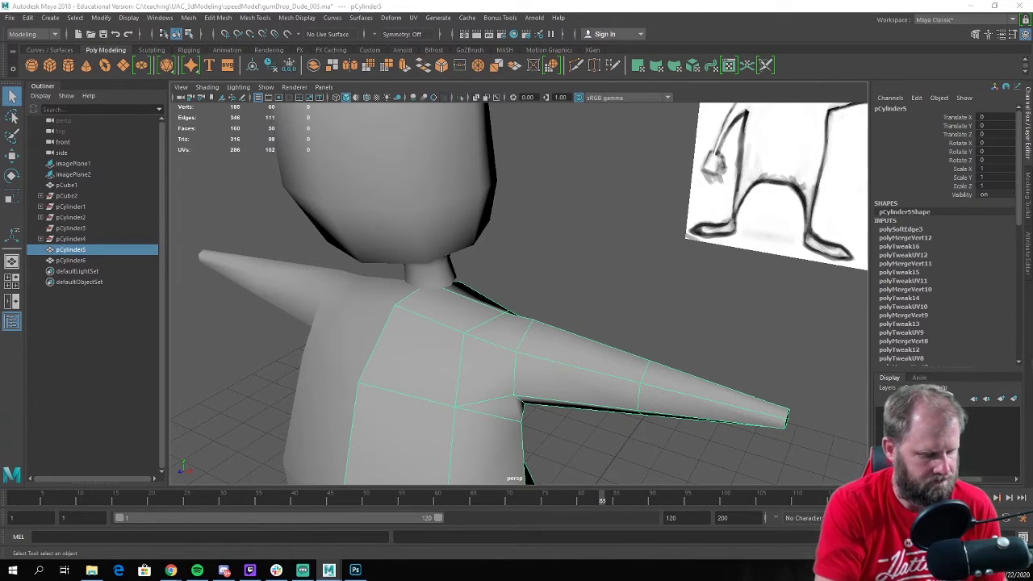
Delete the two faces at the top of the torso half beneath the neck
{"action": "key", "text": "w"}
{"action": "scroll", "coordinate": [511, 229], "scroll_direction": "down", "scroll_amount": 5}
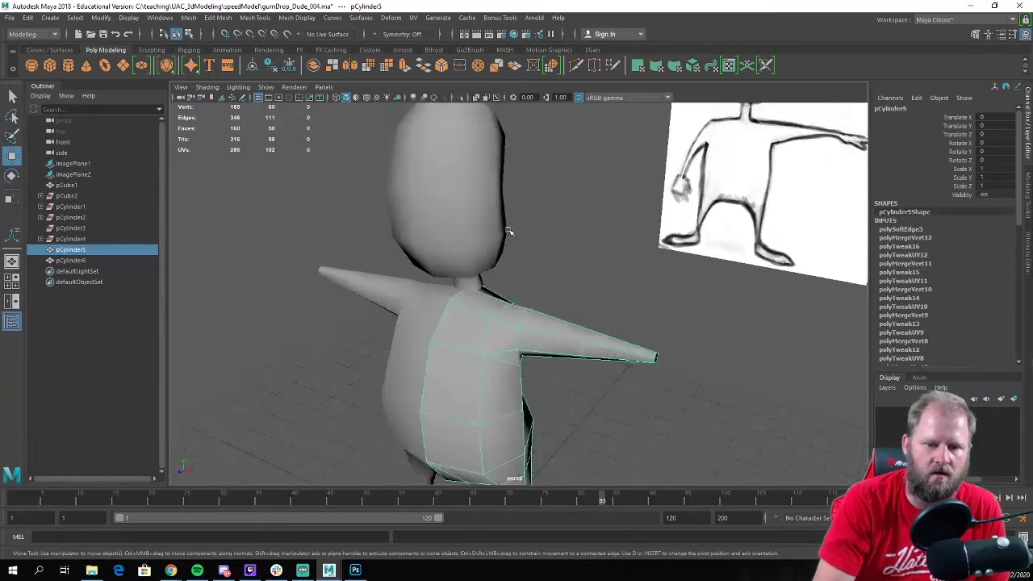
{"action": "left_click_drag", "start_coordinate": [509, 231], "coordinate": [411, 288], "text": "alt"}
{"action": "scroll", "coordinate": [541, 303], "scroll_direction": "up", "scroll_amount": 3}
{"action": "scroll", "coordinate": [438, 285], "scroll_direction": "up", "scroll_amount": 4}
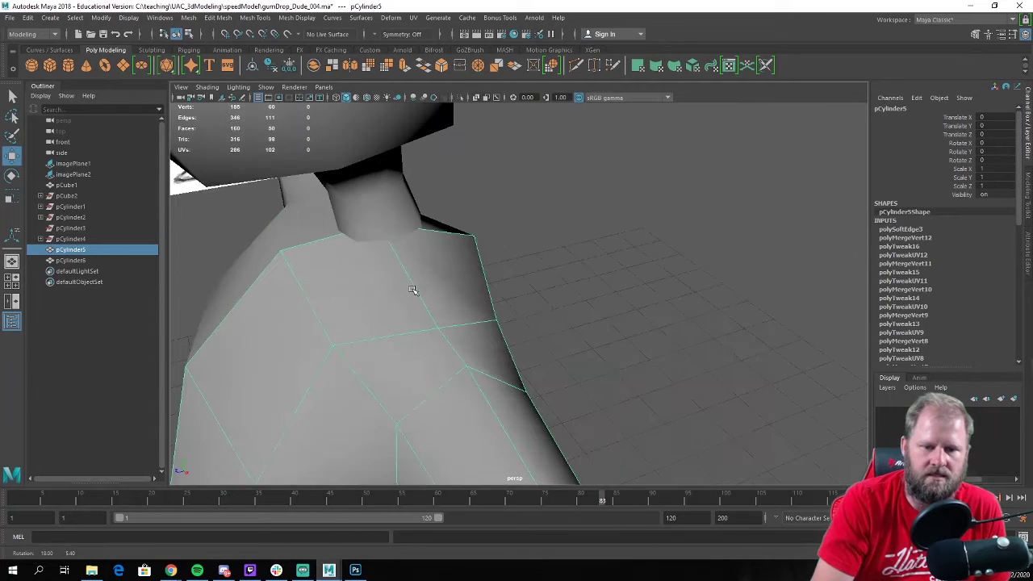
{"action": "right_click_drag", "start_coordinate": [391, 254], "coordinate": [389, 282]}
{"action": "left_click", "coordinate": [390, 280]}
{"action": "left_click", "coordinate": [446, 258], "text": "shift"}
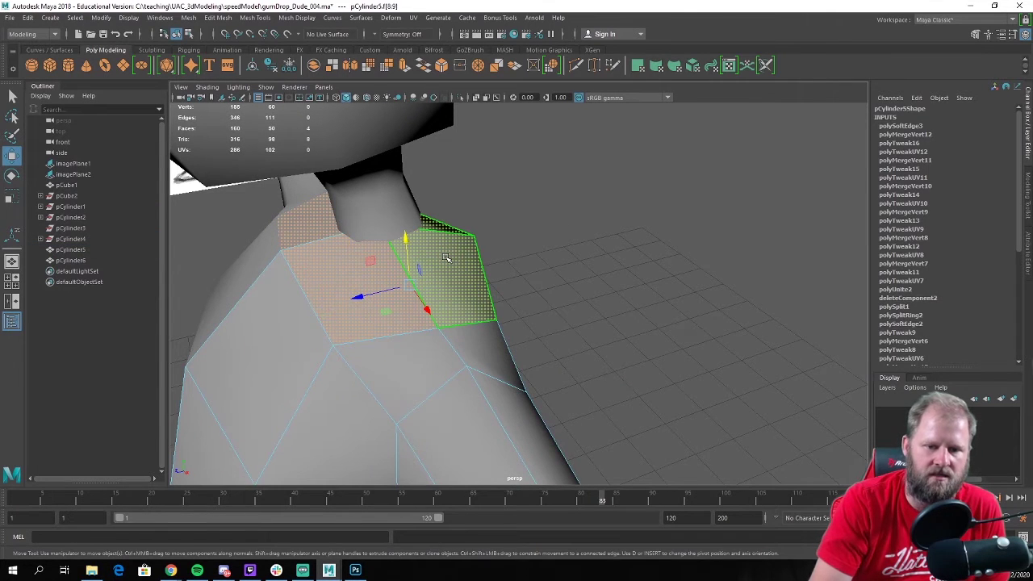
{"action": "key", "text": "Delete"}
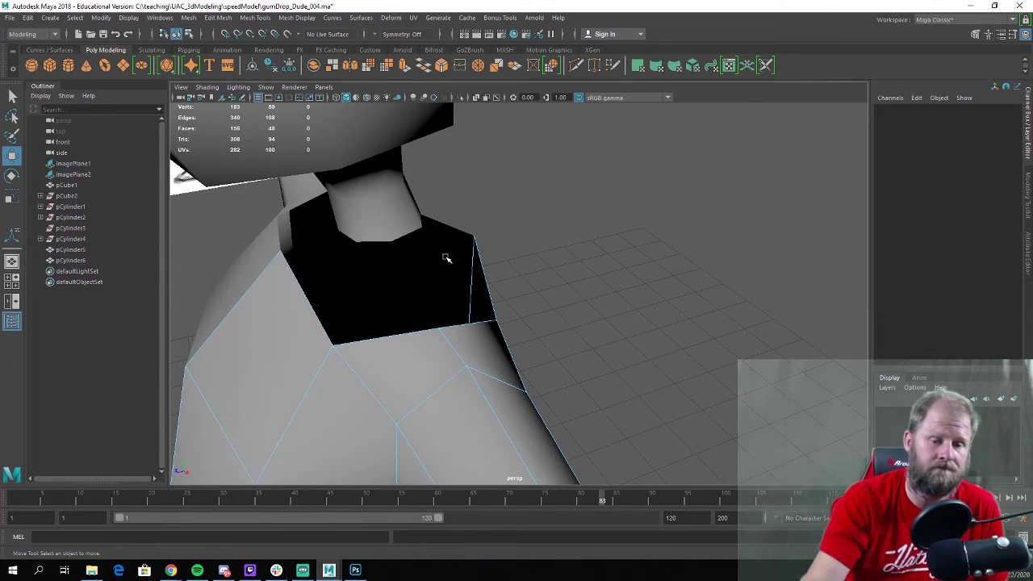
Extrude the border edges of the torso half's neck opening upward to form a short collar
{"action": "left_click_drag", "start_coordinate": [449, 258], "coordinate": [339, 299], "text": "alt"}
{"action": "right_click_drag", "start_coordinate": [288, 274], "coordinate": [290, 235]}
{"action": "left_click", "coordinate": [279, 314]}
{"action": "left_click", "coordinate": [402, 337], "text": "shift"}
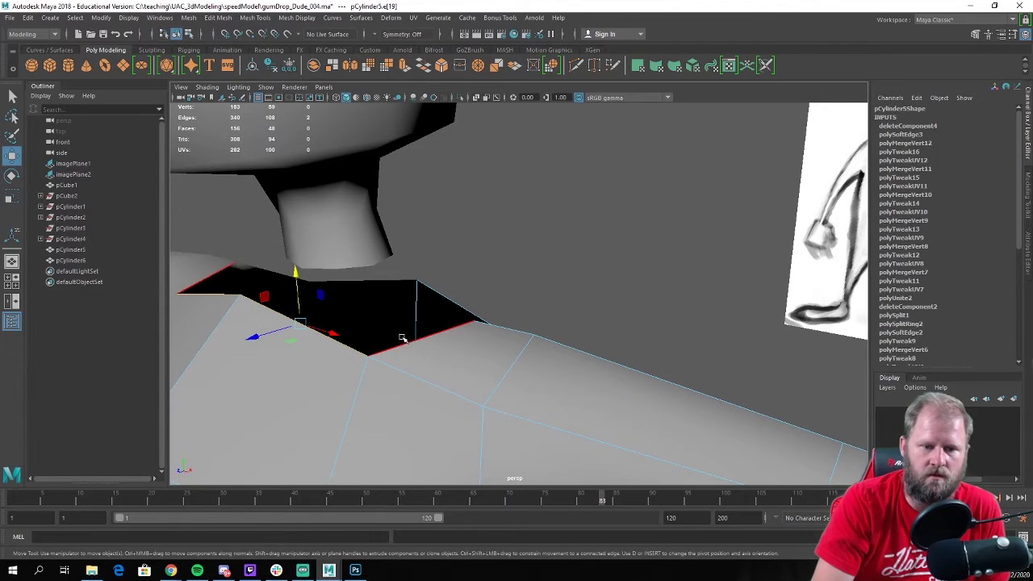
{"action": "left_click", "coordinate": [413, 340], "text": "shift"}
{"action": "left_click_drag", "start_coordinate": [506, 301], "coordinate": [401, 326], "text": "alt"}
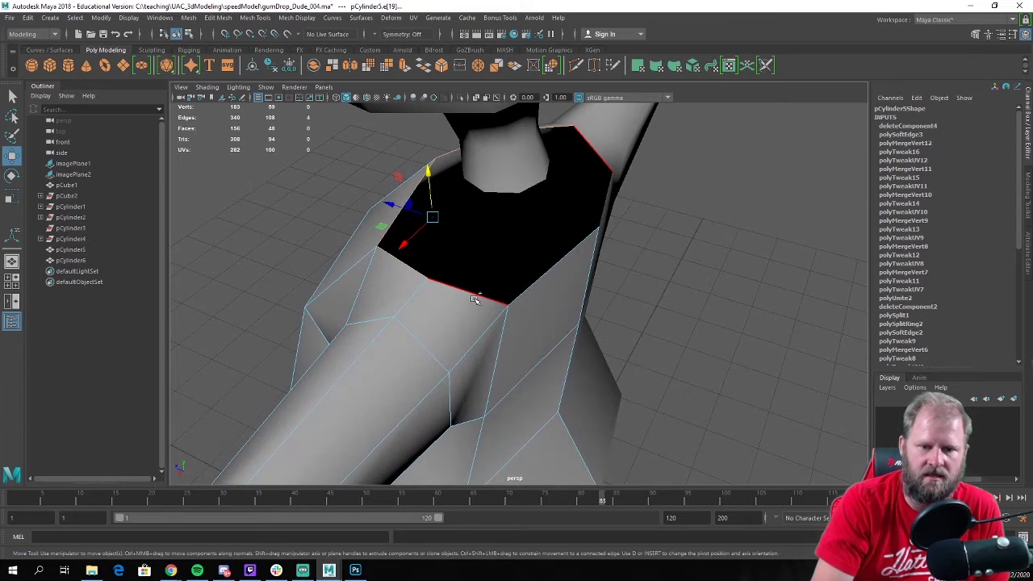
{"action": "left_click", "coordinate": [479, 297], "text": "shift"}
{"action": "left_click", "coordinate": [544, 278], "text": "shift"}
{"action": "right_click_drag", "start_coordinate": [533, 275], "coordinate": [531, 300], "text": "shift"}
{"action": "left_click_drag", "start_coordinate": [434, 233], "coordinate": [426, 405], "text": "alt"}
Return to object mode and delete the mirrored copy of the torso half
{"action": "scroll", "coordinate": [532, 205], "scroll_direction": "down", "scroll_amount": 6}
{"action": "double_click", "coordinate": [411, 351]}
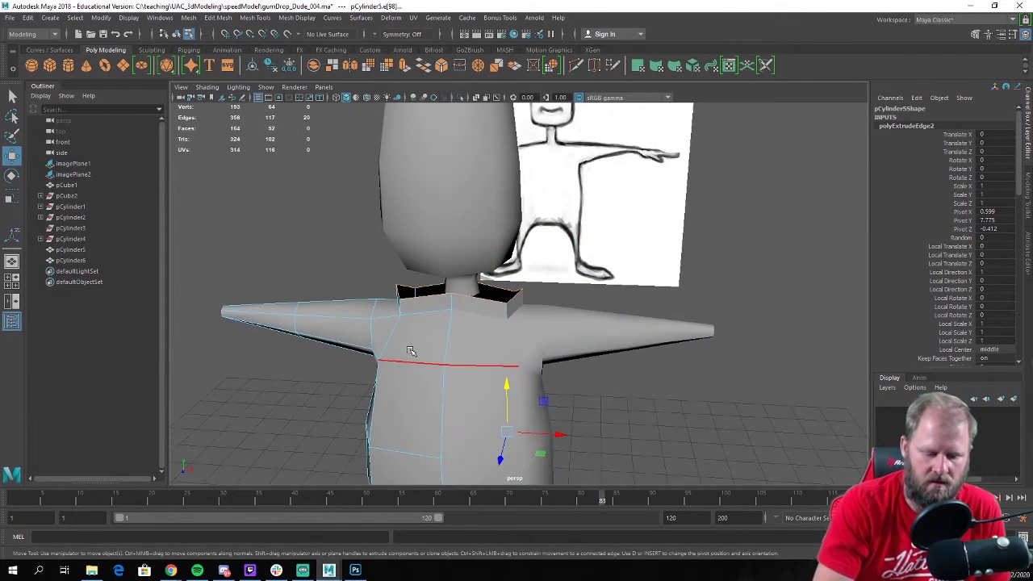
{"action": "right_click_drag", "start_coordinate": [480, 270], "coordinate": [528, 240]}
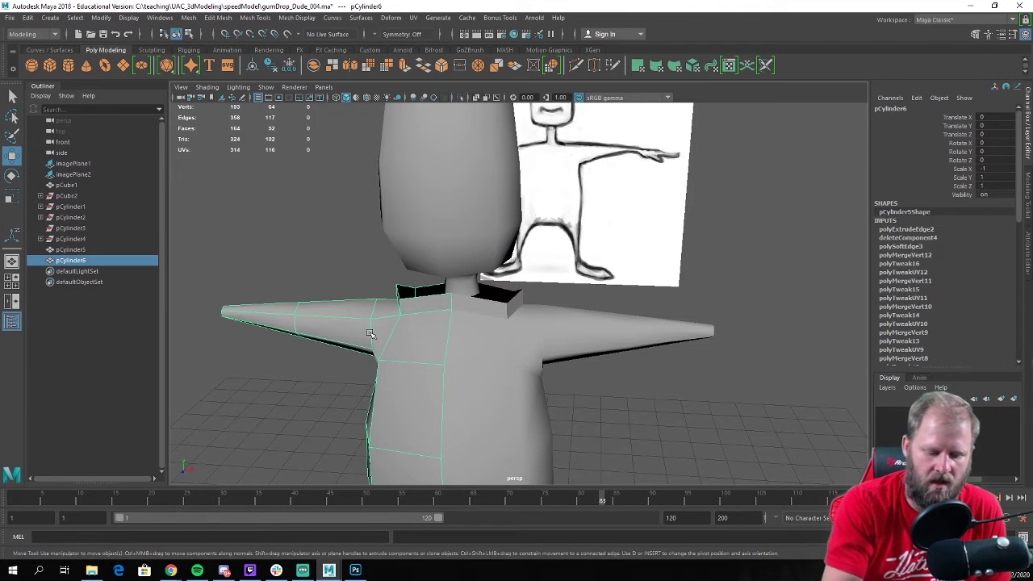
{"action": "key", "text": "Delete"}
Delete the head mesh faces on the side opposite the remaining torso half
{"action": "left_click", "coordinate": [447, 216]}
{"action": "scroll", "coordinate": [447, 216], "scroll_direction": "down", "scroll_amount": 4}
{"action": "left_click_drag", "start_coordinate": [447, 217], "coordinate": [489, 185], "text": "alt"}
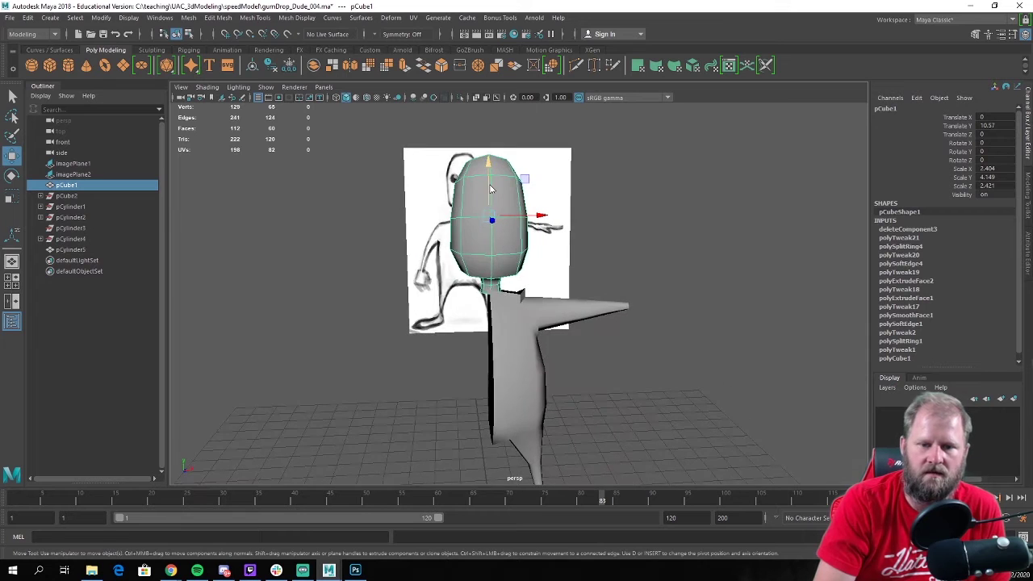
{"action": "right_click_drag", "start_coordinate": [489, 185], "coordinate": [489, 213]}
{"action": "left_click_drag", "start_coordinate": [489, 212], "coordinate": [465, 180], "text": "alt"}
{"action": "left_click_drag", "start_coordinate": [421, 107], "coordinate": [485, 368]}
{"action": "left_click_drag", "start_coordinate": [504, 324], "coordinate": [435, 371], "text": "alt"}
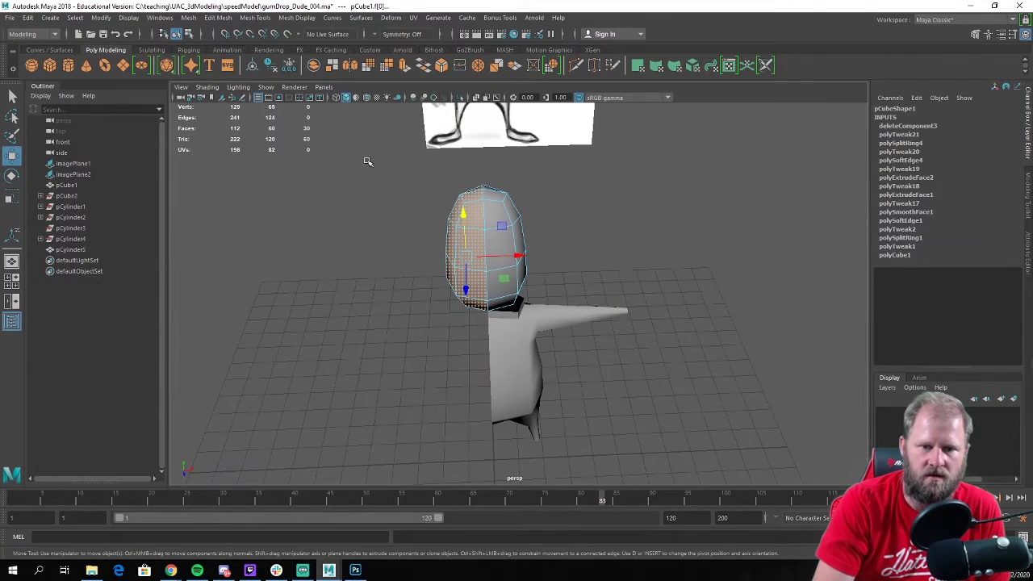
{"action": "left_click_drag", "start_coordinate": [373, 149], "coordinate": [429, 306]}
{"action": "key", "text": "Delete"}
Delete the leftover neck faces on the removed side of the head
{"action": "right_click_drag", "start_coordinate": [429, 307], "coordinate": [529, 339], "text": "alt"}
{"action": "left_click_drag", "start_coordinate": [529, 339], "coordinate": [521, 318], "text": "alt"}
{"action": "left_click_drag", "start_coordinate": [426, 287], "coordinate": [435, 292]}
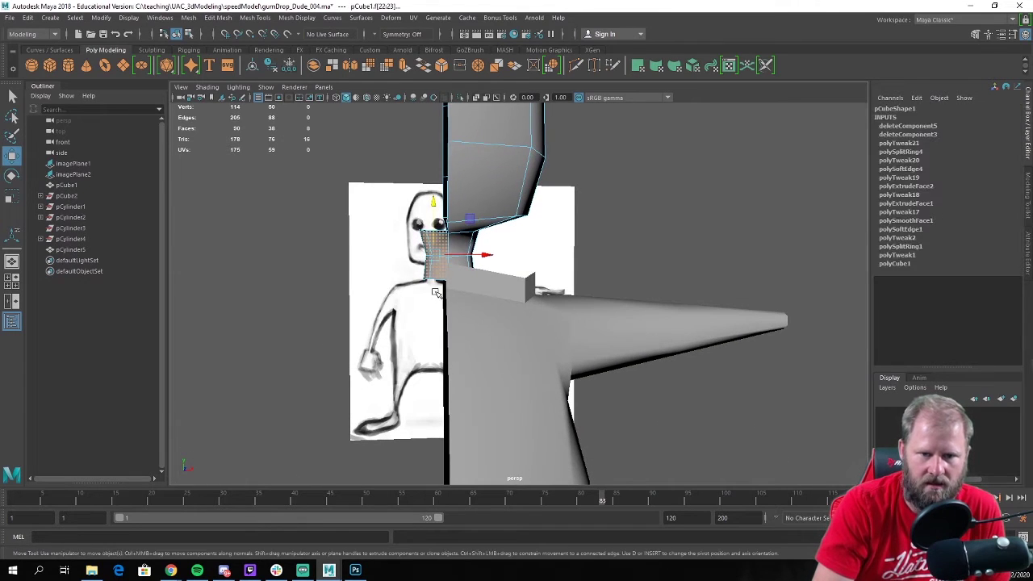
{"action": "key", "text": "Delete"}
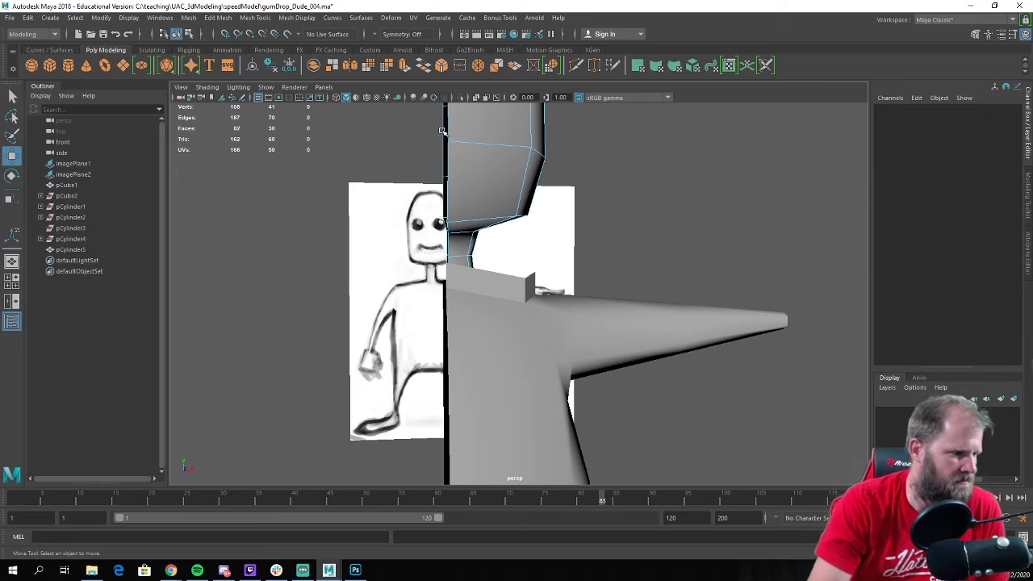
Select the torso half together with the halved head and neck mesh in object mode
{"action": "left_click_drag", "start_coordinate": [451, 131], "coordinate": [300, 157], "text": "alt"}
{"action": "scroll", "coordinate": [300, 157], "scroll_direction": "down", "scroll_amount": 3}
{"action": "left_click", "coordinate": [473, 340]}
{"action": "left_click", "coordinate": [500, 194], "text": "shift"}
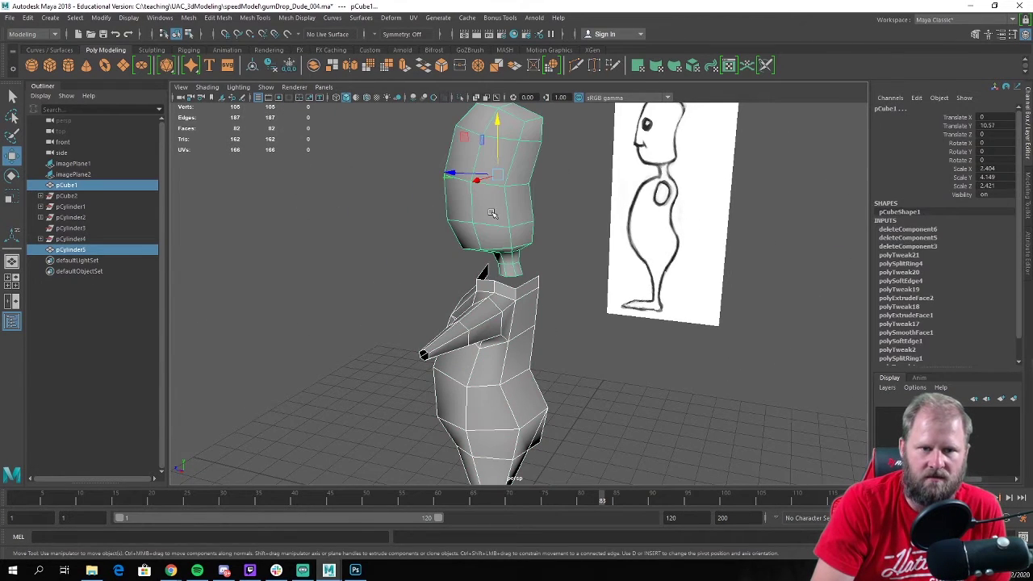
Combine the selected head-and-neck mesh and torso mesh into a single polygon object
{"action": "left_click", "coordinate": [188, 17]}
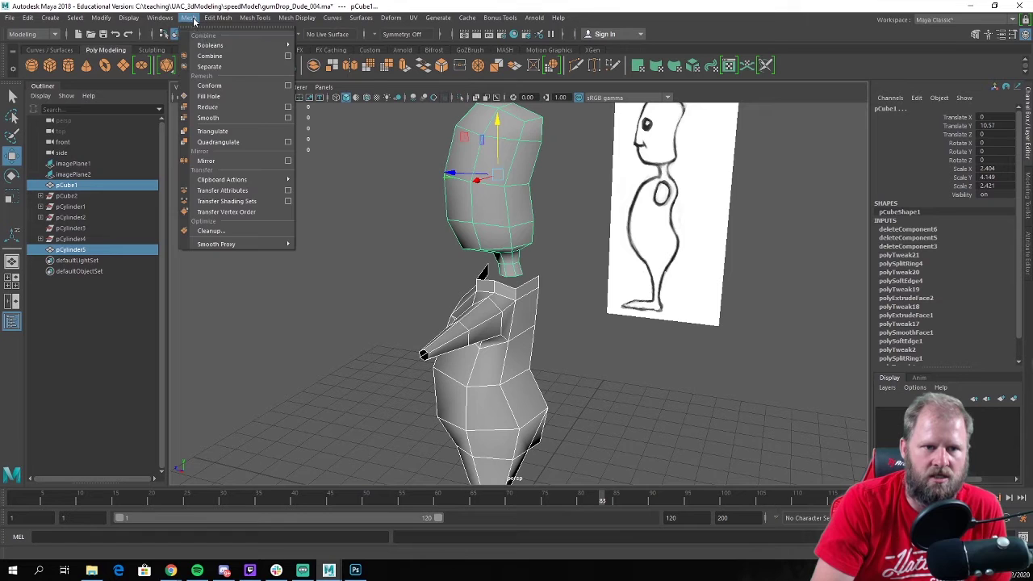
{"action": "left_click", "coordinate": [210, 55]}
{"action": "left_click", "coordinate": [631, 436]}
{"action": "scroll", "coordinate": [417, 265], "scroll_direction": "up", "scroll_amount": 3}
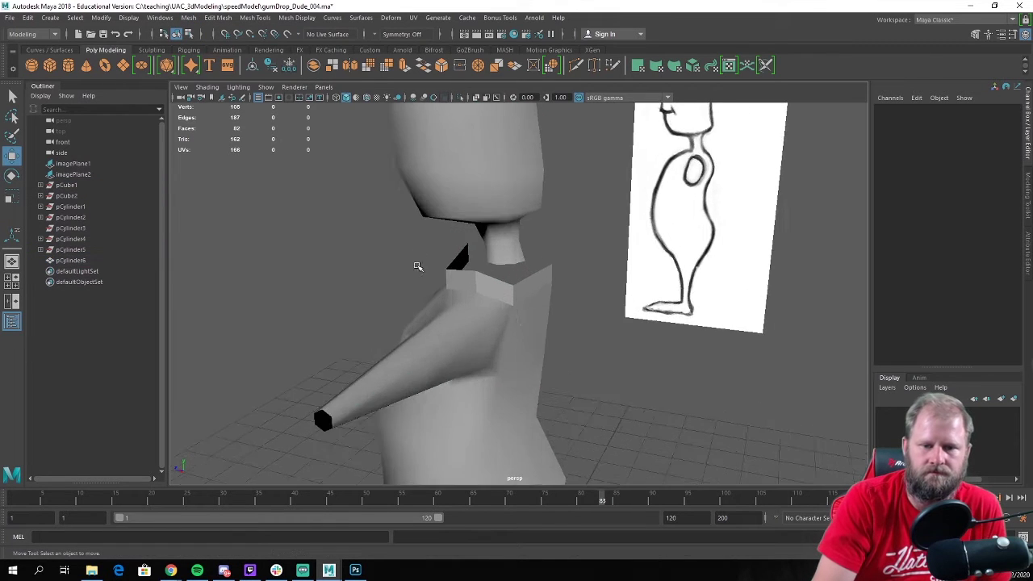
Start closing the gap between neck and torso by target-welding the shoulder opening's outer rim vertices to the neck's lower edge
{"action": "left_click_drag", "start_coordinate": [417, 266], "coordinate": [419, 292], "text": "alt"}
{"action": "left_click", "coordinate": [457, 300]}
{"action": "right_click_drag", "start_coordinate": [420, 292], "coordinate": [580, 360], "text": "alt"}
{"action": "left_click_drag", "start_coordinate": [580, 360], "coordinate": [473, 302], "text": "alt"}
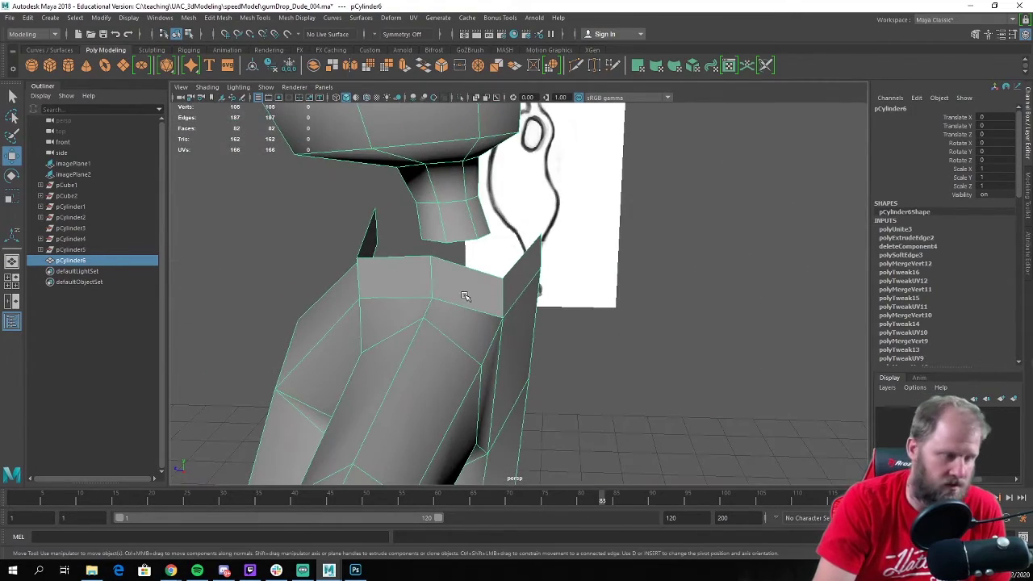
{"action": "right_click_drag", "start_coordinate": [473, 304], "coordinate": [505, 243]}
{"action": "right_click_drag", "start_coordinate": [428, 283], "coordinate": [426, 251], "text": "shift"}
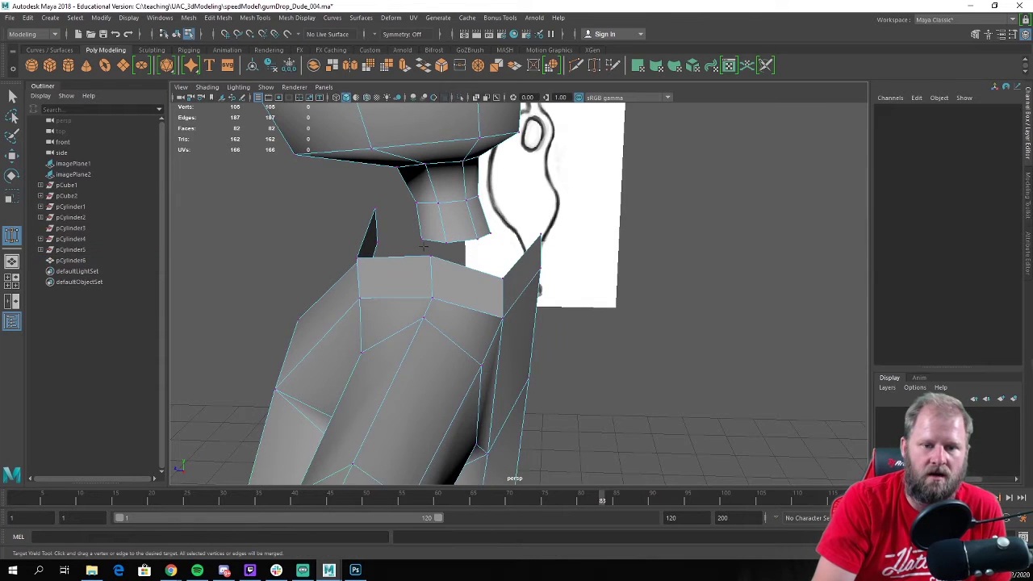
{"action": "left_click_drag", "start_coordinate": [438, 245], "coordinate": [422, 265], "text": "alt"}
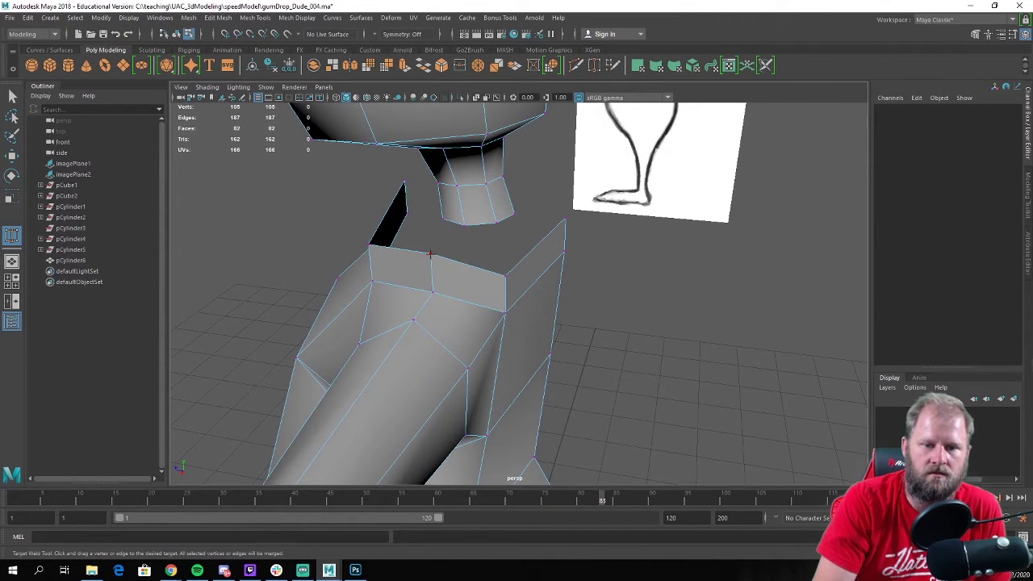
{"action": "left_click_drag", "start_coordinate": [464, 229], "coordinate": [474, 242]}
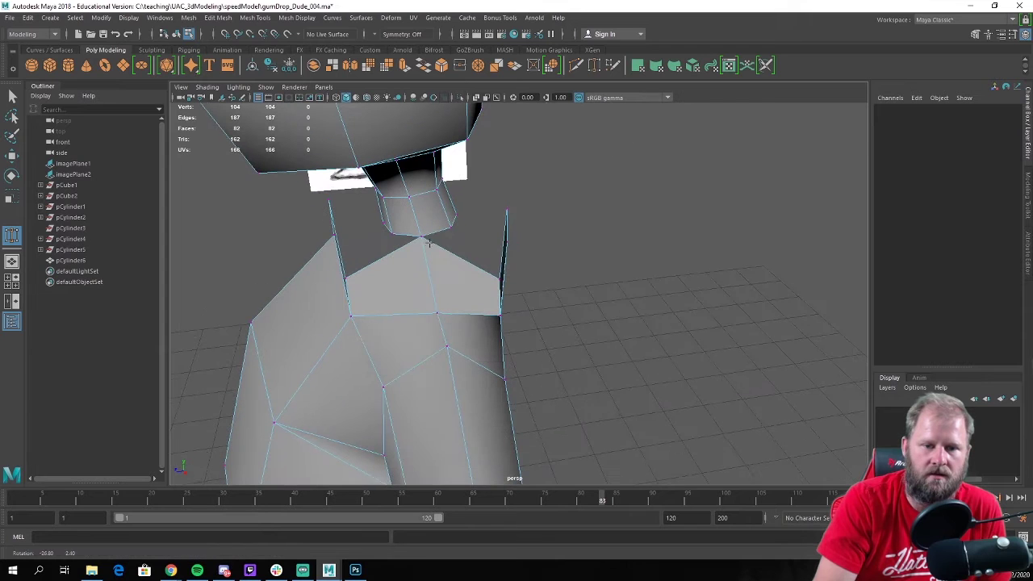
{"action": "left_click_drag", "start_coordinate": [391, 235], "coordinate": [390, 236]}
Target-weld the remaining open vertices around the torso's collar to the matching vertices of the neck's lower edge
{"action": "left_click_drag", "start_coordinate": [390, 235], "coordinate": [460, 281], "text": "alt"}
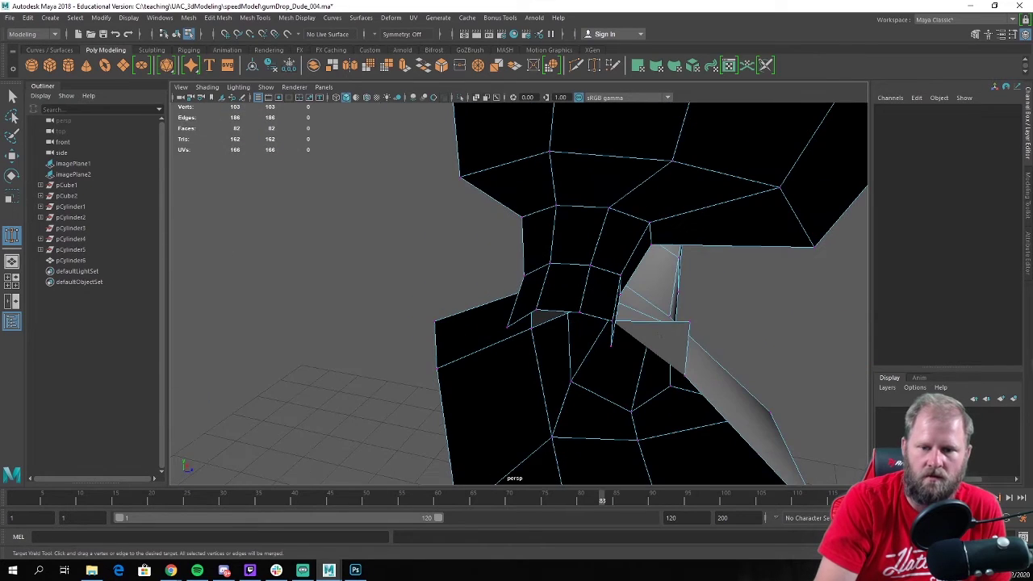
{"action": "left_click_drag", "start_coordinate": [611, 346], "coordinate": [611, 346]}
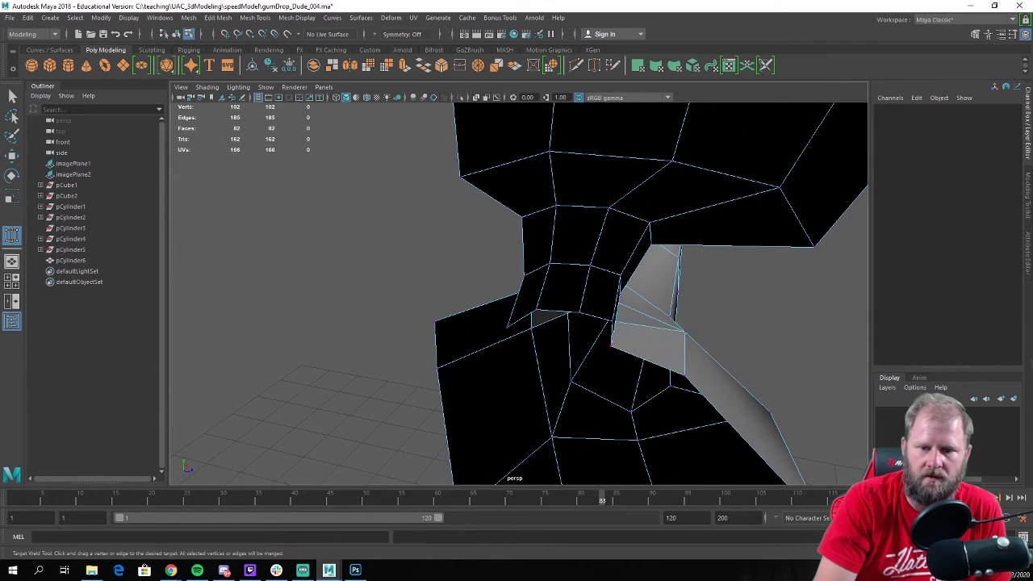
{"action": "left_click_drag", "start_coordinate": [502, 336], "coordinate": [655, 321], "text": "alt"}
{"action": "left_click_drag", "start_coordinate": [545, 316], "coordinate": [665, 365], "text": "alt"}
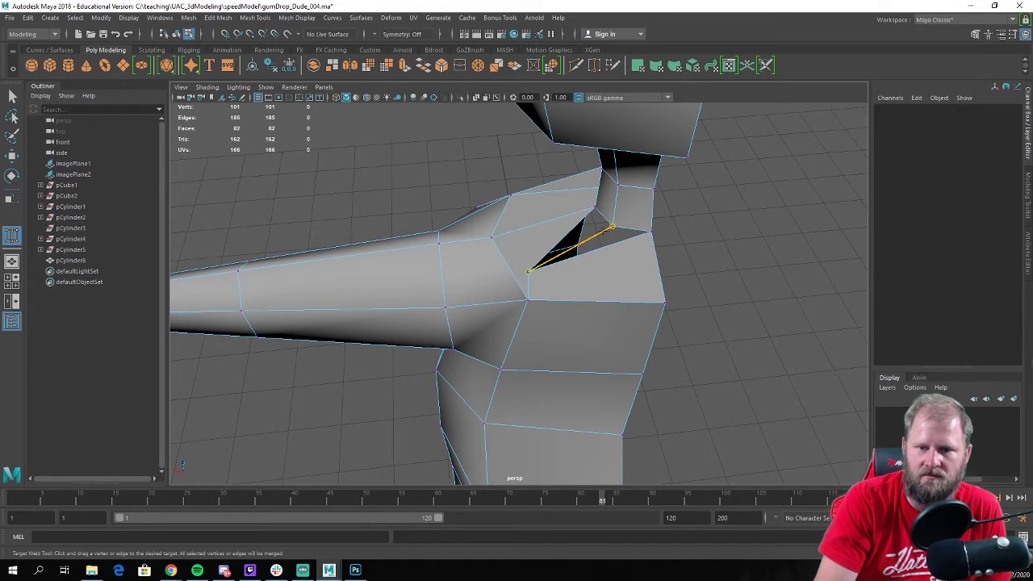
{"action": "left_click_drag", "start_coordinate": [611, 228], "coordinate": [484, 274]}
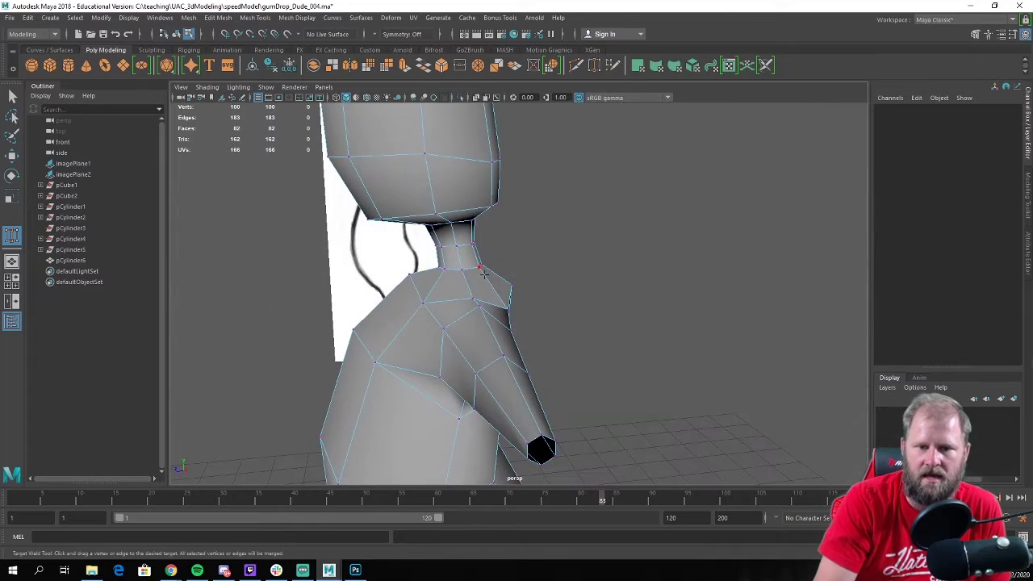
Soften all edges of the combined half-body mesh and save the scene
{"action": "right_click_drag", "start_coordinate": [484, 274], "coordinate": [523, 243]}
{"action": "left_click_drag", "start_coordinate": [525, 247], "coordinate": [369, 353], "text": "alt"}
{"action": "scroll", "coordinate": [477, 286], "scroll_direction": "up", "scroll_amount": 5}
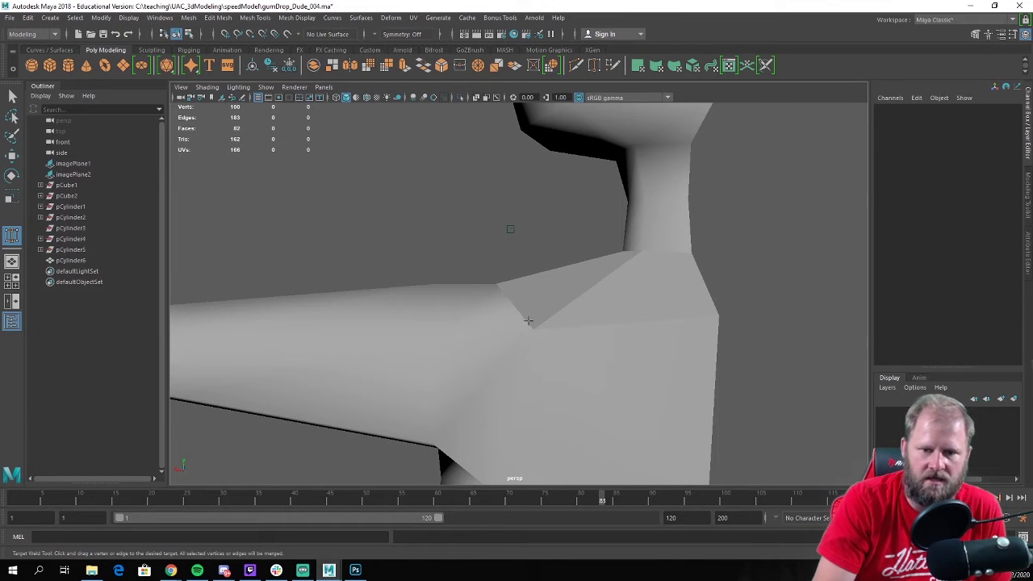
{"action": "scroll", "coordinate": [528, 321], "scroll_direction": "up", "scroll_amount": 2}
{"action": "key", "text": "w"}
{"action": "left_click", "coordinate": [576, 299]}
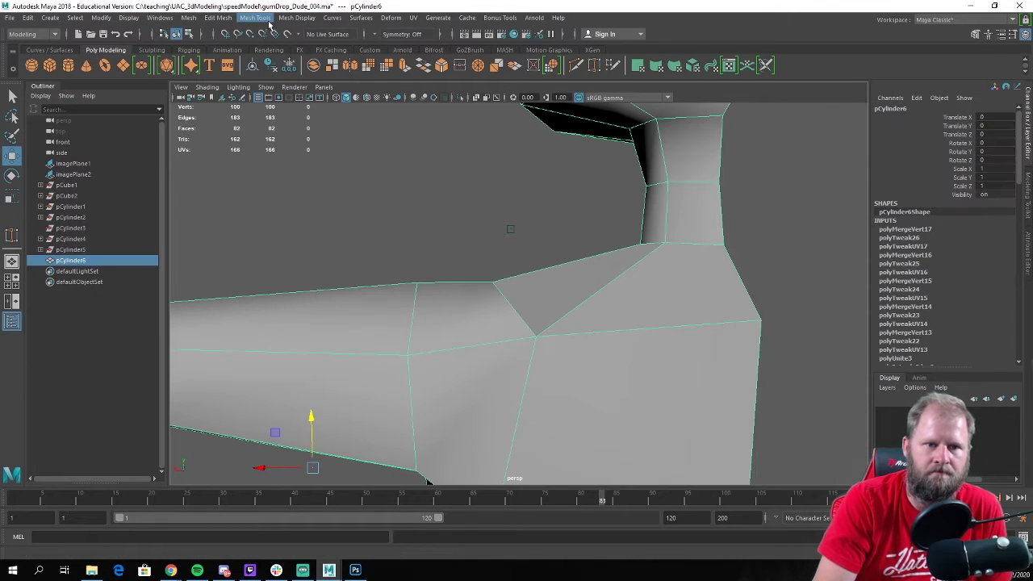
{"action": "left_click", "coordinate": [292, 19]}
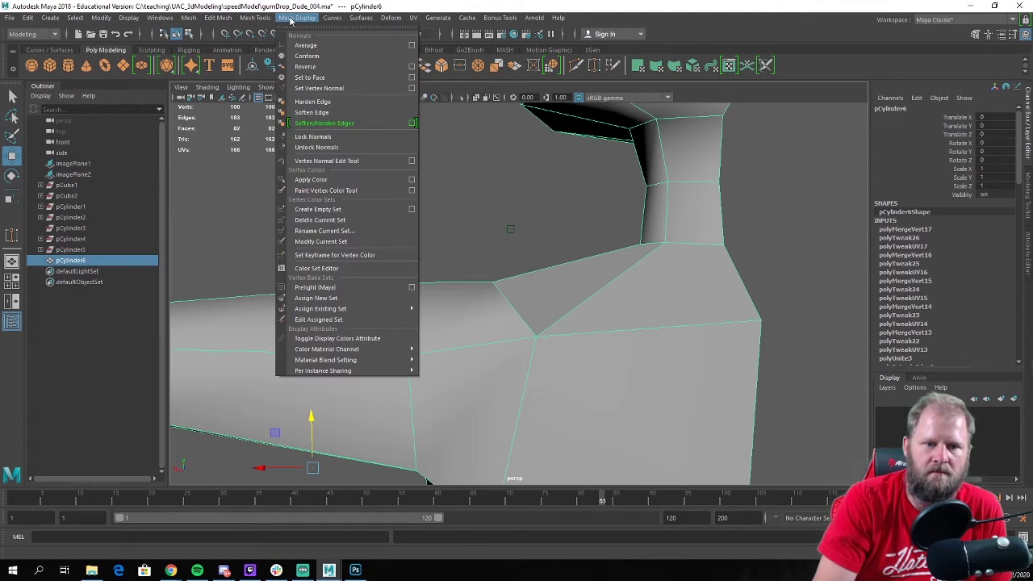
{"action": "left_click", "coordinate": [353, 110]}
{"action": "left_click", "coordinate": [568, 228]}
{"action": "scroll", "coordinate": [508, 210], "scroll_direction": "down", "scroll_amount": 8}
{"action": "left_click_drag", "start_coordinate": [363, 301], "coordinate": [513, 302], "text": "alt"}
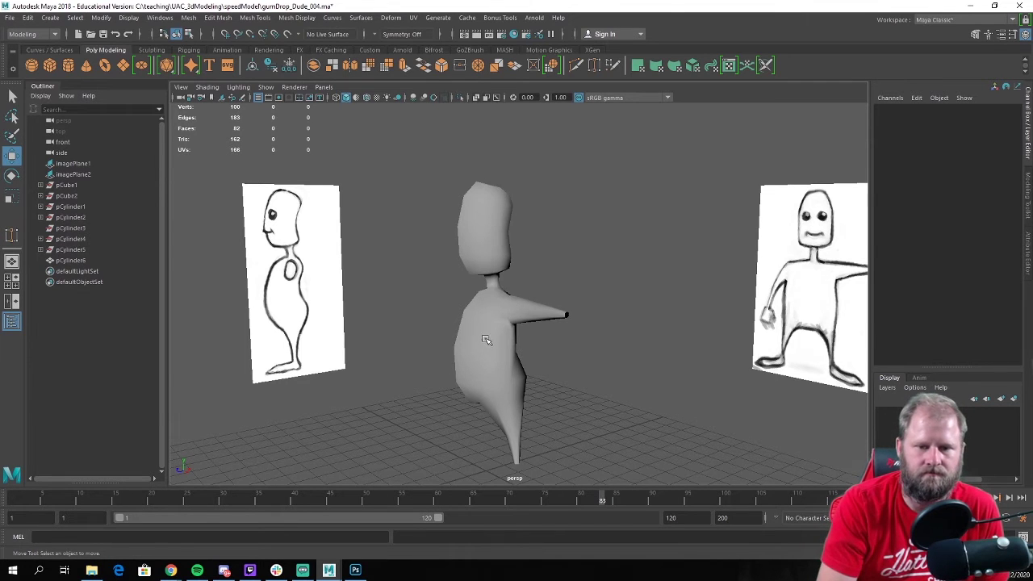
{"action": "left_click_drag", "start_coordinate": [486, 339], "coordinate": [516, 392], "text": "alt"}
{"action": "key", "text": "ctrl+s"}
Snap the pivot of the half-body mesh to the grid origin on the character's center line
{"action": "left_click", "coordinate": [485, 275]}
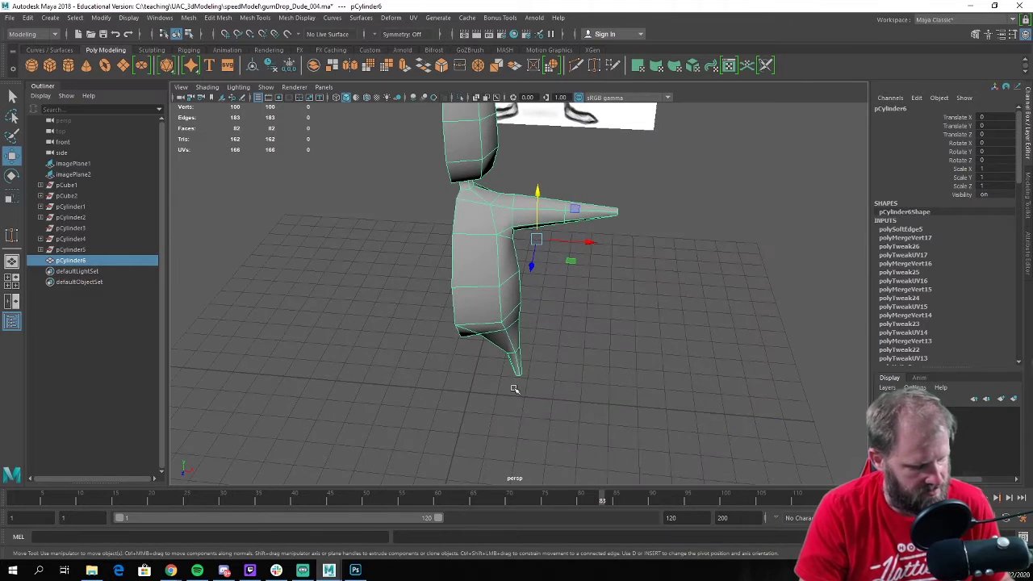
{"action": "key", "text": "d"}
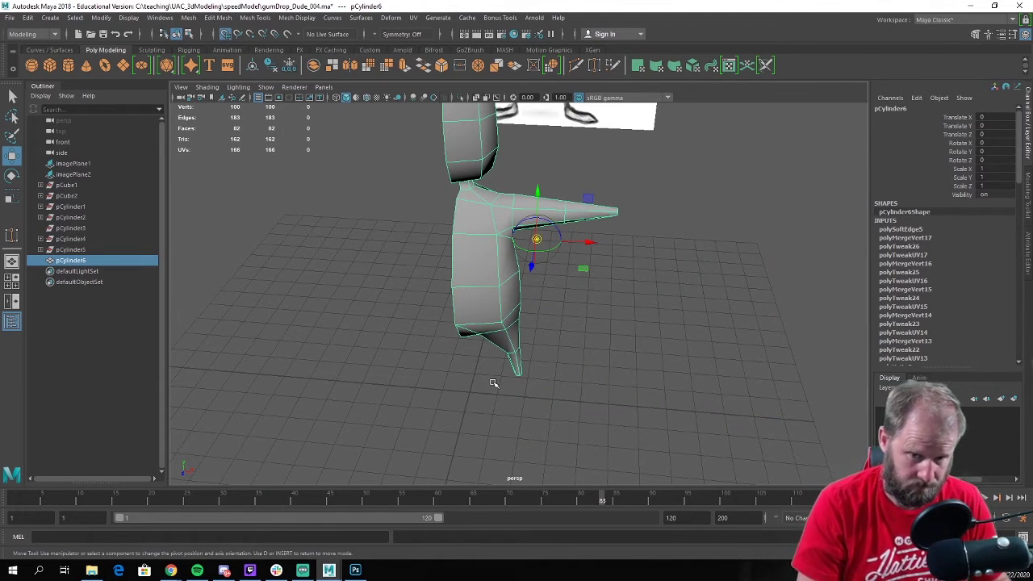
{"action": "middle_click_drag", "start_coordinate": [491, 382], "coordinate": [445, 393]}
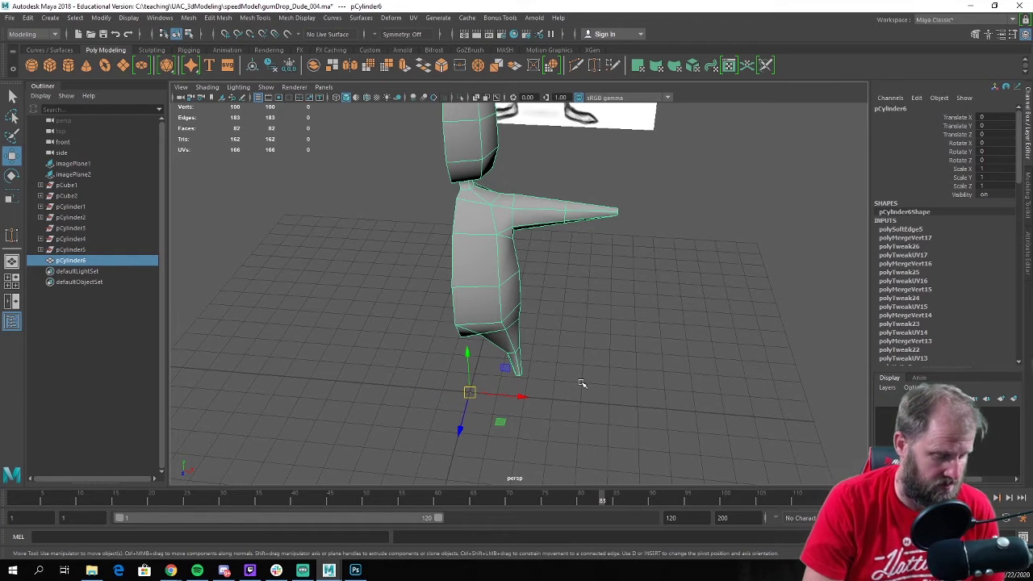
{"action": "left_click_drag", "start_coordinate": [564, 380], "coordinate": [490, 279], "text": "alt"}
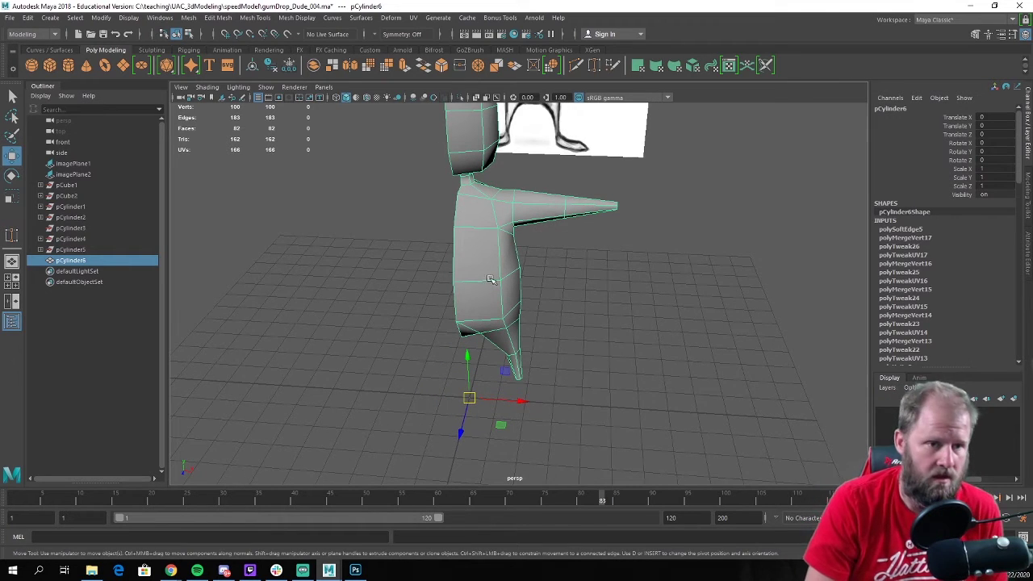
Create a mirrored instance of the half-body with Duplicate Special, using Instance geometry, Scale X -1 and one copy
{"action": "left_click", "coordinate": [29, 19]}
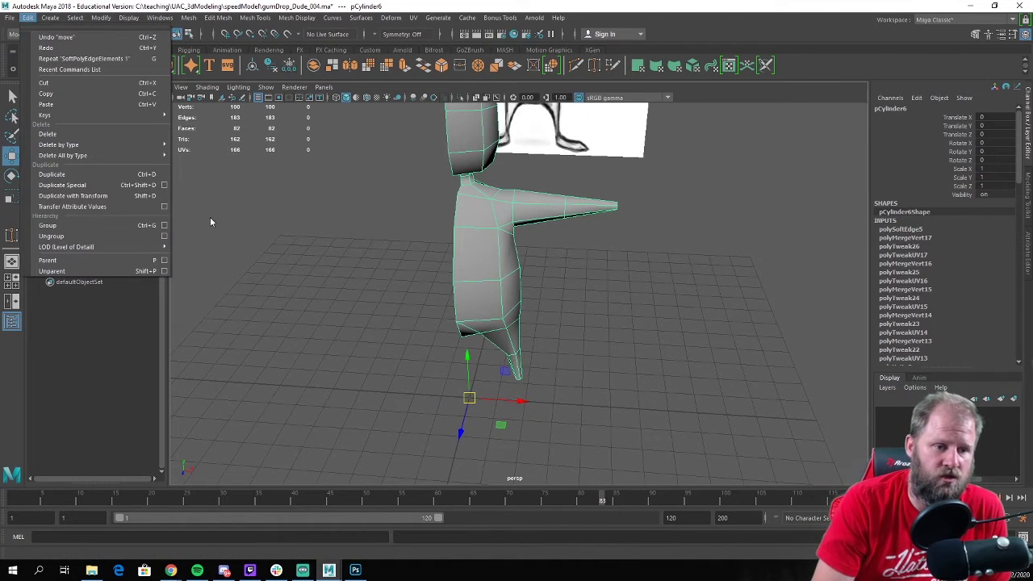
{"action": "left_click", "coordinate": [164, 187]}
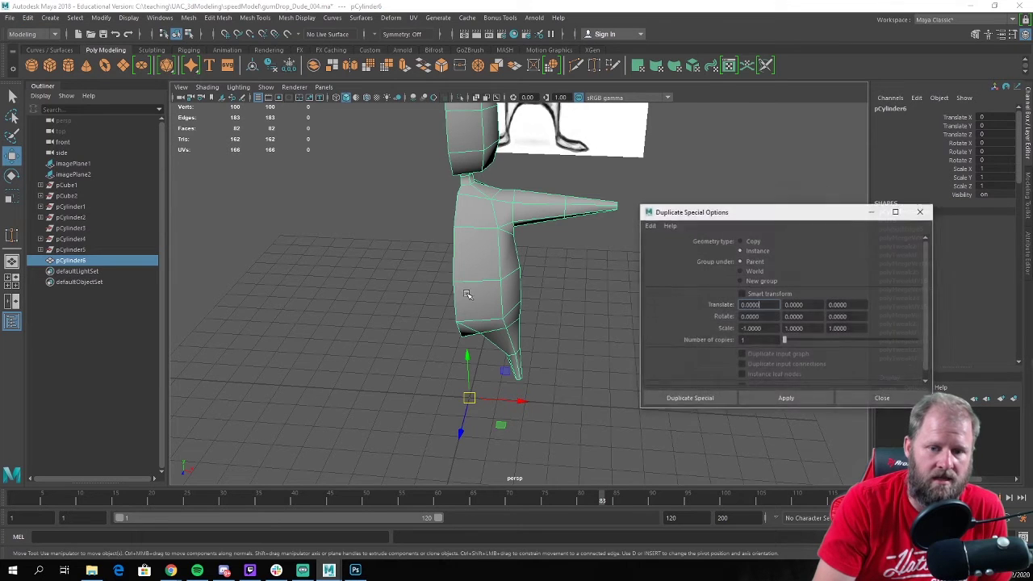
{"action": "left_click", "coordinate": [810, 402]}
{"action": "left_click", "coordinate": [615, 374]}
{"action": "left_click_drag", "start_coordinate": [615, 373], "coordinate": [577, 293], "text": "alt"}
{"action": "left_click", "coordinate": [883, 398]}
{"action": "scroll", "coordinate": [457, 303], "scroll_direction": "up", "scroll_amount": 5}
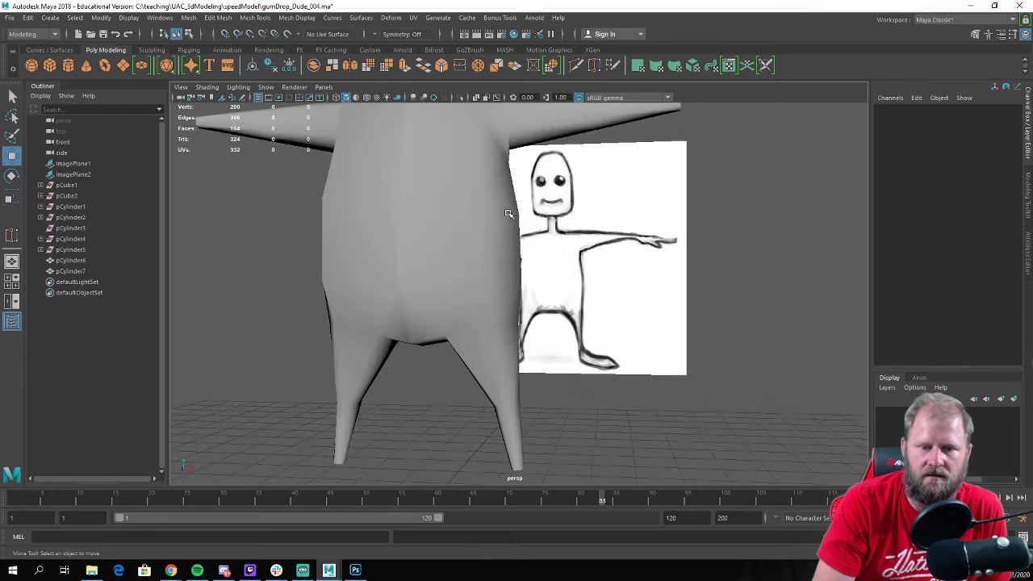
Snap the upper and middle center vertices on the front of the neck along X to the character's center line
{"action": "scroll", "coordinate": [456, 303], "scroll_direction": "up", "scroll_amount": 3}
{"action": "left_click_drag", "start_coordinate": [445, 282], "coordinate": [238, 252], "text": "alt"}
{"action": "left_click", "coordinate": [565, 166]}
{"action": "left_click_drag", "start_coordinate": [565, 166], "coordinate": [588, 245], "text": "alt"}
{"action": "right_click_drag", "start_coordinate": [588, 245], "coordinate": [537, 223]}
{"action": "left_click_drag", "start_coordinate": [536, 223], "coordinate": [603, 240], "text": "alt"}
{"action": "left_click", "coordinate": [601, 238]}
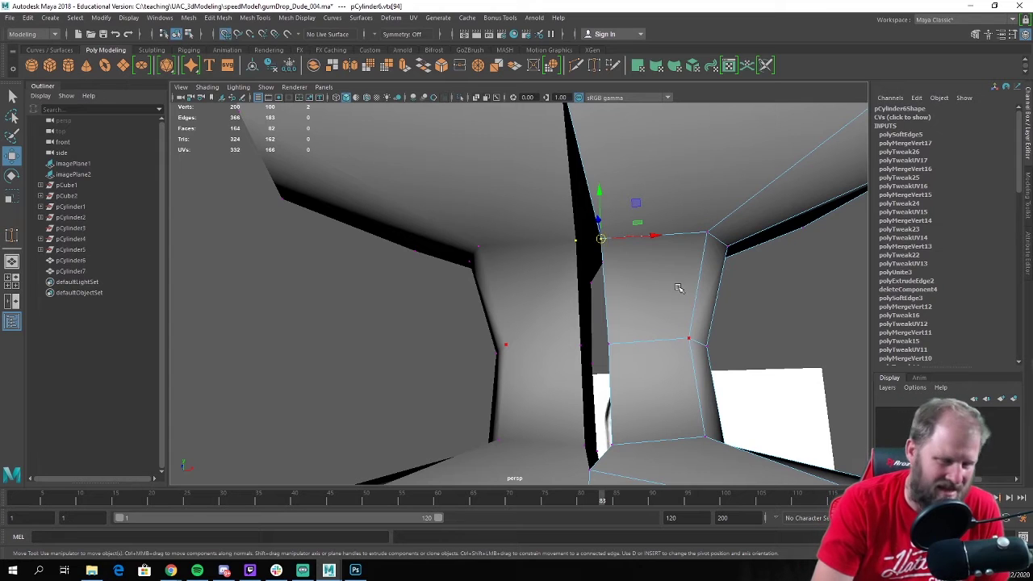
{"action": "left_click_drag", "start_coordinate": [652, 235], "coordinate": [614, 246]}
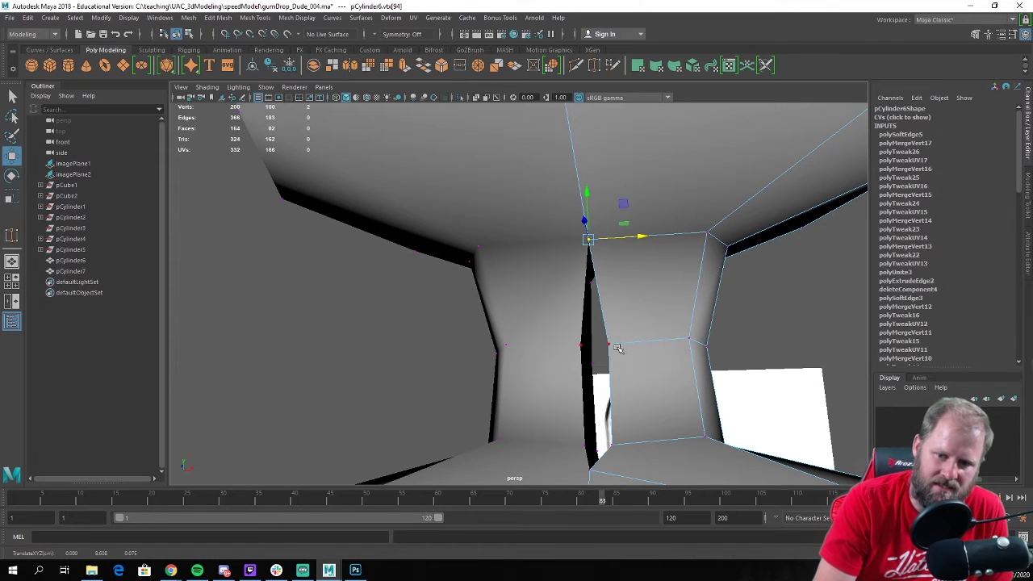
{"action": "left_click", "coordinate": [607, 343]}
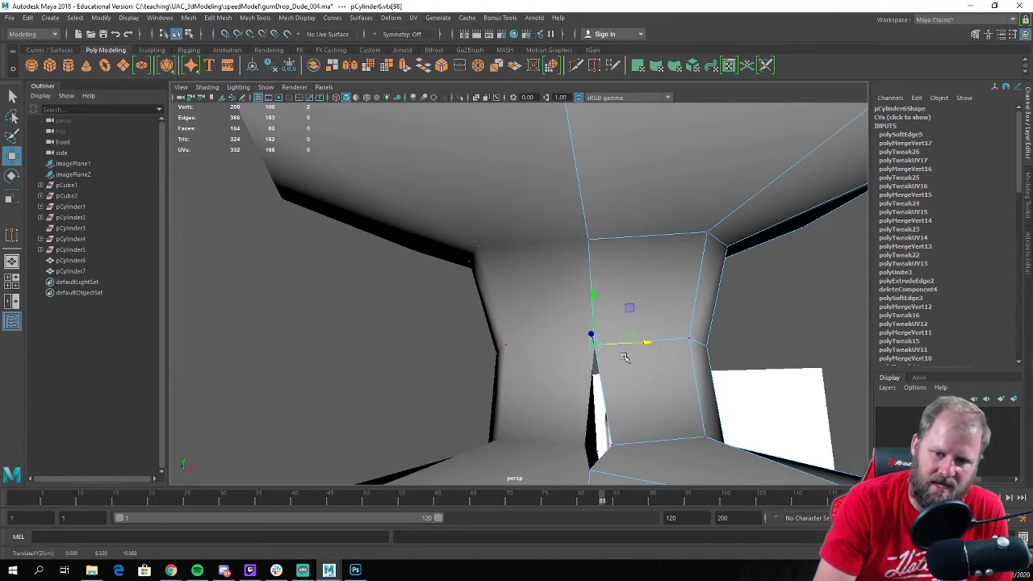
Snap the center vertices on the back of the neck along X to the center line and return to object mode
{"action": "left_click_drag", "start_coordinate": [660, 341], "coordinate": [457, 274], "text": "alt"}
{"action": "left_click", "coordinate": [457, 300]}
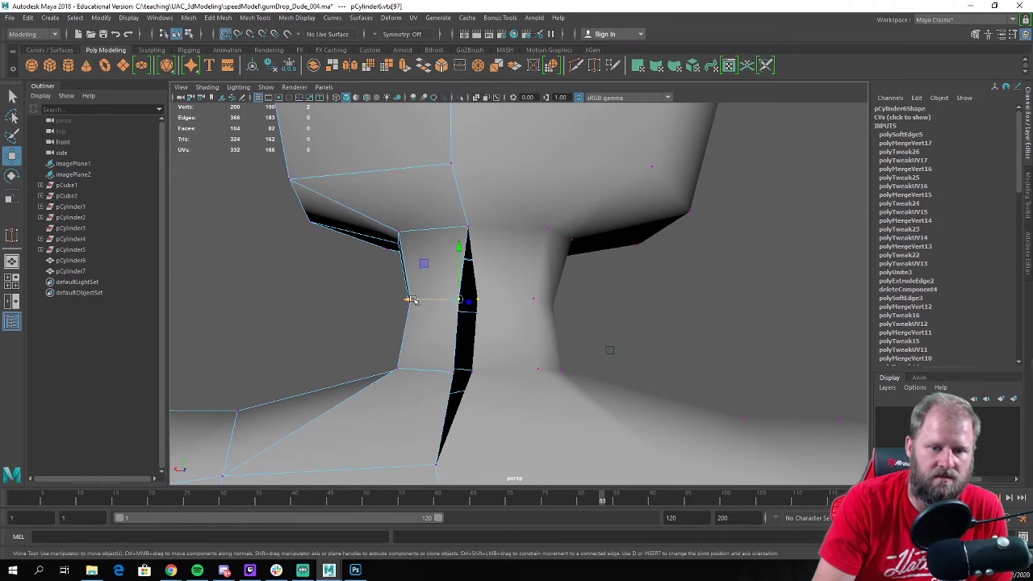
{"action": "left_click_drag", "start_coordinate": [409, 300], "coordinate": [437, 210]}
{"action": "right_click_drag", "start_coordinate": [439, 208], "coordinate": [479, 186]}
{"action": "right_click_drag", "start_coordinate": [479, 186], "coordinate": [234, 209], "text": "alt"}
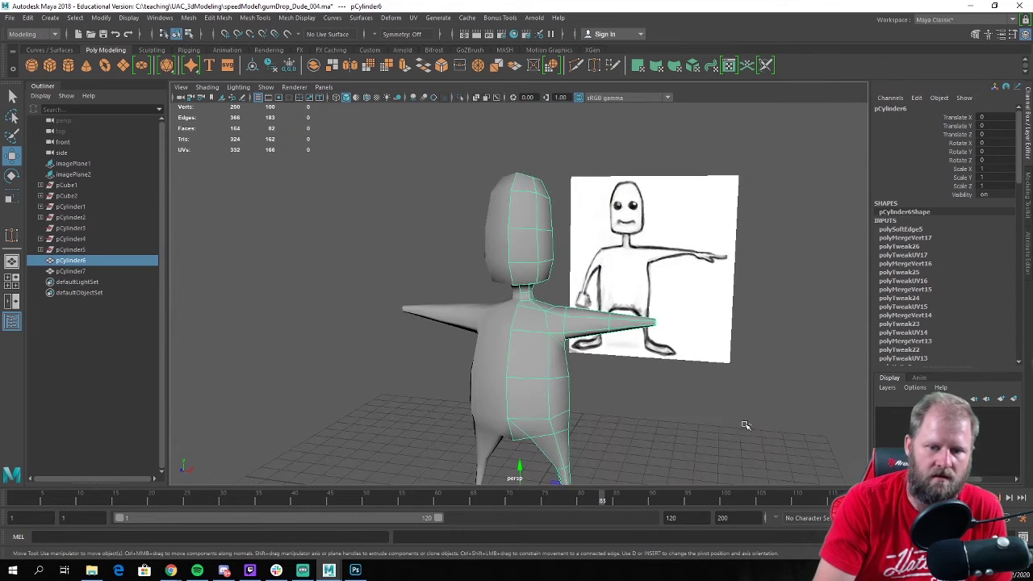
{"action": "left_click", "coordinate": [712, 402]}
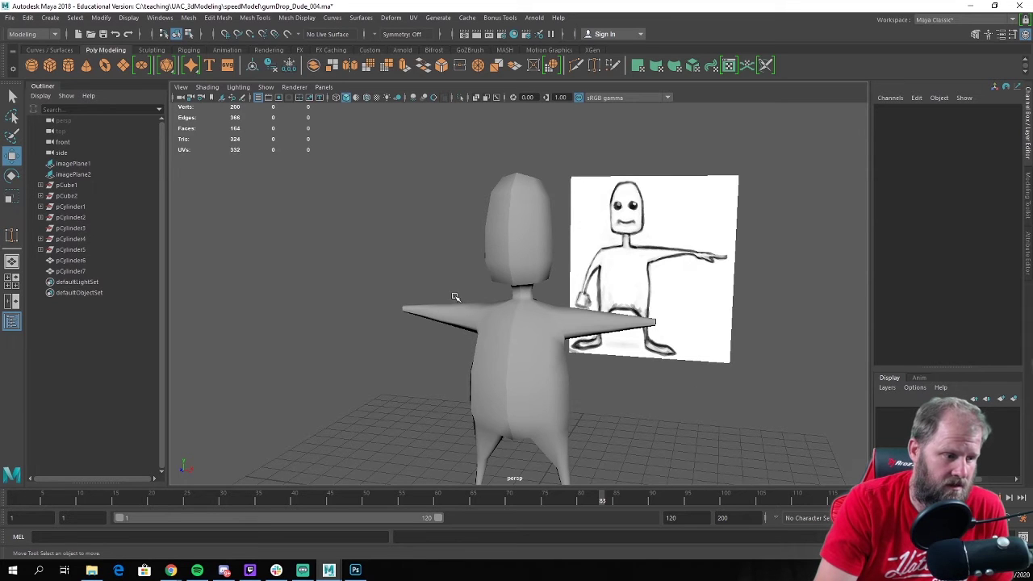
Examine the mirrored character from several angles, checking the open arm end and both body halves
{"action": "left_click_drag", "start_coordinate": [456, 297], "coordinate": [503, 310], "text": "alt"}
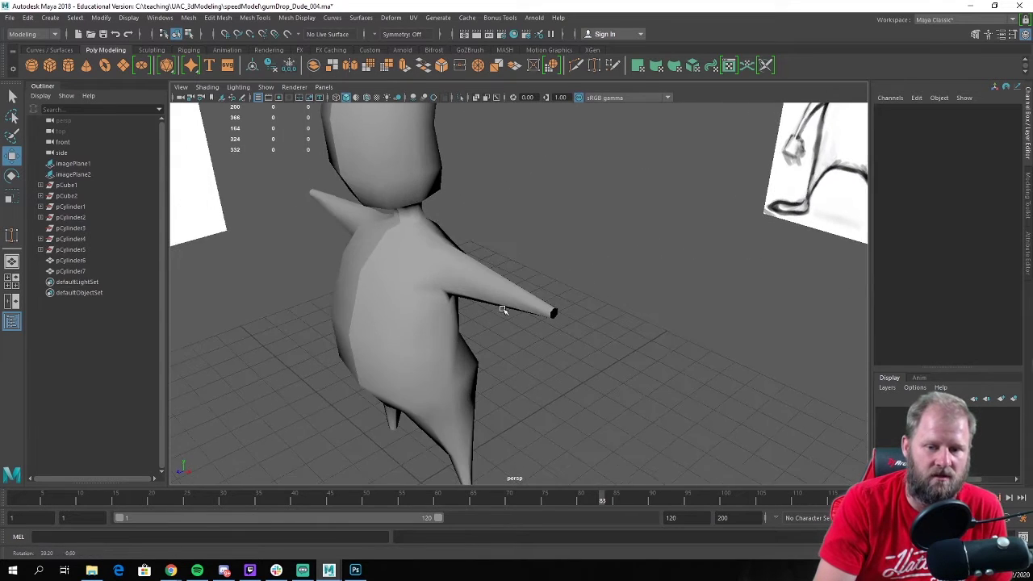
{"action": "left_click", "coordinate": [503, 309]}
{"action": "scroll", "coordinate": [502, 303], "scroll_direction": "up", "scroll_amount": 3}
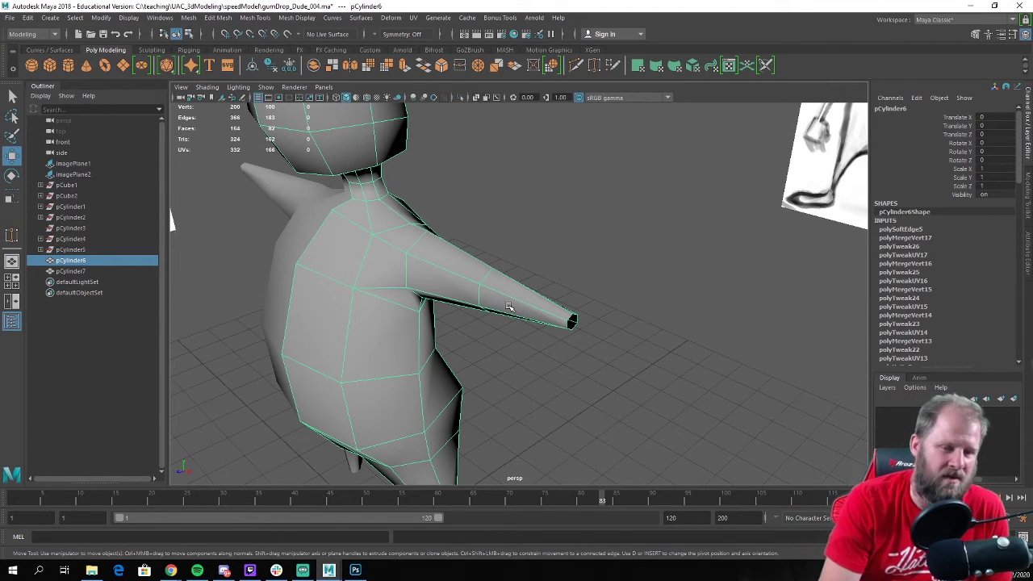
{"action": "right_click_drag", "start_coordinate": [509, 307], "coordinate": [482, 321], "text": "alt"}
{"action": "left_click_drag", "start_coordinate": [482, 320], "coordinate": [453, 334], "text": "alt"}
{"action": "key", "text": "w"}
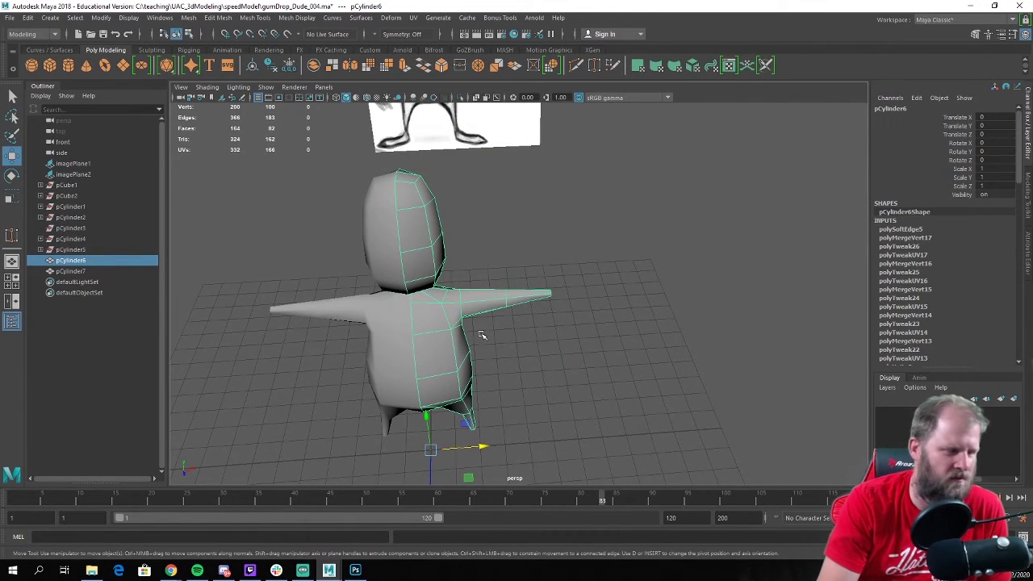
{"action": "left_click", "coordinate": [376, 321], "text": "shift"}
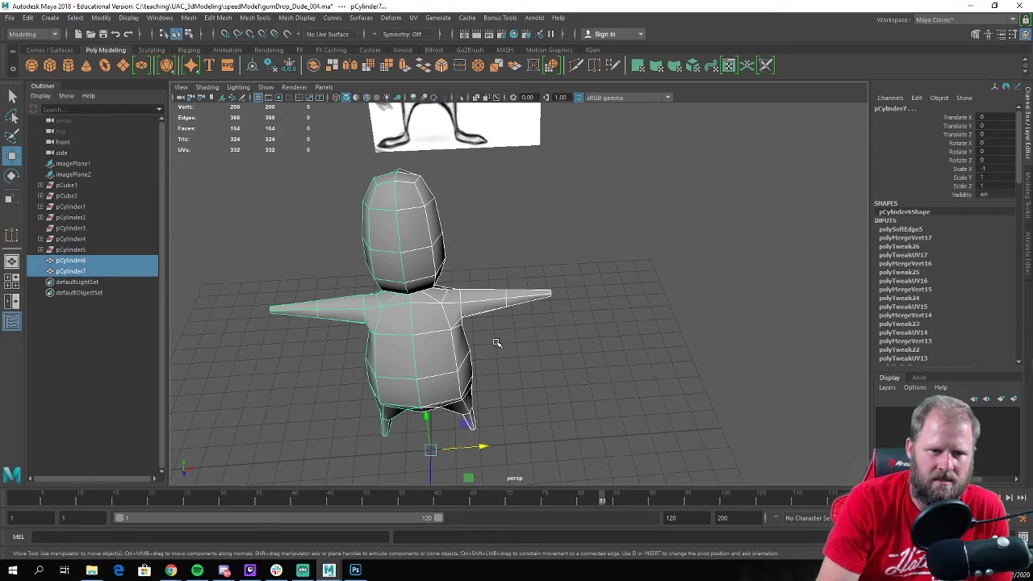
{"action": "left_click", "coordinate": [597, 343]}
{"action": "left_click_drag", "start_coordinate": [610, 341], "coordinate": [522, 344], "text": "alt"}
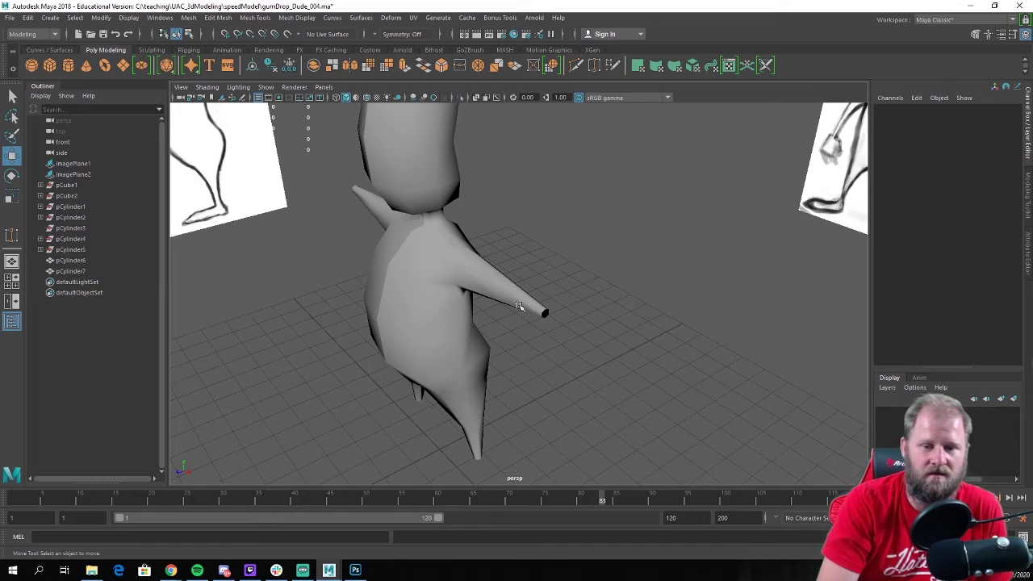
Select the open border edge loop at the arm's wrist and extrude it
{"action": "mouse_move", "coordinate": [520, 306]}
{"action": "left_mouse_down", "text": "alt"}
{"action": "mouse_move", "coordinate": [396, 276]}
{"action": "mouse_move", "coordinate": [517, 311]}
{"action": "left_mouse_up", "text": "alt"}
{"action": "left_click", "coordinate": [530, 312]}
{"action": "scroll", "coordinate": [536, 312], "scroll_direction": "up", "scroll_amount": 3}
{"action": "middle_click_drag", "start_coordinate": [541, 311], "coordinate": [430, 278], "text": "alt"}
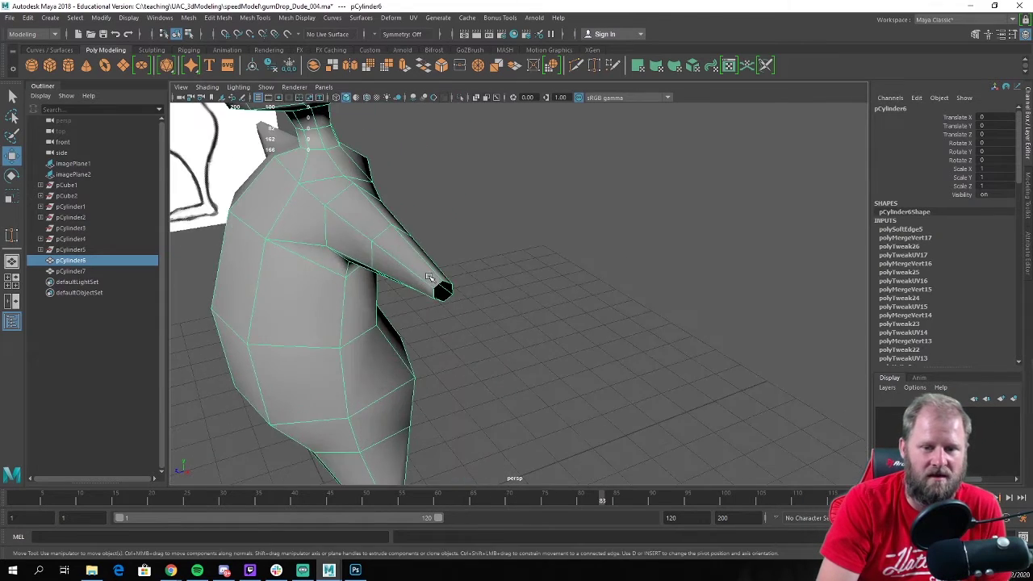
{"action": "left_click_drag", "start_coordinate": [429, 278], "coordinate": [378, 274], "text": "alt"}
{"action": "right_click_drag", "start_coordinate": [377, 274], "coordinate": [632, 341], "text": "alt"}
{"action": "left_click_drag", "start_coordinate": [631, 341], "coordinate": [382, 227], "text": "alt"}
{"action": "left_click_drag", "start_coordinate": [324, 249], "coordinate": [299, 261], "text": "alt"}
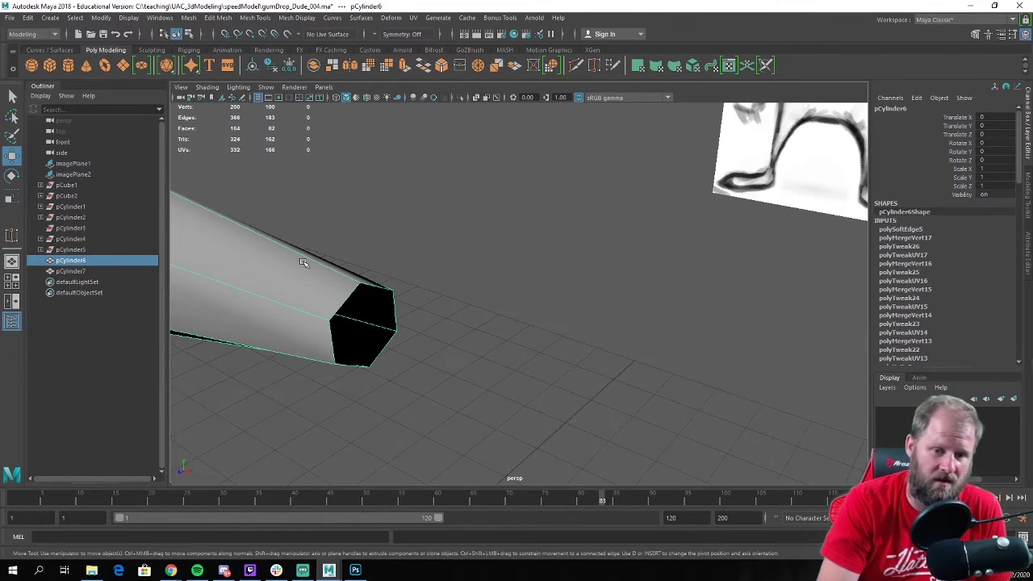
{"action": "right_click_drag", "start_coordinate": [299, 261], "coordinate": [297, 226]}
{"action": "left_click", "coordinate": [343, 303]}
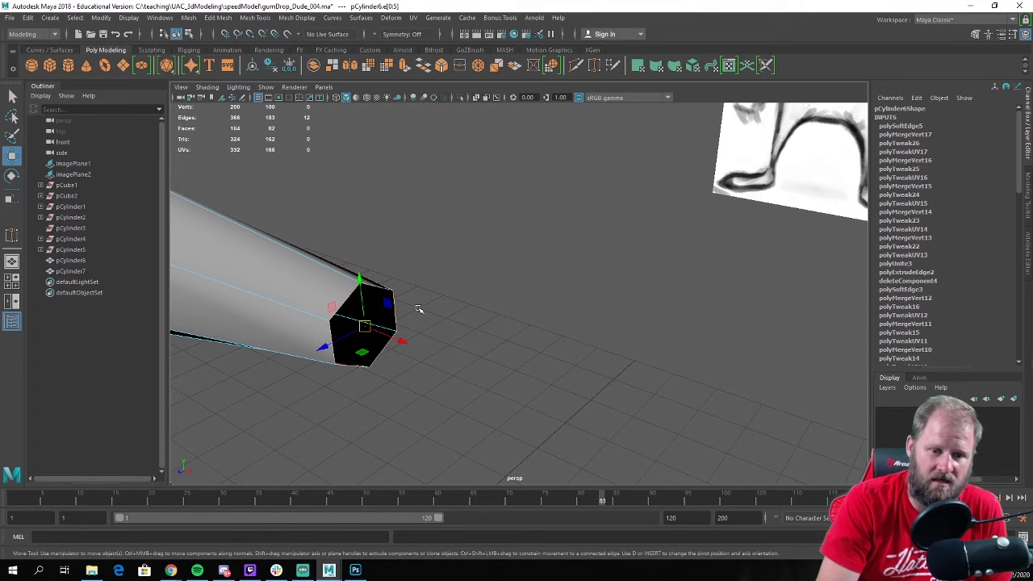
{"action": "middle_click_drag", "start_coordinate": [418, 309], "coordinate": [479, 276], "text": "alt"}
{"action": "right_click_drag", "start_coordinate": [414, 259], "coordinate": [418, 292], "text": "shift"}
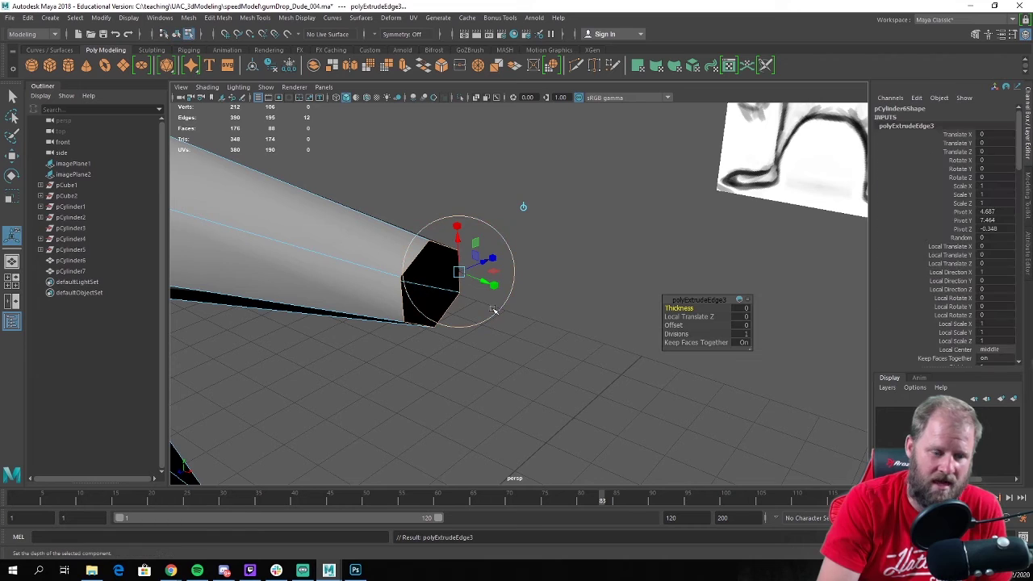
Move the extruded wrist border outward along X and slightly down in the front view, matching the palm's end in the reference hand
{"action": "key", "text": "w"}
{"action": "left_click_drag", "start_coordinate": [494, 311], "coordinate": [649, 349], "text": "alt"}
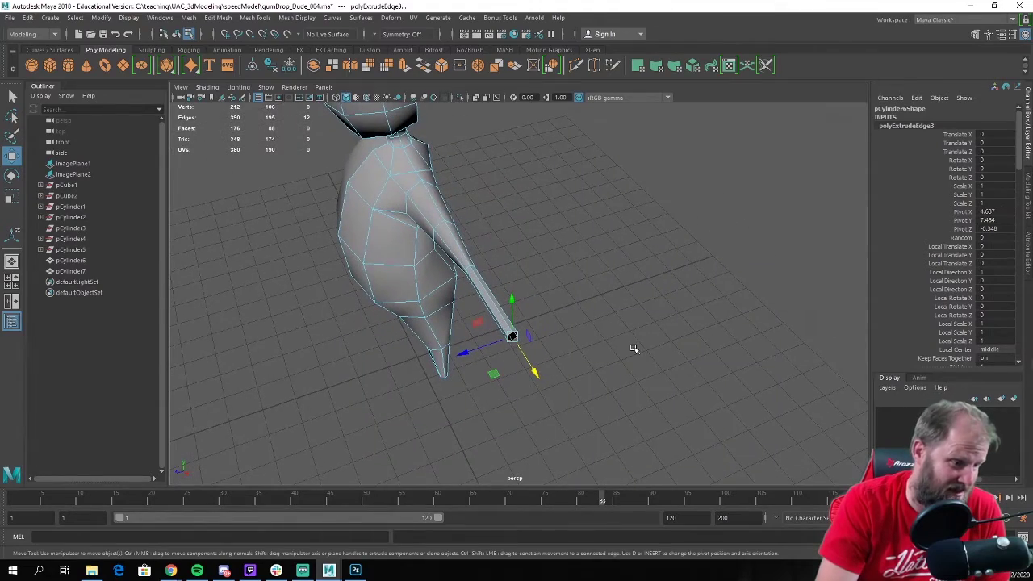
{"action": "key", "text": "space"}
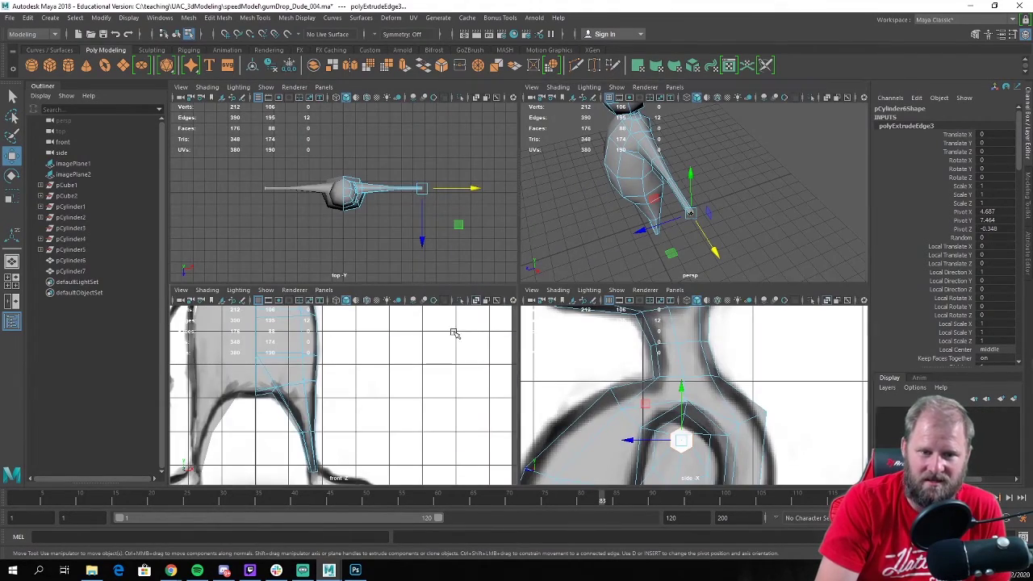
{"action": "key", "text": "space"}
{"action": "scroll", "coordinate": [454, 327], "scroll_direction": "up", "scroll_amount": 5}
{"action": "middle_click_drag", "start_coordinate": [587, 404], "coordinate": [555, 281], "text": "alt"}
{"action": "scroll", "coordinate": [554, 281], "scroll_direction": "up", "scroll_amount": 3}
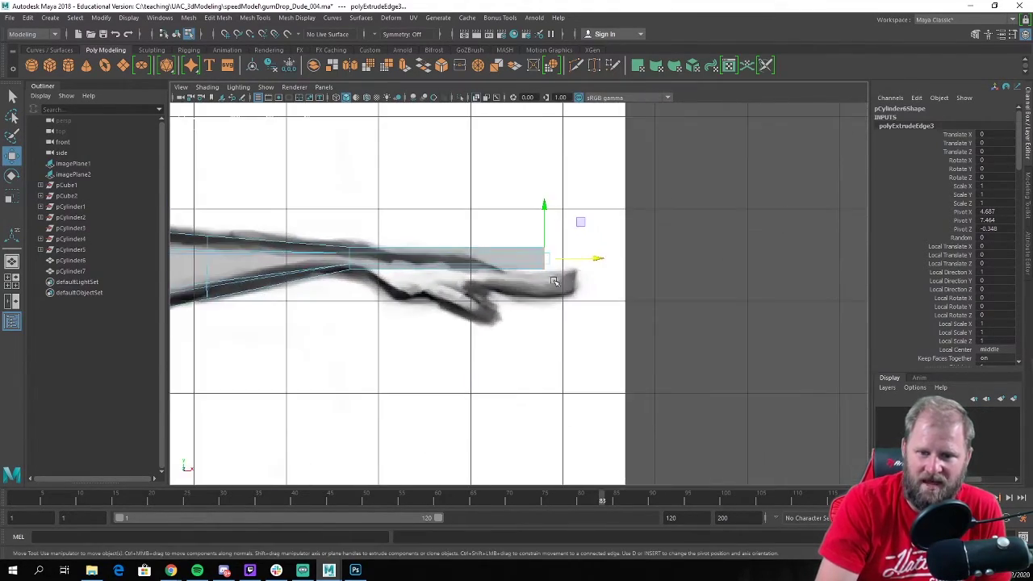
{"action": "left_click_drag", "start_coordinate": [598, 257], "coordinate": [533, 271]}
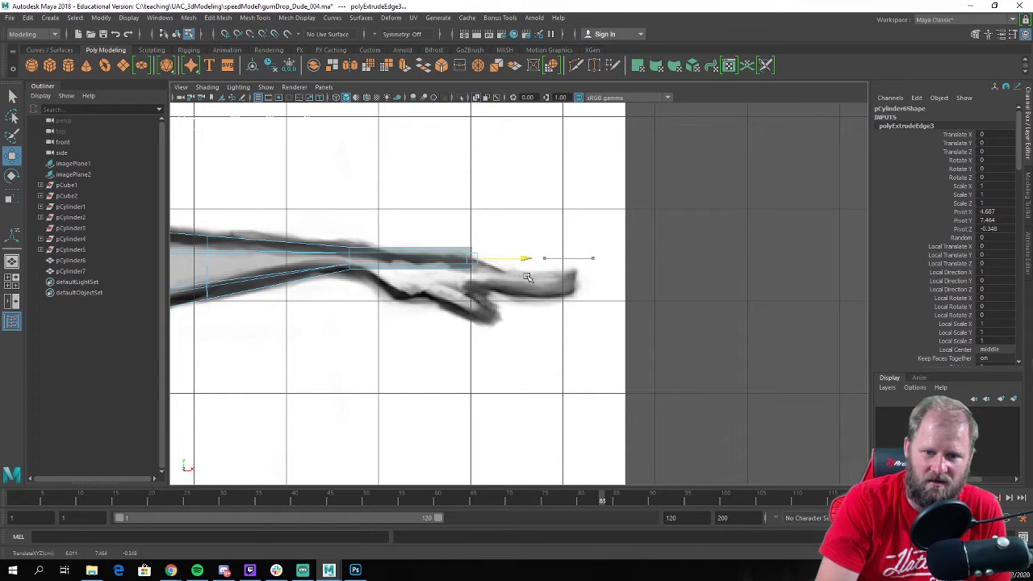
{"action": "left_click_drag", "start_coordinate": [477, 206], "coordinate": [476, 218]}
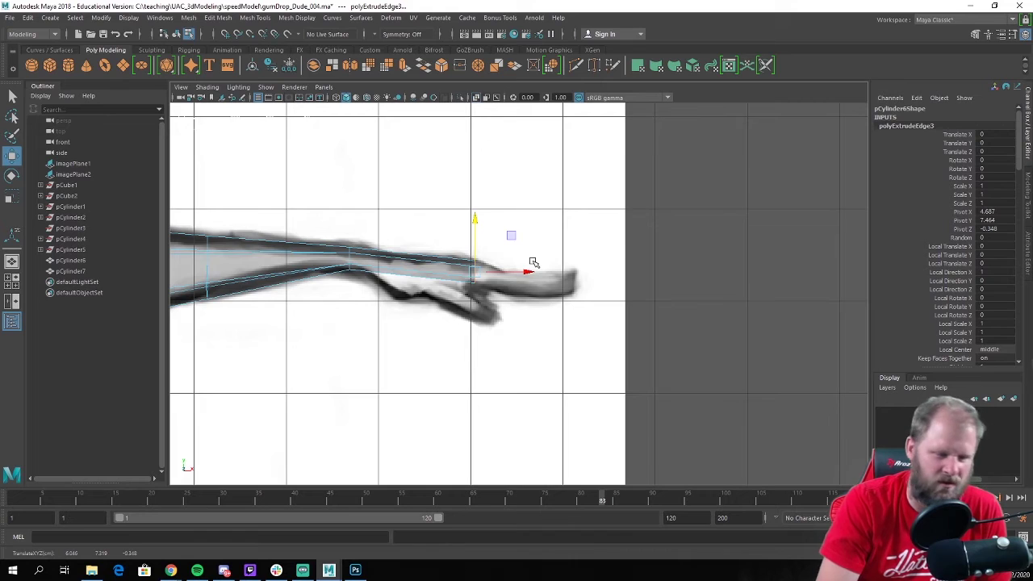
Widen the hand's end loop along Z to form a flared palm and shift it slightly along Z
{"action": "key", "text": "space"}
{"action": "key", "text": "space"}
{"action": "left_click_drag", "start_coordinate": [553, 272], "coordinate": [487, 333], "text": "alt"}
{"action": "key", "text": "e"}
{"action": "key", "text": "r"}
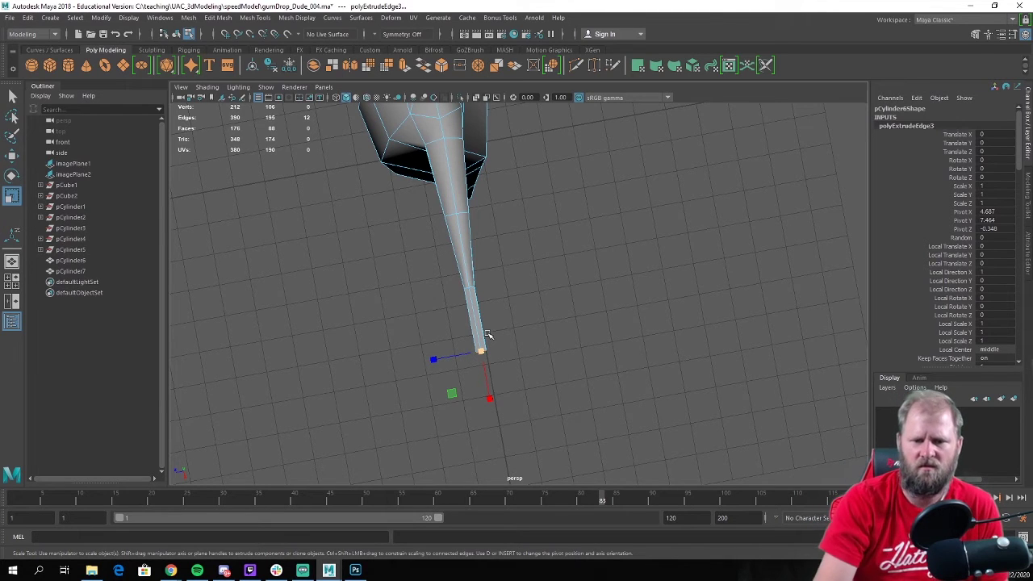
{"action": "left_click_drag", "start_coordinate": [434, 359], "coordinate": [319, 364]}
{"action": "key", "text": "w"}
{"action": "left_click_drag", "start_coordinate": [442, 361], "coordinate": [431, 358]}
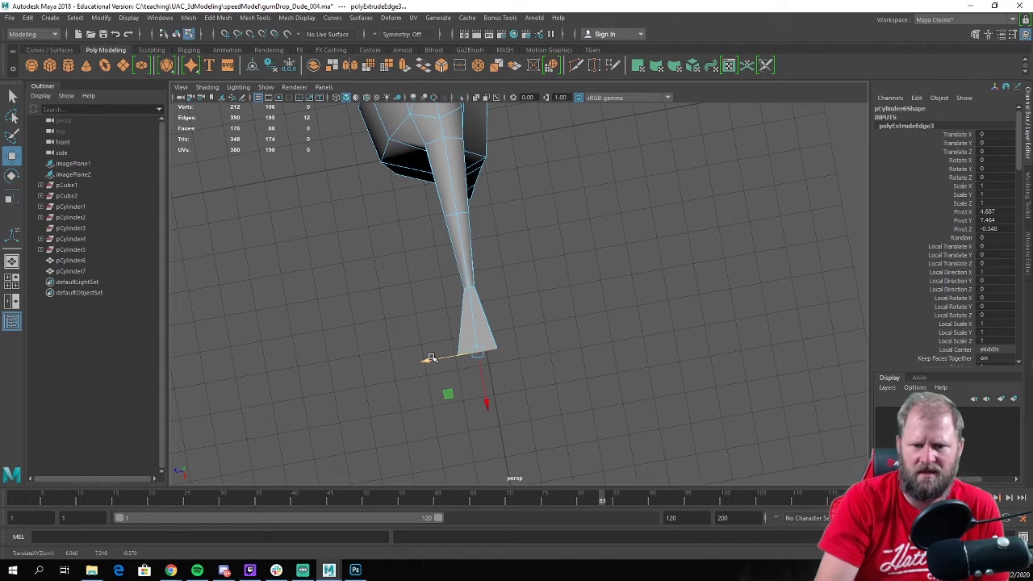
Insert an edge loop across the palm near the wrist and scale it wider along Z
{"action": "scroll", "coordinate": [427, 357], "scroll_direction": "up", "scroll_amount": 5}
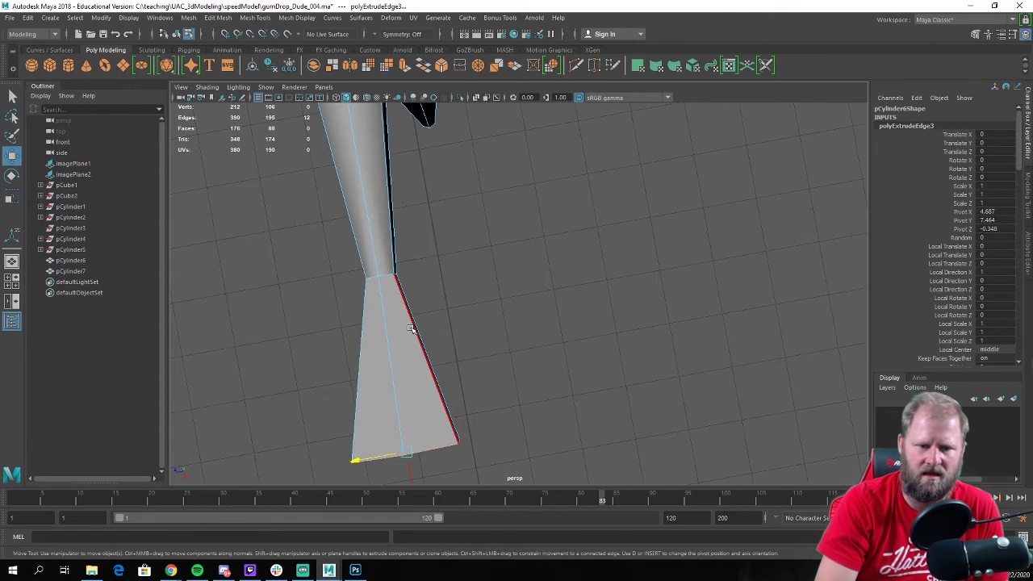
{"action": "right_click_drag", "start_coordinate": [411, 260], "coordinate": [457, 245]}
{"action": "right_click_drag", "start_coordinate": [396, 293], "coordinate": [337, 311], "text": "shift"}
{"action": "left_click_drag", "start_coordinate": [394, 368], "coordinate": [404, 318]}
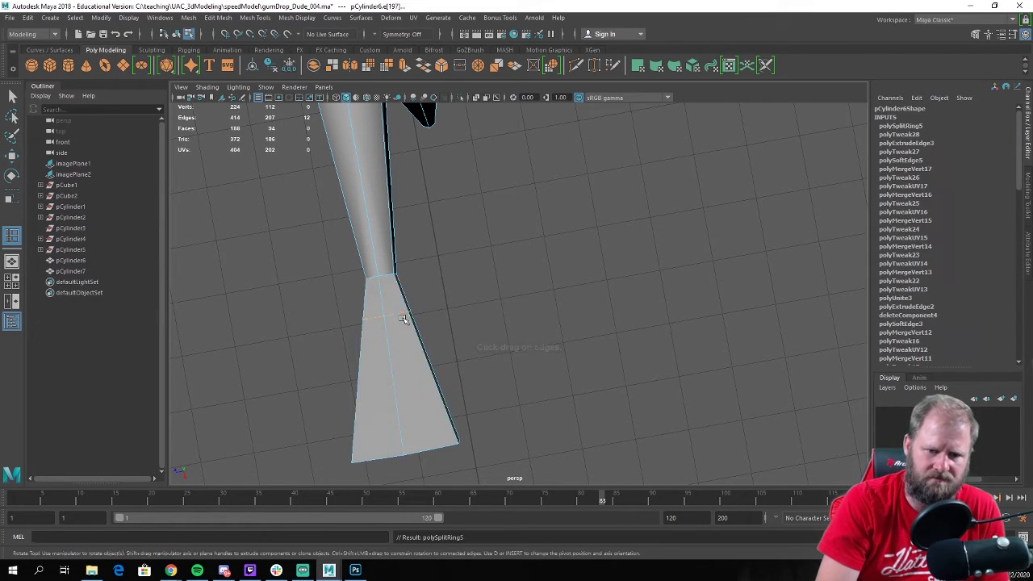
{"action": "key", "text": "r"}
{"action": "mouse_move", "coordinate": [339, 325]}
{"action": "left_mouse_down"}
{"action": "mouse_move", "coordinate": [299, 323]}
{"action": "mouse_move", "coordinate": [330, 326]}
{"action": "left_mouse_up"}
{"action": "key", "text": "w"}
In the front view, move the palm's end vertices slightly inward along X and scale them taller to fit the reference hand
{"action": "scroll", "coordinate": [421, 323], "scroll_direction": "down", "scroll_amount": 5}
{"action": "left_click_drag", "start_coordinate": [422, 322], "coordinate": [587, 244], "text": "alt"}
{"action": "scroll", "coordinate": [583, 251], "scroll_direction": "up", "scroll_amount": 5}
{"action": "key", "text": "space"}
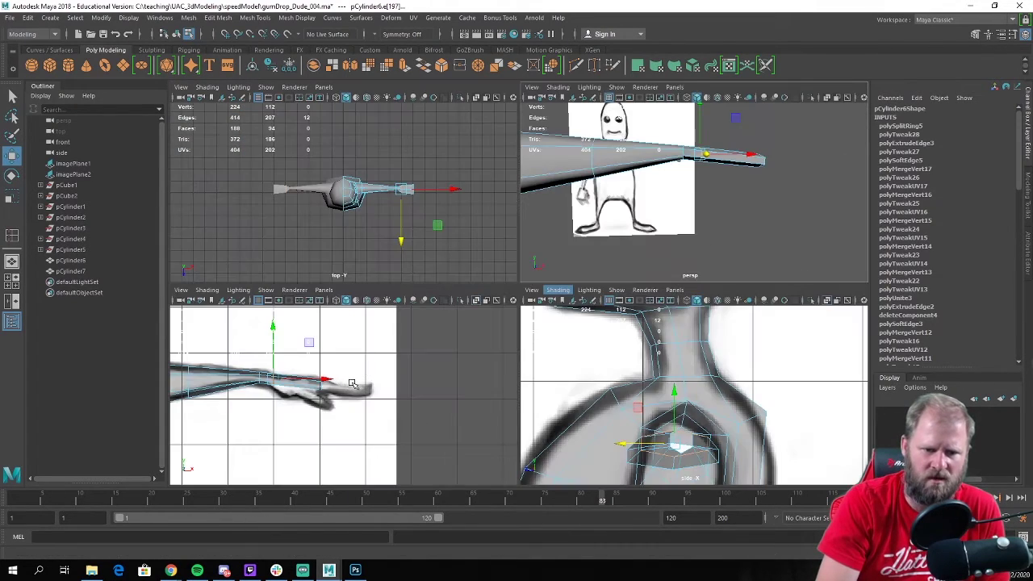
{"action": "key", "text": "space"}
{"action": "right_click_drag", "start_coordinate": [420, 251], "coordinate": [376, 247]}
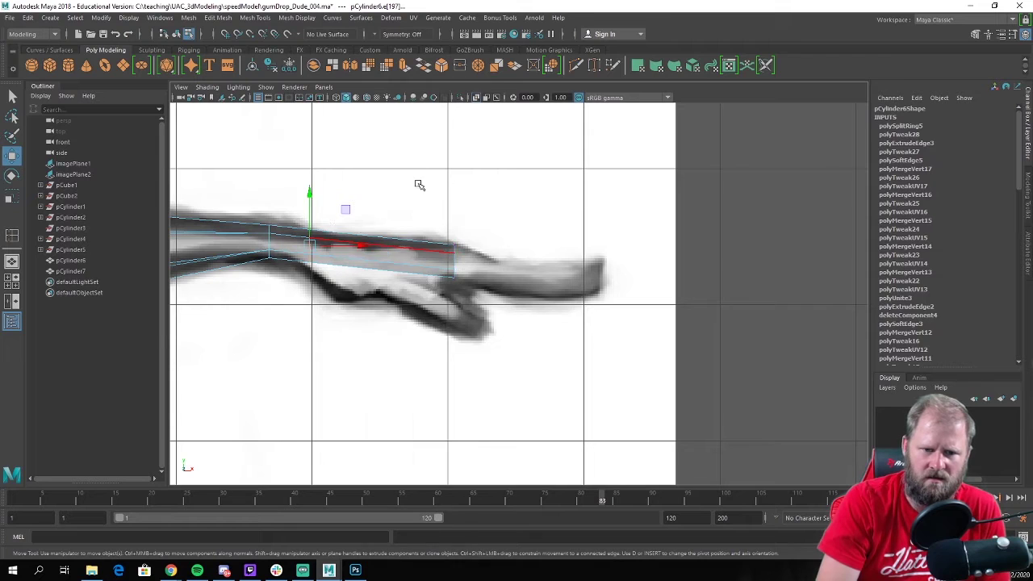
{"action": "left_click_drag", "start_coordinate": [420, 185], "coordinate": [541, 344]}
{"action": "left_click_drag", "start_coordinate": [500, 259], "coordinate": [483, 261]}
{"action": "key", "text": "r"}
{"action": "left_click_drag", "start_coordinate": [438, 213], "coordinate": [438, 213]}
Scale the vertices of the palm loop near the wrist vertically and nudge them to follow the reference outline
{"action": "left_click_drag", "start_coordinate": [300, 197], "coordinate": [318, 274]}
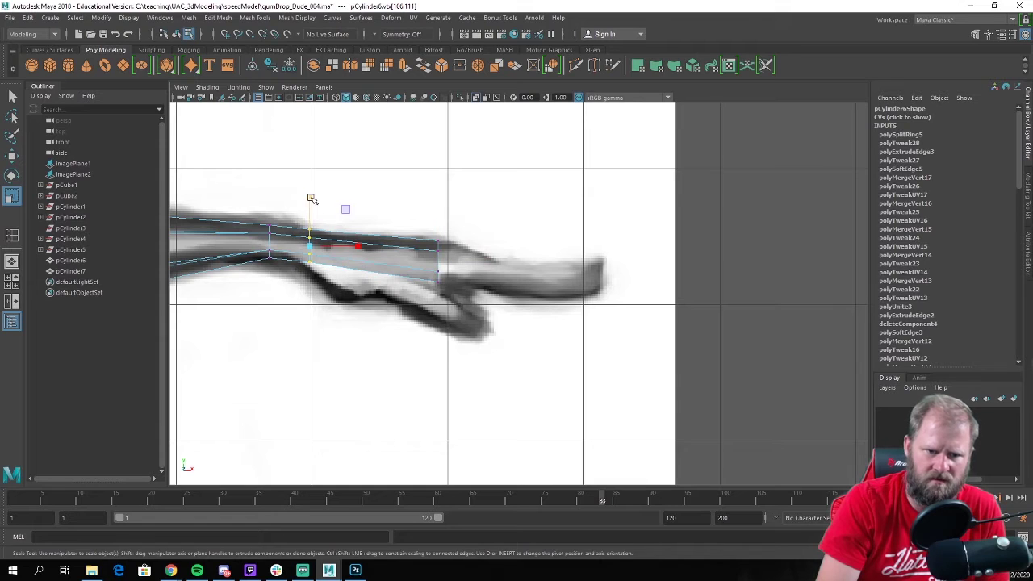
{"action": "key", "text": "w"}
{"action": "left_click_drag", "start_coordinate": [312, 192], "coordinate": [314, 193]}
{"action": "left_click_drag", "start_coordinate": [509, 309], "coordinate": [443, 204]}
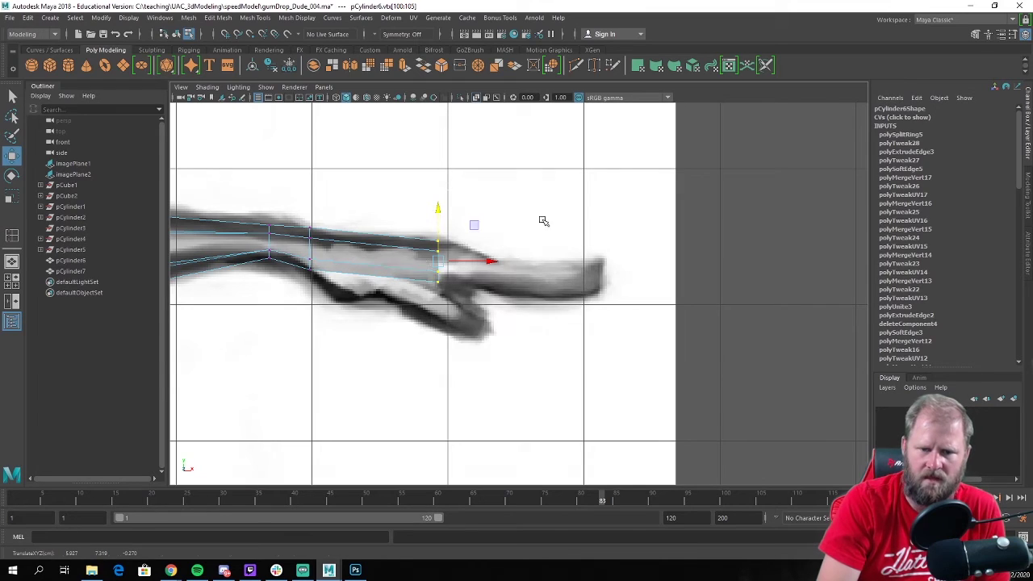
Examine the palm's shape and open end from several angles in perspective, returning to object mode
{"action": "key", "text": "space"}
{"action": "key", "text": "space"}
{"action": "left_click_drag", "start_coordinate": [553, 235], "coordinate": [354, 254], "text": "alt"}
{"action": "middle_click_drag", "start_coordinate": [354, 254], "coordinate": [581, 393], "text": "alt"}
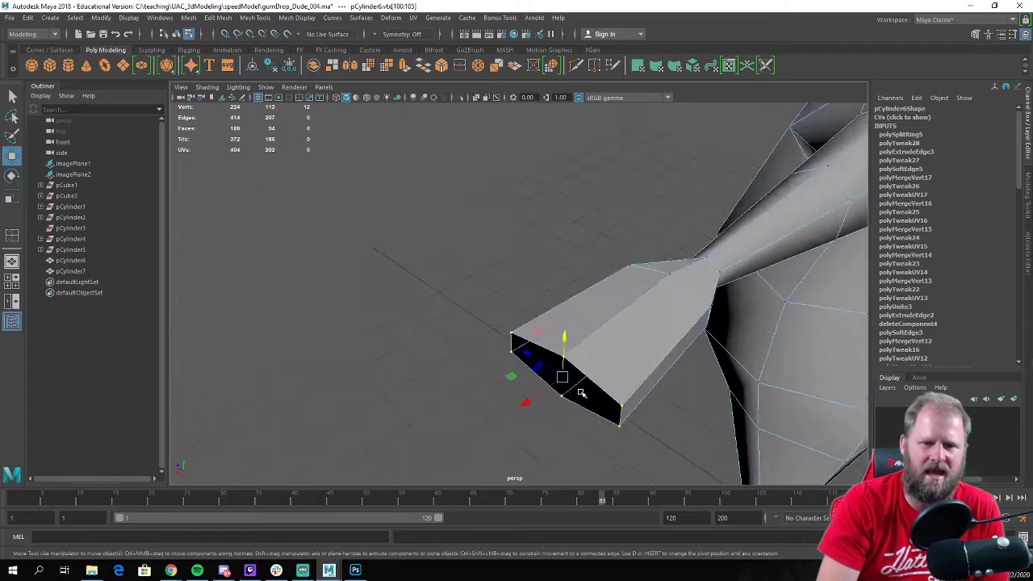
{"action": "left_click_drag", "start_coordinate": [581, 393], "coordinate": [573, 339], "text": "alt"}
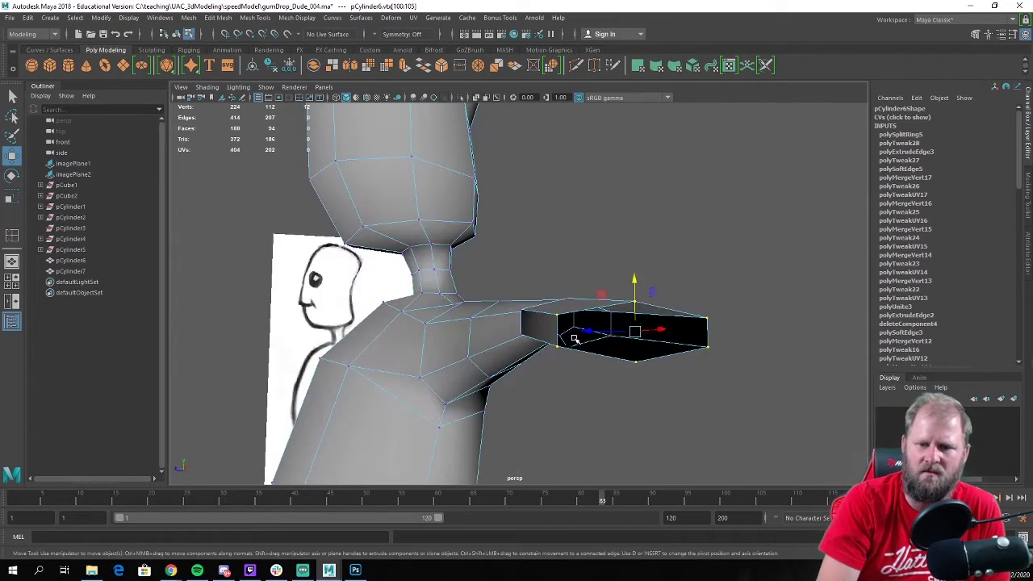
{"action": "right_click_drag", "start_coordinate": [574, 339], "coordinate": [618, 251]}
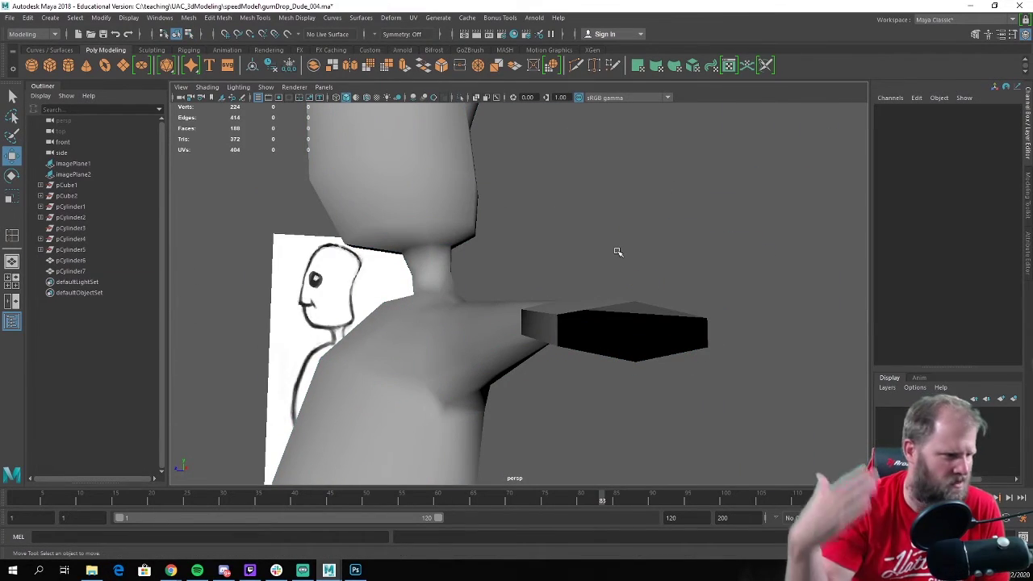
{"action": "left_click_drag", "start_coordinate": [617, 251], "coordinate": [525, 285], "text": "alt"}
Close the open end of the palm with Fill Hole, using one of its border edges
{"action": "left_click", "coordinate": [536, 298]}
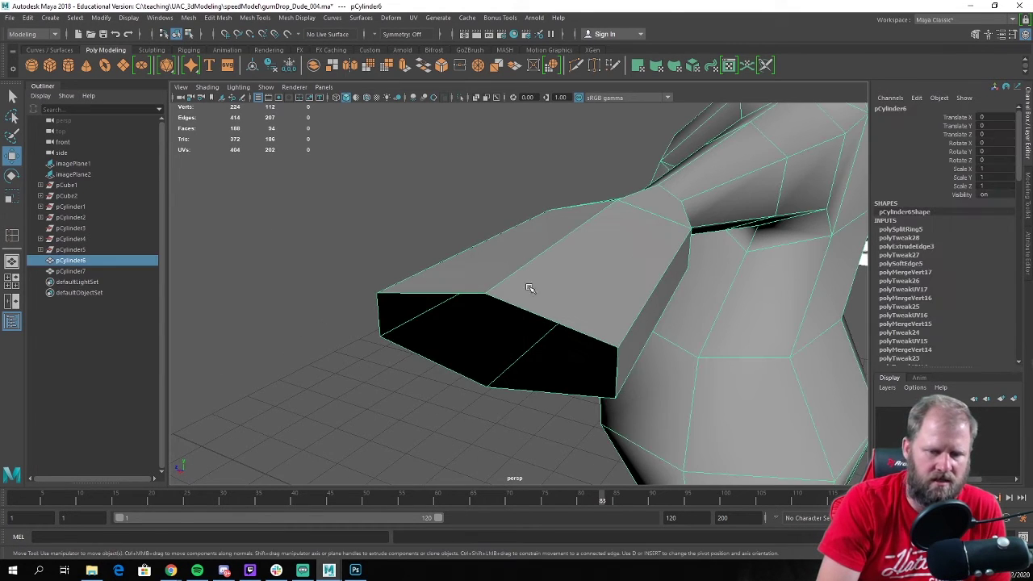
{"action": "right_click_drag", "start_coordinate": [529, 288], "coordinate": [502, 228]}
{"action": "left_click", "coordinate": [439, 285]}
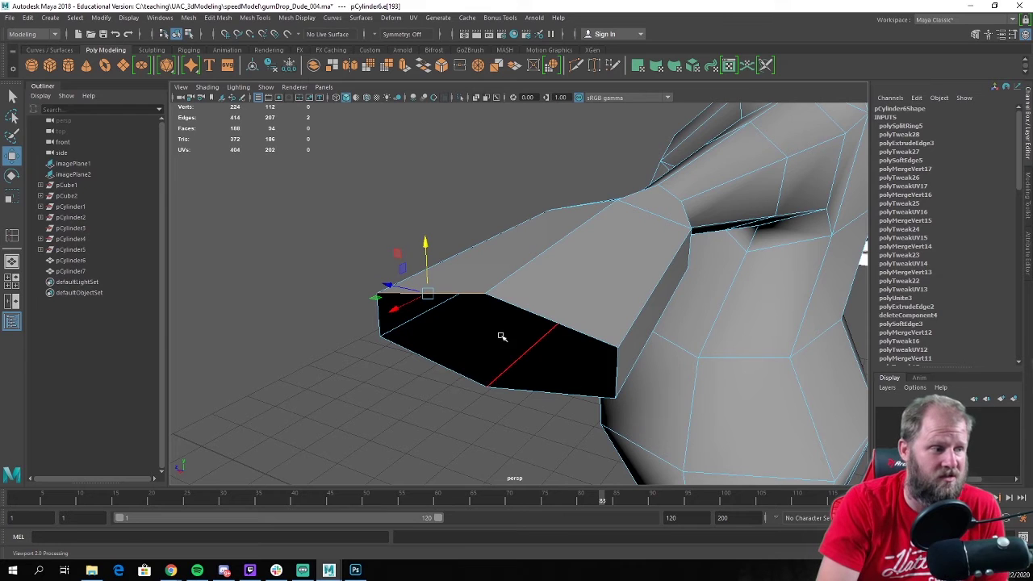
{"action": "left_click", "coordinate": [188, 18]}
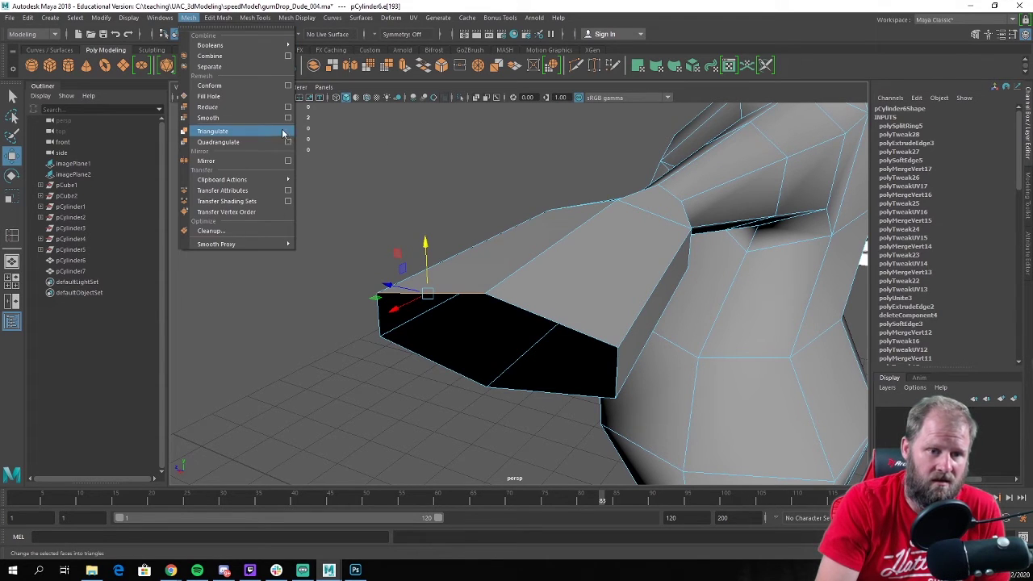
{"action": "mouse_move", "coordinate": [208, 19]}
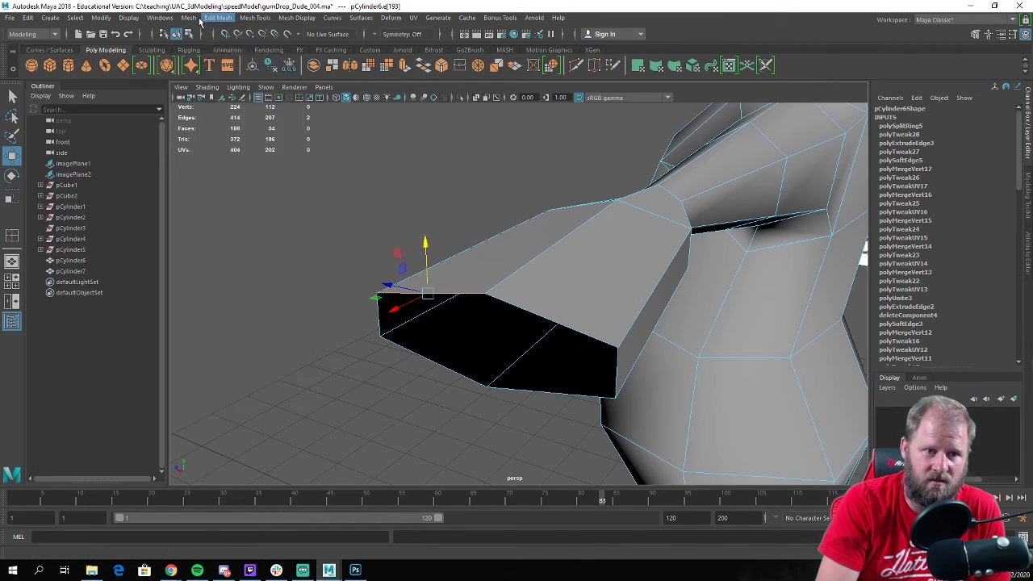
{"action": "left_click", "coordinate": [189, 18]}
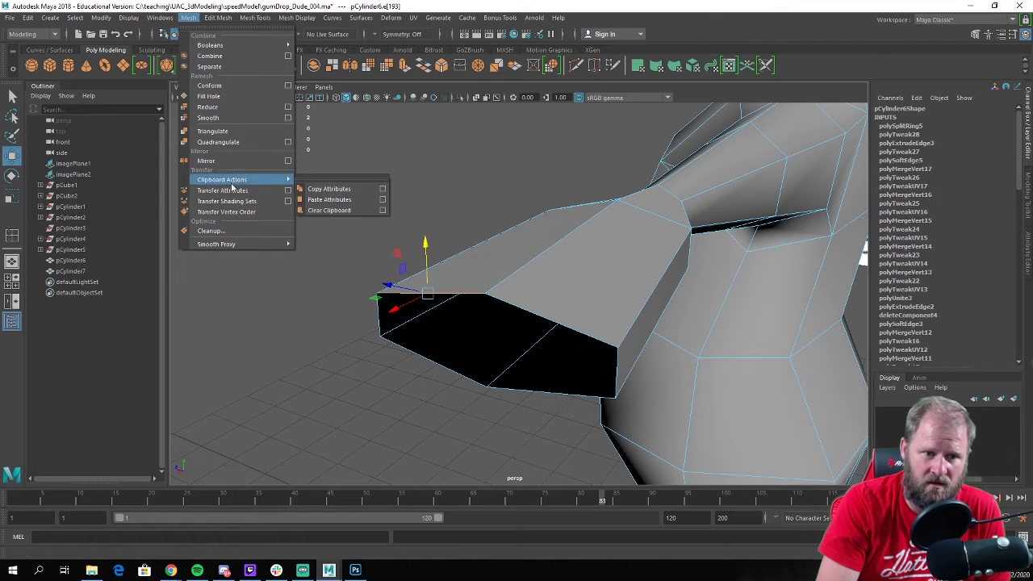
{"action": "mouse_move", "coordinate": [213, 43]}
{"action": "mouse_move", "coordinate": [208, 20]}
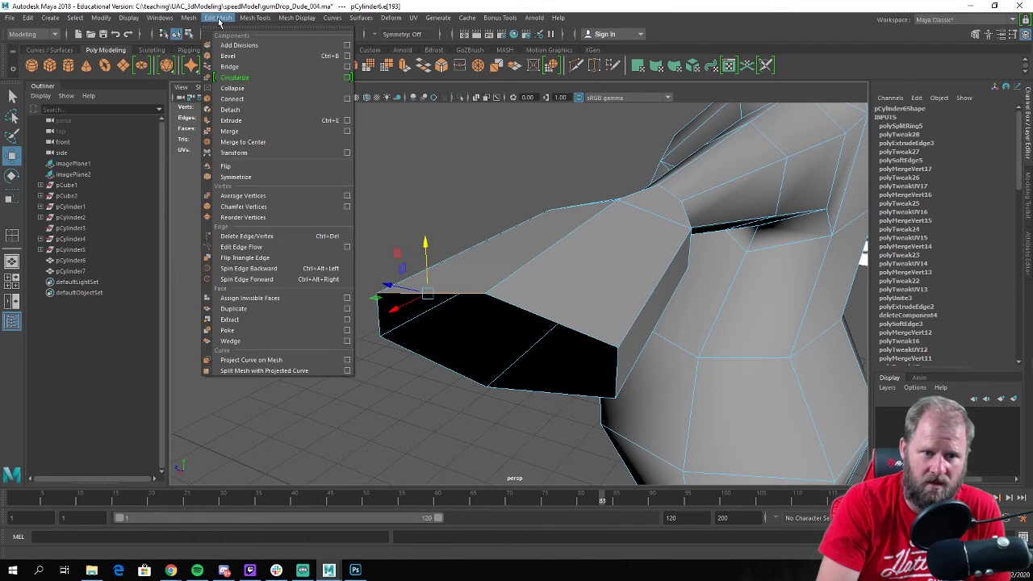
{"action": "mouse_move", "coordinate": [242, 23]}
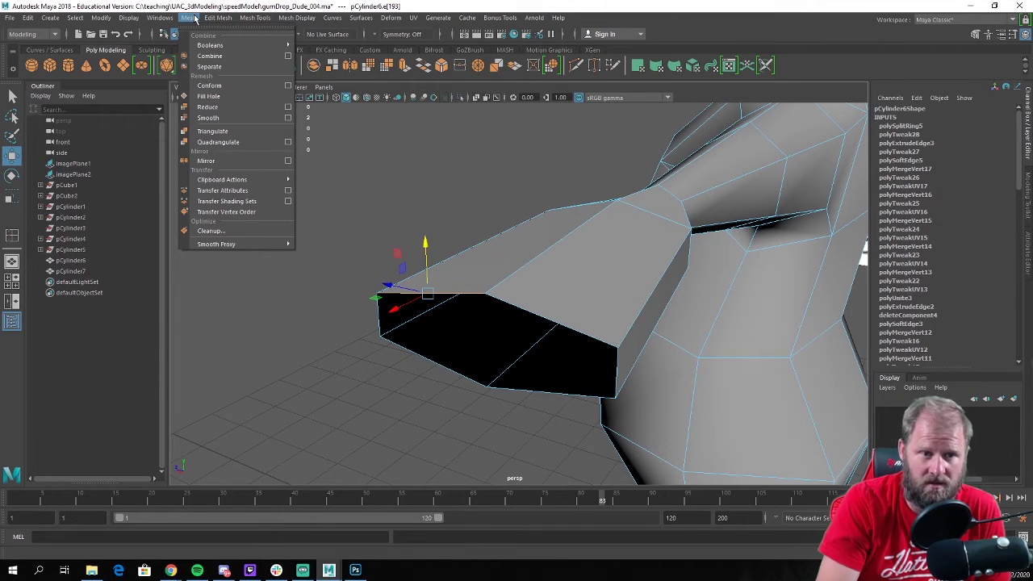
{"action": "left_click", "coordinate": [225, 98]}
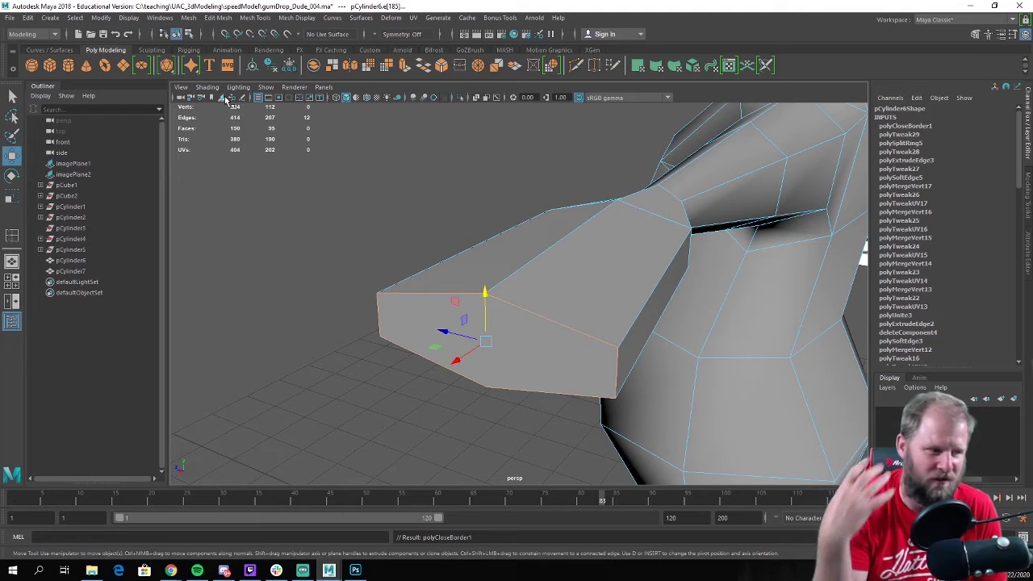
{"action": "left_click", "coordinate": [382, 267]}
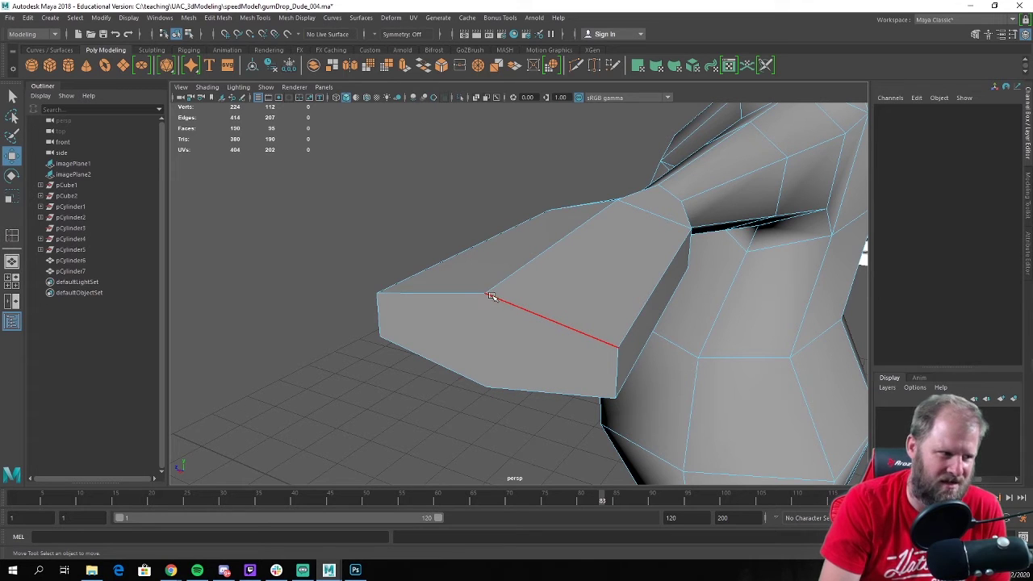
Split the palm's end cap vertically between its upper and lower middle vertices with Multi-Cut
{"action": "right_click_drag", "start_coordinate": [509, 306], "coordinate": [507, 324]}
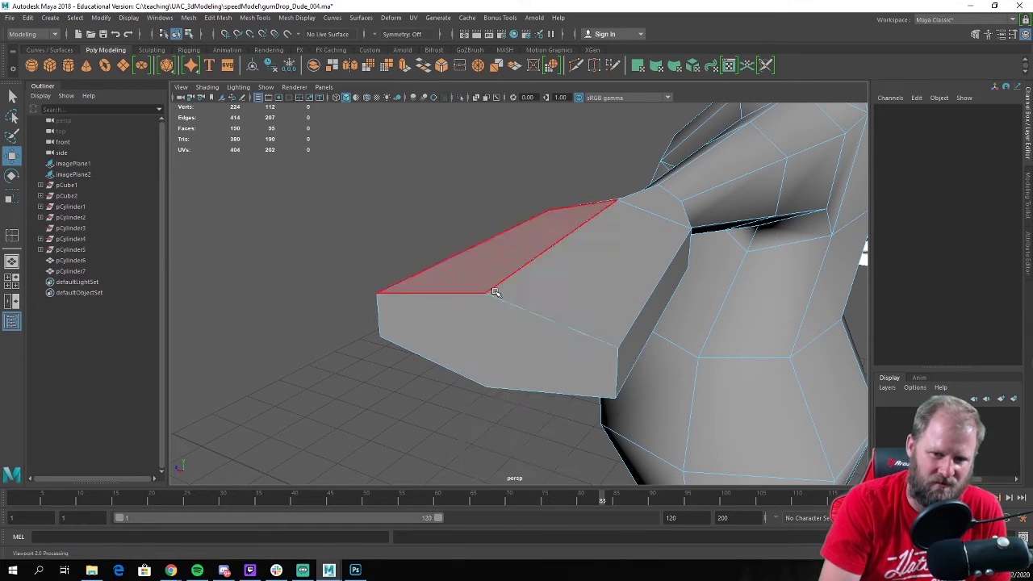
{"action": "left_click", "coordinate": [516, 309]}
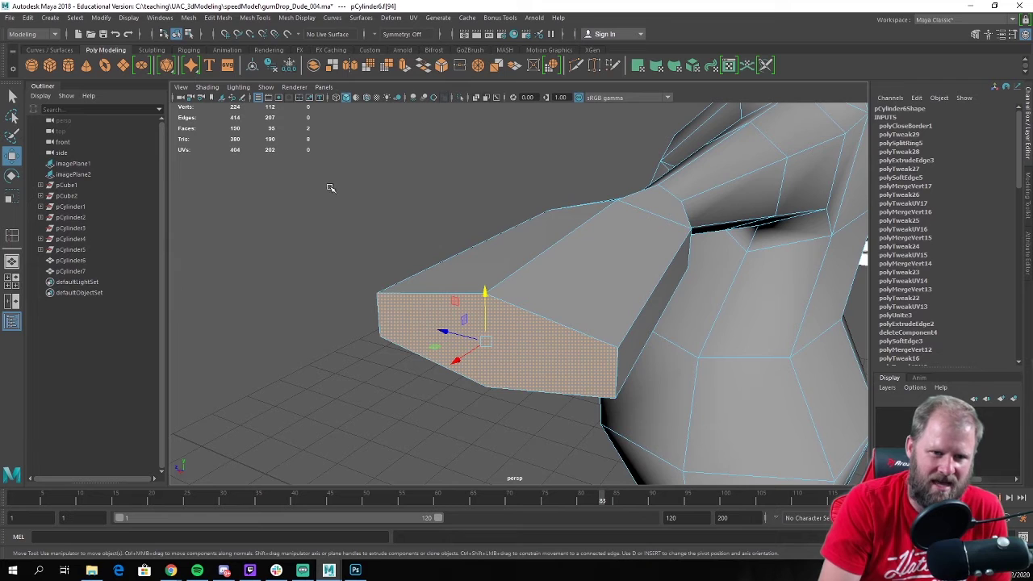
{"action": "mouse_move", "coordinate": [336, 198]}
{"action": "left_mouse_down", "text": "alt"}
{"action": "mouse_move", "coordinate": [326, 217]}
{"action": "mouse_move", "coordinate": [336, 193]}
{"action": "mouse_move", "coordinate": [320, 198]}
{"action": "left_mouse_up", "text": "alt"}
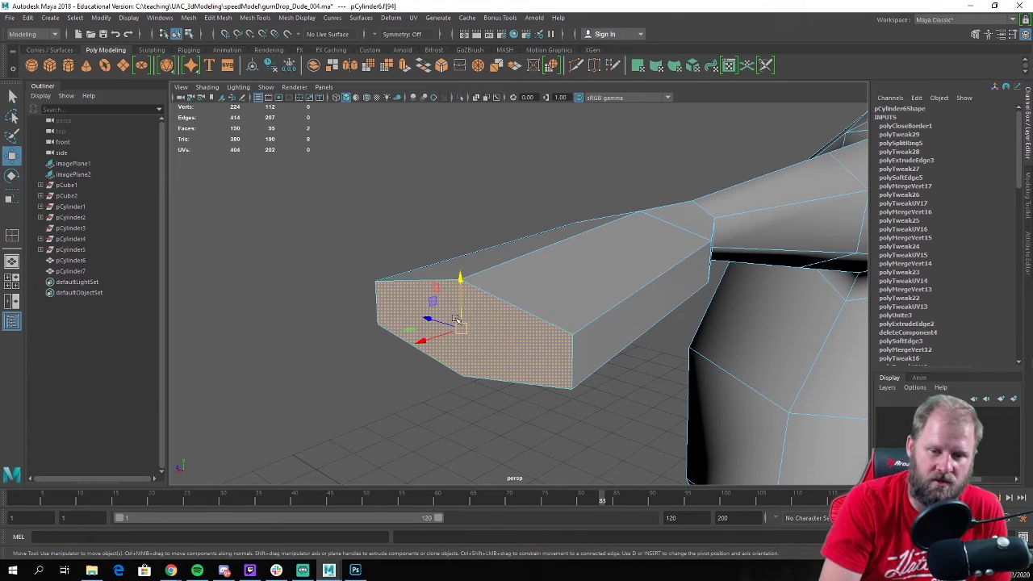
{"action": "right_click_drag", "start_coordinate": [493, 310], "coordinate": [586, 249]}
{"action": "right_click_drag", "start_coordinate": [529, 270], "coordinate": [481, 293], "text": "shift"}
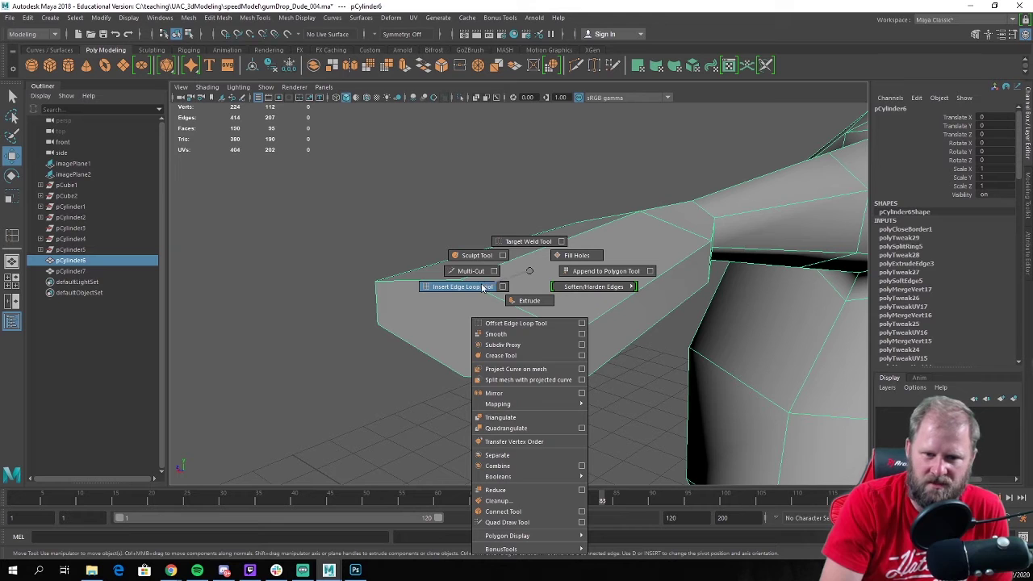
{"action": "right_click_drag", "start_coordinate": [483, 288], "coordinate": [472, 278], "text": "shift"}
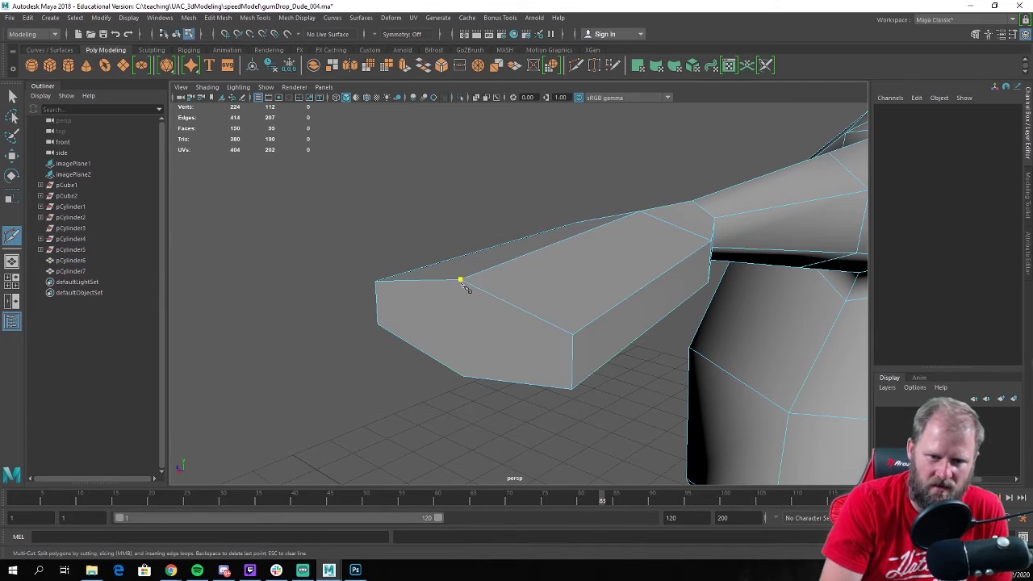
{"action": "left_click", "coordinate": [462, 376]}
{"action": "key", "text": "w"}
Delete both halves of the palm's end cap to reopen the border
{"action": "left_click_drag", "start_coordinate": [363, 284], "coordinate": [491, 288], "text": "alt"}
{"action": "right_click_drag", "start_coordinate": [493, 260], "coordinate": [486, 292]}
{"action": "left_click", "coordinate": [480, 332]}
{"action": "left_click", "coordinate": [583, 357], "text": "shift"}
{"action": "key", "text": "Delete"}
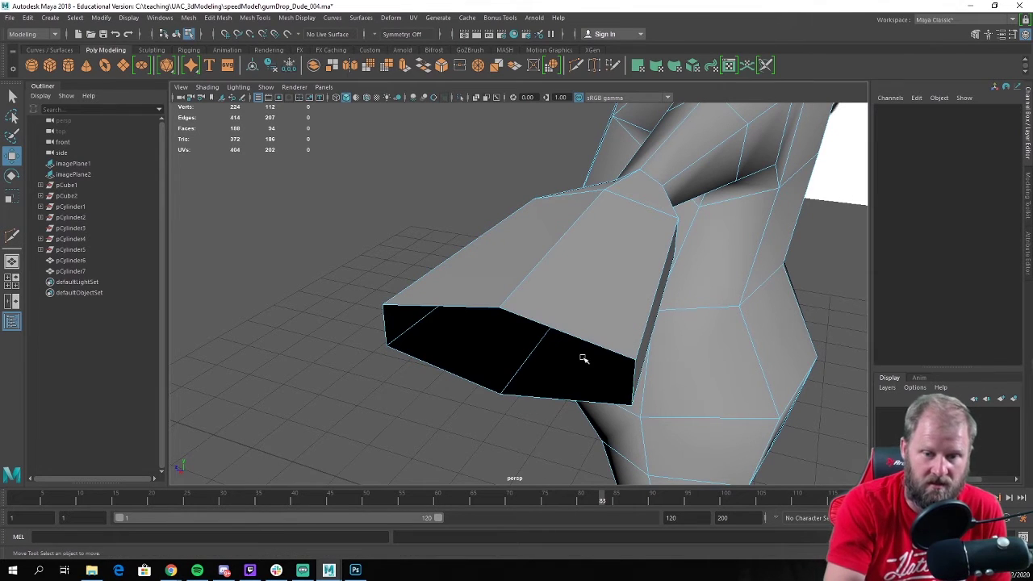
Use Append to Polygon to bridge the upper and lower border edges on one half of the palm's open end
{"action": "right_click_drag", "start_coordinate": [576, 238], "coordinate": [614, 220]}
{"action": "left_click", "coordinate": [216, 18]}
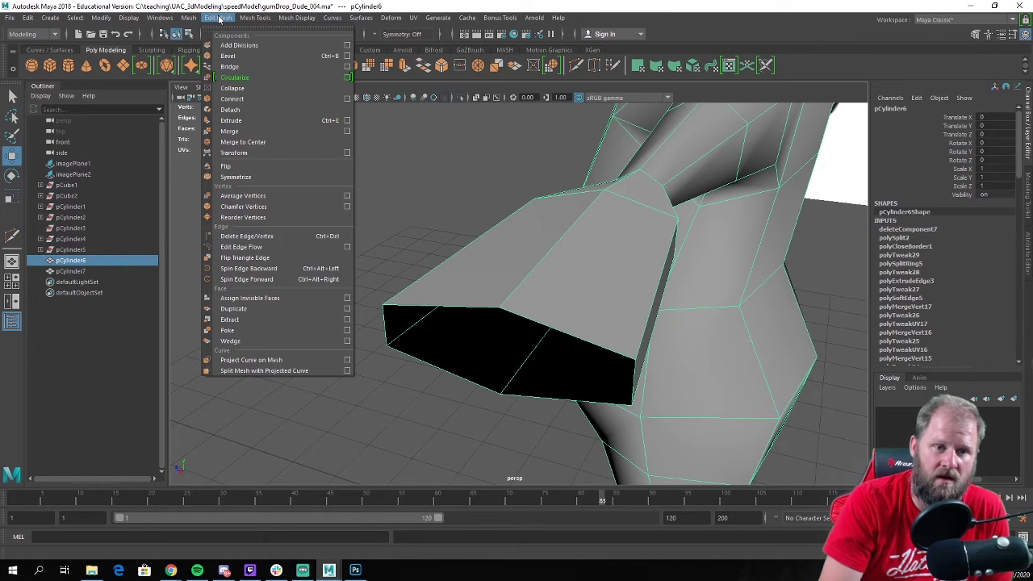
{"action": "left_click", "coordinate": [224, 18]}
{"action": "left_click", "coordinate": [255, 18]}
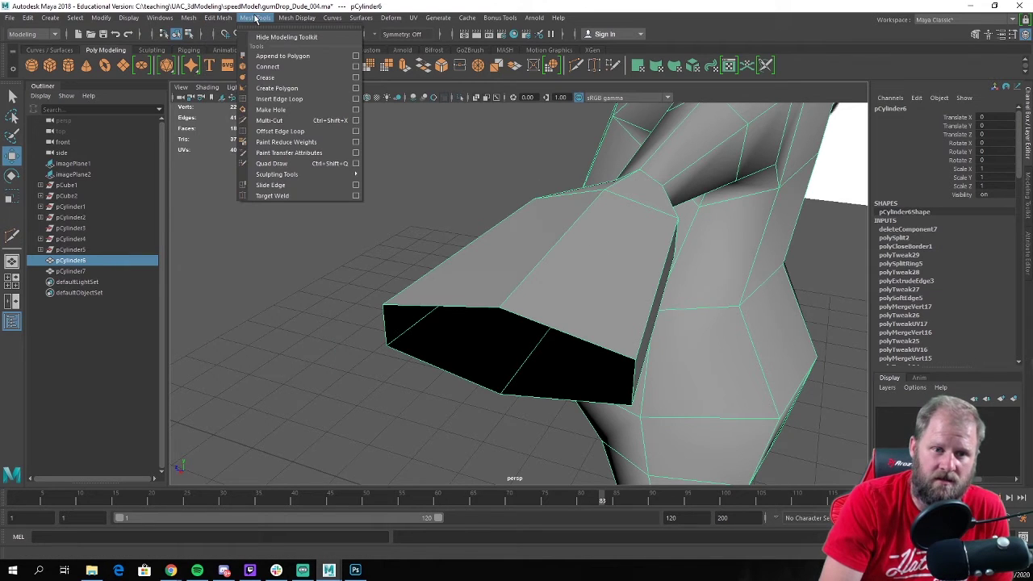
{"action": "left_click", "coordinate": [296, 57]}
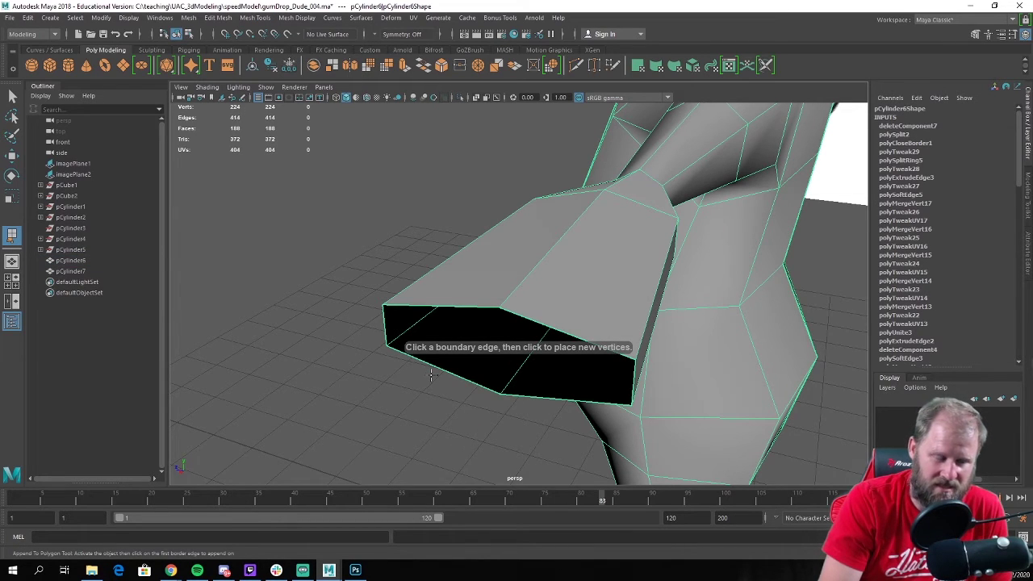
{"action": "left_click", "coordinate": [457, 307]}
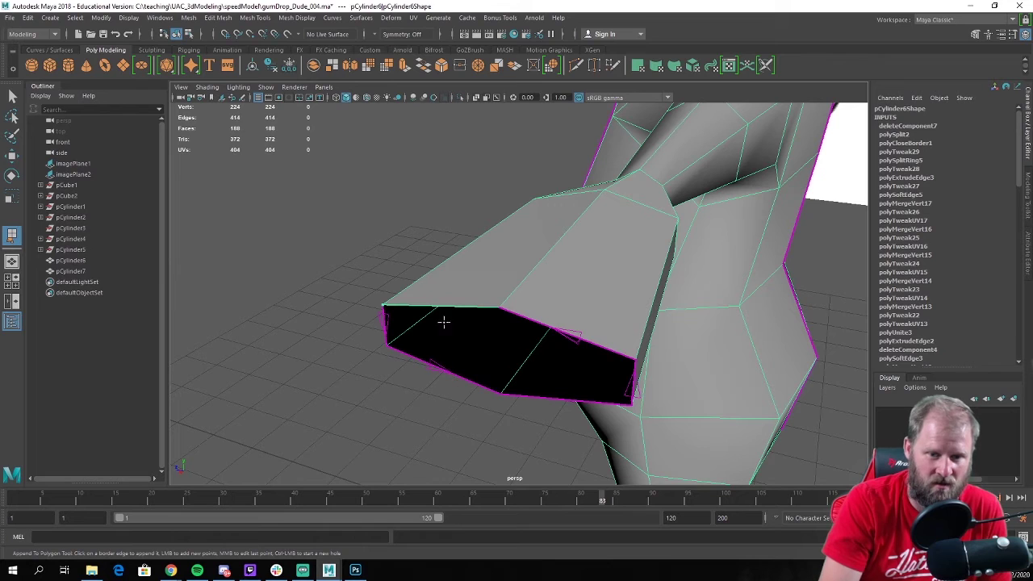
{"action": "left_click", "coordinate": [435, 363]}
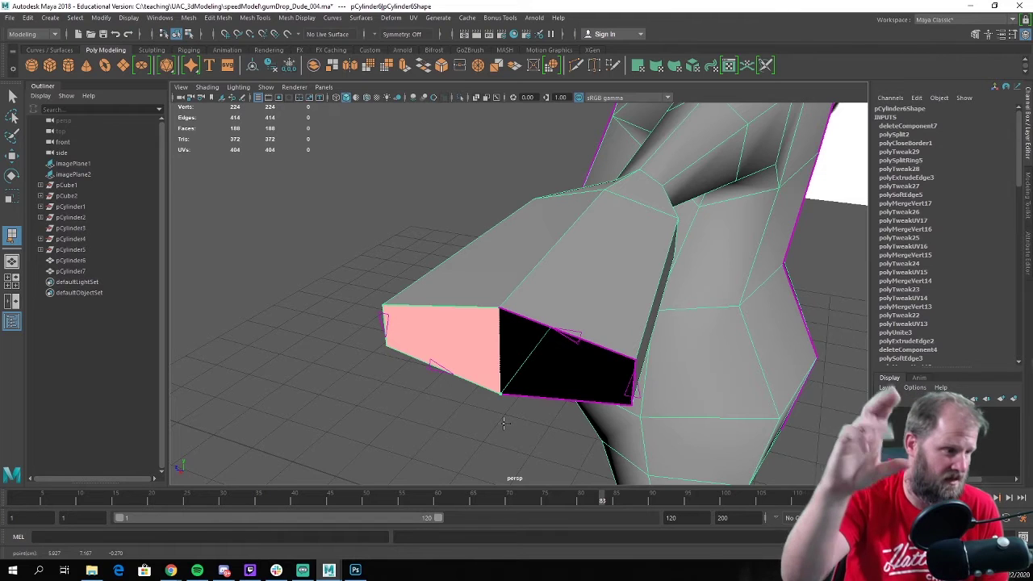
{"action": "key", "text": "Return"}
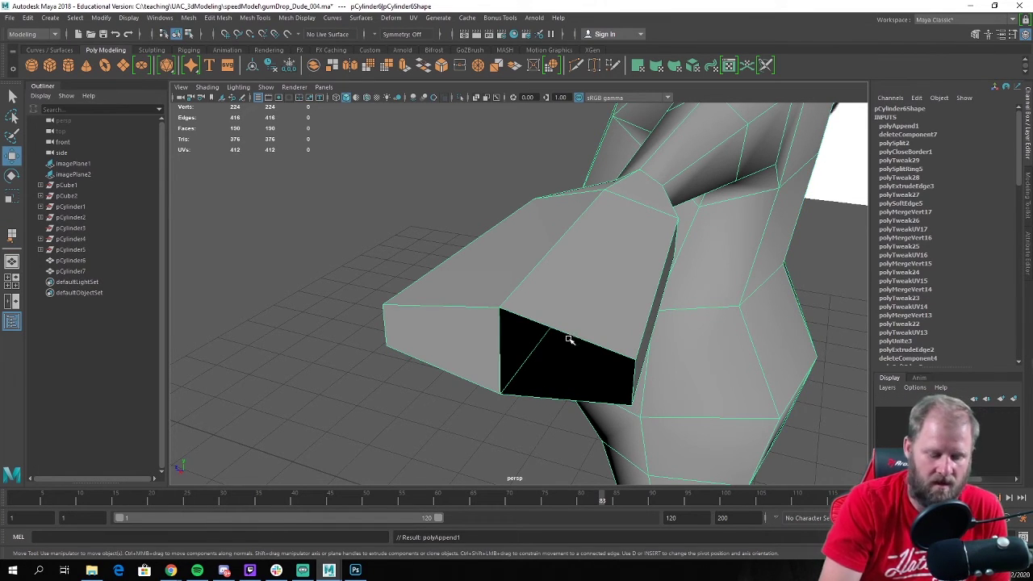
Append a second polygon between the upper and lower border edges to fill the remaining half of the palm's opening
{"action": "key", "text": "y"}
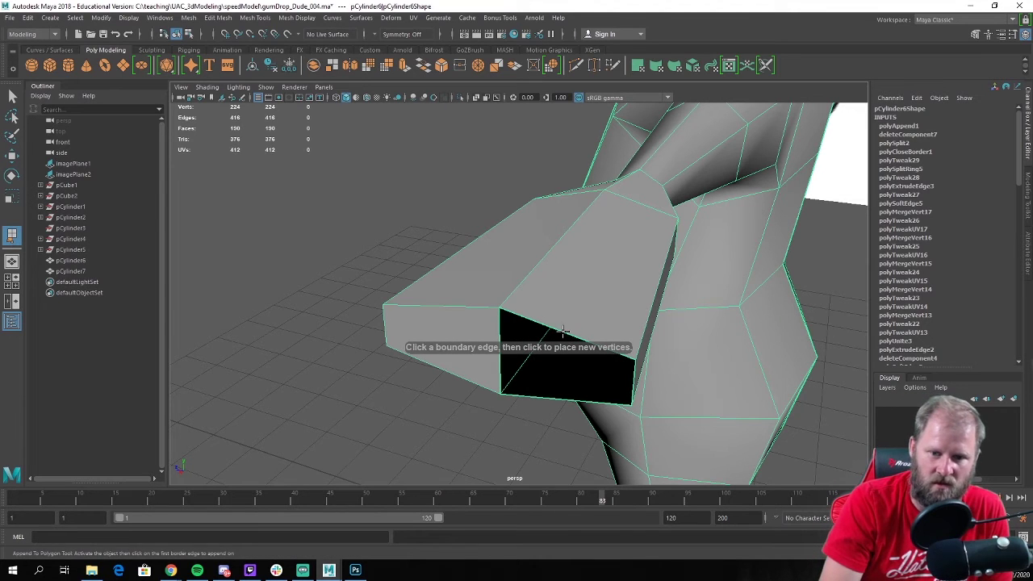
{"action": "left_click", "coordinate": [563, 331]}
{"action": "left_click", "coordinate": [560, 395]}
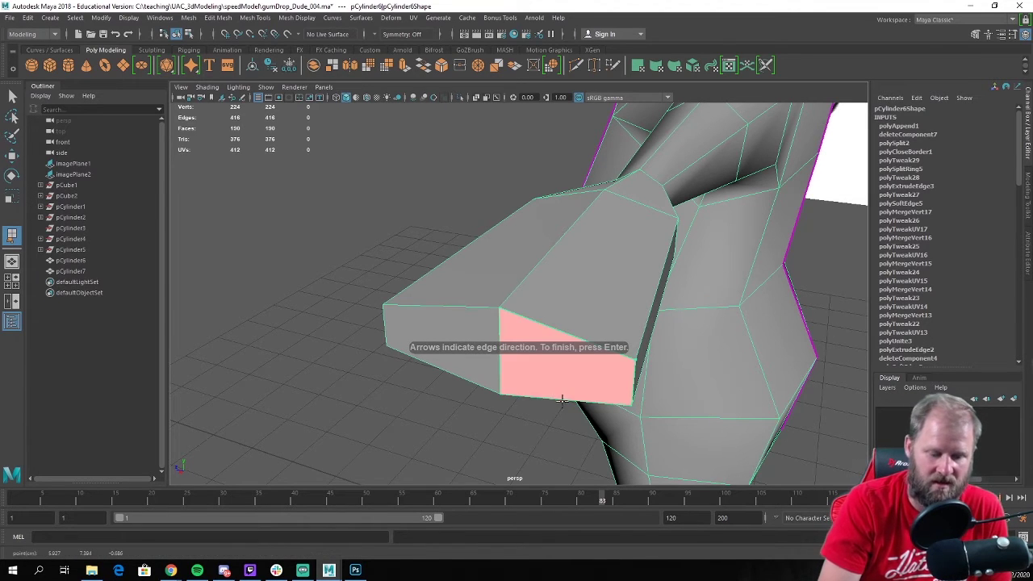
{"action": "key", "text": "Return"}
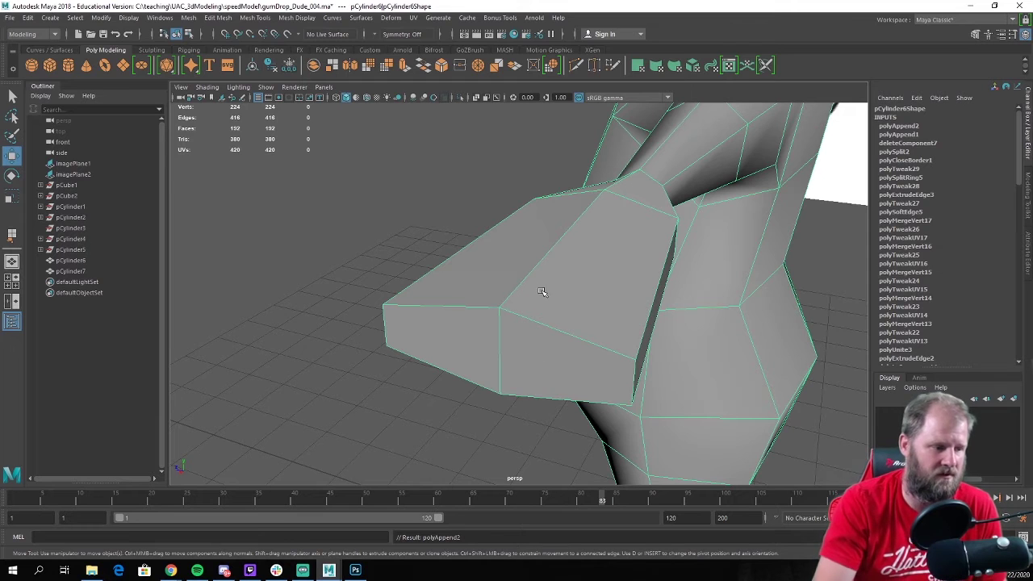
Delete the two appended faces at the palm's end to reopen the border
{"action": "right_click_drag", "start_coordinate": [530, 323], "coordinate": [518, 293]}
{"action": "left_click", "coordinate": [533, 341]}
{"action": "left_click", "coordinate": [466, 336], "text": "shift"}
{"action": "key", "text": "Delete"}
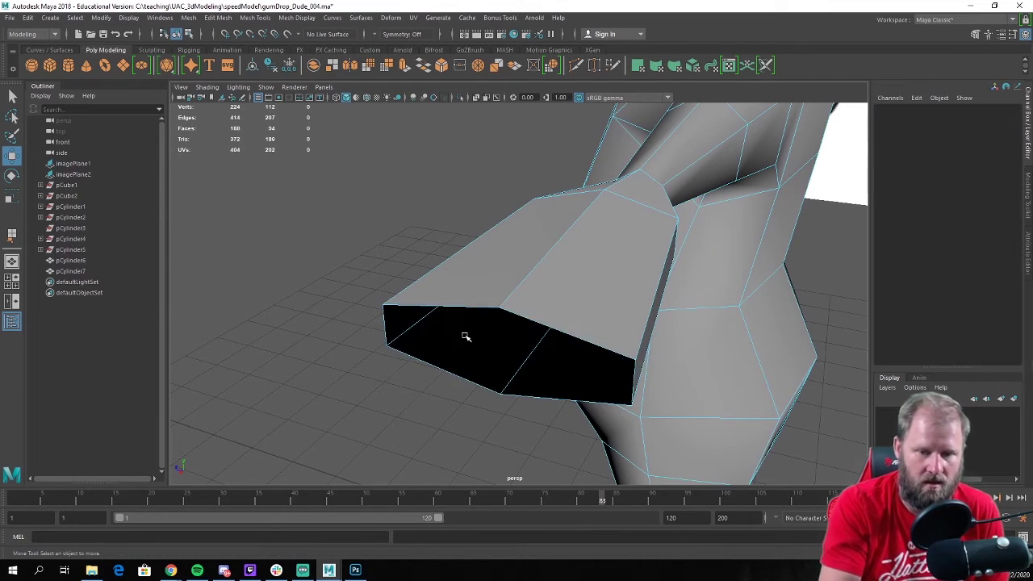
Extrude the two lower border edges of the palm's opening partway up toward the upper edges
{"action": "right_click_drag", "start_coordinate": [454, 369], "coordinate": [444, 239]}
{"action": "left_click", "coordinate": [443, 364]}
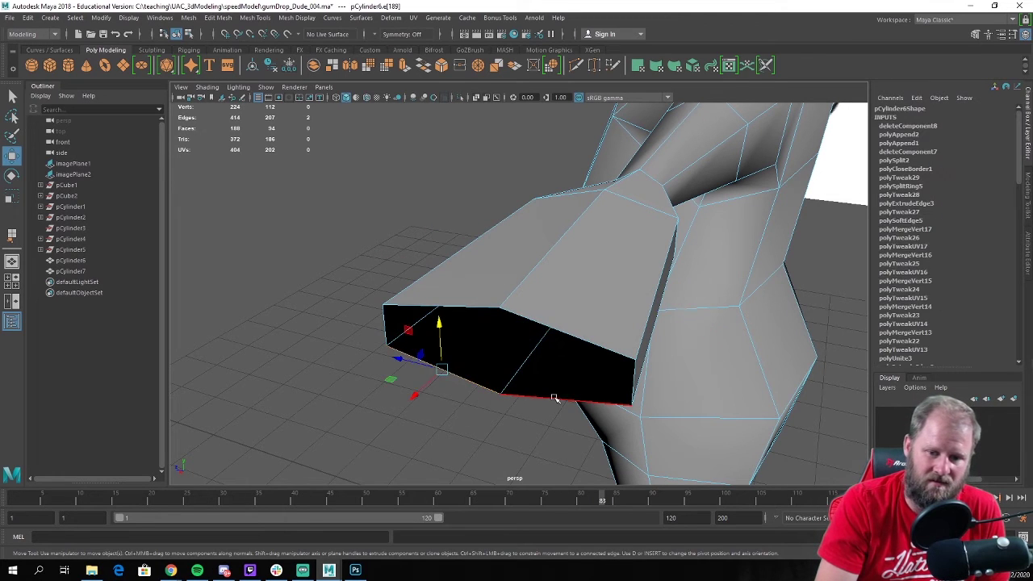
{"action": "double_click", "coordinate": [561, 401]}
{"action": "right_click_drag", "start_coordinate": [562, 358], "coordinate": [555, 394], "text": "shift"}
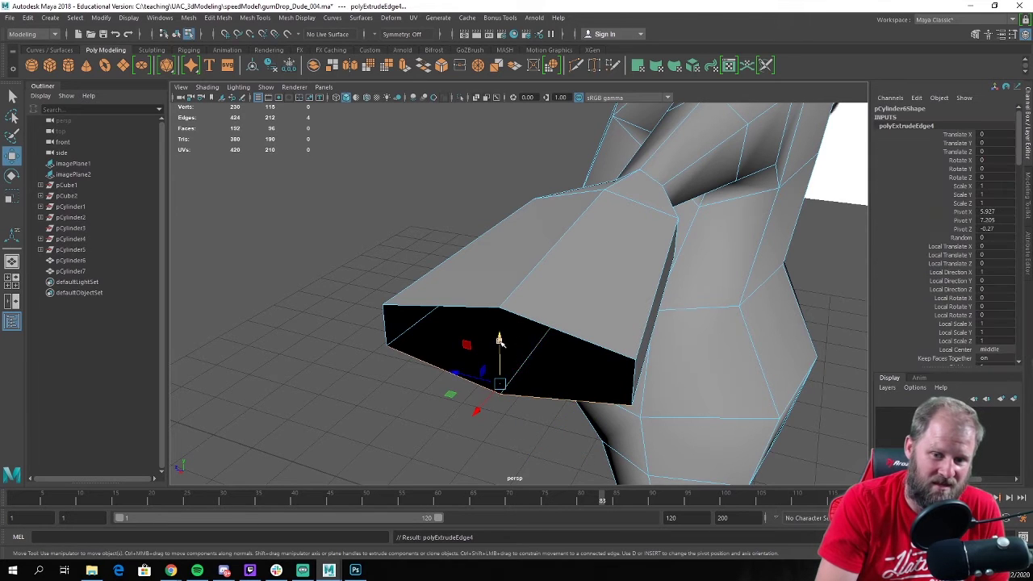
{"action": "left_click_drag", "start_coordinate": [500, 345], "coordinate": [505, 315]}
{"action": "scroll", "coordinate": [482, 331], "scroll_direction": "up", "scroll_amount": 2}
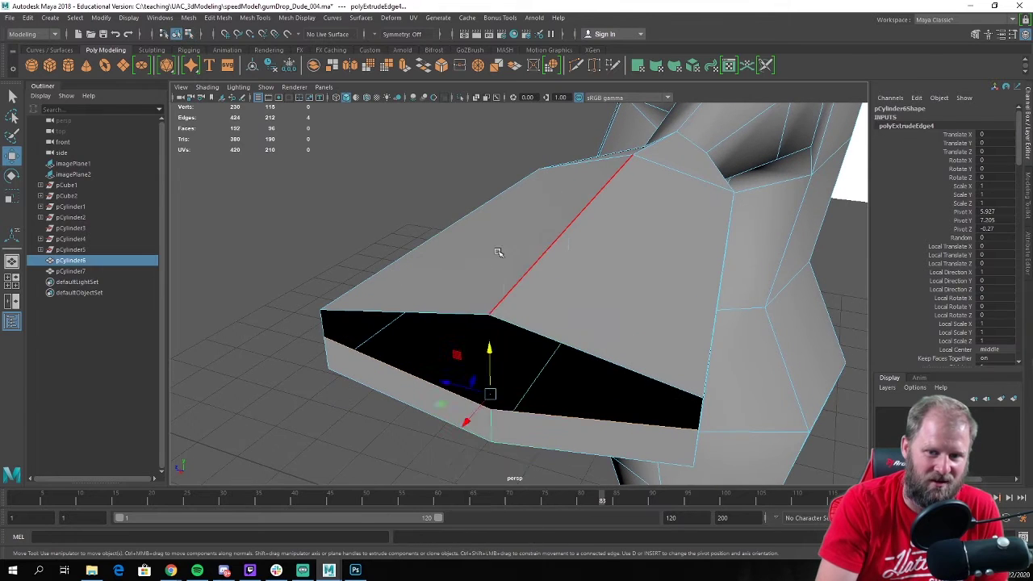
Close the palm's end by welding the extruded edges' three vertices to the upper border vertices with Target Weld, then return to object mode
{"action": "right_click_drag", "start_coordinate": [498, 247], "coordinate": [485, 230], "text": "shift"}
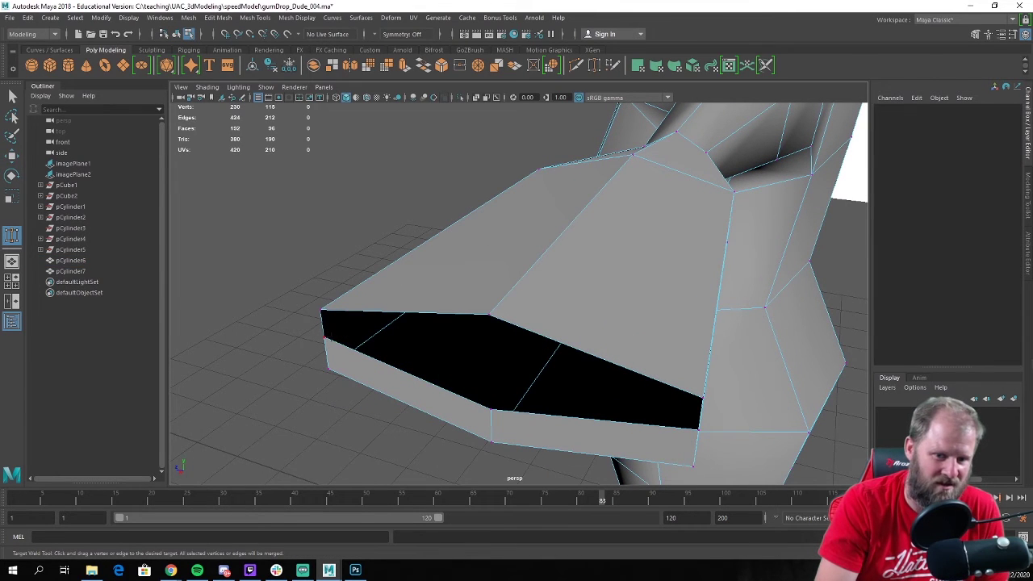
{"action": "left_click_drag", "start_coordinate": [320, 309], "coordinate": [320, 309]}
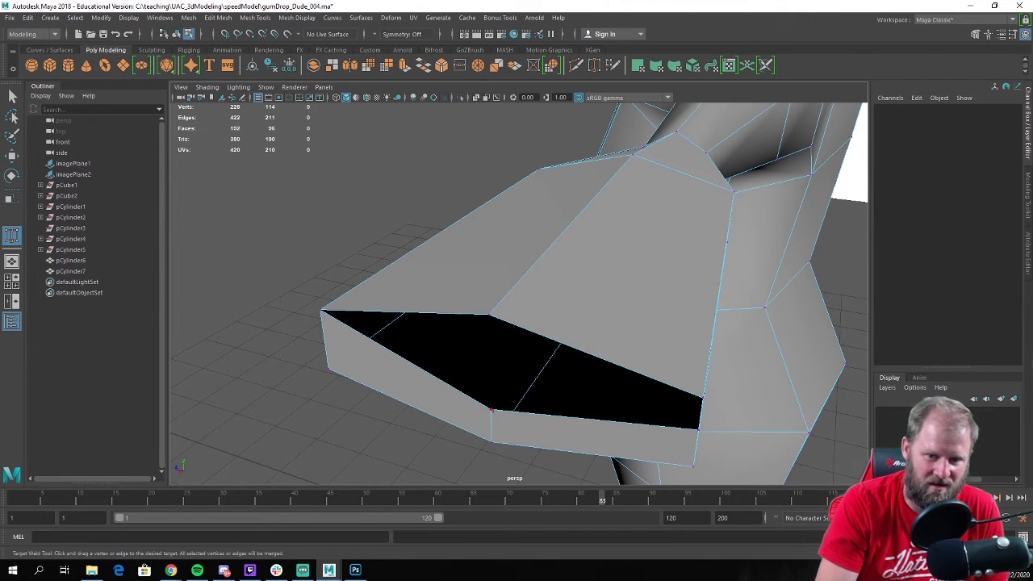
{"action": "left_click_drag", "start_coordinate": [489, 409], "coordinate": [492, 314]}
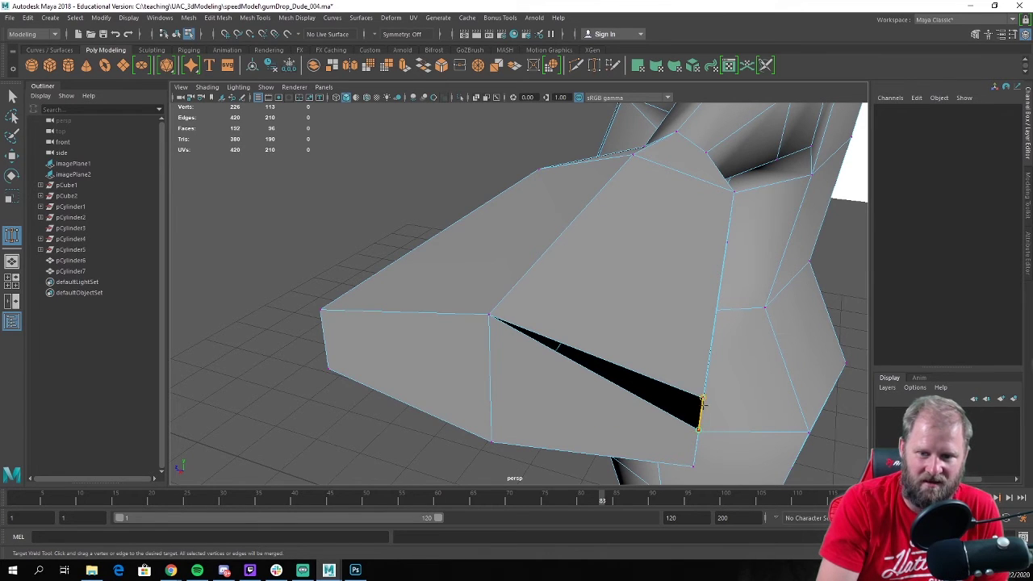
{"action": "left_click_drag", "start_coordinate": [702, 401], "coordinate": [703, 406]}
{"action": "key", "text": "w"}
{"action": "right_click_drag", "start_coordinate": [529, 258], "coordinate": [579, 244]}
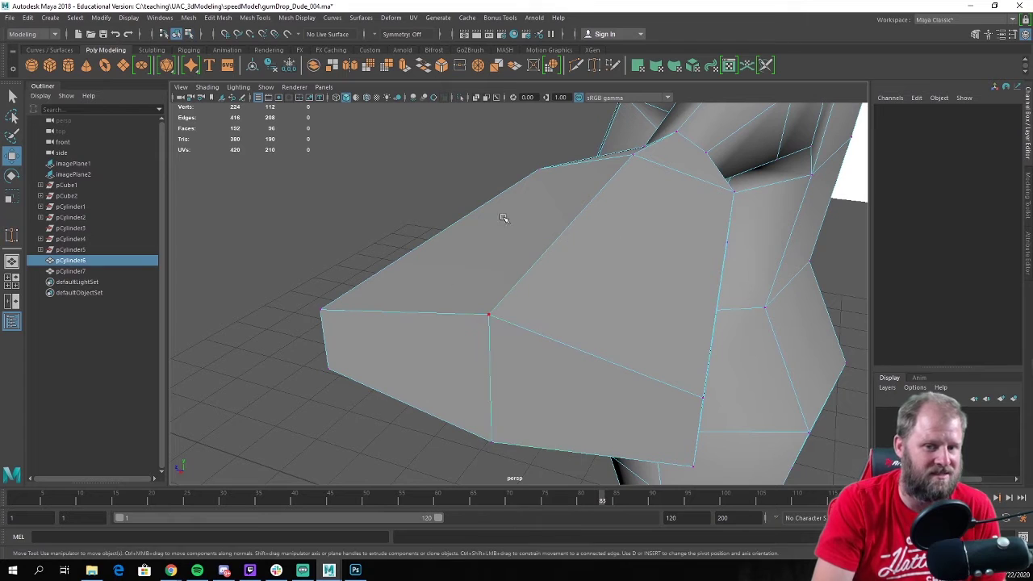
{"action": "left_click", "coordinate": [365, 203]}
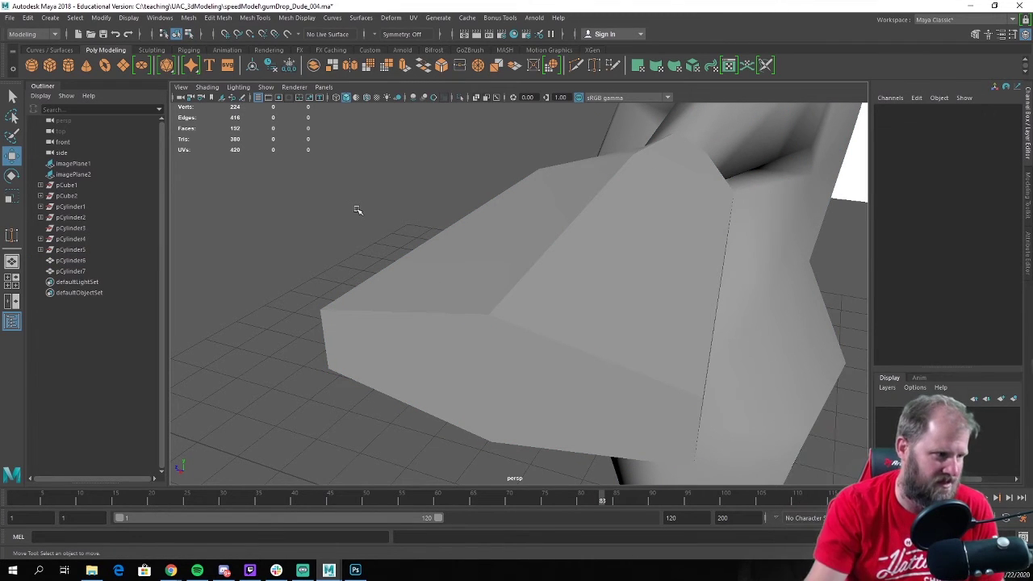
Extrude the palm's two end faces together to start the block of fingers
{"action": "left_click_drag", "start_coordinate": [556, 268], "coordinate": [509, 302], "text": "alt"}
{"action": "right_click_drag", "start_coordinate": [509, 302], "coordinate": [497, 309]}
{"action": "left_click", "coordinate": [492, 317]}
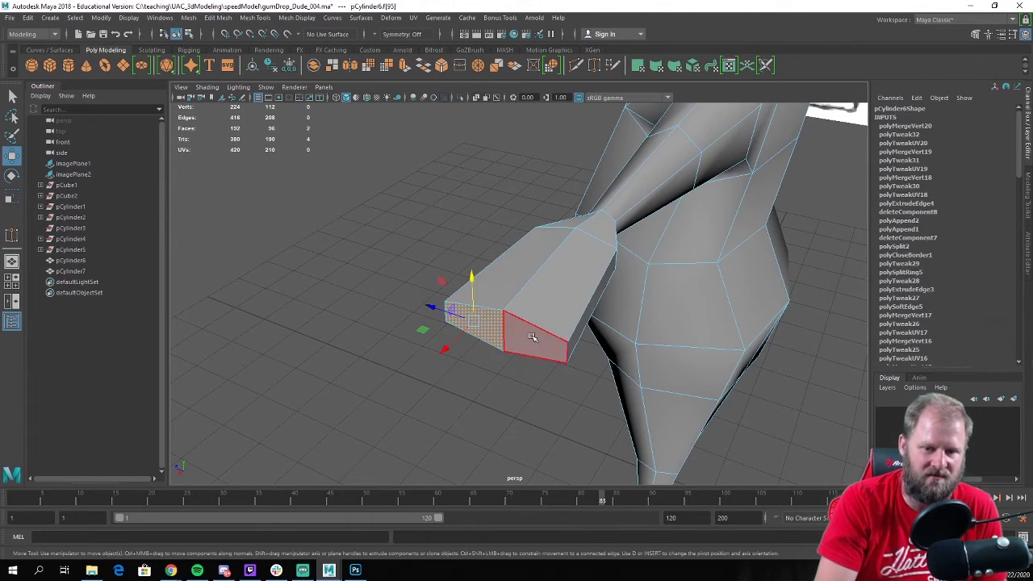
{"action": "left_click", "coordinate": [532, 338], "text": "shift"}
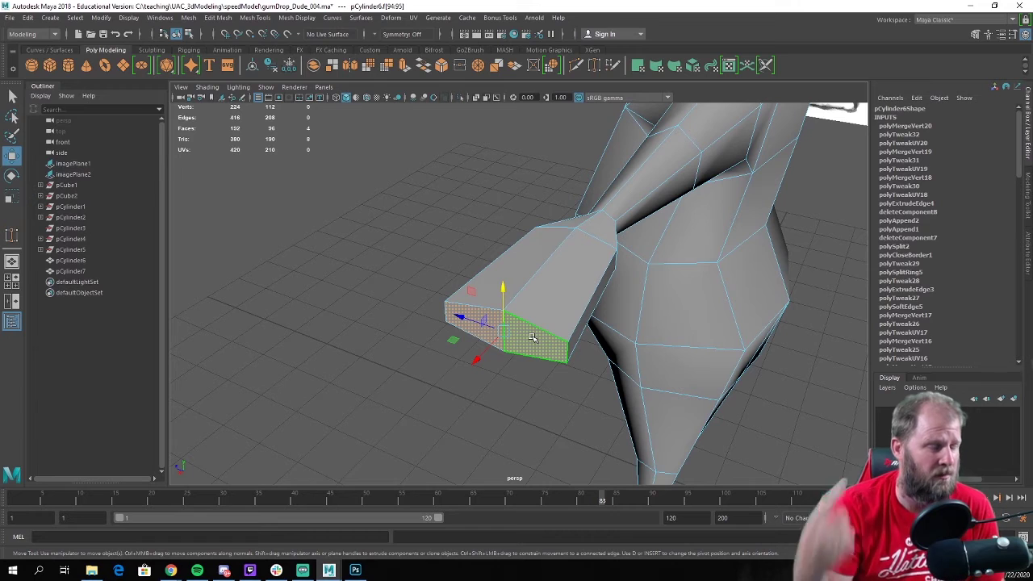
{"action": "right_click_drag", "start_coordinate": [554, 277], "coordinate": [553, 302], "text": "shift"}
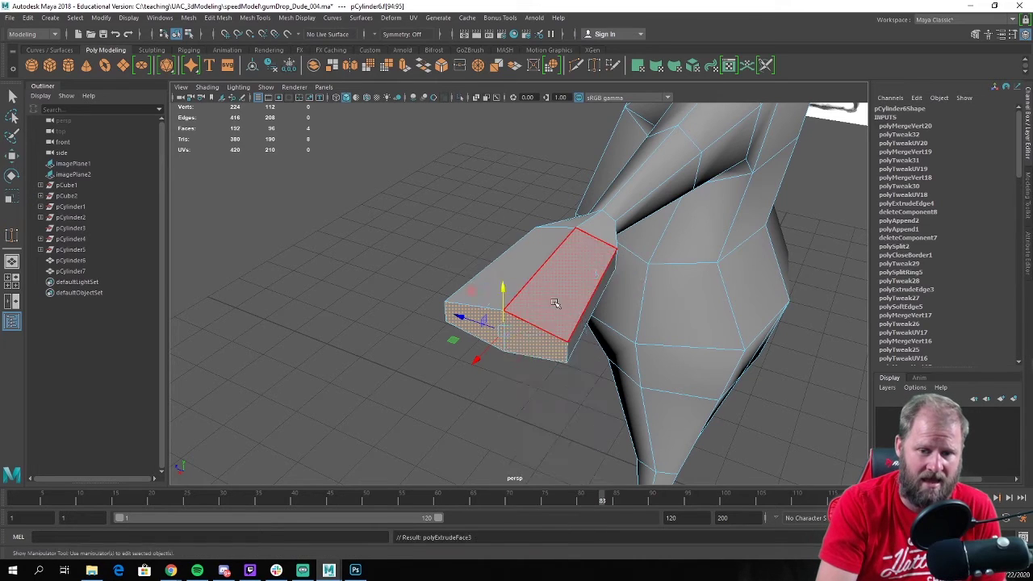
{"action": "scroll", "coordinate": [536, 313], "scroll_direction": "down", "scroll_amount": 3}
{"action": "left_click_drag", "start_coordinate": [536, 313], "coordinate": [306, 351], "text": "alt"}
{"action": "left_click_drag", "start_coordinate": [413, 358], "coordinate": [669, 341], "text": "alt"}
In the front view, move the extruded end faces out to the reference drawing's fingertips and scale them down vertically
{"action": "key", "text": "space"}
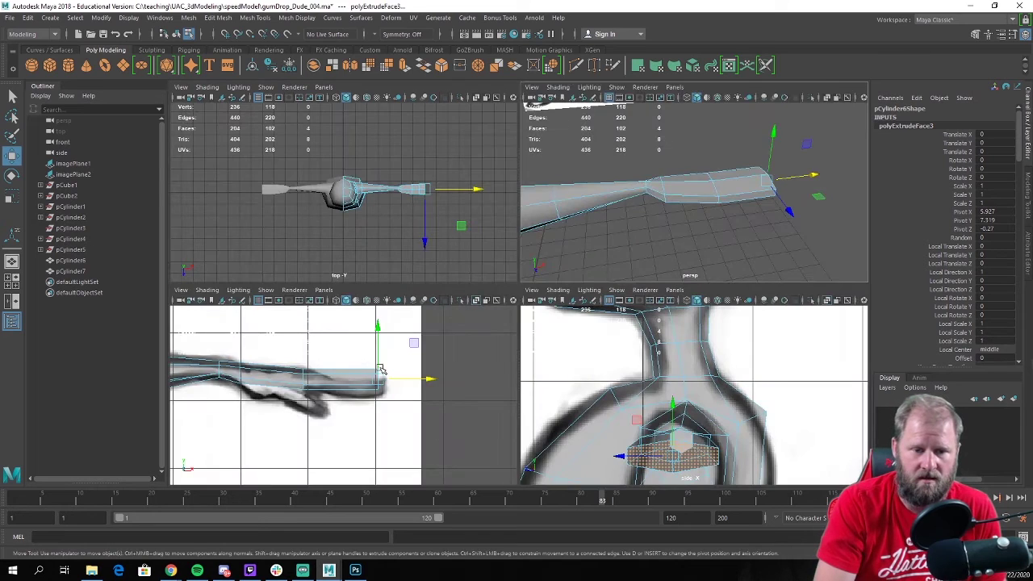
{"action": "key", "text": "space"}
{"action": "scroll", "coordinate": [418, 358], "scroll_direction": "up", "scroll_amount": 1}
{"action": "left_click_drag", "start_coordinate": [643, 252], "coordinate": [679, 251]}
{"action": "key", "text": "e"}
{"action": "key", "text": "r"}
{"action": "left_click_drag", "start_coordinate": [620, 207], "coordinate": [619, 219]}
{"action": "key", "text": "w"}
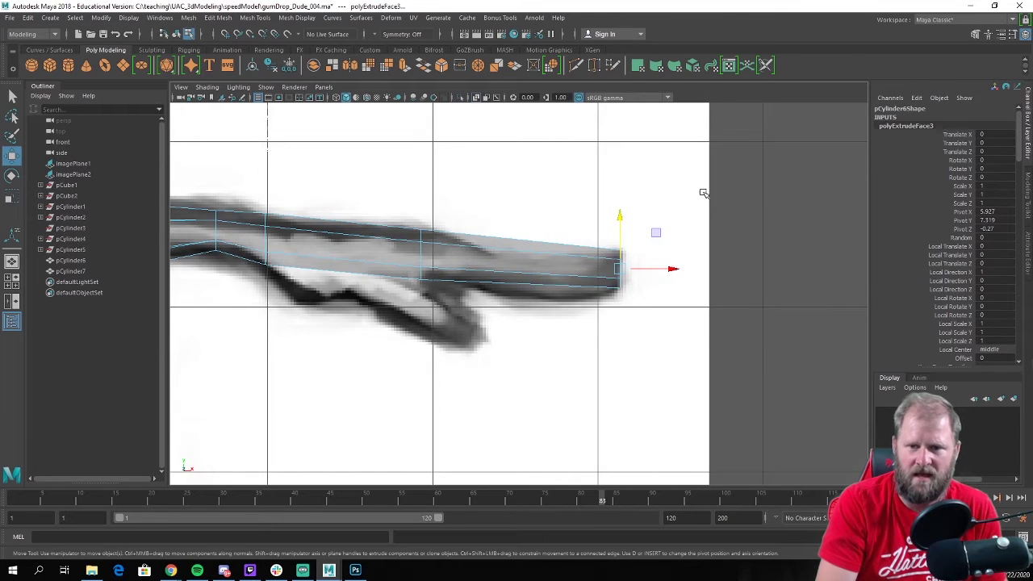
Start rounding the fingertip end by pulling one side's corner vertices back toward the wrist and shifting the middle vertices toward that side
{"action": "key", "text": "space"}
{"action": "key", "text": "space"}
{"action": "left_click_drag", "start_coordinate": [743, 242], "coordinate": [563, 260], "text": "alt"}
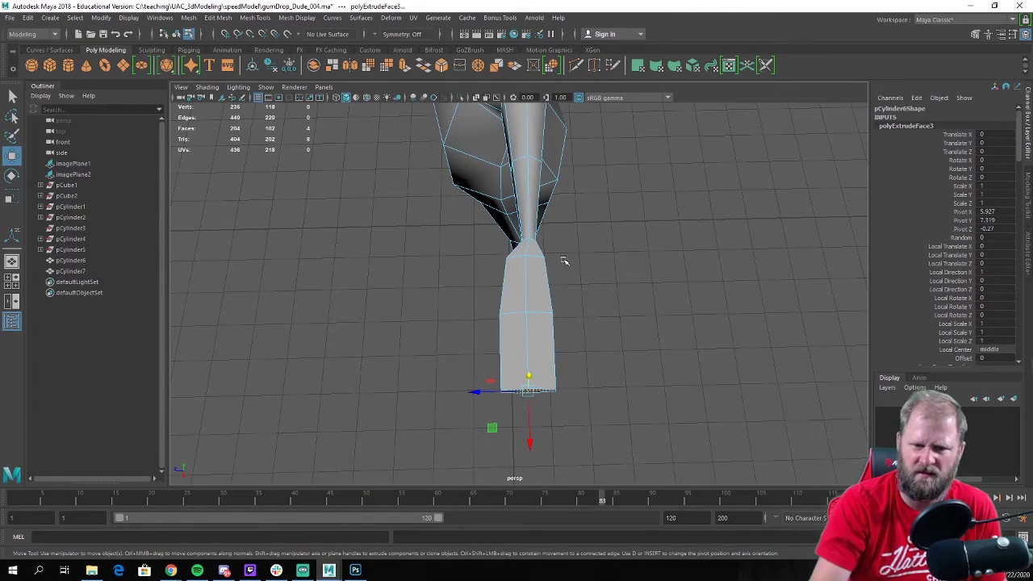
{"action": "left_click_drag", "start_coordinate": [620, 338], "coordinate": [563, 316], "text": "alt"}
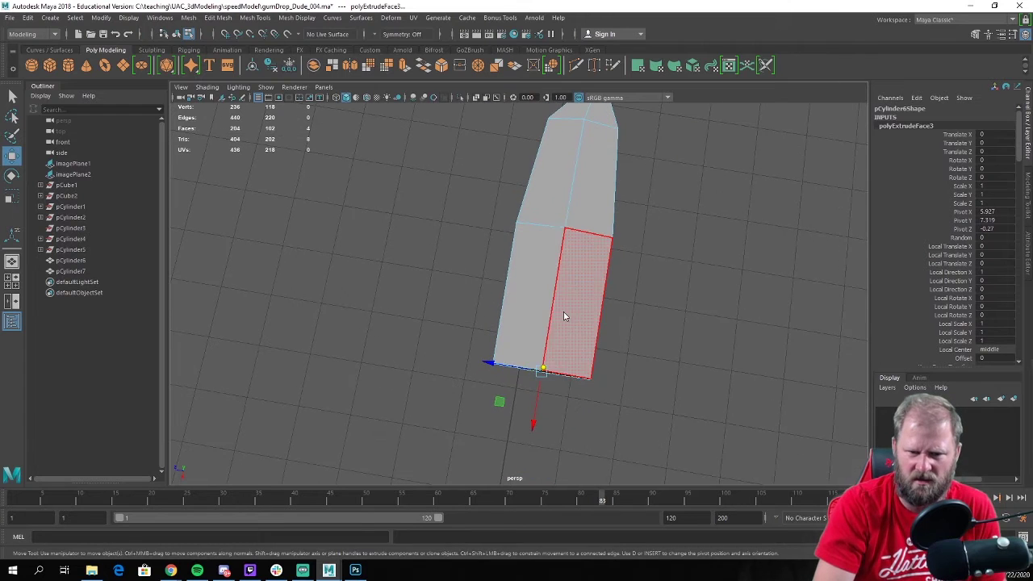
{"action": "right_click_drag", "start_coordinate": [560, 259], "coordinate": [506, 263]}
{"action": "left_click", "coordinate": [540, 373]}
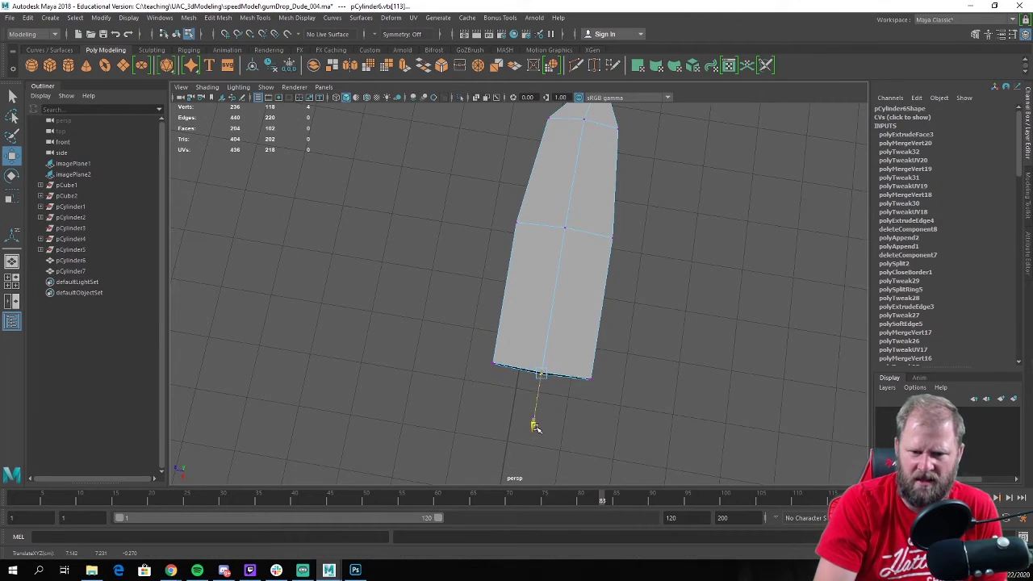
{"action": "left_click_drag", "start_coordinate": [470, 328], "coordinate": [516, 403]}
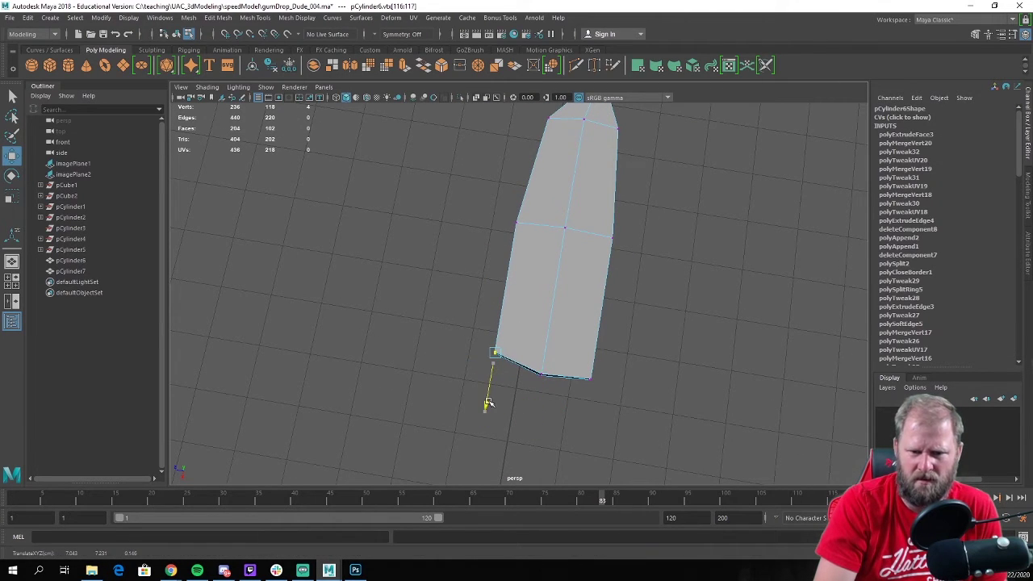
{"action": "left_click", "coordinate": [540, 372]}
{"action": "mouse_move", "coordinate": [499, 363]}
{"action": "left_mouse_down"}
{"action": "mouse_move", "coordinate": [478, 361]}
{"action": "mouse_move", "coordinate": [488, 362]}
{"action": "left_mouse_up"}
Pull the opposite corner vertices of the fingertip end back and inward, then nudge the middle and first corner vertices toward the wrist
{"action": "left_click_drag", "start_coordinate": [622, 407], "coordinate": [556, 349]}
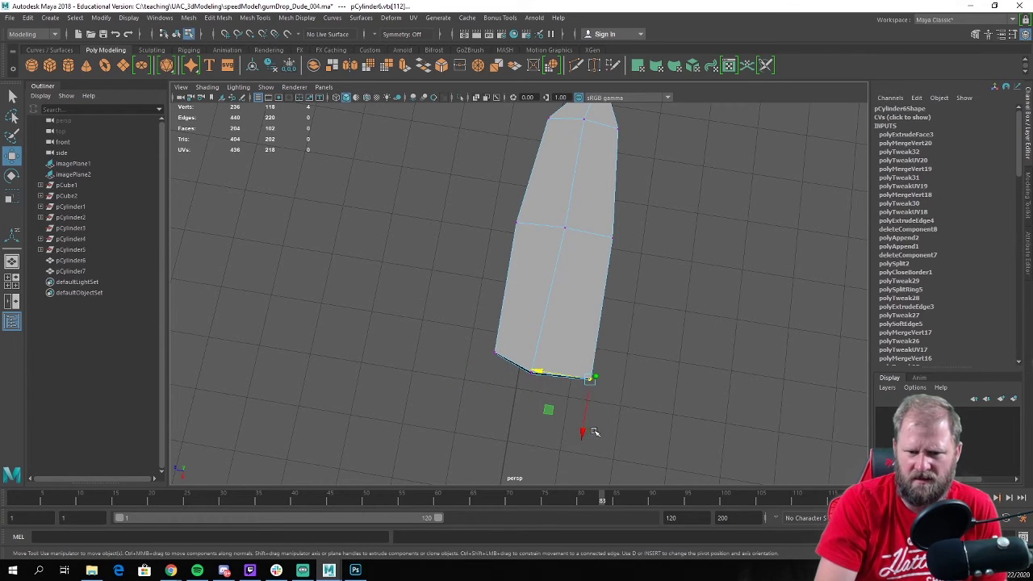
{"action": "left_click_drag", "start_coordinate": [594, 432], "coordinate": [590, 406]}
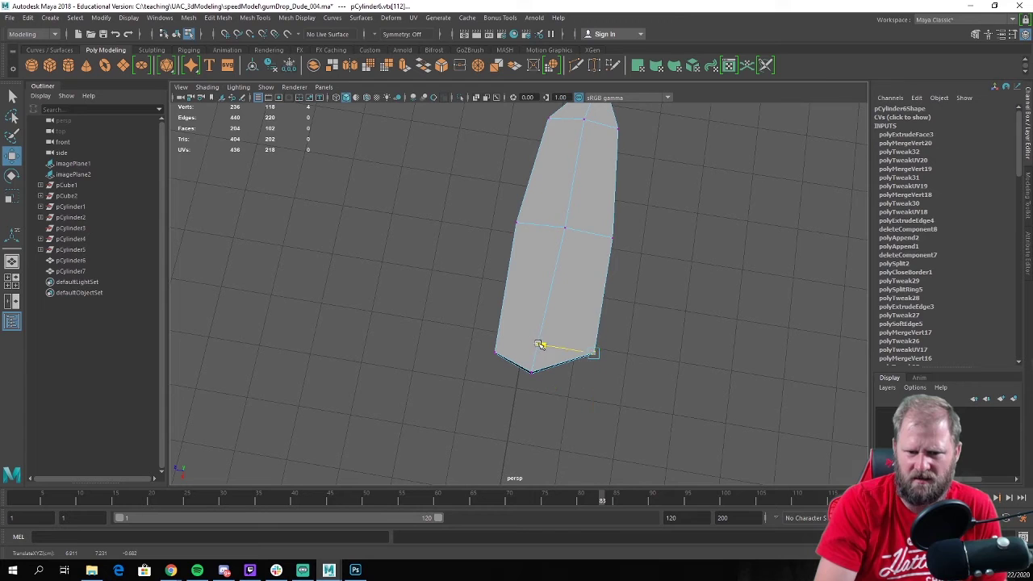
{"action": "left_click_drag", "start_coordinate": [540, 345], "coordinate": [535, 345]}
{"action": "left_click", "coordinate": [498, 352]}
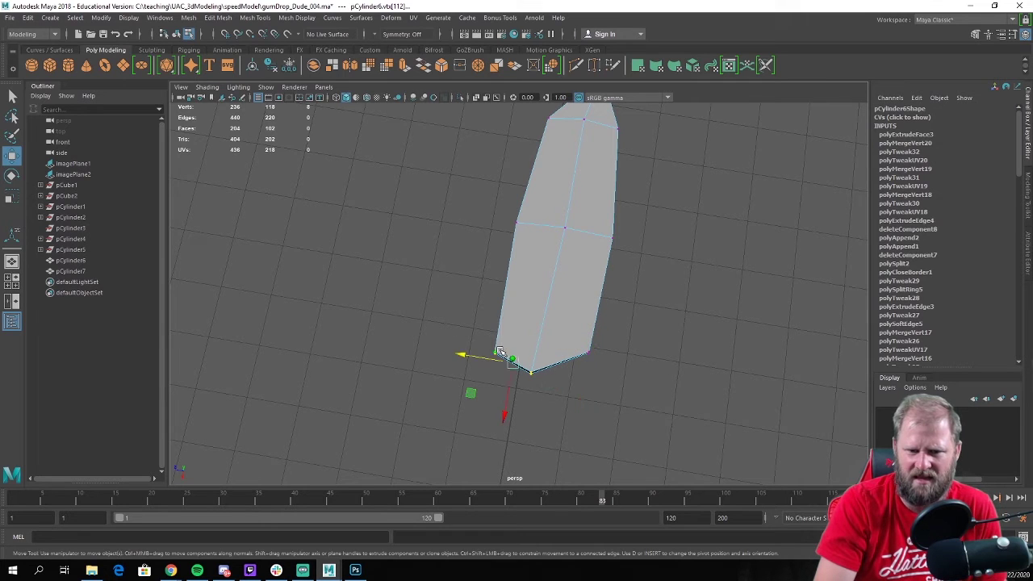
{"action": "left_click_drag", "start_coordinate": [505, 410], "coordinate": [507, 401]}
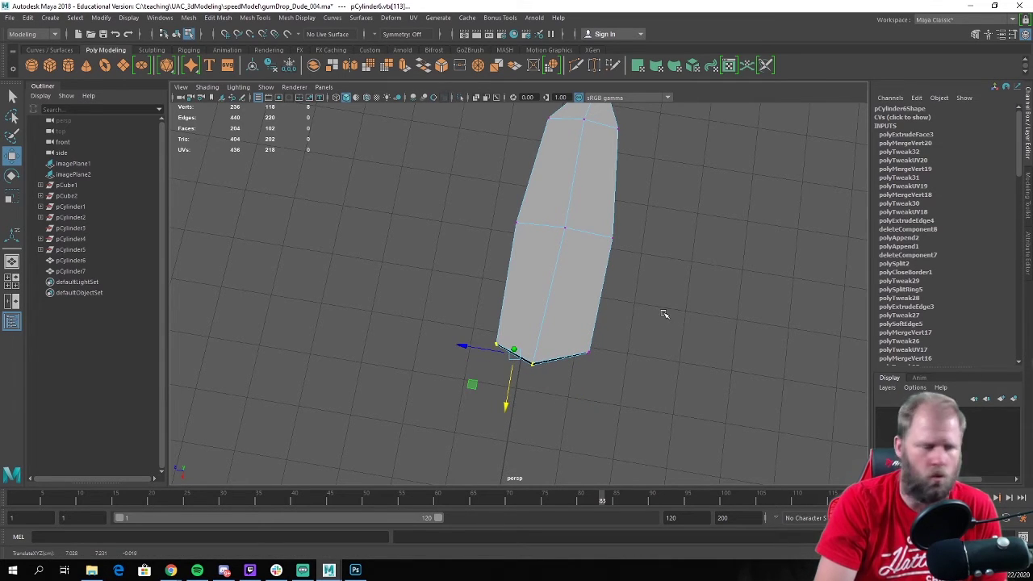
Insert an edge loop around the finger block, about midway between the palm and the fingertips
{"action": "key", "text": "space"}
{"action": "left_click_drag", "start_coordinate": [706, 185], "coordinate": [782, 167], "text": "alt"}
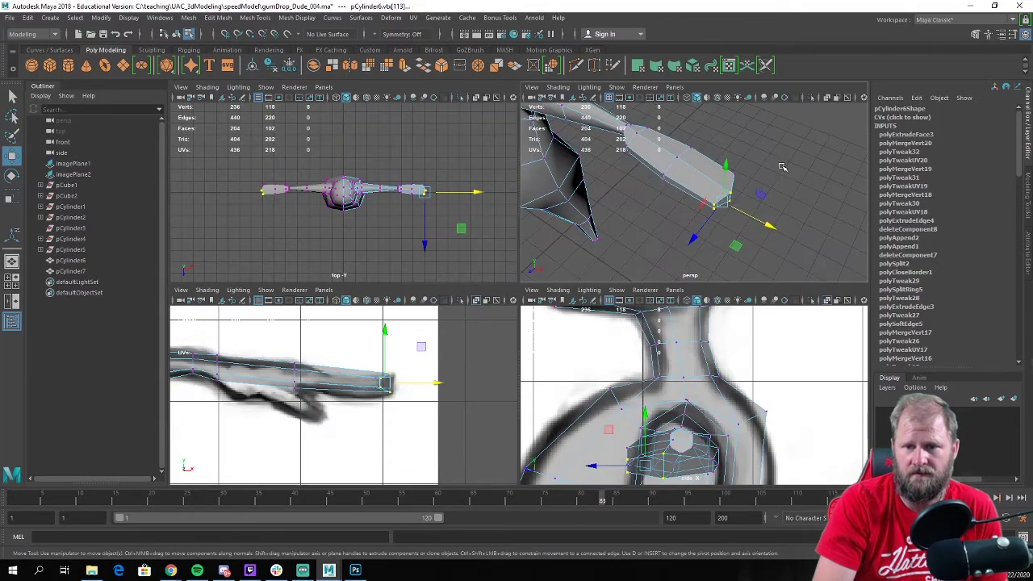
{"action": "key", "text": "space"}
{"action": "left_click_drag", "start_coordinate": [705, 200], "coordinate": [468, 266], "text": "alt"}
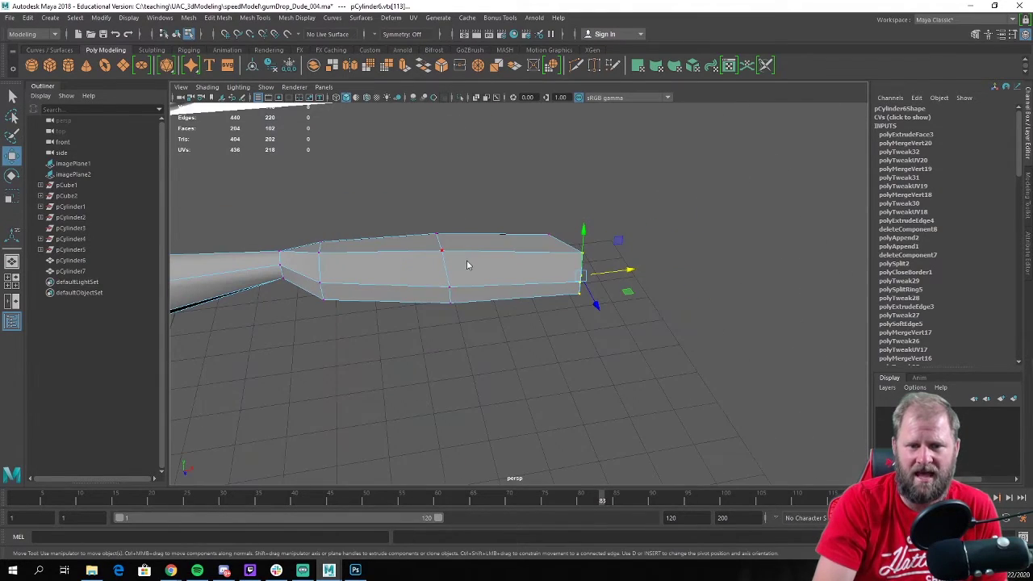
{"action": "right_click_drag", "start_coordinate": [520, 261], "coordinate": [484, 273], "text": "shift"}
{"action": "left_click", "coordinate": [514, 288]}
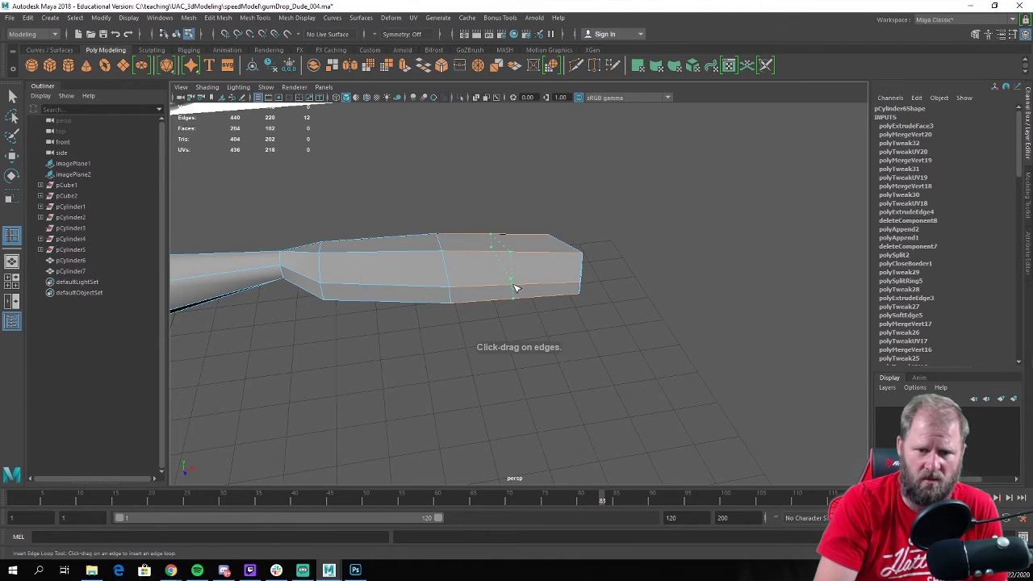
{"action": "key", "text": "w"}
{"action": "scroll", "coordinate": [518, 287], "scroll_direction": "down", "scroll_amount": 5}
{"action": "left_click_drag", "start_coordinate": [530, 254], "coordinate": [511, 321], "text": "alt"}
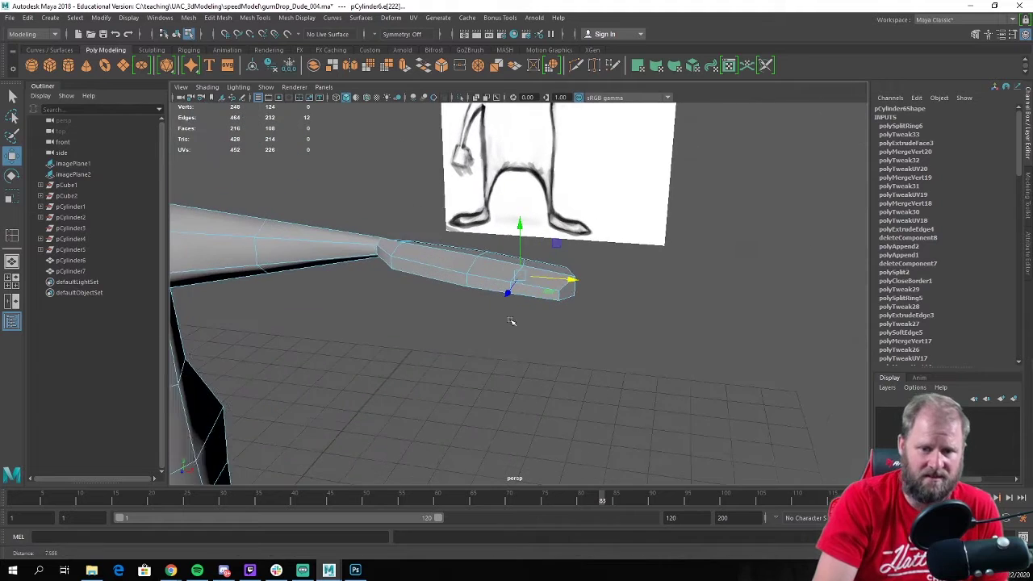
{"action": "right_click_drag", "start_coordinate": [511, 321], "coordinate": [583, 305], "text": "alt"}
{"action": "left_click_drag", "start_coordinate": [584, 304], "coordinate": [579, 332], "text": "alt"}
{"action": "right_click_drag", "start_coordinate": [447, 248], "coordinate": [427, 282]}
{"action": "left_click", "coordinate": [427, 268]}
{"action": "key", "text": "F8"}
{"action": "left_click", "coordinate": [437, 273]}
{"action": "left_click_drag", "start_coordinate": [443, 267], "coordinate": [431, 299], "text": "alt"}
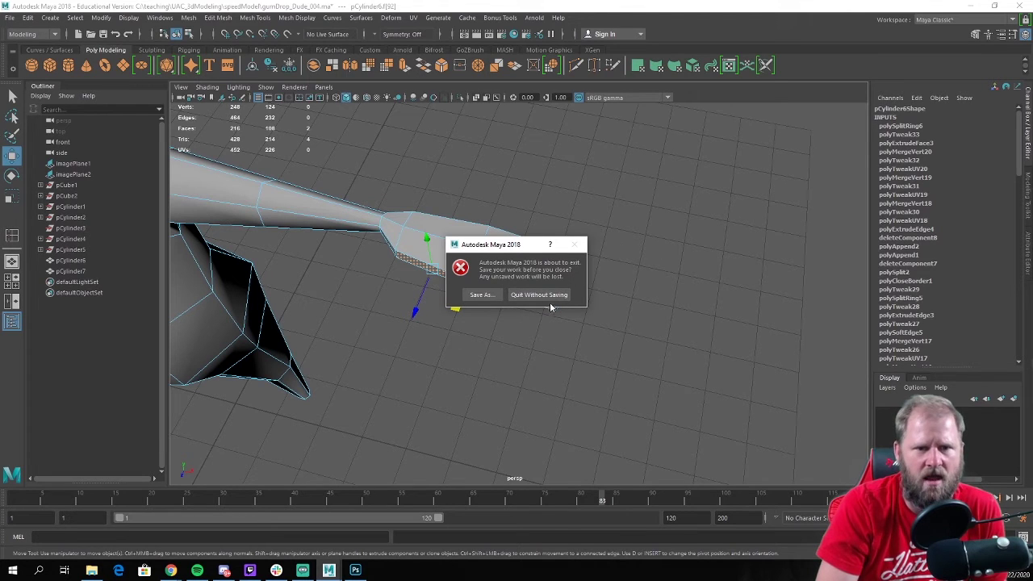
Save the scene under the new name gumDrop_Dude_005.ma and close the program
{"action": "left_click", "coordinate": [488, 296]}
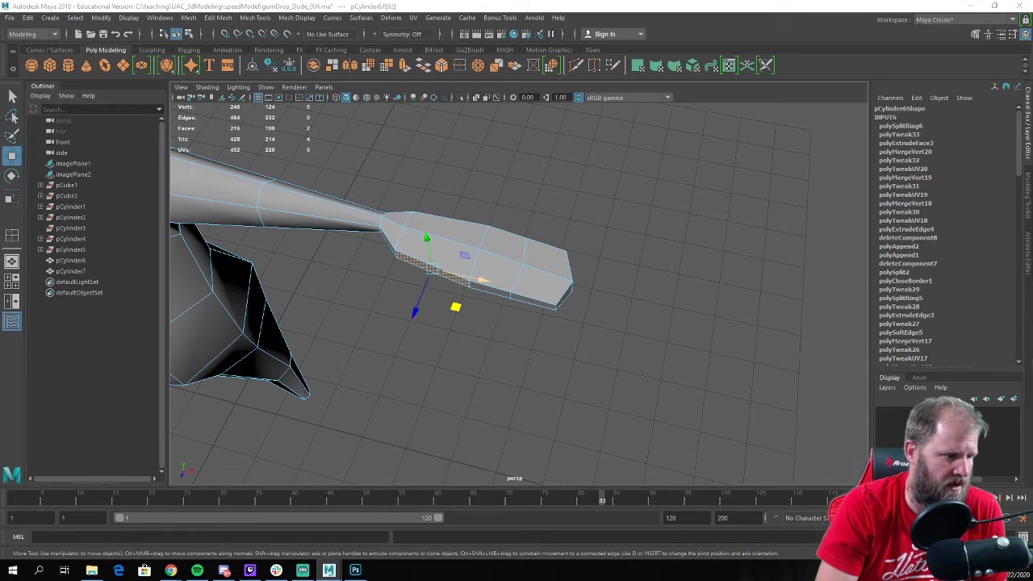
{"action": "key", "text": "Return"}
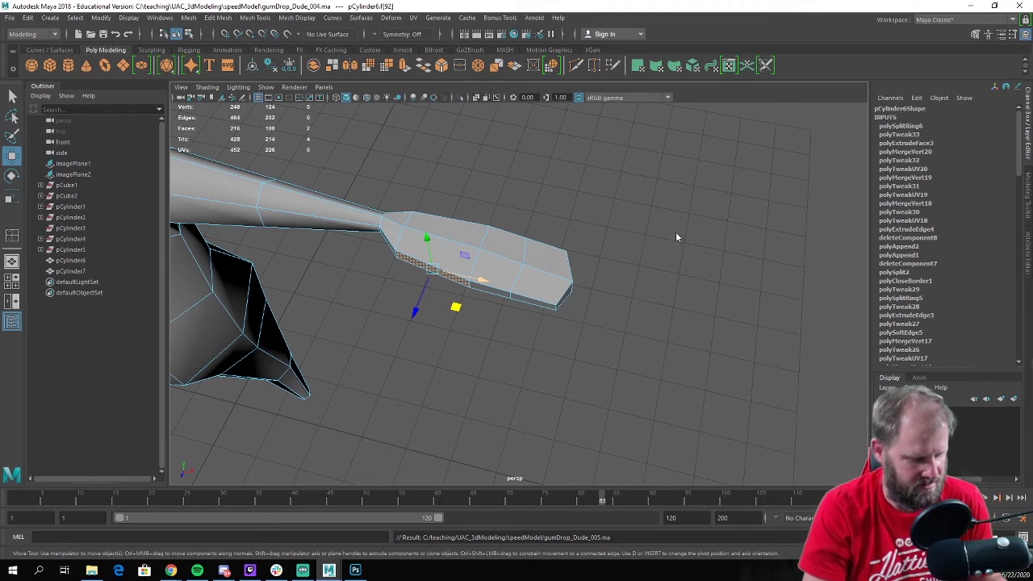
{"action": "left_click", "coordinate": [1015, 6]}
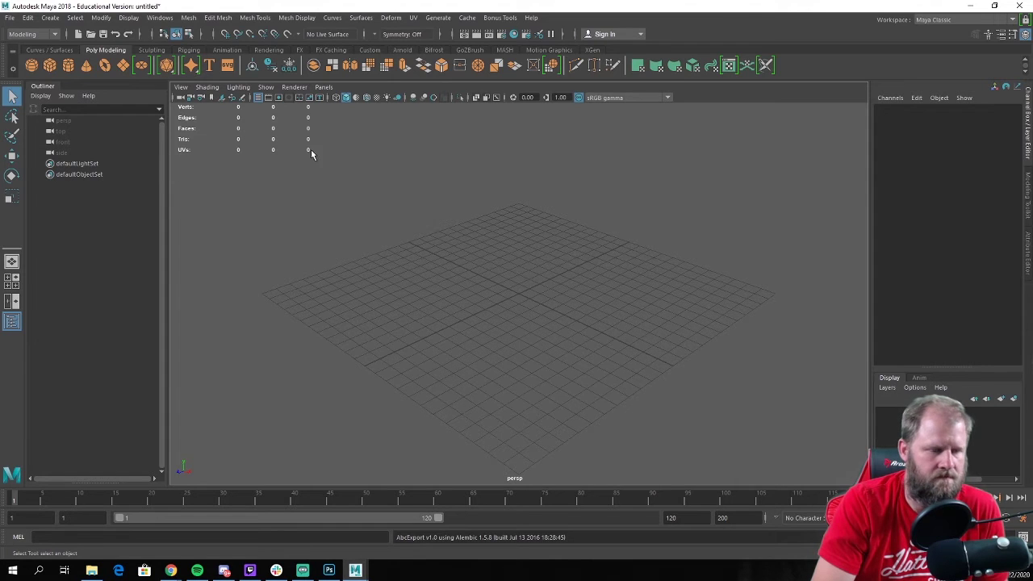
Reopen gumDrop_Dude_005.ma from the recent files without saving the untitled scene
{"action": "left_click", "coordinate": [13, 21]}
{"action": "mouse_move", "coordinate": [75, 389]}
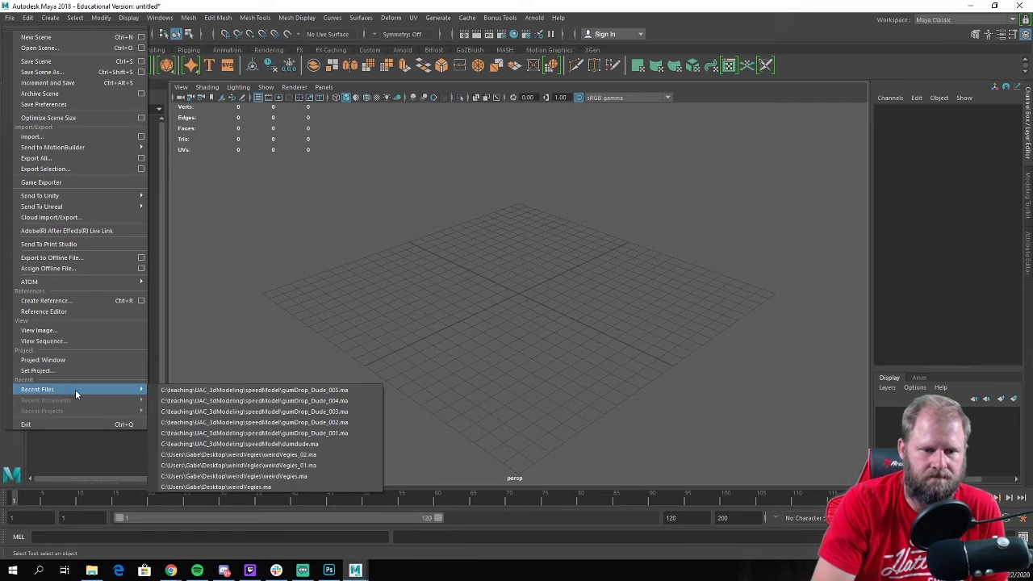
{"action": "left_click", "coordinate": [271, 390]}
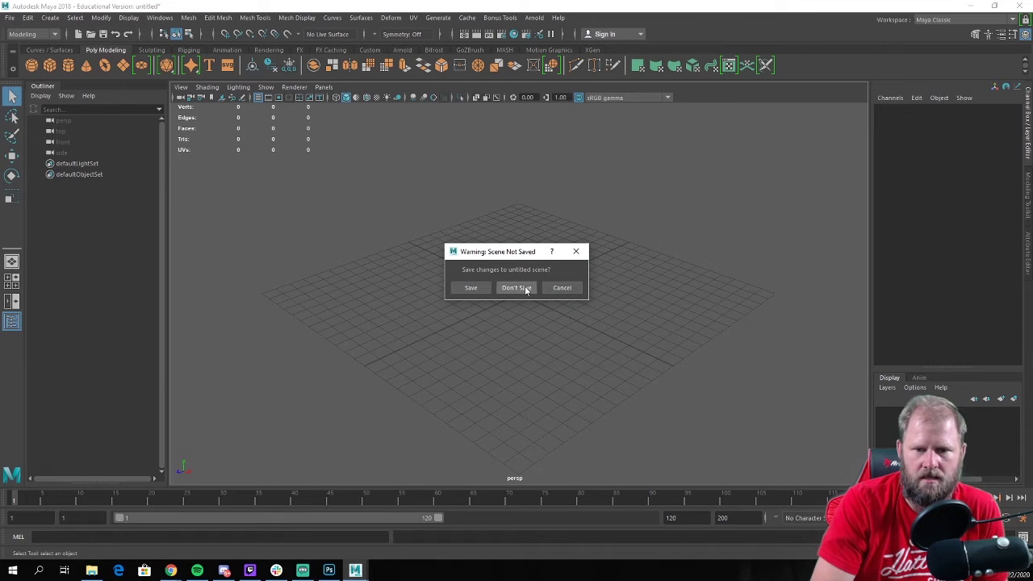
{"action": "left_click", "coordinate": [526, 290]}
Extrude the narrow side face of the palm outward by 0.3 to start the thumb, and return to object mode
{"action": "right_click_drag", "start_coordinate": [668, 265], "coordinate": [557, 266], "text": "alt"}
{"action": "left_click_drag", "start_coordinate": [557, 266], "coordinate": [538, 284], "text": "alt"}
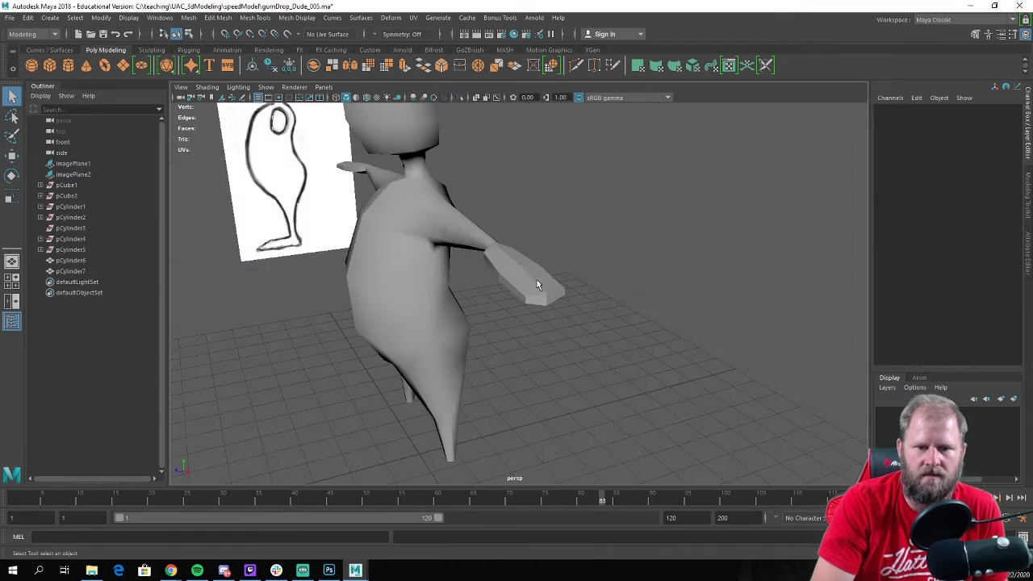
{"action": "left_click", "coordinate": [537, 284]}
{"action": "key", "text": "f"}
{"action": "right_click_drag", "start_coordinate": [420, 248], "coordinate": [416, 283]}
{"action": "left_click", "coordinate": [421, 261]}
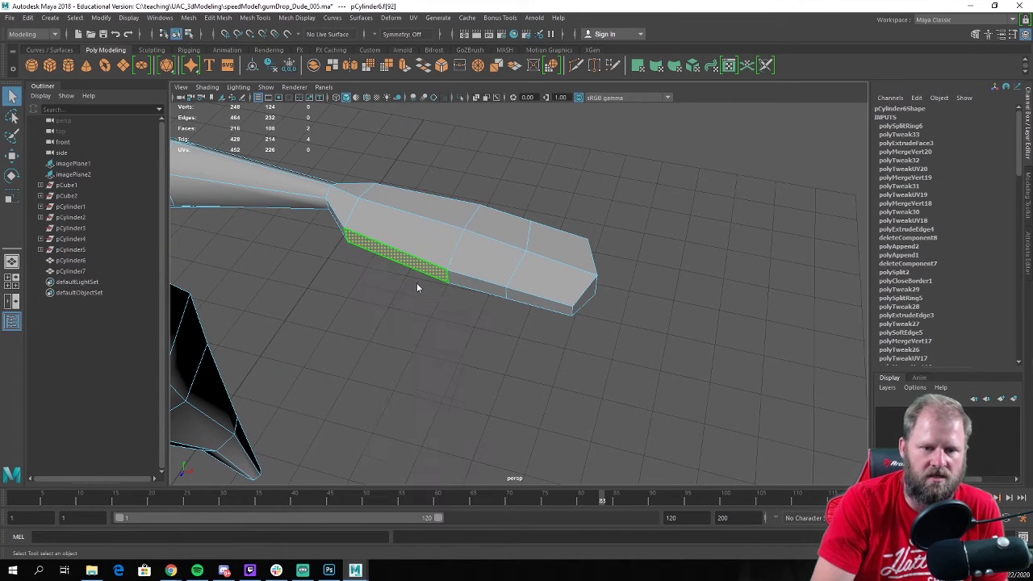
{"action": "key", "text": "ctrl+e"}
{"action": "left_click_drag", "start_coordinate": [380, 277], "coordinate": [403, 321]}
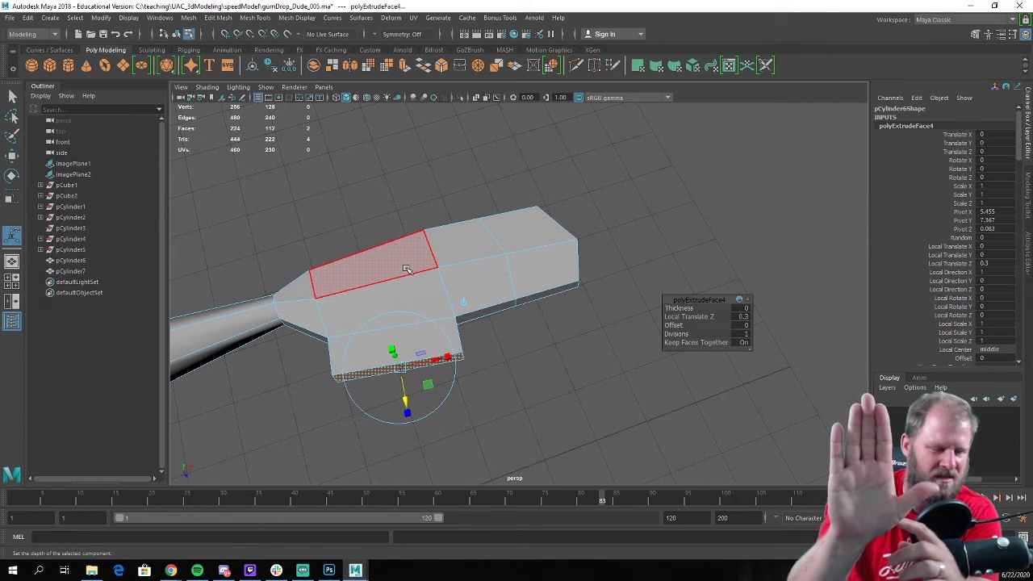
{"action": "scroll", "coordinate": [380, 293], "scroll_direction": "up", "scroll_amount": 4}
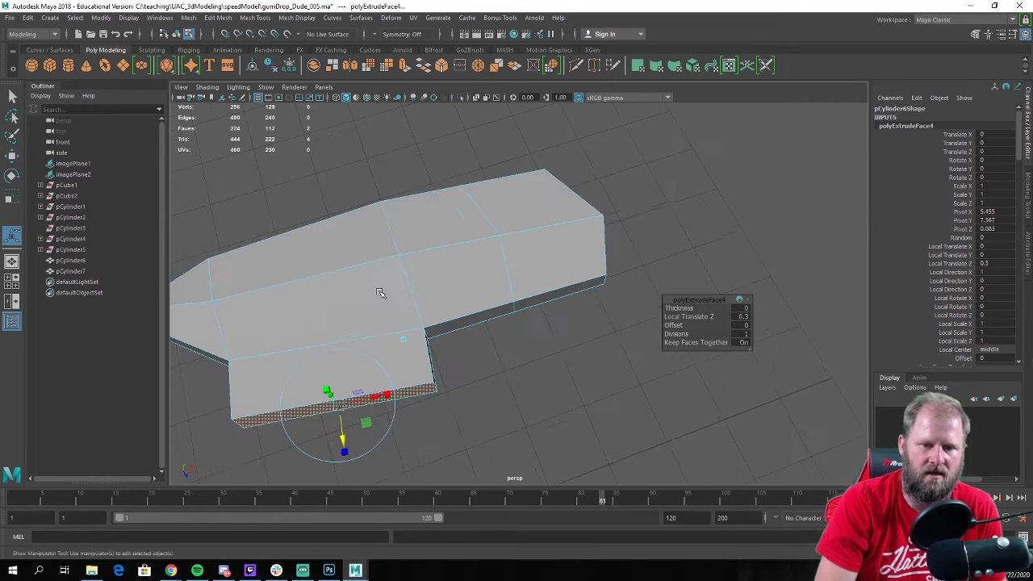
{"action": "left_click_drag", "start_coordinate": [380, 293], "coordinate": [378, 253], "text": "alt"}
{"action": "right_click_drag", "start_coordinate": [378, 253], "coordinate": [424, 223]}
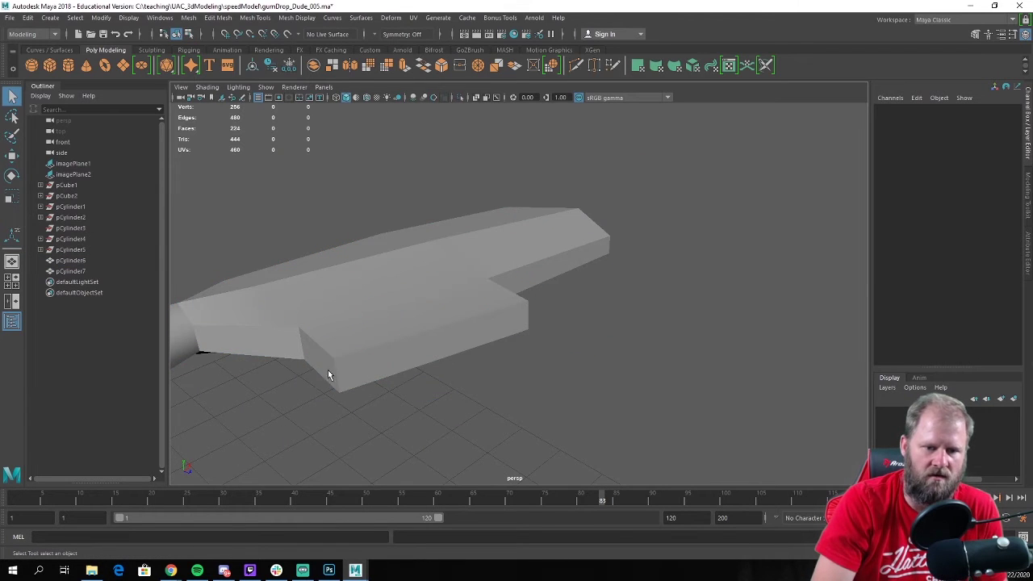
Target-weld the thumb block's two wrist-side corner vertices into the adjacent palm corners so it becomes a wedge
{"action": "left_click_drag", "start_coordinate": [328, 369], "coordinate": [420, 333], "text": "alt"}
{"action": "left_click", "coordinate": [444, 331]}
{"action": "right_click_drag", "start_coordinate": [445, 331], "coordinate": [494, 242]}
{"action": "left_click", "coordinate": [441, 339]}
{"action": "key", "text": "w"}
{"action": "right_click", "coordinate": [444, 290], "text": "shift"}
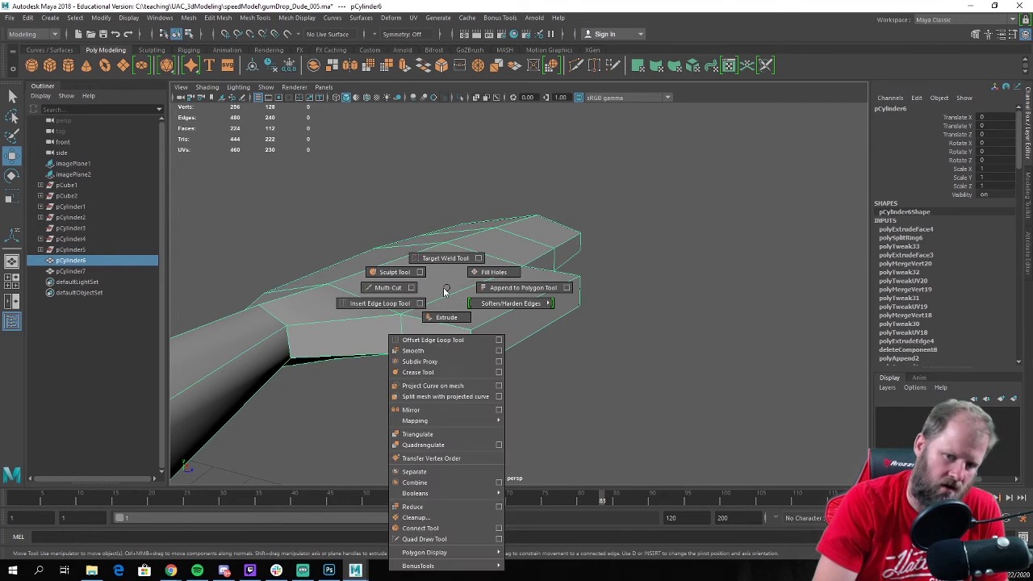
{"action": "right_click_drag", "start_coordinate": [444, 290], "coordinate": [448, 257], "text": "shift"}
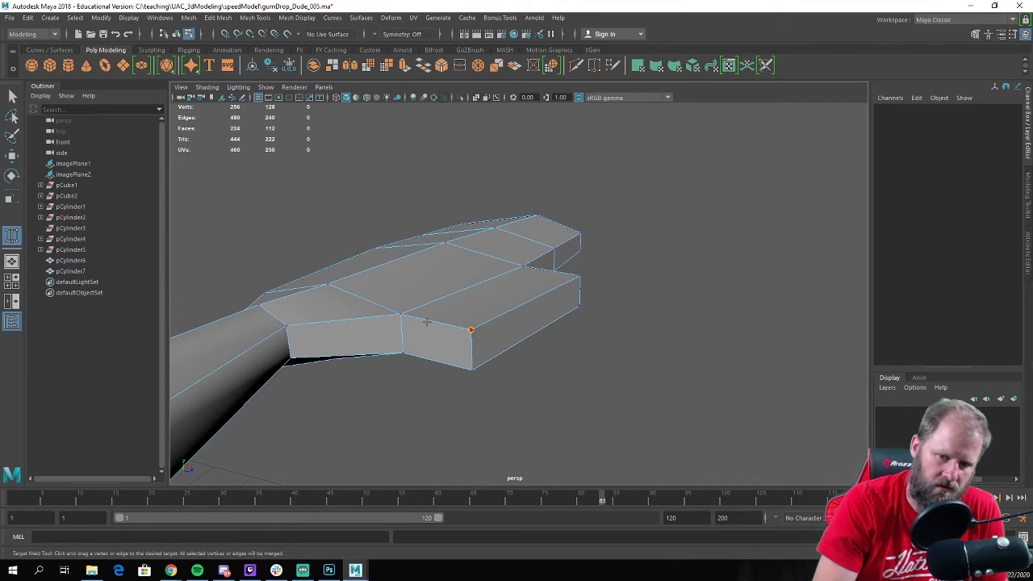
{"action": "left_click_drag", "start_coordinate": [426, 321], "coordinate": [403, 313]}
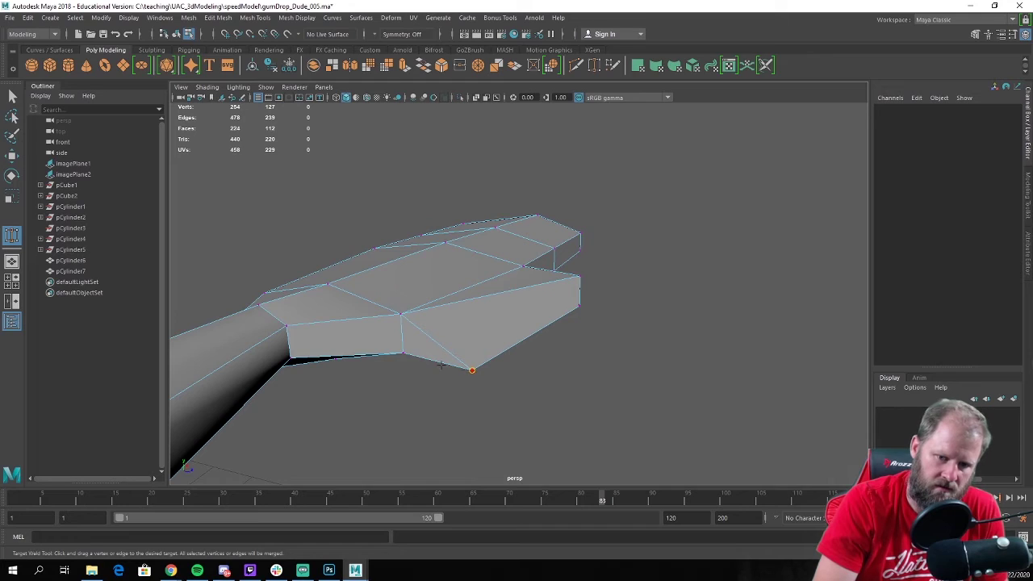
{"action": "left_click_drag", "start_coordinate": [441, 364], "coordinate": [675, 341]}
{"action": "key", "text": "w"}
Extrude the thumb wedge's front face toward the fingertips by about 0.39
{"action": "left_click_drag", "start_coordinate": [538, 350], "coordinate": [428, 275], "text": "alt"}
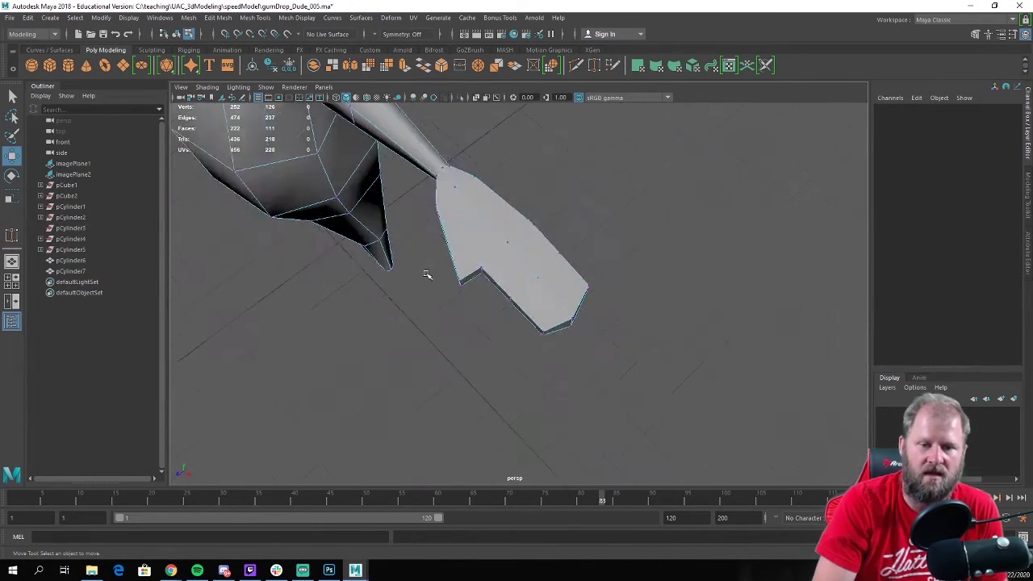
{"action": "left_click", "coordinate": [488, 244]}
{"action": "scroll", "coordinate": [560, 245], "scroll_direction": "up", "scroll_amount": 3}
{"action": "left_click_drag", "start_coordinate": [560, 245], "coordinate": [500, 260], "text": "alt"}
{"action": "scroll", "coordinate": [455, 239], "scroll_direction": "up", "scroll_amount": 3}
{"action": "right_click_drag", "start_coordinate": [485, 194], "coordinate": [442, 278]}
{"action": "left_click", "coordinate": [438, 244]}
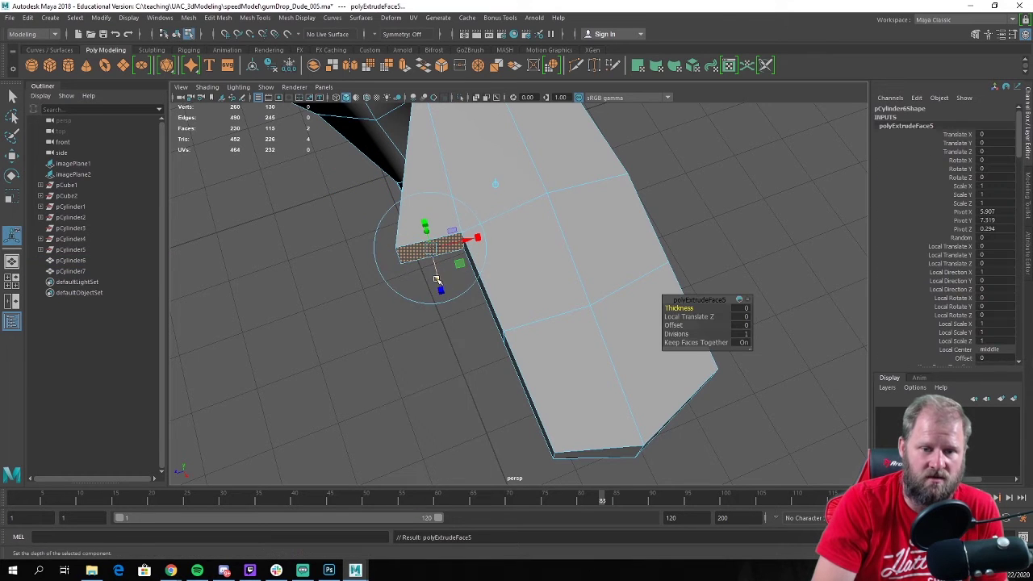
{"action": "left_click_drag", "start_coordinate": [442, 284], "coordinate": [367, 347]}
Narrow the thumb's extruded end face and pull it back toward the palm to shorten the segment
{"action": "key", "text": "e"}
{"action": "key", "text": "r"}
{"action": "key", "text": "w"}
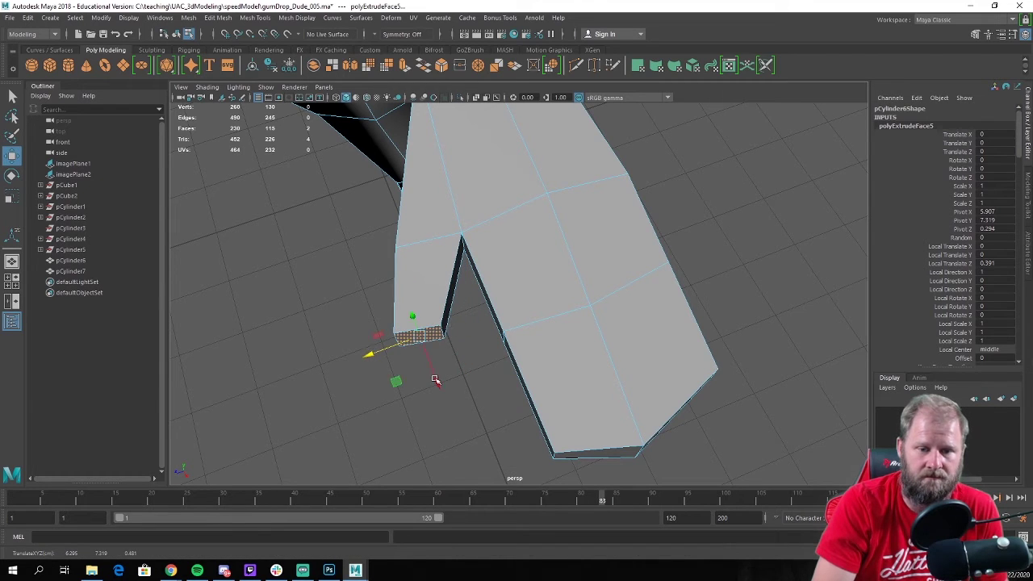
{"action": "left_click_drag", "start_coordinate": [435, 380], "coordinate": [423, 349]}
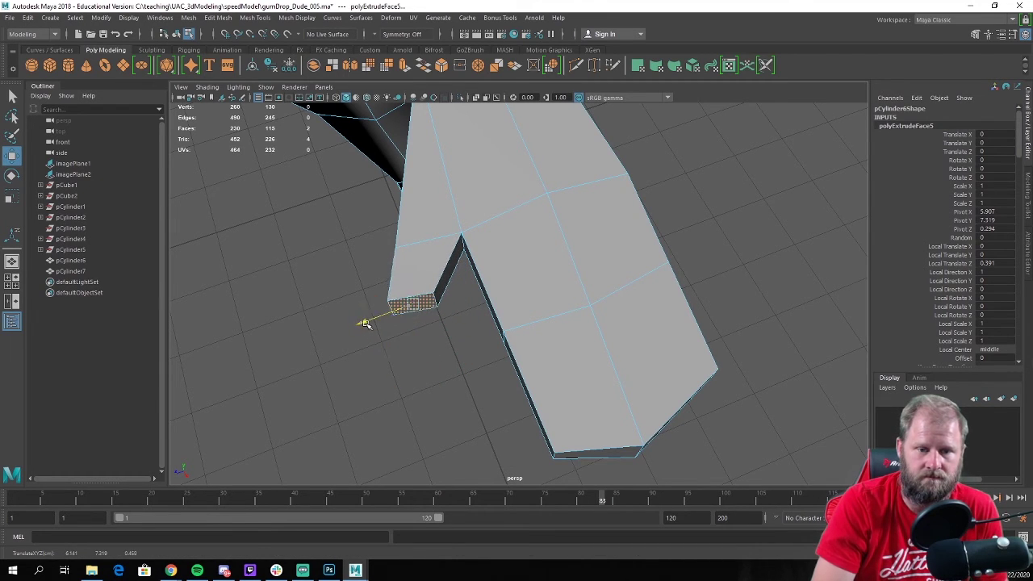
Extrude the thumb's end face by 0.26 for a second segment, shift it slightly sideways and scale its tip
{"action": "right_click_drag", "start_coordinate": [421, 259], "coordinate": [425, 295], "text": "shift"}
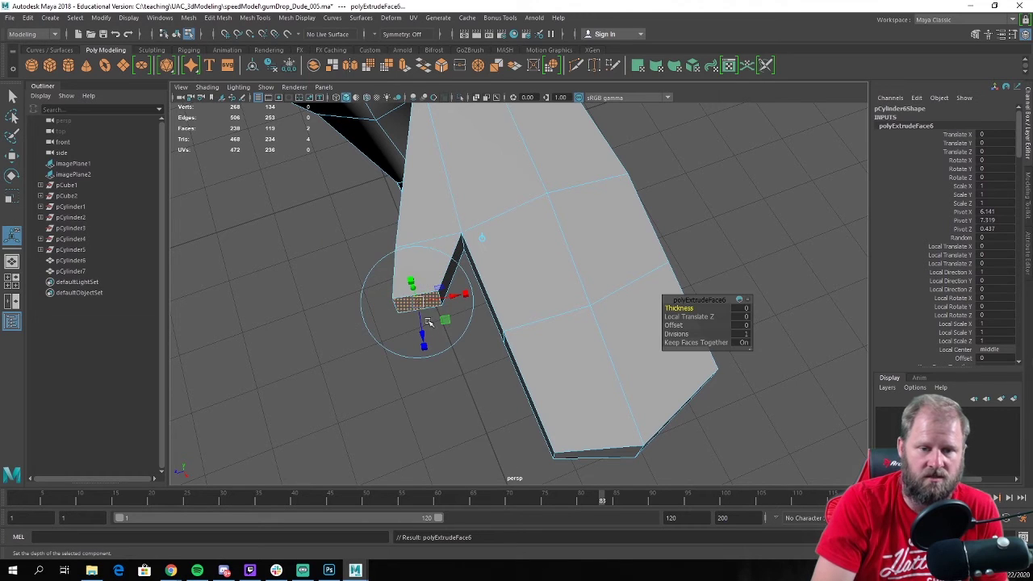
{"action": "left_click_drag", "start_coordinate": [421, 332], "coordinate": [449, 358]}
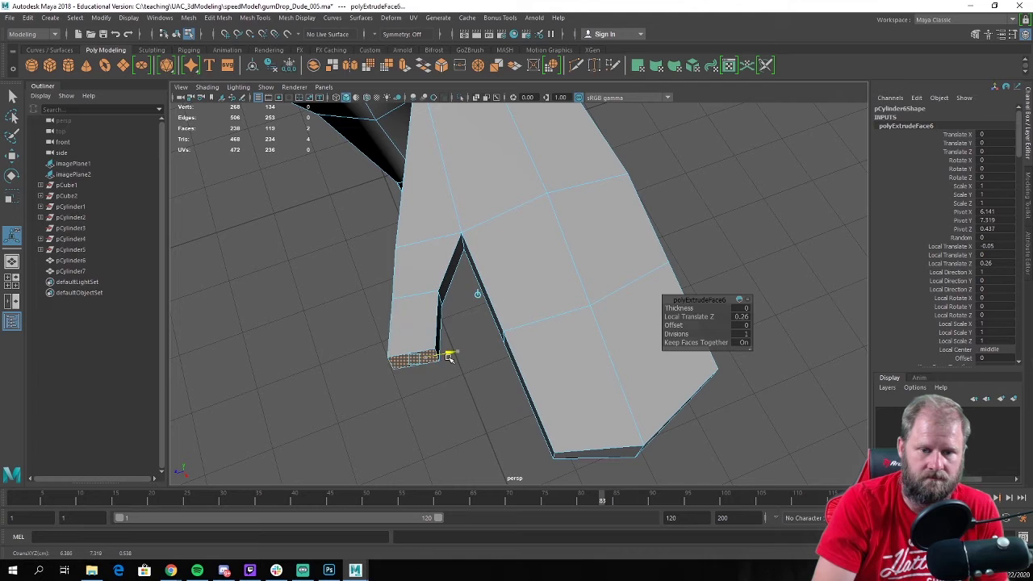
{"action": "key", "text": "r"}
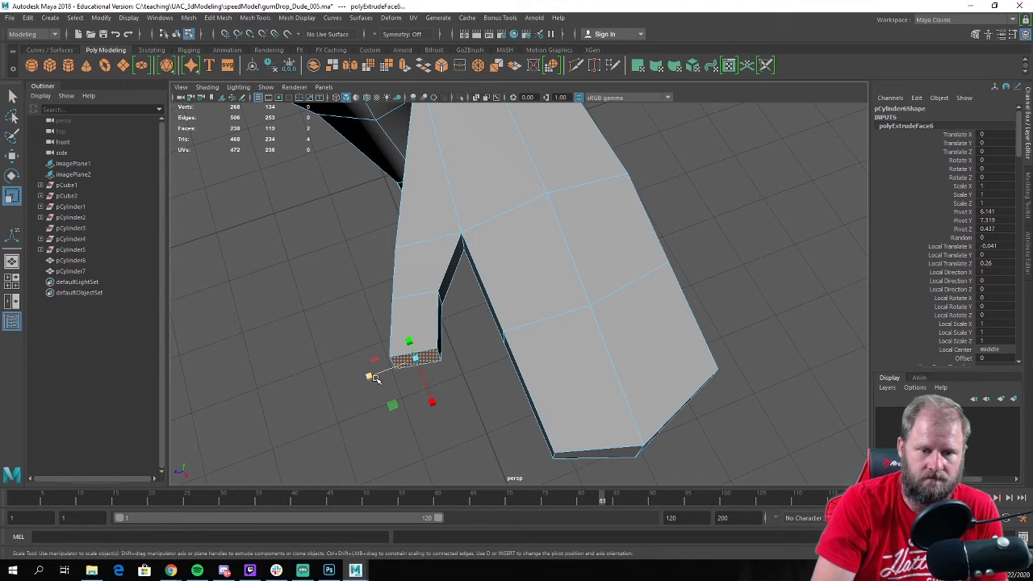
{"action": "left_click_drag", "start_coordinate": [373, 378], "coordinate": [381, 379]}
{"action": "left_click_drag", "start_coordinate": [498, 284], "coordinate": [563, 358], "text": "alt"}
{"action": "middle_click_drag", "start_coordinate": [528, 339], "coordinate": [492, 291], "text": "alt"}
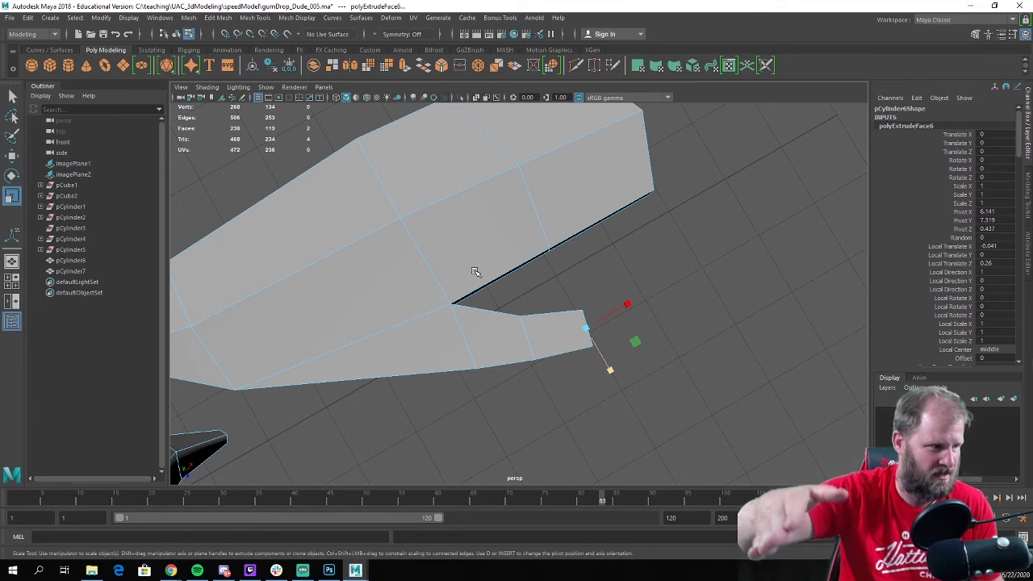
{"action": "left_click_drag", "start_coordinate": [456, 277], "coordinate": [563, 258], "text": "alt"}
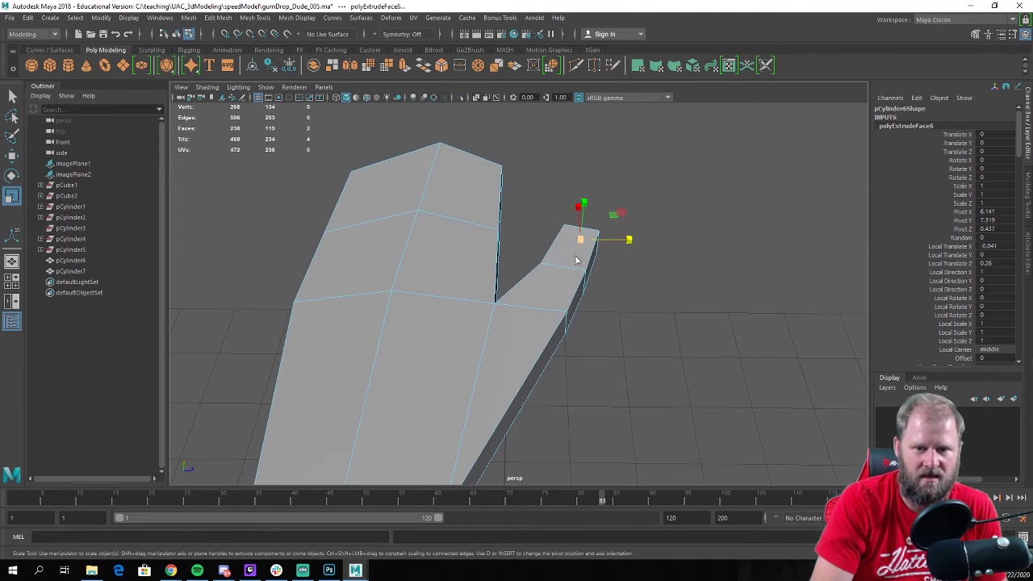
Rotate the vertices of both thumb segments together to re-angle the thumb, and return to object mode
{"action": "right_click_drag", "start_coordinate": [576, 255], "coordinate": [541, 237]}
{"action": "left_click_drag", "start_coordinate": [529, 202], "coordinate": [650, 393]}
{"action": "key", "text": "e"}
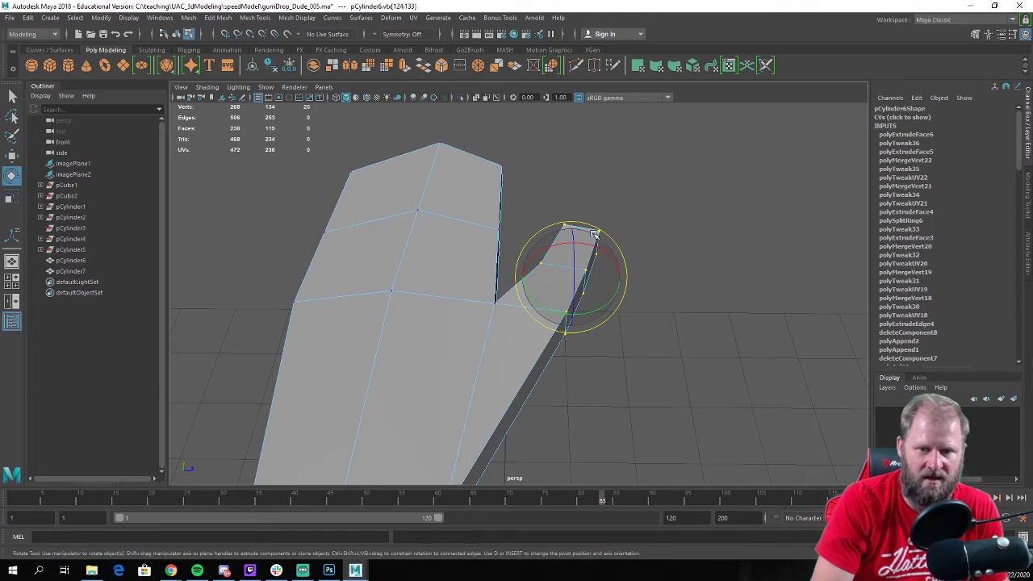
{"action": "left_click_drag", "start_coordinate": [606, 251], "coordinate": [458, 231]}
{"action": "key", "text": "w"}
{"action": "right_click_drag", "start_coordinate": [458, 231], "coordinate": [507, 207]}
{"action": "left_click_drag", "start_coordinate": [419, 214], "coordinate": [463, 216], "text": "alt"}
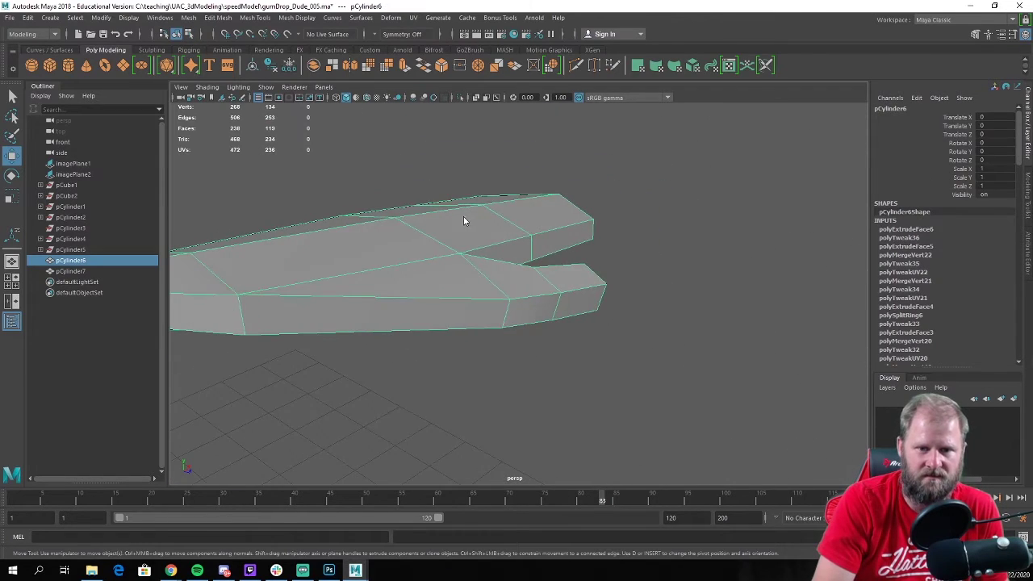
Raise the upper vertex where thumb and fingers meet and the thumb-side vertex of the finger block's middle loop
{"action": "right_click_drag", "start_coordinate": [465, 216], "coordinate": [375, 207]}
{"action": "left_click_drag", "start_coordinate": [452, 247], "coordinate": [466, 260]}
{"action": "left_click_drag", "start_coordinate": [458, 201], "coordinate": [459, 189]}
{"action": "left_click", "coordinate": [529, 235]}
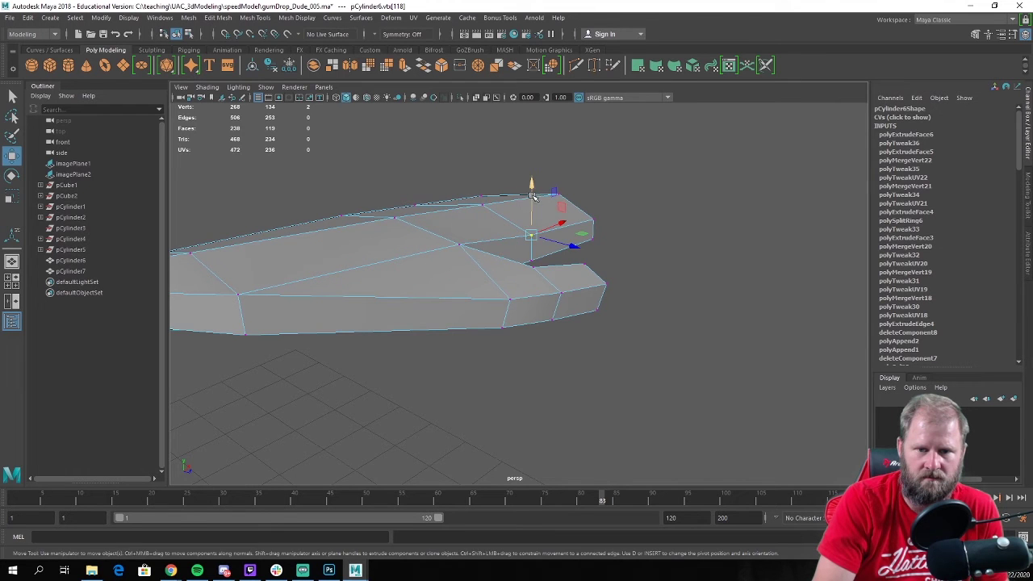
{"action": "left_click_drag", "start_coordinate": [531, 185], "coordinate": [532, 174]}
{"action": "left_click_drag", "start_coordinate": [673, 219], "coordinate": [609, 211], "text": "alt"}
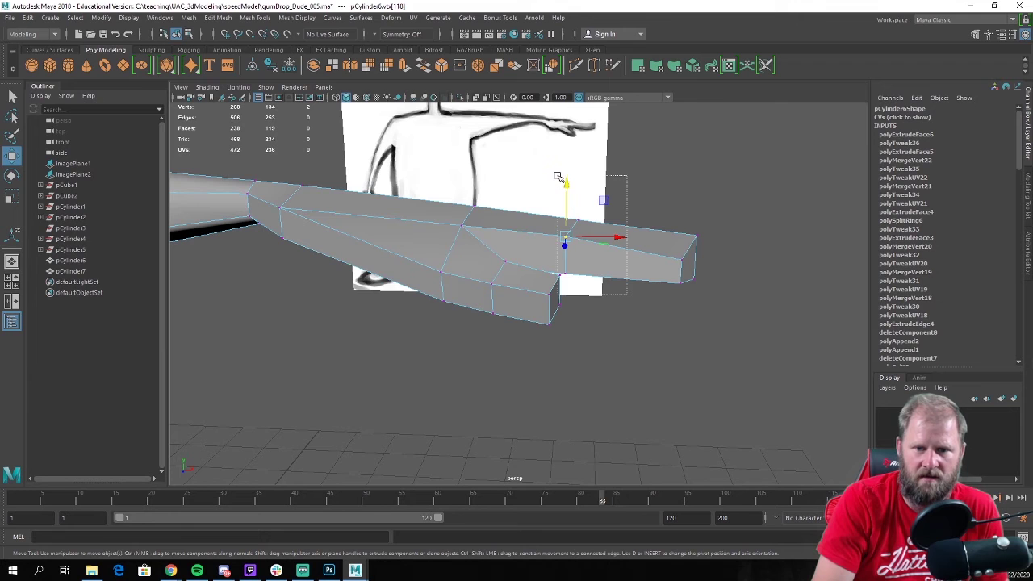
Lower the vertices of the finger block's middle edge loop slightly and leave vertex editing
{"action": "left_click_drag", "start_coordinate": [560, 175], "coordinate": [629, 236]}
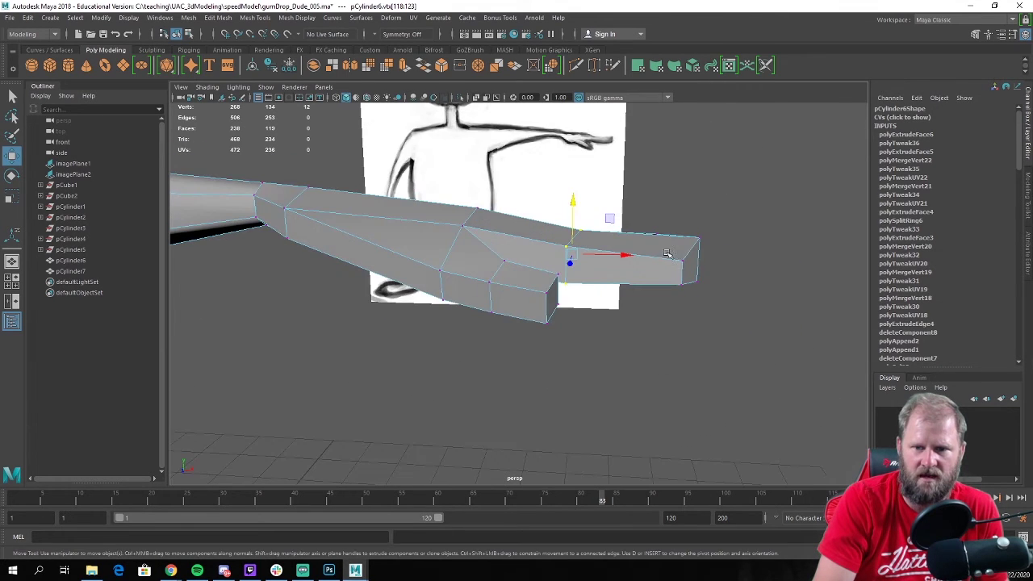
{"action": "left_click_drag", "start_coordinate": [758, 319], "coordinate": [682, 211]}
{"action": "left_click", "coordinate": [682, 322]}
{"action": "left_click_drag", "start_coordinate": [682, 322], "coordinate": [540, 257], "text": "alt"}
{"action": "right_click_drag", "start_coordinate": [540, 256], "coordinate": [509, 233]}
{"action": "left_click", "coordinate": [654, 226]}
Examine the hand and arm from several angles to judge the thumb's shape and the hand's proportions
{"action": "left_click_drag", "start_coordinate": [509, 233], "coordinate": [514, 155], "text": "alt"}
{"action": "left_click_drag", "start_coordinate": [410, 291], "coordinate": [329, 251], "text": "alt"}
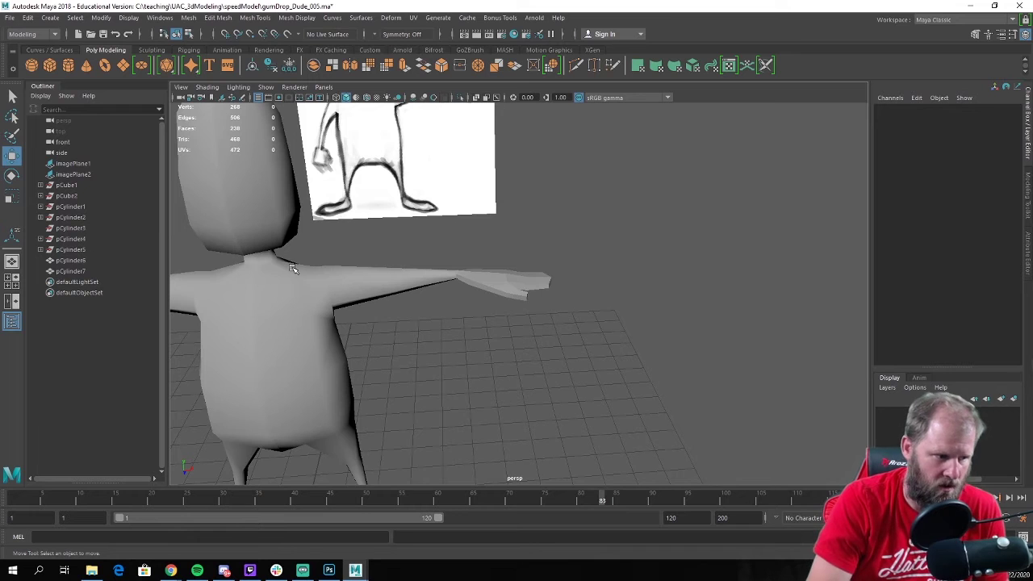
{"action": "scroll", "coordinate": [298, 307], "scroll_direction": "up", "scroll_amount": 3}
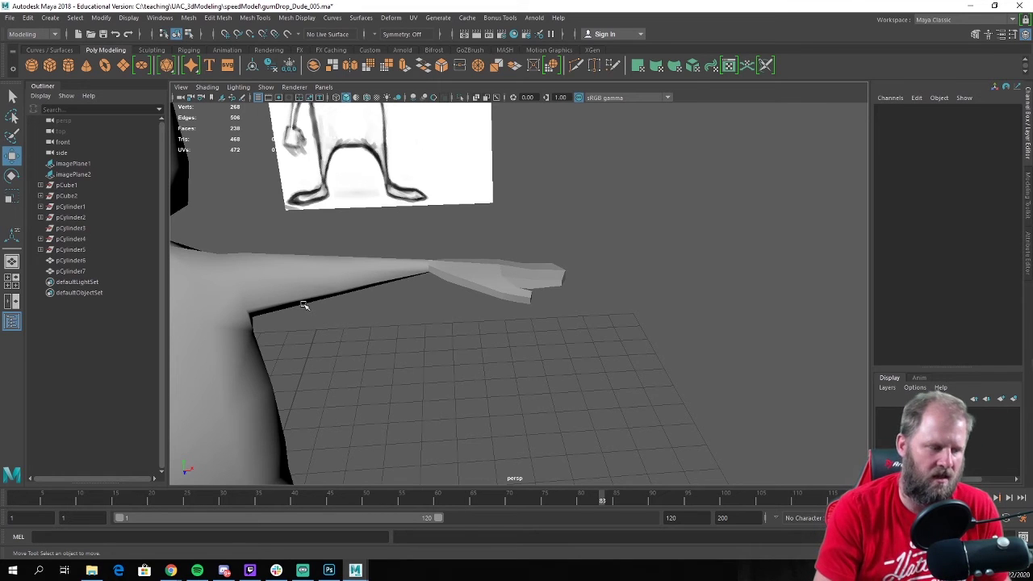
{"action": "left_click_drag", "start_coordinate": [345, 275], "coordinate": [528, 343], "text": "alt"}
{"action": "left_click", "coordinate": [514, 261]}
{"action": "scroll", "coordinate": [510, 266], "scroll_direction": "up", "scroll_amount": 4}
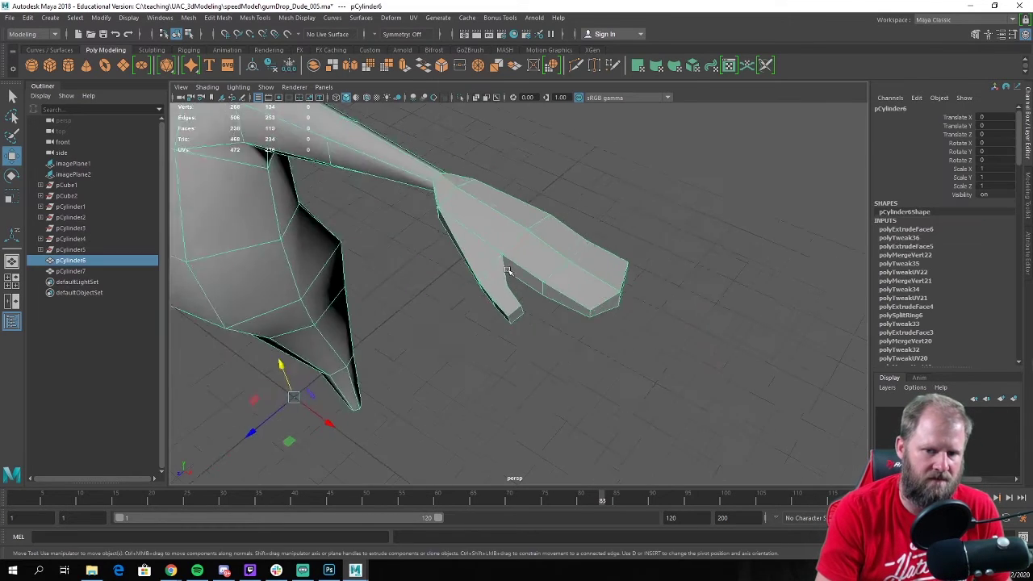
{"action": "left_click_drag", "start_coordinate": [507, 271], "coordinate": [449, 267], "text": "alt"}
{"action": "scroll", "coordinate": [383, 267], "scroll_direction": "up", "scroll_amount": 4}
{"action": "left_click_drag", "start_coordinate": [383, 268], "coordinate": [374, 300], "text": "alt"}
{"action": "scroll", "coordinate": [402, 279], "scroll_direction": "down", "scroll_amount": 4}
{"action": "left_click_drag", "start_coordinate": [583, 249], "coordinate": [546, 315], "text": "alt"}
{"action": "scroll", "coordinate": [468, 254], "scroll_direction": "down", "scroll_amount": 4}
Select the thumb's outer vertices, adjust their rotation, and return to object mode with nothing selected
{"action": "right_click_drag", "start_coordinate": [529, 312], "coordinate": [470, 265]}
{"action": "left_click_drag", "start_coordinate": [609, 381], "coordinate": [497, 292]}
{"action": "key", "text": "e"}
{"action": "left_click_drag", "start_coordinate": [548, 317], "coordinate": [463, 270], "text": "alt"}
{"action": "key", "text": "w"}
{"action": "right_click_drag", "start_coordinate": [461, 208], "coordinate": [508, 190]}
{"action": "left_click", "coordinate": [584, 158]}
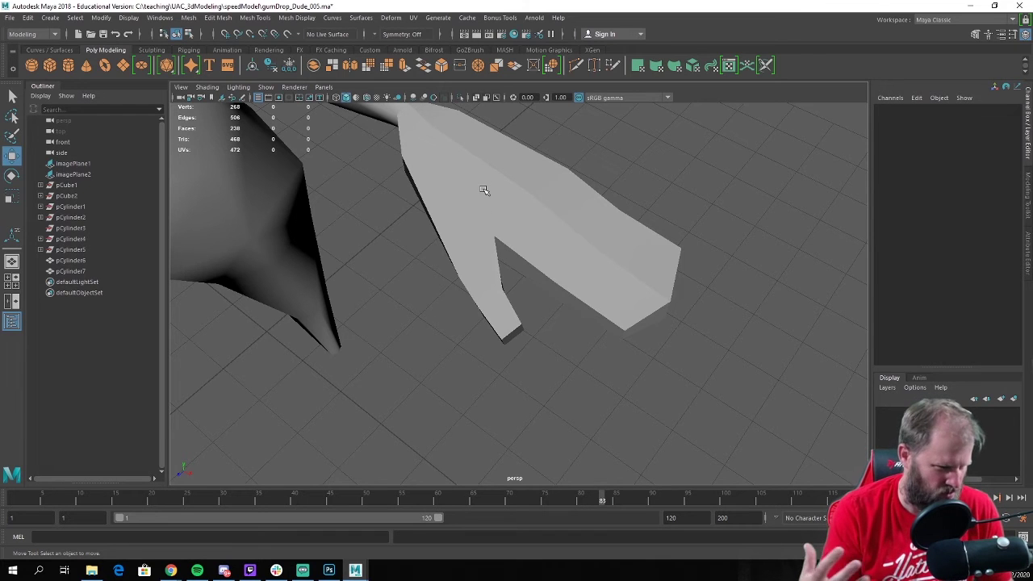
Soften all edges of the forearm and hand on the modelled half of the body, then return to object mode and clear the selection
{"action": "scroll", "coordinate": [492, 193], "scroll_direction": "down", "scroll_amount": 3}
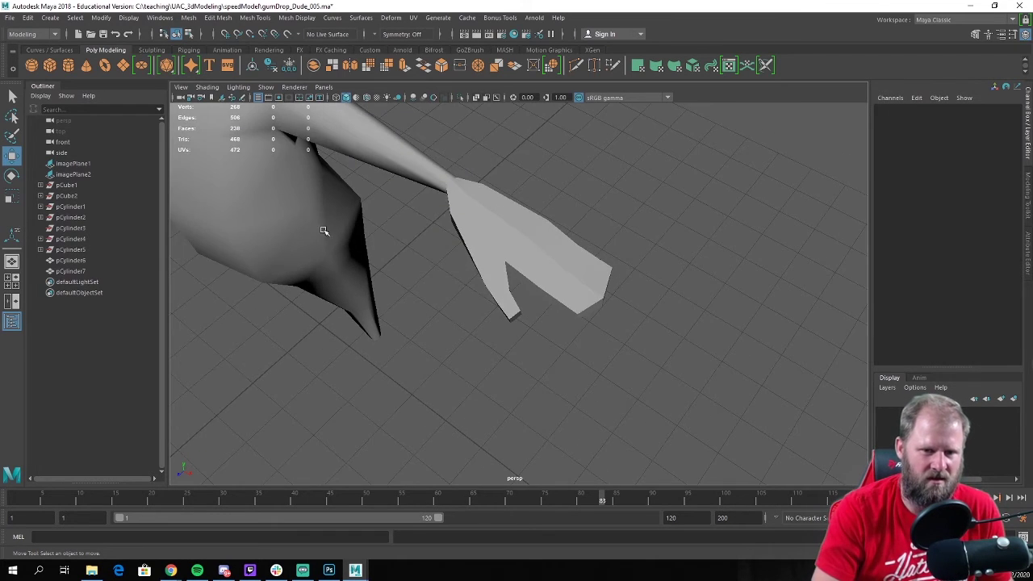
{"action": "left_click_drag", "start_coordinate": [323, 232], "coordinate": [341, 212], "text": "alt"}
{"action": "middle_click_drag", "start_coordinate": [362, 240], "coordinate": [666, 196], "text": "alt"}
{"action": "left_click", "coordinate": [696, 186]}
{"action": "right_click_drag", "start_coordinate": [696, 185], "coordinate": [605, 202], "text": "alt"}
{"action": "middle_click_drag", "start_coordinate": [605, 202], "coordinate": [528, 237], "text": "alt"}
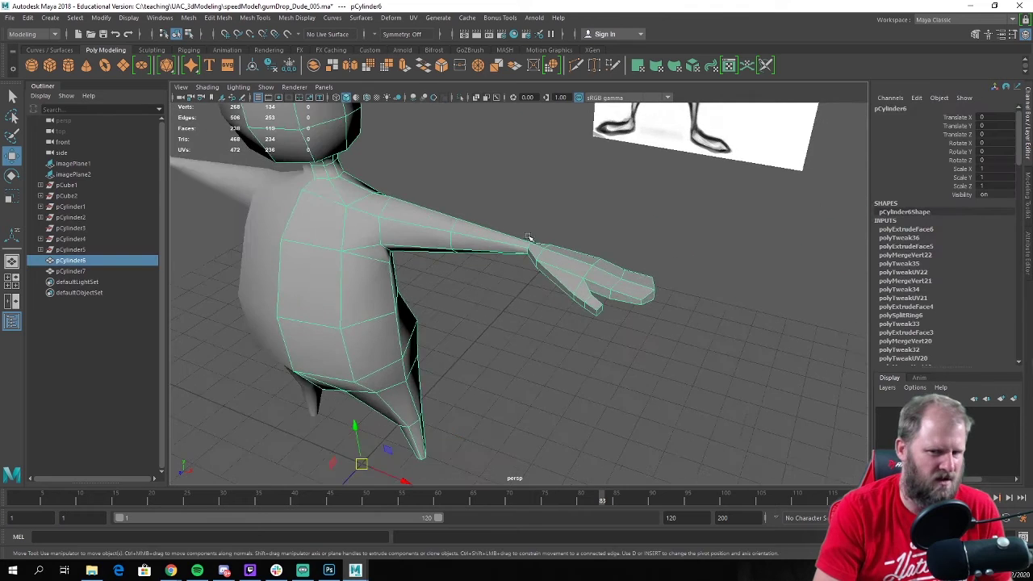
{"action": "left_click_drag", "start_coordinate": [528, 237], "coordinate": [565, 247], "text": "alt"}
{"action": "right_click", "coordinate": [524, 238]}
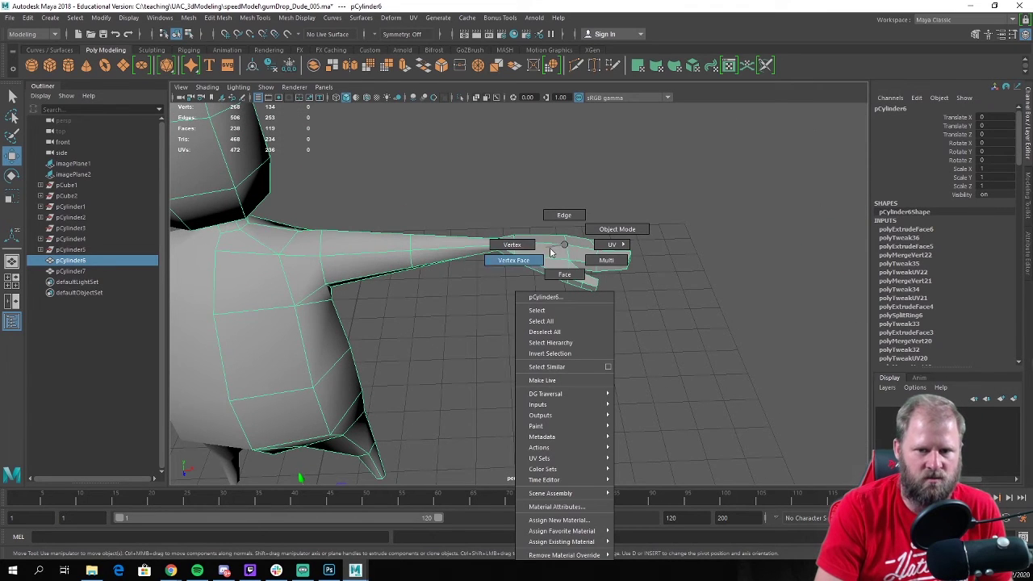
{"action": "left_click", "coordinate": [459, 167]}
{"action": "left_click_drag", "start_coordinate": [460, 167], "coordinate": [768, 368]}
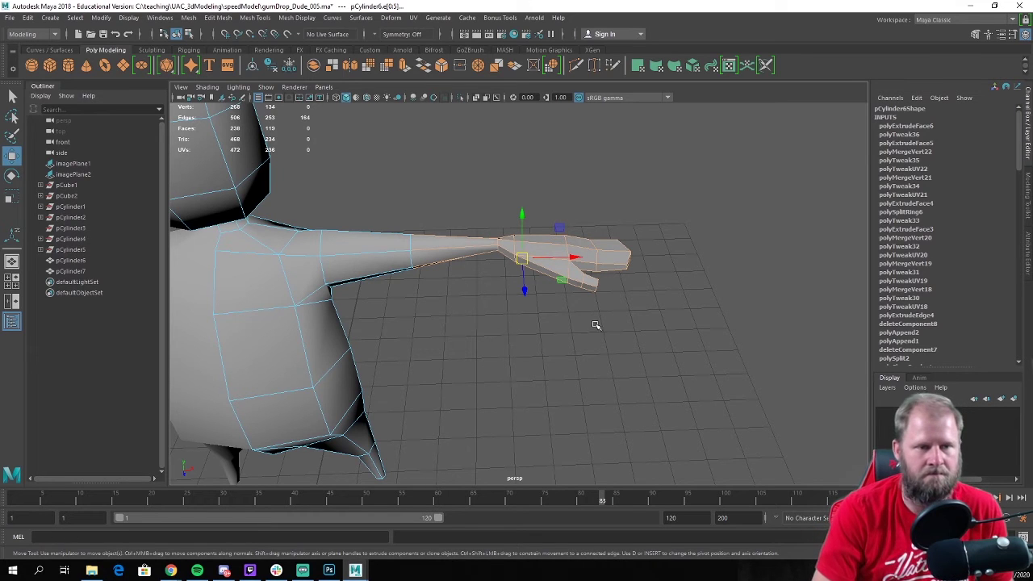
{"action": "left_click", "coordinate": [297, 17]}
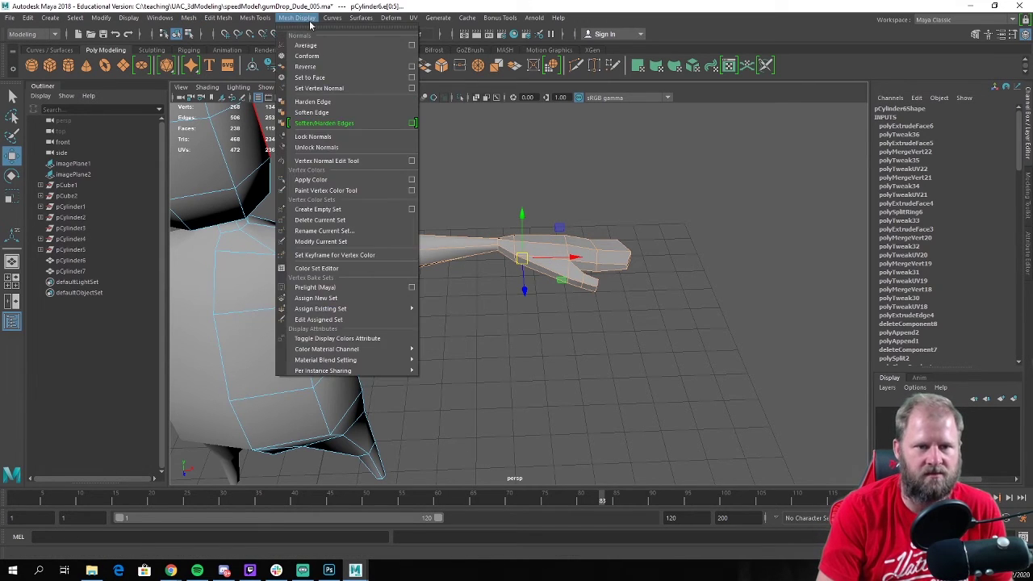
{"action": "left_click", "coordinate": [359, 113]}
{"action": "left_click", "coordinate": [549, 194]}
{"action": "scroll", "coordinate": [549, 195], "scroll_direction": "down", "scroll_amount": 5}
{"action": "left_click_drag", "start_coordinate": [550, 197], "coordinate": [558, 275], "text": "alt"}
{"action": "right_click_drag", "start_coordinate": [548, 259], "coordinate": [589, 241]}
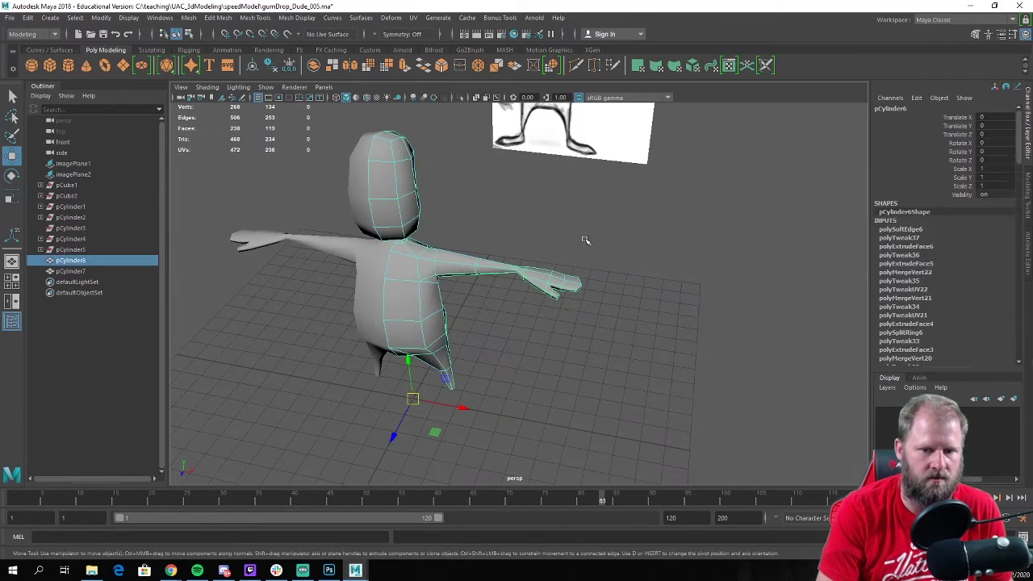
{"action": "left_click", "coordinate": [585, 240]}
Examine the body, legs and arms from several angles against the reference sketches
{"action": "scroll", "coordinate": [452, 395], "scroll_direction": "up", "scroll_amount": 5}
{"action": "left_click_drag", "start_coordinate": [435, 415], "coordinate": [399, 385], "text": "alt"}
{"action": "scroll", "coordinate": [403, 385], "scroll_direction": "down", "scroll_amount": 3}
{"action": "middle_click_drag", "start_coordinate": [456, 381], "coordinate": [514, 280], "text": "alt"}
{"action": "left_click_drag", "start_coordinate": [514, 279], "coordinate": [544, 311], "text": "alt"}
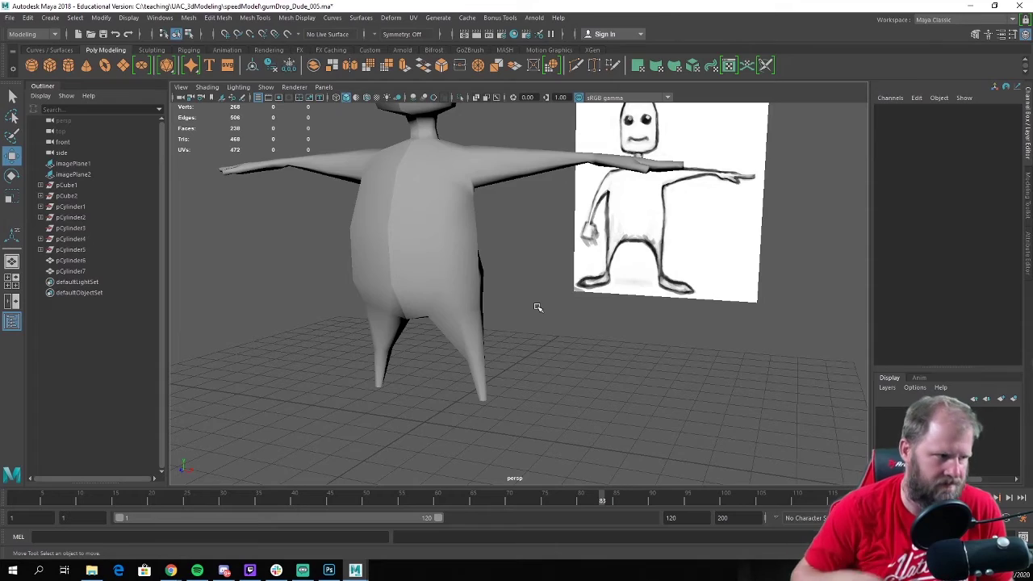
{"action": "right_click_drag", "start_coordinate": [539, 308], "coordinate": [425, 153], "text": "alt"}
{"action": "left_click_drag", "start_coordinate": [424, 153], "coordinate": [410, 186], "text": "alt"}
{"action": "right_click_drag", "start_coordinate": [410, 187], "coordinate": [522, 241], "text": "alt"}
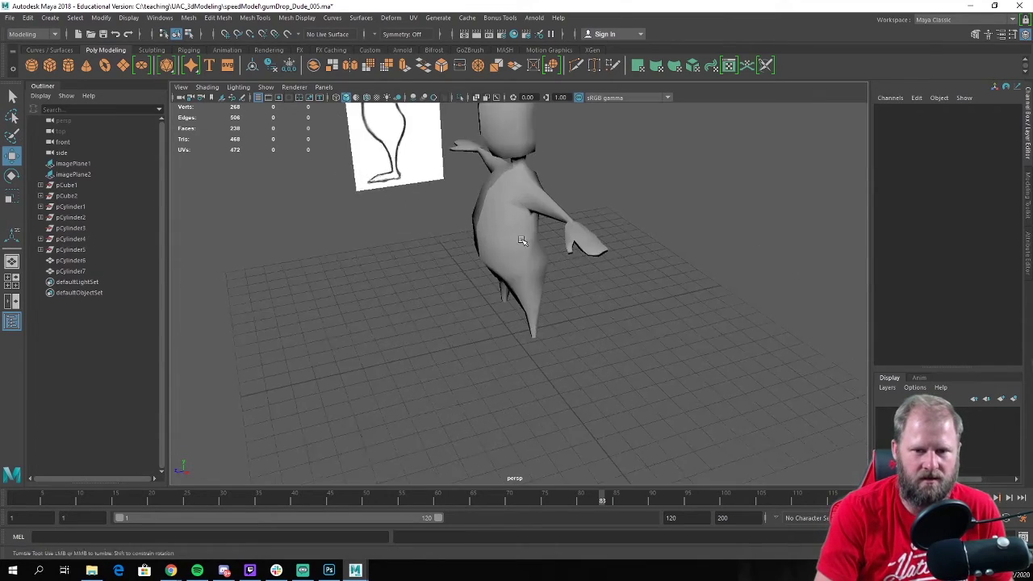
{"action": "left_click_drag", "start_coordinate": [522, 240], "coordinate": [553, 261], "text": "alt"}
{"action": "right_click_drag", "start_coordinate": [554, 260], "coordinate": [542, 288], "text": "alt"}
{"action": "middle_click_drag", "start_coordinate": [541, 288], "coordinate": [547, 284], "text": "alt"}
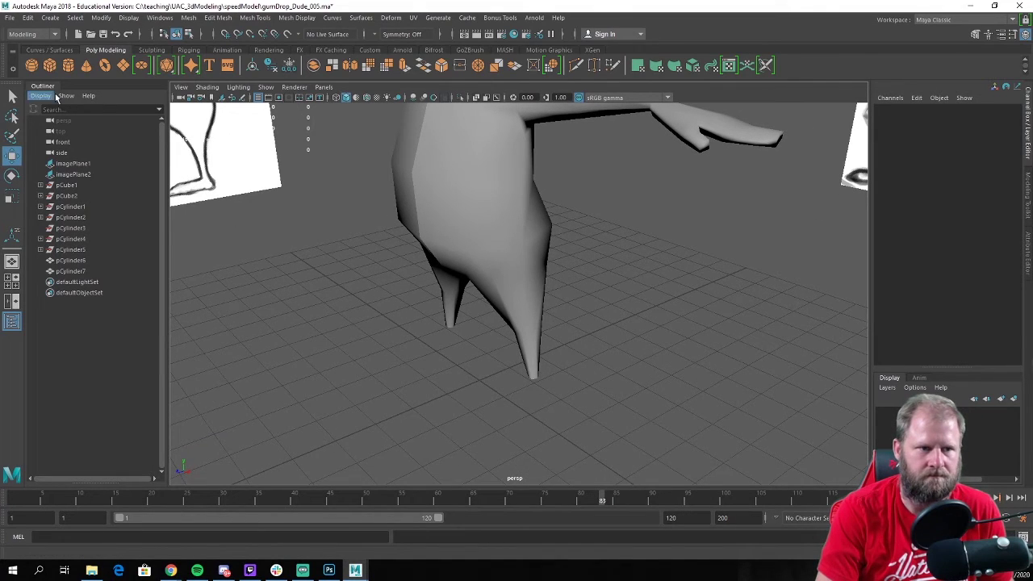
Create a polygon cube for the foot, scale it to 2.557 in Z and move it to 1.737 in X under the leg
{"action": "left_click", "coordinate": [49, 65]}
{"action": "left_click_drag", "start_coordinate": [572, 394], "coordinate": [553, 390], "text": "alt"}
{"action": "key", "text": "e"}
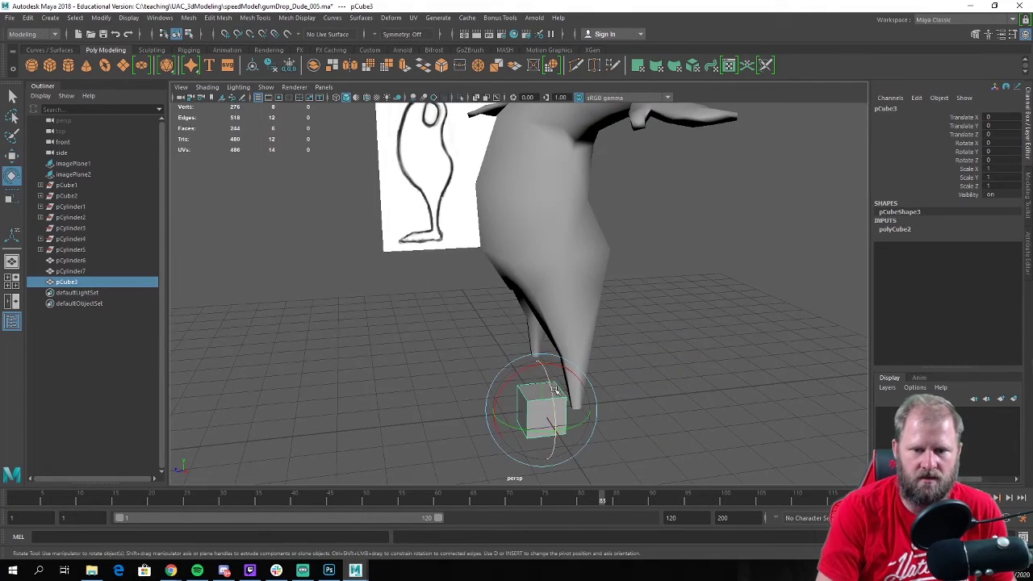
{"action": "key", "text": "r"}
{"action": "left_click_drag", "start_coordinate": [495, 414], "coordinate": [539, 425]}
{"action": "key", "text": "w"}
{"action": "left_click_drag", "start_coordinate": [426, 401], "coordinate": [453, 280]}
{"action": "left_click_drag", "start_coordinate": [534, 333], "coordinate": [523, 308], "text": "alt"}
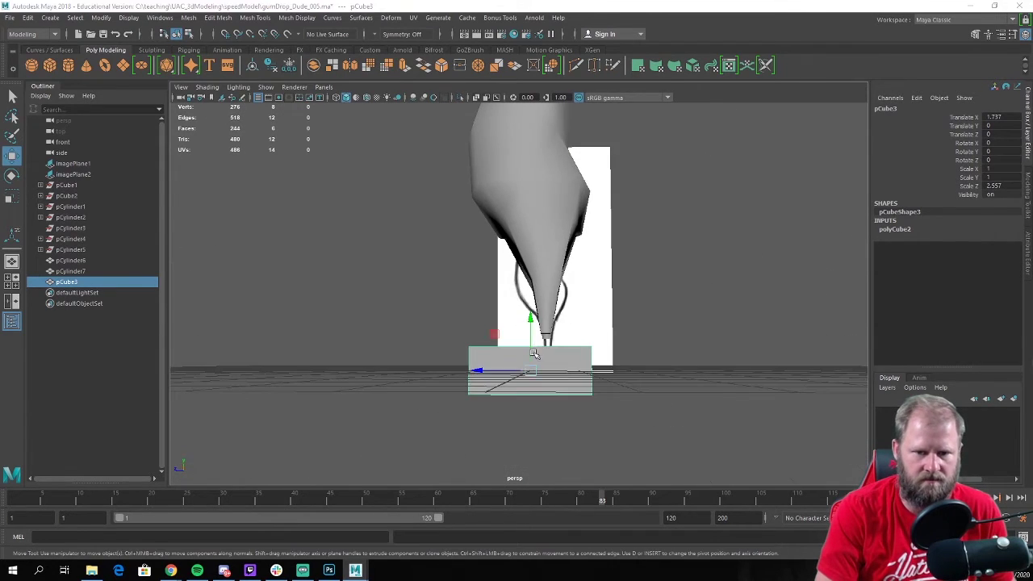
In the side view, raise the cube's bottom vertices to the sole line of the sketched foot
{"action": "key", "text": "space"}
{"action": "key", "text": "space"}
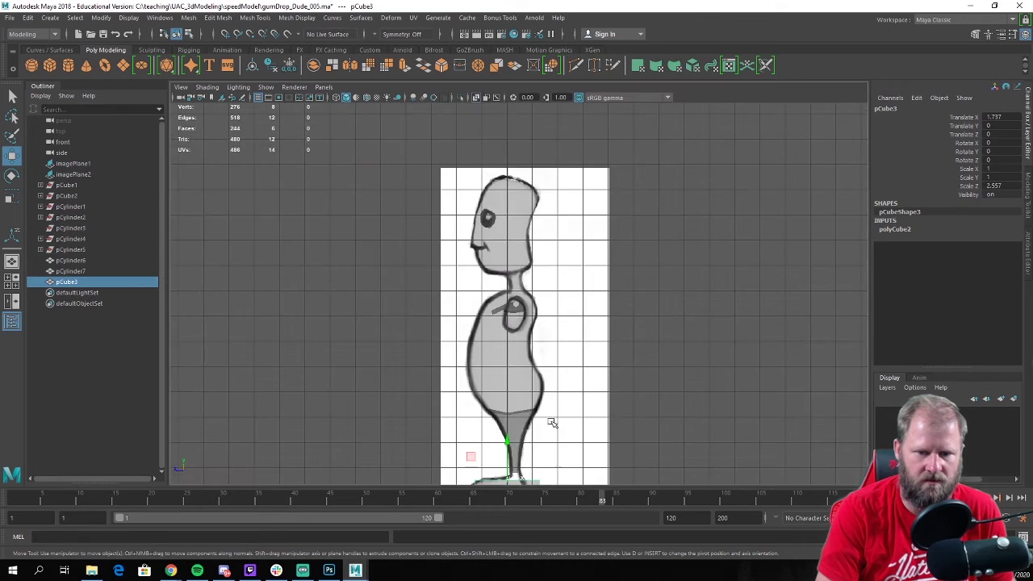
{"action": "scroll", "coordinate": [519, 276], "scroll_direction": "up", "scroll_amount": 5}
{"action": "scroll", "coordinate": [503, 253], "scroll_direction": "up", "scroll_amount": 3}
{"action": "right_click_drag", "start_coordinate": [525, 237], "coordinate": [450, 237]}
{"action": "left_click_drag", "start_coordinate": [343, 298], "coordinate": [1020, 425]}
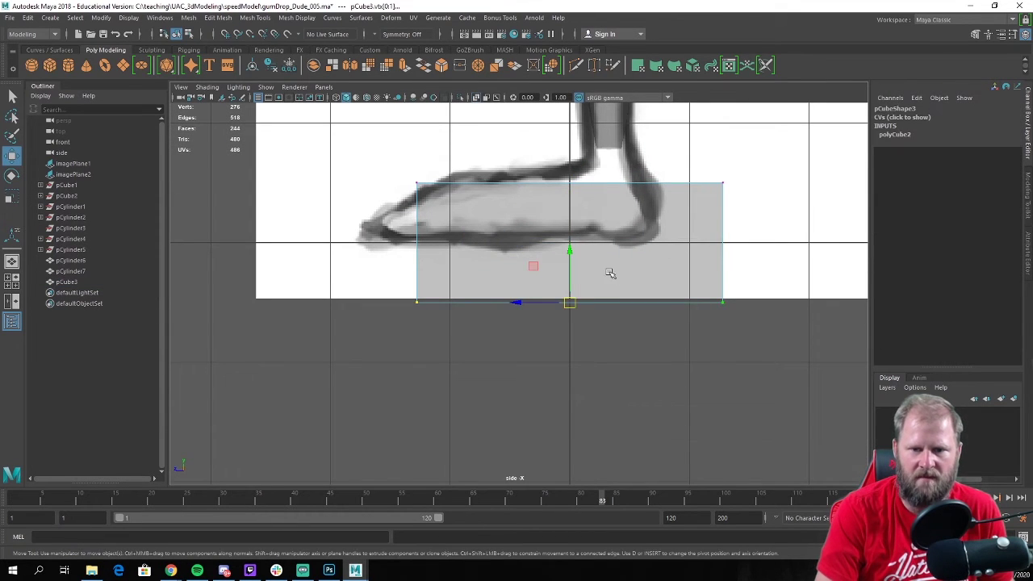
{"action": "left_click", "coordinate": [579, 220]}
{"action": "right_click_drag", "start_coordinate": [669, 214], "coordinate": [622, 231]}
{"action": "left_click_drag", "start_coordinate": [583, 250], "coordinate": [582, 188]}
Bring the cube's rear vertices in to the sketched heel and shift the upper ones further forward to slope the heel
{"action": "left_click_drag", "start_coordinate": [772, 259], "coordinate": [694, 166]}
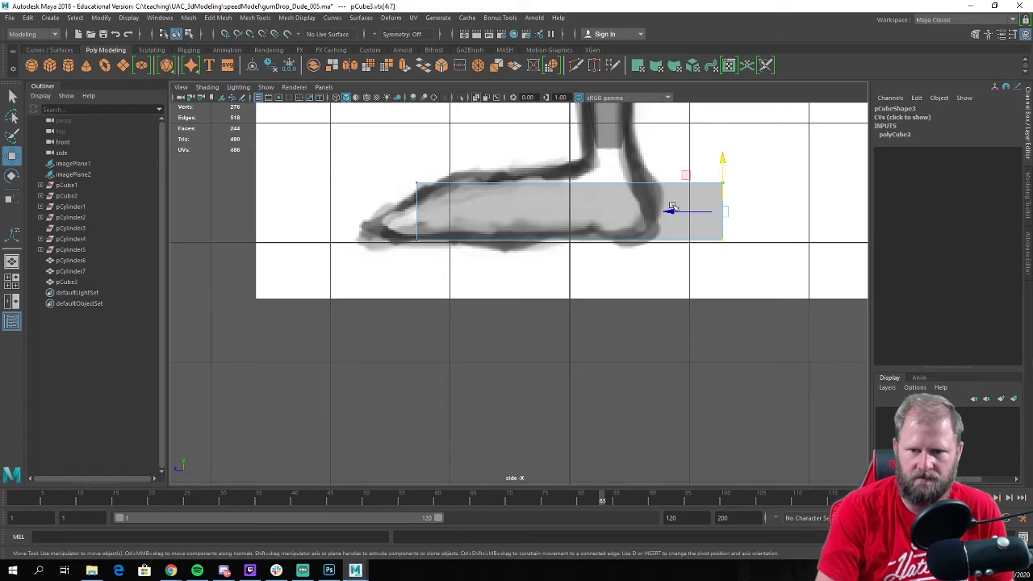
{"action": "left_click_drag", "start_coordinate": [672, 207], "coordinate": [603, 214]}
{"action": "left_click_drag", "start_coordinate": [705, 216], "coordinate": [594, 185]}
{"action": "middle_click_drag", "start_coordinate": [482, 180], "coordinate": [525, 201], "text": "alt"}
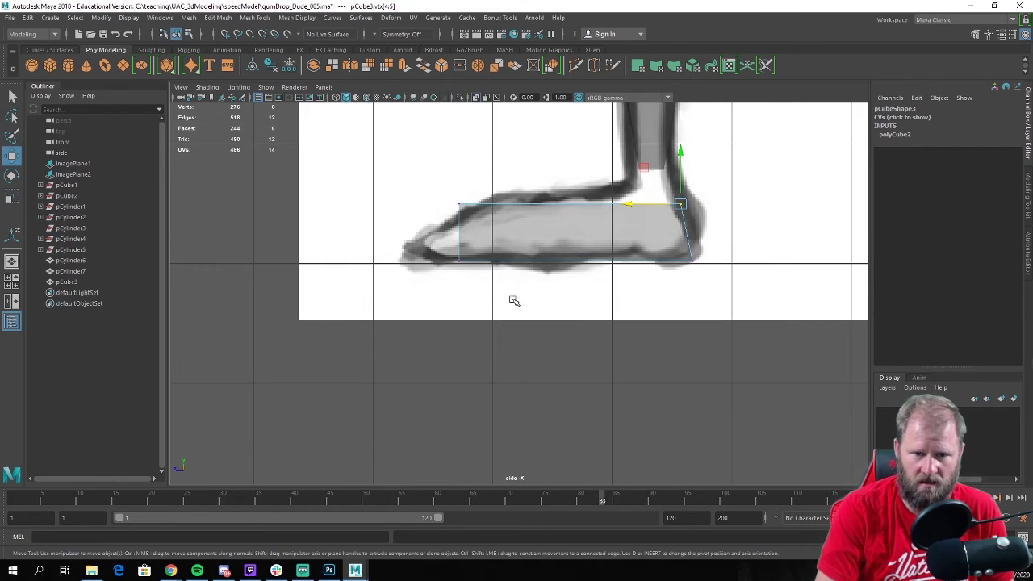
Fit the lower and upper front vertices to the sketched toe's slope and raise the upper heel vertices slightly
{"action": "left_click", "coordinate": [456, 260]}
{"action": "left_click_drag", "start_coordinate": [405, 258], "coordinate": [357, 256]}
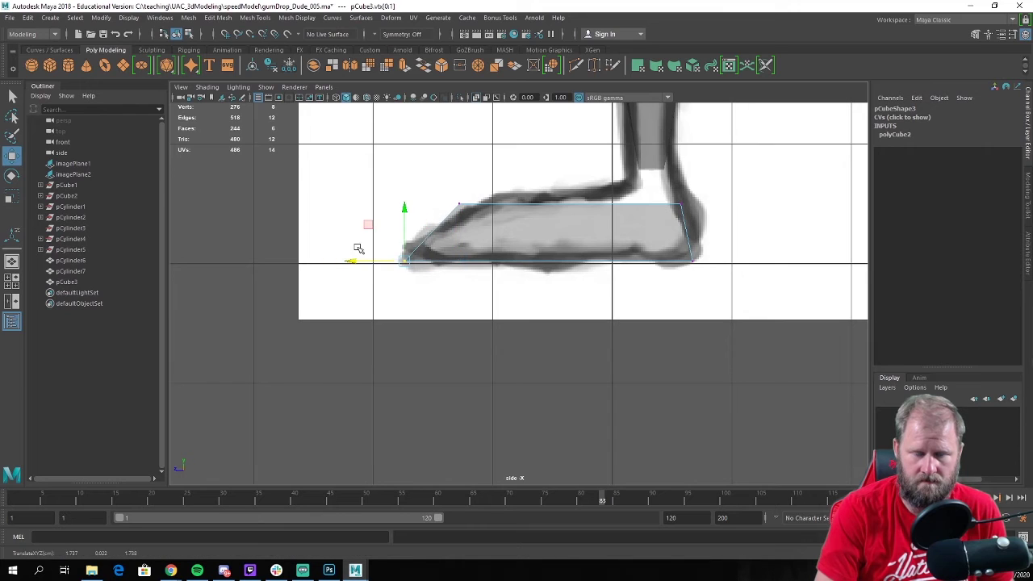
{"action": "left_click", "coordinate": [458, 204]}
{"action": "left_click_drag", "start_coordinate": [407, 204], "coordinate": [426, 207]}
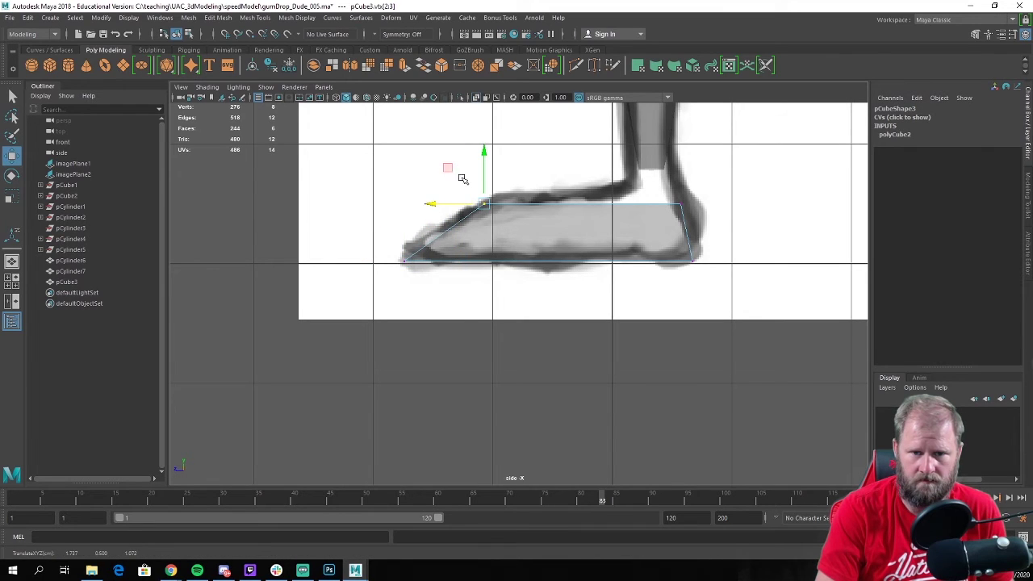
{"action": "left_click", "coordinate": [682, 204]}
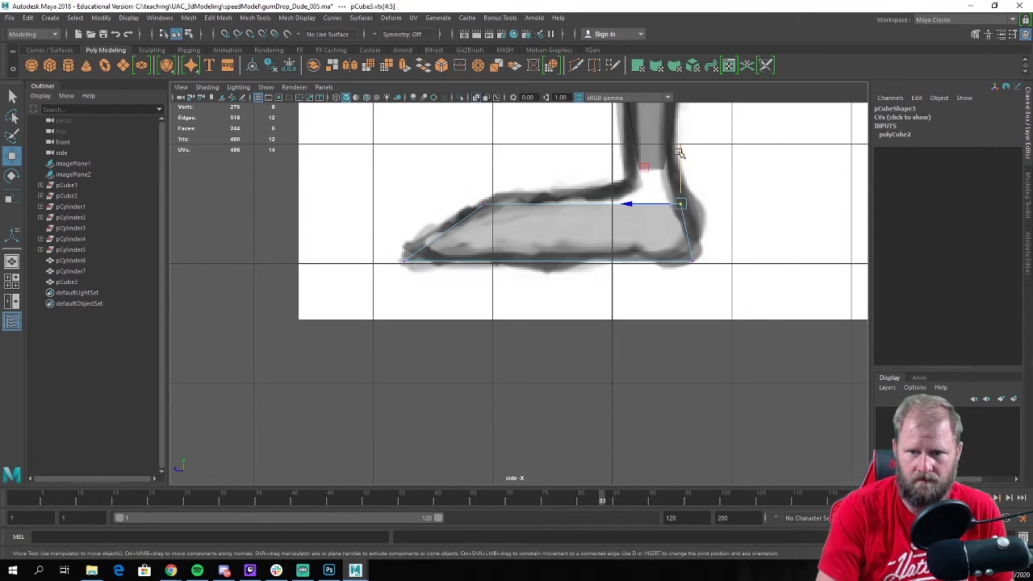
{"action": "left_click_drag", "start_coordinate": [682, 153], "coordinate": [681, 143]}
Insert a vertical edge loop through the foot block just in front of the ankle
{"action": "right_click_drag", "start_coordinate": [609, 215], "coordinate": [561, 229]}
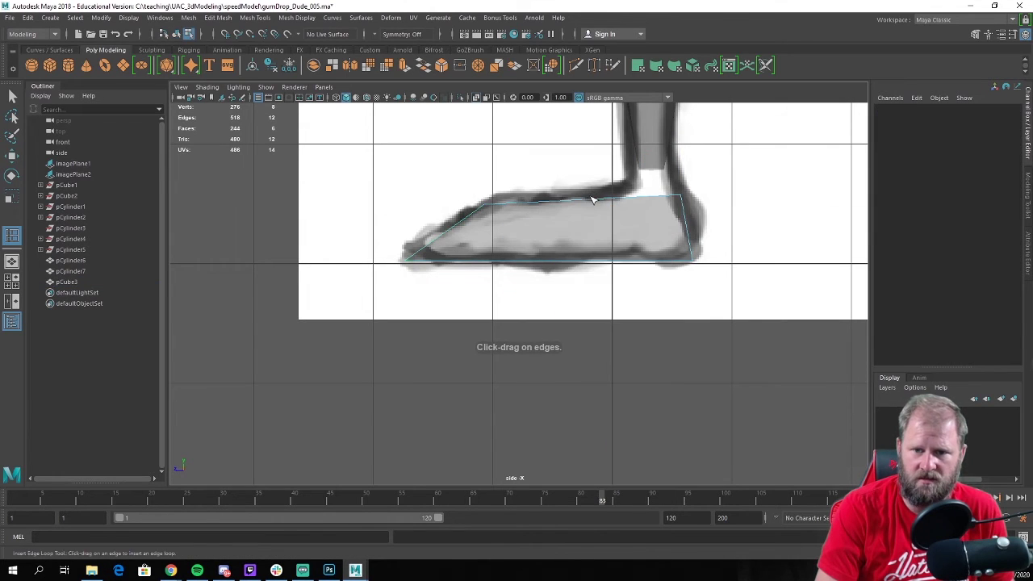
{"action": "left_click", "coordinate": [617, 201]}
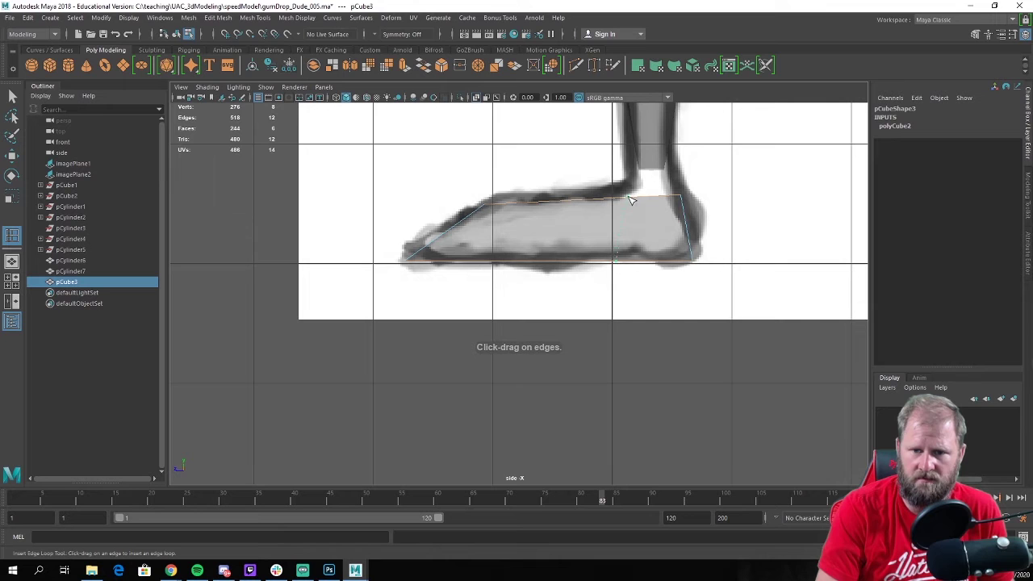
{"action": "left_click", "coordinate": [632, 200]}
{"action": "key", "text": "w"}
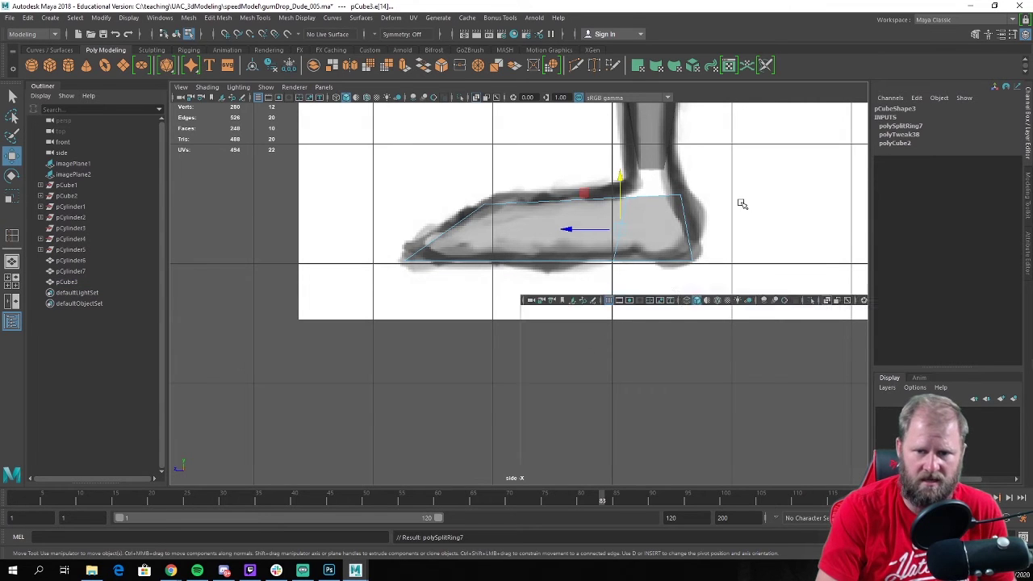
In the perspective view, narrow the heel and ankle vertices across the foot's width and shift the ankle edge loop along the foot
{"action": "key", "text": "space"}
{"action": "key", "text": "space"}
{"action": "left_click_drag", "start_coordinate": [581, 210], "coordinate": [505, 307], "text": "alt"}
{"action": "right_click_drag", "start_coordinate": [442, 239], "coordinate": [416, 238]}
{"action": "left_click_drag", "start_coordinate": [416, 240], "coordinate": [471, 269], "text": "alt"}
{"action": "left_click_drag", "start_coordinate": [538, 289], "coordinate": [298, 152]}
{"action": "key", "text": "r"}
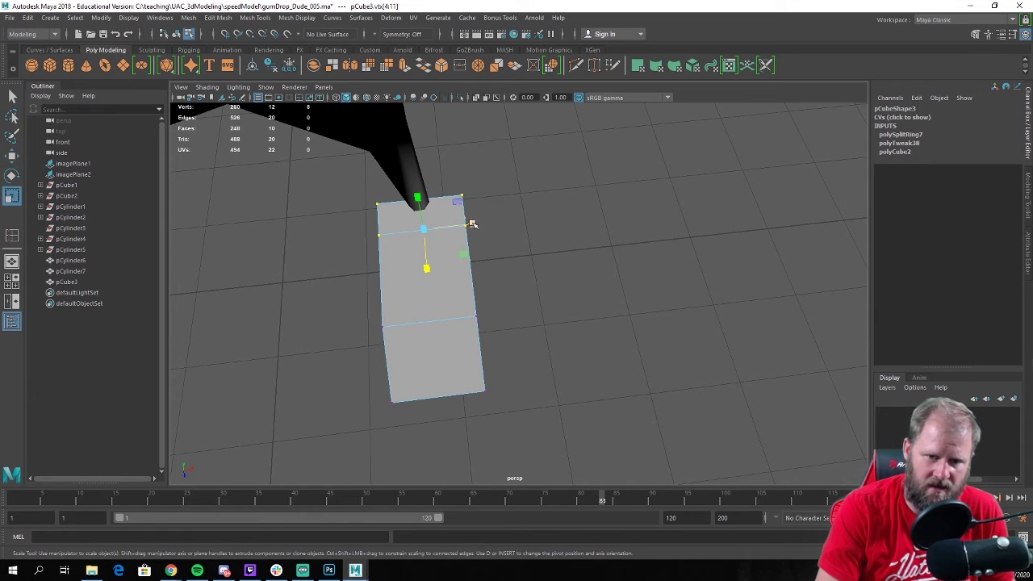
{"action": "left_click_drag", "start_coordinate": [472, 223], "coordinate": [528, 271]}
{"action": "key", "text": "w"}
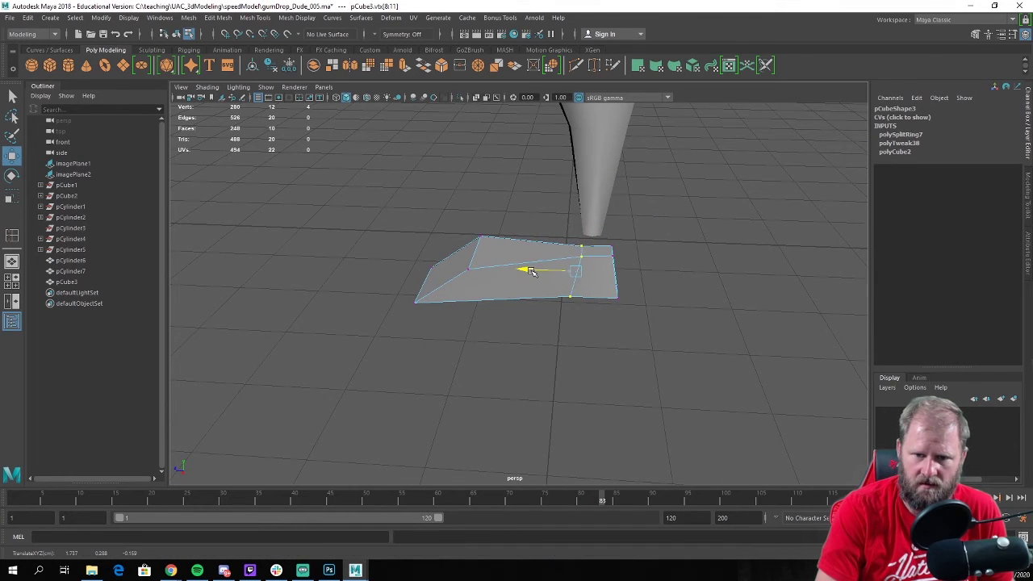
Adjust the width of the foot's front vertices and return to object mode
{"action": "left_click_drag", "start_coordinate": [460, 271], "coordinate": [585, 310], "text": "alt"}
{"action": "middle_click_drag", "start_coordinate": [585, 310], "coordinate": [479, 346], "text": "alt"}
{"action": "left_click_drag", "start_coordinate": [434, 233], "coordinate": [414, 293], "text": "alt"}
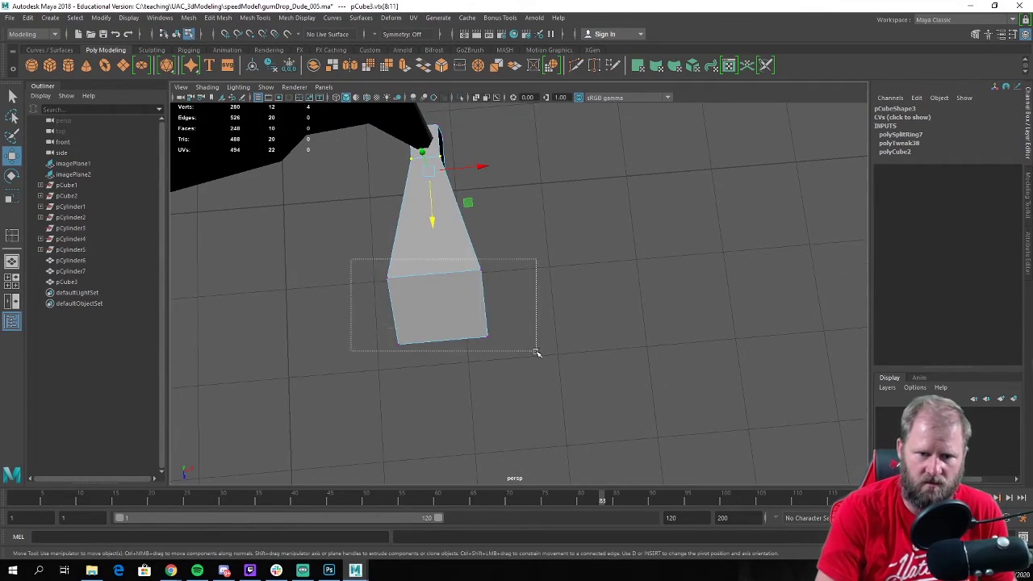
{"action": "left_click_drag", "start_coordinate": [480, 303], "coordinate": [379, 214]}
{"action": "key", "text": "r"}
{"action": "key", "text": "w"}
{"action": "right_click_drag", "start_coordinate": [622, 258], "coordinate": [660, 228]}
{"action": "right_click_drag", "start_coordinate": [594, 263], "coordinate": [649, 250], "text": "ctrl"}
{"action": "key", "text": "w"}
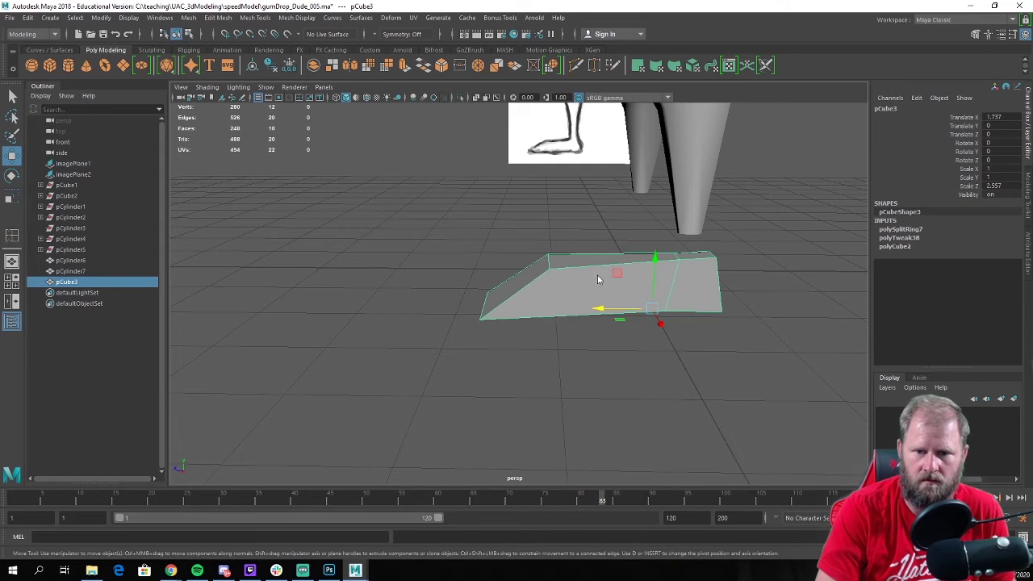
Insert another edge loop across the middle of the foot, between toe and ankle
{"action": "mouse_move", "coordinate": [598, 280]}
{"action": "right_mouse_down", "text": "shift"}
{"action": "mouse_move", "coordinate": [557, 288]}
{"action": "mouse_move", "coordinate": [583, 282]}
{"action": "right_mouse_up", "text": "shift"}
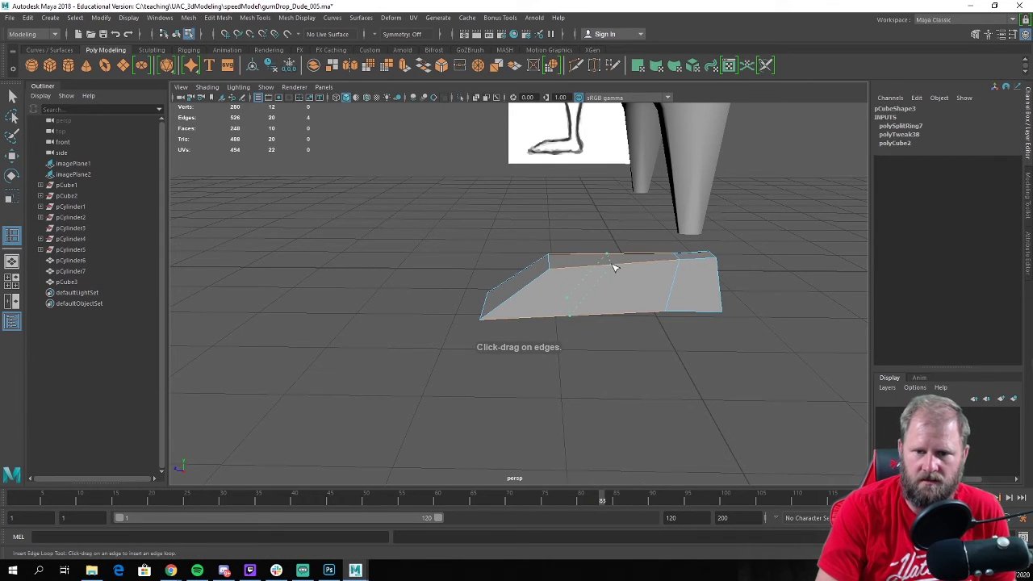
{"action": "left_click", "coordinate": [613, 267]}
{"action": "left_click_drag", "start_coordinate": [613, 267], "coordinate": [516, 310], "text": "alt"}
Move the upper toe vertices forward and down, and shift the upper vertices of the midfoot loop forward
{"action": "right_click", "coordinate": [505, 311]}
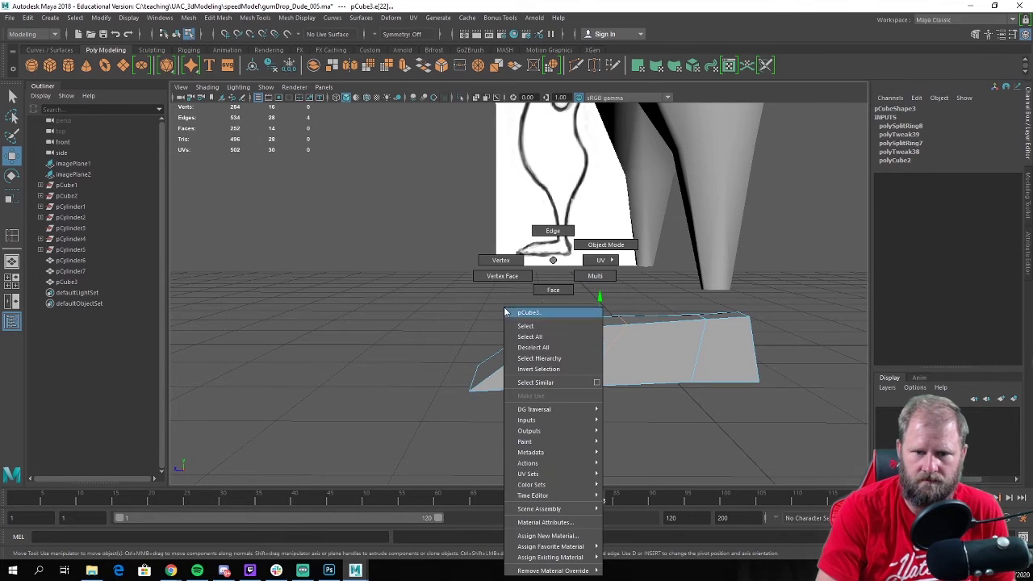
{"action": "right_click_drag", "start_coordinate": [552, 259], "coordinate": [502, 260]}
{"action": "left_click_drag", "start_coordinate": [518, 283], "coordinate": [563, 343]}
{"action": "left_click_drag", "start_coordinate": [500, 324], "coordinate": [484, 325]}
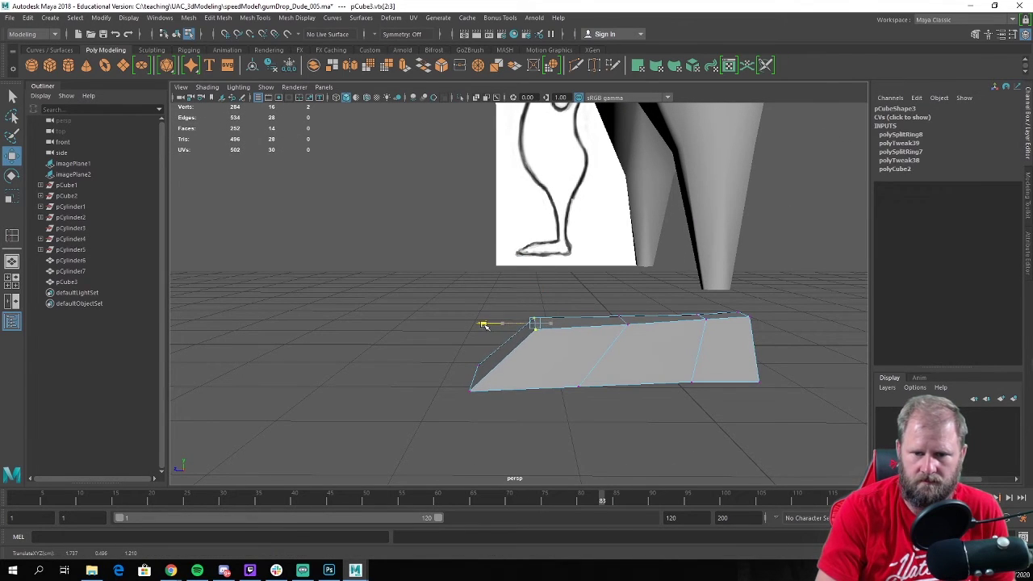
{"action": "left_click_drag", "start_coordinate": [534, 284], "coordinate": [638, 340]}
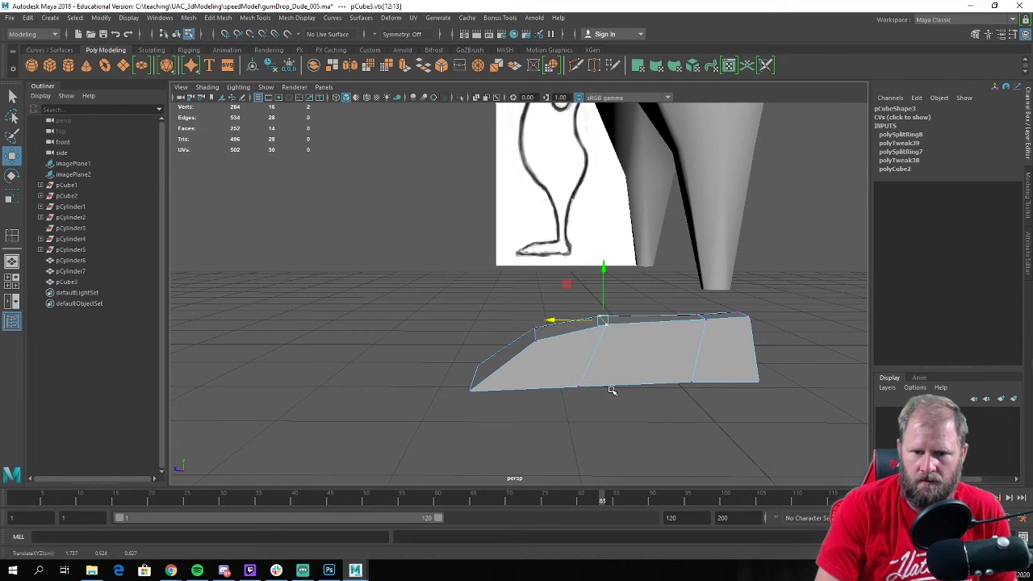
Scale the midfoot edge loop along the foot's length to make it more upright and nudge its upper vertices forward
{"action": "left_click_drag", "start_coordinate": [636, 386], "coordinate": [566, 286]}
{"action": "key", "text": "r"}
{"action": "left_click_drag", "start_coordinate": [553, 348], "coordinate": [562, 349]}
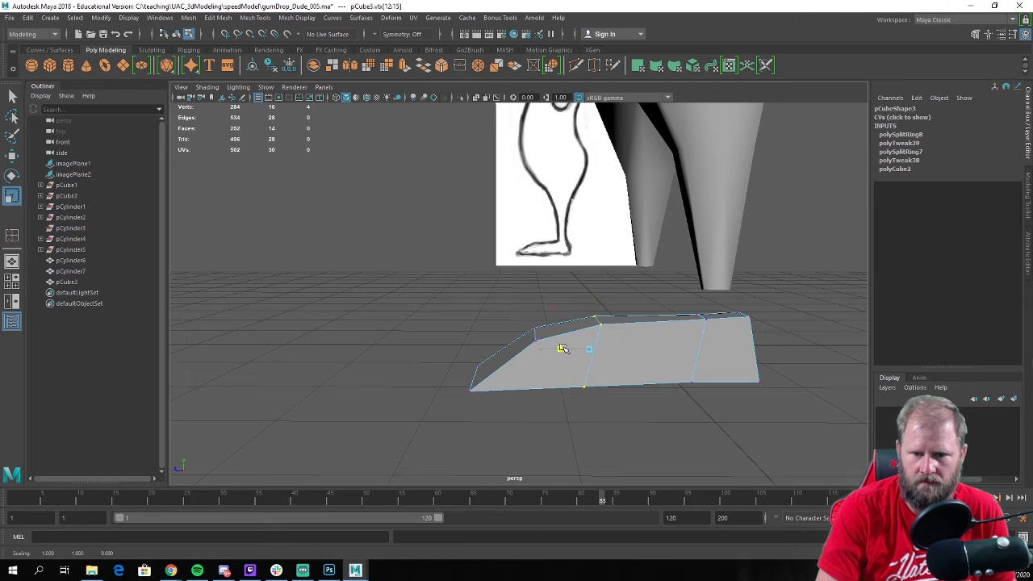
{"action": "key", "text": "w"}
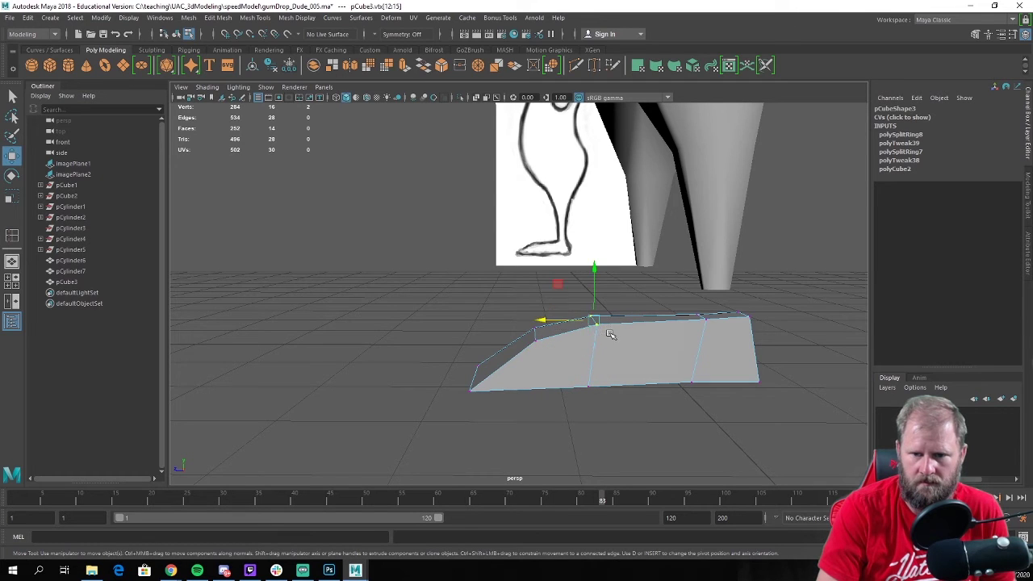
{"action": "left_click_drag", "start_coordinate": [568, 318], "coordinate": [556, 321]}
{"action": "left_click_drag", "start_coordinate": [609, 268], "coordinate": [611, 276]}
{"action": "left_click_drag", "start_coordinate": [532, 327], "coordinate": [556, 343], "text": "alt"}
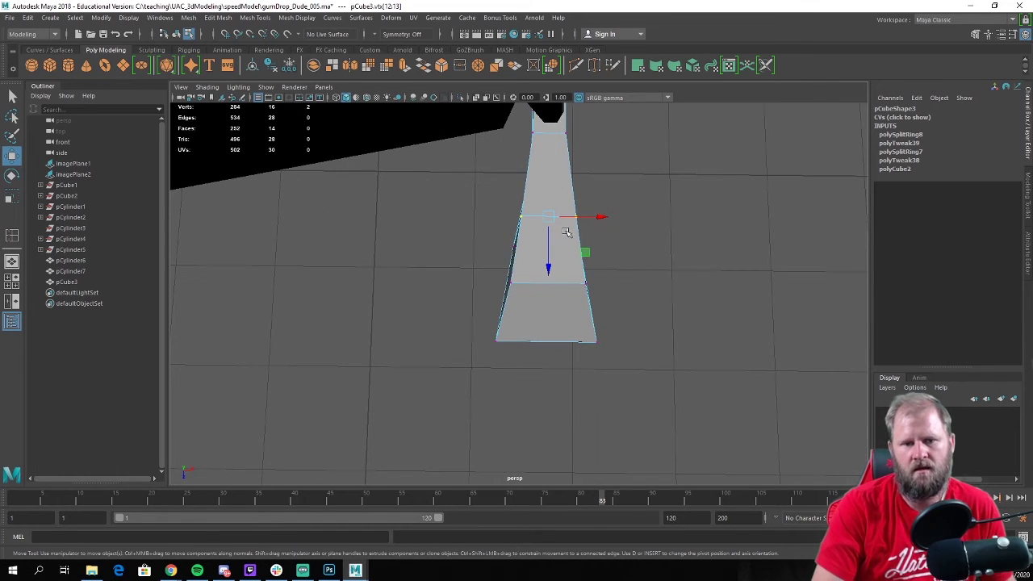
Shift the inner-side midfoot and toe vertices toward the foot's centreline and pull the outer toe vertices back toward the heel
{"action": "left_click_drag", "start_coordinate": [504, 212], "coordinate": [574, 236]}
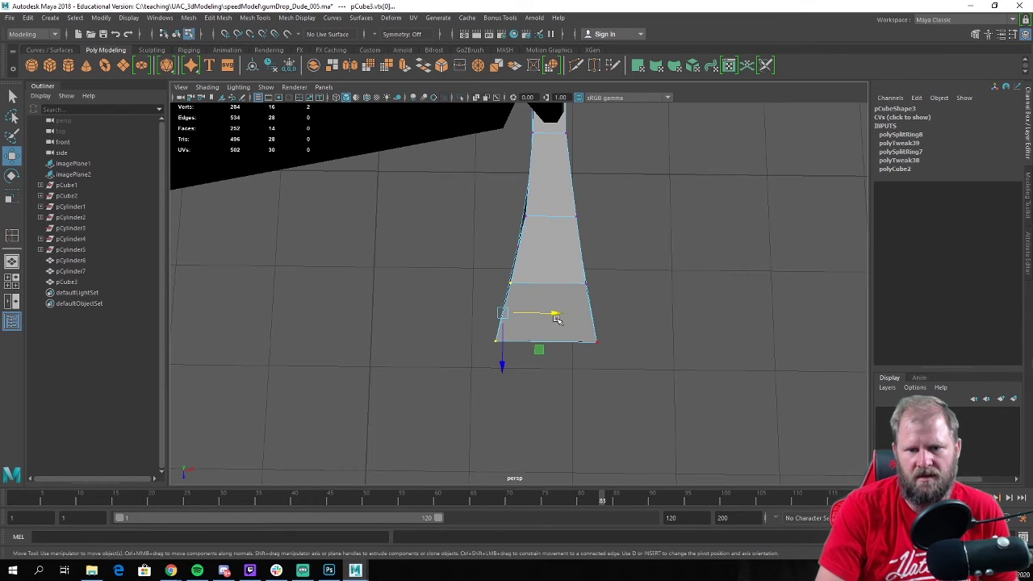
{"action": "left_click_drag", "start_coordinate": [556, 319], "coordinate": [563, 314]}
{"action": "left_click_drag", "start_coordinate": [534, 375], "coordinate": [498, 321]}
{"action": "left_click_drag", "start_coordinate": [562, 339], "coordinate": [561, 342]}
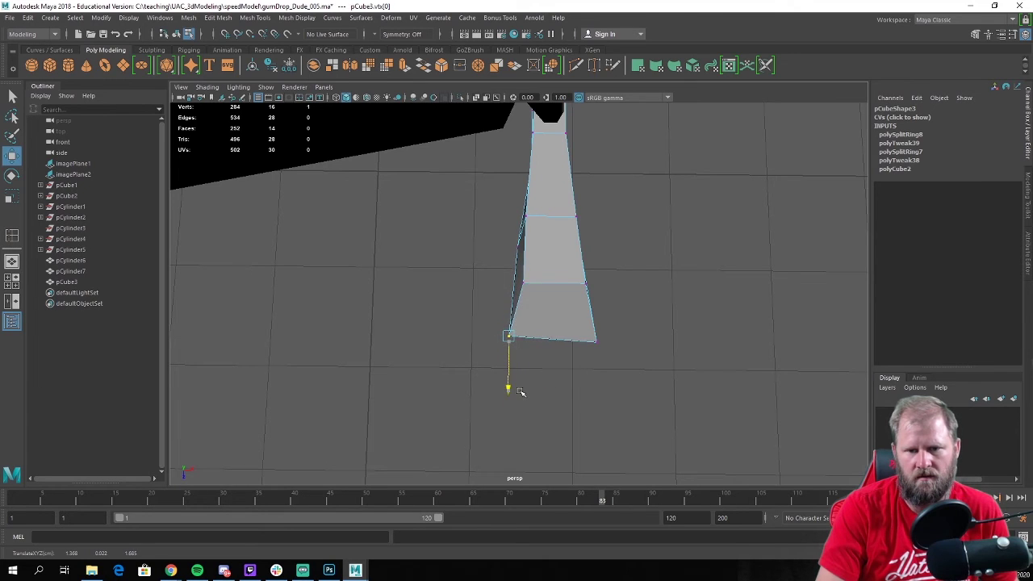
{"action": "left_click_drag", "start_coordinate": [692, 377], "coordinate": [579, 279]}
{"action": "left_click_drag", "start_coordinate": [591, 364], "coordinate": [593, 348]}
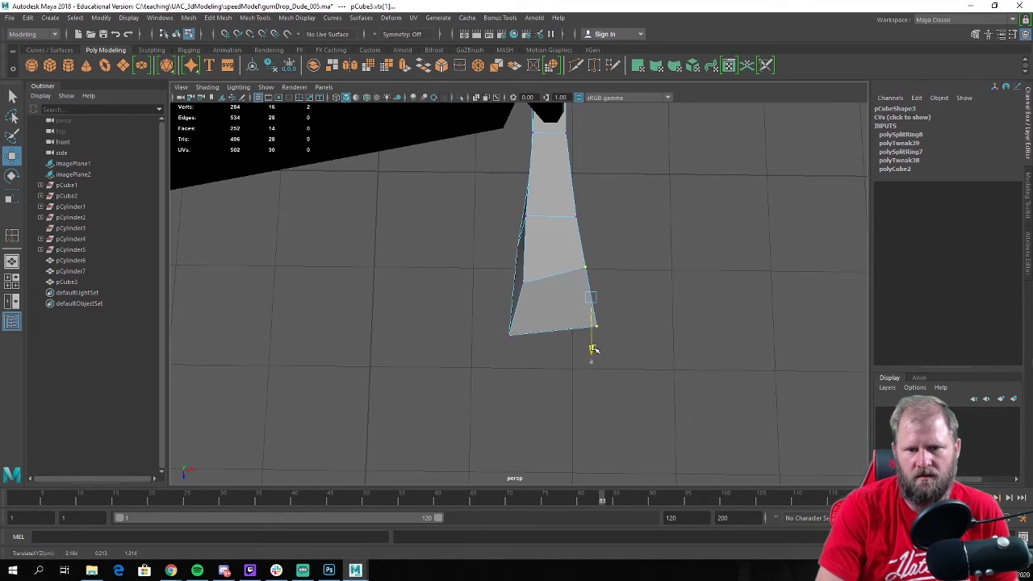
Move the outer-side upper vertices of the midfoot loop and the toe slightly outward to widen the foot
{"action": "left_click_drag", "start_coordinate": [636, 274], "coordinate": [637, 254], "text": "alt"}
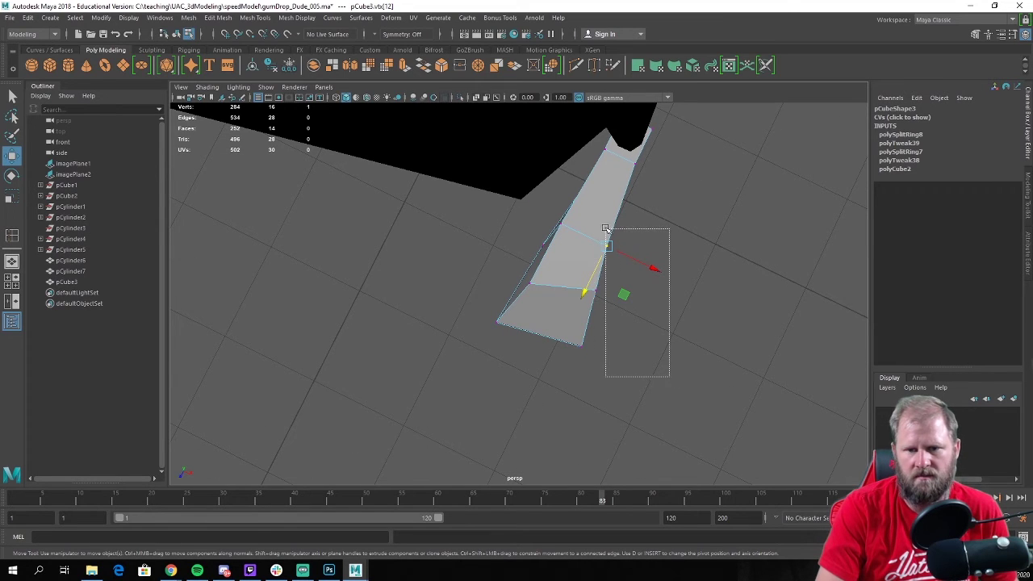
{"action": "left_click_drag", "start_coordinate": [639, 261], "coordinate": [654, 267]}
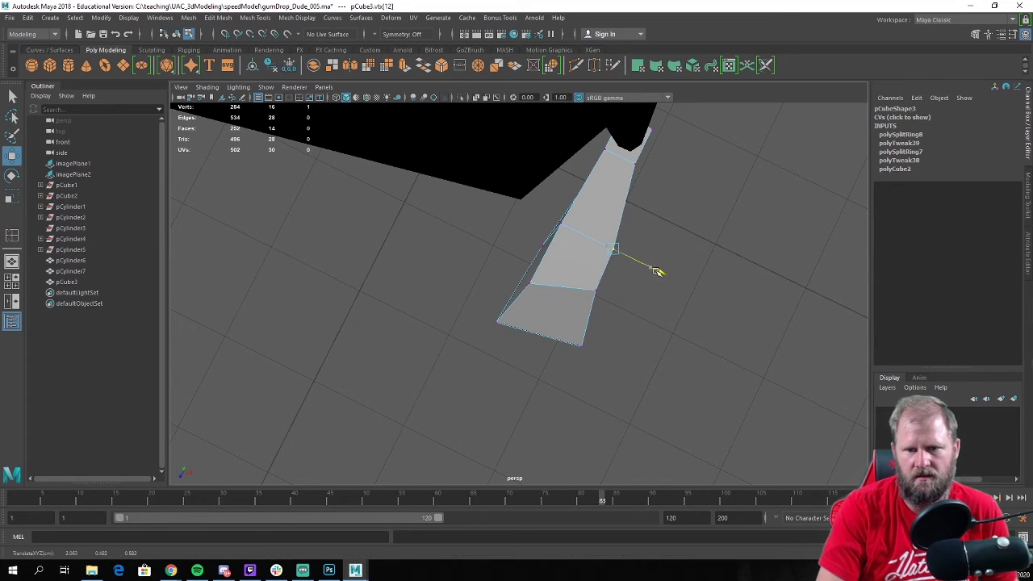
{"action": "left_click", "coordinate": [601, 291]}
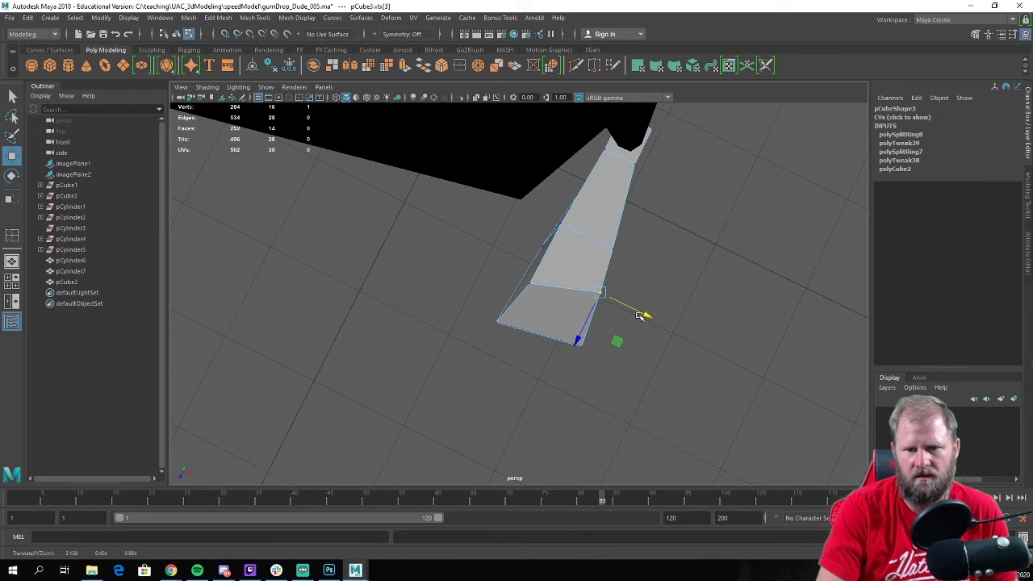
Shift all toe and midfoot-loop vertices slightly outward together and rotate them slightly about the vertical axis
{"action": "left_click_drag", "start_coordinate": [686, 430], "coordinate": [493, 213]}
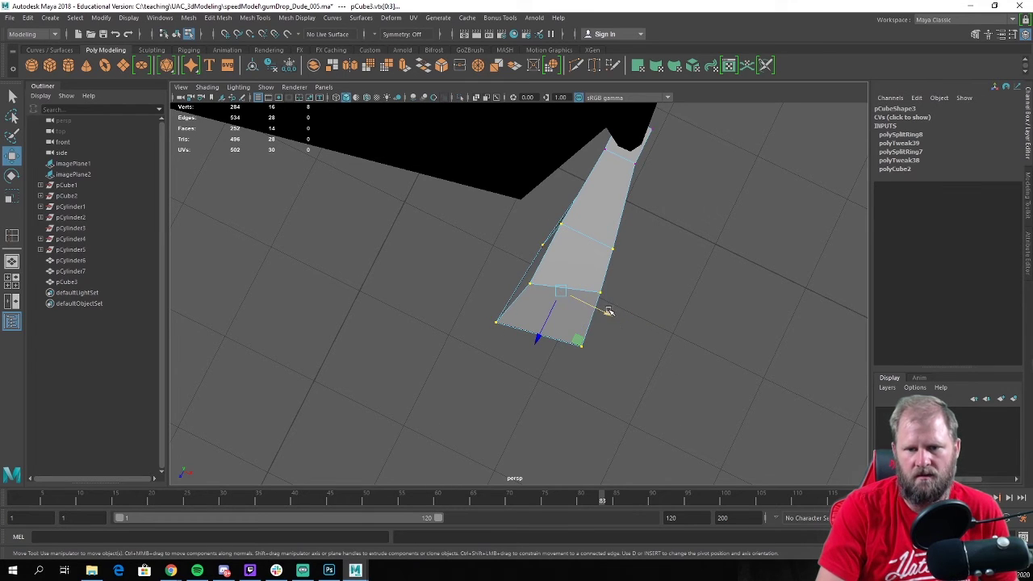
{"action": "left_click_drag", "start_coordinate": [609, 311], "coordinate": [612, 315]}
{"action": "left_click_drag", "start_coordinate": [648, 390], "coordinate": [498, 230]}
{"action": "key", "text": "e"}
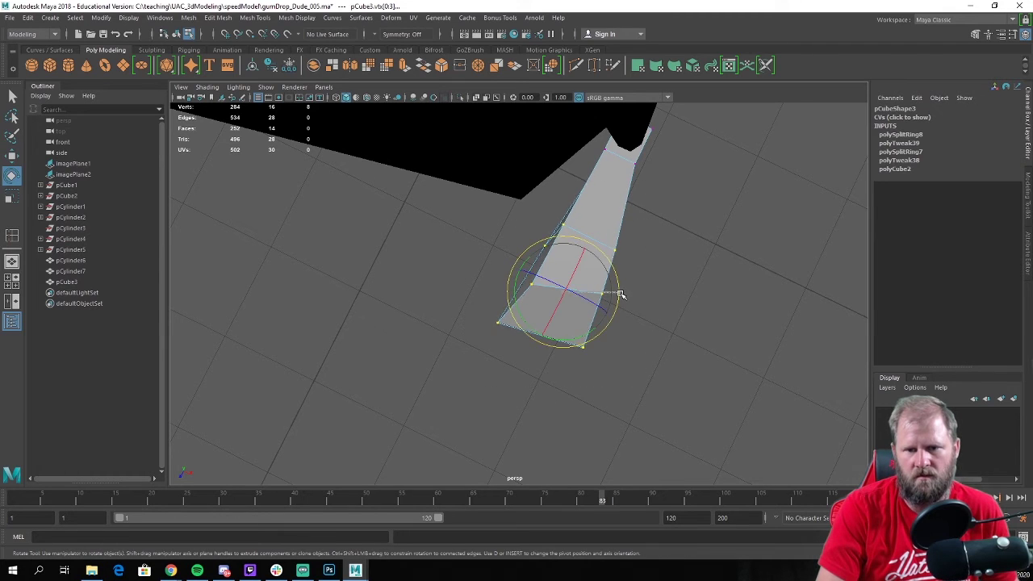
{"action": "left_click_drag", "start_coordinate": [623, 299], "coordinate": [605, 311]}
Move the inner upper vertex of the midfoot loop inward and forward, and adjust the opposite outer vertex of the same loop
{"action": "key", "text": "w"}
{"action": "left_click_drag", "start_coordinate": [524, 223], "coordinate": [581, 260]}
{"action": "left_click", "coordinate": [569, 225]}
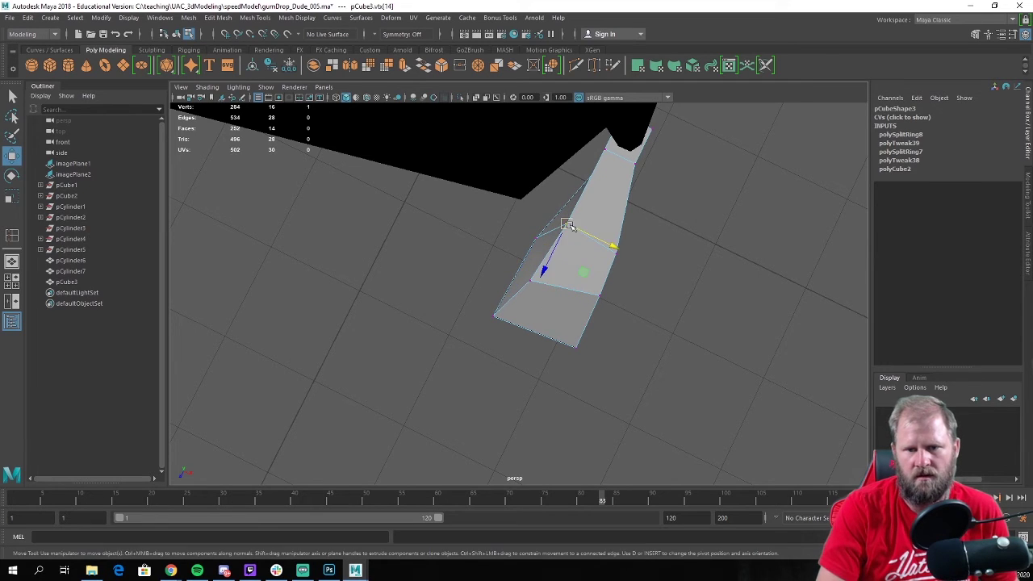
{"action": "left_click_drag", "start_coordinate": [568, 224], "coordinate": [559, 233]}
{"action": "left_click", "coordinate": [613, 253]}
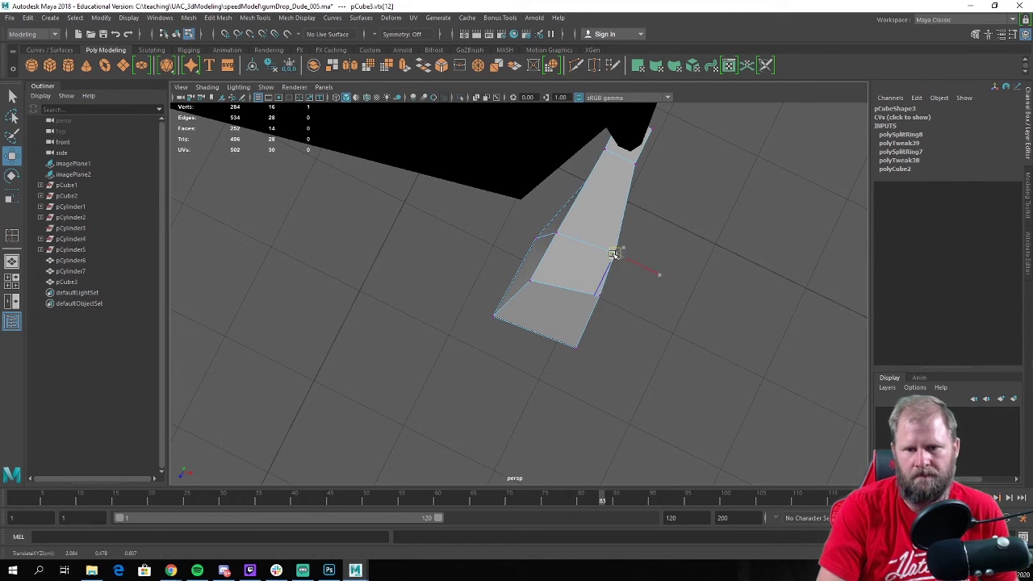
{"action": "left_click_drag", "start_coordinate": [611, 254], "coordinate": [622, 202], "text": "alt"}
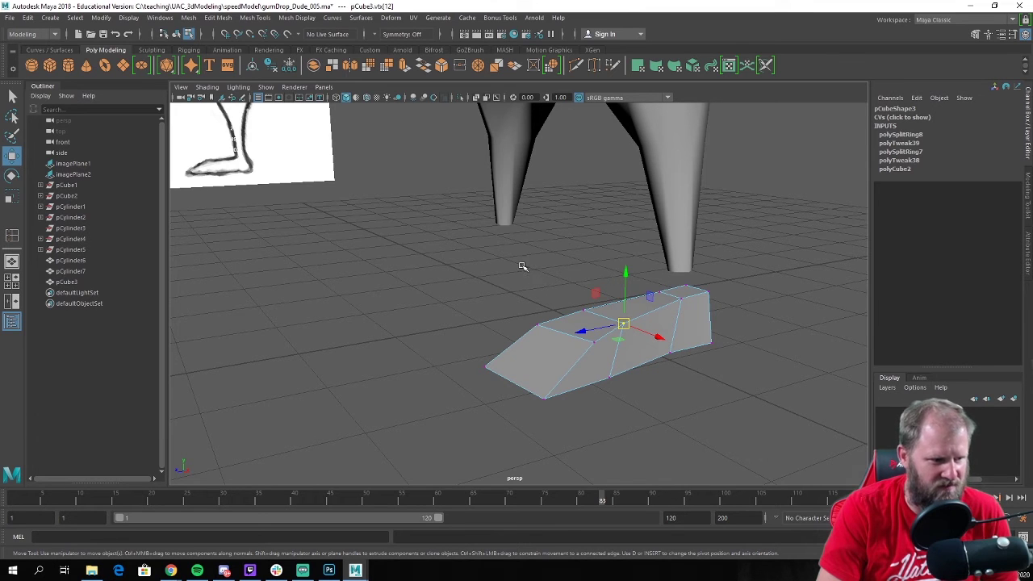
Check the foot's overall shape in object mode, and pull the outer upper toe vertex inward toward the centreline
{"action": "left_click_drag", "start_coordinate": [523, 266], "coordinate": [581, 293], "text": "alt"}
{"action": "right_click_drag", "start_coordinate": [578, 261], "coordinate": [663, 244]}
{"action": "left_click", "coordinate": [771, 329]}
{"action": "left_click_drag", "start_coordinate": [771, 329], "coordinate": [712, 289], "text": "alt"}
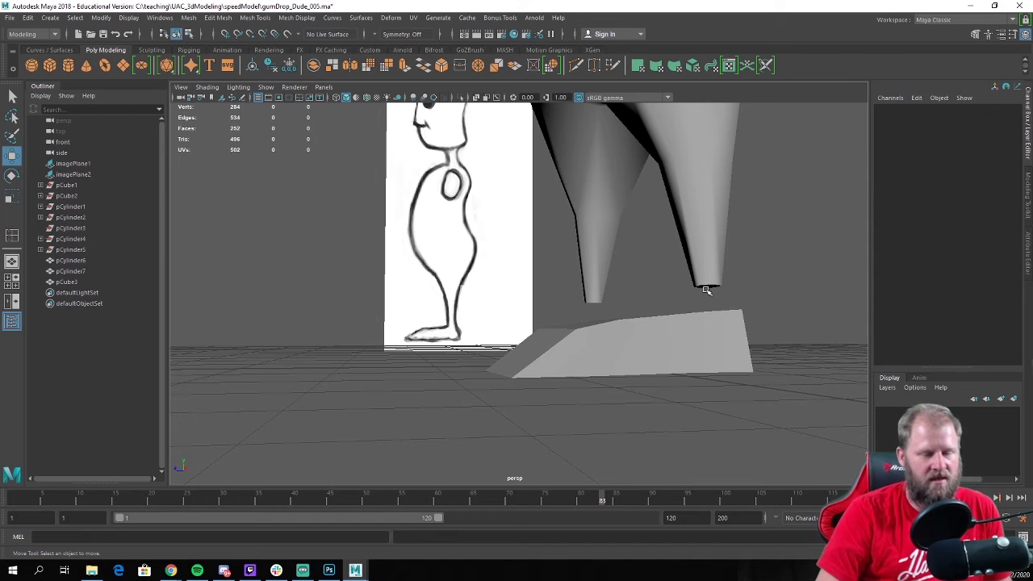
{"action": "left_click_drag", "start_coordinate": [538, 300], "coordinate": [610, 360], "text": "alt"}
{"action": "right_click_drag", "start_coordinate": [611, 260], "coordinate": [558, 259]}
{"action": "left_click", "coordinate": [653, 296]}
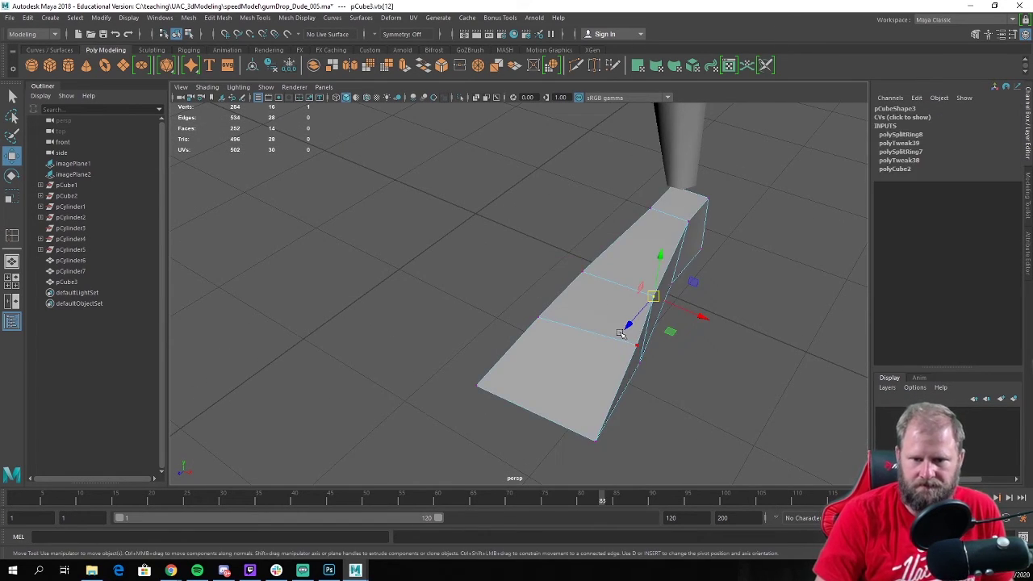
{"action": "left_click_drag", "start_coordinate": [680, 366], "coordinate": [669, 358]}
{"action": "left_click", "coordinate": [653, 296]}
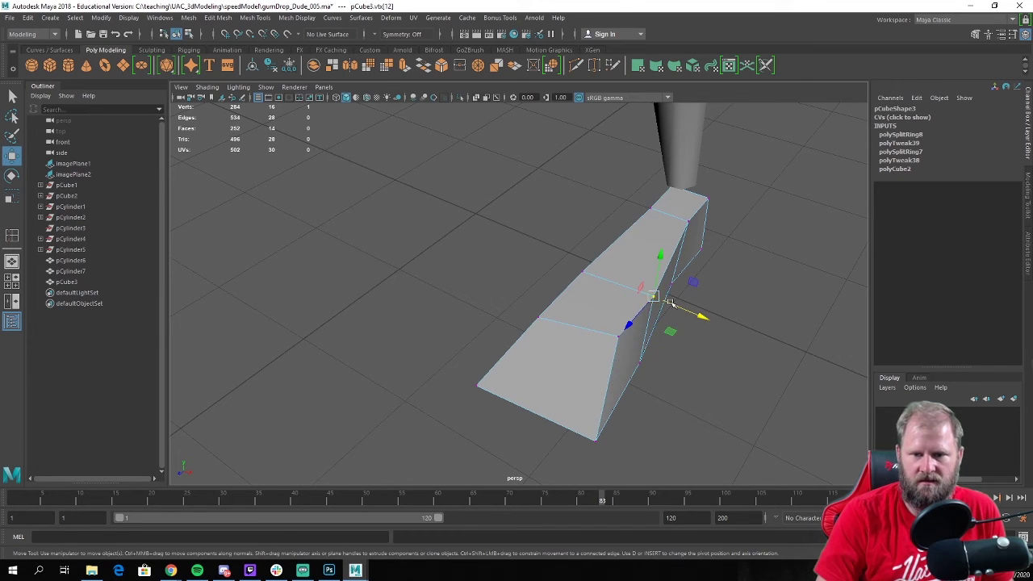
{"action": "mouse_move", "coordinate": [704, 315]}
{"action": "left_mouse_down", "text": "alt"}
{"action": "mouse_move", "coordinate": [669, 306]}
{"action": "mouse_move", "coordinate": [657, 285]}
{"action": "mouse_move", "coordinate": [664, 269]}
{"action": "mouse_move", "coordinate": [587, 295]}
{"action": "mouse_move", "coordinate": [521, 261]}
{"action": "left_mouse_up", "text": "alt"}
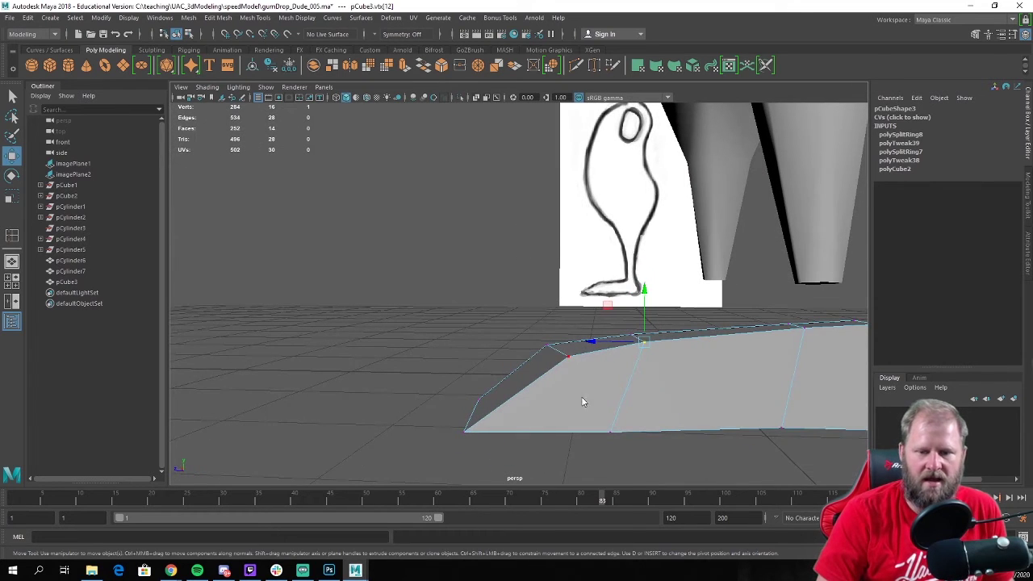
Insert a horizontal edge loop around the foot just above the sole
{"action": "right_click_drag", "start_coordinate": [581, 259], "coordinate": [671, 260]}
{"action": "right_click_drag", "start_coordinate": [643, 365], "coordinate": [595, 309], "text": "shift"}
{"action": "left_click_drag", "start_coordinate": [541, 321], "coordinate": [558, 294], "text": "alt"}
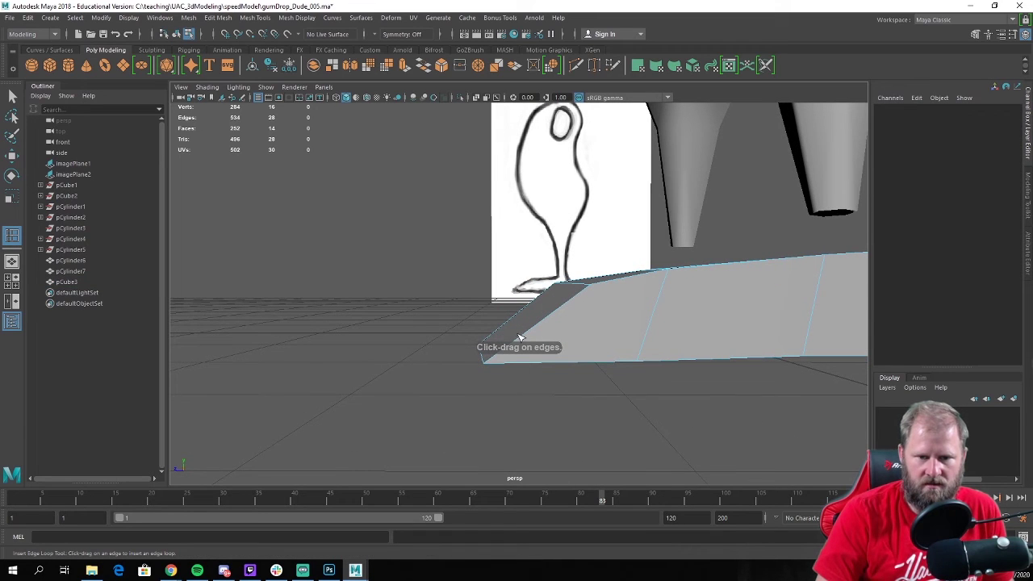
{"action": "left_click_drag", "start_coordinate": [525, 337], "coordinate": [503, 359]}
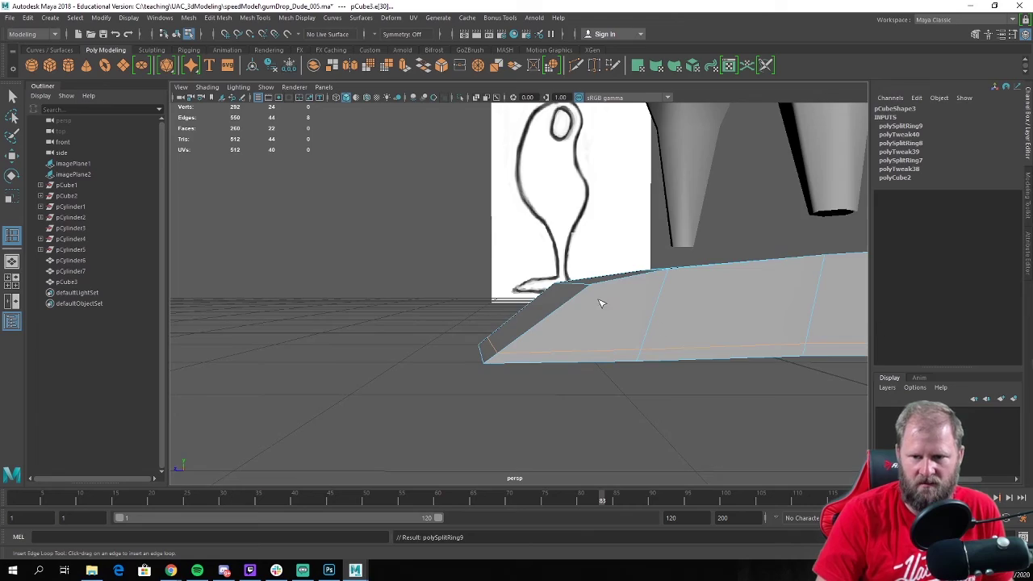
{"action": "left_click_drag", "start_coordinate": [601, 304], "coordinate": [516, 341], "text": "alt"}
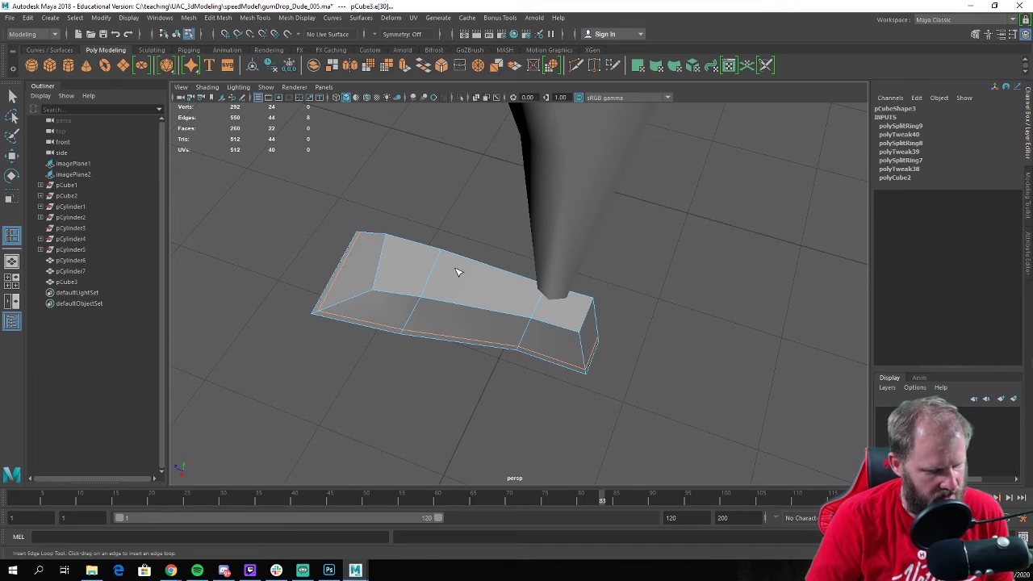
Return the foot to object mode and apply Smooth to its mesh with 1 division
{"action": "key", "text": "w"}
{"action": "right_click_drag", "start_coordinate": [498, 260], "coordinate": [518, 250]}
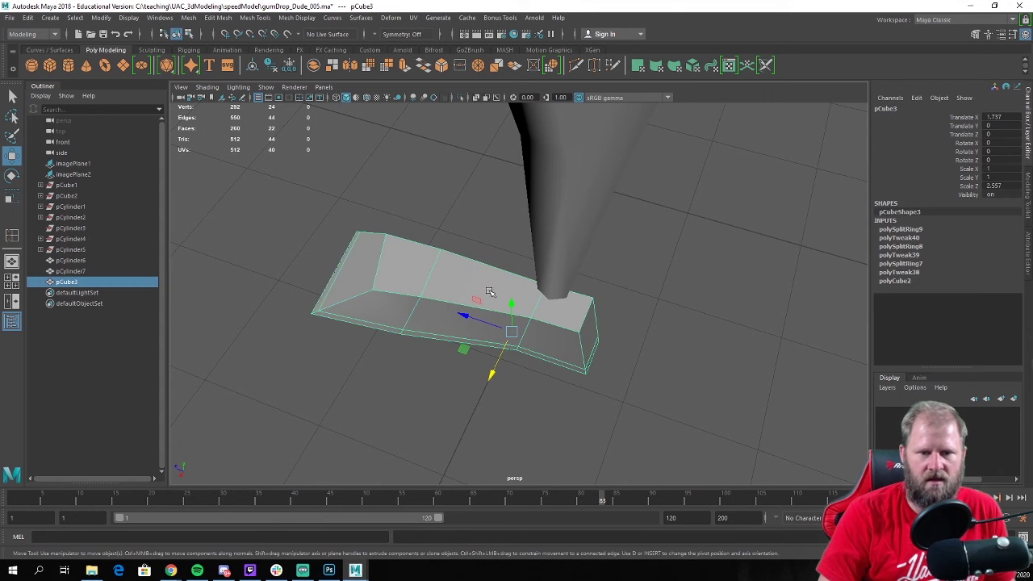
{"action": "left_click", "coordinate": [188, 17]}
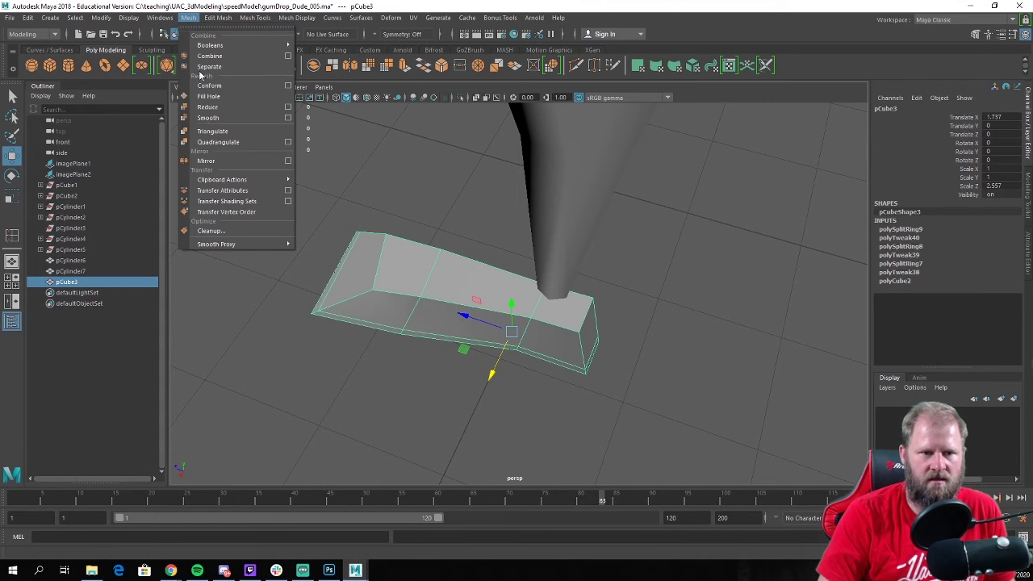
{"action": "left_click", "coordinate": [229, 117]}
{"action": "left_click_drag", "start_coordinate": [229, 117], "coordinate": [536, 199], "text": "alt"}
{"action": "left_click", "coordinate": [645, 281]}
{"action": "left_click_drag", "start_coordinate": [645, 282], "coordinate": [507, 242], "text": "alt"}
{"action": "left_click", "coordinate": [506, 256]}
{"action": "left_click_drag", "start_coordinate": [344, 229], "coordinate": [444, 307], "text": "alt"}
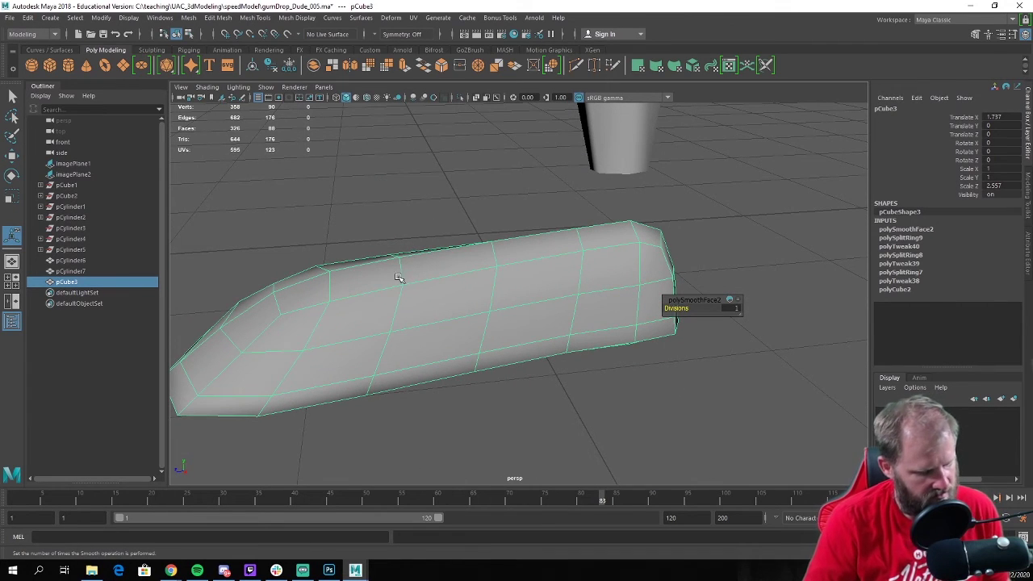
Delete the lower horizontal edge loop running around the side of the smoothed foot
{"action": "left_click_drag", "start_coordinate": [417, 269], "coordinate": [388, 260], "text": "alt"}
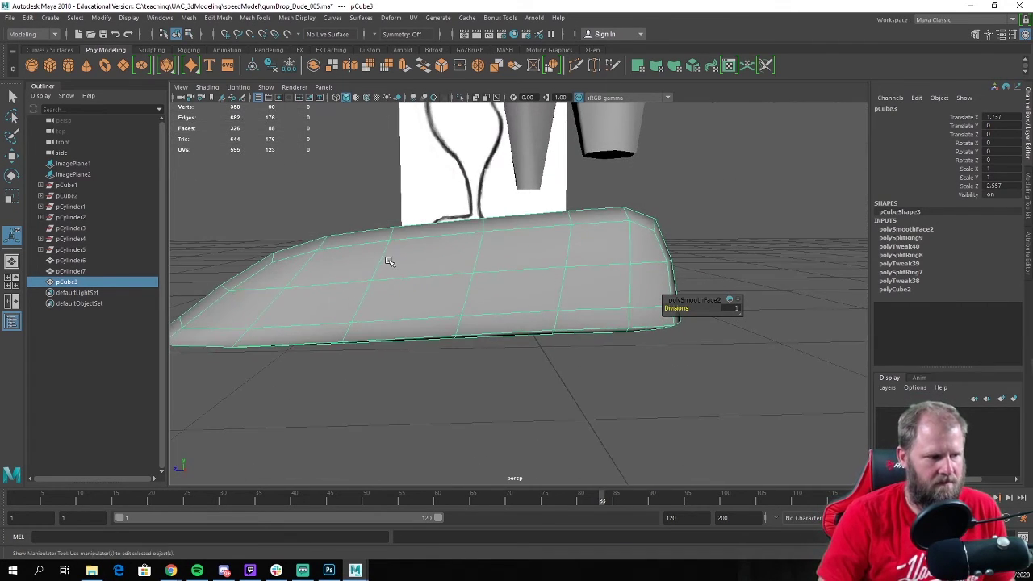
{"action": "mouse_move", "coordinate": [440, 282]}
{"action": "left_mouse_down", "text": "alt"}
{"action": "mouse_move", "coordinate": [463, 201]}
{"action": "mouse_move", "coordinate": [454, 196]}
{"action": "mouse_move", "coordinate": [430, 237]}
{"action": "mouse_move", "coordinate": [463, 201]}
{"action": "mouse_move", "coordinate": [539, 233]}
{"action": "mouse_move", "coordinate": [511, 237]}
{"action": "mouse_move", "coordinate": [454, 283]}
{"action": "left_mouse_up", "text": "alt"}
{"action": "right_click_drag", "start_coordinate": [460, 284], "coordinate": [471, 227]}
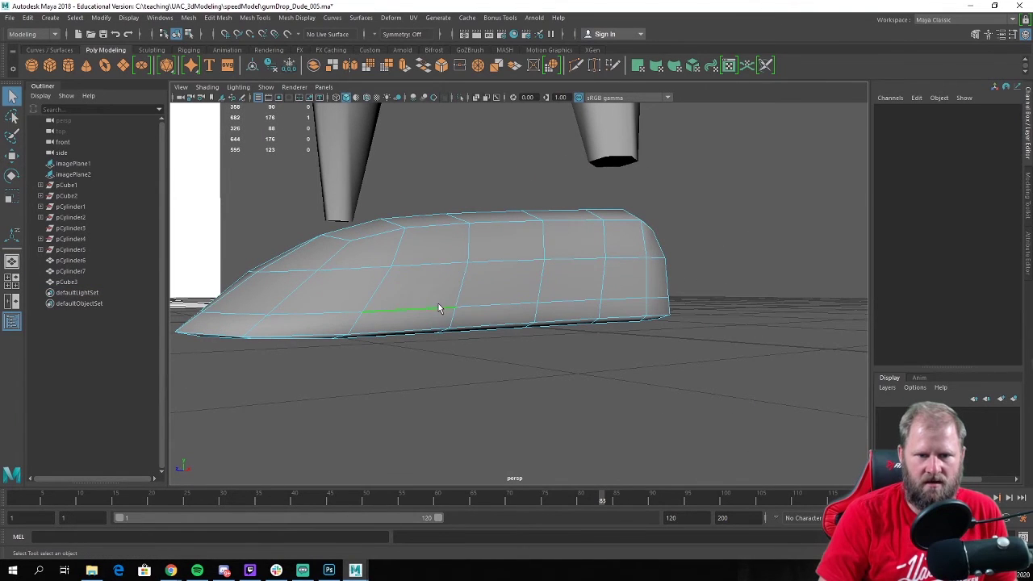
{"action": "double_click", "coordinate": [438, 305]}
{"action": "key", "text": "w"}
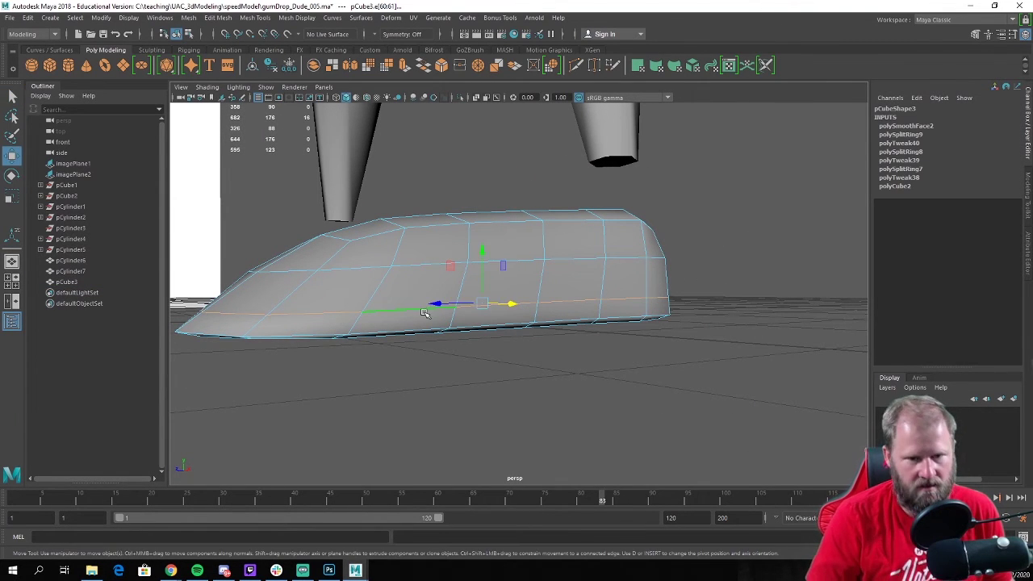
{"action": "right_click_drag", "start_coordinate": [422, 307], "coordinate": [393, 316], "text": "shift"}
Delete the surplus crosswise edge loops between the toe and ankle and near the heel to simplify the smoothed foot
{"action": "scroll", "coordinate": [452, 317], "scroll_direction": "down", "scroll_amount": 4}
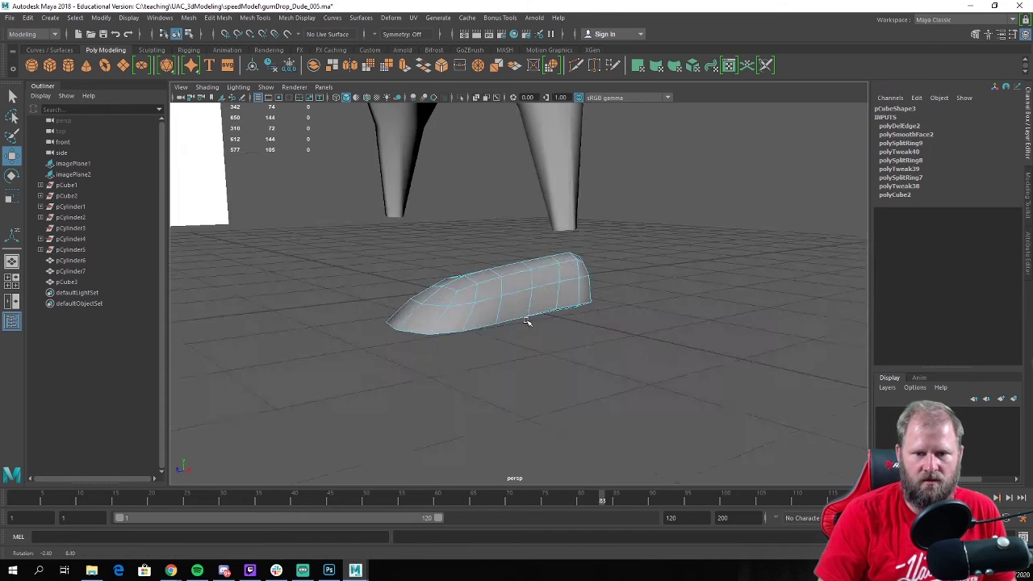
{"action": "left_click_drag", "start_coordinate": [525, 321], "coordinate": [471, 322], "text": "alt"}
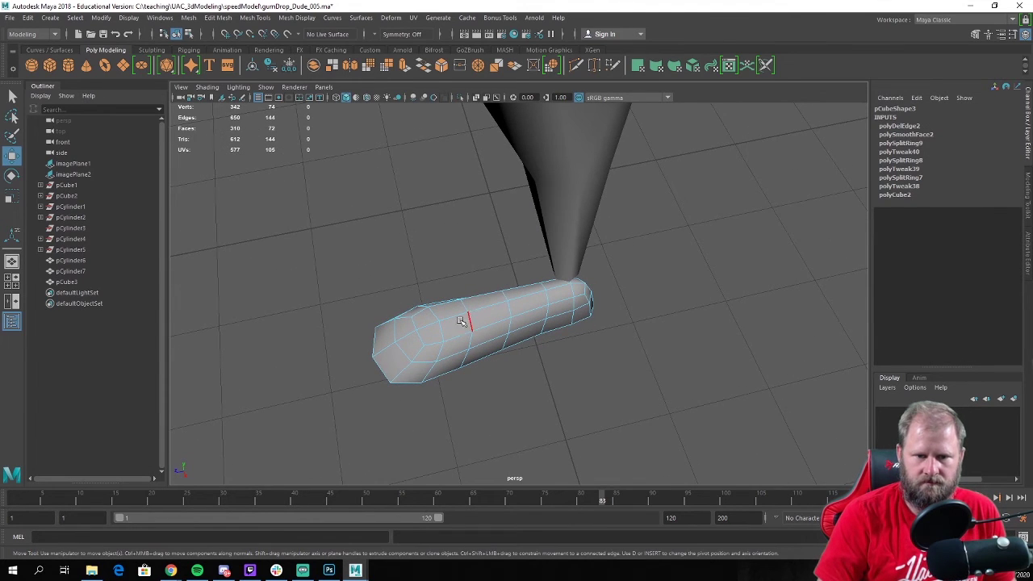
{"action": "right_click_drag", "start_coordinate": [446, 329], "coordinate": [473, 340], "text": "shift"}
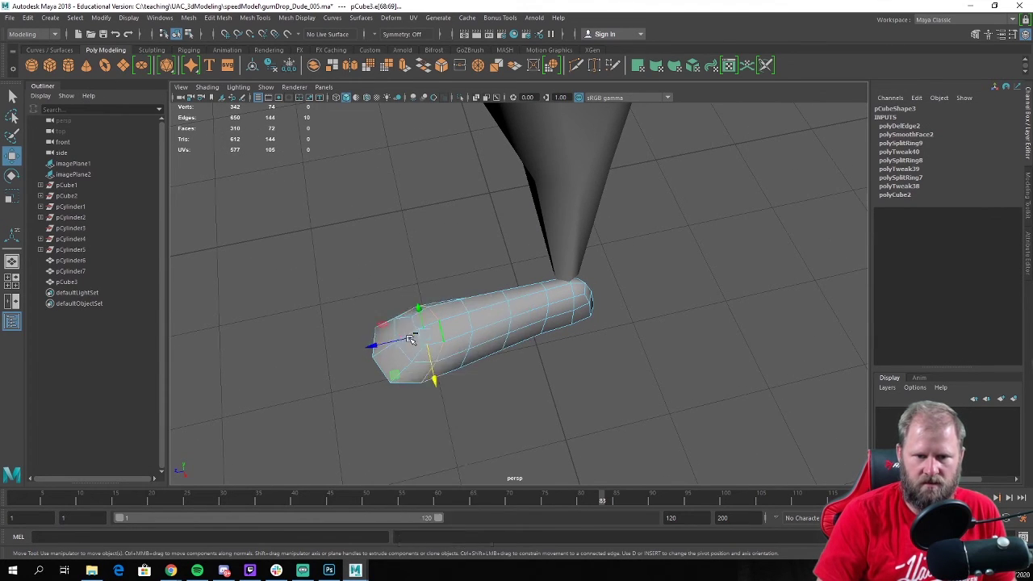
{"action": "right_click_drag", "start_coordinate": [510, 310], "coordinate": [484, 313], "text": "shift"}
{"action": "left_click_drag", "start_coordinate": [484, 313], "coordinate": [546, 328], "text": "alt"}
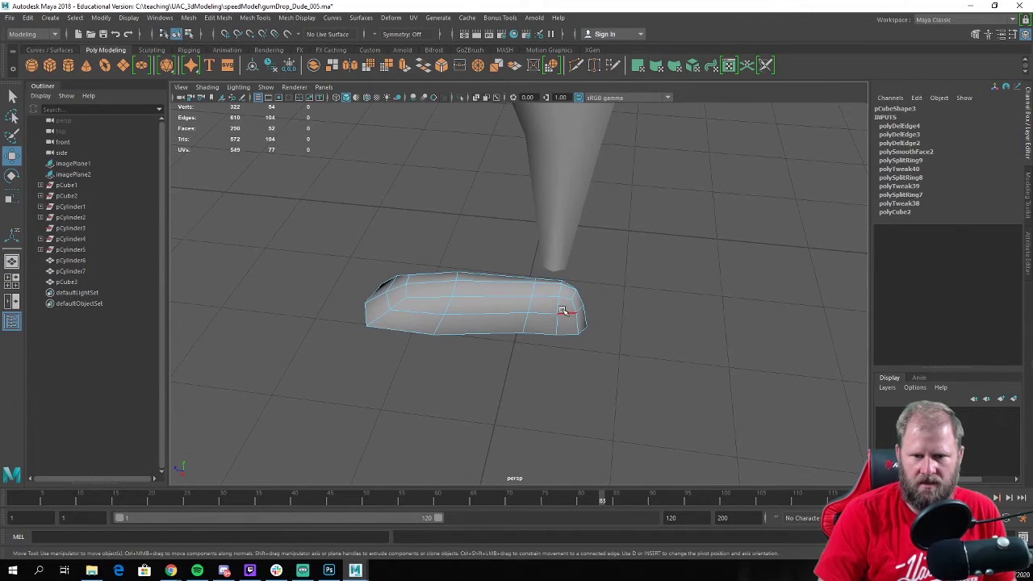
{"action": "double_click", "coordinate": [560, 307]}
{"action": "right_click", "coordinate": [560, 307], "text": "shift"}
{"action": "left_click", "coordinate": [509, 321]}
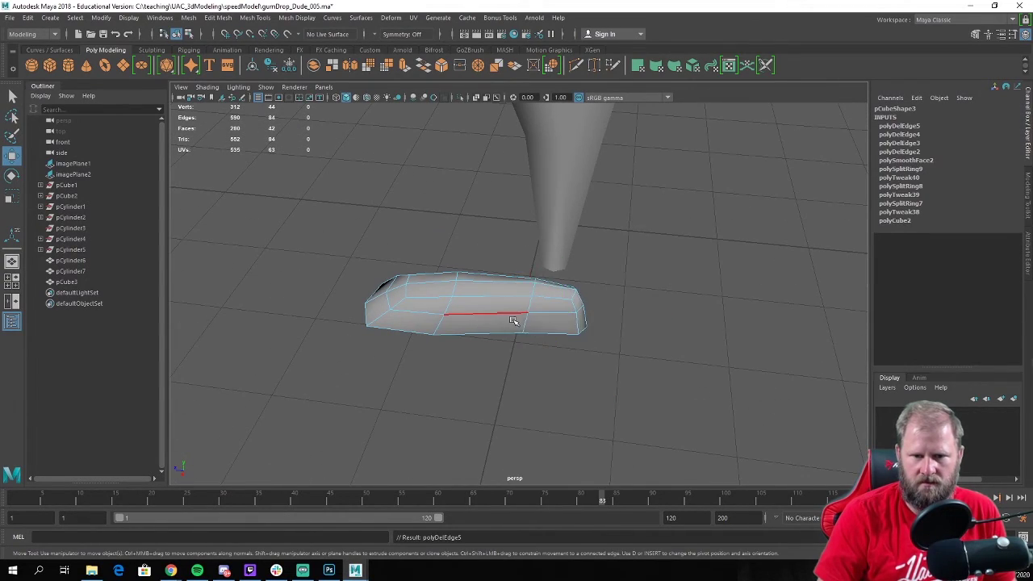
Try to move the foot's lowest edge loop vertically with point snapping, and undo the move
{"action": "left_click_drag", "start_coordinate": [509, 321], "coordinate": [562, 343], "text": "alt"}
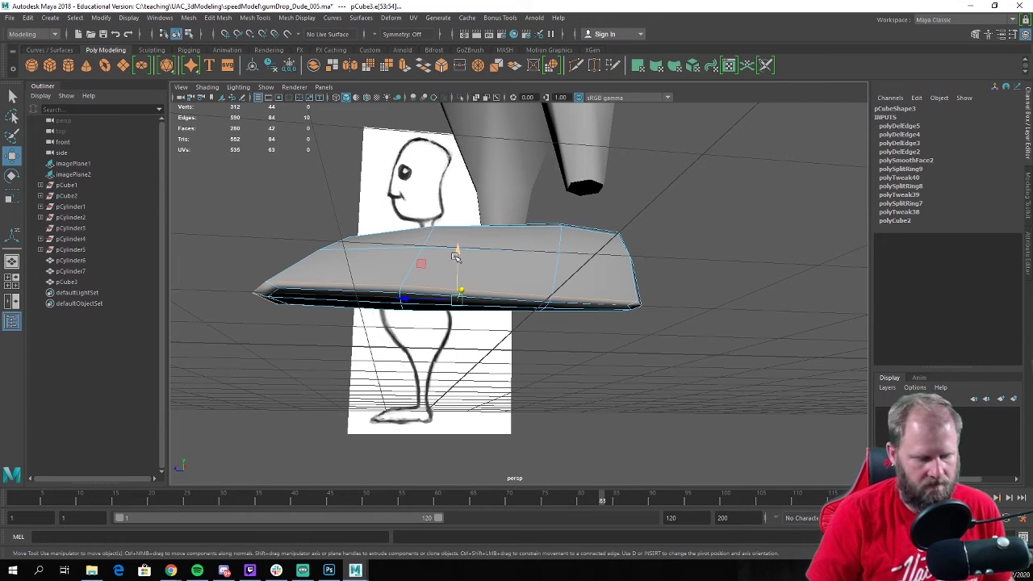
{"action": "key", "text": "v"}
{"action": "left_click_drag", "start_coordinate": [456, 250], "coordinate": [498, 321]}
{"action": "key", "text": "ctrl+z"}
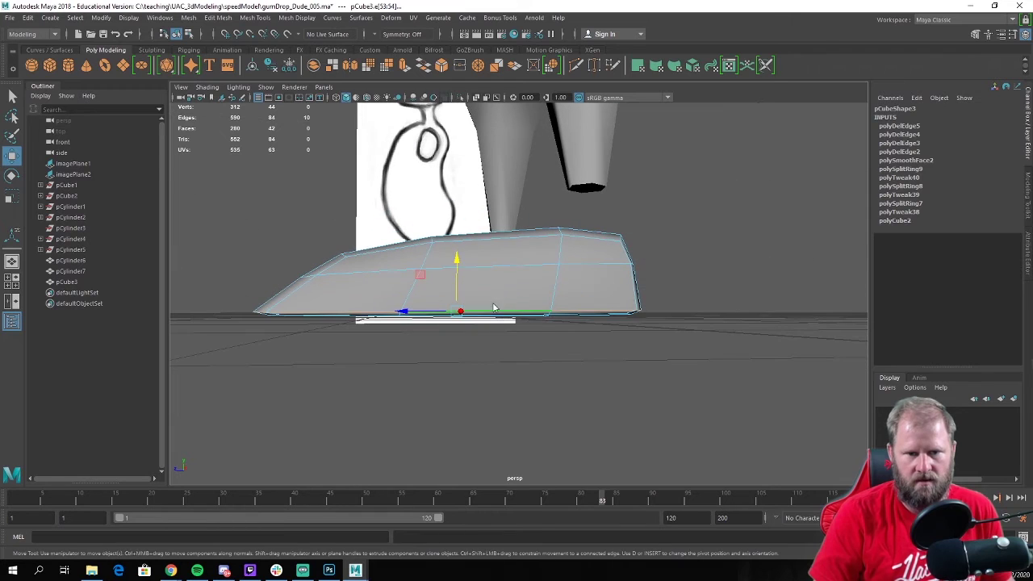
Flatten the foot's sole by scaling all of its bottom vertices vertically
{"action": "right_click_drag", "start_coordinate": [493, 260], "coordinate": [439, 261]}
{"action": "left_click_drag", "start_coordinate": [692, 372], "coordinate": [218, 283]}
{"action": "key", "text": "r"}
{"action": "left_click_drag", "start_coordinate": [454, 270], "coordinate": [473, 193]}
Delete the inset ring of edges running just inside the sole's outline from toe to heel
{"action": "key", "text": "w"}
{"action": "right_click_drag", "start_coordinate": [473, 193], "coordinate": [476, 147]}
{"action": "left_click", "coordinate": [495, 146]}
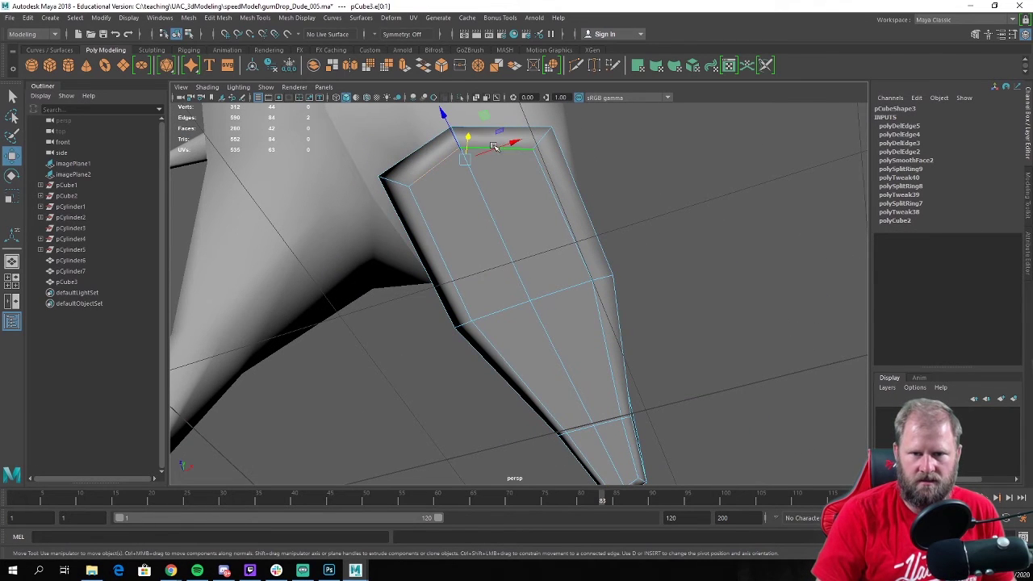
{"action": "double_click", "coordinate": [556, 188], "text": "shift"}
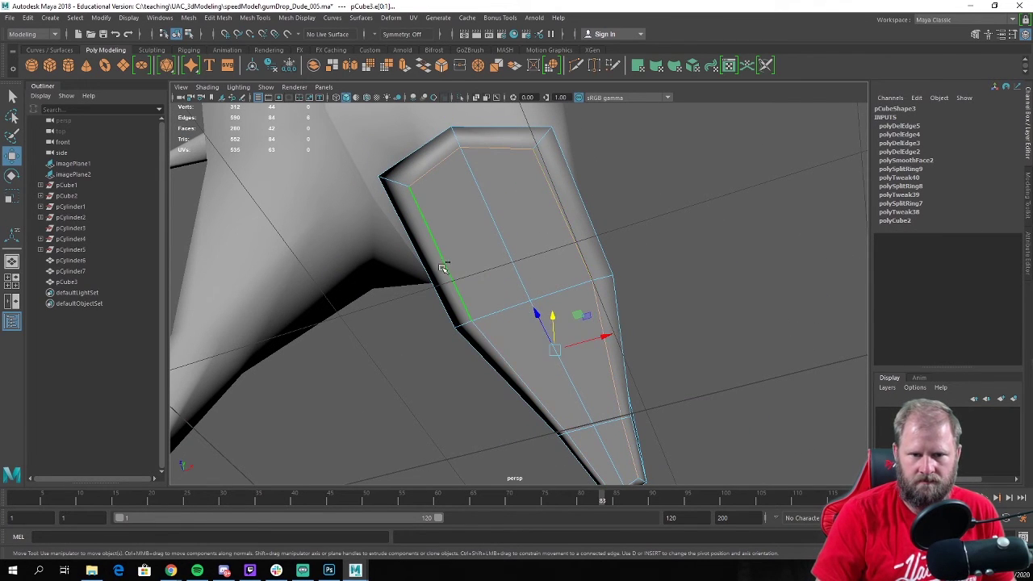
{"action": "left_click_drag", "start_coordinate": [443, 268], "coordinate": [466, 338], "text": "alt"}
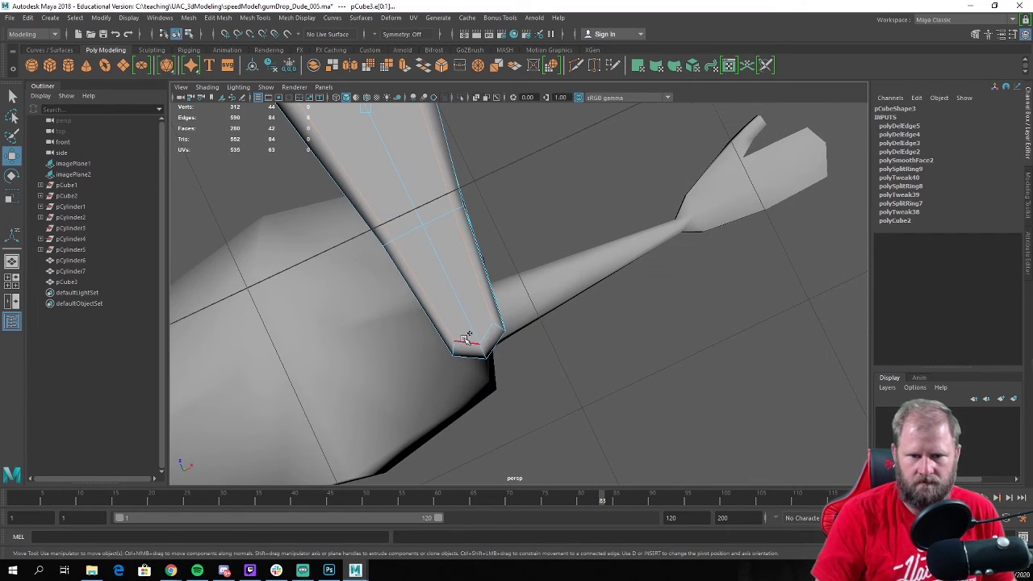
{"action": "right_click_drag", "start_coordinate": [484, 331], "coordinate": [428, 330], "text": "shift"}
Delete the leftover edges on the underside of the foot near the heel
{"action": "left_click_drag", "start_coordinate": [428, 331], "coordinate": [482, 297], "text": "alt"}
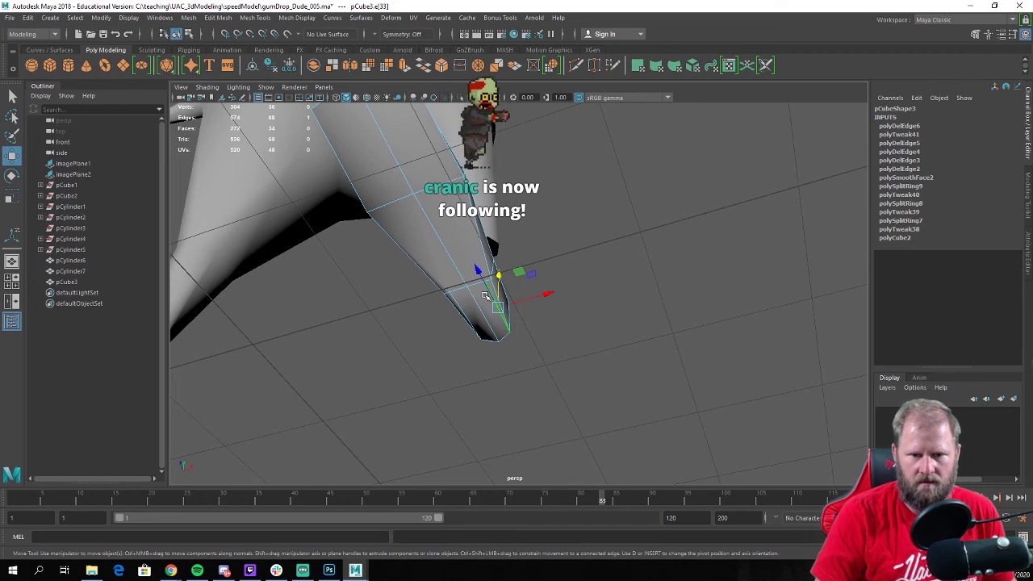
{"action": "right_click_drag", "start_coordinate": [413, 315], "coordinate": [410, 283], "text": "shift"}
Harden the edges around the outline of the foot's sole and return to object mode
{"action": "left_click_drag", "start_coordinate": [410, 283], "coordinate": [411, 387], "text": "alt"}
{"action": "middle_click_drag", "start_coordinate": [411, 387], "coordinate": [440, 353], "text": "alt"}
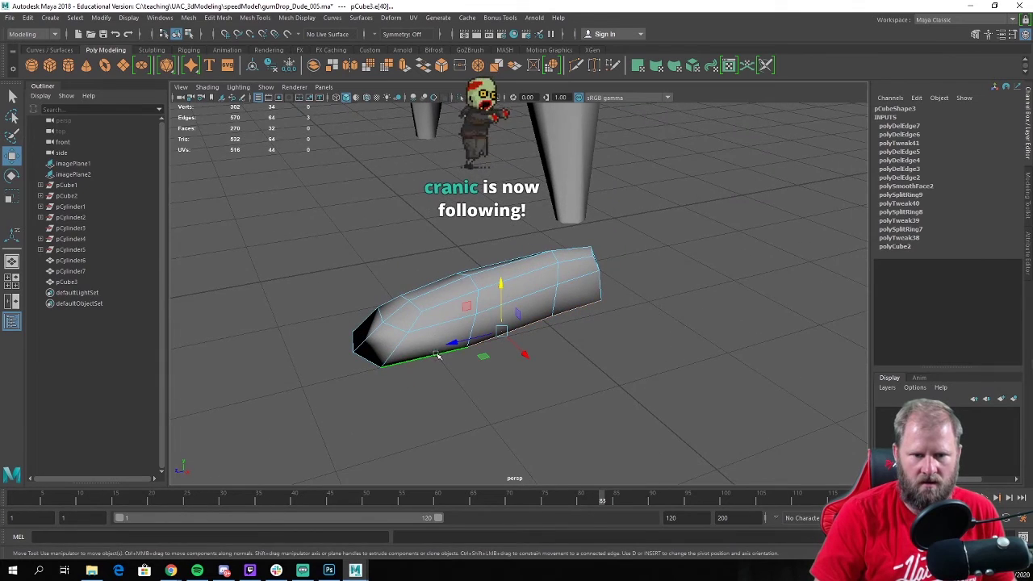
{"action": "left_click_drag", "start_coordinate": [437, 355], "coordinate": [449, 359], "text": "alt"}
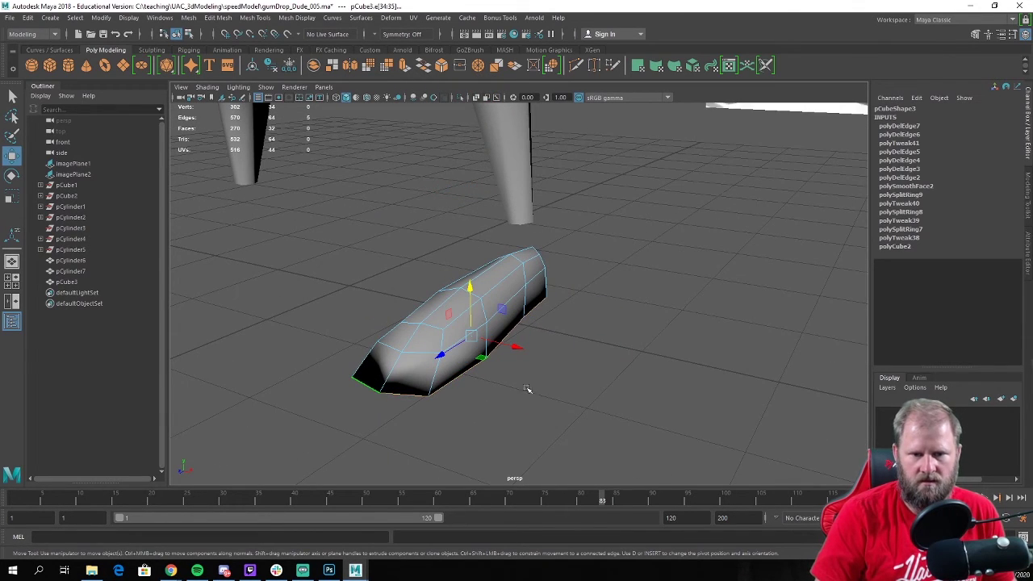
{"action": "left_click_drag", "start_coordinate": [527, 390], "coordinate": [594, 377], "text": "alt"}
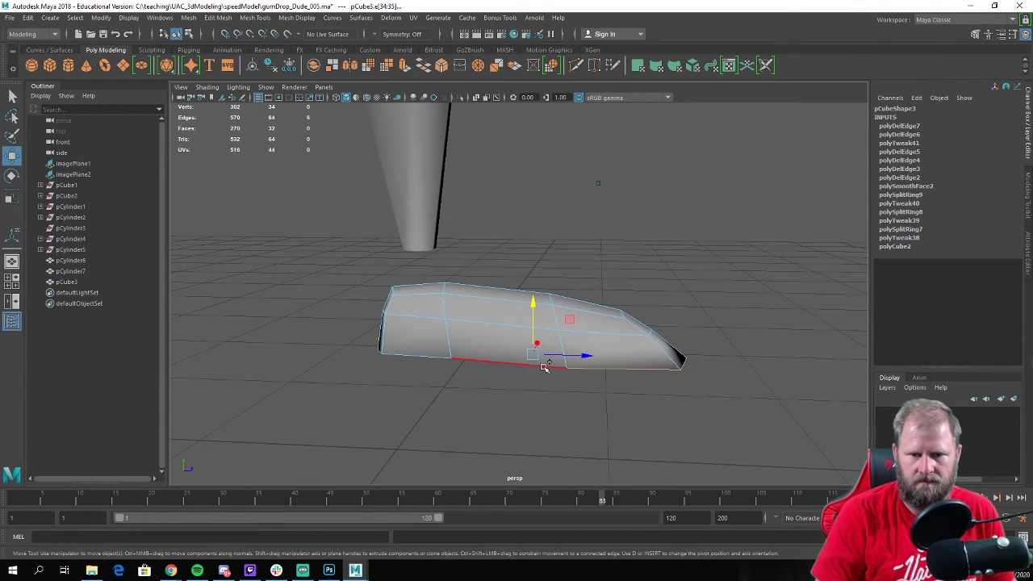
{"action": "left_click", "coordinate": [414, 354], "text": "shift"}
{"action": "left_click_drag", "start_coordinate": [414, 353], "coordinate": [534, 395], "text": "alt"}
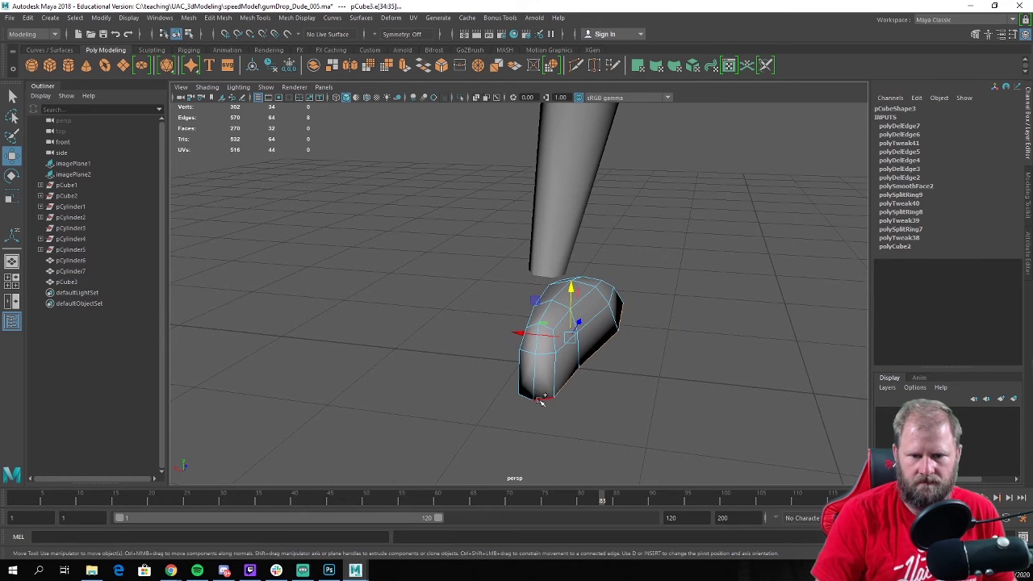
{"action": "left_click", "coordinate": [297, 18]}
{"action": "left_click", "coordinate": [311, 102]}
{"action": "left_click", "coordinate": [668, 302]}
{"action": "left_click_drag", "start_coordinate": [668, 301], "coordinate": [449, 357], "text": "alt"}
{"action": "right_click_drag", "start_coordinate": [468, 298], "coordinate": [511, 241]}
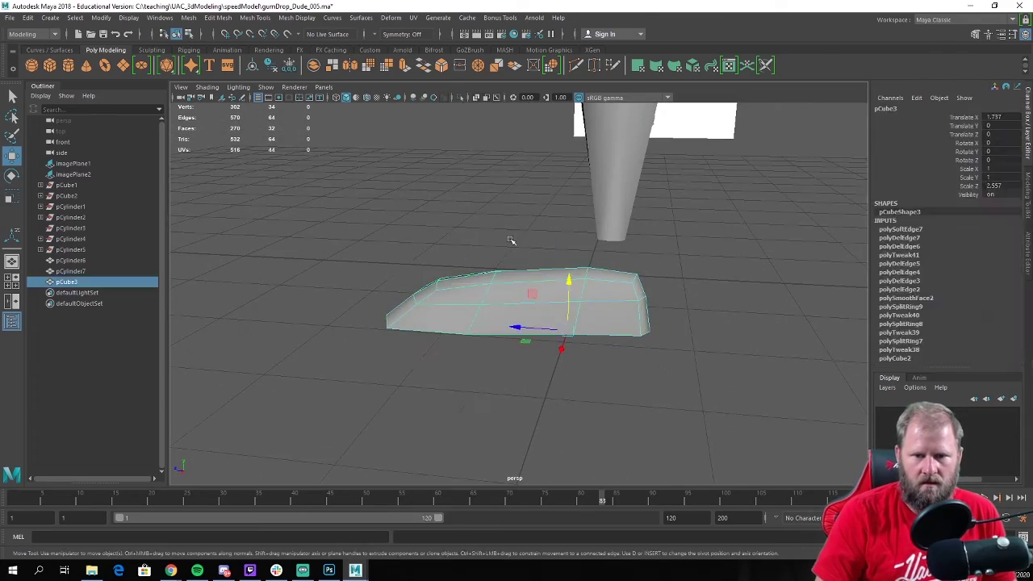
{"action": "left_click", "coordinate": [511, 241]}
{"action": "left_click_drag", "start_coordinate": [511, 241], "coordinate": [504, 263], "text": "alt"}
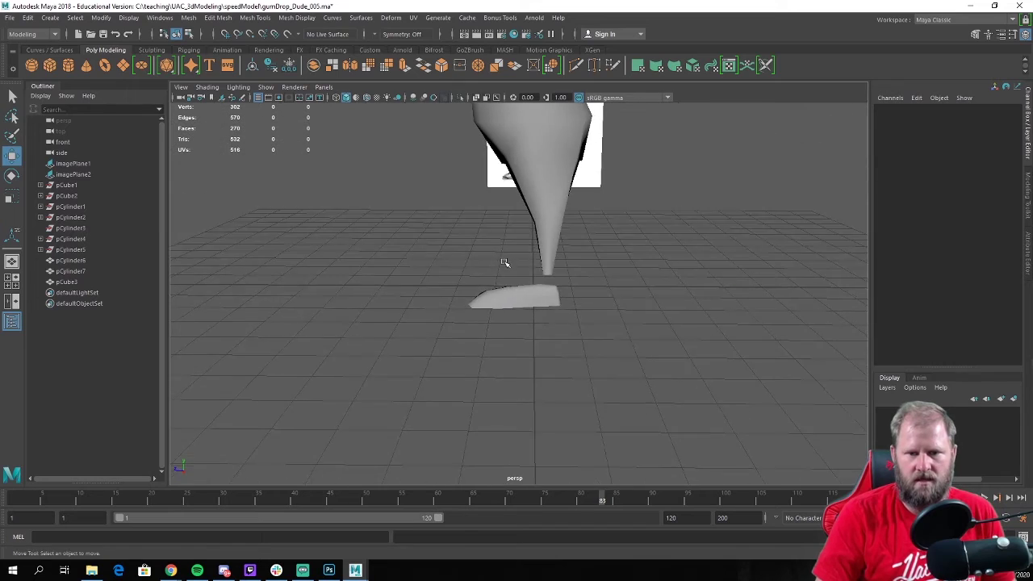
Delete the two faces on top of the foot near the heel to open a hole beneath the ankle
{"action": "right_click_drag", "start_coordinate": [504, 263], "coordinate": [675, 298], "text": "alt"}
{"action": "left_click", "coordinate": [676, 298]}
{"action": "left_click_drag", "start_coordinate": [676, 298], "coordinate": [384, 325], "text": "alt"}
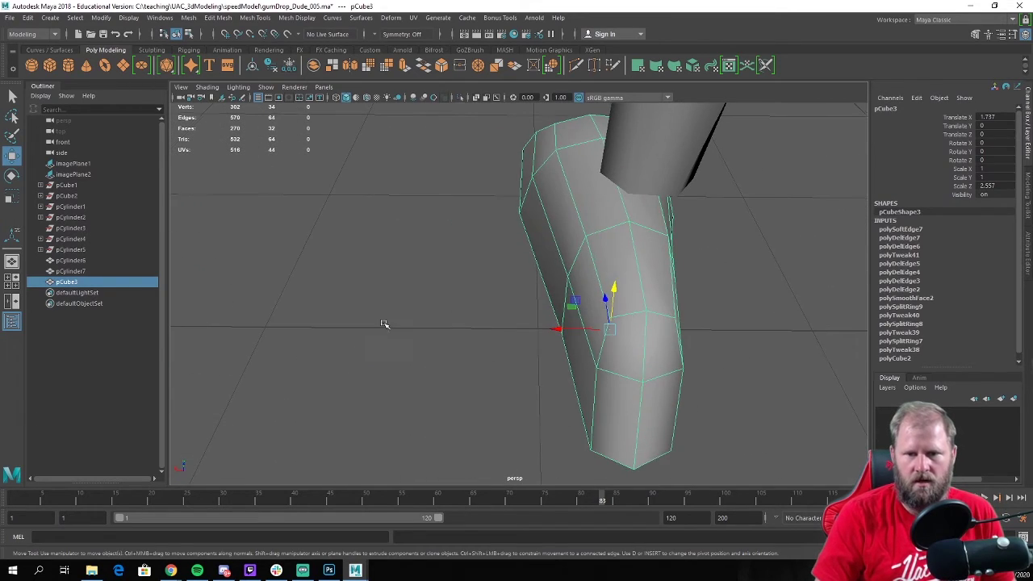
{"action": "right_click_drag", "start_coordinate": [620, 265], "coordinate": [618, 289]}
{"action": "left_click", "coordinate": [616, 275]}
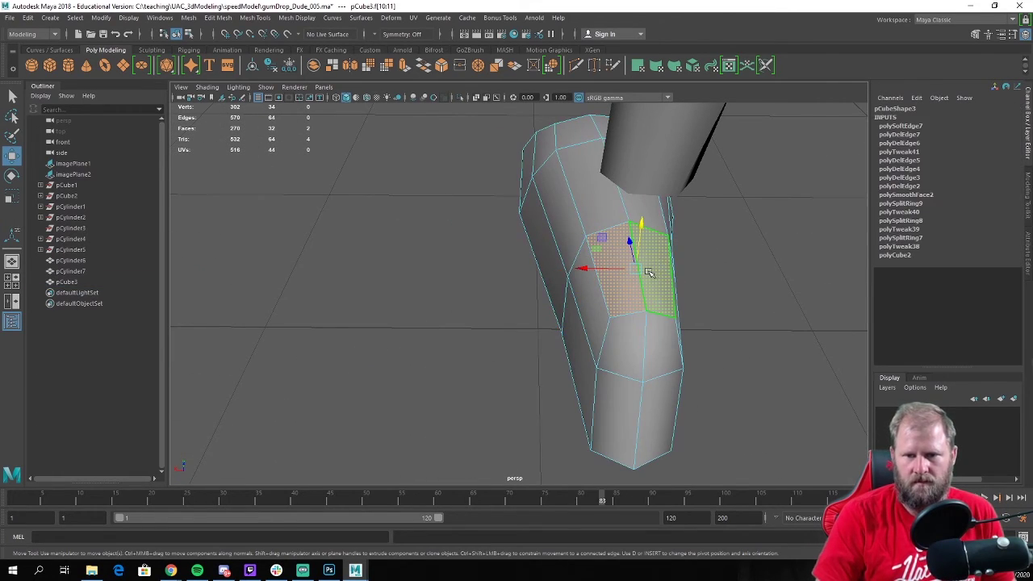
{"action": "key", "text": "Delete"}
{"action": "left_click_drag", "start_coordinate": [650, 272], "coordinate": [732, 104], "text": "alt"}
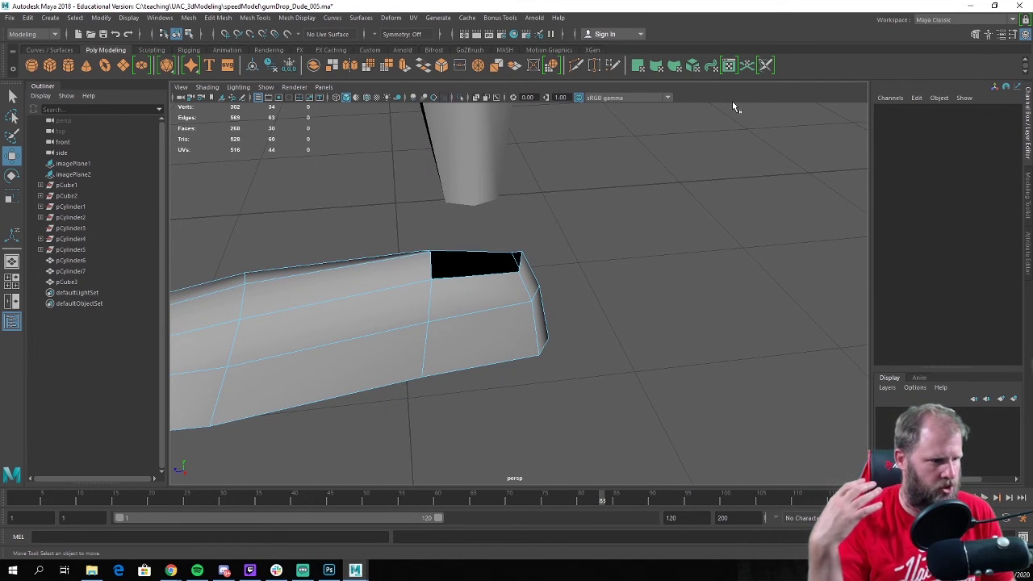
{"action": "scroll", "coordinate": [575, 264], "scroll_direction": "down", "scroll_amount": 5}
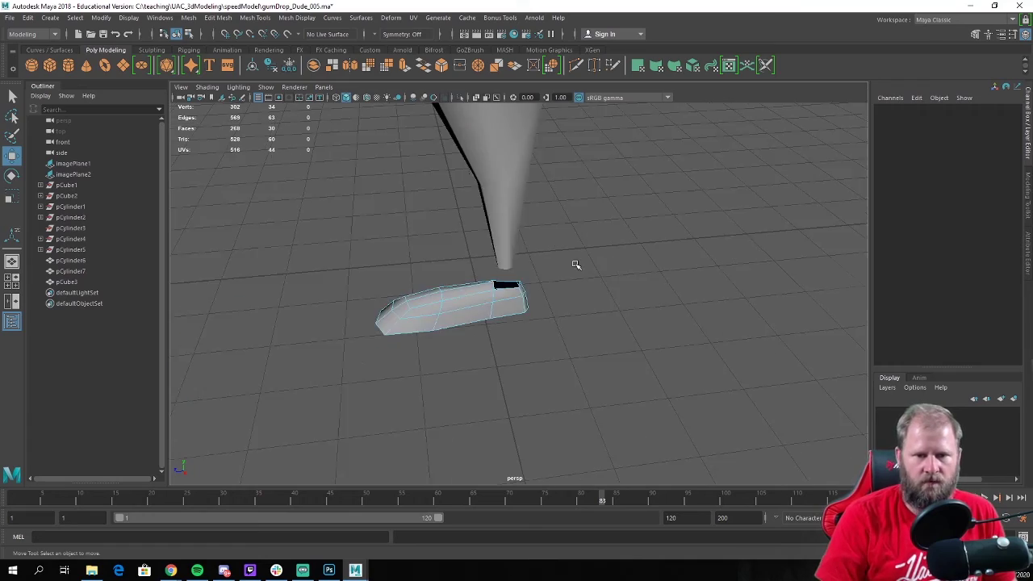
Combine the half-body mesh and the foot into one object
{"action": "left_click_drag", "start_coordinate": [574, 264], "coordinate": [461, 224], "text": "alt"}
{"action": "scroll", "coordinate": [458, 232], "scroll_direction": "up", "scroll_amount": 6}
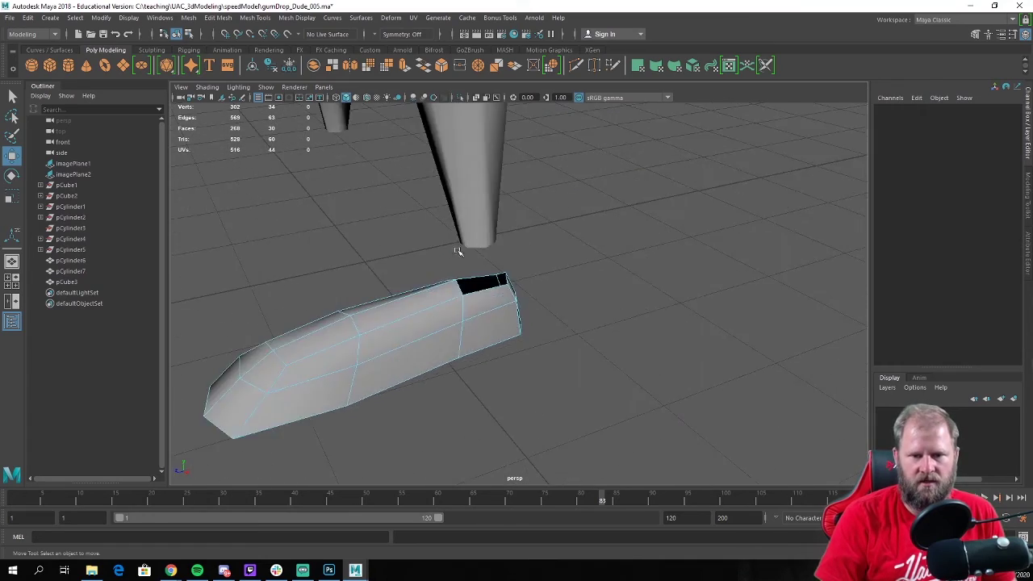
{"action": "left_click", "coordinate": [461, 224]}
{"action": "left_click", "coordinate": [447, 329], "text": "shift"}
{"action": "left_click_drag", "start_coordinate": [584, 277], "coordinate": [508, 248], "text": "alt"}
{"action": "middle_click_drag", "start_coordinate": [508, 248], "coordinate": [492, 303], "text": "alt"}
{"action": "right_click_drag", "start_coordinate": [492, 303], "coordinate": [256, 45], "text": "alt"}
{"action": "left_click", "coordinate": [190, 18]}
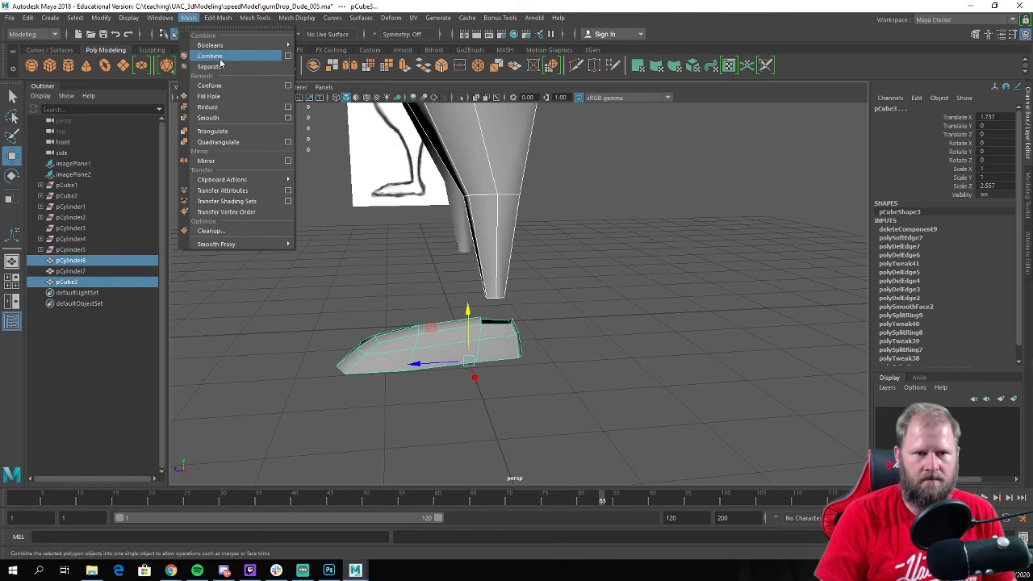
{"action": "left_click", "coordinate": [220, 62]}
{"action": "left_click_drag", "start_coordinate": [593, 274], "coordinate": [528, 284], "text": "alt"}
{"action": "left_click", "coordinate": [535, 299]}
{"action": "left_click", "coordinate": [512, 316]}
{"action": "left_click_drag", "start_coordinate": [525, 320], "coordinate": [529, 250], "text": "alt"}
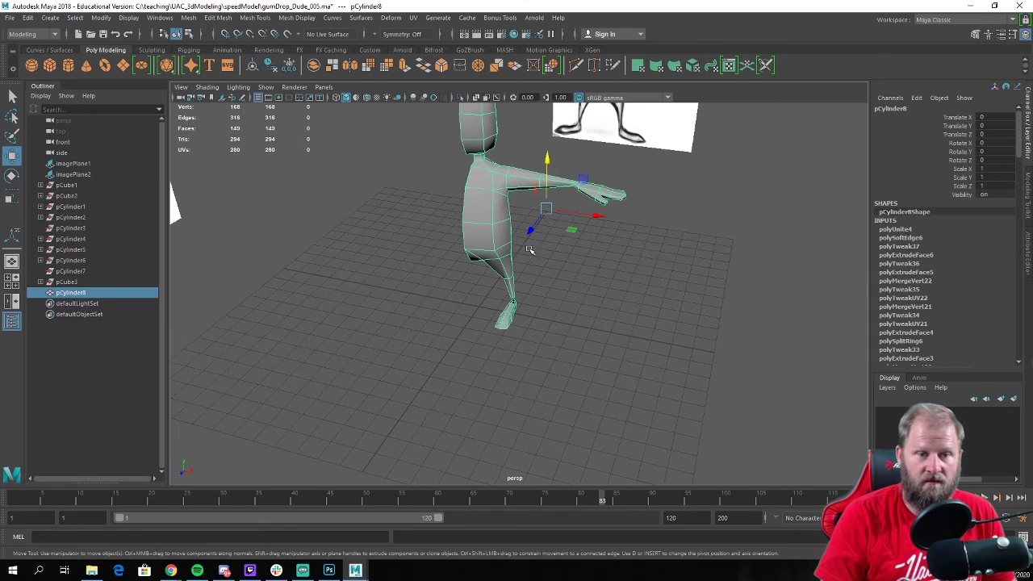
Snap the combined mesh's pivot to the grid origin and create a mirrored instance with Duplicate Special at Scale X -1
{"action": "right_click_drag", "start_coordinate": [494, 271], "coordinate": [570, 345], "text": "alt"}
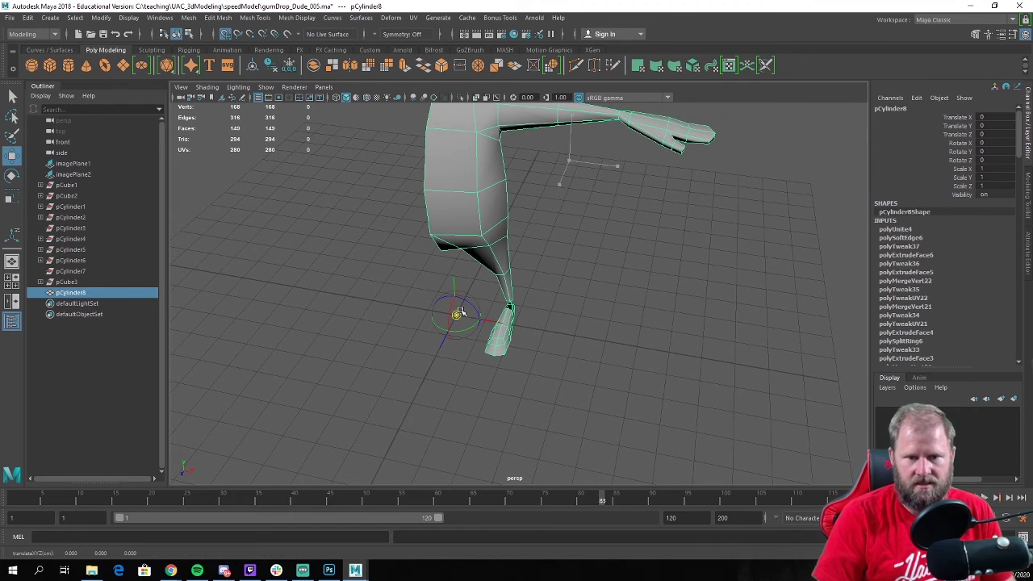
{"action": "key", "text": "w"}
{"action": "left_click_drag", "start_coordinate": [613, 328], "coordinate": [608, 308], "text": "alt"}
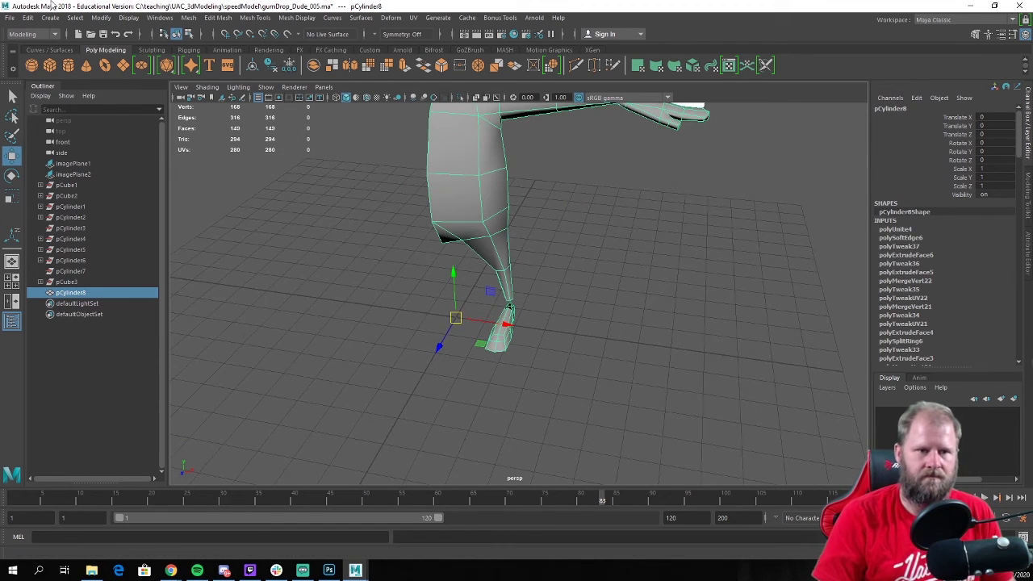
{"action": "left_click", "coordinate": [29, 18]}
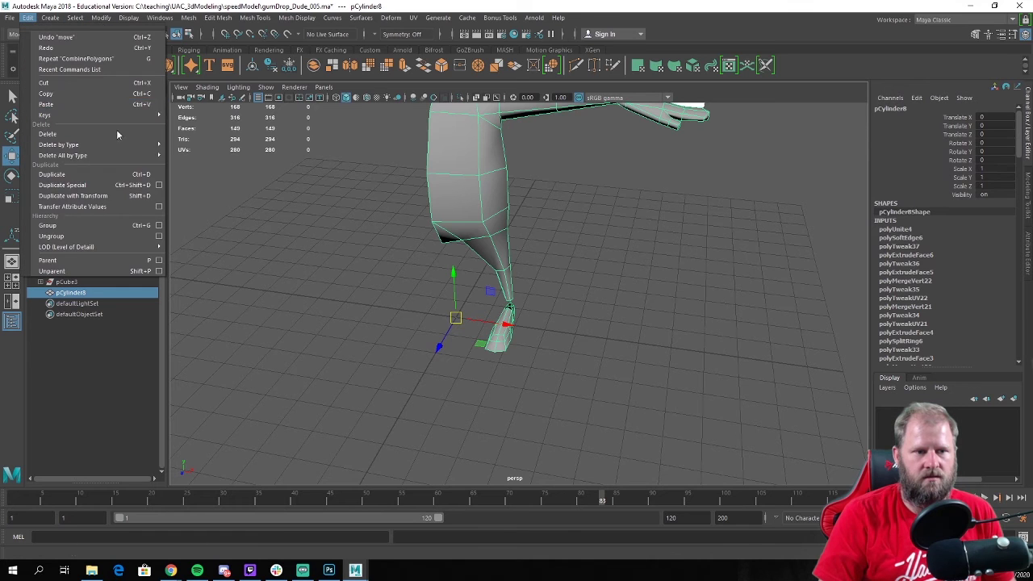
{"action": "left_click", "coordinate": [82, 188]}
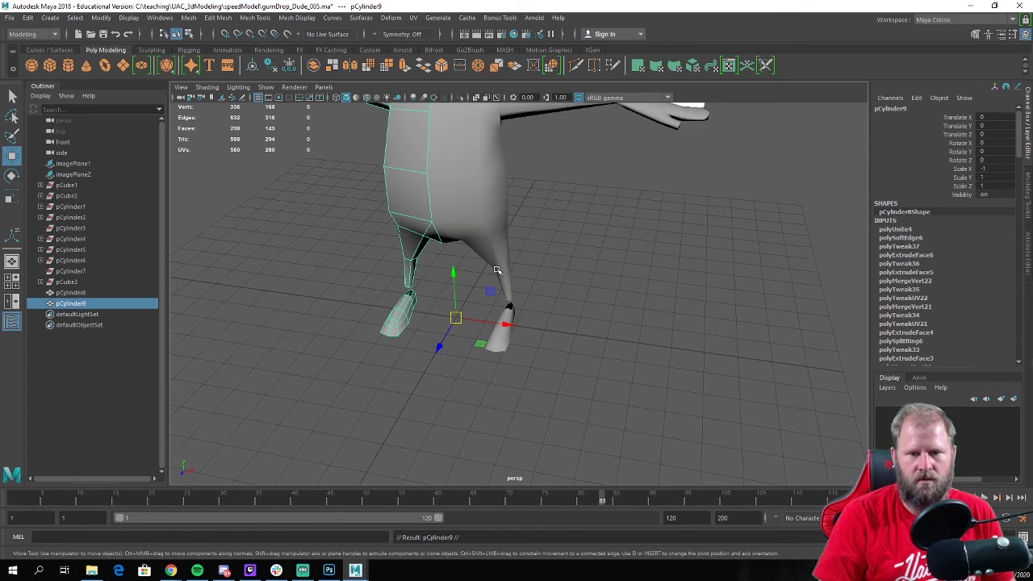
{"action": "left_click", "coordinate": [571, 244]}
{"action": "scroll", "coordinate": [572, 243], "scroll_direction": "down", "scroll_amount": 5}
{"action": "scroll", "coordinate": [473, 256], "scroll_direction": "up", "scroll_amount": 5}
Extrude the open border edges at the bottom of the ankle a short distance down toward the foot
{"action": "left_click_drag", "start_coordinate": [473, 255], "coordinate": [403, 250], "text": "alt"}
{"action": "right_click_drag", "start_coordinate": [517, 282], "coordinate": [807, 376], "text": "alt"}
{"action": "left_click", "coordinate": [455, 286]}
{"action": "left_click_drag", "start_coordinate": [454, 286], "coordinate": [401, 225], "text": "alt"}
{"action": "right_click_drag", "start_coordinate": [401, 226], "coordinate": [419, 278], "text": "alt"}
{"action": "left_click_drag", "start_coordinate": [419, 279], "coordinate": [443, 201], "text": "alt"}
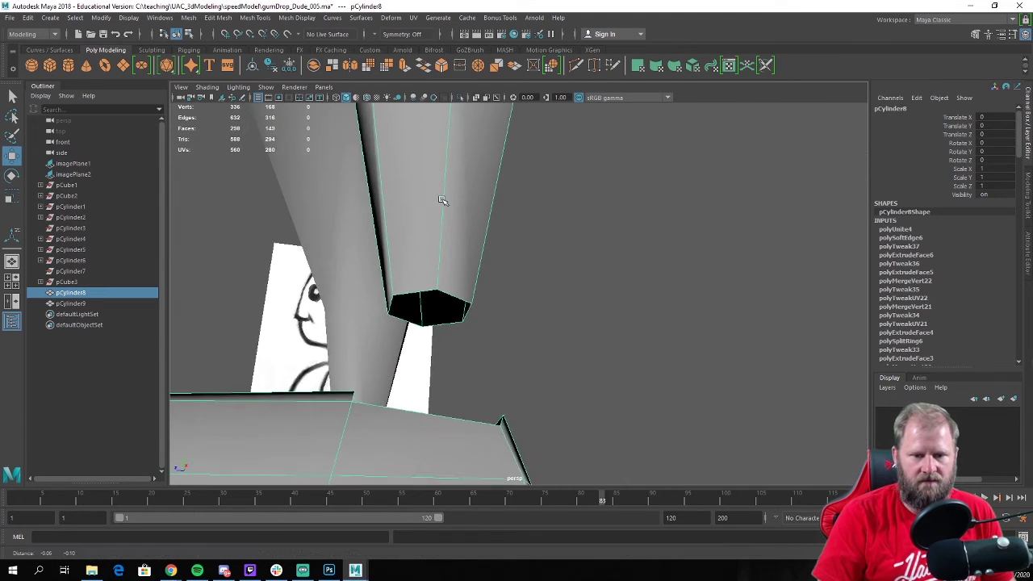
{"action": "middle_click_drag", "start_coordinate": [443, 201], "coordinate": [455, 133], "text": "alt"}
{"action": "left_click_drag", "start_coordinate": [452, 202], "coordinate": [453, 242], "text": "alt"}
{"action": "right_click_drag", "start_coordinate": [419, 172], "coordinate": [421, 143]}
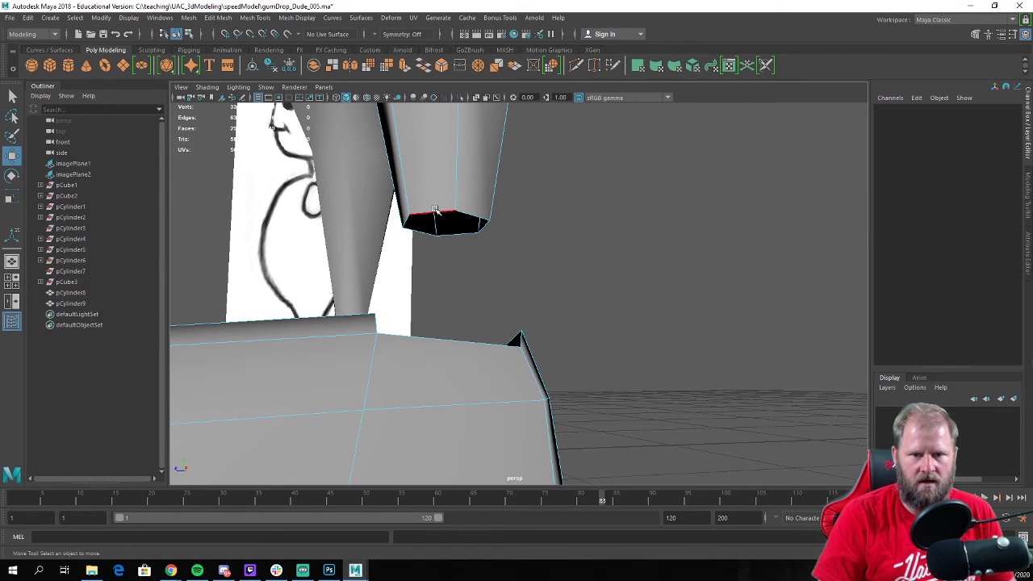
{"action": "double_click", "coordinate": [435, 212]}
{"action": "right_click", "coordinate": [438, 209], "text": "shift"}
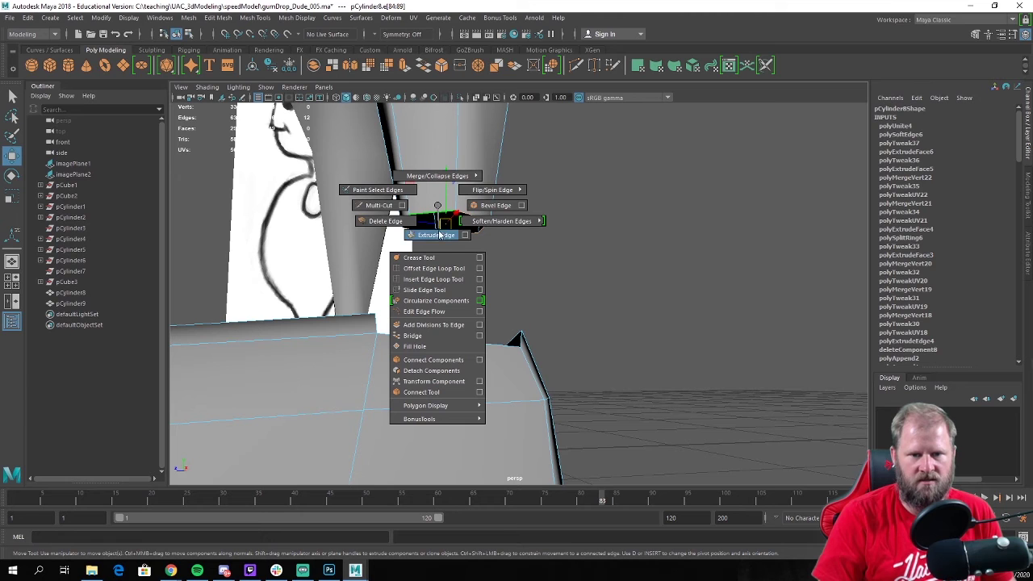
{"action": "left_click", "coordinate": [436, 235]}
{"action": "left_click_drag", "start_coordinate": [437, 238], "coordinate": [458, 251], "text": "alt"}
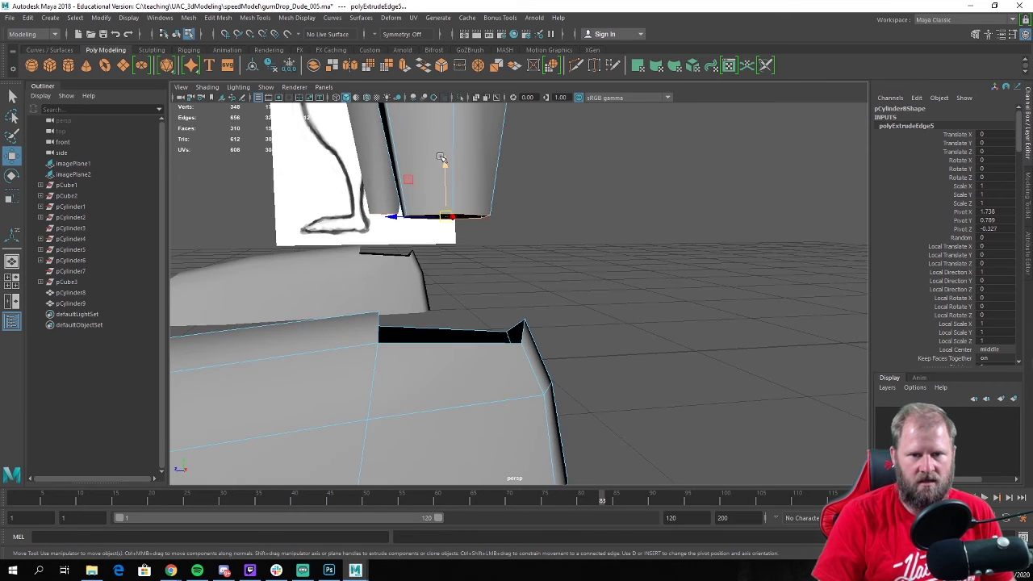
{"action": "left_click_drag", "start_coordinate": [448, 167], "coordinate": [446, 203]}
{"action": "left_click_drag", "start_coordinate": [408, 257], "coordinate": [464, 282], "text": "alt"}
{"action": "right_click_drag", "start_coordinate": [424, 156], "coordinate": [477, 138]}
{"action": "right_click_drag", "start_coordinate": [439, 172], "coordinate": [439, 138], "text": "shift"}
{"action": "left_click_drag", "start_coordinate": [425, 256], "coordinate": [539, 353], "text": "alt"}
Delete the edge loop running along the middle of the foot from heel to toe
{"action": "right_click_drag", "start_coordinate": [547, 353], "coordinate": [550, 233]}
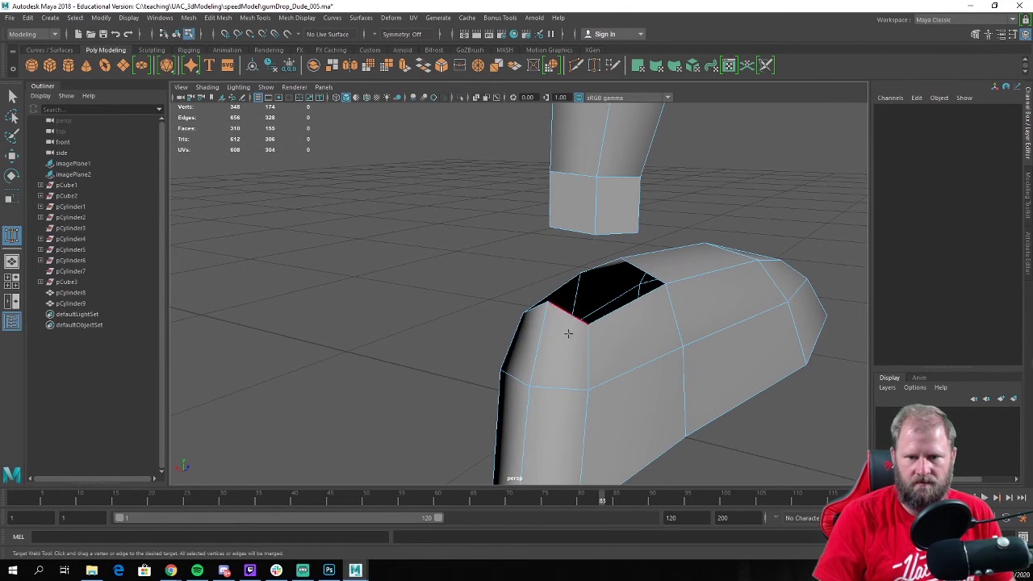
{"action": "double_click", "coordinate": [541, 341]}
{"action": "scroll", "coordinate": [745, 348], "scroll_direction": "down", "scroll_amount": 5}
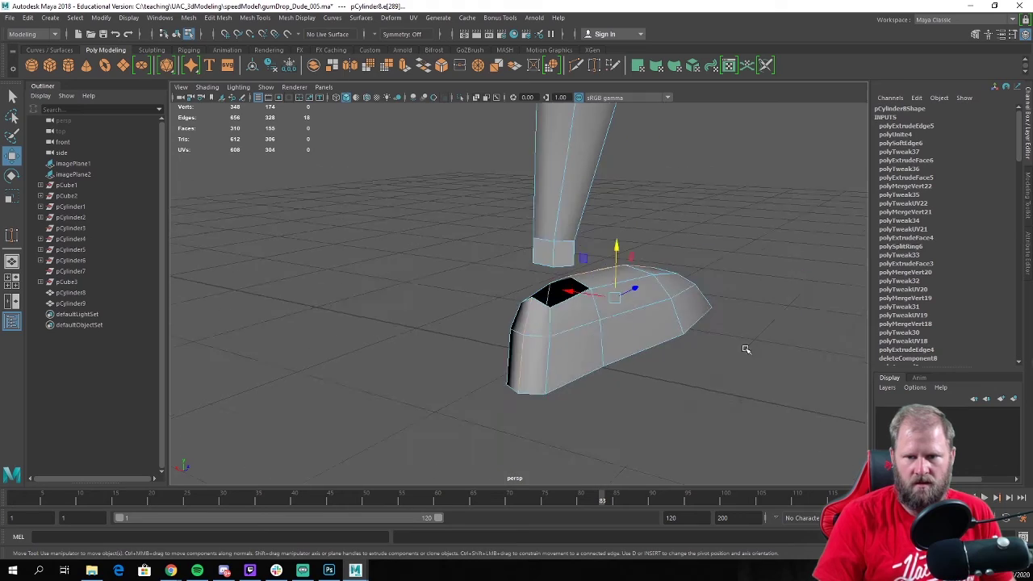
{"action": "left_click_drag", "start_coordinate": [745, 348], "coordinate": [392, 325], "text": "alt"}
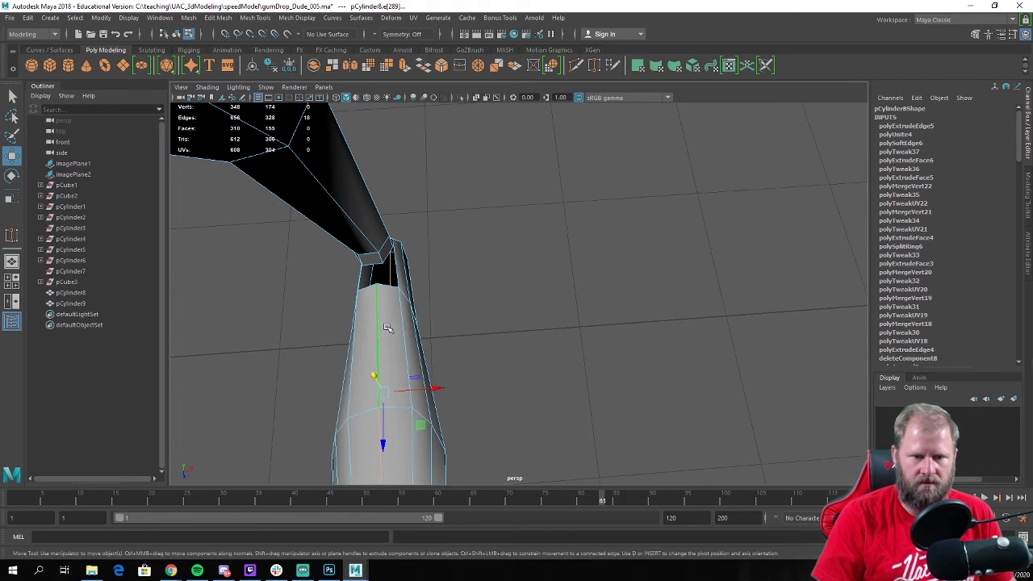
{"action": "right_click_drag", "start_coordinate": [392, 324], "coordinate": [352, 345], "text": "shift"}
Insert an edge loop across the heel section of the foot, through the middle of the ankle opening
{"action": "left_click_drag", "start_coordinate": [443, 330], "coordinate": [449, 255], "text": "alt"}
{"action": "middle_click_drag", "start_coordinate": [450, 254], "coordinate": [382, 363], "text": "alt"}
{"action": "scroll", "coordinate": [382, 363], "scroll_direction": "up", "scroll_amount": 5}
{"action": "left_click_drag", "start_coordinate": [382, 363], "coordinate": [418, 236], "text": "alt"}
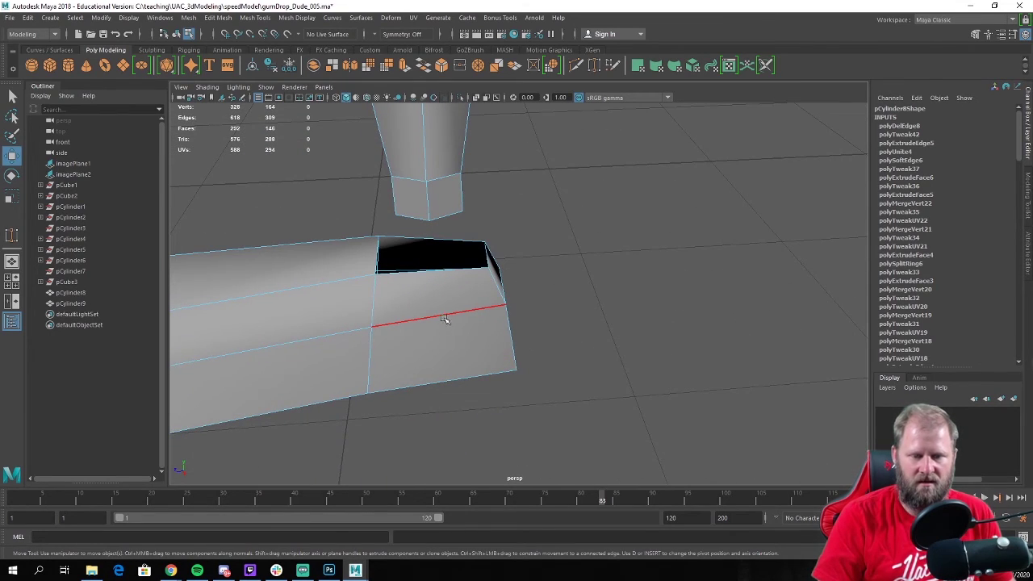
{"action": "right_click_drag", "start_coordinate": [445, 320], "coordinate": [476, 348], "text": "shift"}
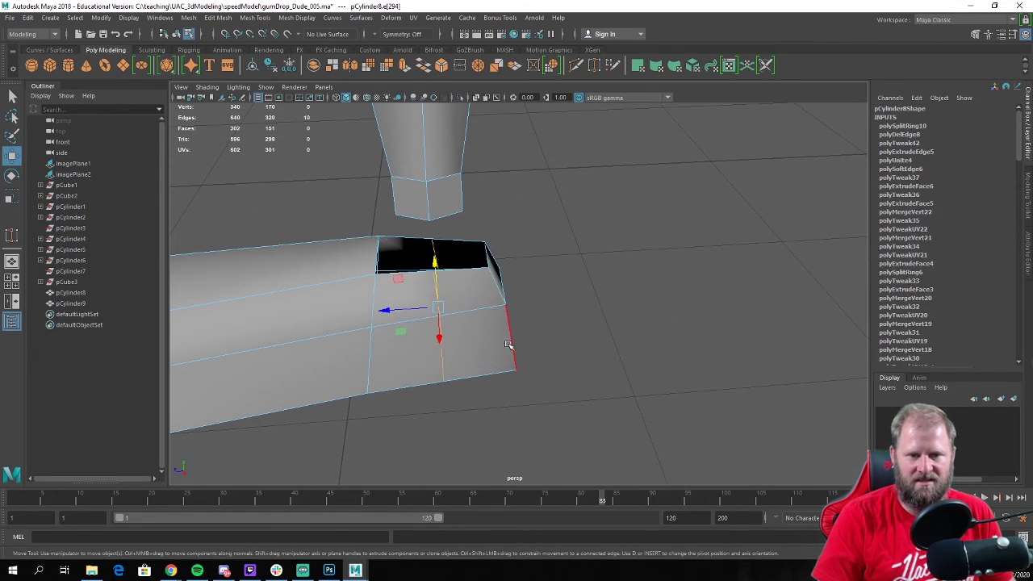
Weld the ankle's two front vertices to the front corners of the foot opening with Target Weld
{"action": "left_click_drag", "start_coordinate": [476, 349], "coordinate": [720, 322], "text": "alt"}
{"action": "left_click_drag", "start_coordinate": [435, 242], "coordinate": [573, 299], "text": "alt"}
{"action": "left_click_drag", "start_coordinate": [371, 270], "coordinate": [540, 238], "text": "alt"}
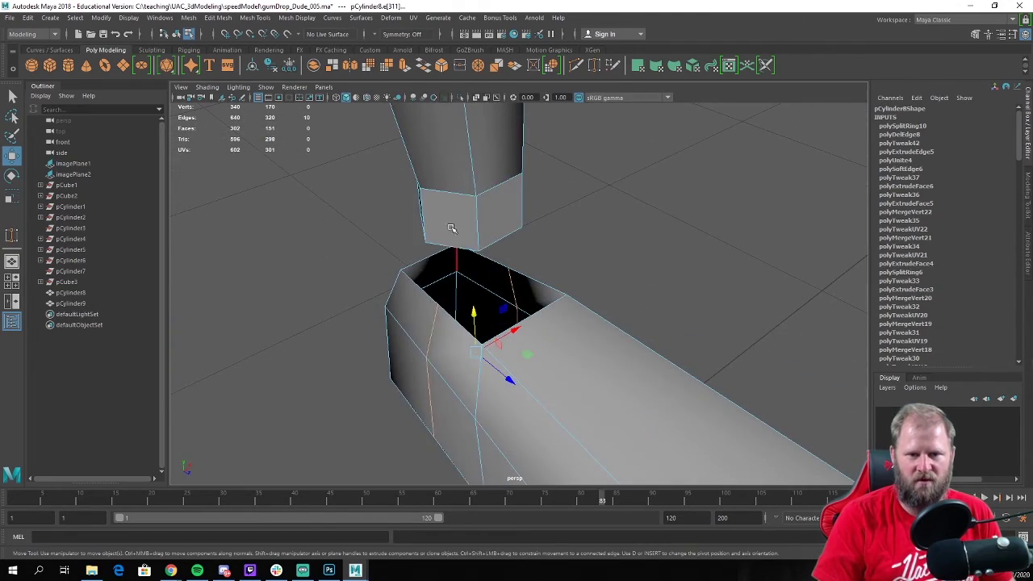
{"action": "right_click_drag", "start_coordinate": [449, 206], "coordinate": [486, 169]}
{"action": "right_click_drag", "start_coordinate": [480, 205], "coordinate": [474, 191], "text": "shift"}
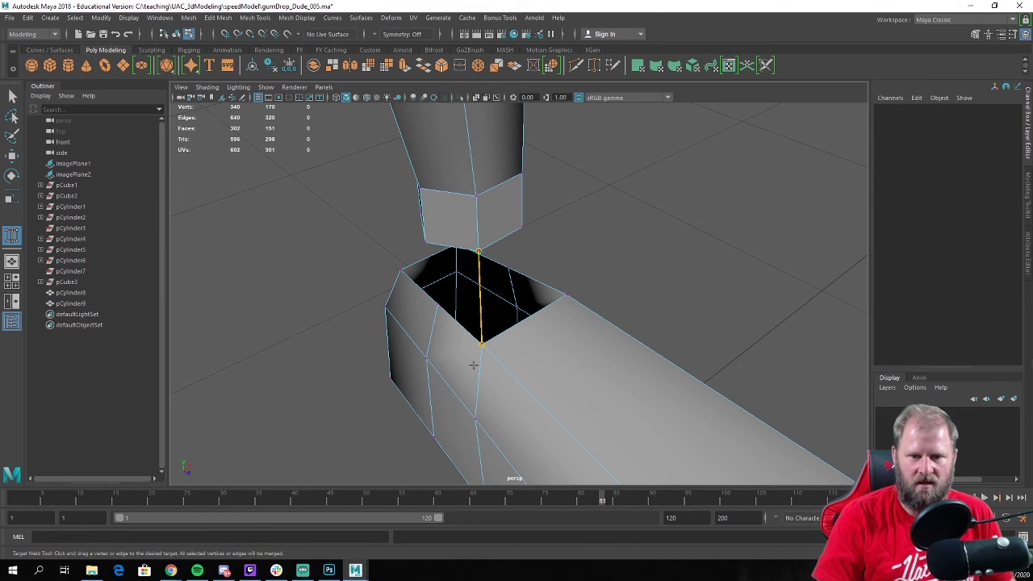
{"action": "left_click_drag", "start_coordinate": [472, 364], "coordinate": [479, 211]}
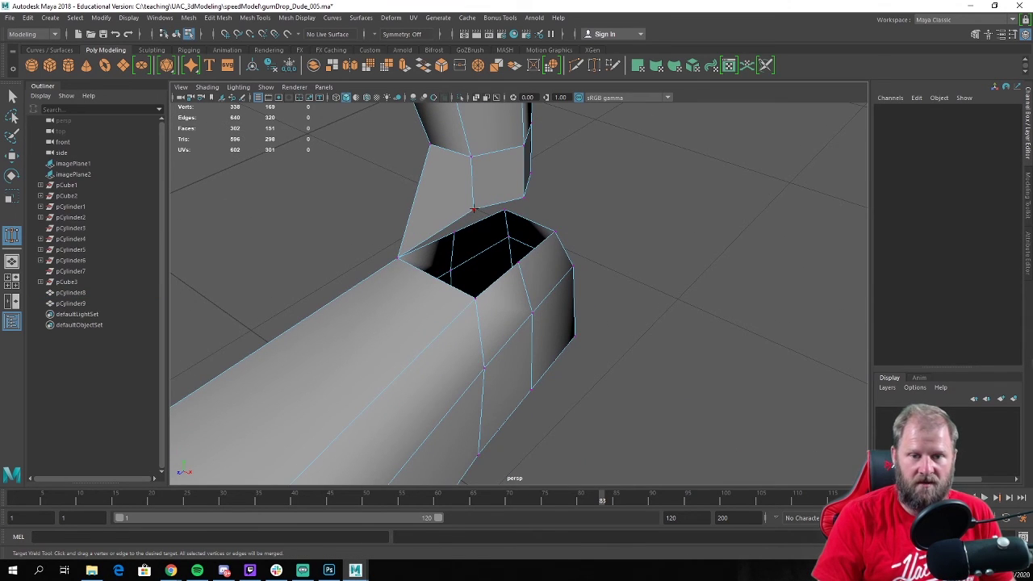
{"action": "left_click_drag", "start_coordinate": [473, 300], "coordinate": [472, 300]}
Weld the ankle's remaining side and back vertices to the matching side and heel vertices of the foot opening
{"action": "left_click_drag", "start_coordinate": [473, 300], "coordinate": [517, 176], "text": "alt"}
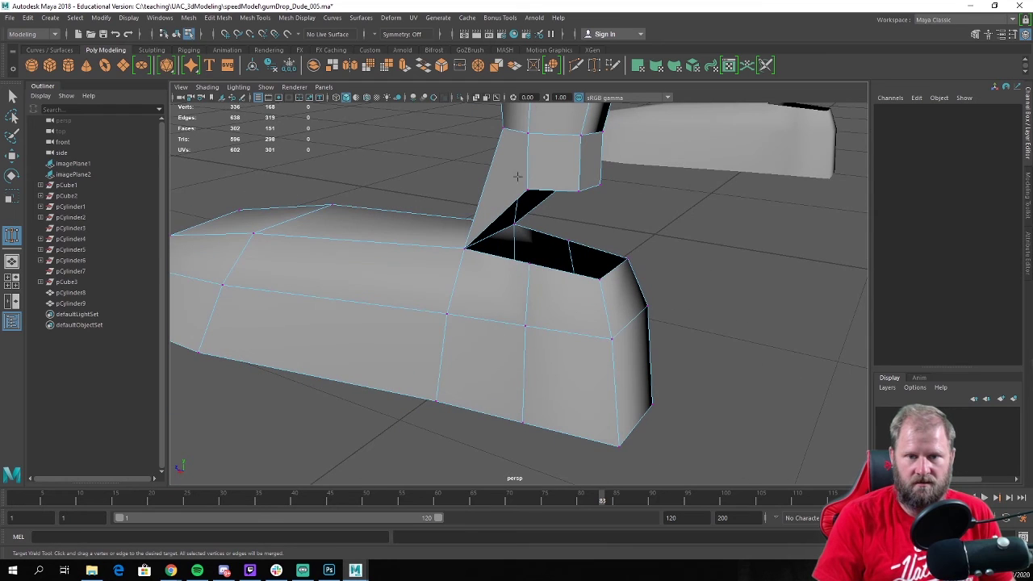
{"action": "left_click_drag", "start_coordinate": [546, 277], "coordinate": [546, 276]}
{"action": "left_click_drag", "start_coordinate": [547, 277], "coordinate": [516, 268], "text": "alt"}
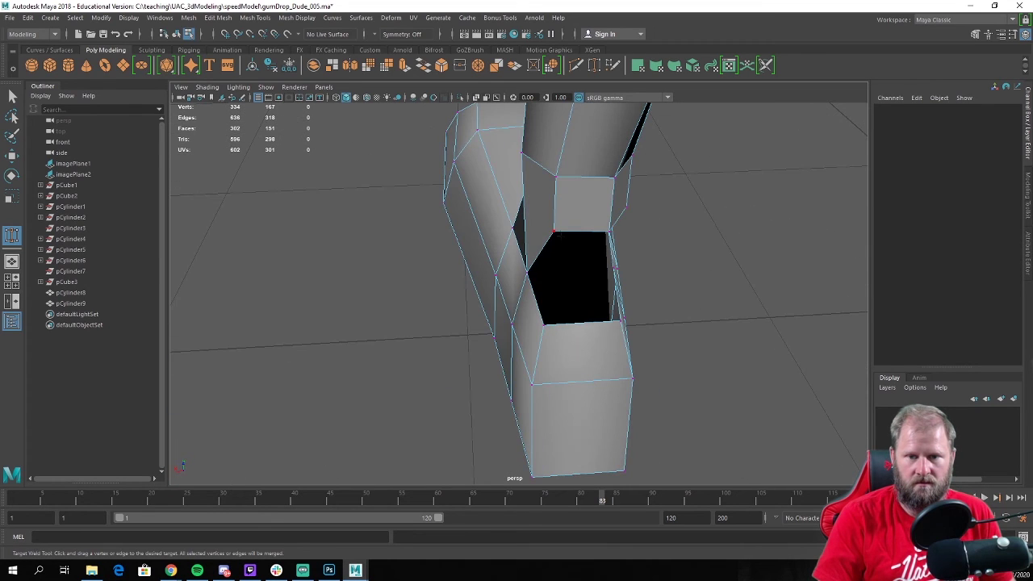
{"action": "left_click_drag", "start_coordinate": [544, 326], "coordinate": [544, 325]}
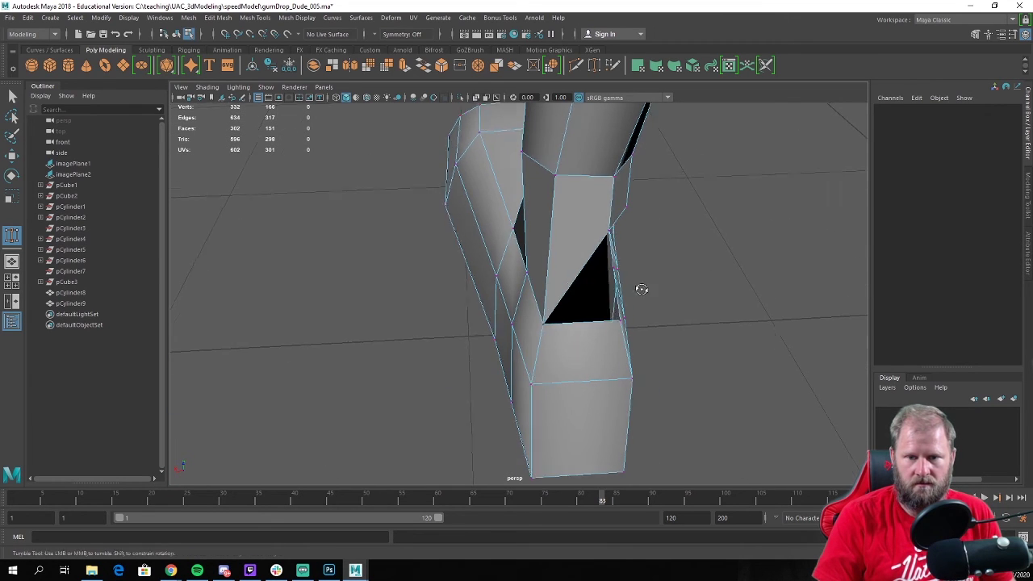
{"action": "left_click_drag", "start_coordinate": [640, 288], "coordinate": [571, 257], "text": "alt"}
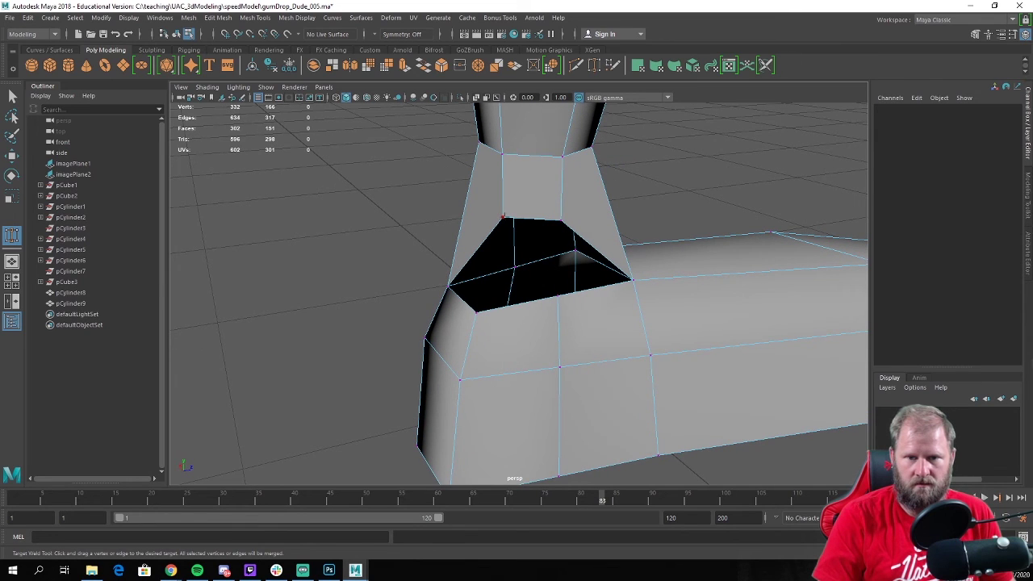
{"action": "left_click_drag", "start_coordinate": [459, 315], "coordinate": [459, 316]}
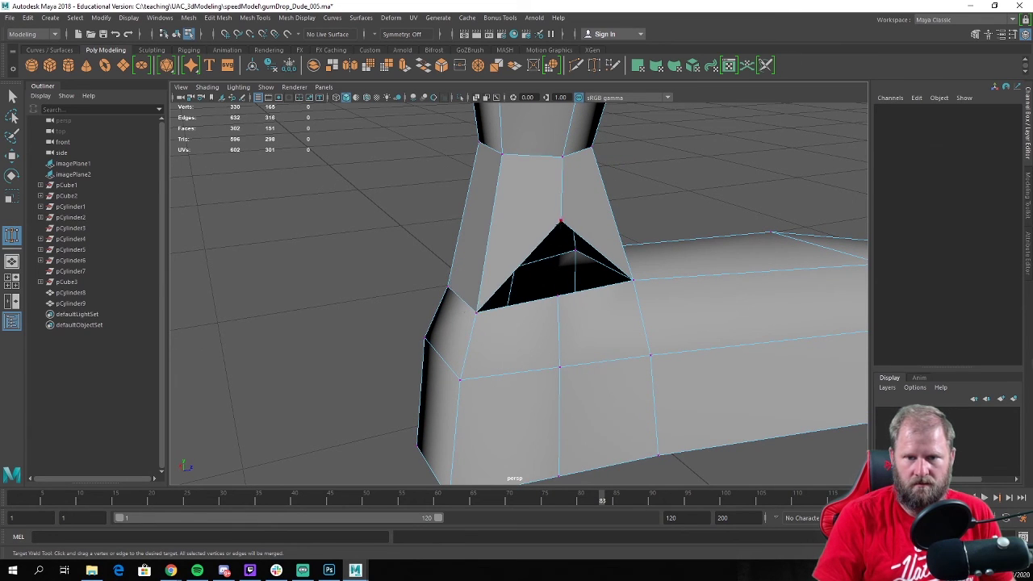
{"action": "left_click_drag", "start_coordinate": [557, 307], "coordinate": [558, 308]}
{"action": "left_click_drag", "start_coordinate": [558, 307], "coordinate": [539, 292], "text": "alt"}
Return to object mode and select the half-body mesh with the attached foot
{"action": "key", "text": "w"}
{"action": "right_click_drag", "start_coordinate": [505, 260], "coordinate": [559, 244]}
{"action": "left_click", "coordinate": [566, 253]}
{"action": "scroll", "coordinate": [513, 296], "scroll_direction": "down", "scroll_amount": 5}
{"action": "scroll", "coordinate": [513, 297], "scroll_direction": "down", "scroll_amount": 3}
{"action": "left_click", "coordinate": [530, 283]}
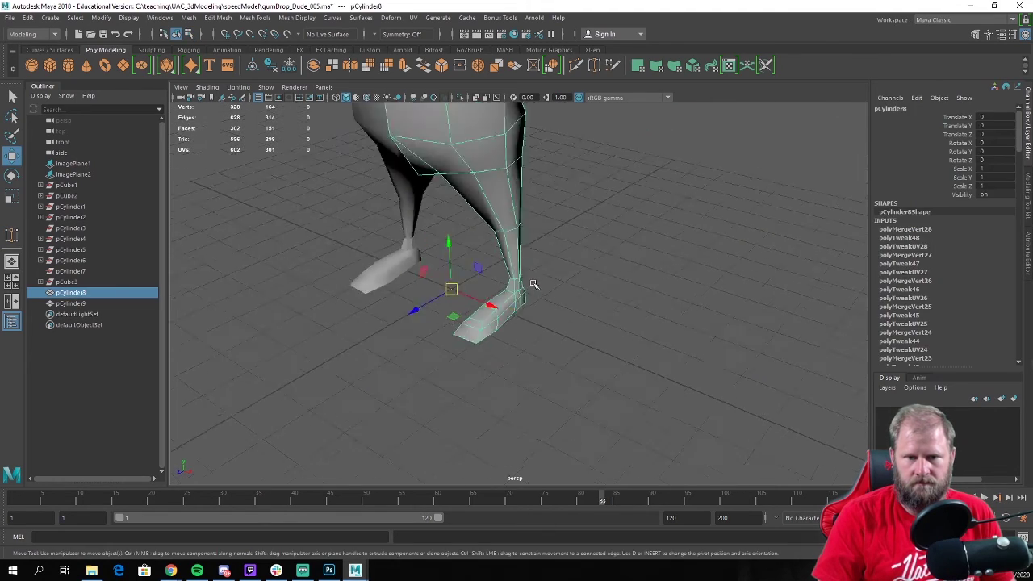
Soften the edges of the lower leg, ankle and upper foot where they join, and return to object mode
{"action": "scroll", "coordinate": [576, 343], "scroll_direction": "down", "scroll_amount": 2}
{"action": "scroll", "coordinate": [558, 272], "scroll_direction": "up", "scroll_amount": 5}
{"action": "left_click_drag", "start_coordinate": [549, 316], "coordinate": [541, 225], "text": "alt"}
{"action": "left_click", "coordinate": [573, 231]}
{"action": "scroll", "coordinate": [534, 238], "scroll_direction": "up", "scroll_amount": 3}
{"action": "left_click", "coordinate": [514, 214]}
{"action": "right_click", "coordinate": [514, 214]}
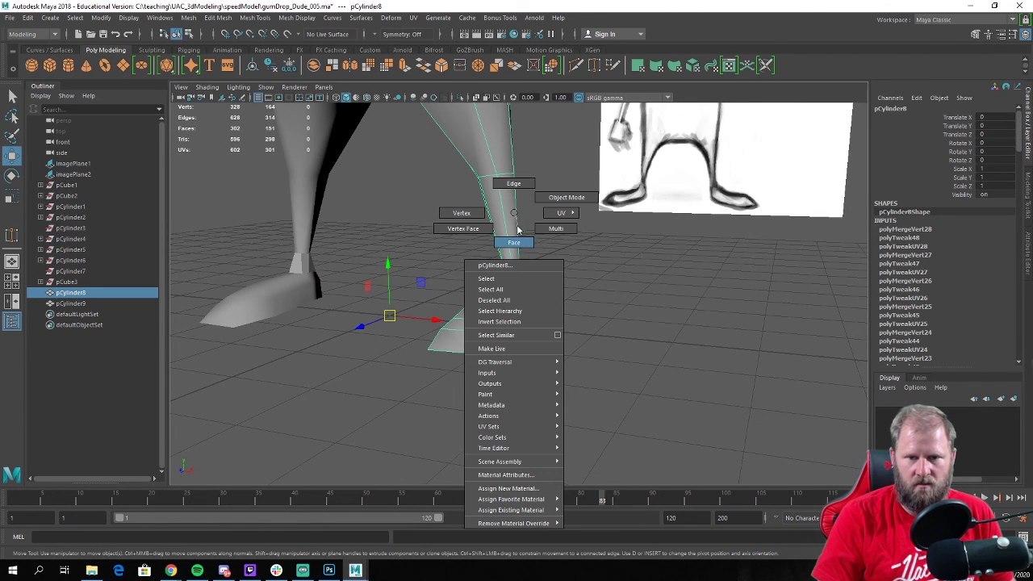
{"action": "left_click", "coordinate": [528, 184]}
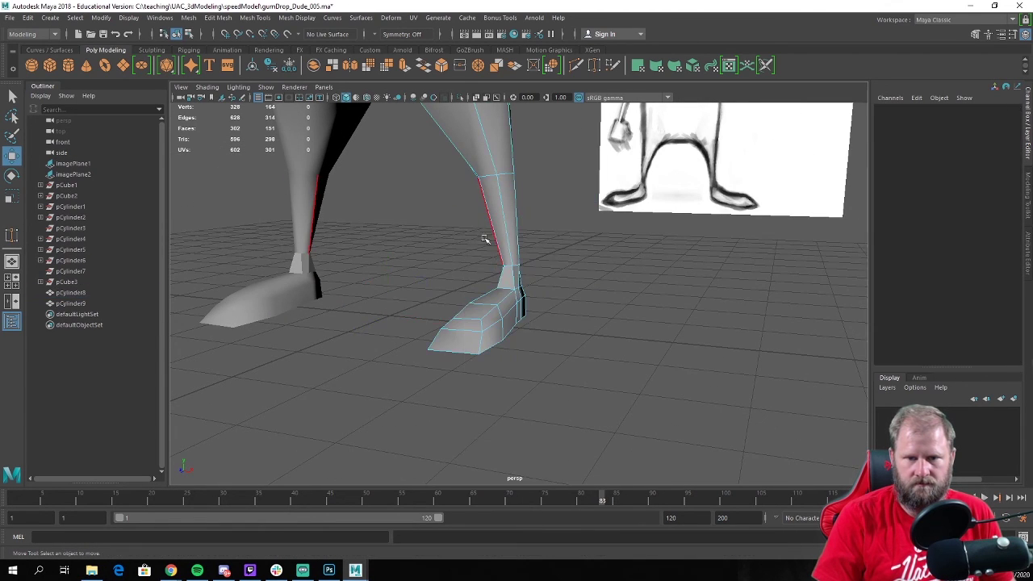
{"action": "left_click_drag", "start_coordinate": [567, 302], "coordinate": [588, 269]}
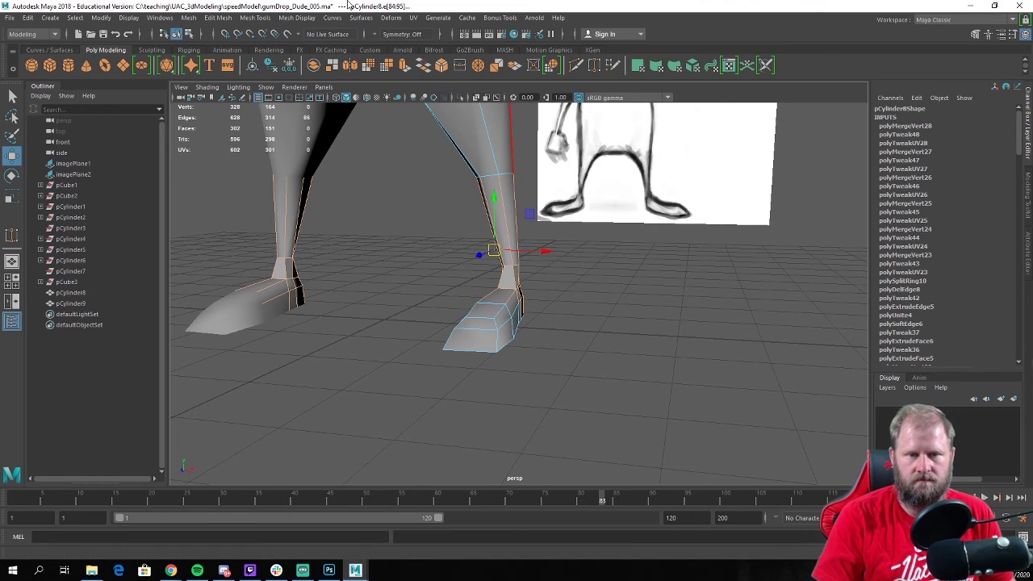
{"action": "left_click", "coordinate": [305, 19]}
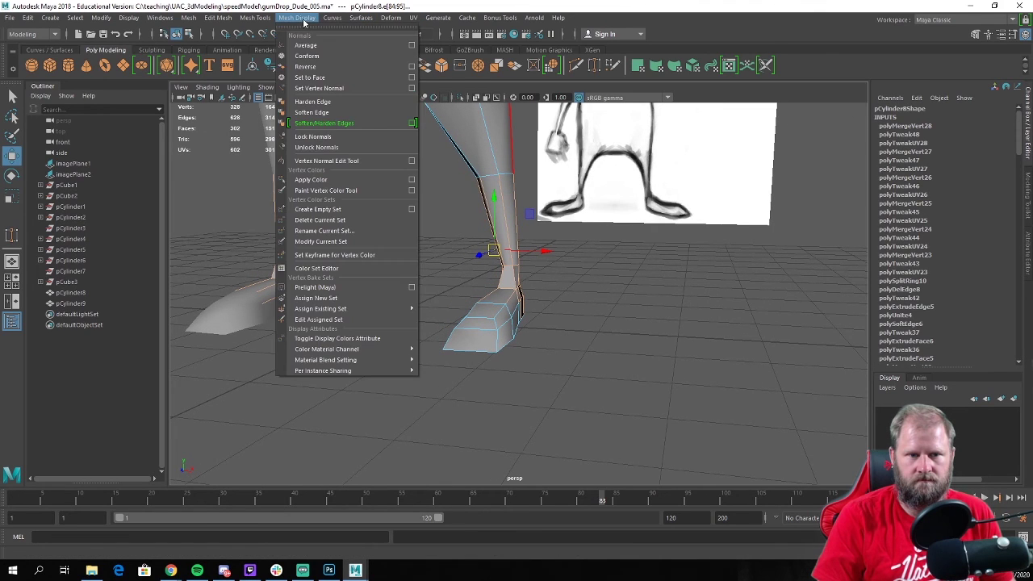
{"action": "left_click", "coordinate": [329, 111]}
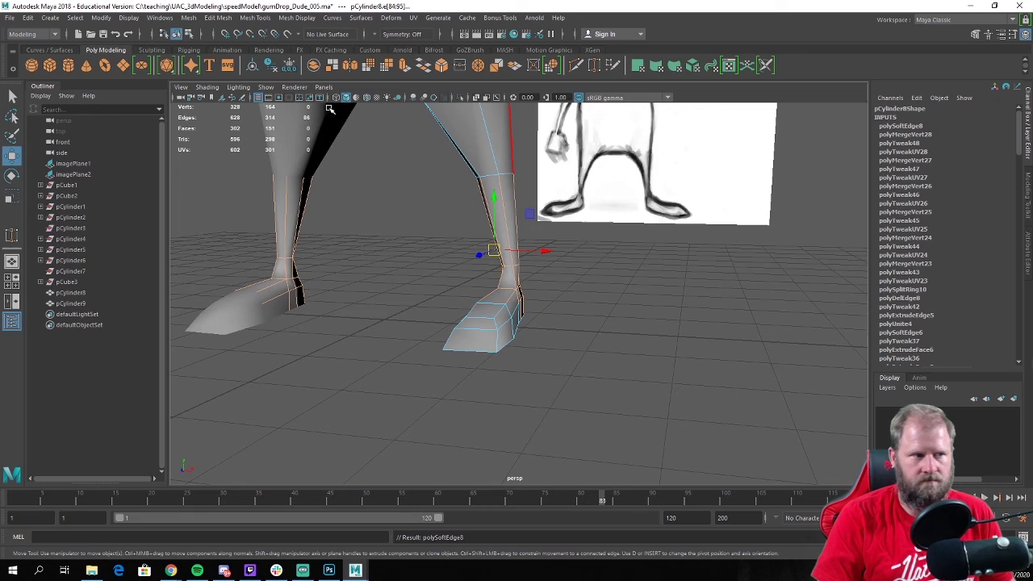
{"action": "left_click", "coordinate": [613, 297]}
{"action": "left_click_drag", "start_coordinate": [600, 293], "coordinate": [508, 229], "text": "alt"}
{"action": "mouse_move", "coordinate": [506, 226]}
{"action": "right_mouse_down"}
{"action": "mouse_move", "coordinate": [562, 185]}
{"action": "mouse_move", "coordinate": [502, 216]}
{"action": "right_mouse_up"}
{"action": "left_click", "coordinate": [587, 202]}
Combine the original and mirrored body halves into a single mesh
{"action": "left_click_drag", "start_coordinate": [502, 216], "coordinate": [410, 262], "text": "alt"}
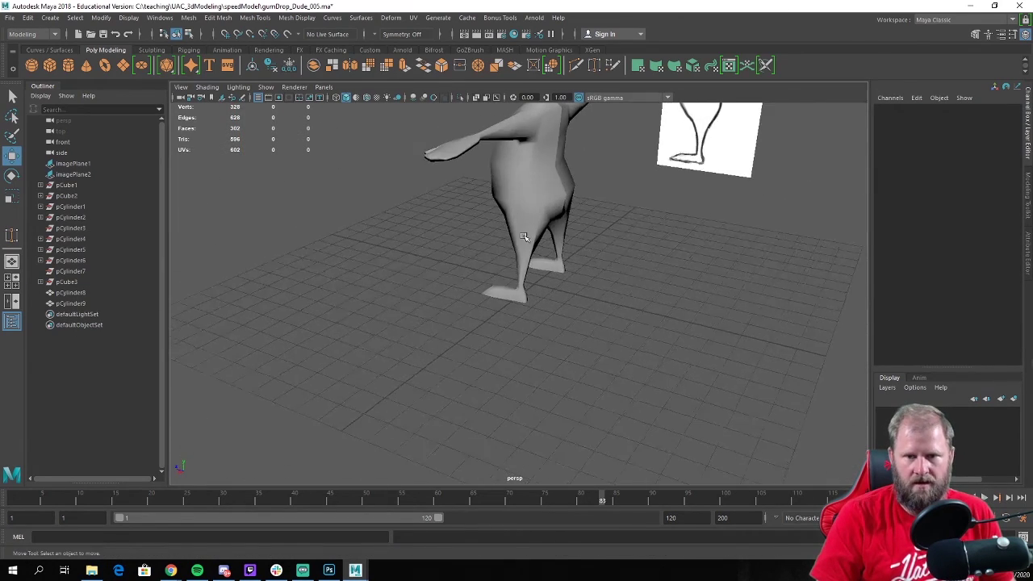
{"action": "left_click_drag", "start_coordinate": [524, 236], "coordinate": [688, 281], "text": "alt"}
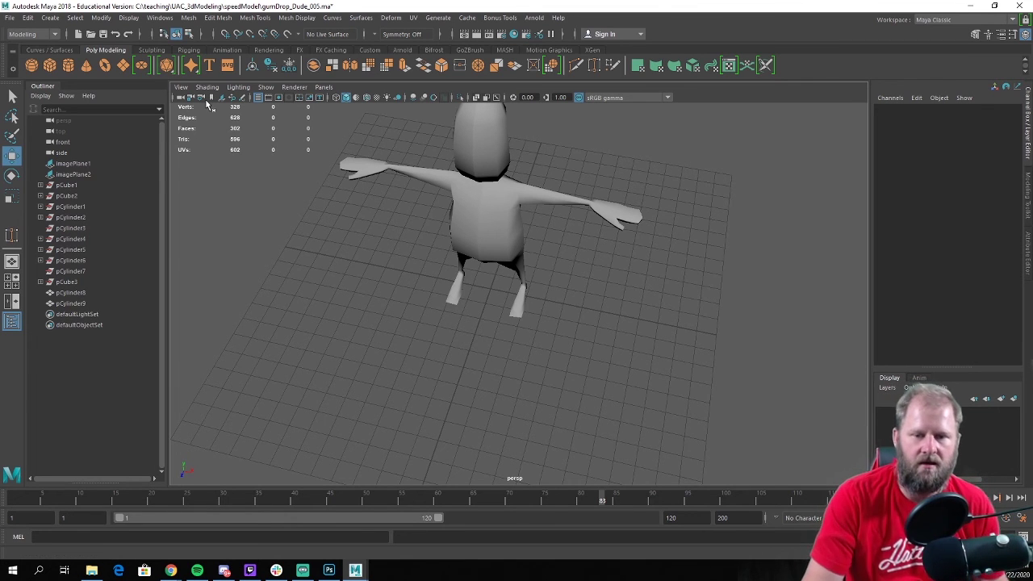
{"action": "left_click_drag", "start_coordinate": [618, 238], "coordinate": [525, 175], "text": "alt"}
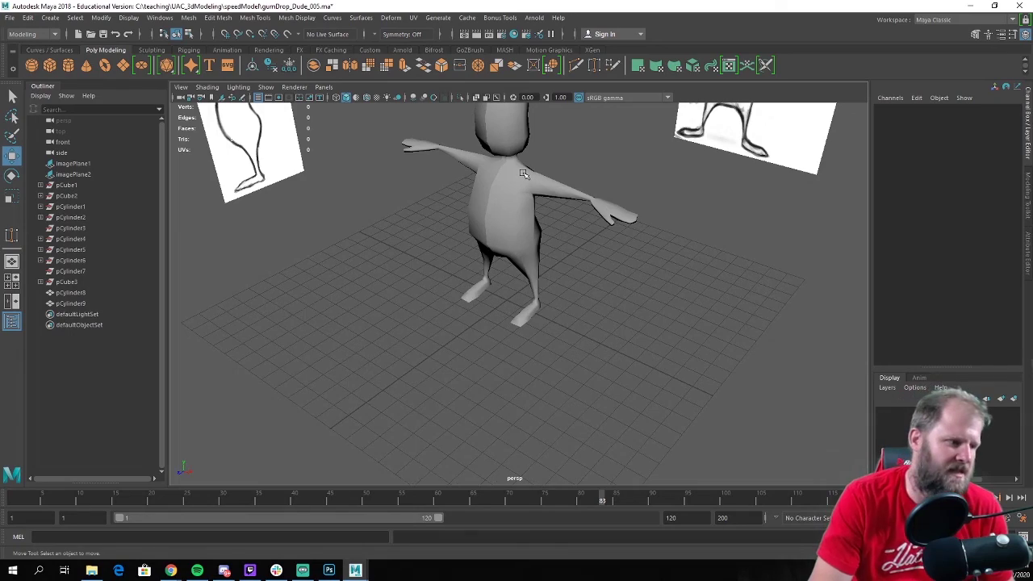
{"action": "scroll", "coordinate": [534, 193], "scroll_direction": "up", "scroll_amount": 3}
{"action": "left_click_drag", "start_coordinate": [507, 217], "coordinate": [542, 224], "text": "alt"}
{"action": "left_click", "coordinate": [500, 197]}
{"action": "left_click", "coordinate": [474, 202], "text": "shift"}
{"action": "scroll", "coordinate": [536, 217], "scroll_direction": "up", "scroll_amount": 3}
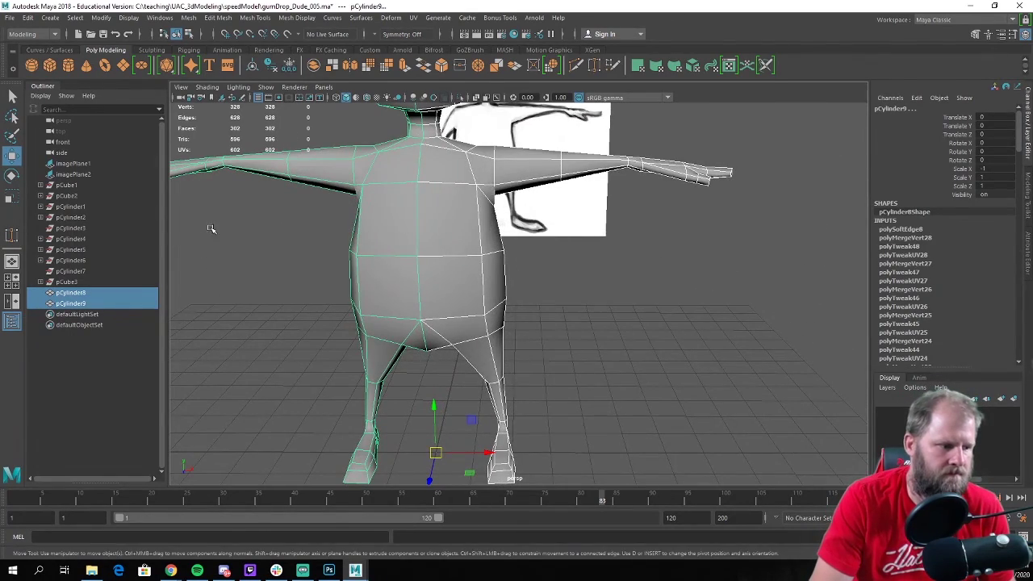
{"action": "left_click", "coordinate": [189, 18]}
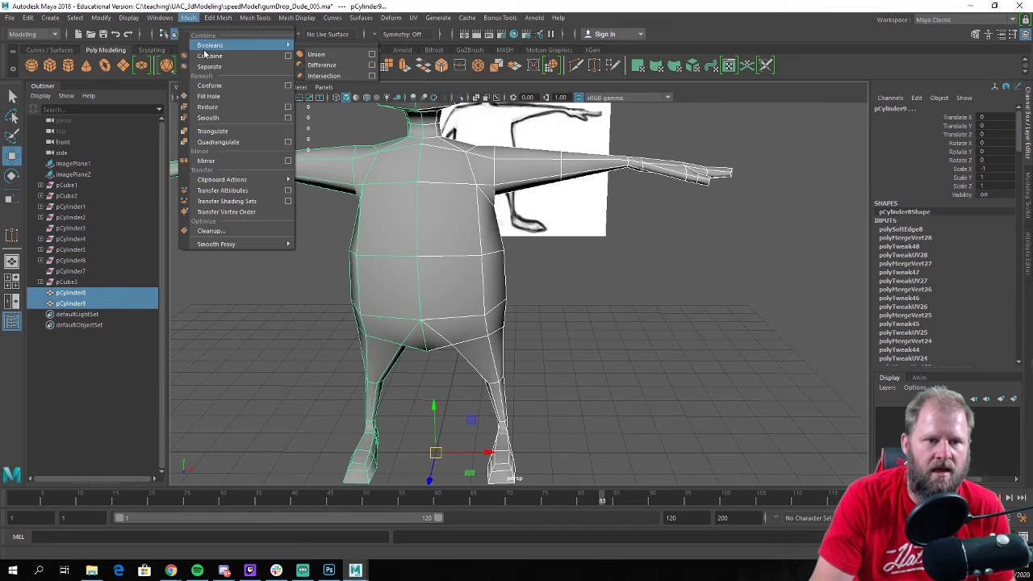
{"action": "left_click", "coordinate": [206, 58]}
{"action": "left_click", "coordinate": [565, 321]}
Merge all vertices of the combined body with a 0.01 distance threshold to weld the centre seam, and return to object mode
{"action": "scroll", "coordinate": [569, 299], "scroll_direction": "down", "scroll_amount": 5}
{"action": "mouse_move", "coordinate": [572, 288]}
{"action": "left_mouse_down", "text": "alt"}
{"action": "mouse_move", "coordinate": [487, 306]}
{"action": "mouse_move", "coordinate": [557, 297]}
{"action": "left_mouse_up", "text": "alt"}
{"action": "scroll", "coordinate": [457, 281], "scroll_direction": "up", "scroll_amount": 5}
{"action": "left_click_drag", "start_coordinate": [458, 282], "coordinate": [420, 226], "text": "alt"}
{"action": "left_click", "coordinate": [412, 201]}
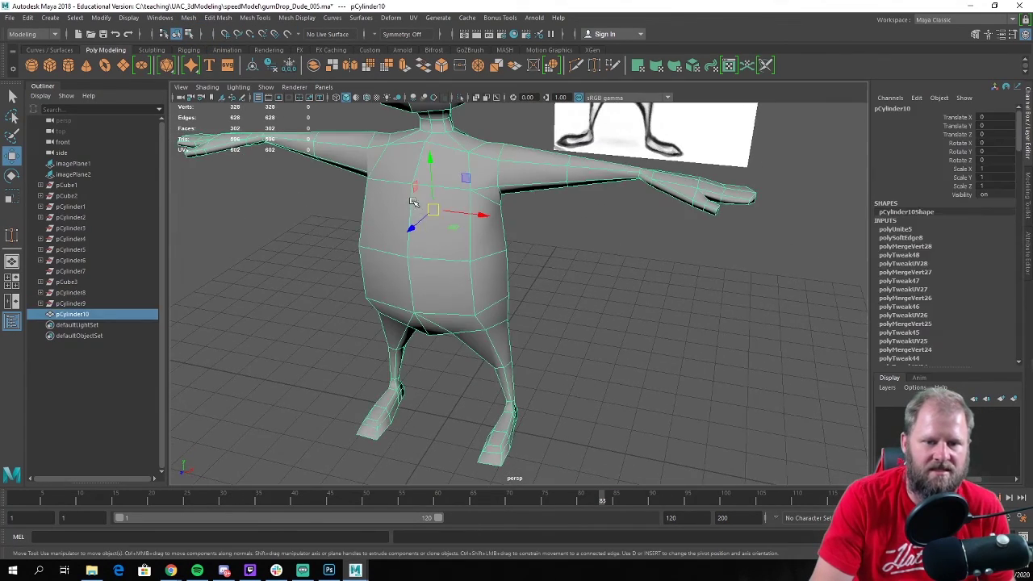
{"action": "left_click", "coordinate": [587, 286]}
{"action": "mouse_move", "coordinate": [537, 282]}
{"action": "left_mouse_down", "text": "alt"}
{"action": "mouse_move", "coordinate": [556, 245]}
{"action": "mouse_move", "coordinate": [543, 281]}
{"action": "left_mouse_up", "text": "alt"}
{"action": "left_click", "coordinate": [455, 231]}
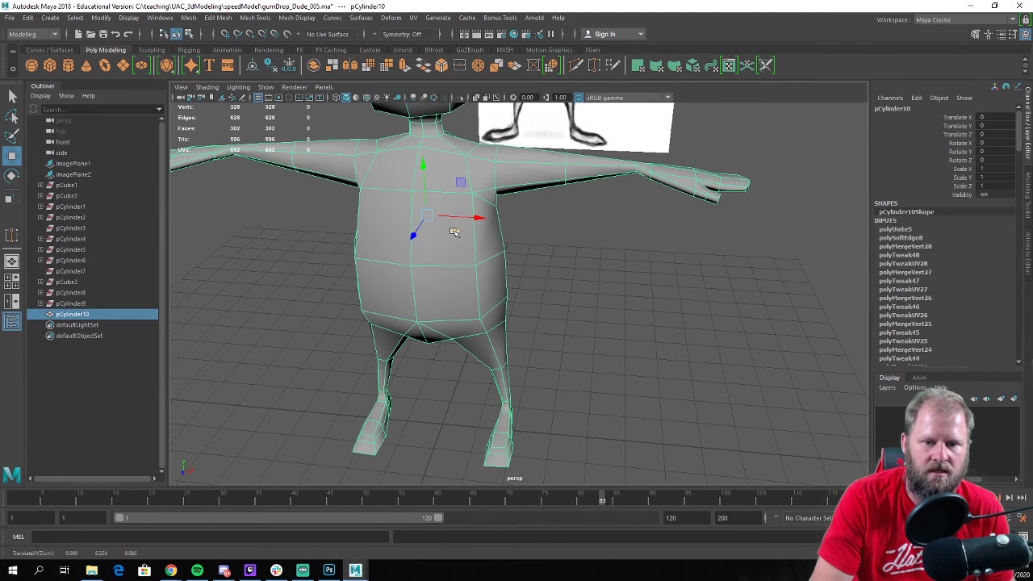
{"action": "right_click", "coordinate": [453, 233]}
{"action": "right_click_drag", "start_coordinate": [405, 231], "coordinate": [401, 231]}
{"action": "scroll", "coordinate": [440, 236], "scroll_direction": "down", "scroll_amount": 8}
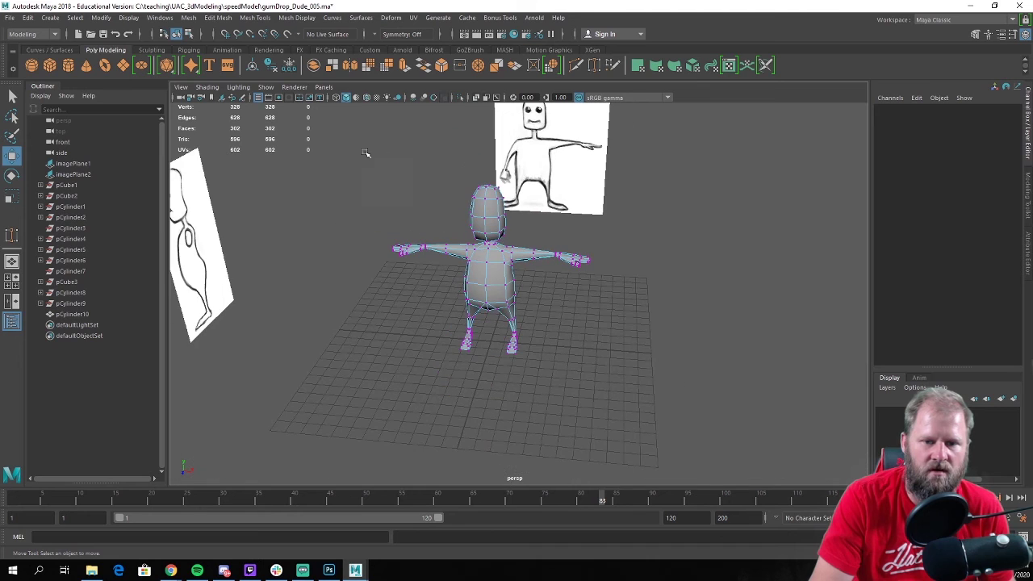
{"action": "left_click_drag", "start_coordinate": [724, 472], "coordinate": [724, 472]}
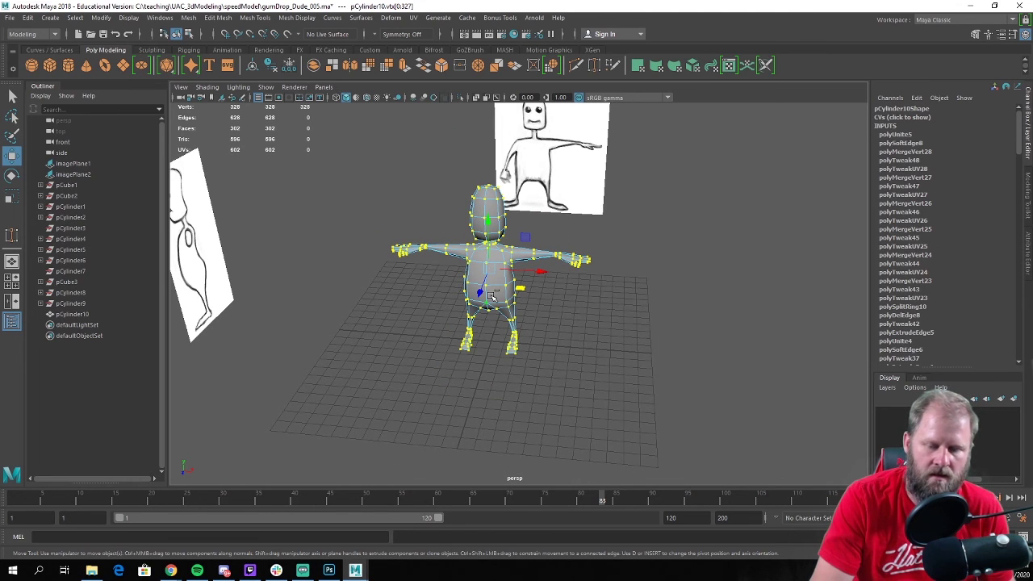
{"action": "right_click_drag", "start_coordinate": [491, 295], "coordinate": [552, 249], "text": "shift"}
{"action": "scroll", "coordinate": [484, 266], "scroll_direction": "up", "scroll_amount": 5}
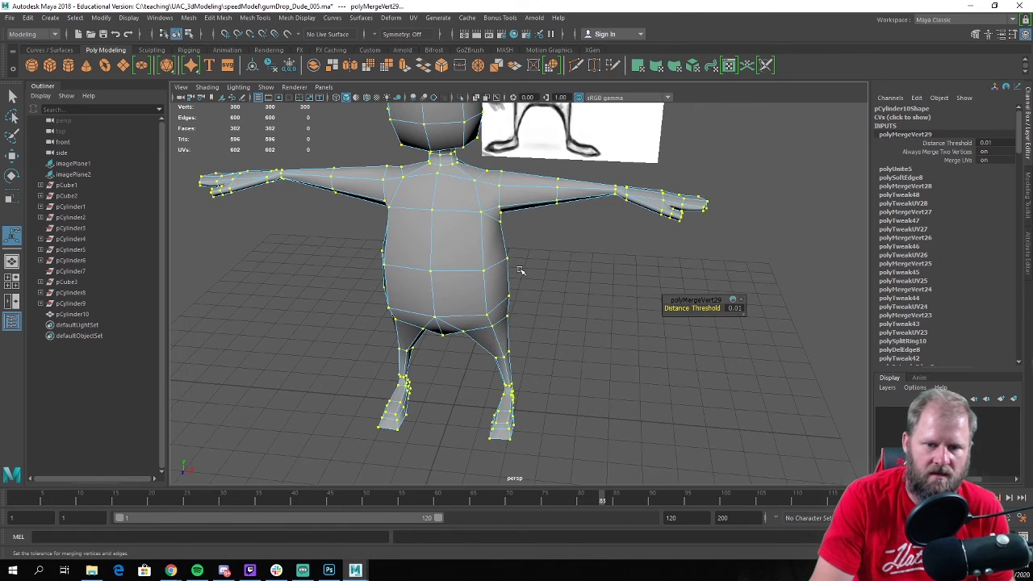
{"action": "key", "text": "t"}
{"action": "right_click_drag", "start_coordinate": [461, 246], "coordinate": [513, 229]}
{"action": "key", "text": "q"}
Soften the full edge loop along the body's centre seam and return to object mode
{"action": "left_click_drag", "start_coordinate": [629, 302], "coordinate": [665, 295], "text": "alt"}
{"action": "left_click_drag", "start_coordinate": [467, 250], "coordinate": [445, 242], "text": "alt"}
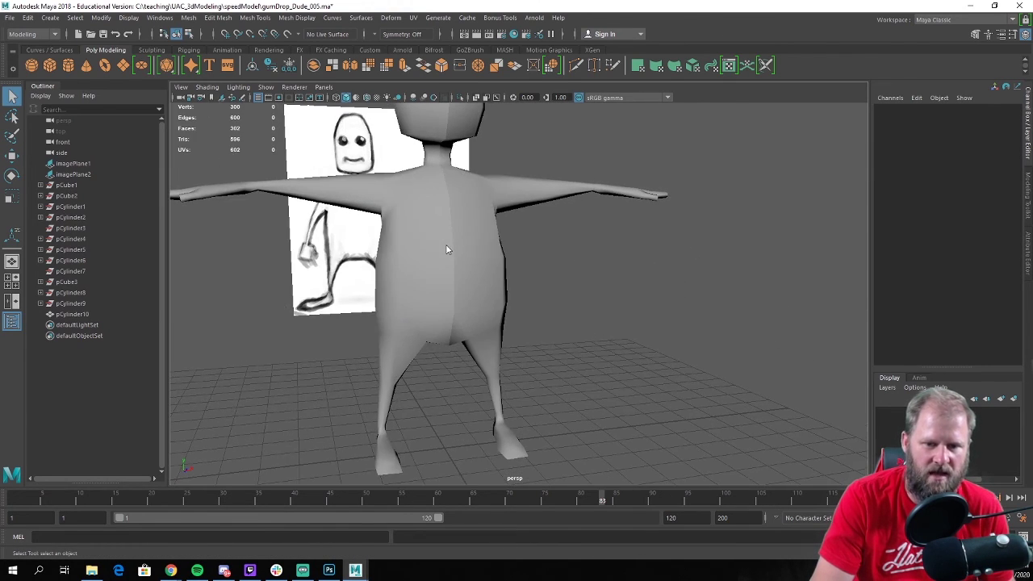
{"action": "right_click_drag", "start_coordinate": [445, 242], "coordinate": [450, 230]}
{"action": "left_click", "coordinate": [450, 230]}
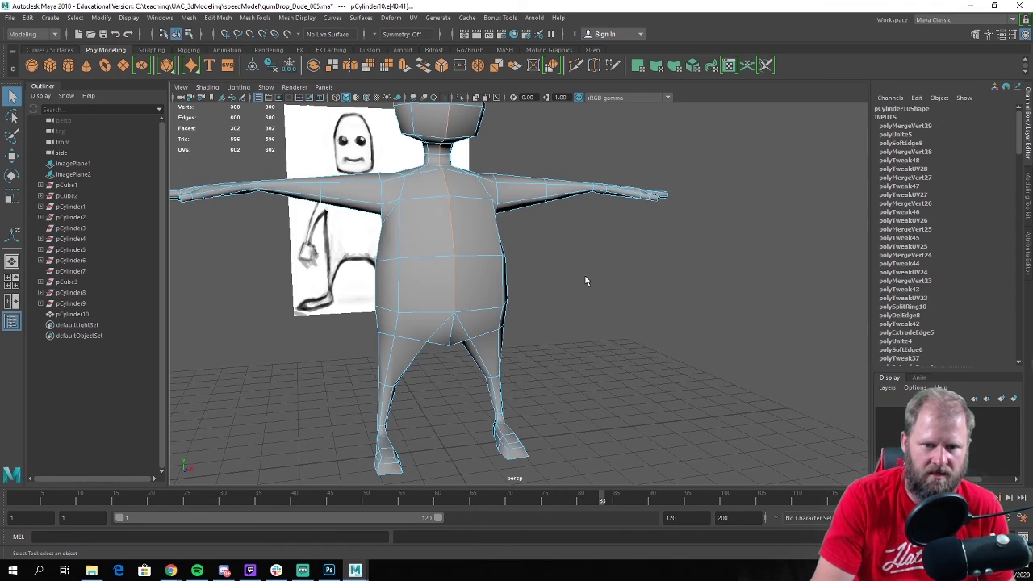
{"action": "left_click_drag", "start_coordinate": [585, 281], "coordinate": [425, 288], "text": "alt"}
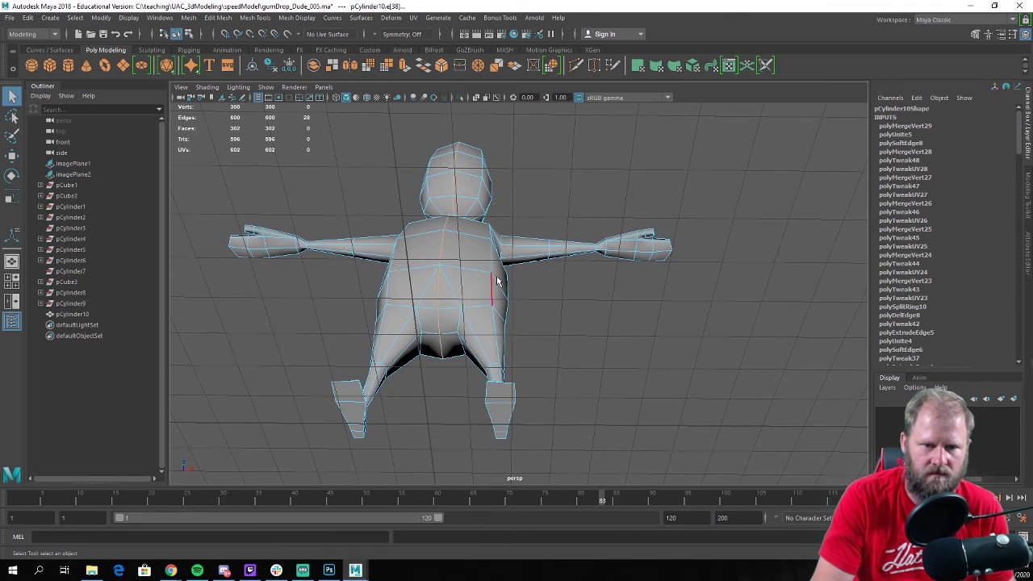
{"action": "left_click_drag", "start_coordinate": [498, 279], "coordinate": [321, 4], "text": "alt"}
{"action": "left_click", "coordinate": [297, 18]}
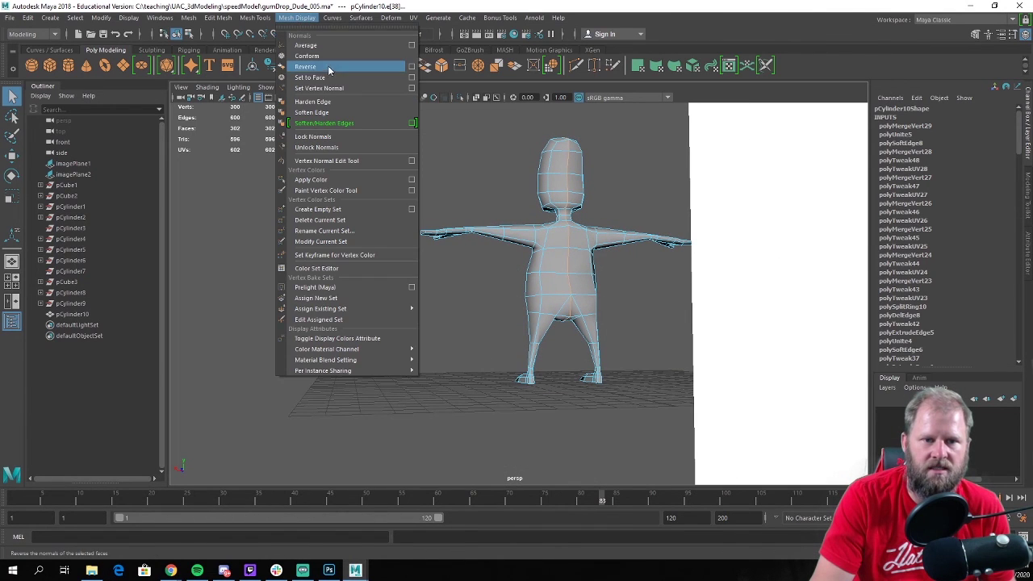
{"action": "left_click", "coordinate": [338, 114]}
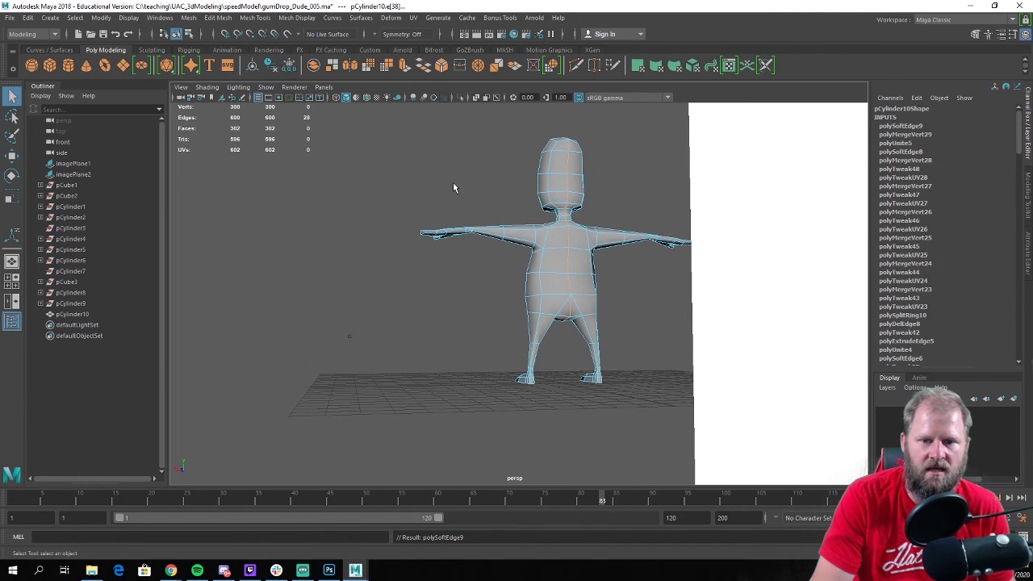
{"action": "left_click", "coordinate": [453, 183]}
{"action": "left_click_drag", "start_coordinate": [546, 216], "coordinate": [583, 244], "text": "alt"}
{"action": "key", "text": "w"}
{"action": "right_click_drag", "start_coordinate": [583, 242], "coordinate": [623, 209]}
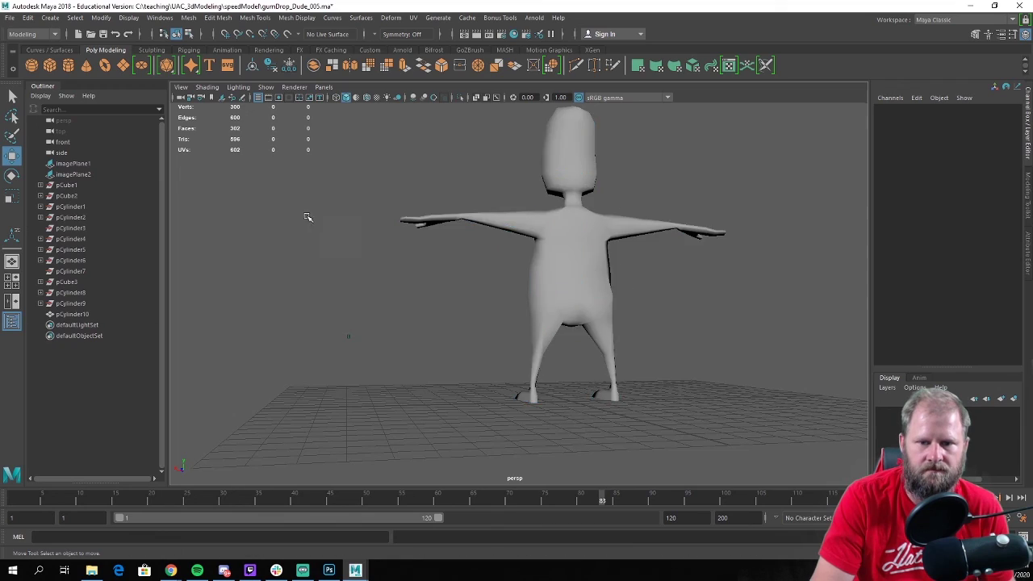
Delete all non-deformer history in the scene
{"action": "left_click_drag", "start_coordinate": [623, 210], "coordinate": [488, 285], "text": "alt"}
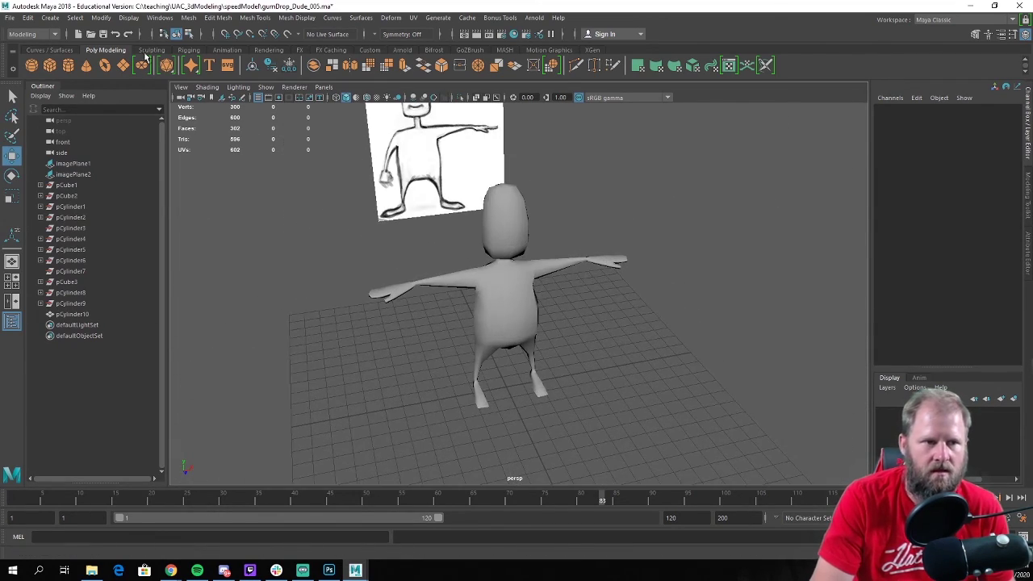
{"action": "left_click", "coordinate": [29, 18]}
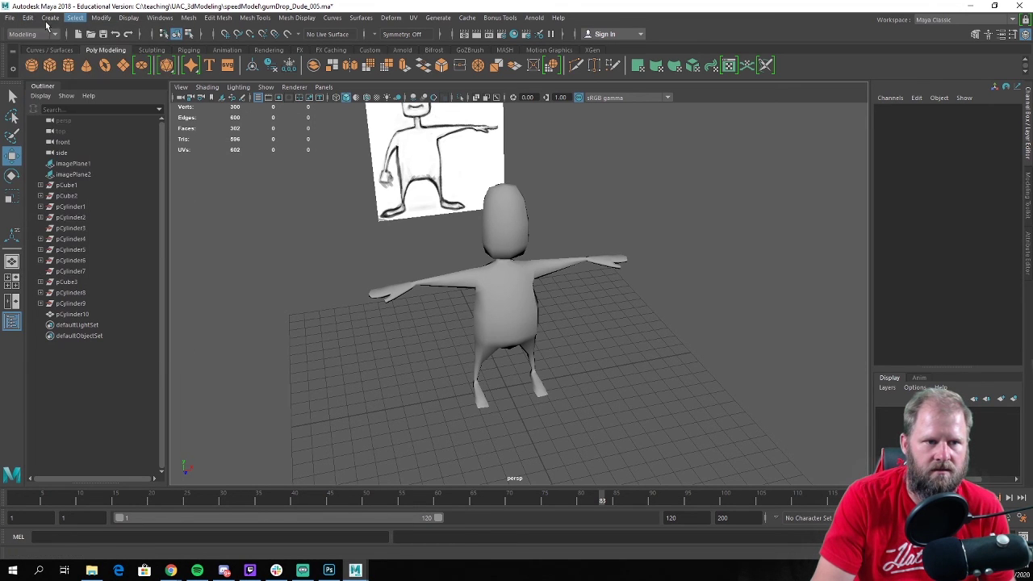
{"action": "mouse_move", "coordinate": [102, 160]}
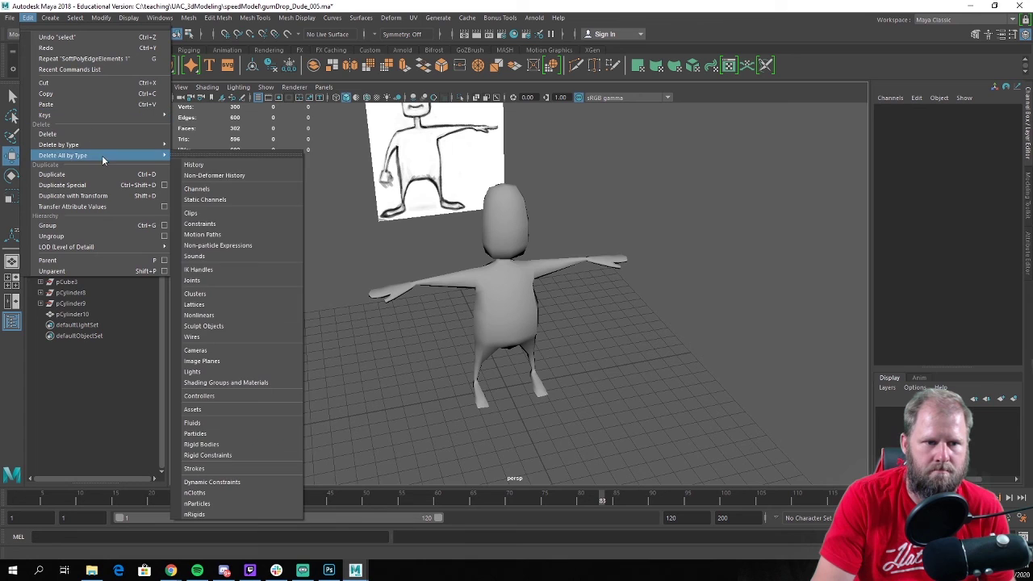
{"action": "left_click", "coordinate": [252, 176]}
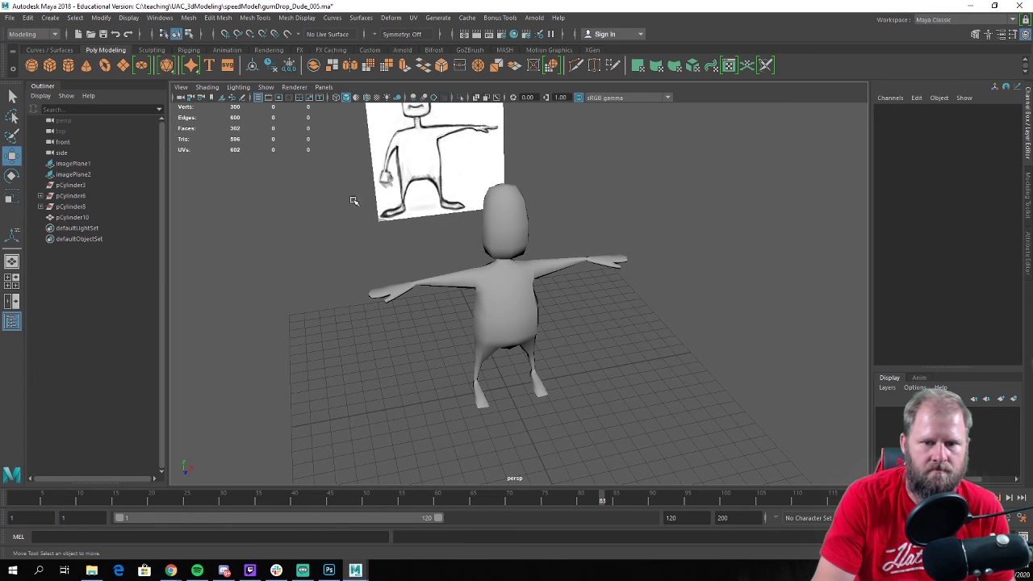
Rename the combined body mesh to GummyDude and deselect it
{"action": "left_click", "coordinate": [525, 299]}
{"action": "double_click", "coordinate": [61, 216]}
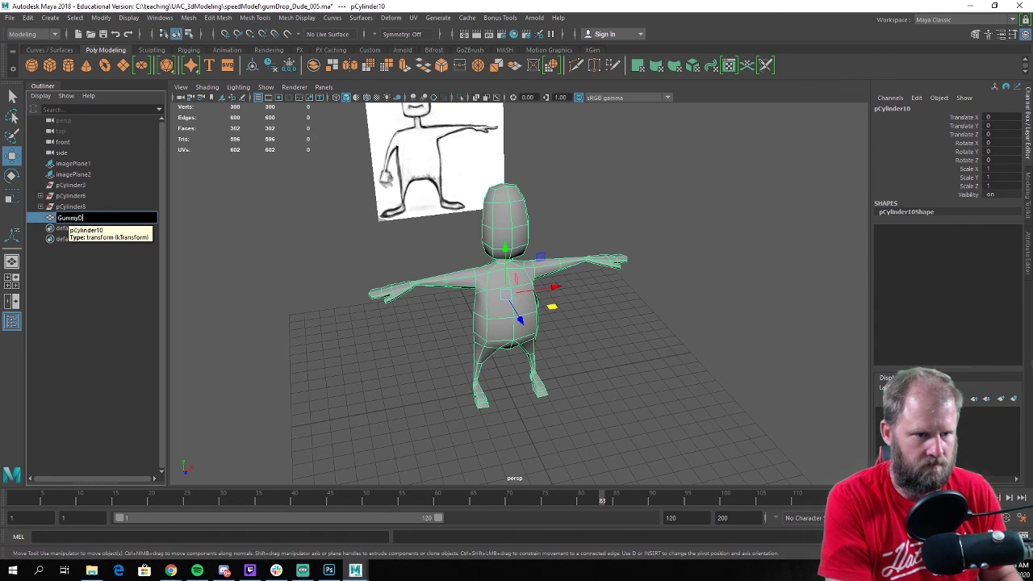
{"action": "type", "text": "GummyDude"}
{"action": "key", "text": "Return"}
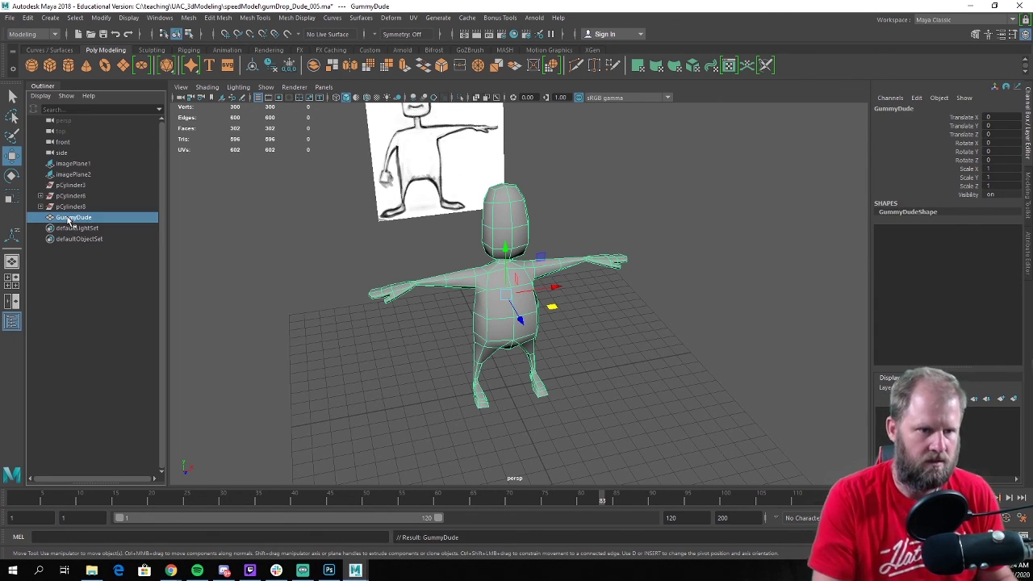
{"action": "left_click", "coordinate": [457, 321]}
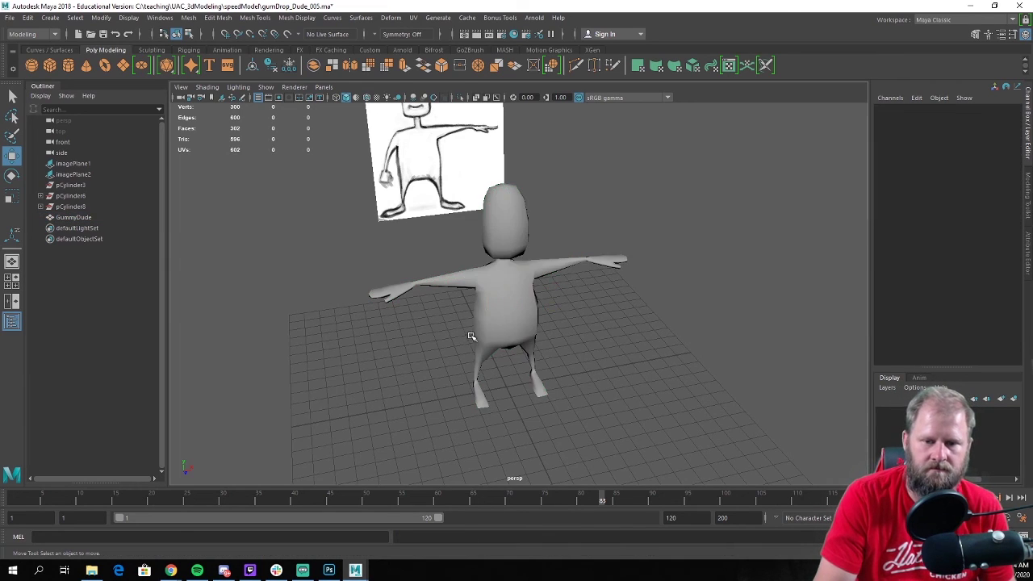
{"action": "left_click_drag", "start_coordinate": [468, 336], "coordinate": [502, 322], "text": "alt"}
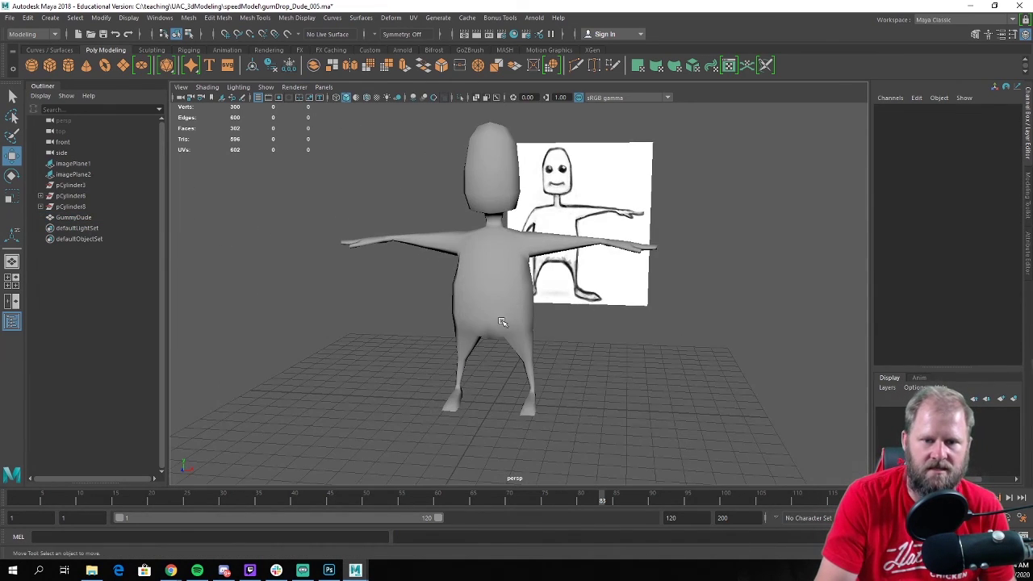
{"action": "left_click", "coordinate": [512, 303]}
{"action": "left_click_drag", "start_coordinate": [525, 320], "coordinate": [592, 334], "text": "alt"}
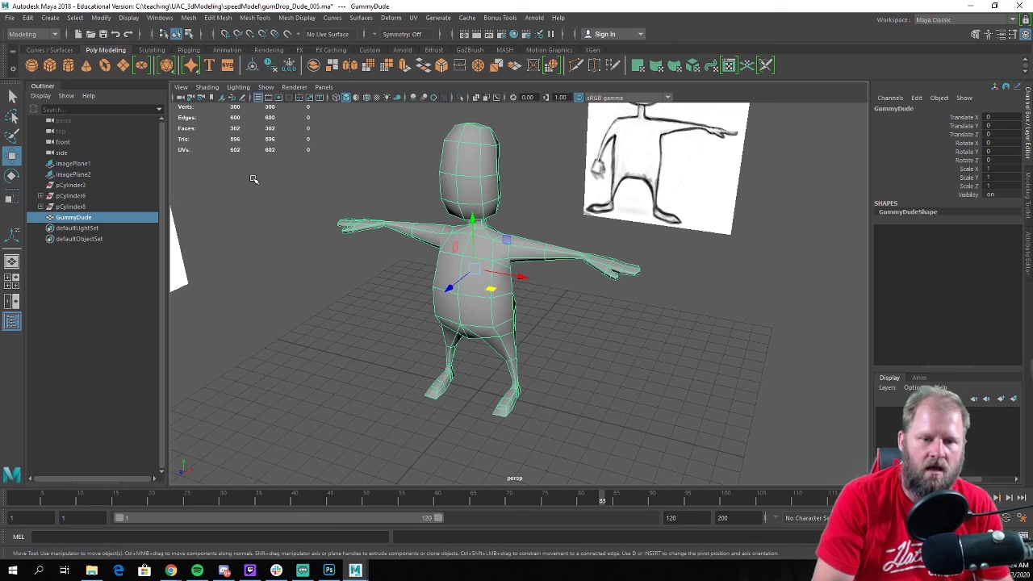
{"action": "left_click", "coordinate": [330, 272]}
{"action": "left_click_drag", "start_coordinate": [330, 272], "coordinate": [288, 224], "text": "alt"}
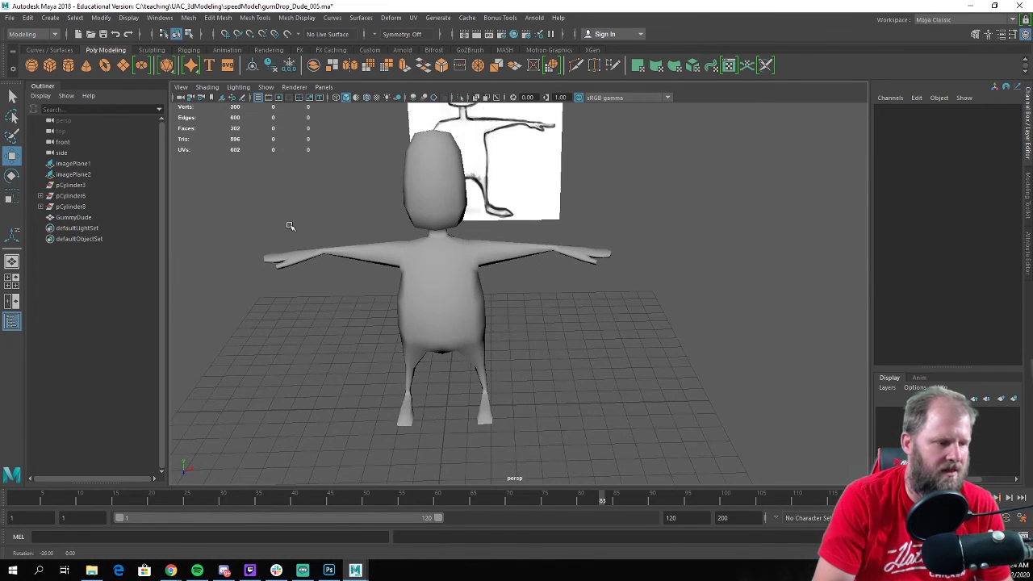